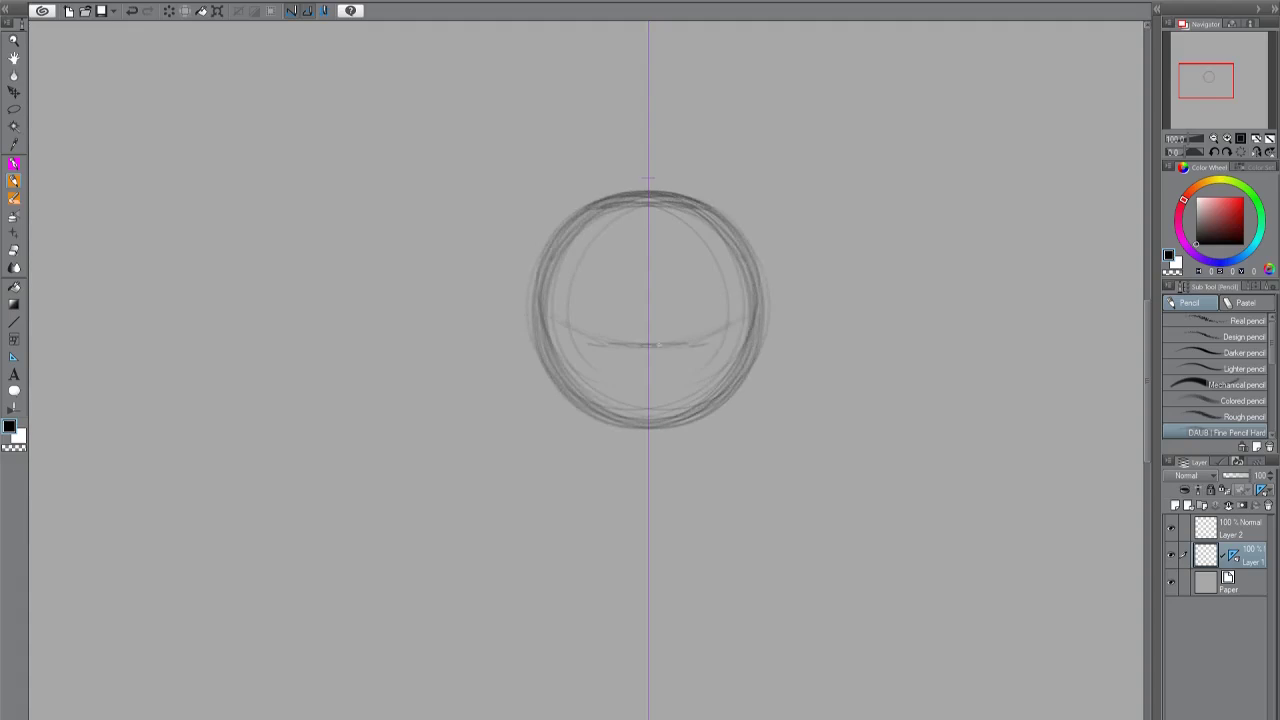
Sketch curved horizontal guide lines across the lower and middle part of the head circle.
left_click_drag(568, 375, 724, 378)
left_click_drag(538, 308, 758, 310)
Sketch mirrored, sweeping eyebrows extending far beyond the head circle on Layer 2 with brush size 25.
left_click(1205, 530)
left_click(1245, 286)
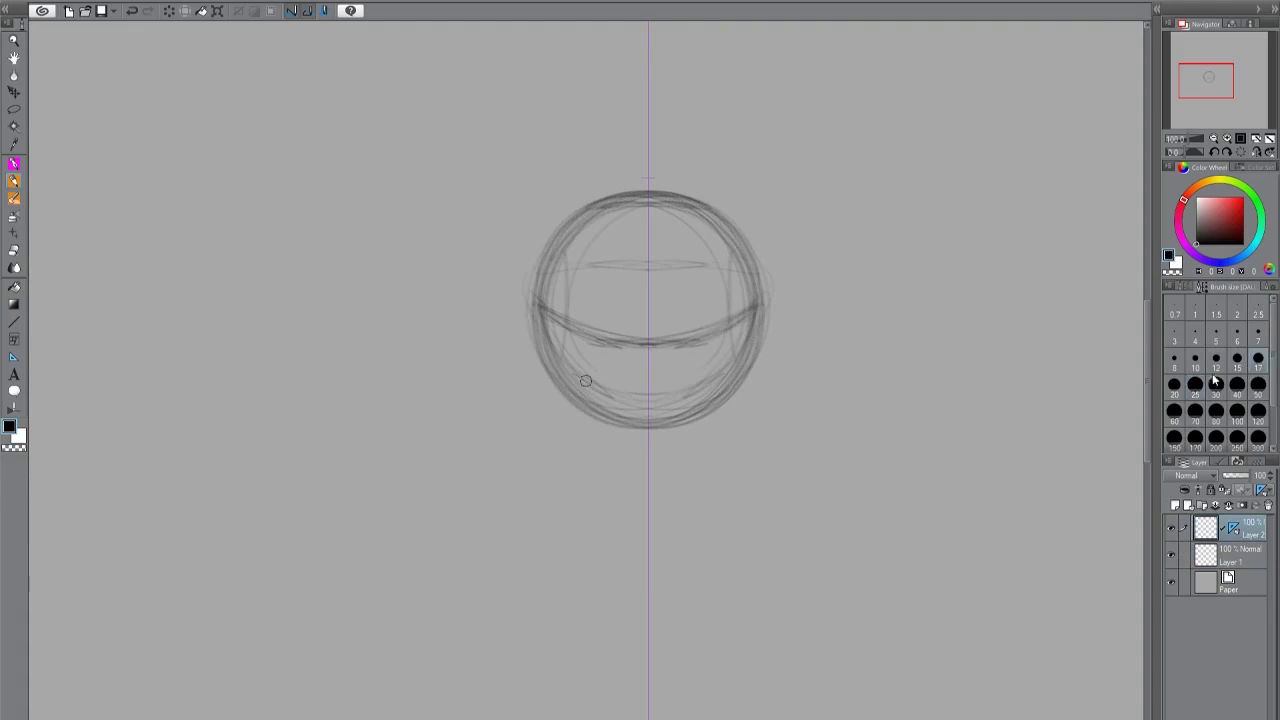
mouse_move(545, 300)
left_mouse_down()
mouse_move(758, 298)
mouse_move(376, 296)
left_mouse_up()
left_click_drag(778, 282, 920, 300)
Sketch the nose and slanted eyes below the brows using mirrored strokes.
left_click_drag(620, 355, 638, 415)
left_click_drag(665, 360, 678, 410)
mouse_move(622, 358)
left_mouse_down()
mouse_move(648, 428)
mouse_move(692, 434)
left_mouse_up()
key("ctrl+z")
left_click_drag(680, 348, 688, 358)
left_click_drag(566, 330, 618, 354)
mouse_move(728, 330)
left_mouse_down()
mouse_move(676, 354)
mouse_move(722, 345)
mouse_move(718, 356)
left_mouse_up()
mouse_move(660, 346)
left_mouse_down()
mouse_move(676, 358)
mouse_move(666, 406)
left_mouse_up()
left_click_drag(656, 390, 676, 420)
Strengthen the long eyebrows and the upper edges of the eyes.
left_click_drag(676, 330, 762, 290)
left_click_drag(680, 332, 866, 292)
left_click_drag(684, 340, 728, 346)
Sketch the smiling mouth, chin and tapering jawline, and darken the eyes.
left_click_drag(610, 426, 694, 448)
left_click_drag(648, 444, 662, 486)
mouse_move(712, 332)
left_mouse_down()
mouse_move(736, 420)
mouse_move(690, 466)
left_mouse_up()
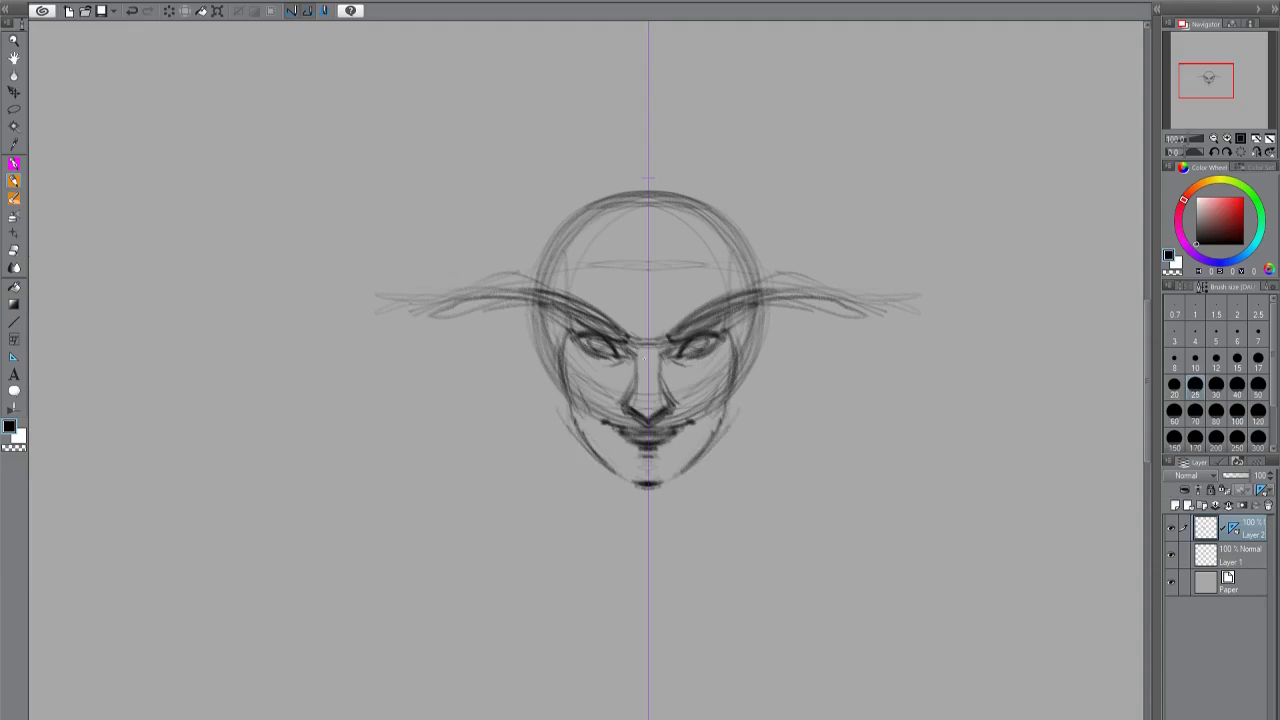
left_click_drag(672, 340, 722, 356)
Sketch long pointed ears on both sides of the head and add marking lines on the cheeks and forehead.
left_click_drag(740, 292, 840, 182)
left_click_drag(754, 318, 864, 160)
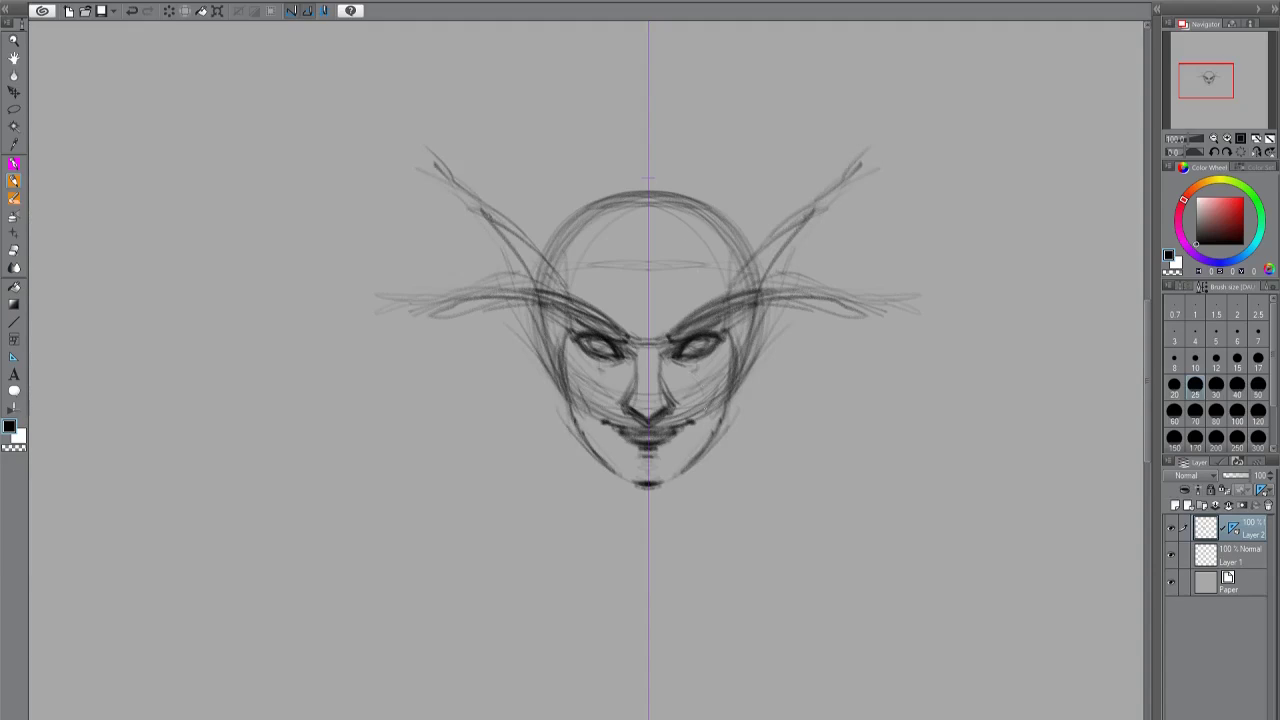
left_click_drag(716, 356, 708, 426)
left_click_drag(692, 362, 706, 412)
mouse_move(694, 266)
left_mouse_down()
mouse_move(686, 314)
mouse_move(728, 356)
mouse_move(726, 250)
left_mouse_up()
scroll(648, 360, "up", 2)
left_click_drag(736, 306, 812, 236)
mouse_move(850, 216)
left_mouse_down()
mouse_move(900, 146)
mouse_move(806, 186)
left_mouse_up()
left_click_drag(904, 76, 896, 28)
scroll(648, 360, "up", 1)
left_click_drag(940, 142, 772, 304)
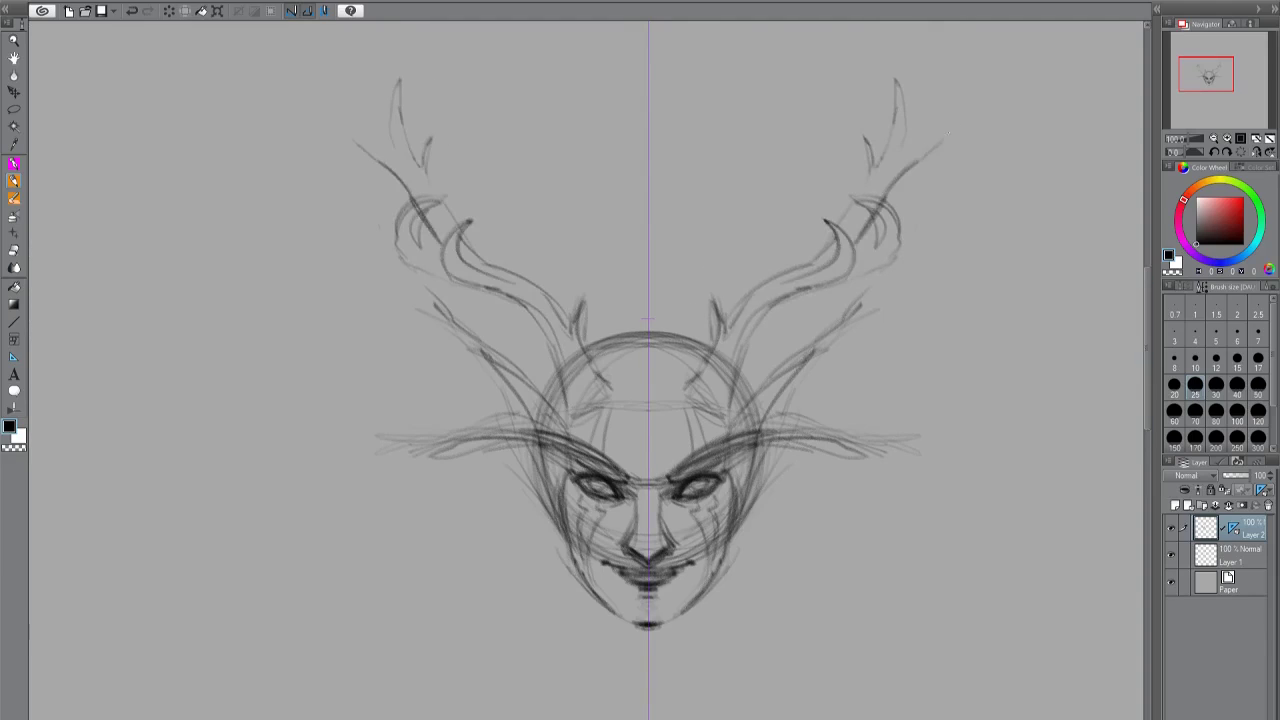
left_click_drag(850, 215, 945, 48)
scroll(1144, 374, "down", 2)
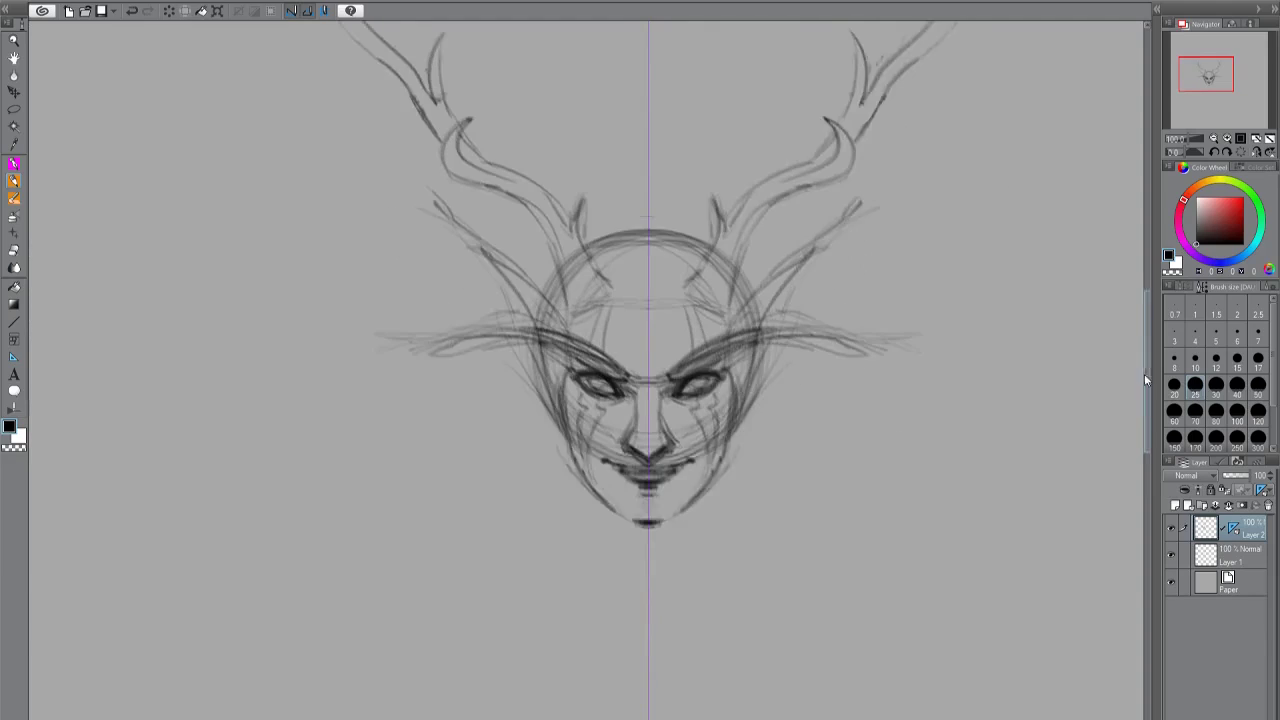
scroll(1144, 374, "up", 2)
key("ctrl+z")
key("ctrl+z")
key("ctrl+z")
key("ctrl+z")
key("ctrl+z")
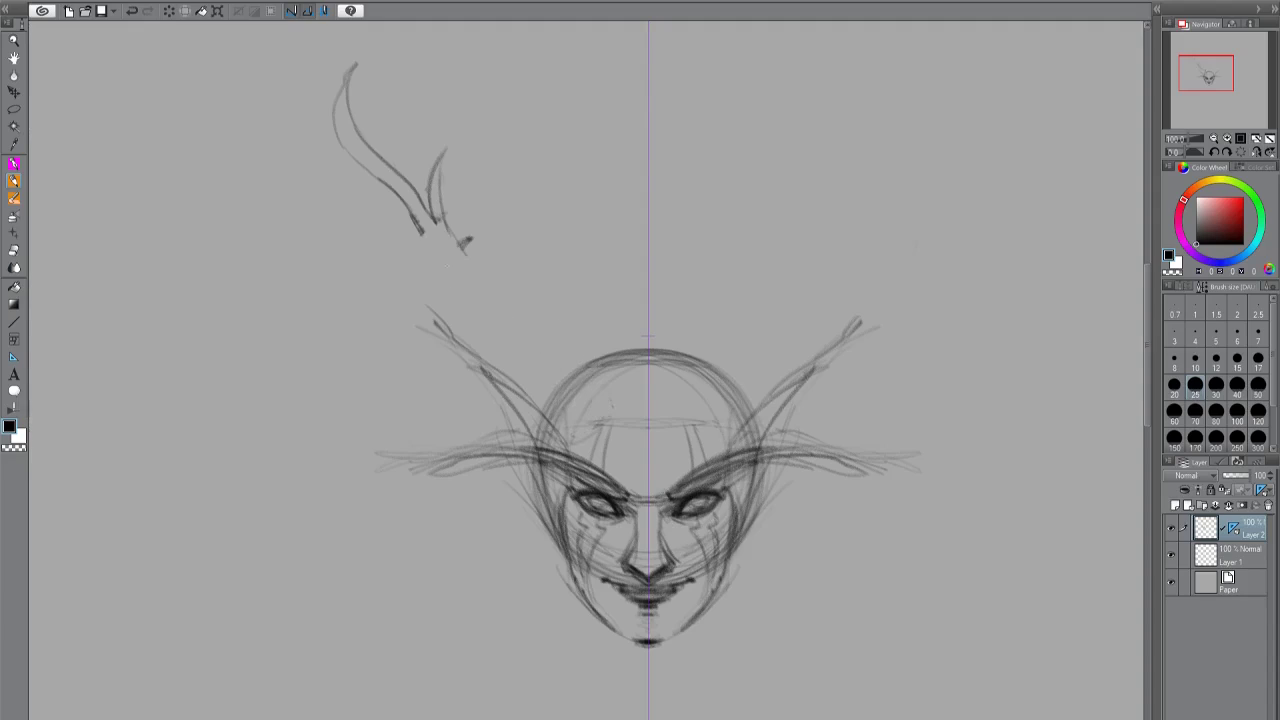
key("ctrl+z")
Add a new layer above the face sketch for the antlers.
key("ctrl+shift+n")
scroll(648, 360, "down", 1)
mouse_move(778, 148)
left_mouse_down()
mouse_move(742, 240)
mouse_move(756, 296)
left_mouse_up()
mouse_move(742, 290)
left_mouse_down()
mouse_move(764, 343)
mouse_move(730, 392)
left_mouse_up()
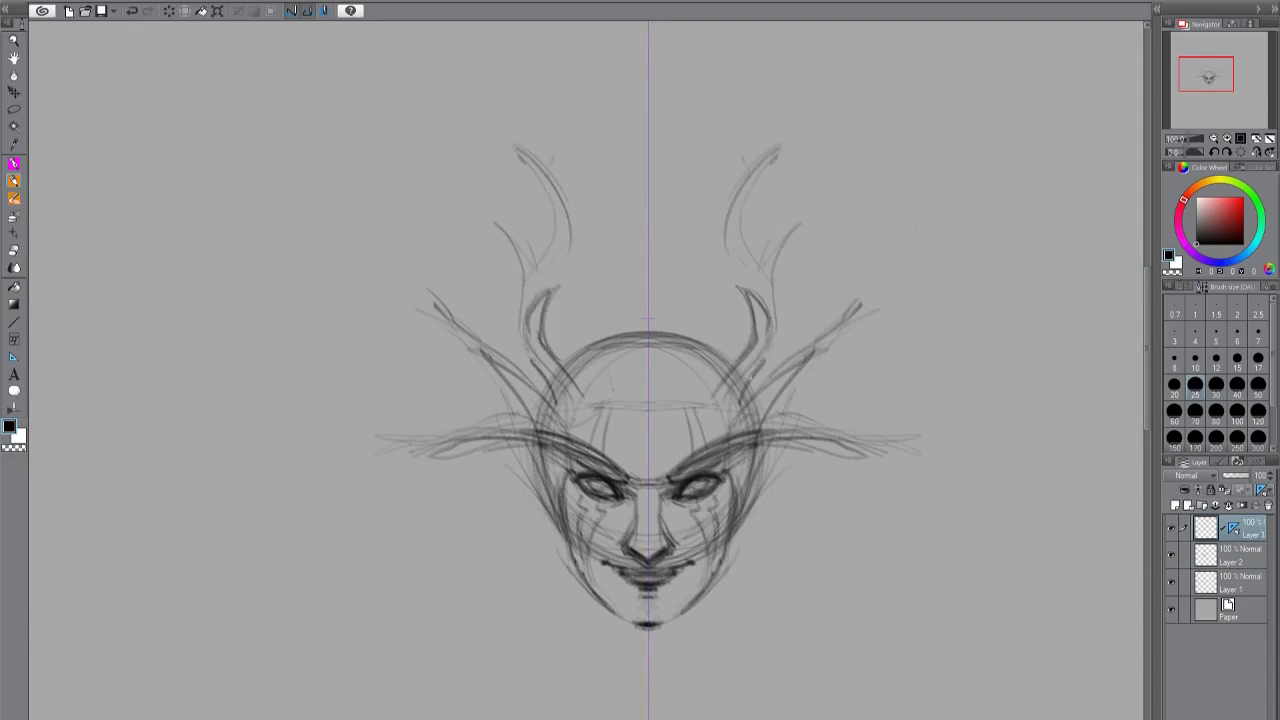
left_click_drag(800, 222, 745, 368)
left_click_drag(782, 140, 726, 248)
key("Delete")
Sketch mirrored branching antlers rising from the forehead, with short inner prongs and tall curved tips.
left_click_drag(740, 340, 730, 414)
left_click_drag(782, 326, 738, 388)
left_click_drag(745, 276, 700, 392)
left_click_drag(792, 284, 752, 310)
left_click_drag(810, 178, 830, 265)
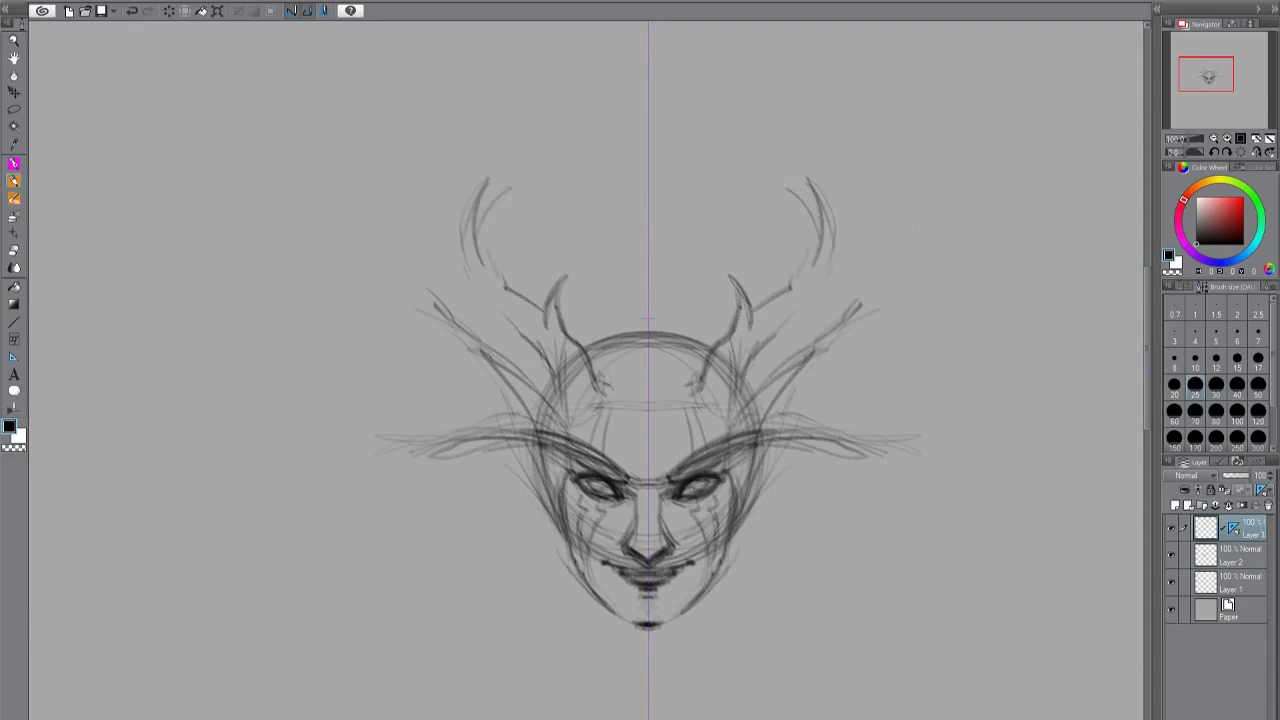
left_click_drag(772, 100, 790, 270)
left_click_drag(822, 110, 785, 260)
Sketch loose wavy outlines of the hair beside the face and add the neck lines below the jaw.
scroll(648, 360, "down", 2)
left_click_drag(800, 400, 862, 510)
left_click_drag(832, 538, 880, 605)
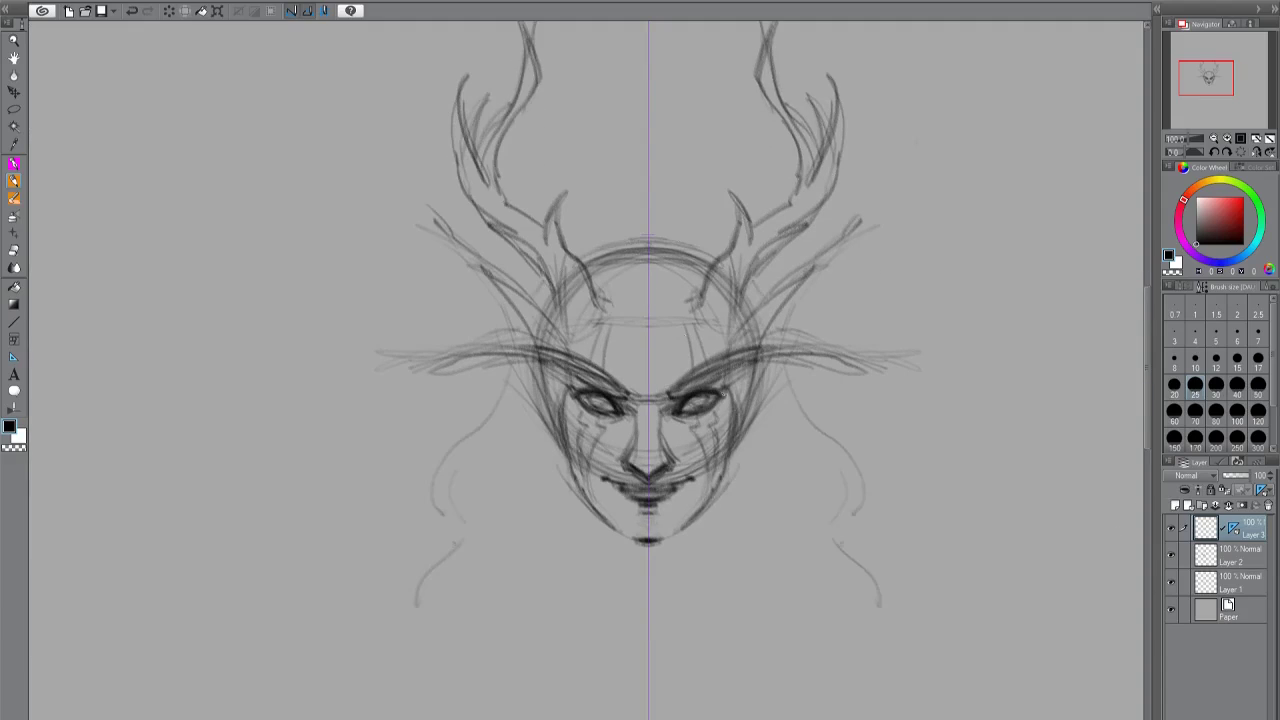
left_click_drag(698, 516, 716, 590)
scroll(648, 360, "down", 2)
Turn off the symmetry ruler for Layer 3 and sketch asymmetrical hair strands around the forehead, cheeks and shoulders.
left_click(1233, 528)
left_click_drag(628, 262, 668, 330)
left_click_drag(700, 240, 792, 462)
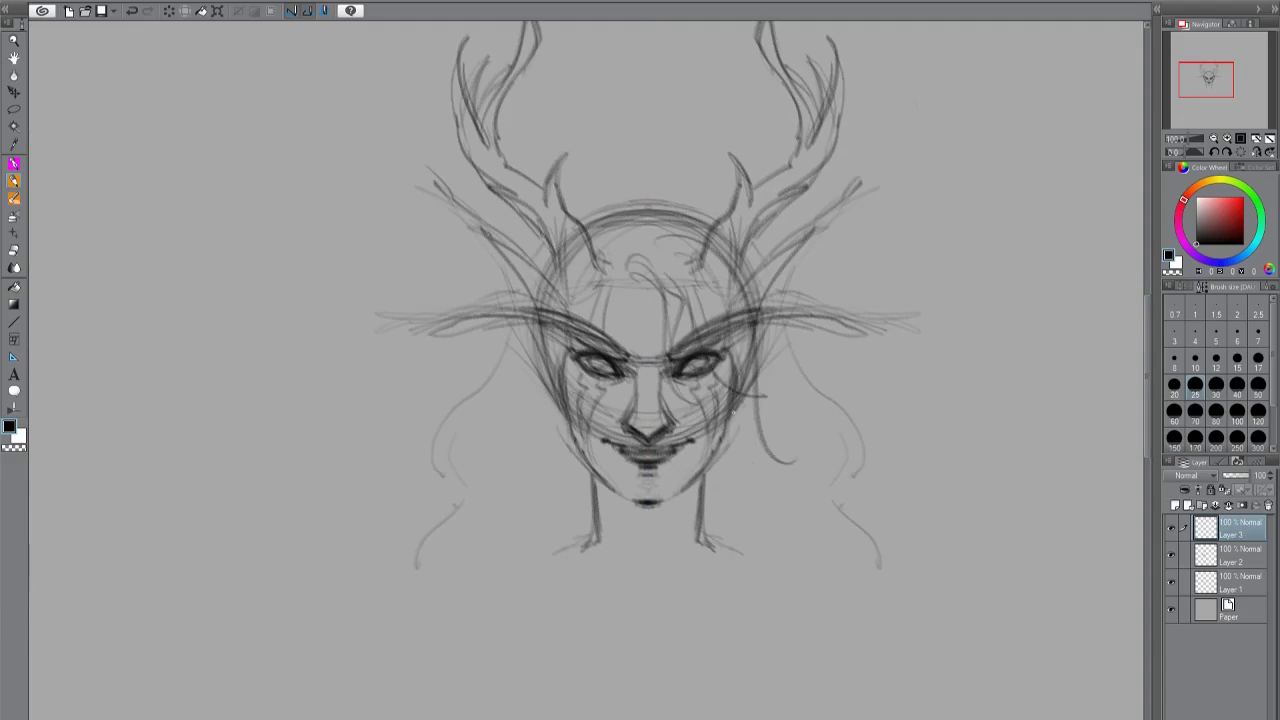
left_click_drag(736, 412, 812, 496)
left_click_drag(596, 258, 616, 346)
left_click_drag(580, 310, 508, 486)
mouse_move(582, 466)
left_mouse_down()
mouse_move(556, 534)
mouse_move(488, 630)
left_mouse_up()
left_click_drag(748, 566, 822, 612)
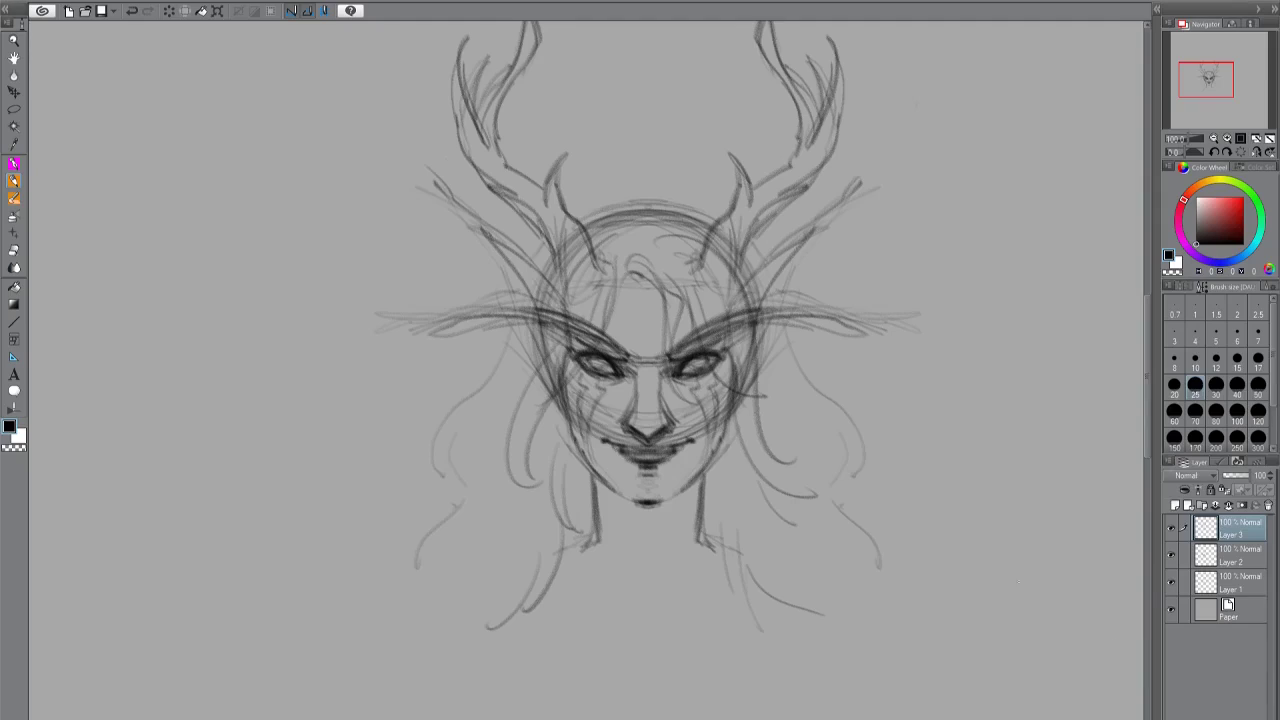
Delete the head circle construction layer and merge Layer 3 into Layer 2.
left_click(1240, 582)
left_click(1268, 505)
left_click(1203, 537)
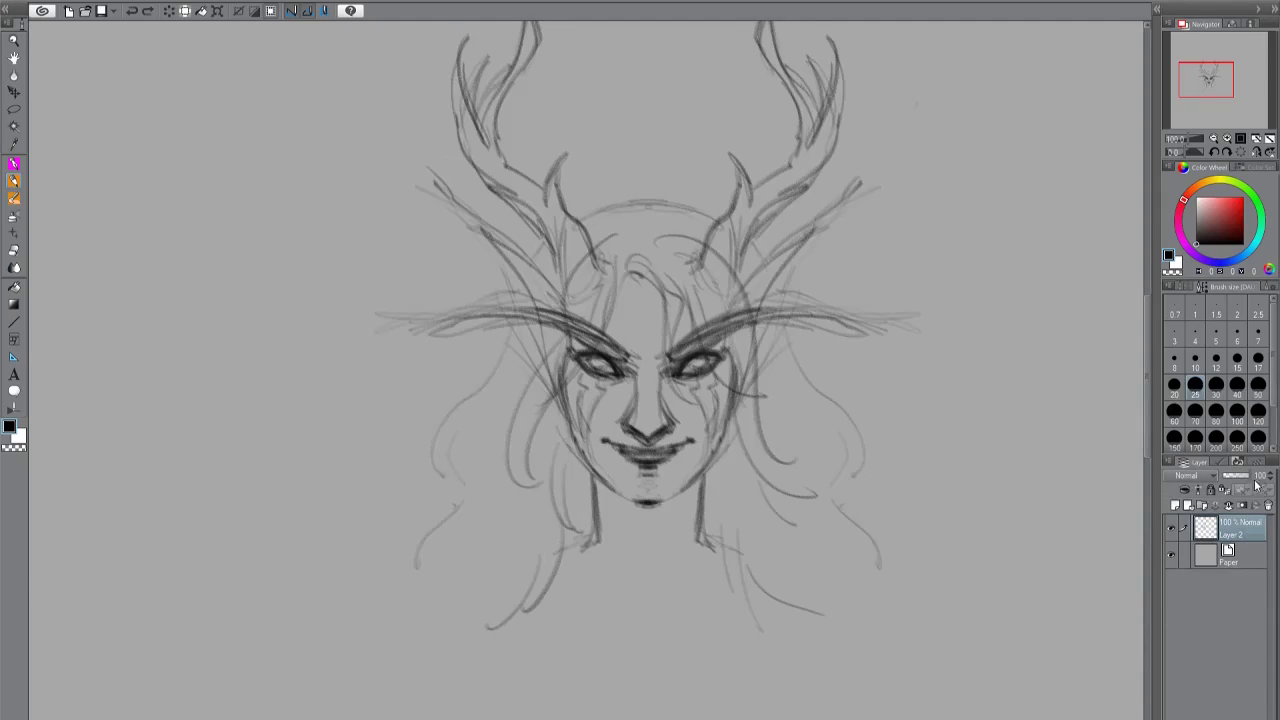
Lower Layer 2's opacity to 25%, and move the head sketch toward the canvas's upper middle with a slight clockwise rotation.
left_click_drag(1255, 476, 1232, 476)
scroll(858, 424, "up", 1)
key("ctrl+alt+0")
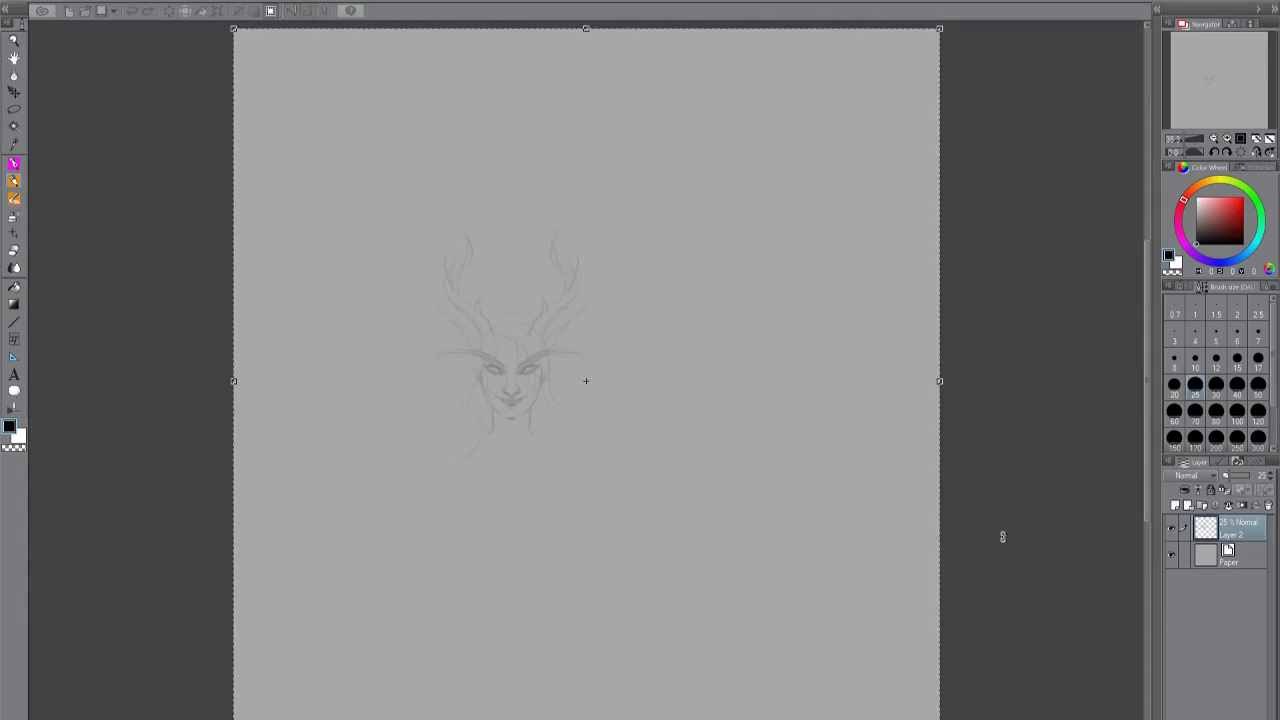
key("m")
left_click_drag(397, 200, 617, 487)
key("ctrl+t")
left_click_drag(506, 344, 566, 309)
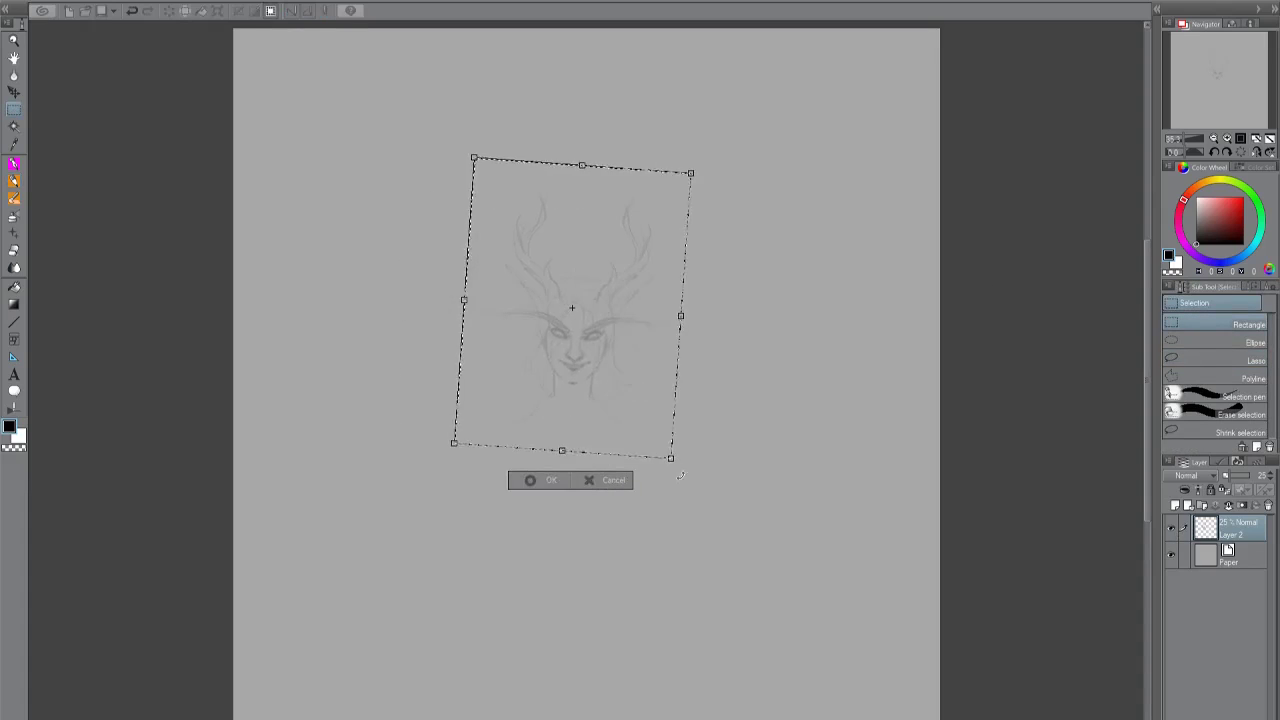
key("Return")
Add a new layer above the faded sketch and draw refined nose and lip lines with brush size 15.
scroll(610, 340, "up", 4)
key("ctrl+shift+n")
key("b")
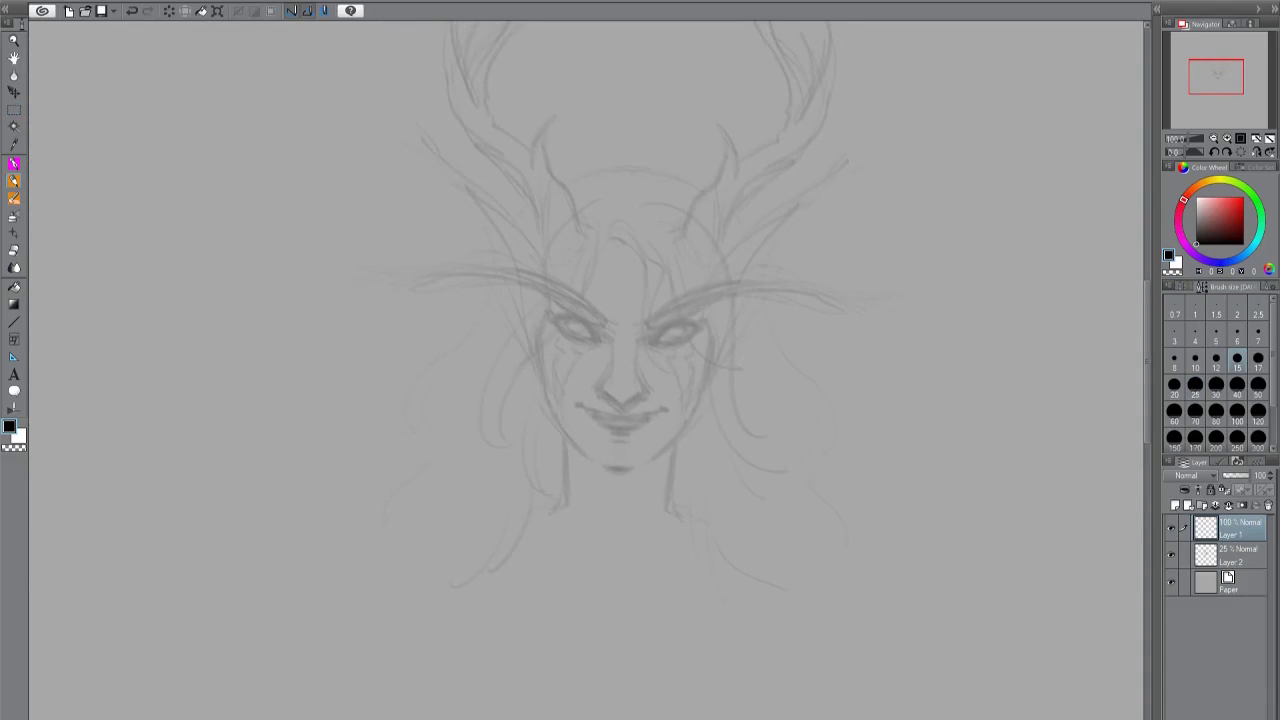
left_click_drag(600, 378, 612, 402)
left_click_drag(602, 404, 660, 406)
left_click_drag(580, 408, 612, 414)
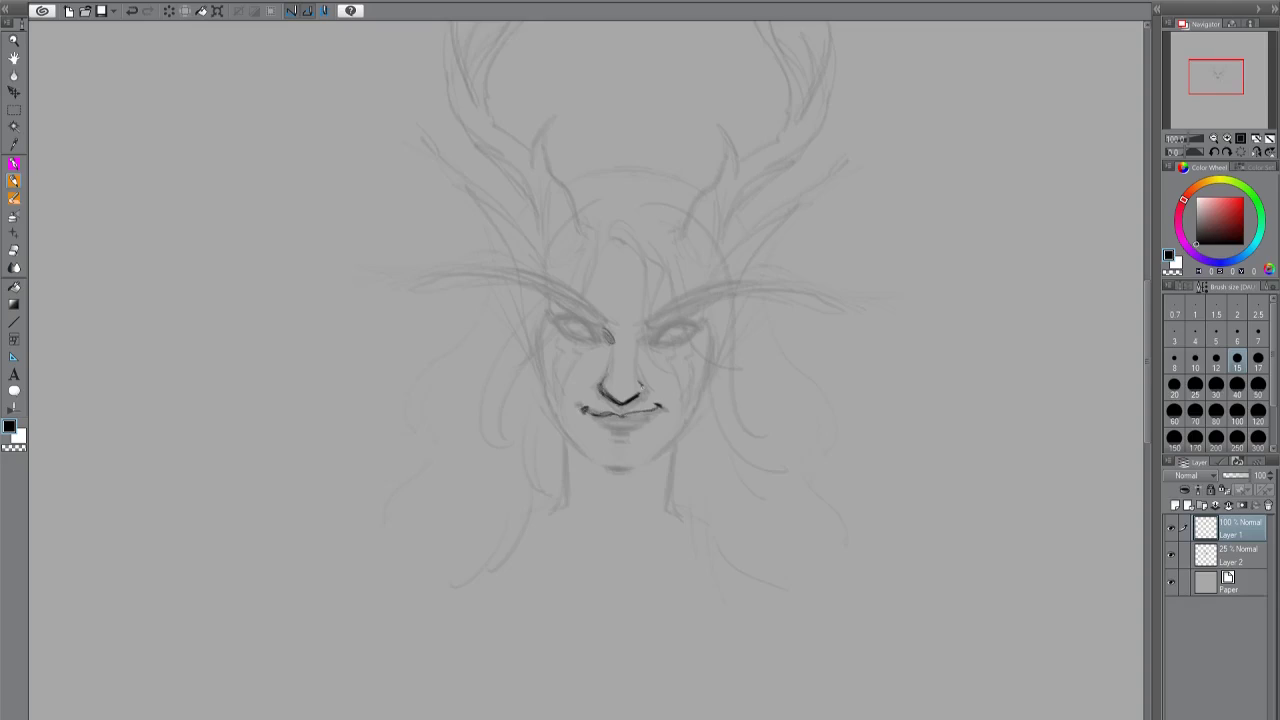
left_click_drag(600, 368, 632, 398)
mouse_move(598, 414)
left_mouse_down()
mouse_move(650, 410)
mouse_move(630, 432)
left_mouse_up()
left_click_drag(608, 436, 636, 440)
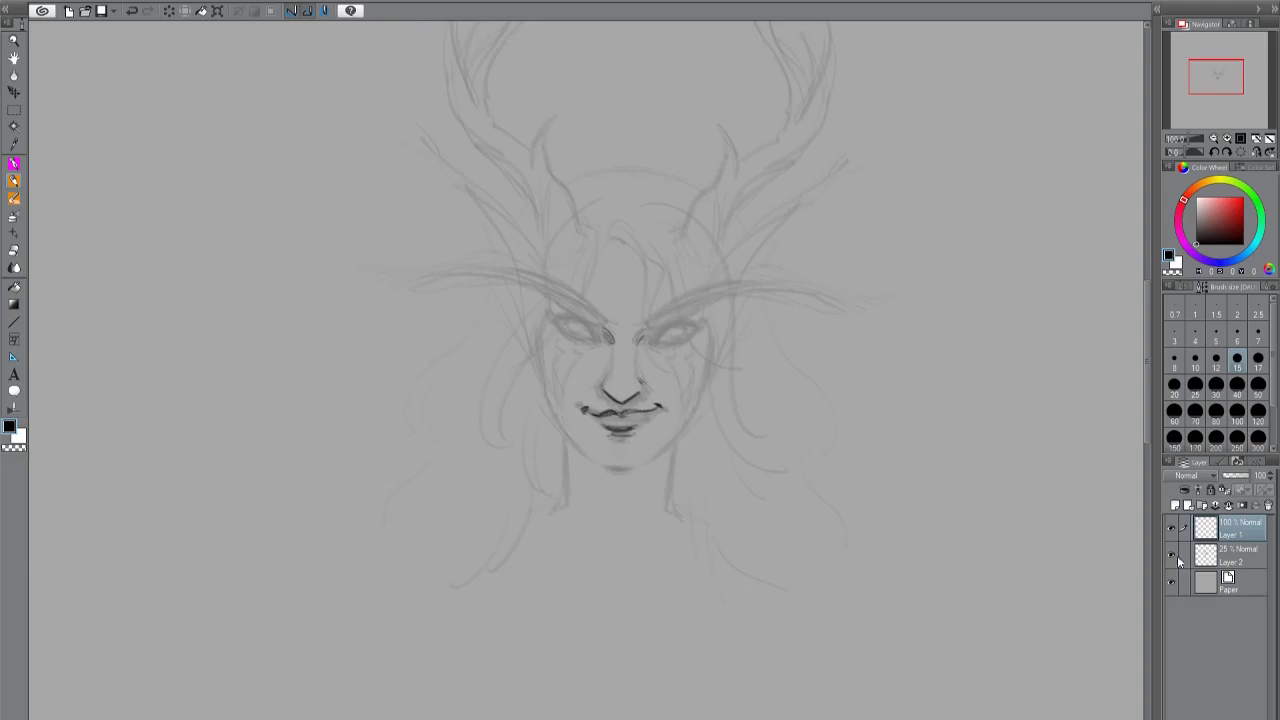
Draw refined eyes and long eyebrows over the rough sketch, flipping the view to work on the second side.
left_click_drag(650, 334, 830, 292)
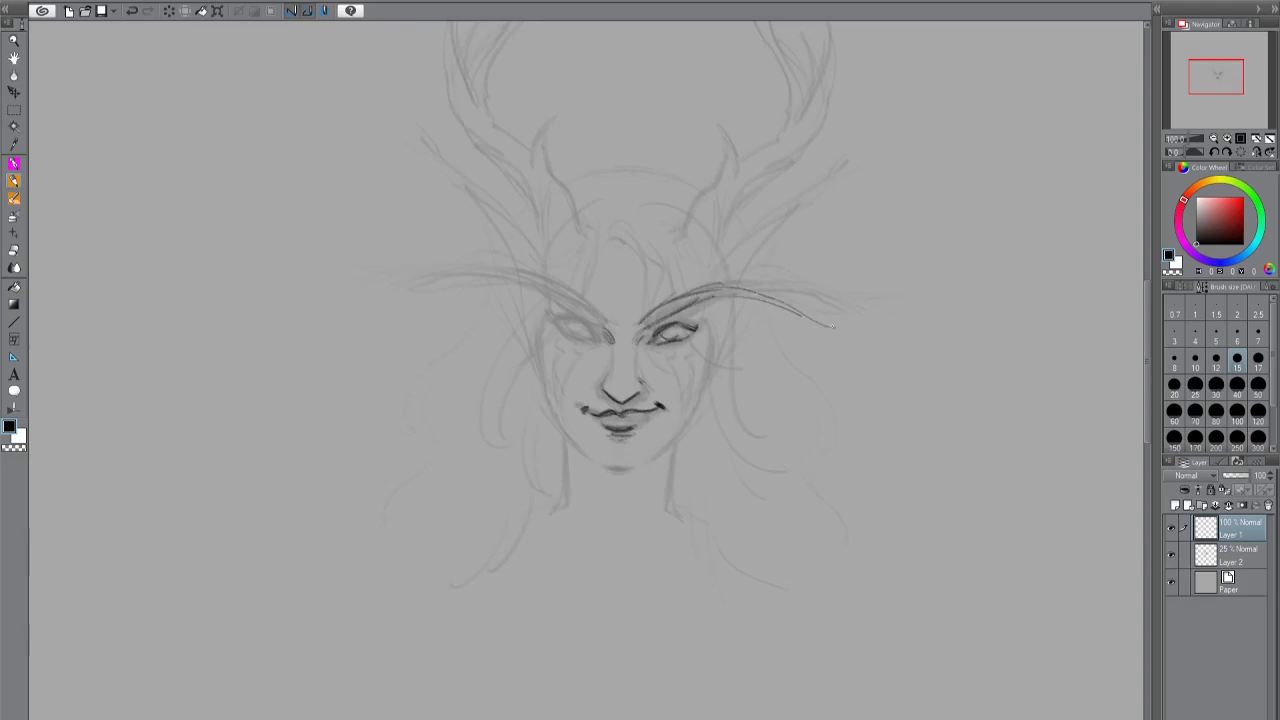
left_click_drag(700, 334, 694, 398)
key("h")
left_click_drag(506, 414, 586, 410)
mouse_move(530, 432)
left_mouse_down()
mouse_move(568, 436)
mouse_move(584, 412)
left_mouse_up()
left_click_drag(578, 330, 742, 308)
Draw the refined cheek, jaw and chin outline of the face.
left_click_drag(478, 404, 578, 464)
left_click_drag(622, 388, 574, 460)
left_click_drag(528, 464, 586, 456)
left_click_drag(496, 446, 494, 524)
Draw the neck lines and the lower hair strands beside the neck, and restore the unflipped view.
left_click_drag(606, 438, 612, 562)
left_click_drag(640, 500, 618, 566)
left_click_drag(664, 586, 712, 580)
key("h")
left_click_drag(640, 460, 660, 515)
Draw the forelock on the forehead and the curling front hair strands that frame both sides of the face.
left_click_drag(624, 240, 622, 304)
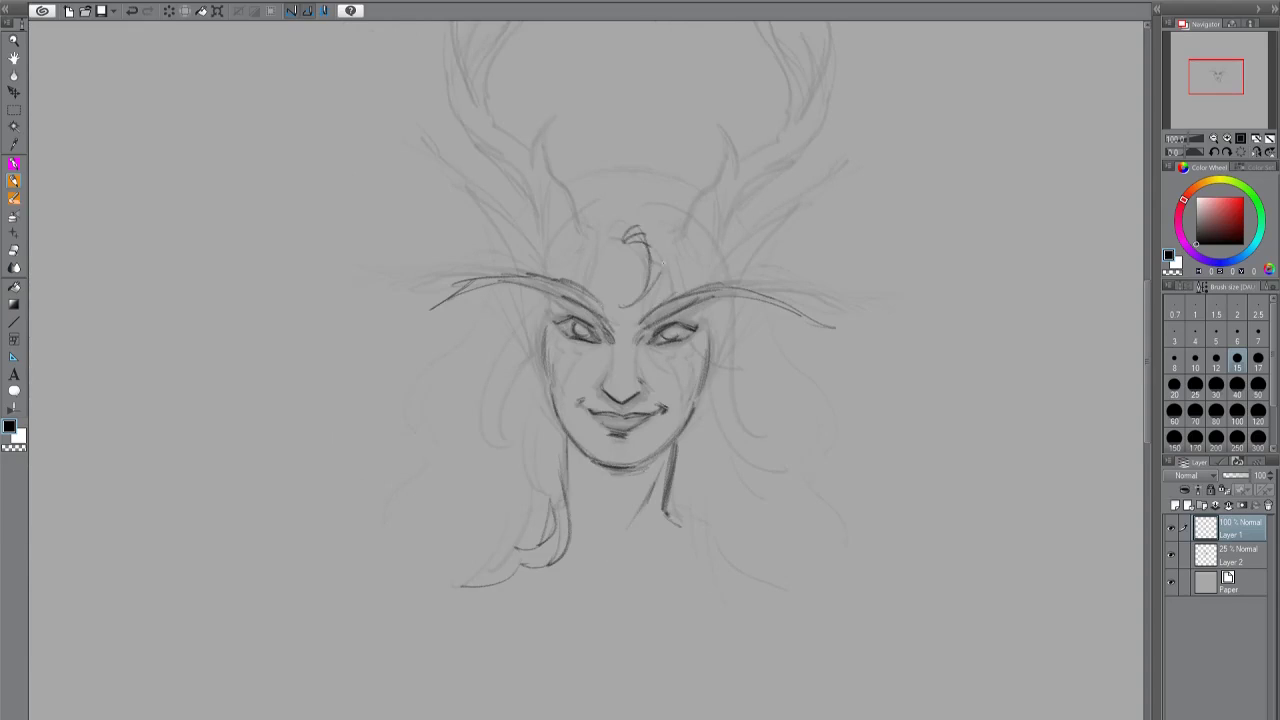
left_click_drag(662, 256, 728, 408)
left_click_drag(712, 426, 694, 466)
left_click_drag(640, 204, 758, 516)
left_click_drag(620, 238, 598, 302)
left_click_drag(584, 214, 486, 420)
left_click_drag(520, 382, 474, 466)
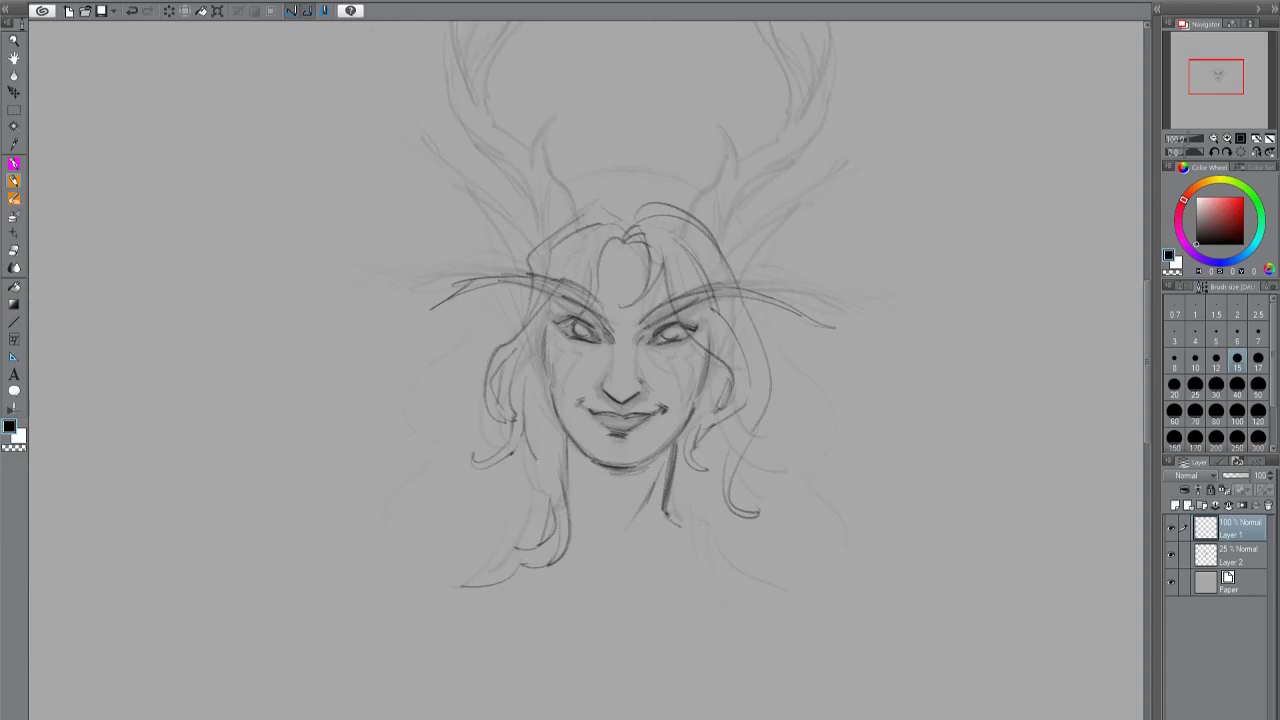
Draw the top outline of the head and the outer wavy hair locks falling toward the shoulders.
left_click_drag(580, 340, 540, 530)
left_click_drag(712, 312, 700, 346)
left_click_drag(562, 190, 640, 168)
left_click_drag(640, 172, 700, 198)
left_click_drag(730, 320, 706, 378)
left_click_drag(470, 345, 352, 530)
left_click_drag(436, 482, 366, 540)
left_click_drag(766, 436, 818, 592)
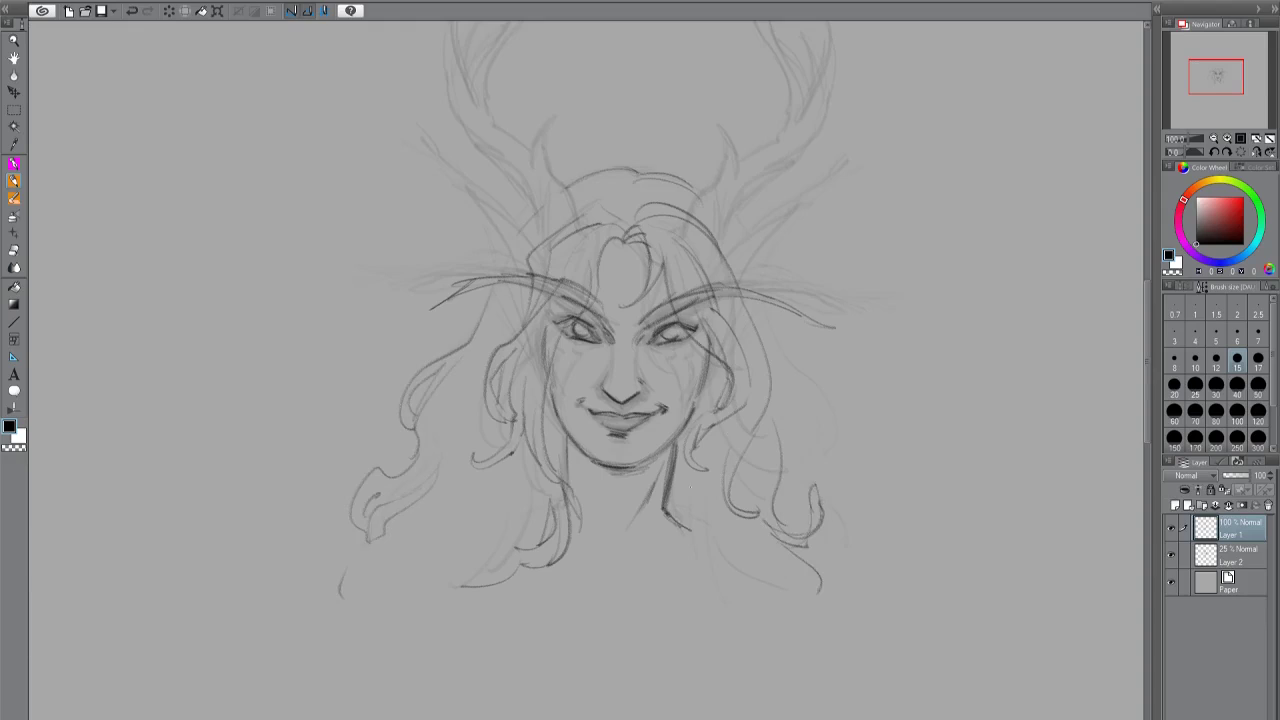
Draw the lower hair curls, the collarbone and the chest lines below the neck.
left_click_drag(692, 498, 679, 586)
left_click_drag(704, 554, 728, 590)
left_click_drag(740, 600, 784, 606)
left_click_drag(628, 564, 620, 580)
left_click_drag(538, 574, 556, 626)
left_click_drag(684, 582, 672, 610)
Draw the markings under the eyes and refine the hair strand beside the cheek.
mouse_move(576, 342)
left_mouse_down()
mouse_move(566, 378)
mouse_move(604, 352)
left_mouse_up()
left_click_drag(674, 350, 680, 428)
left_click_drag(562, 324, 496, 430)
Draw the refined outlines and inner lines of both pointed ears.
left_click_drag(776, 210, 730, 258)
left_click_drag(848, 160, 756, 240)
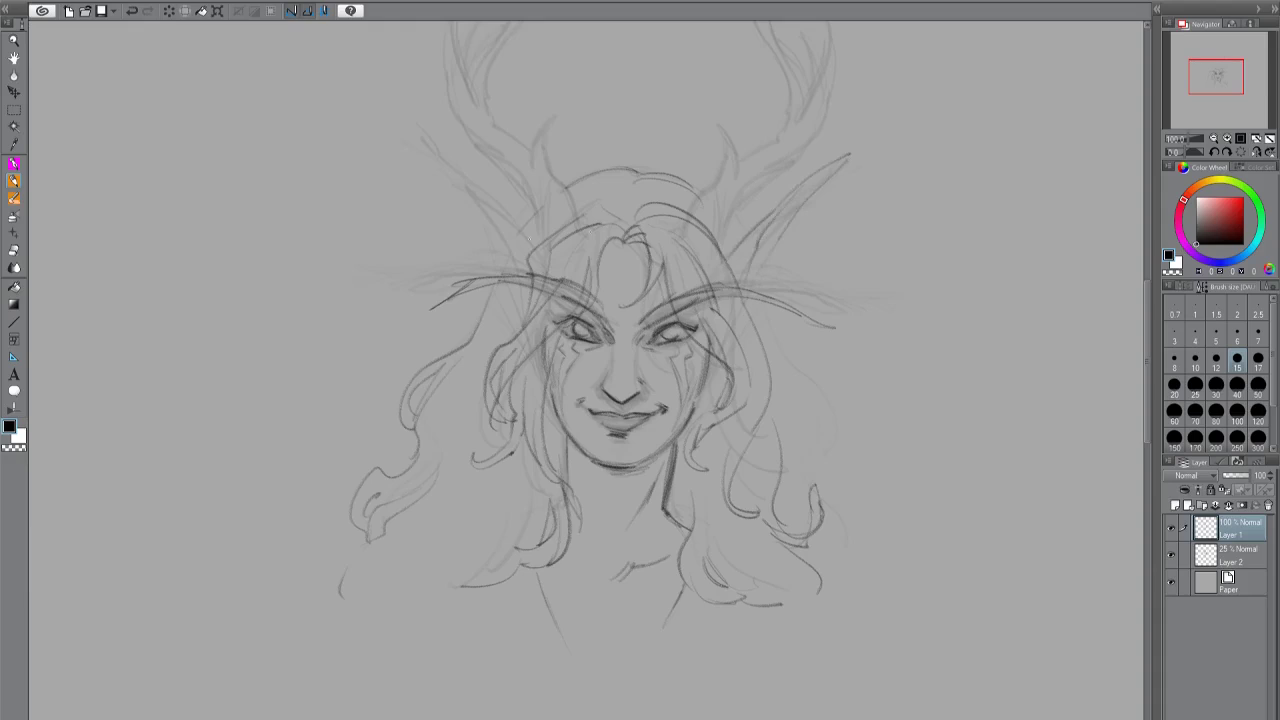
left_click_drag(412, 132, 502, 250)
left_click_drag(482, 206, 516, 260)
Draw the refined outline of the first branching antler over the faded sketch.
scroll(640, 400, "up", 2)
left_click_drag(720, 236, 694, 300)
left_click_drag(786, 222, 740, 268)
left_click_drag(802, 254, 720, 350)
left_click_drag(836, 128, 804, 256)
left_click_drag(760, 56, 800, 226)
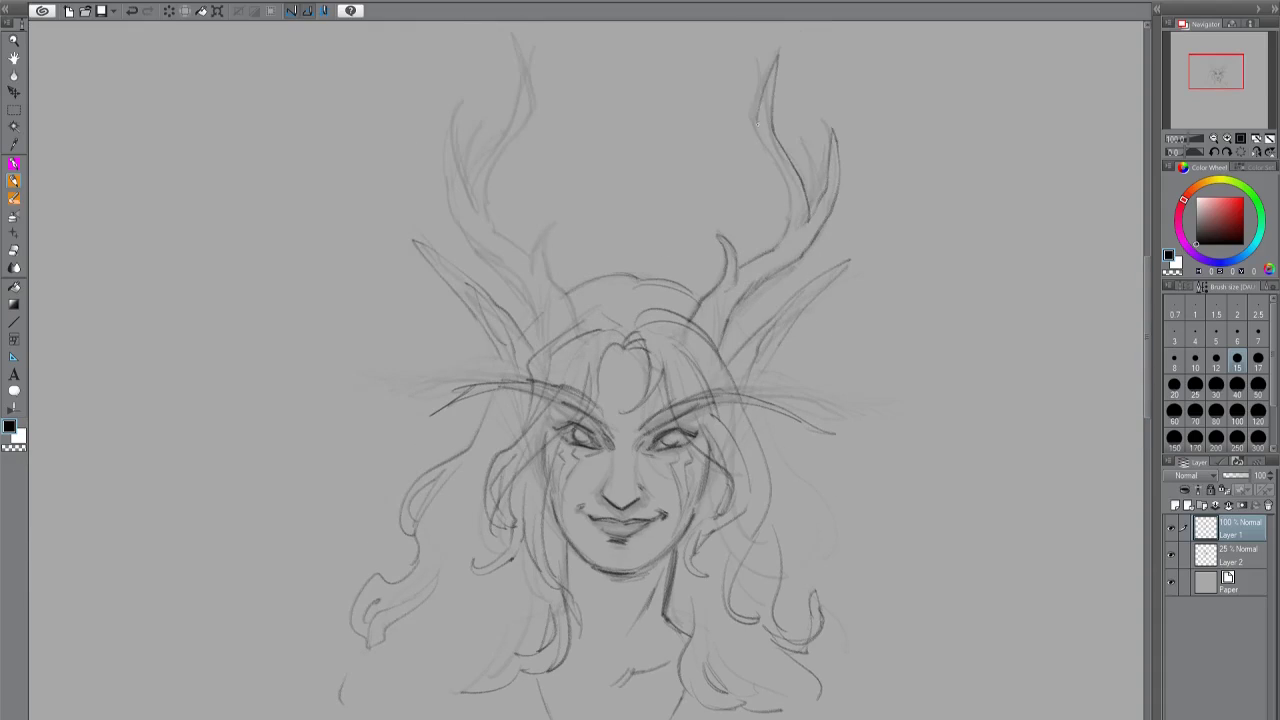
left_click_drag(790, 124, 760, 222)
Flip the view and draw the refined outline of the opposite antler with its prongs and base shading.
scroll(640, 400, "right", 2)
left_click_drag(628, 248, 604, 324)
mouse_move(642, 228)
left_mouse_down()
mouse_move(620, 270)
mouse_move(632, 346)
left_mouse_up()
left_click_drag(730, 126, 664, 272)
left_click_drag(714, 106, 658, 196)
left_click_drag(684, 44, 642, 234)
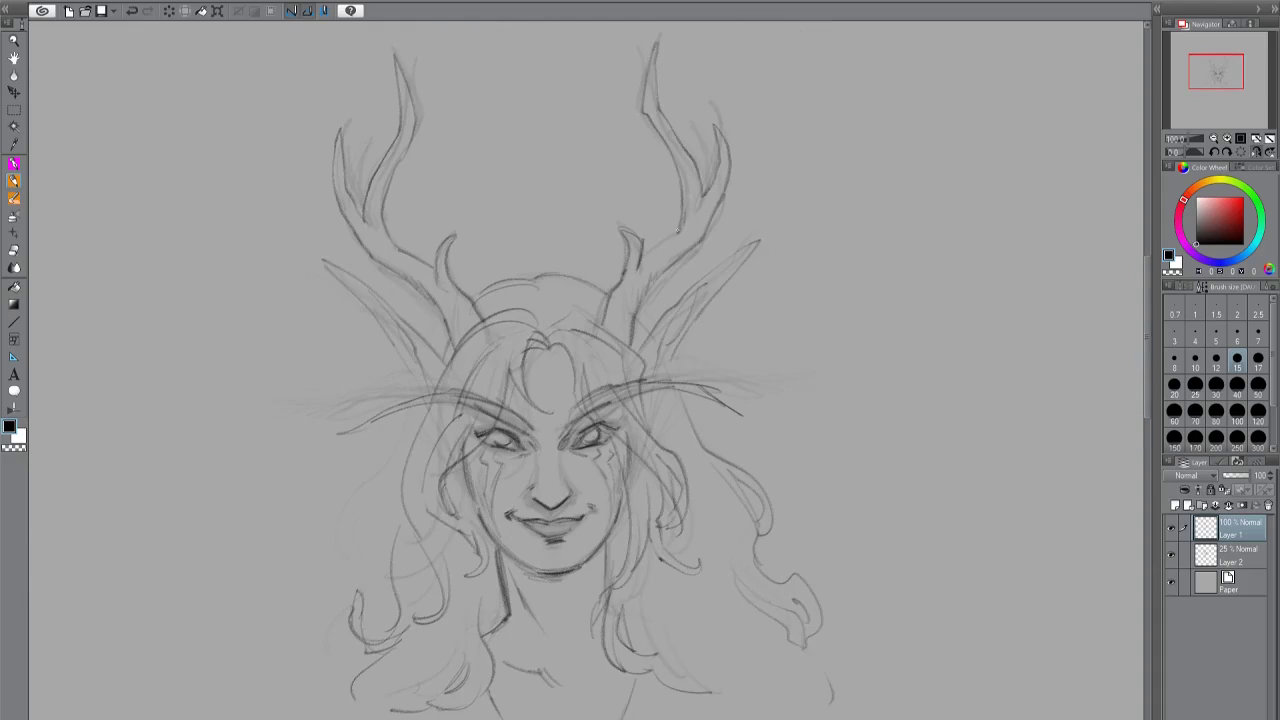
left_click_drag(692, 198, 644, 258)
Hide the rough sketch layer and rework the nose lines of the refined drawing.
scroll(640, 400, "down", 3)
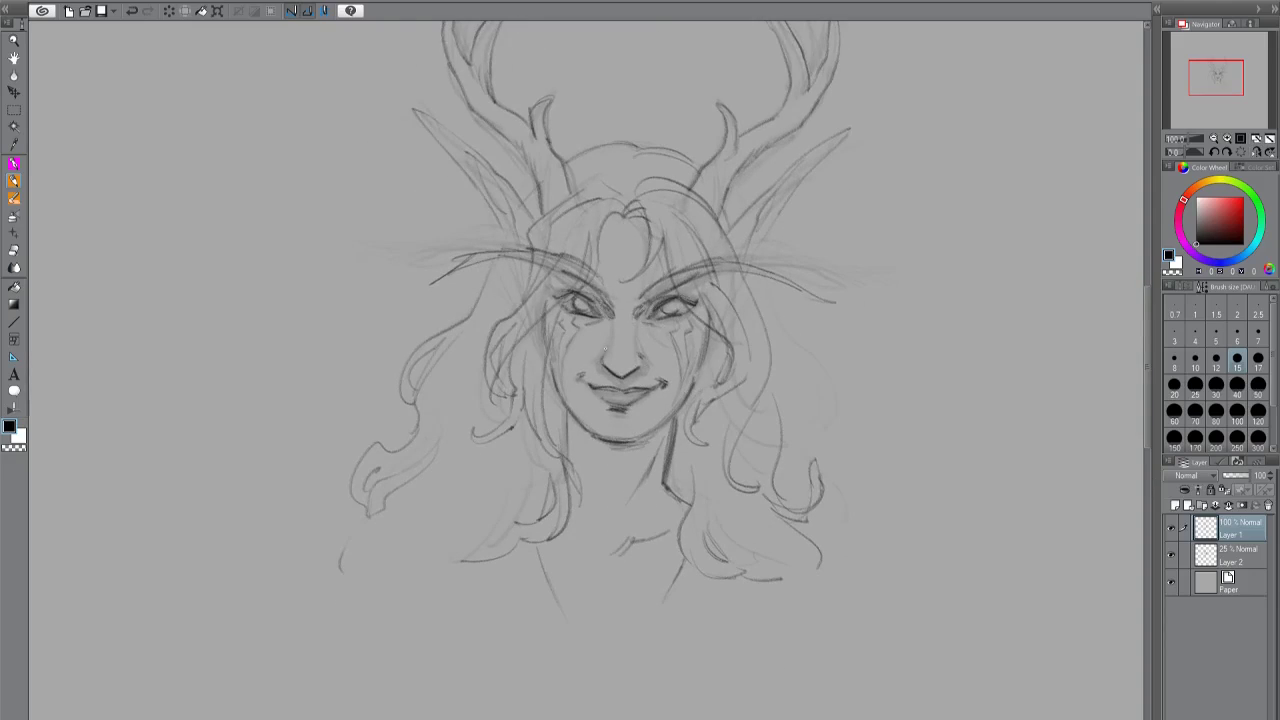
key("ctrl+z")
left_click(1173, 555)
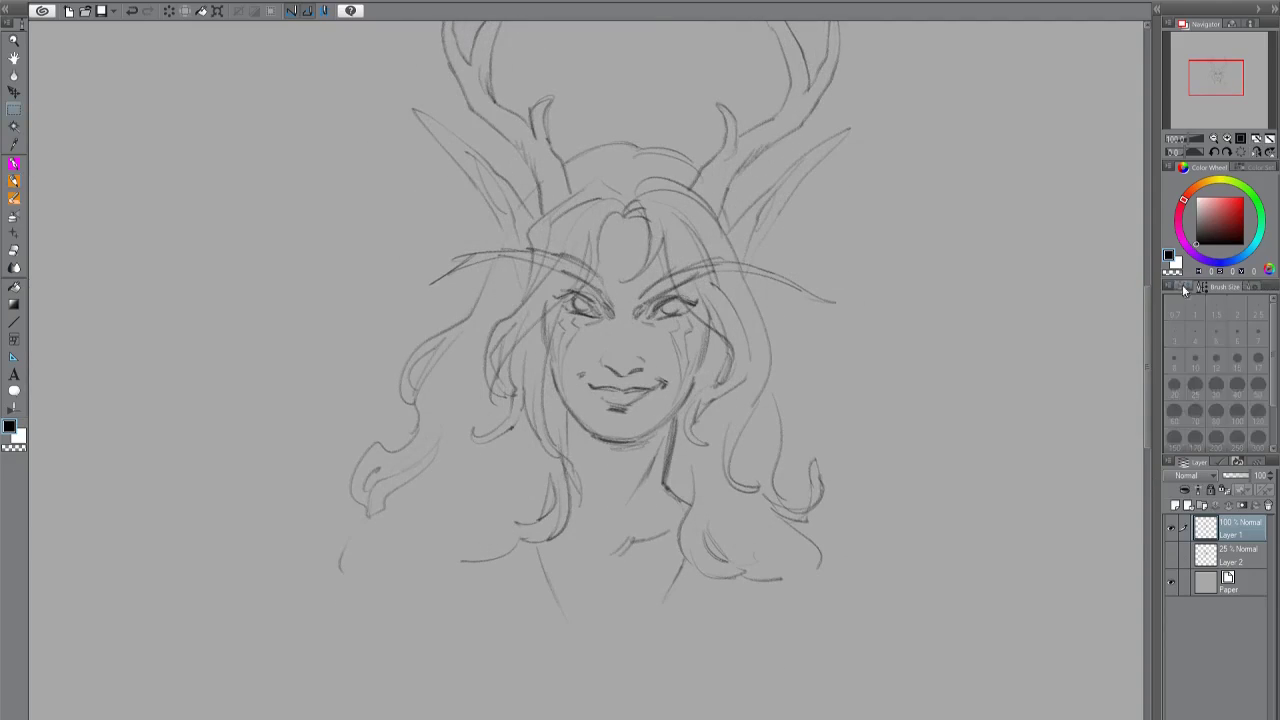
left_click(1183, 287)
key("ctrl+y")
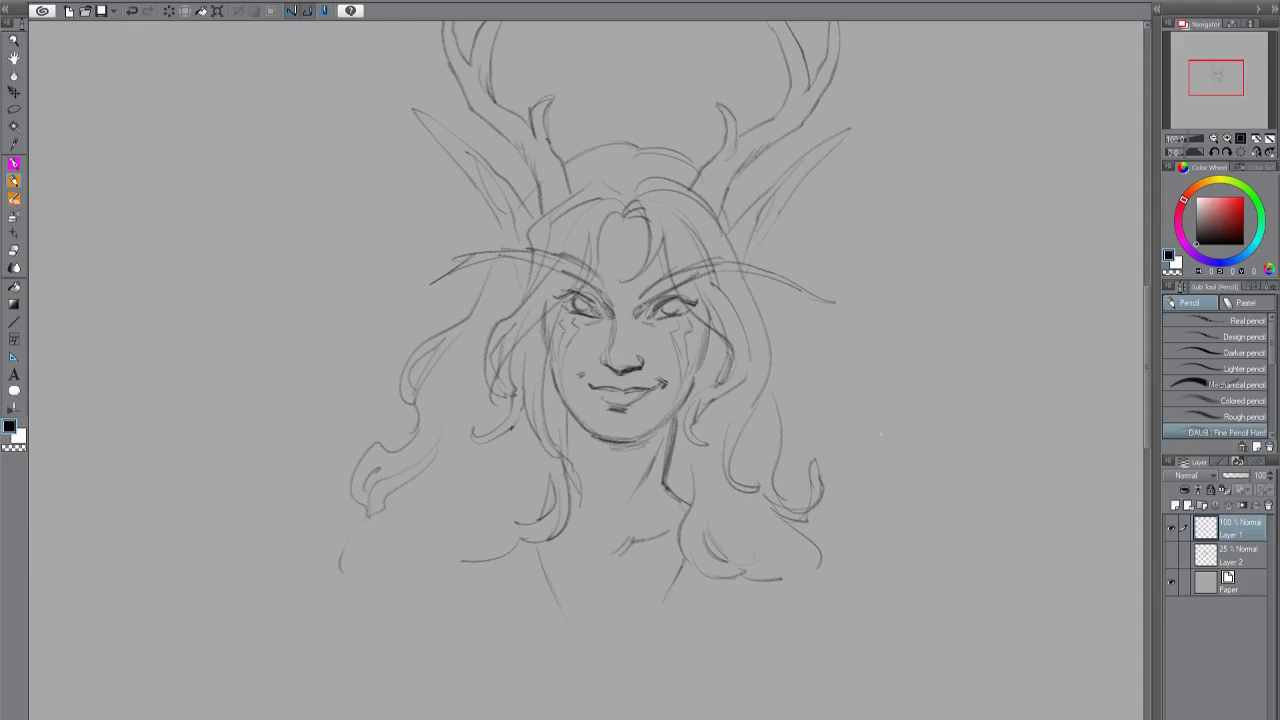
Add more flowing hair strands beside the neck and across the lower hair.
left_click_drag(520, 458, 492, 512)
left_click_drag(740, 454, 698, 512)
left_click_drag(494, 456, 384, 584)
left_click_drag(482, 378, 466, 408)
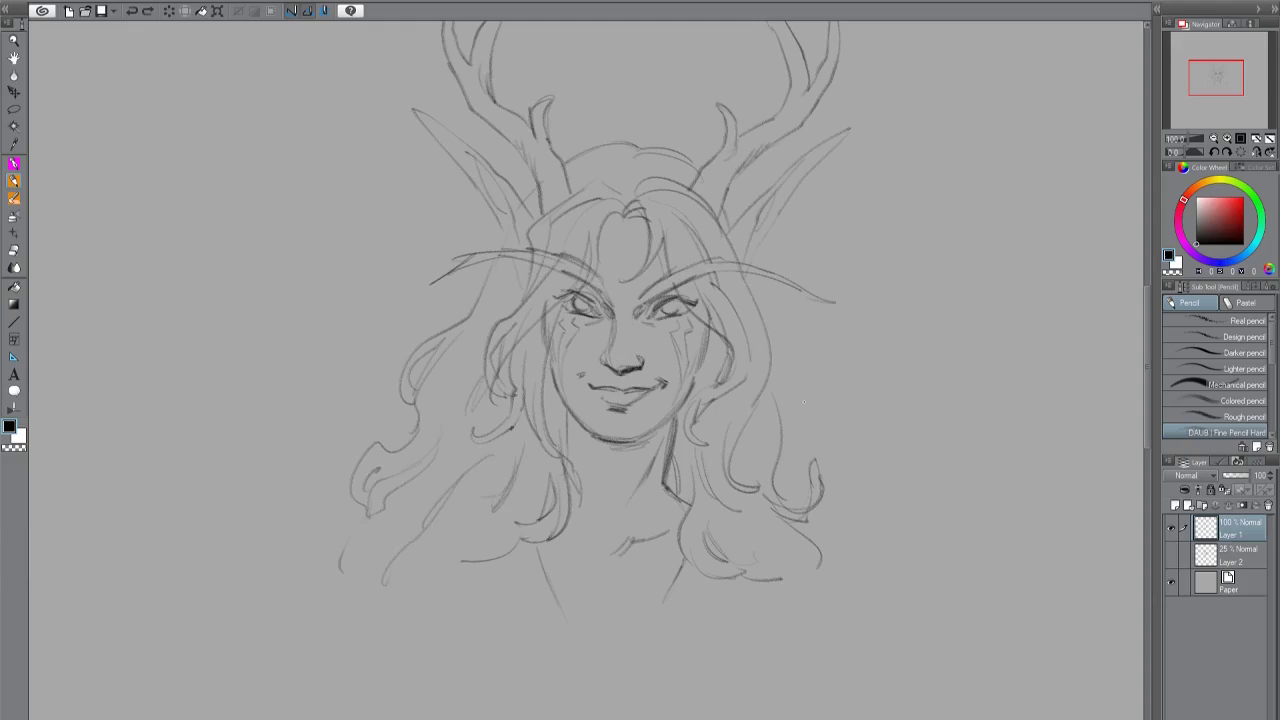
Group the sketch layers in a folder and duplicate Layer 1 inside it.
left_click(1251, 153)
key("ctrl+g")
left_click(1238, 557)
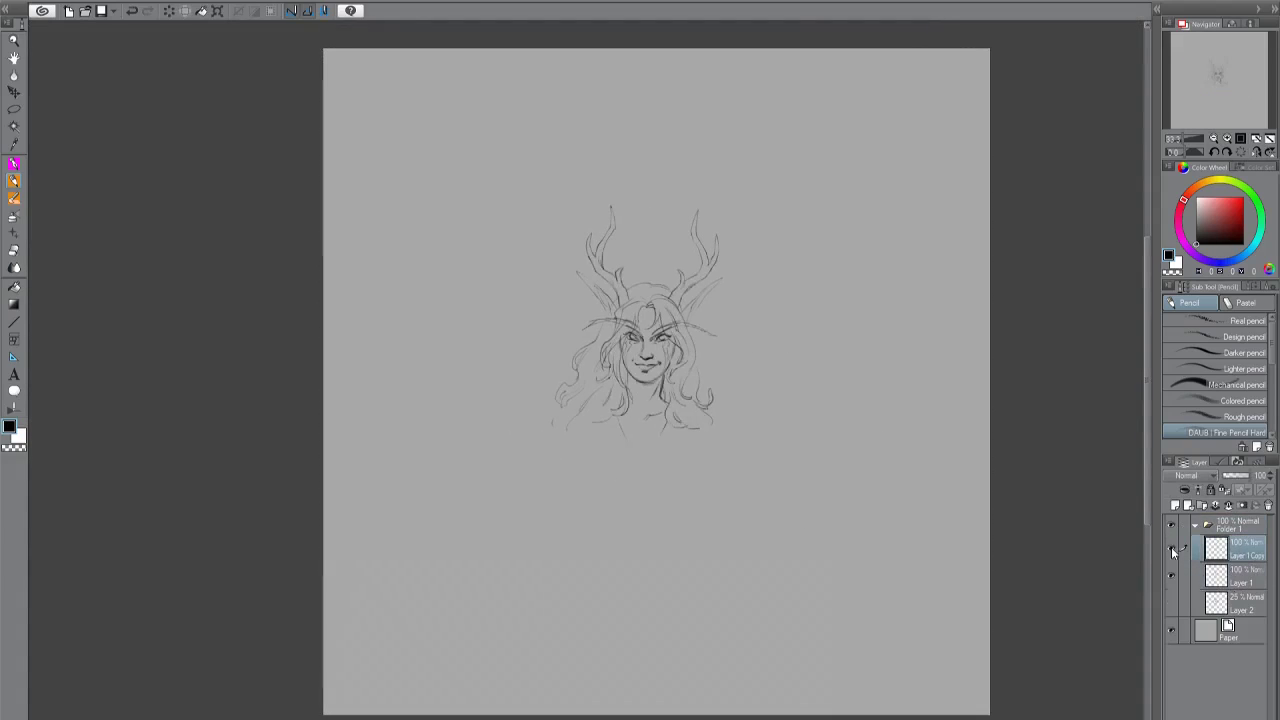
Enlarge the sketch to fill the canvas and fade its folder to 25% opacity beneath a new drawing layer.
key("ctrl+t")
mouse_move(720, 203)
left_mouse_down()
mouse_move(874, 23)
mouse_move(891, 64)
left_mouse_up()
mouse_move(925, 170)
left_mouse_down()
mouse_move(900, 220)
mouse_move(832, 560)
left_mouse_up()
key("Return")
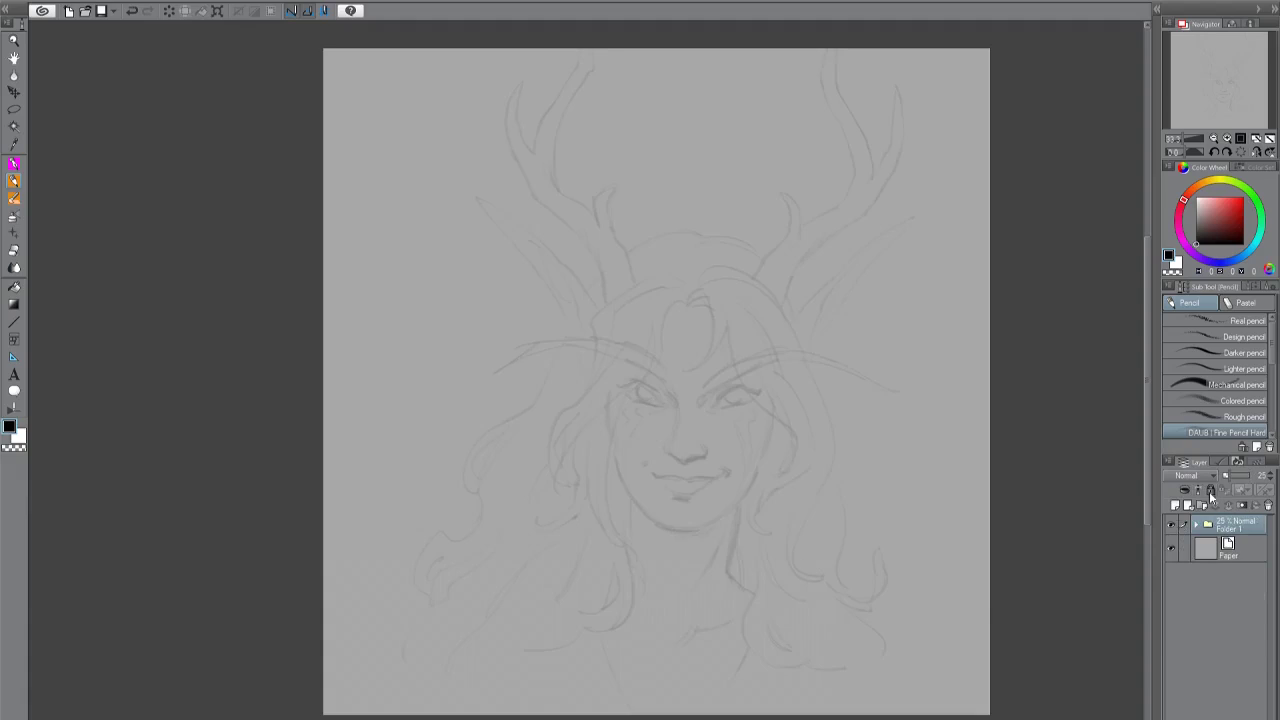
left_click(1269, 507)
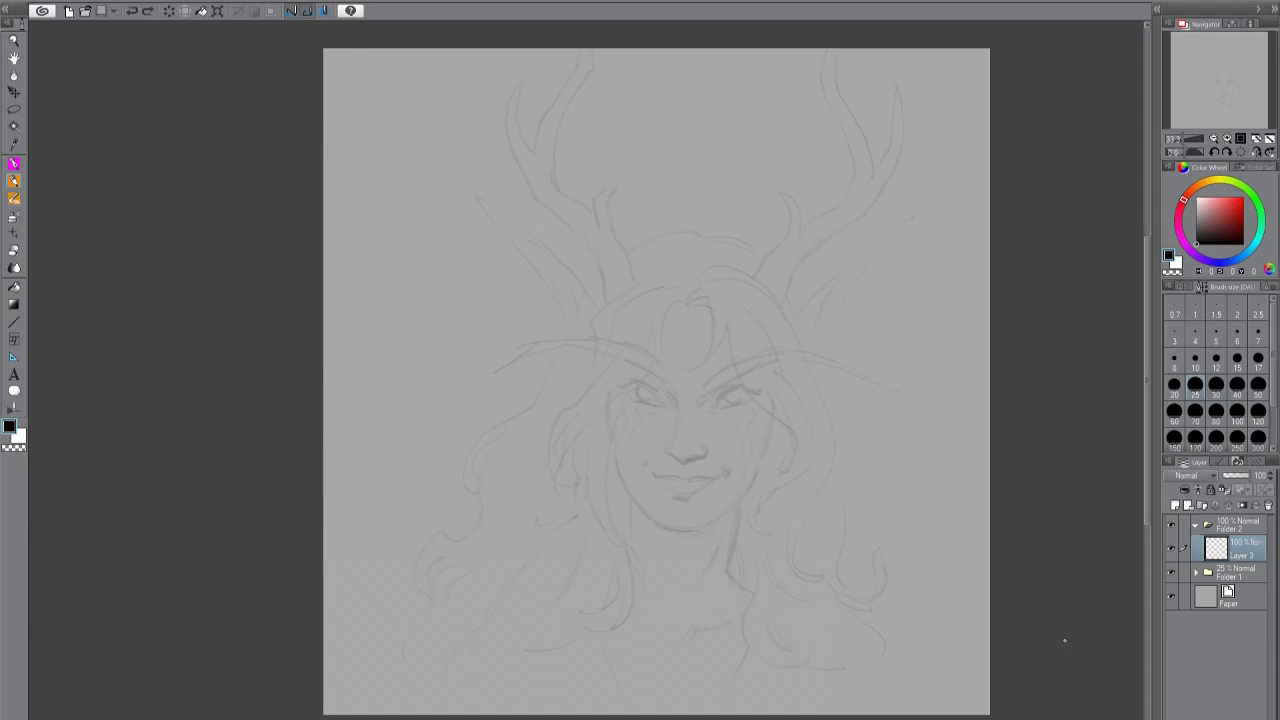
Draw the refined first eye, long eyebrow, nose, smiling mouth and cheek shading over the faded sketch.
scroll(1064, 640, "down", 2)
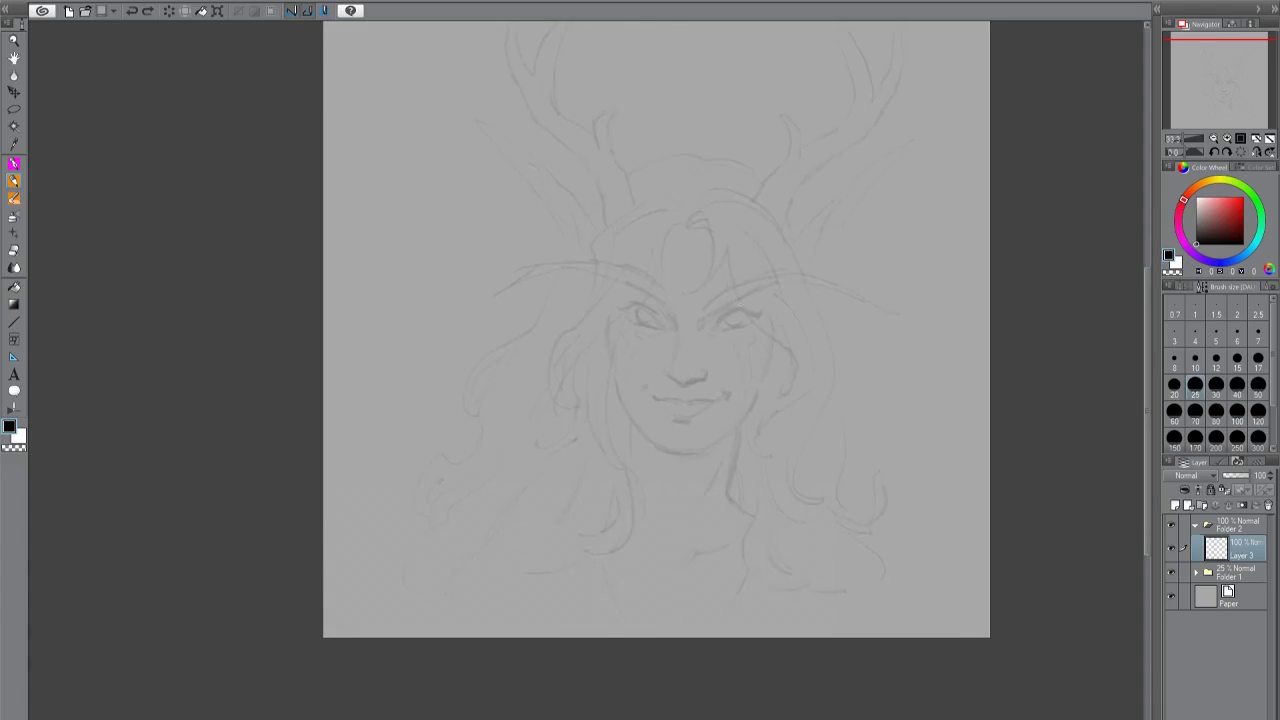
left_click_drag(716, 320, 744, 316)
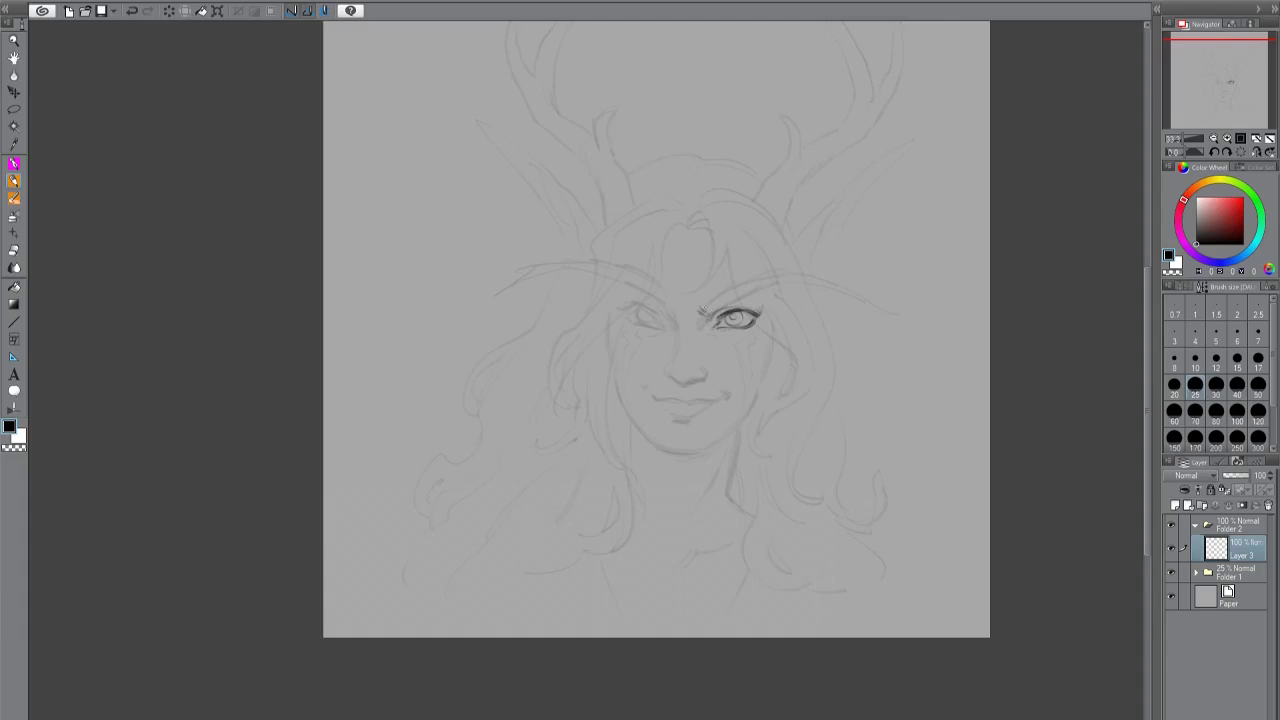
left_click_drag(702, 310, 862, 294)
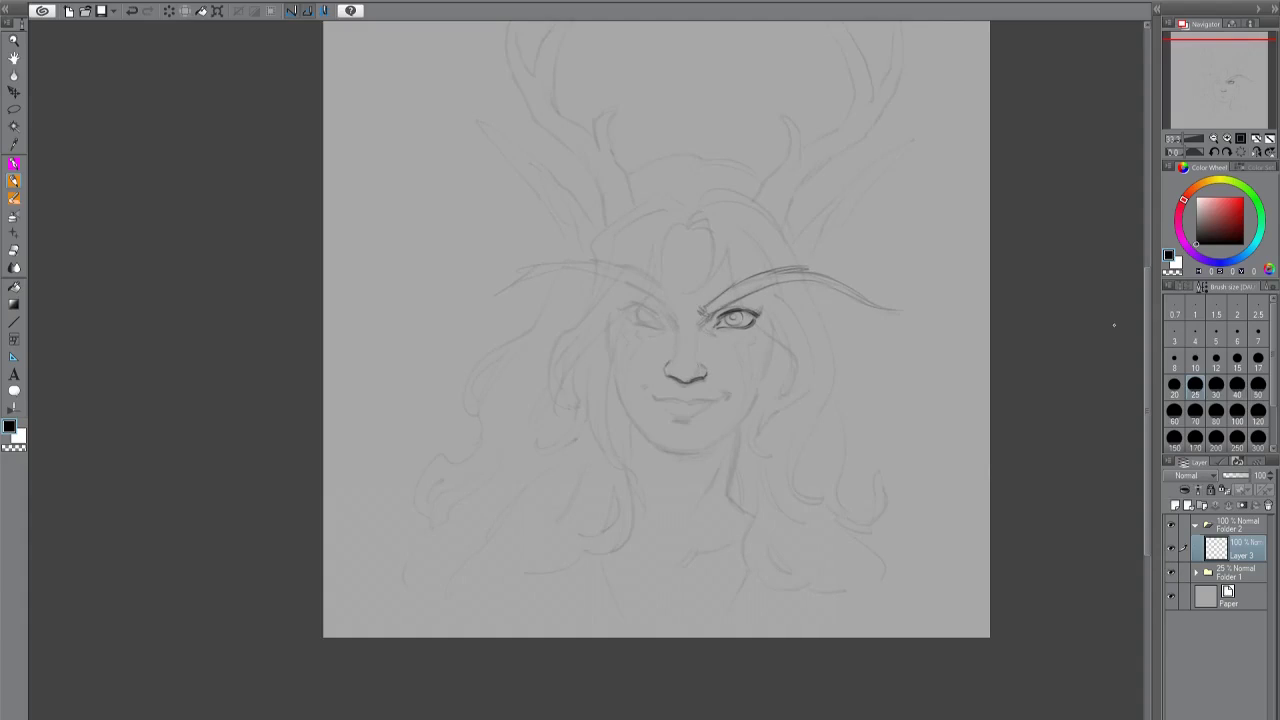
left_click_drag(651, 395, 662, 400)
key("ctrl+z")
key("ctrl+z")
key("ctrl+z")
left_click_drag(769, 333, 757, 380)
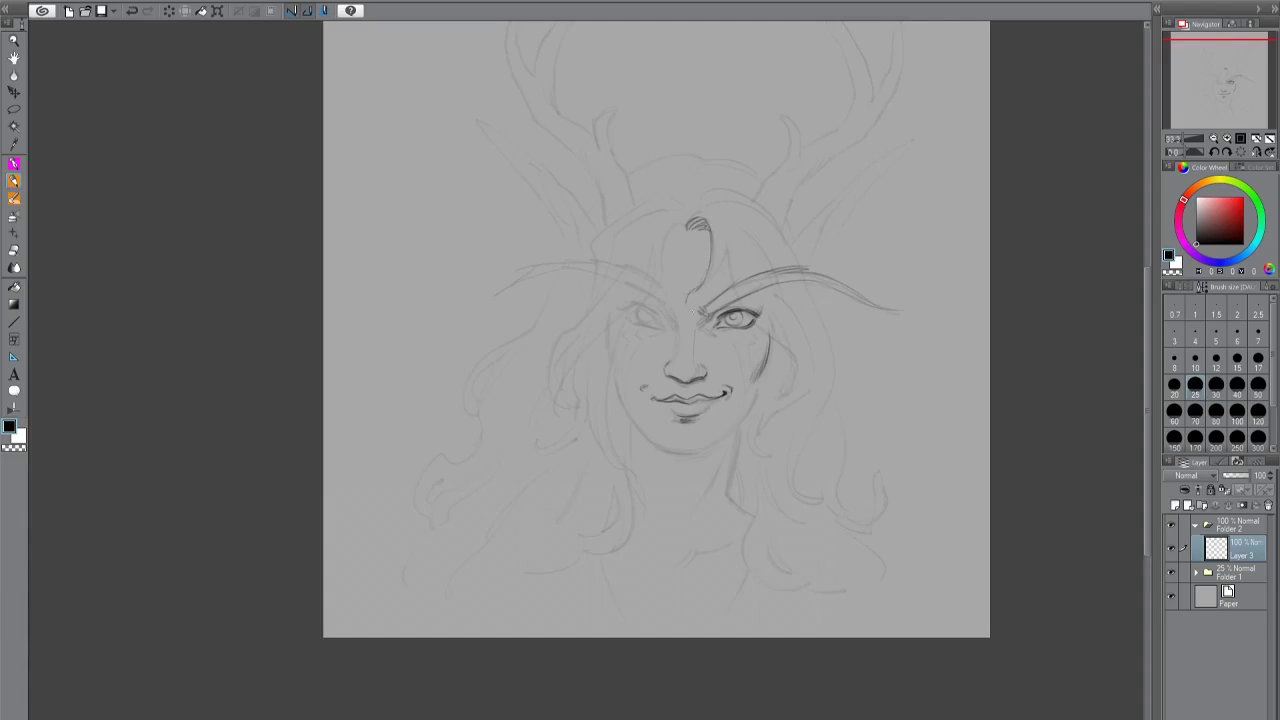
Flip the view and draw the wavy hair lock framing the cheek beside the finished eye.
key("h")
left_click_drag(405, 300, 385, 395)
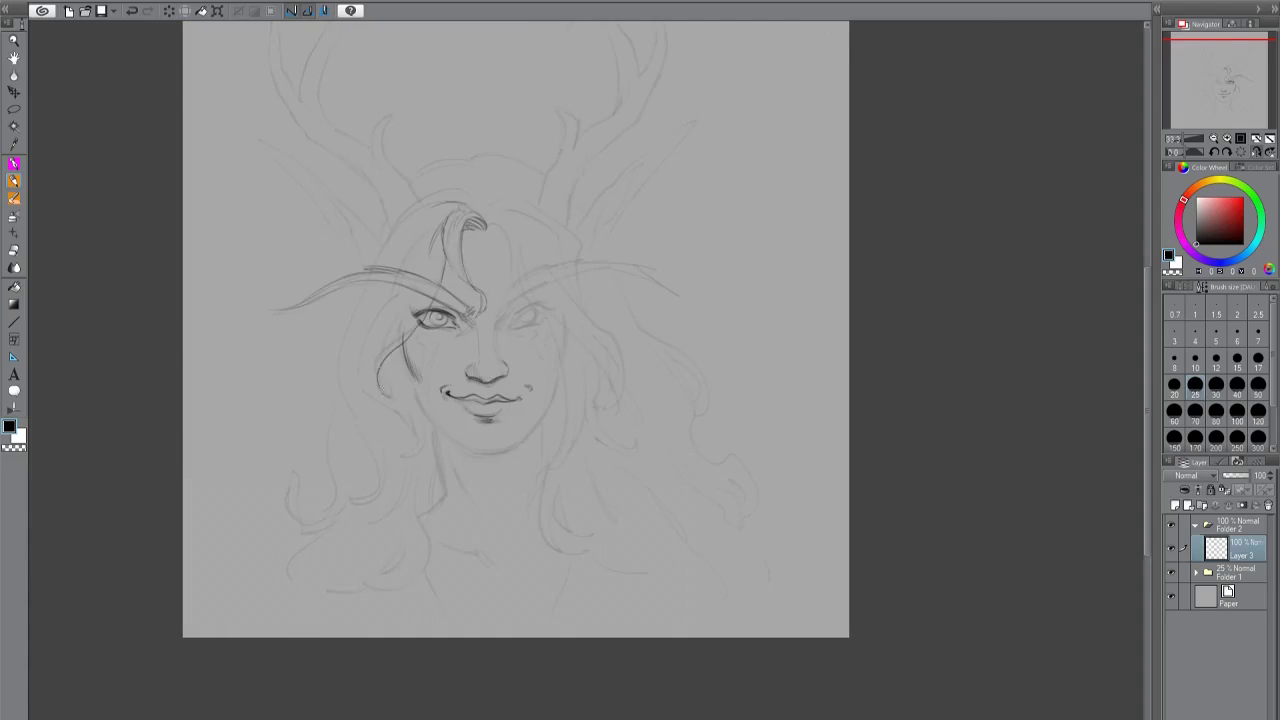
mouse_move(388, 350)
left_mouse_down()
mouse_move(420, 435)
mouse_move(400, 475)
left_mouse_up()
left_click_drag(410, 340, 370, 425)
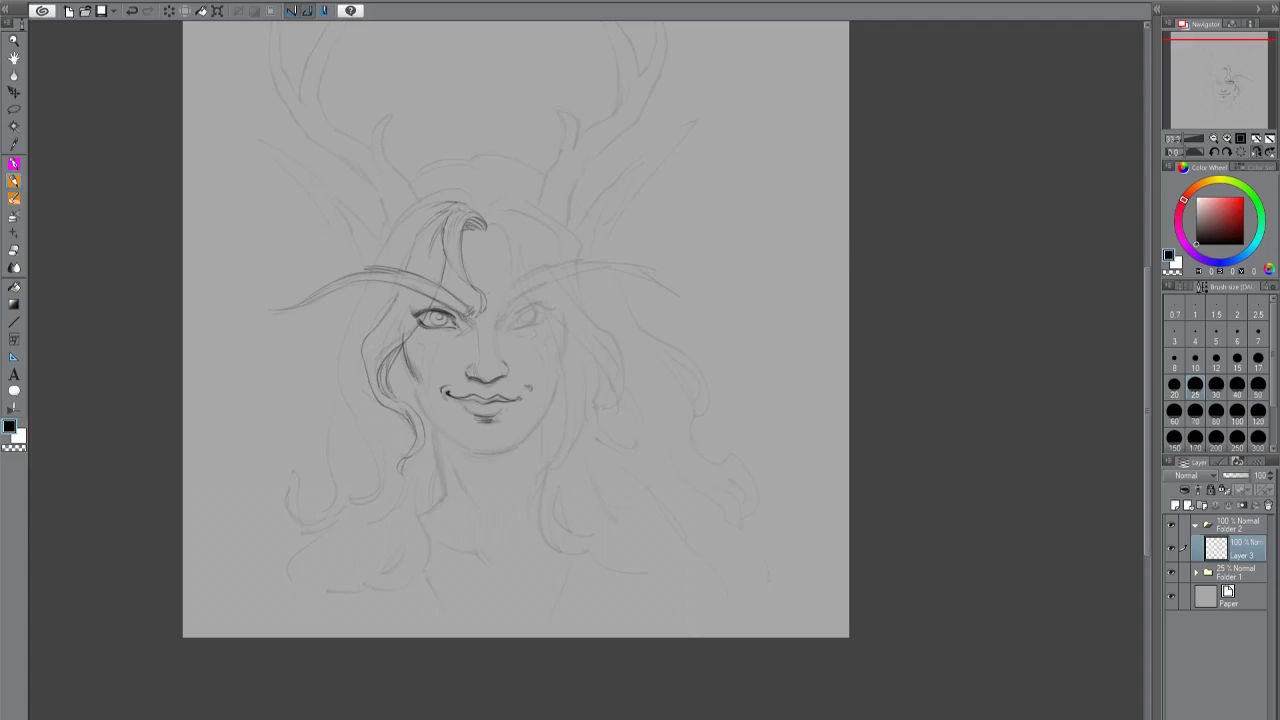
Draw the forehead lock falling over the unfinished eye and the long curling lock beside the neck.
left_click_drag(494, 228, 536, 360)
left_click_drag(518, 256, 542, 312)
left_click_drag(498, 218, 524, 240)
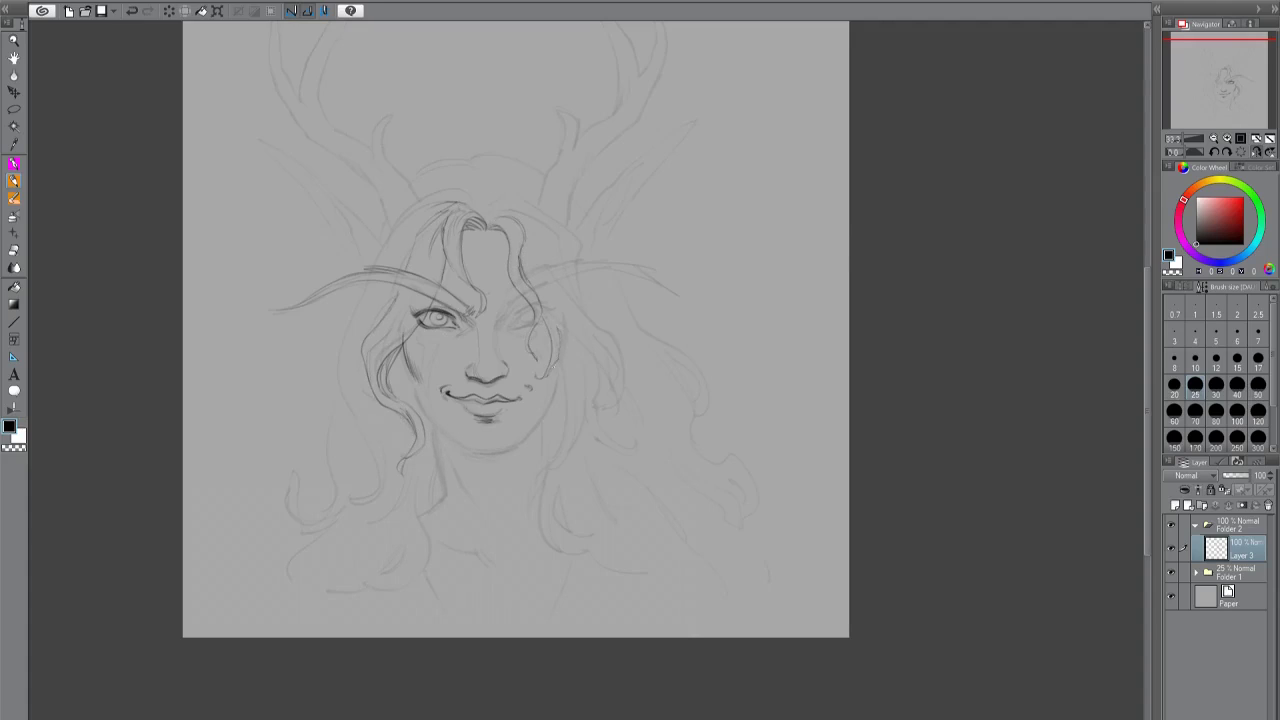
mouse_move(554, 358)
left_mouse_down()
mouse_move(526, 500)
mouse_move(600, 540)
left_mouse_up()
mouse_move(595, 368)
left_mouse_down()
mouse_move(575, 460)
mouse_move(548, 492)
left_mouse_up()
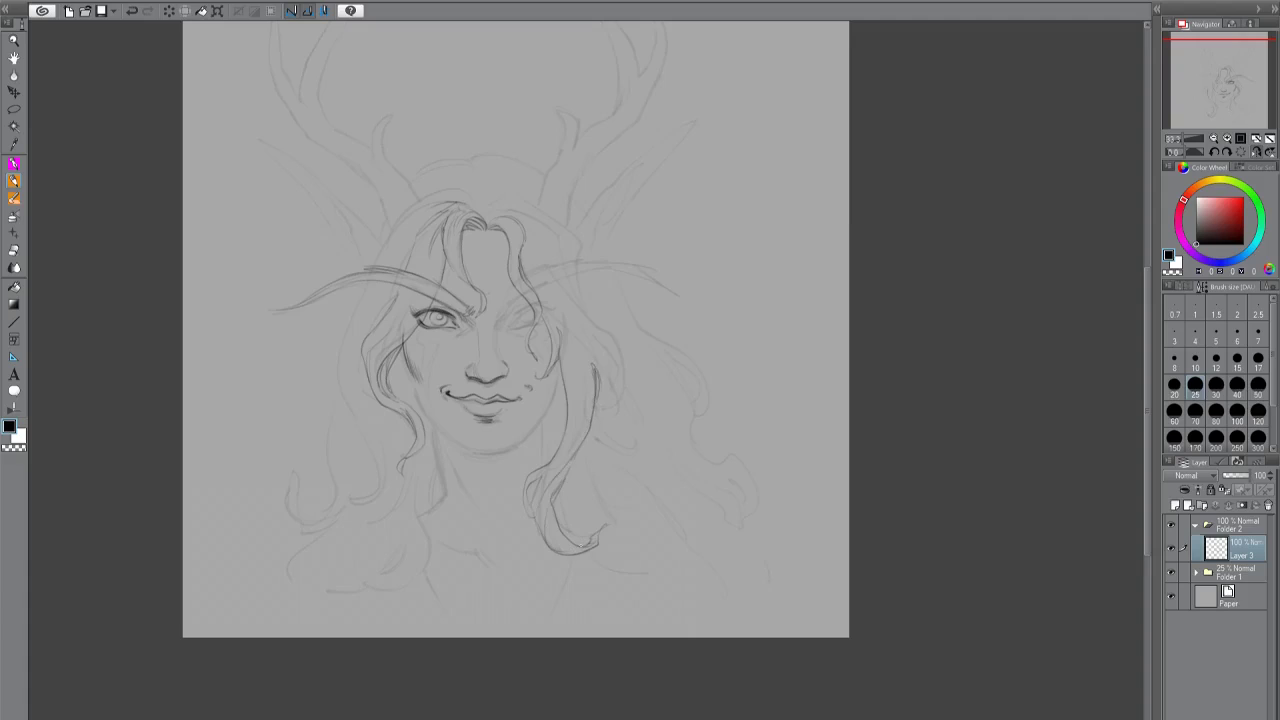
Draw the outer hair waves and crown strands on the unfinished-eye side of the head.
left_click_drag(500, 330, 603, 330)
mouse_move(668, 246)
left_mouse_down()
mouse_move(672, 290)
mouse_move(654, 268)
left_mouse_up()
left_click_drag(660, 282, 716, 334)
left_click_drag(730, 370, 712, 440)
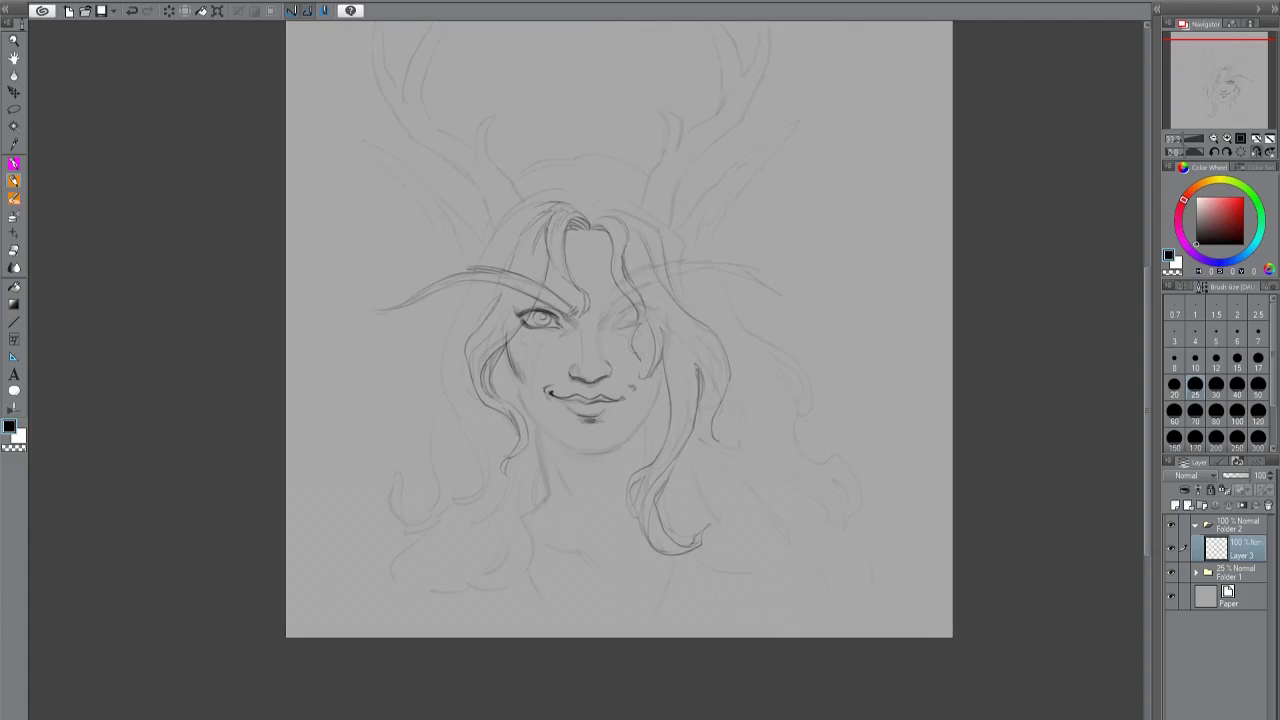
left_click_drag(674, 332, 700, 344)
left_click_drag(696, 346, 724, 402)
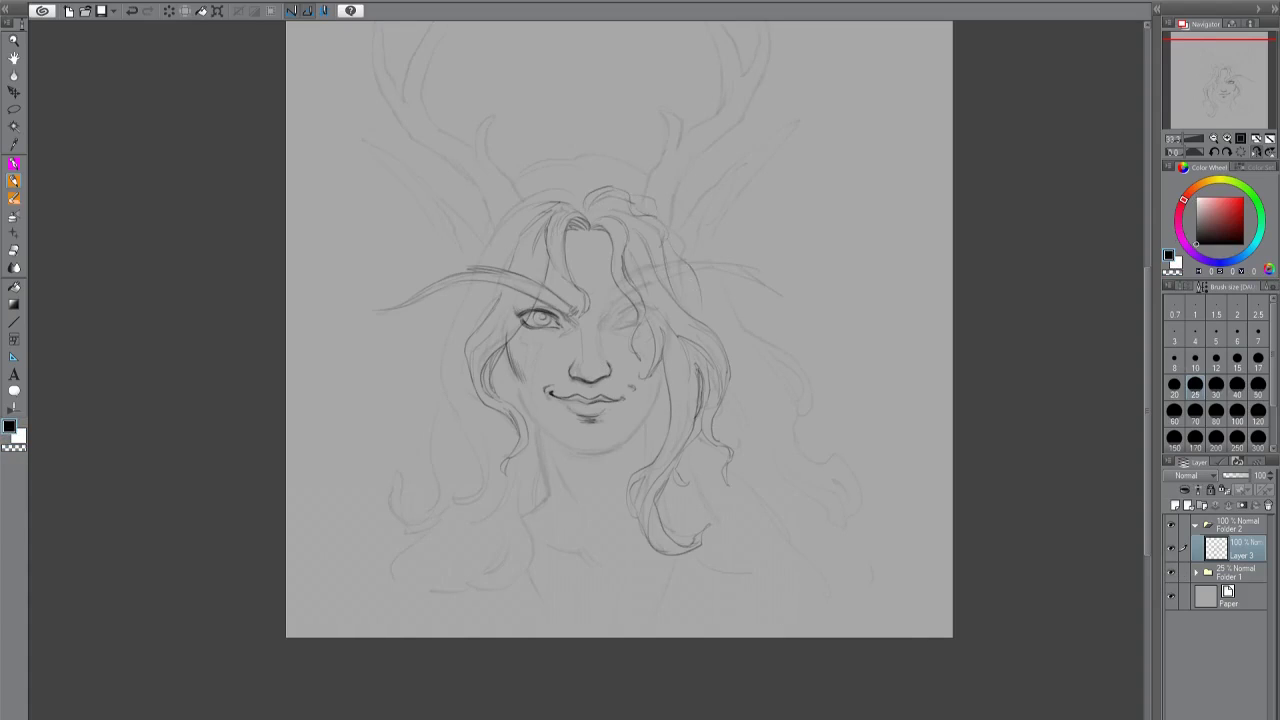
Draw the outer hair contour from the crown down to the curling ends on the finished-eye side.
left_click_drag(544, 190, 438, 378)
left_click_drag(450, 322, 440, 400)
left_click_drag(480, 422, 458, 530)
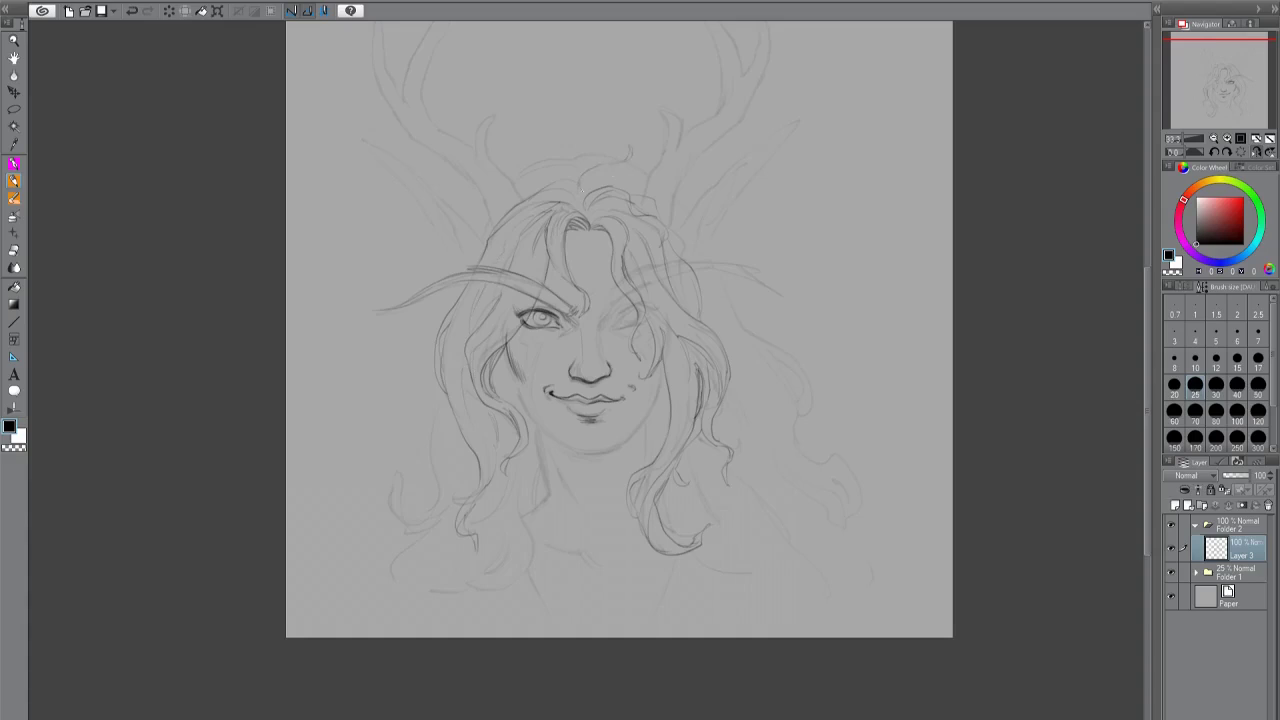
Draw the chin, jaw and neck lines with under-chin shading, and extend the flowing hair to the shoulder.
left_click_drag(575, 452, 616, 448)
left_click_drag(612, 447, 650, 408)
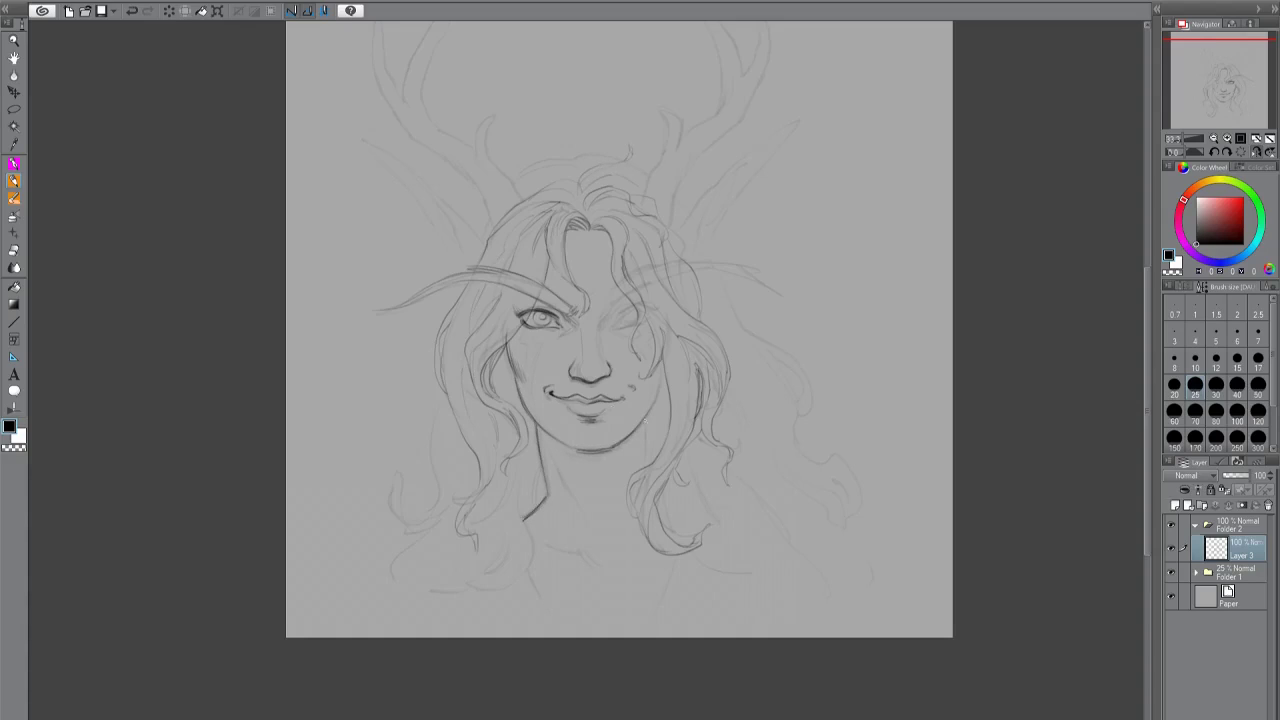
left_click_drag(537, 460, 539, 506)
left_click_drag(656, 430, 651, 458)
mouse_move(532, 486)
left_mouse_down()
mouse_move(476, 590)
mouse_move(486, 574)
mouse_move(432, 594)
left_mouse_up()
left_click_drag(444, 518, 450, 410)
left_click_drag(455, 484, 394, 588)
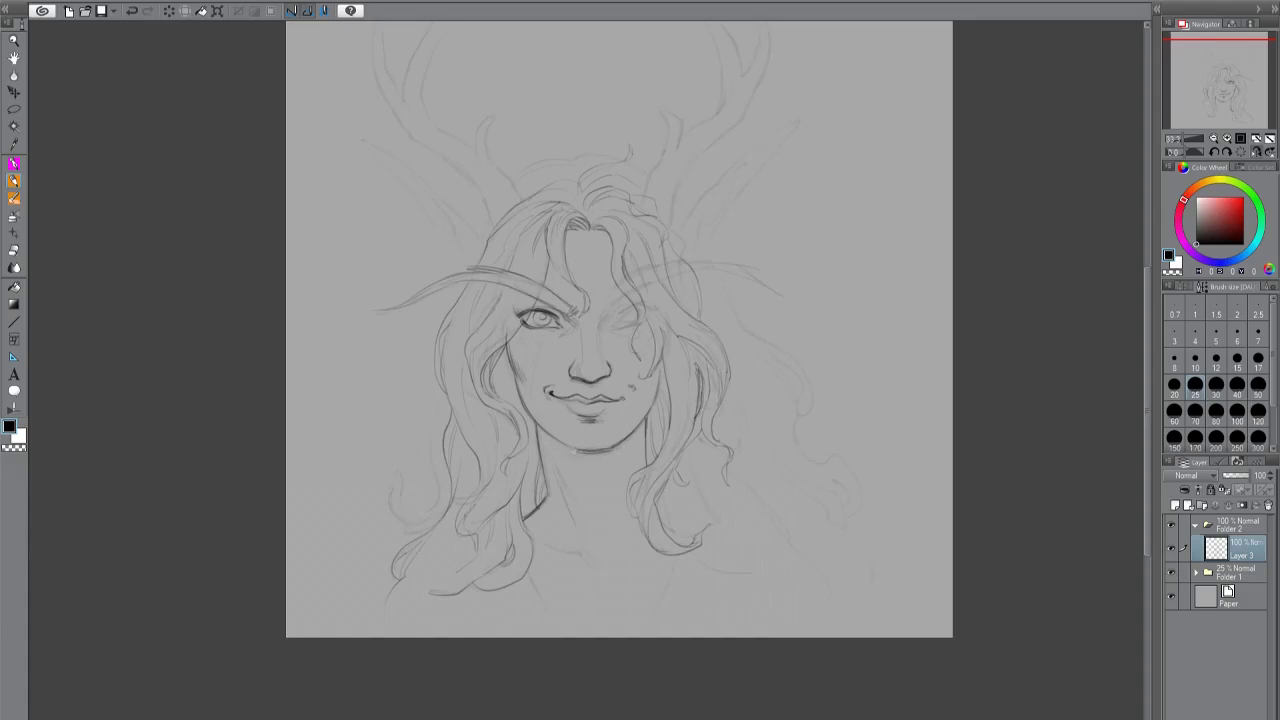
left_click_drag(575, 452, 616, 455)
Check the line work without the rough sketch and draw the first refined antler with its prongs.
left_click(1171, 572)
left_click(1171, 572)
scroll(620, 380, "up", 2)
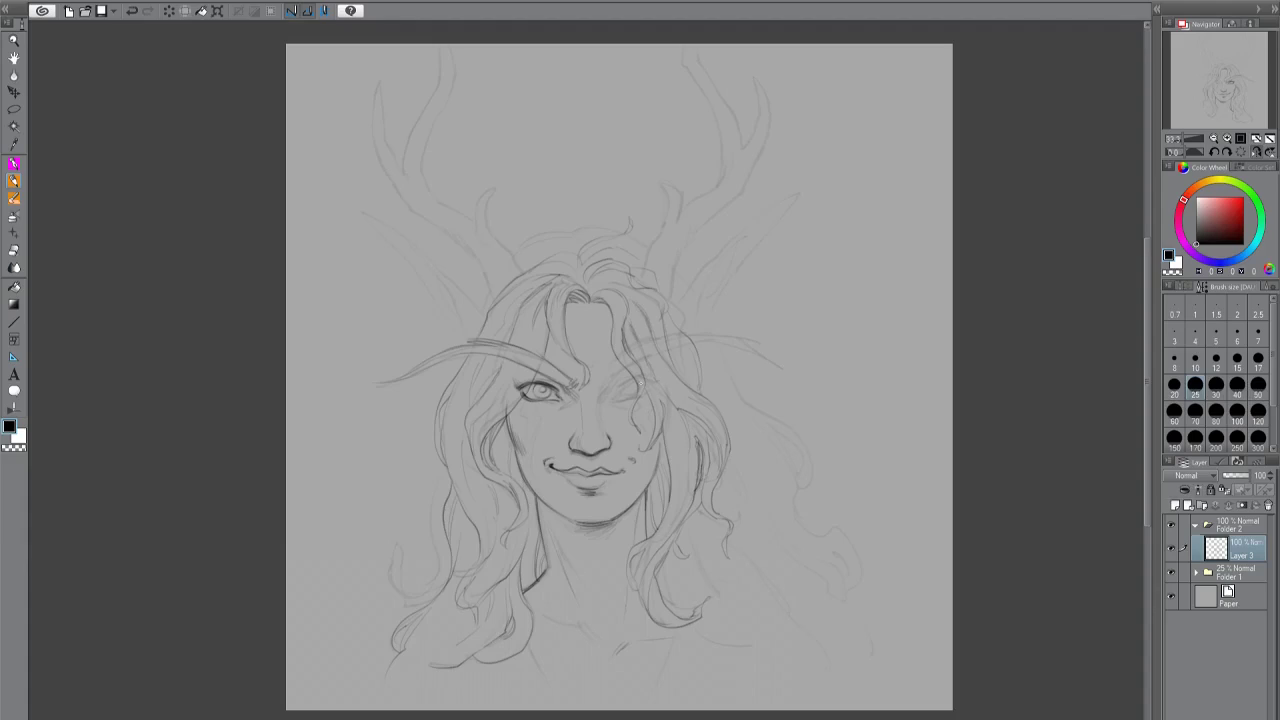
left_click_drag(670, 304, 758, 160)
left_click_drag(694, 198, 703, 90)
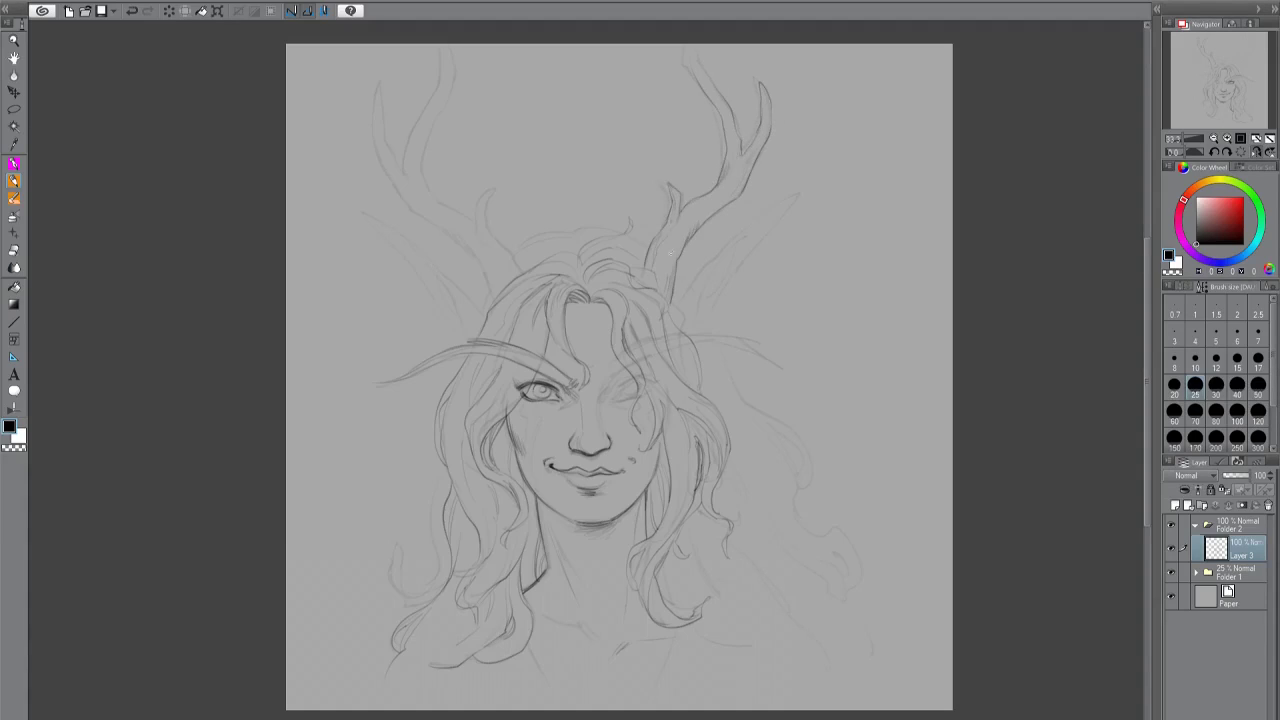
Draw the opposite long eyebrow and place a copy of the finished eye on that side of the face.
mouse_move(614, 388)
left_mouse_down()
mouse_move(678, 334)
mouse_move(810, 370)
left_mouse_up()
key("ctrl+shift+n")
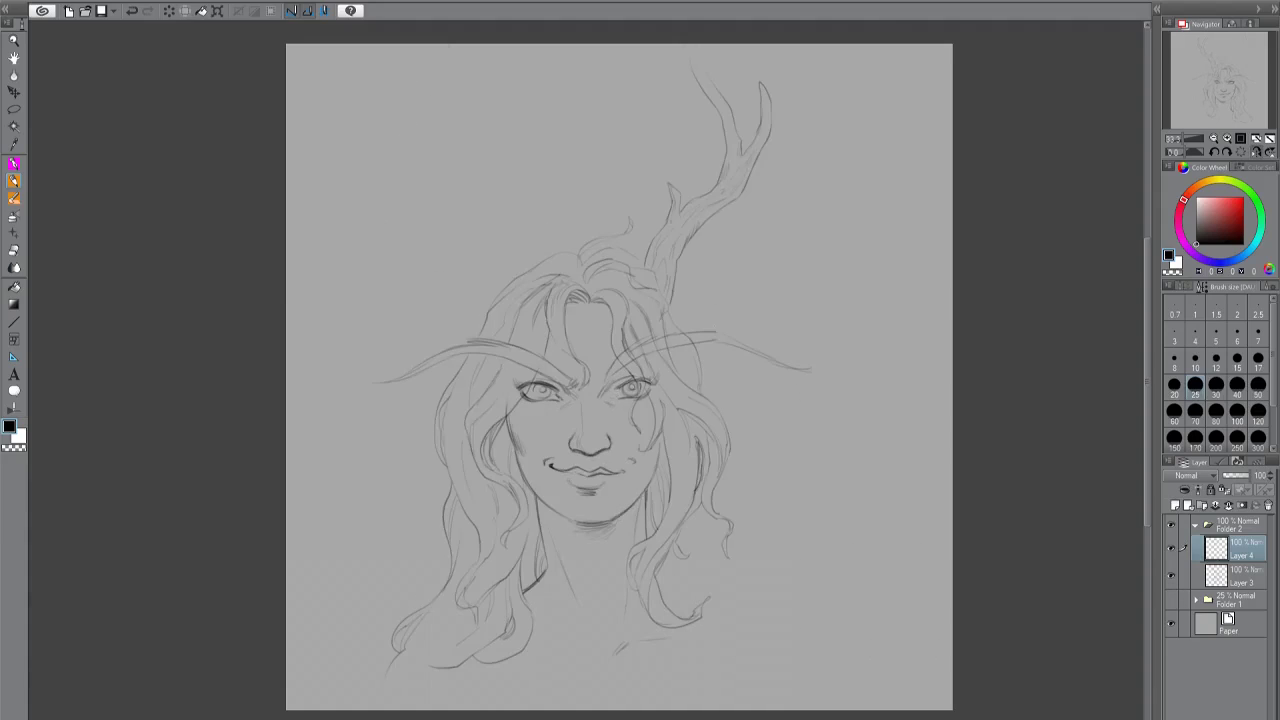
left_click(1230, 575)
key("m")
key("ctrl+c")
key("ctrl+v")
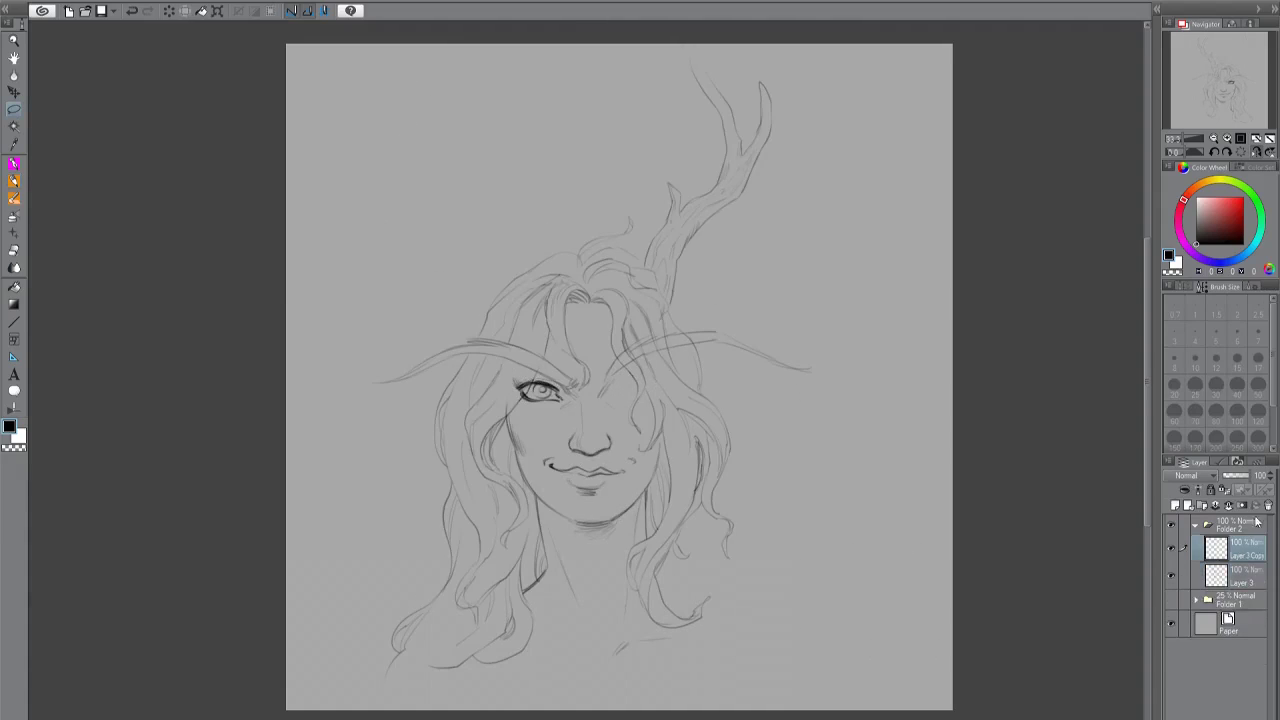
key("ctrl+t")
left_click_drag(538, 392, 632, 388)
key("Return")
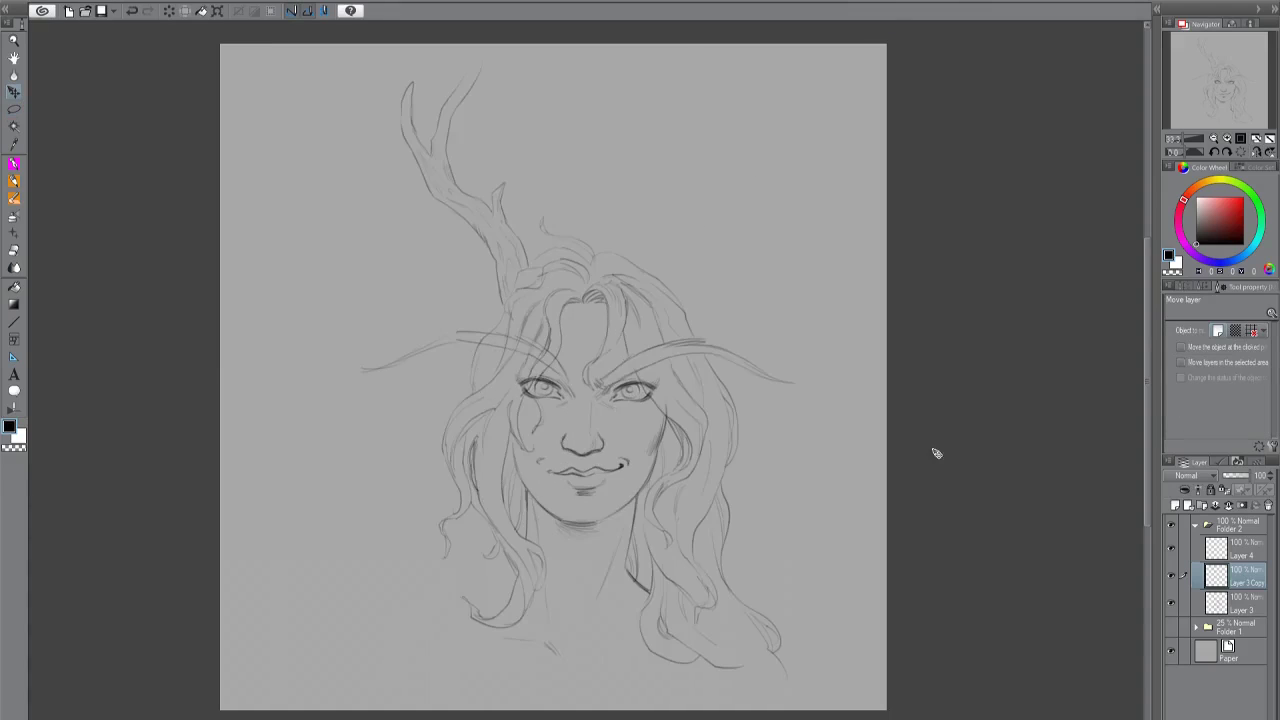
Draw the lower outline and short prong of the opposite antler on Layer 4.
left_click(1238, 475)
left_click(1240, 548)
key("p")
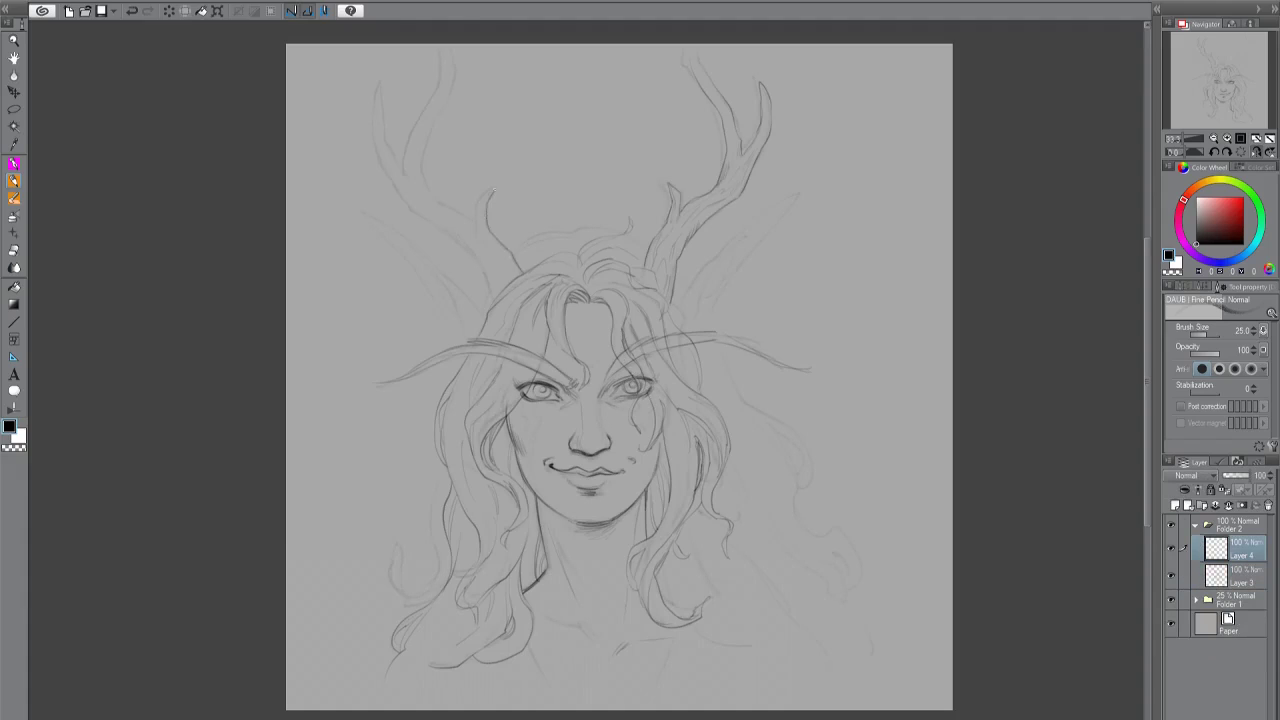
left_click_drag(446, 228, 492, 296)
left_click_drag(396, 182, 434, 220)
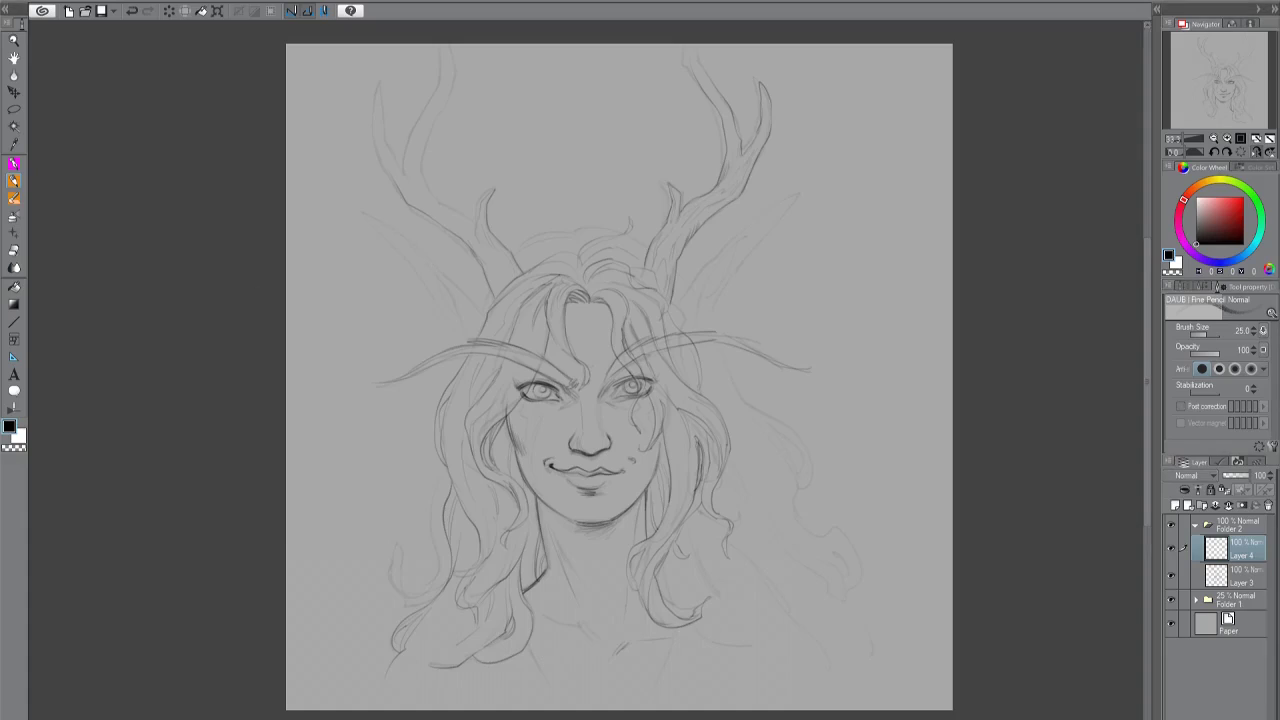
Group the earlier drawings in a hidden folder and create an empty folder above it.
left_click(1195, 525)
left_click(1208, 504)
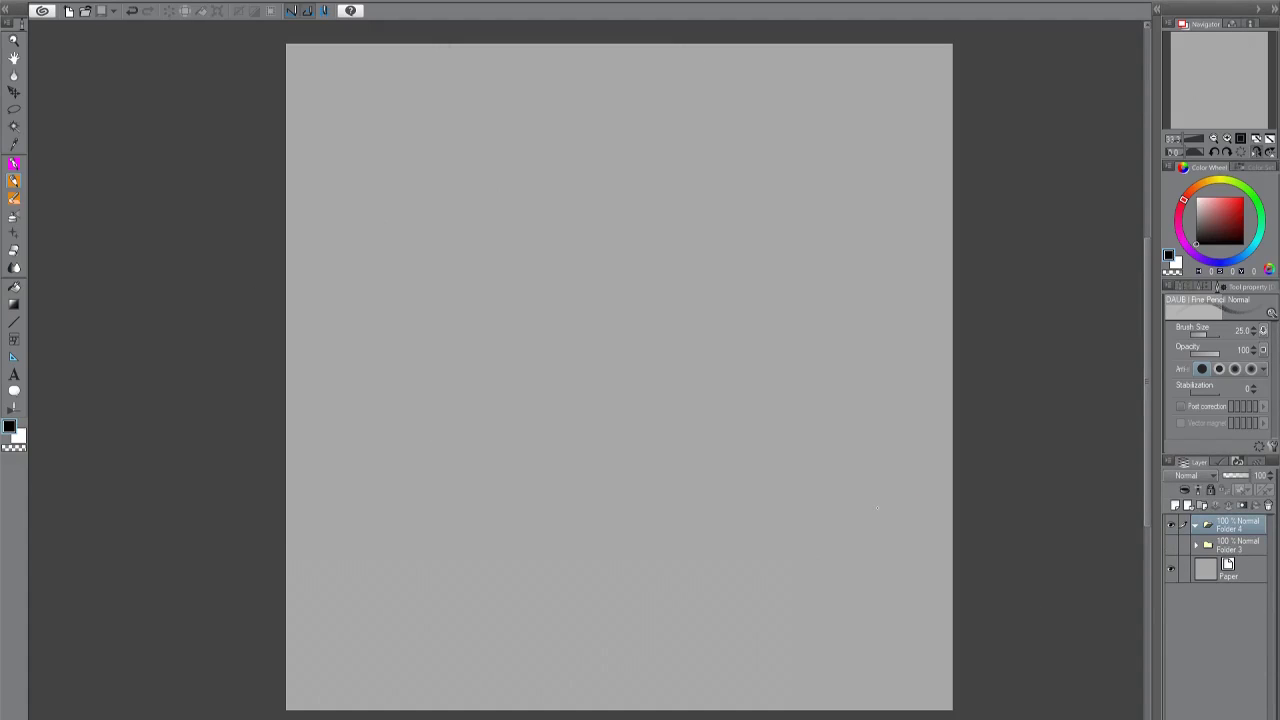
Sketch a head circle with facial guide lines on a new layer using pencil size 15.
scroll(877, 507, "up", 3)
left_click(1200, 285)
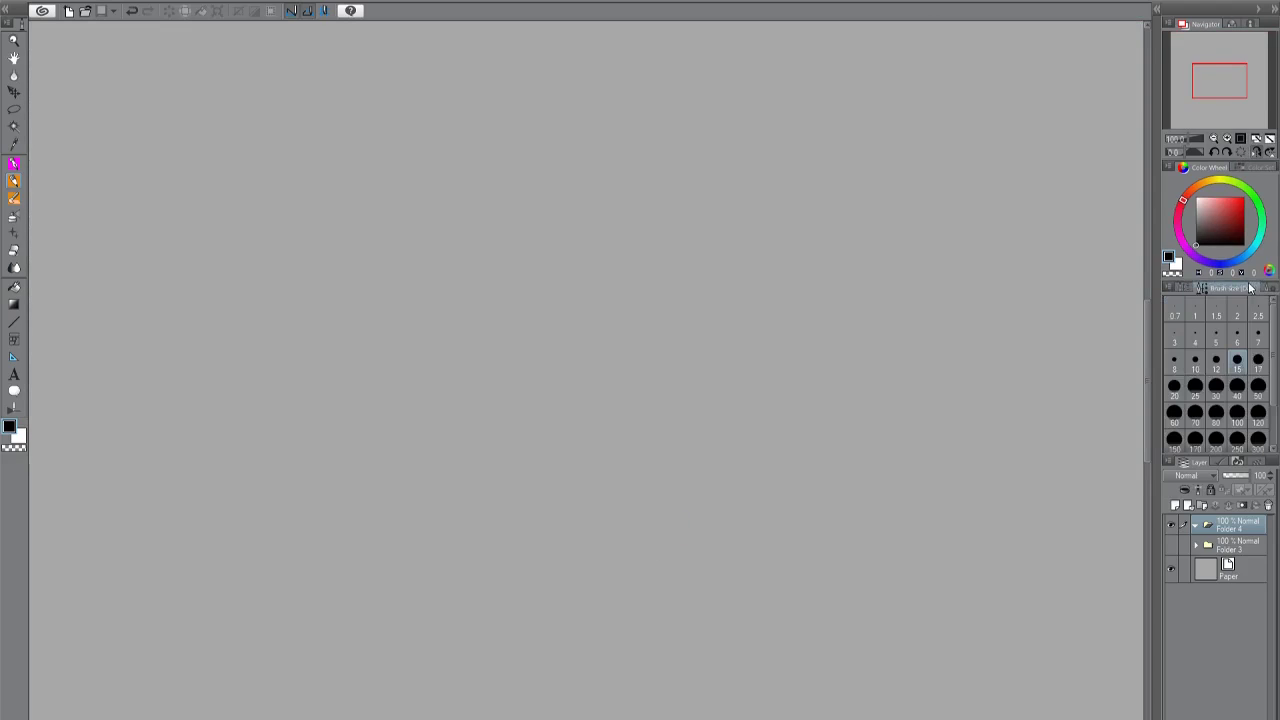
left_click(1182, 504)
mouse_move(645, 160)
left_mouse_down()
mouse_move(675, 238)
mouse_move(600, 150)
left_mouse_up()
left_click_drag(605, 172, 617, 282)
left_click_drag(555, 210, 680, 232)
Sketch the eyebrows, eyes, nose, mouth and face outline on a new layer over the guides faded to 25%.
key("ctrl+shift+n")
left_click_drag(556, 214, 596, 246)
left_click_drag(508, 213, 594, 240)
mouse_move(612, 246)
left_mouse_down()
mouse_move(648, 228)
mouse_move(722, 240)
left_mouse_up()
mouse_move(620, 246)
left_mouse_down()
mouse_move(650, 243)
mouse_move(616, 278)
left_mouse_up()
left_click_drag(572, 230, 625, 288)
key("ctrl+z")
key("ctrl+z")
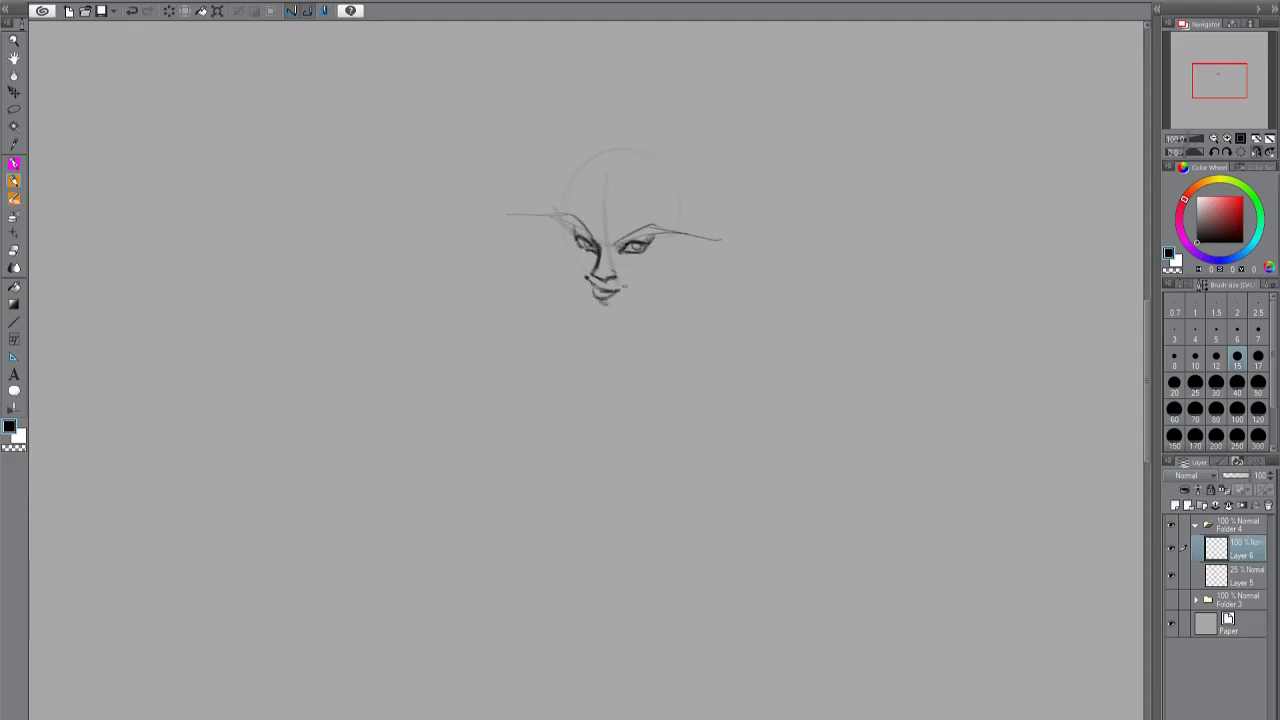
mouse_move(572, 228)
left_mouse_down()
mouse_move(596, 310)
mouse_move(616, 316)
mouse_move(658, 252)
left_mouse_up()
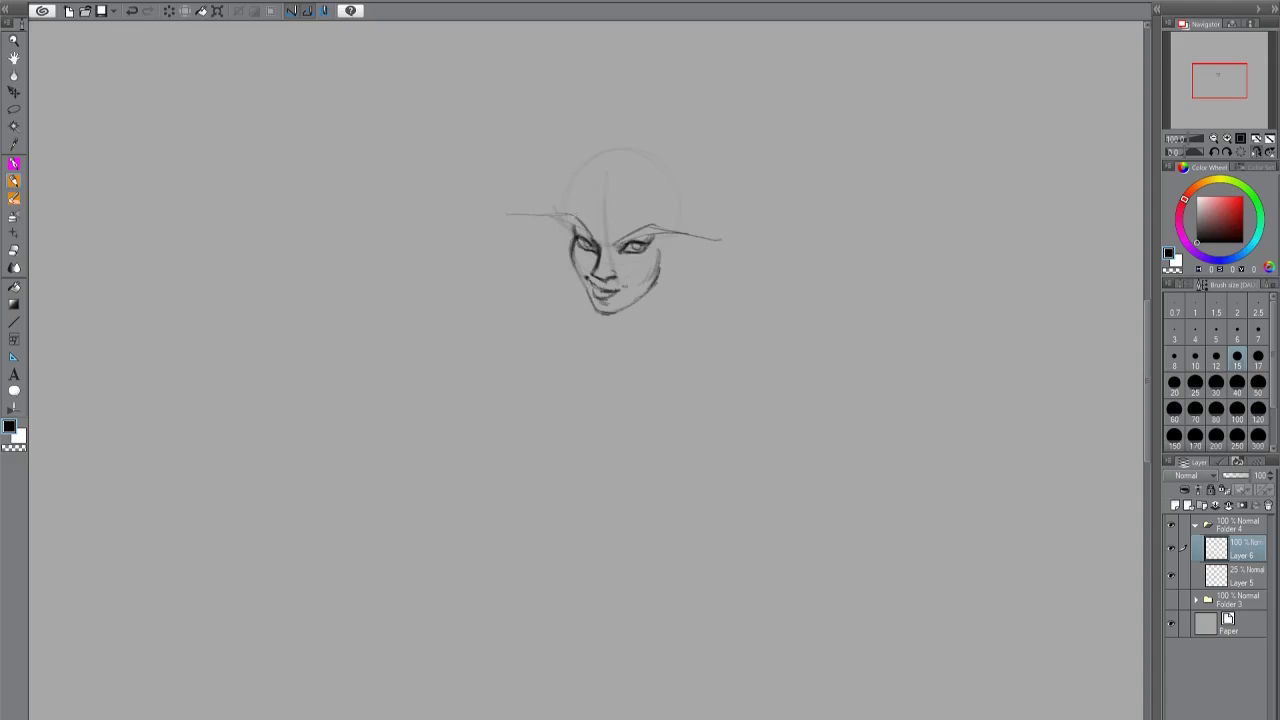
Sketch the parted fringe, side hair locks and long pointed ear around the face.
left_click_drag(603, 194, 628, 212)
left_click_drag(612, 196, 688, 318)
left_click_drag(606, 196, 588, 244)
mouse_move(600, 204)
left_mouse_down()
mouse_move(594, 262)
mouse_move(527, 355)
left_mouse_up()
key("ctrl+z")
left_click_drag(572, 298, 585, 348)
left_click_drag(566, 222, 556, 290)
left_click_drag(575, 270, 563, 334)
left_click_drag(602, 170, 664, 216)
mouse_move(674, 282)
left_mouse_down()
mouse_move(771, 186)
mouse_move(678, 252)
left_mouse_up()
left_click_drag(538, 168, 562, 184)
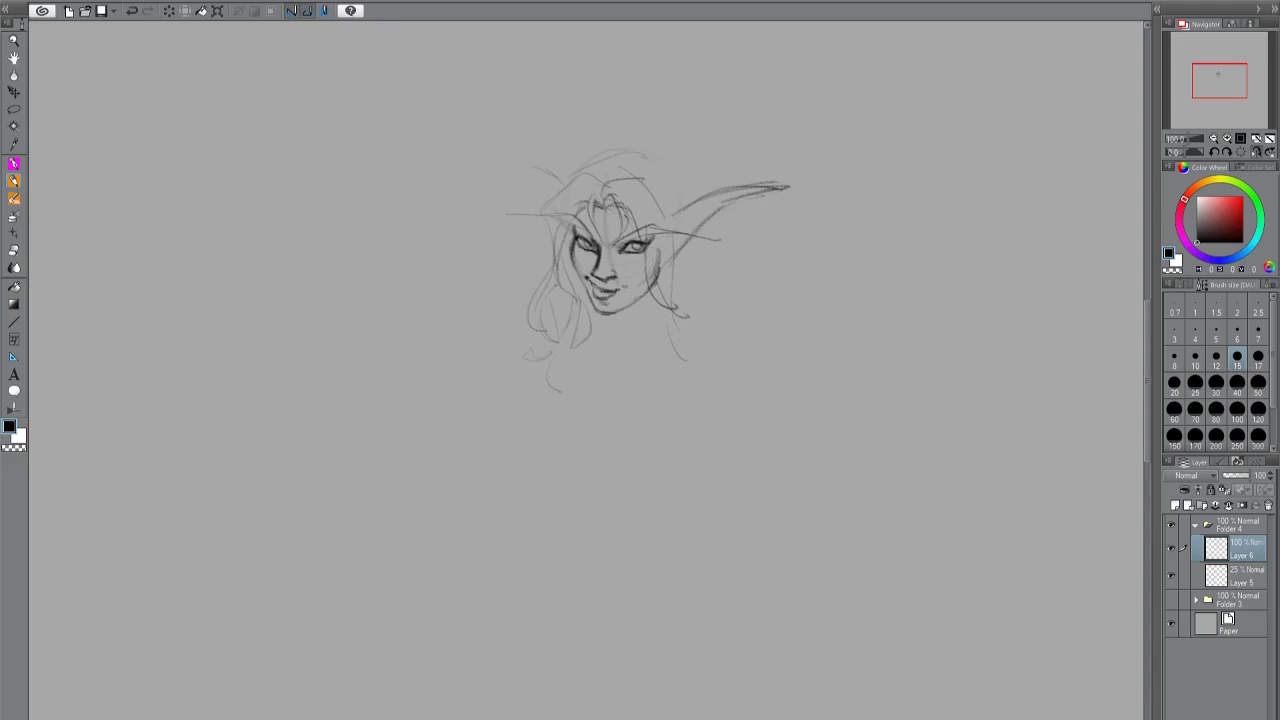
Darken the eyes and long eyebrow, and add neck strokes below the chin.
left_click_drag(581, 230, 594, 240)
left_click_drag(616, 232, 626, 240)
left_click_drag(616, 228, 700, 246)
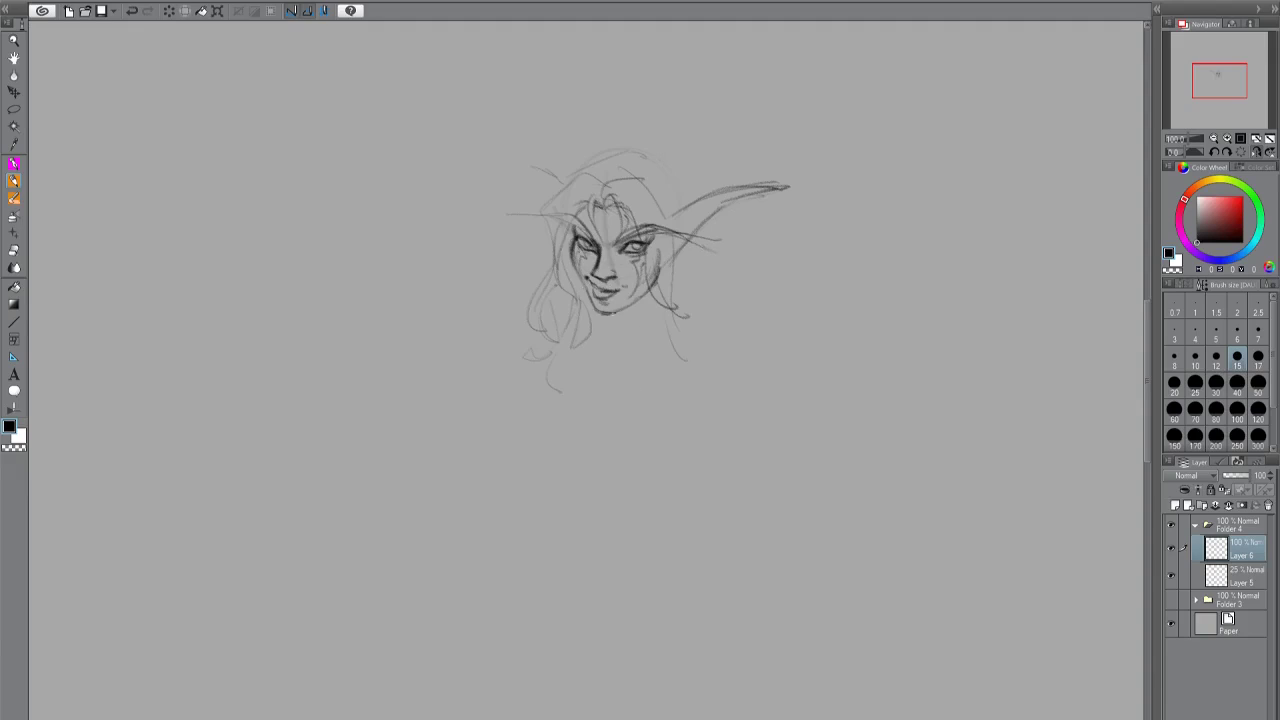
mouse_move(630, 304)
left_mouse_down()
mouse_move(618, 334)
mouse_move(640, 352)
left_mouse_up()
left_click_drag(698, 212, 652, 262)
left_click_drag(564, 222, 554, 248)
Sketch the two branching antlers rising from the top of the head.
mouse_move(572, 94)
left_mouse_down()
mouse_move(556, 132)
mouse_move(580, 160)
left_mouse_up()
left_click_drag(524, 166, 546, 212)
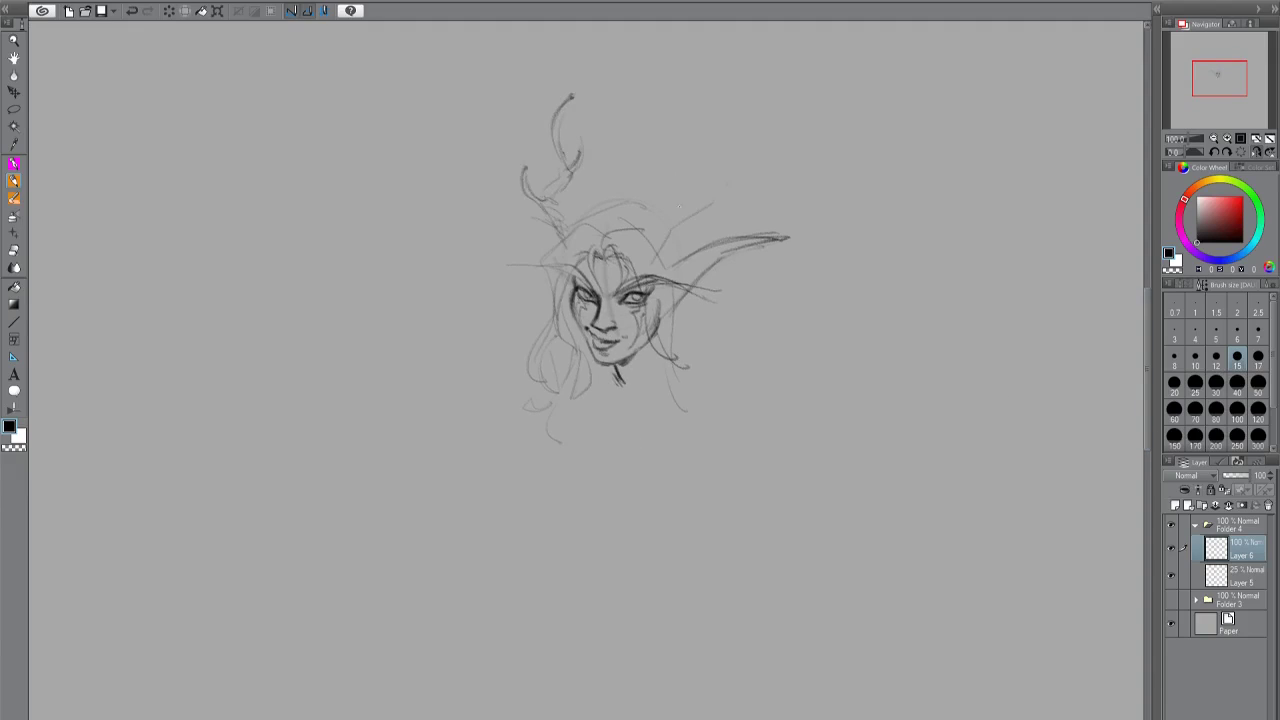
left_click_drag(710, 108, 690, 212)
mouse_move(712, 108)
left_mouse_down()
mouse_move(716, 176)
mouse_move(730, 186)
left_mouse_up()
left_click_drag(692, 184, 652, 246)
mouse_move(600, 100)
left_mouse_down()
mouse_move(615, 228)
mouse_move(500, 340)
left_mouse_up()
Shade the neck under the chin and sketch long wavy locks hanging down both sides of the chest.
left_click_drag(628, 310, 642, 386)
left_click_drag(622, 348, 616, 382)
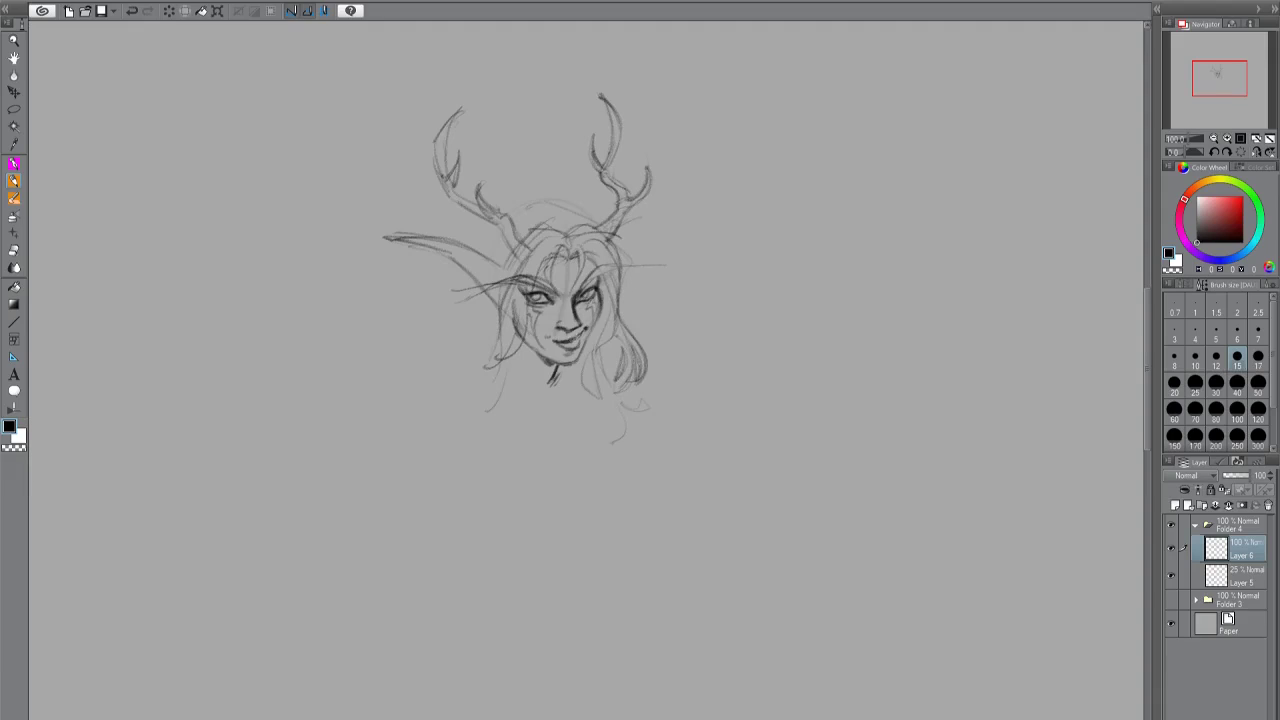
left_click_drag(528, 352, 508, 484)
left_click_drag(620, 430, 604, 468)
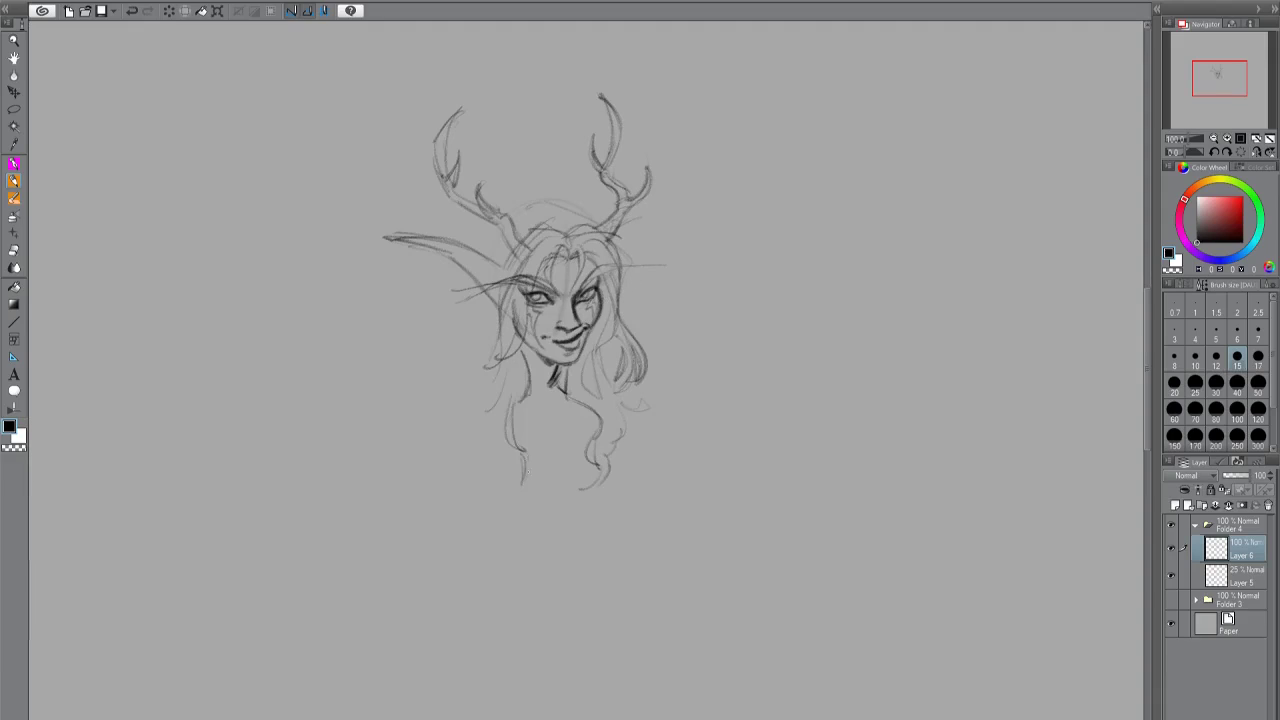
Add volume to the crown and sketch sweeping hair strands behind the ear and over the shoulder.
left_click_drag(520, 358, 514, 396)
left_click_drag(518, 210, 590, 184)
left_click_drag(472, 284, 460, 334)
left_click_drag(478, 292, 430, 400)
left_click_drag(468, 358, 394, 436)
left_click_drag(520, 394, 486, 524)
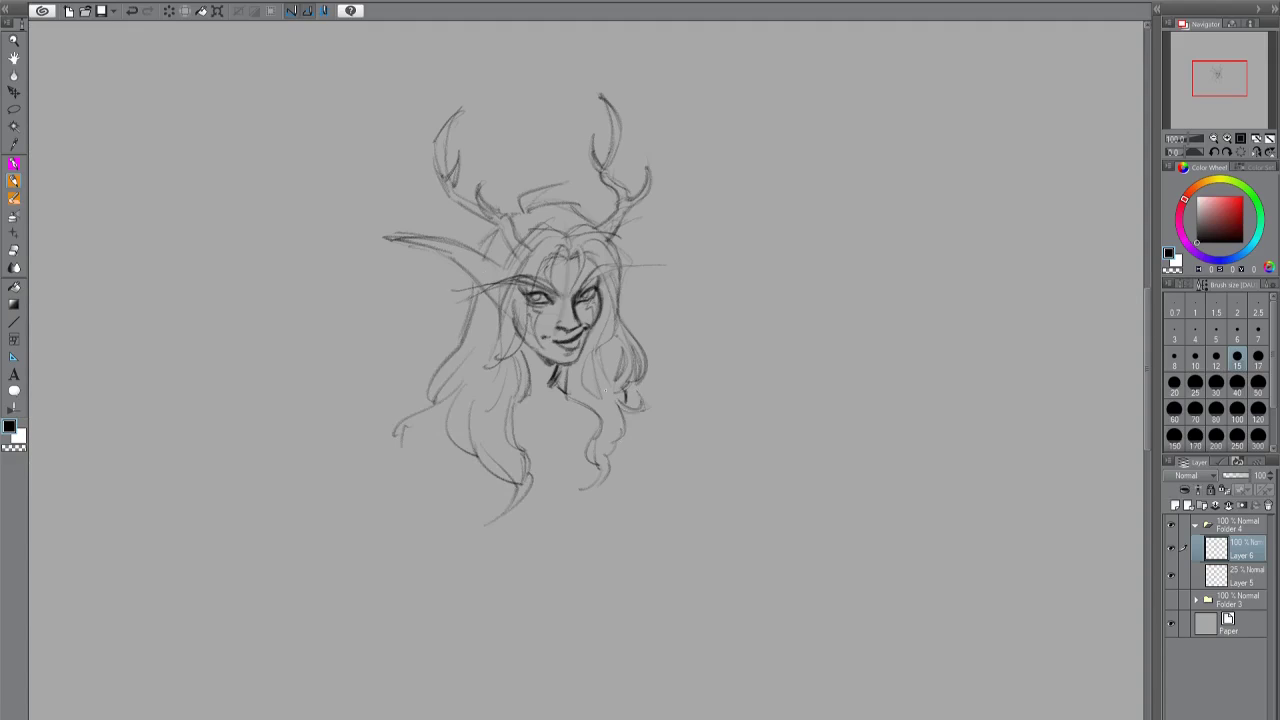
Sketch the pointed shoulder shapes on both sides and the V-shaped neckline on the chest.
mouse_move(428, 402)
left_mouse_down()
mouse_move(484, 372)
mouse_move(334, 438)
left_mouse_up()
left_click_drag(358, 410, 410, 388)
left_click_drag(474, 454, 454, 486)
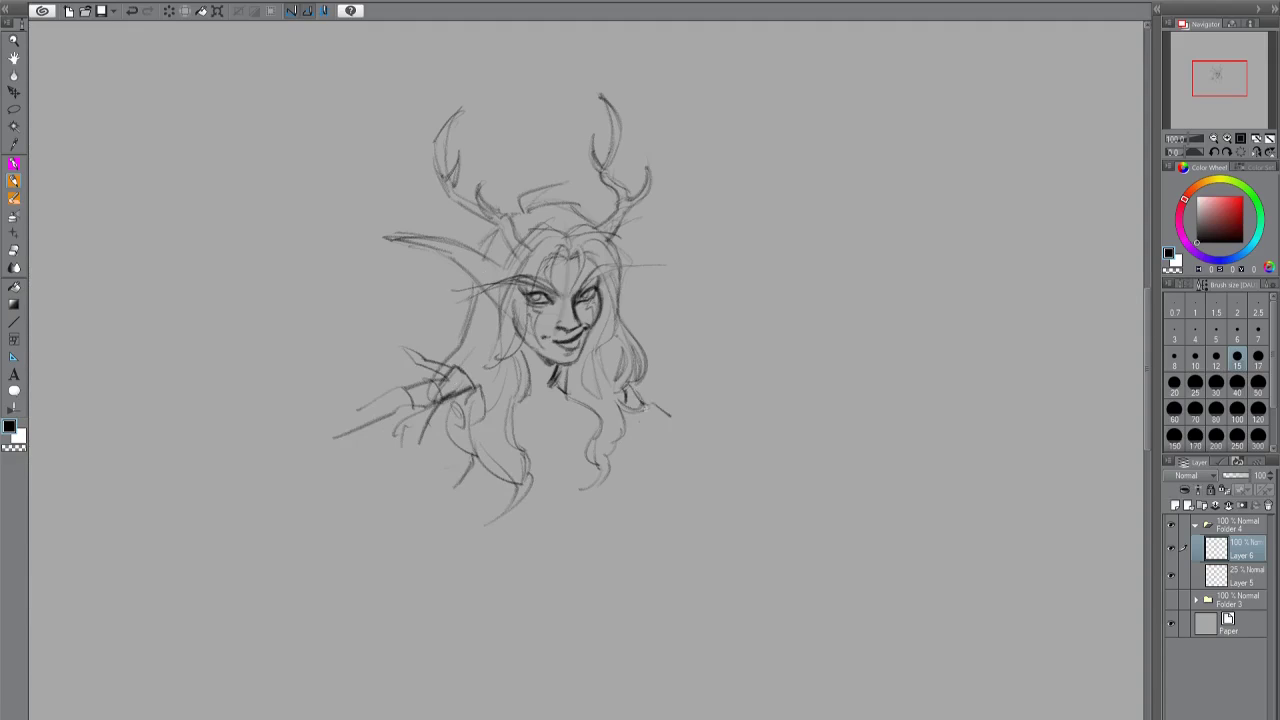
left_click_drag(1039, 572, 1075, 604)
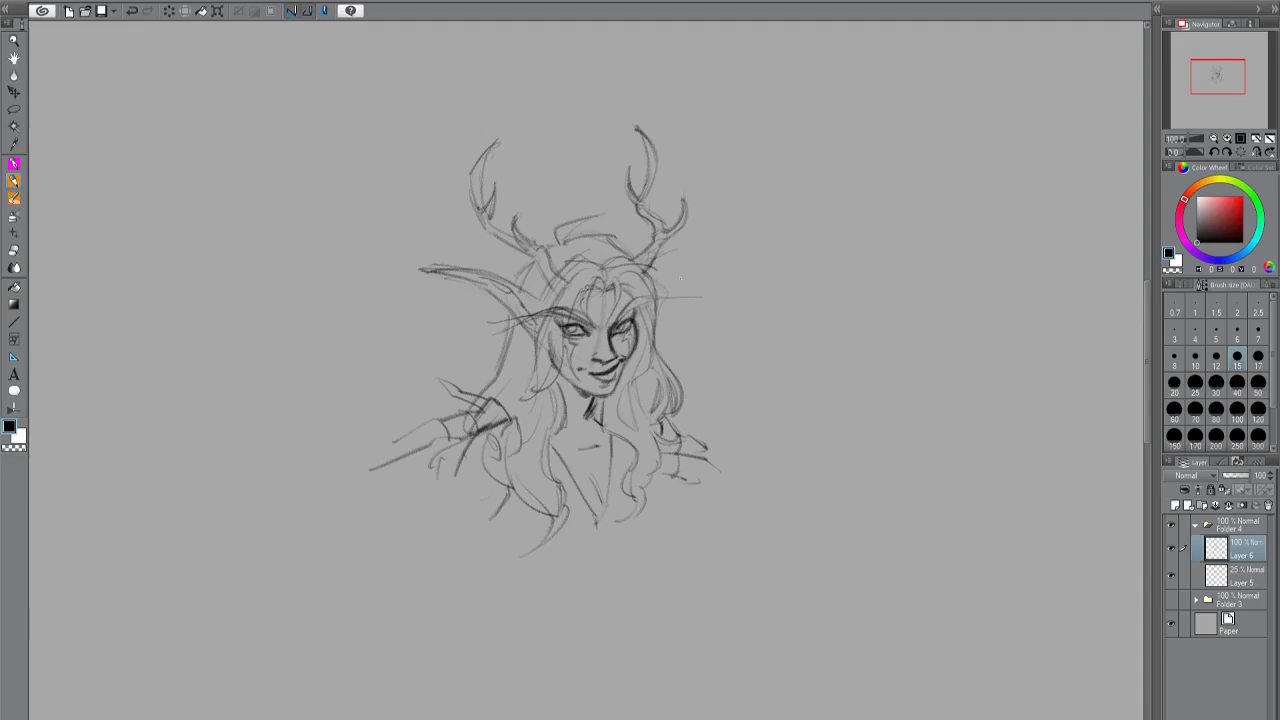
Darken the long pointed ear, add the far ear tip and sketch jagged leafy shapes around the antlers.
left_click_drag(430, 268, 538, 298)
left_click_drag(438, 274, 530, 334)
left_click_drag(676, 260, 650, 288)
left_click_drag(528, 334, 538, 344)
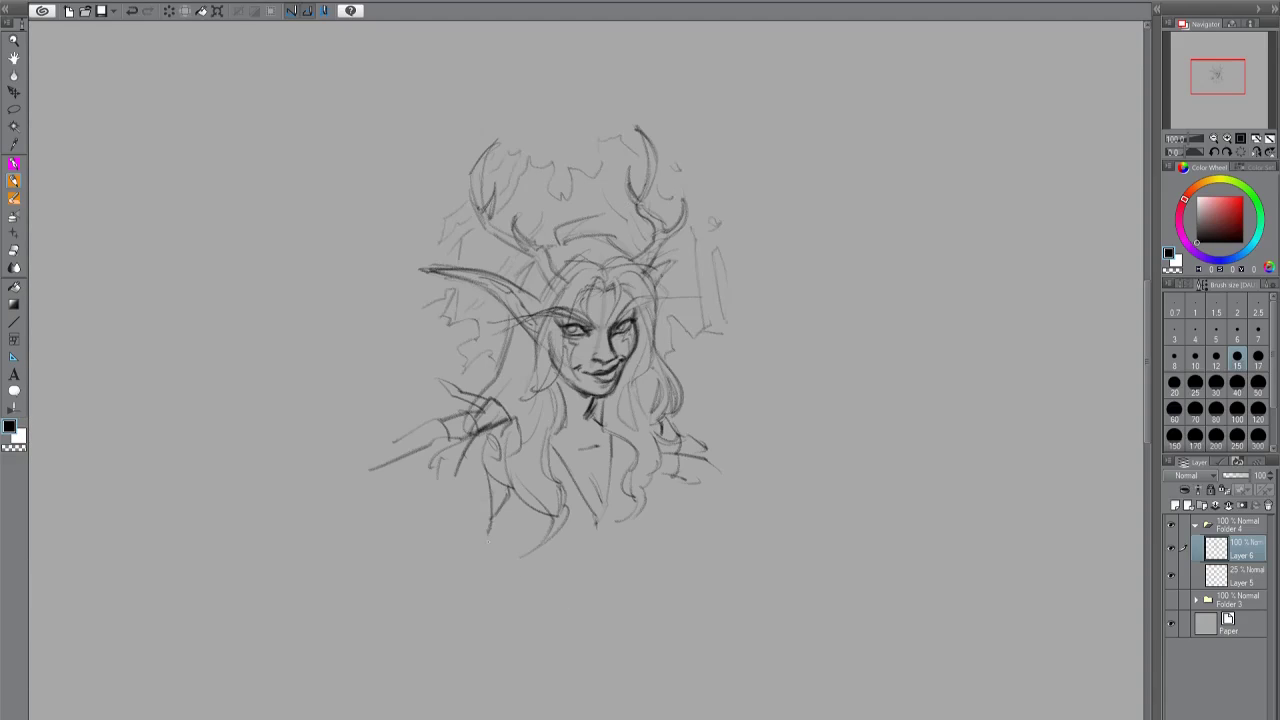
Sketch jagged, pointed strokes beneath the near shoulder and a few more below the far shoulder.
left_click_drag(505, 488, 489, 540)
left_click_drag(516, 490, 508, 538)
left_click_drag(660, 490, 666, 524)
scroll(548, 350, "up", 1)
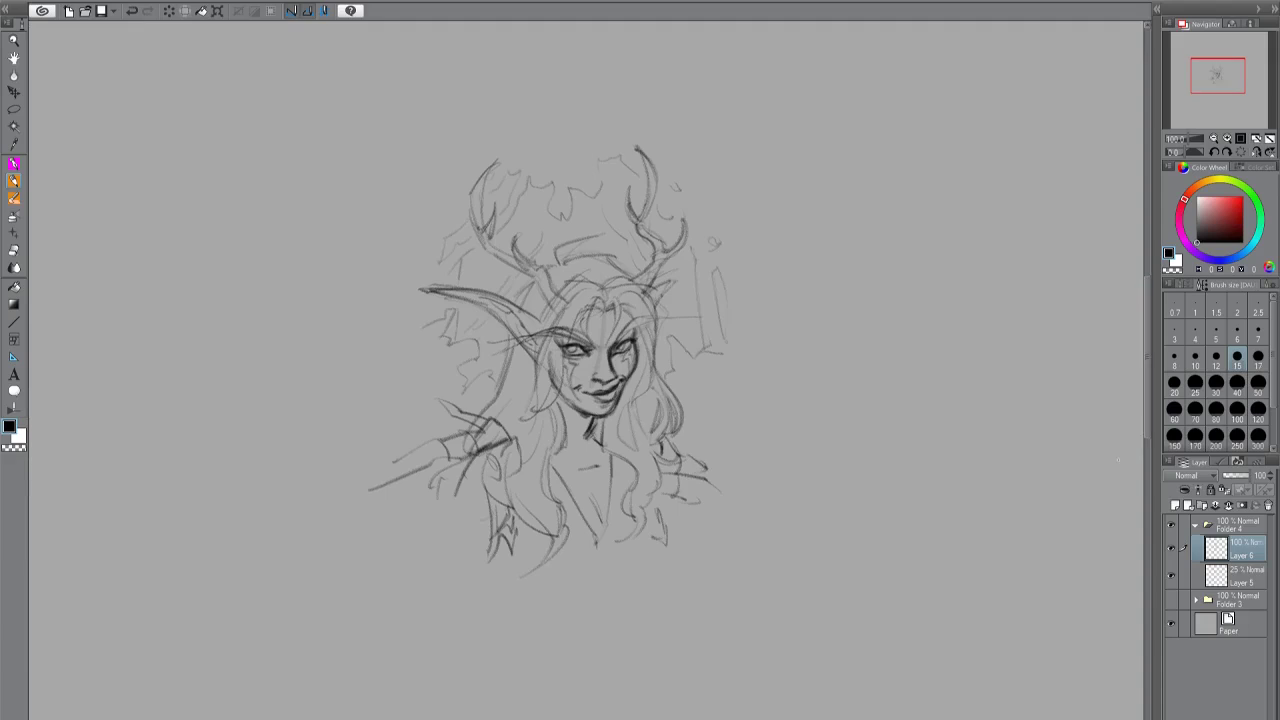
Duplicate the sketch layer and enlarge the copy until the antlered figure fills the page.
left_click(1271, 141)
key("ctrl+t")
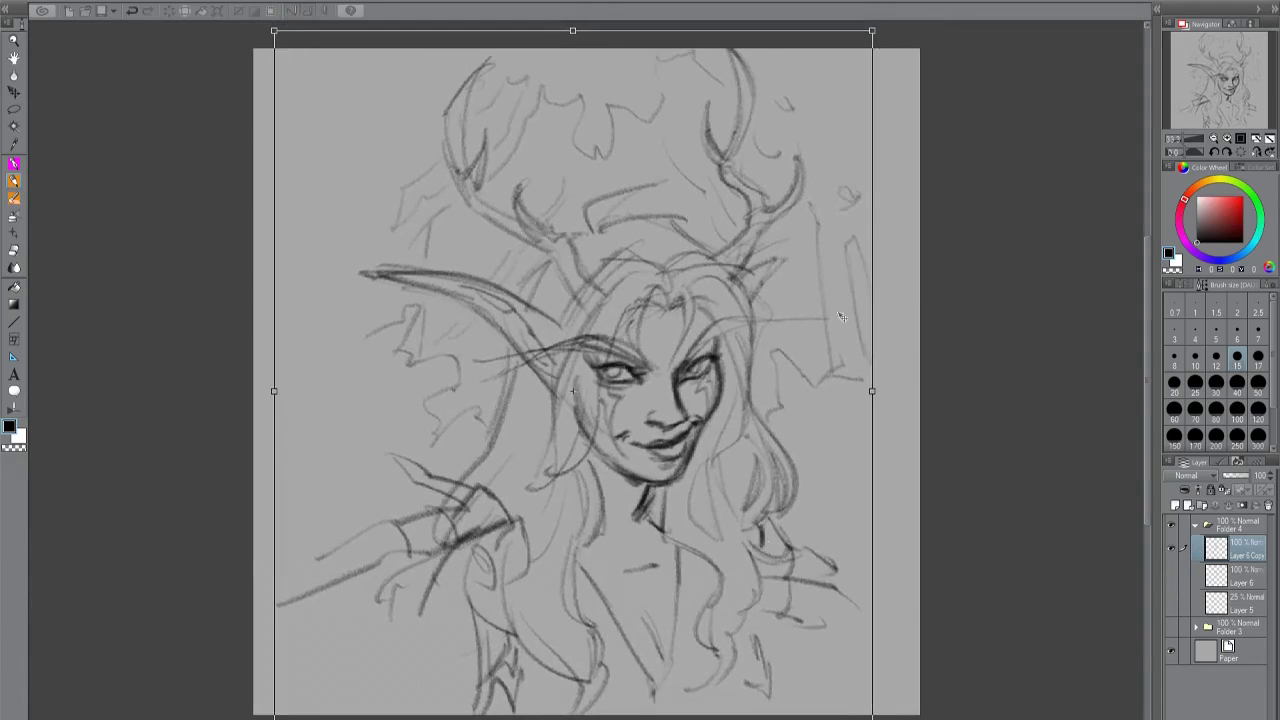
key("Return")
Try cropping the canvas to a narrow portrait format, check it in a mirrored view, and undo the crop.
key("ctrl+alt+c")
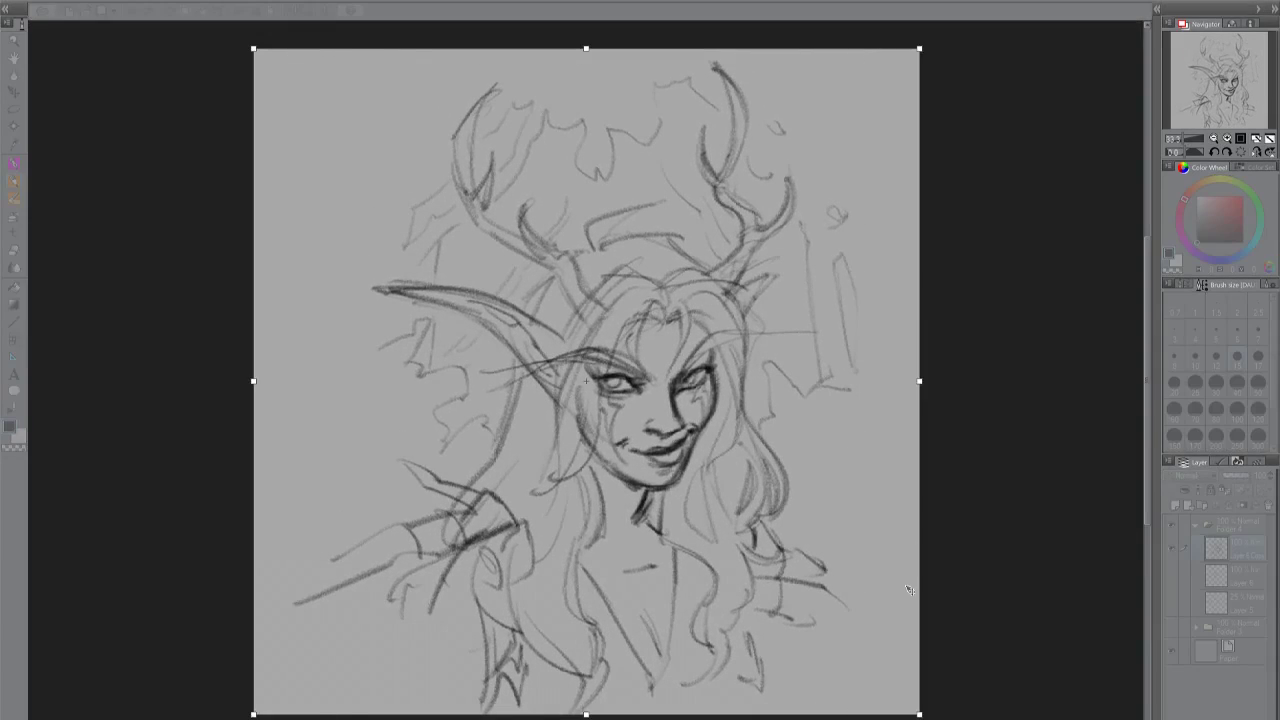
key("Return")
key("h")
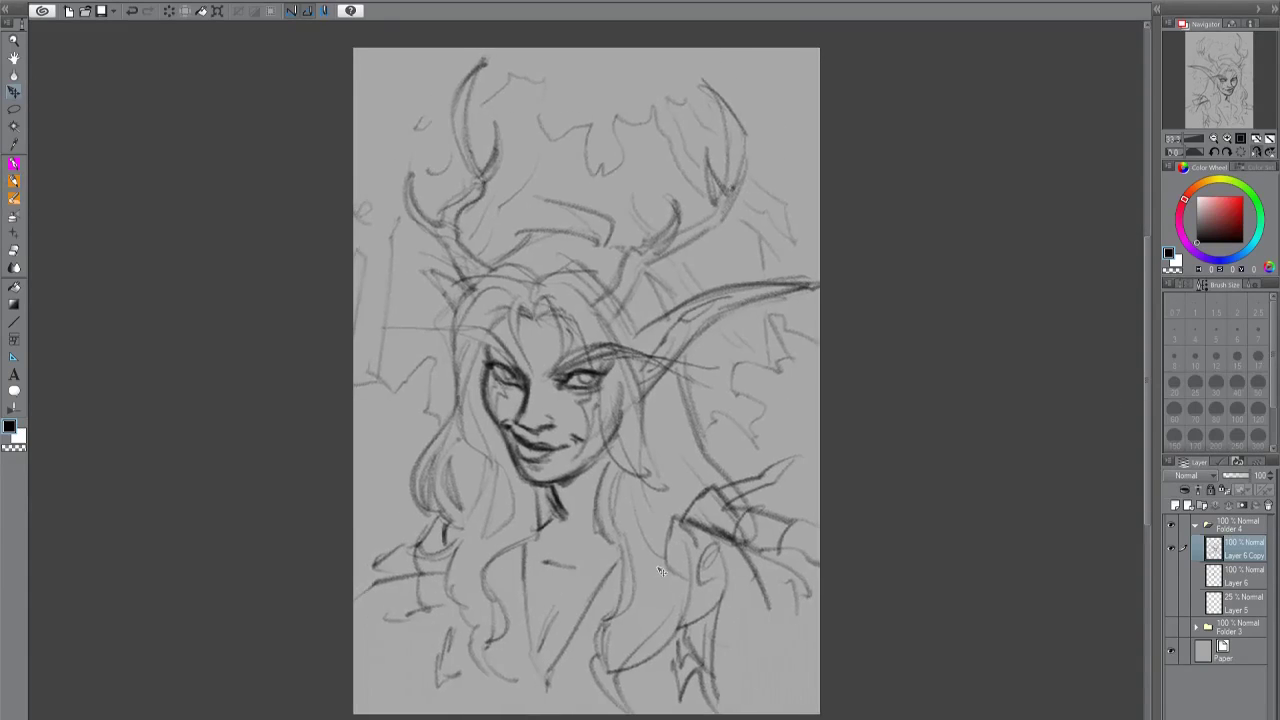
key("ctrl+z")
Crop the canvas sides to a portrait format framing the antlers, ear and shoulders, and restore the unmirrored view.
key("ctrl+alt+c")
key("Return")
key("h")
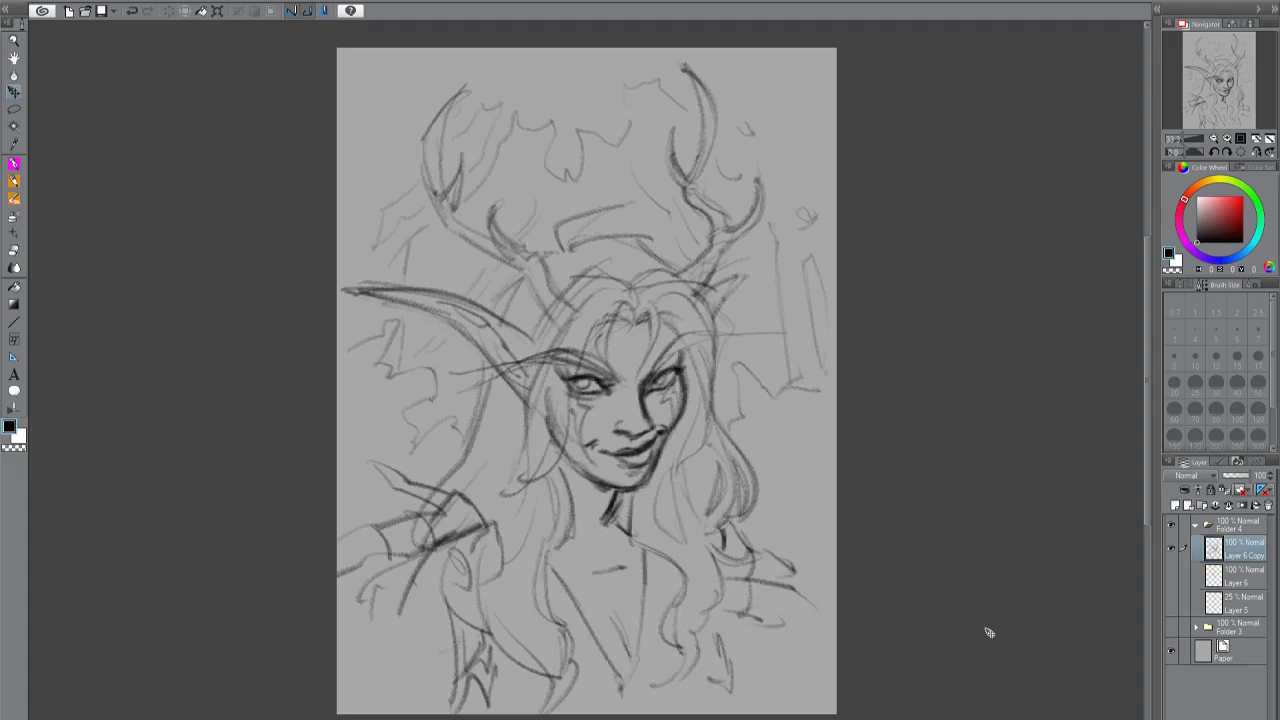
Set up a grey-filled Multiply layer in a new folder plus a Multiply shading layer, with brush size 80.
left_click(1197, 528)
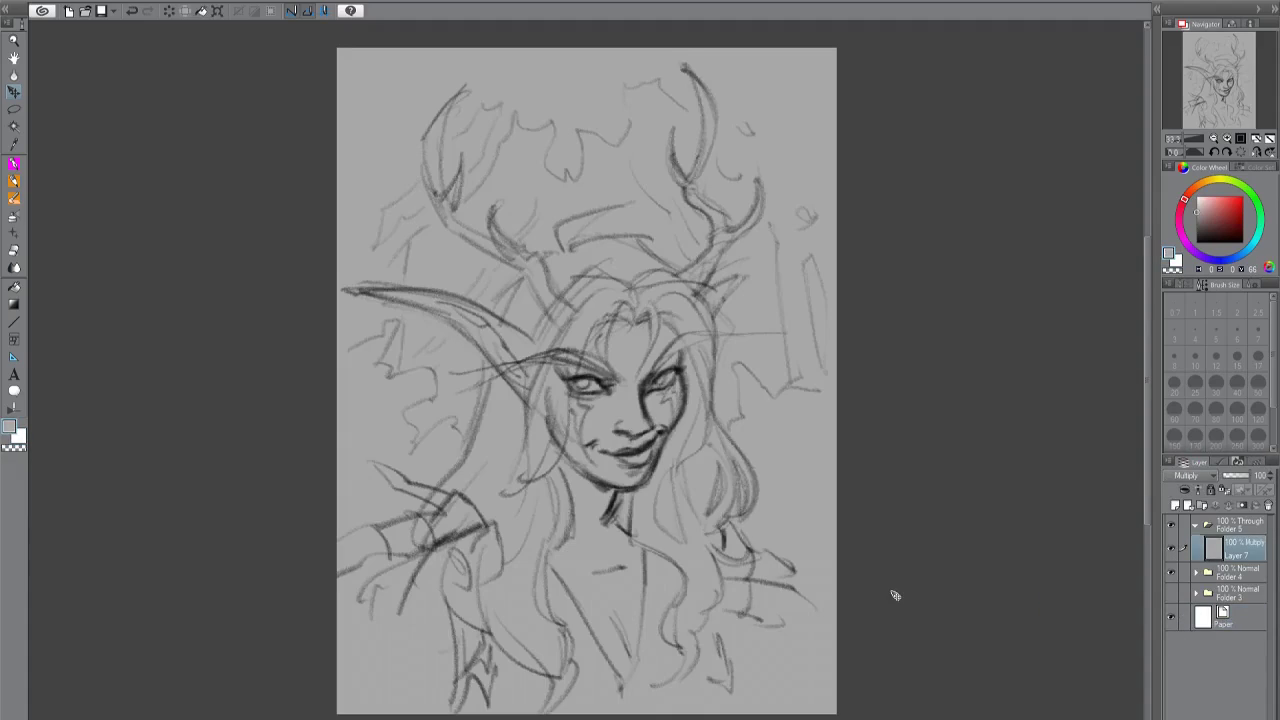
key("ctrl+shift+n")
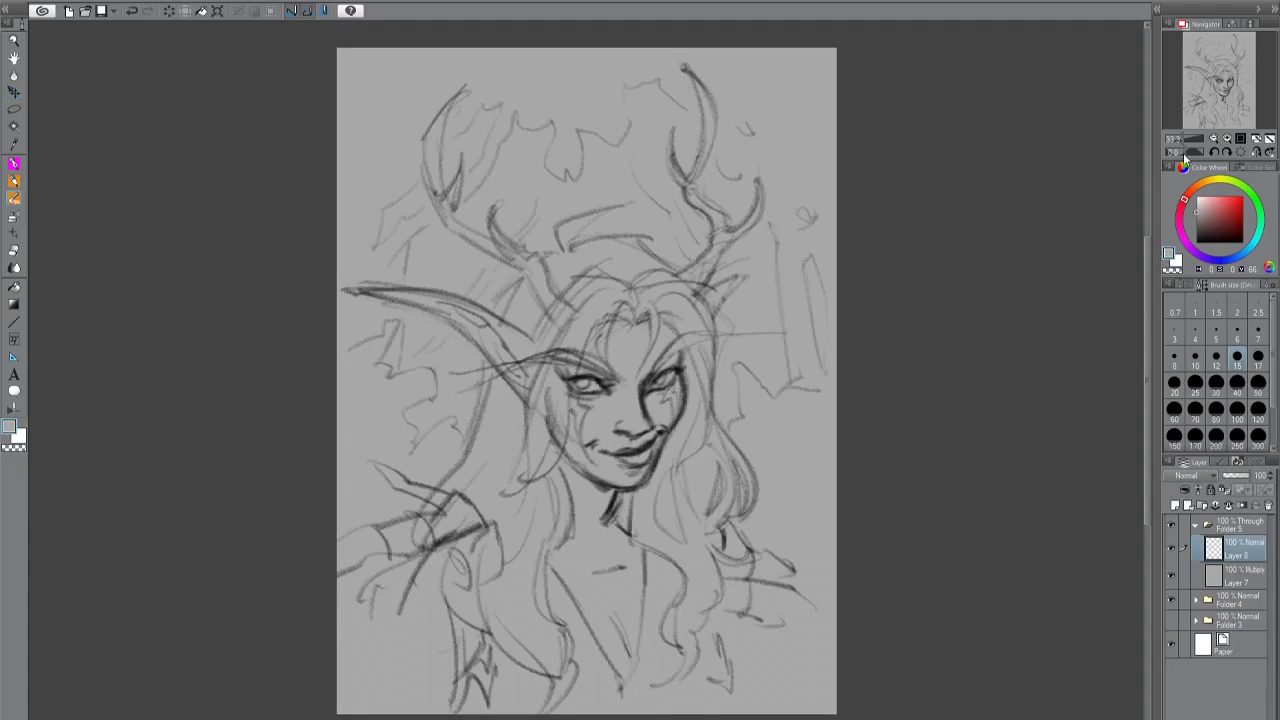
left_click_drag(690, 530, 790, 480)
left_click(1216, 410)
key("ctrl+z")
Paint grey shadows under the jaw, on the neck, along the far side of the face and down the far locks.
left_click_drag(556, 452, 612, 515)
left_click_drag(615, 470, 652, 532)
left_click_drag(640, 388, 700, 505)
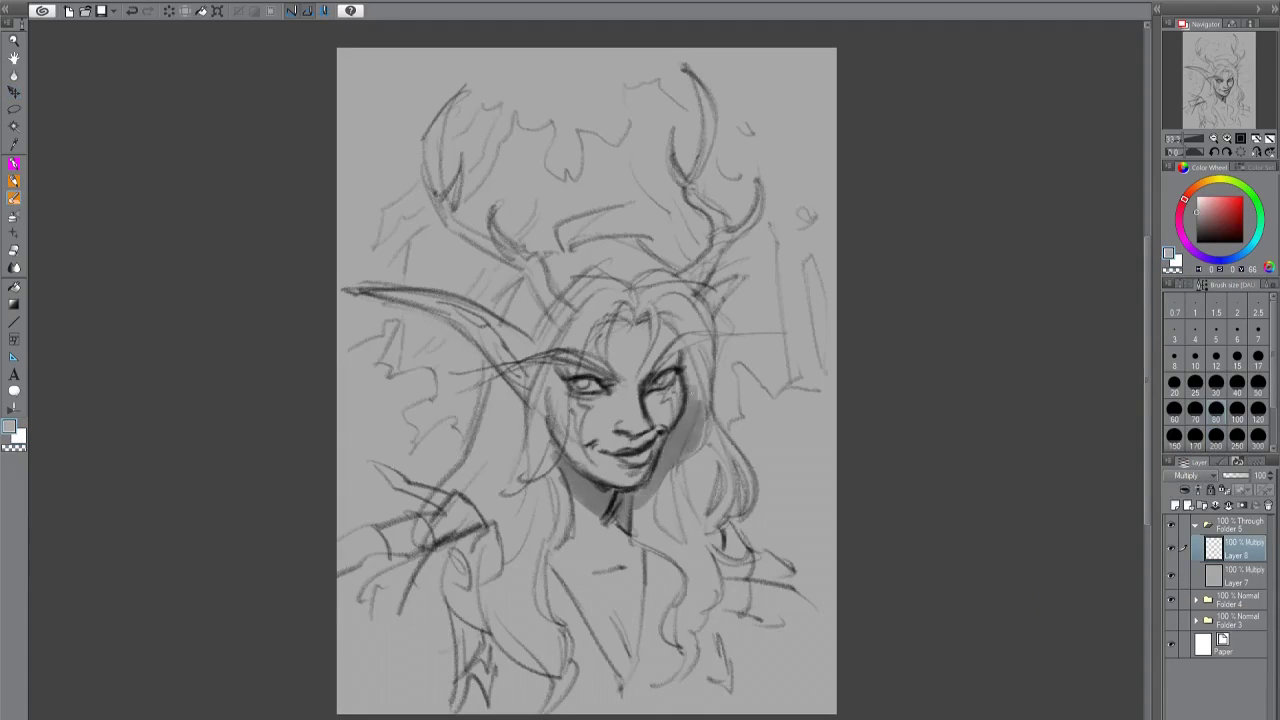
left_click_drag(660, 358, 700, 540)
left_click_drag(672, 512, 740, 610)
left_click_drag(640, 444, 674, 408)
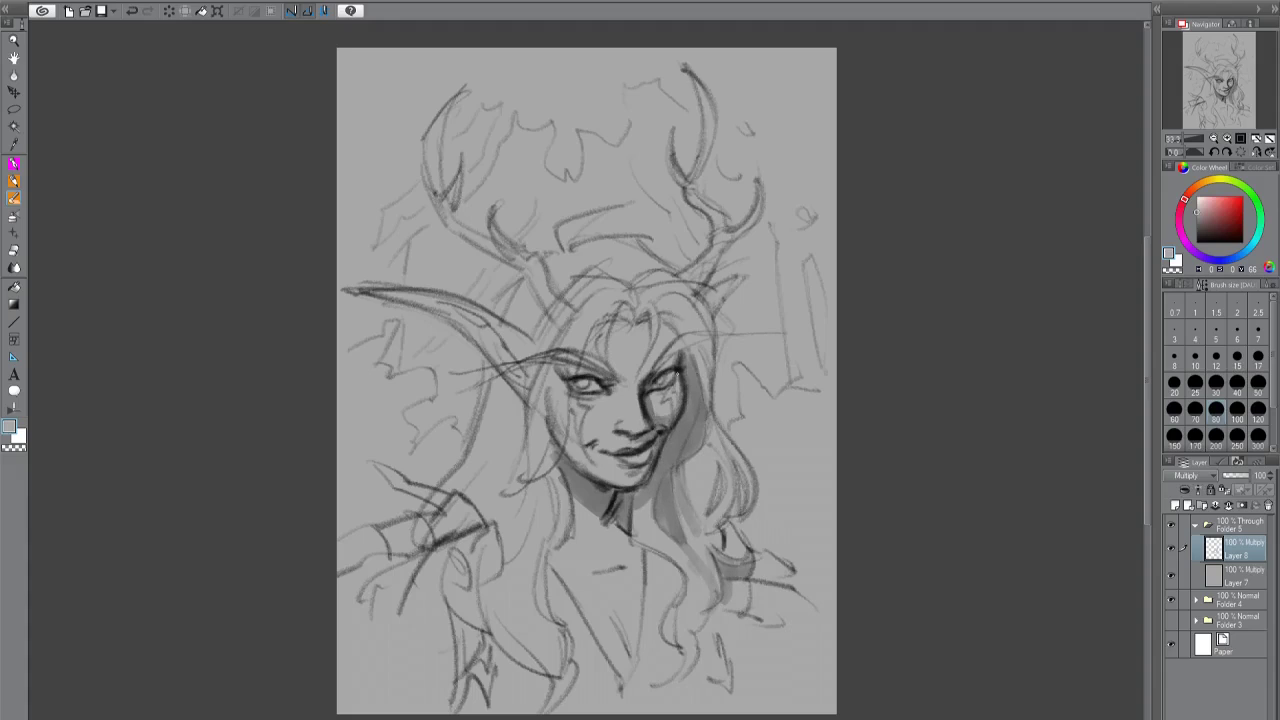
Refine the shadow shapes on the cheek, lips and nose, alternating between painting and erasing with transparent colour.
key("c")
left_click_drag(565, 452, 594, 430)
key("c")
left_click_drag(622, 476, 644, 462)
mouse_move(612, 434)
left_mouse_down()
mouse_move(646, 408)
mouse_move(600, 272)
left_mouse_up()
key("c")
key("c")
Shade the crown, parted hair, near antler and the long locks falling beside the neck.
mouse_move(600, 300)
left_mouse_down()
mouse_move(556, 212)
mouse_move(660, 255)
left_mouse_up()
left_click_drag(700, 412, 665, 268)
left_click_drag(740, 352, 700, 205)
left_click_drag(440, 140, 470, 250)
left_click_drag(505, 410, 550, 570)
left_click_drag(530, 490, 570, 615)
left_click_drag(665, 560, 760, 630)
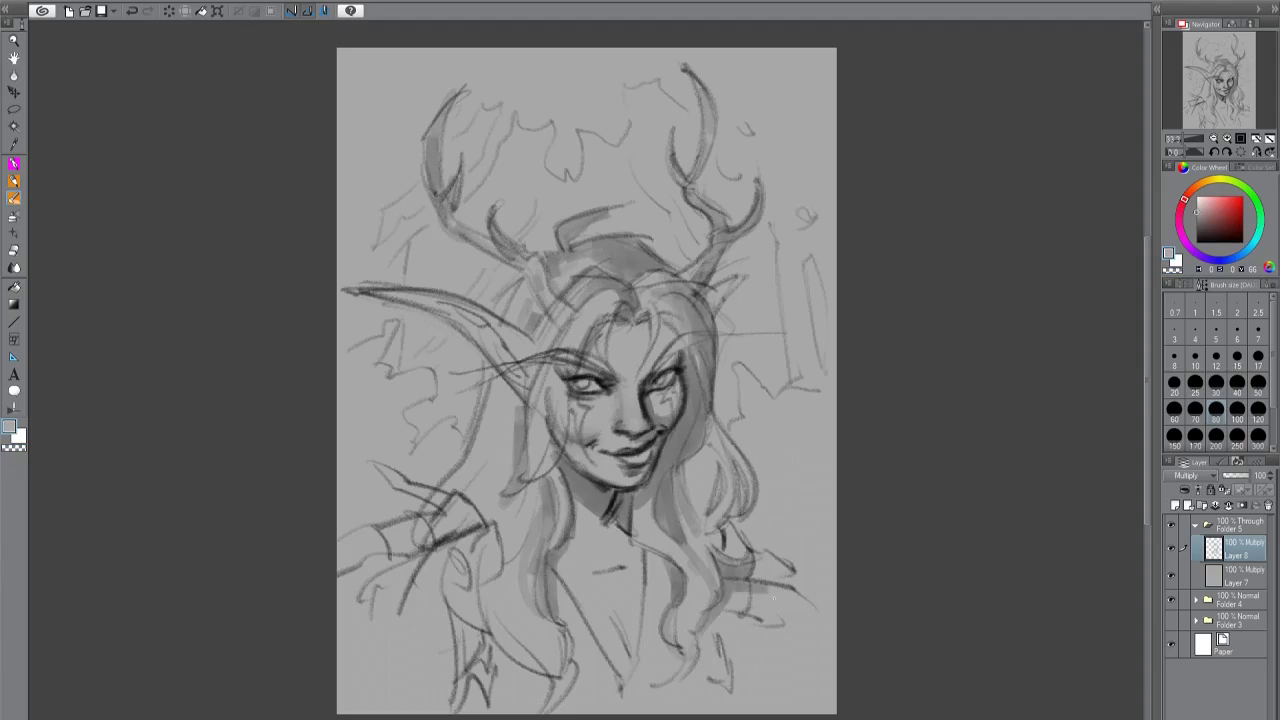
Block in grey tone on both shoulders and the garment, and deepen the locks framing the chest.
left_click_drag(730, 555, 790, 690)
left_click_drag(395, 615, 445, 580)
left_click_drag(370, 650, 470, 525)
left_click_drag(545, 550, 530, 704)
left_click_drag(565, 595, 555, 705)
mouse_move(630, 620)
left_mouse_down()
mouse_move(600, 700)
mouse_move(800, 650)
left_mouse_up()
mouse_move(560, 710)
left_mouse_down()
mouse_move(670, 690)
mouse_move(590, 705)
left_mouse_up()
left_click_drag(700, 430, 700, 540)
left_click_drag(665, 540, 640, 575)
Shade the hair behind the near ear, the insides of both ears and the raised sleeve.
left_click_drag(545, 470, 470, 660)
left_click_drag(490, 370, 460, 465)
left_click_drag(420, 595, 485, 560)
left_click_drag(525, 315, 470, 390)
left_click_drag(740, 280, 710, 310)
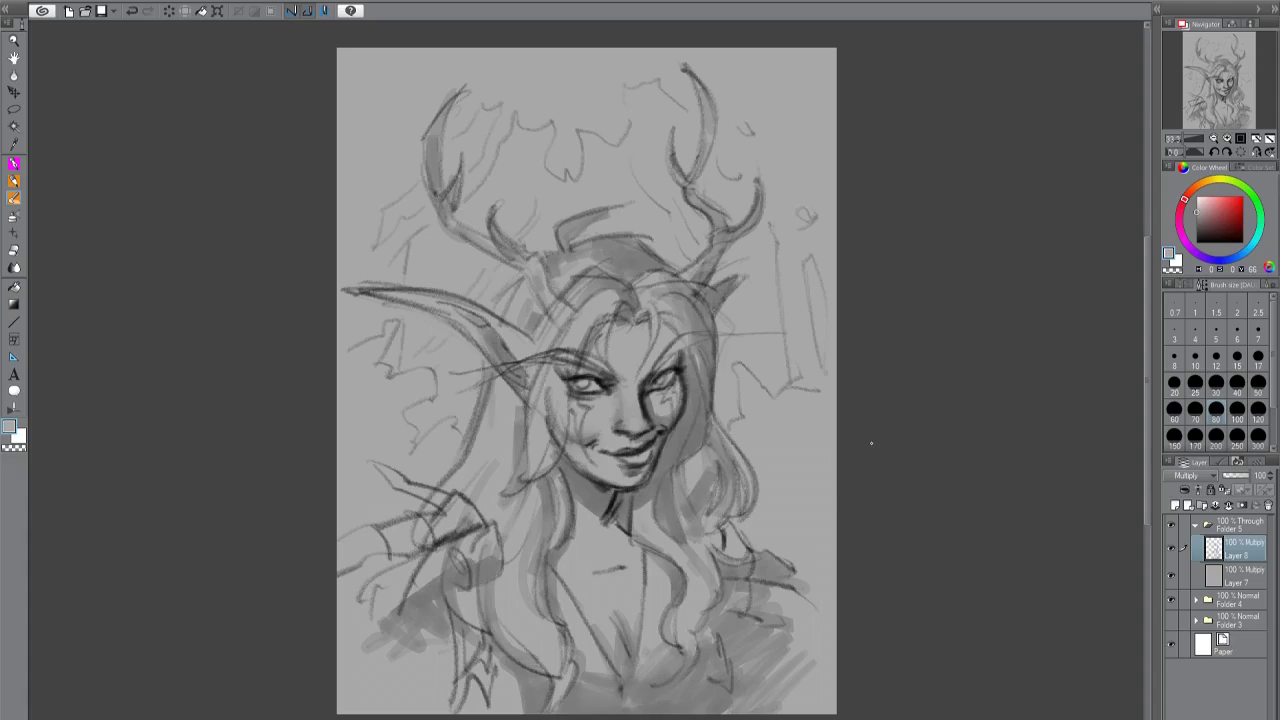
left_click_drag(520, 400, 475, 505)
left_click_drag(505, 380, 440, 500)
left_click_drag(380, 566, 405, 558)
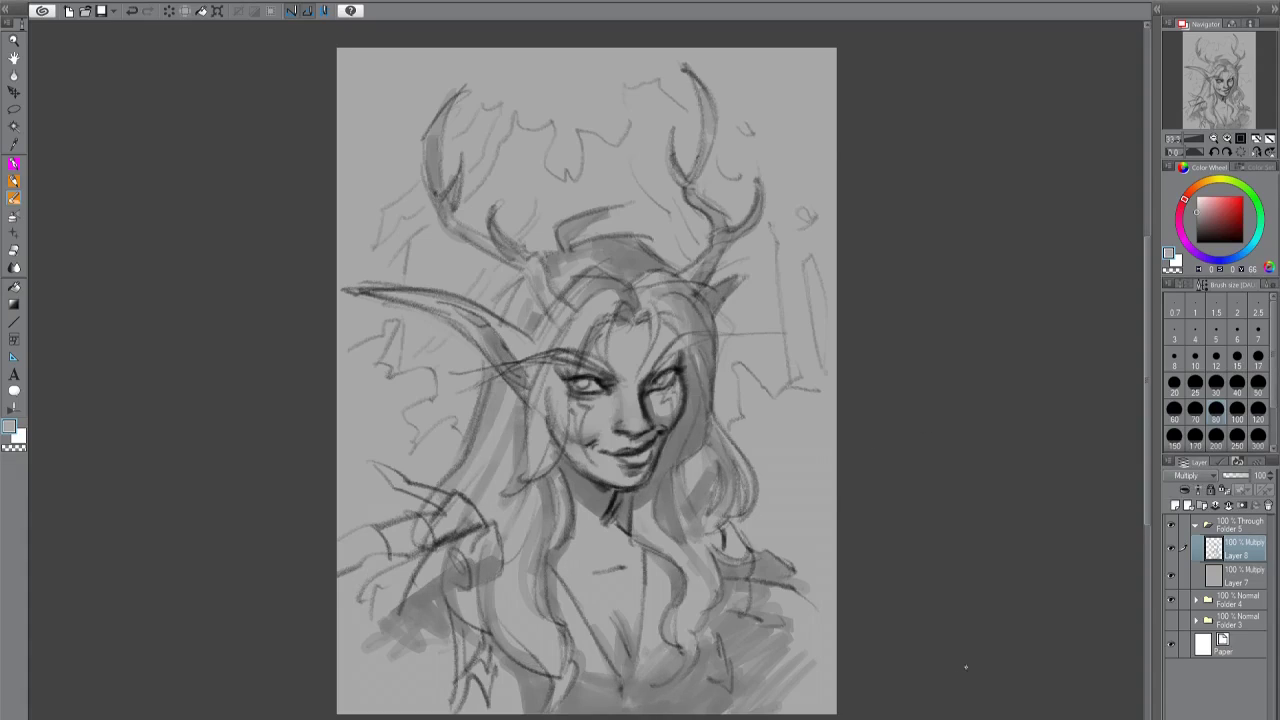
Darken the picture with a grey-filled Multiply layer and add a white radial gradient from the face on a clipped layer.
left_click(1175, 505)
key("alt+Delete")
left_click(1175, 505)
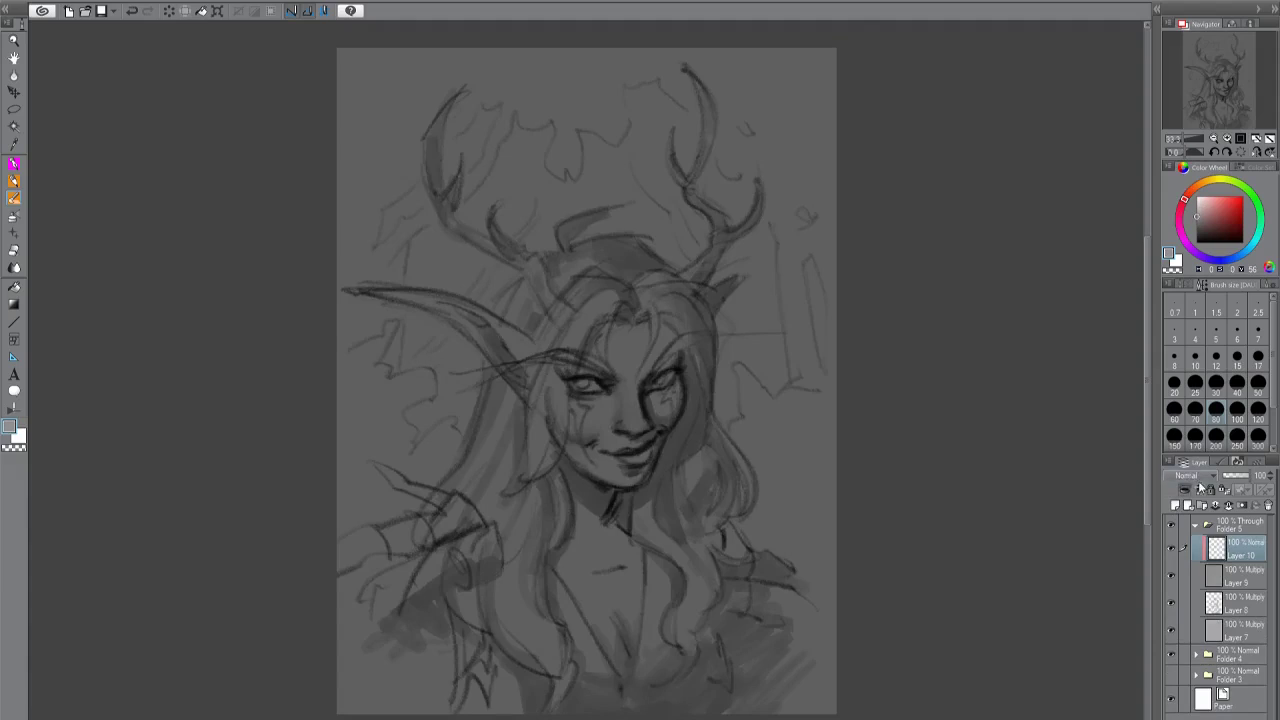
key("g")
key("ctrl+minus")
left_click_drag(603, 453, 940, 470)
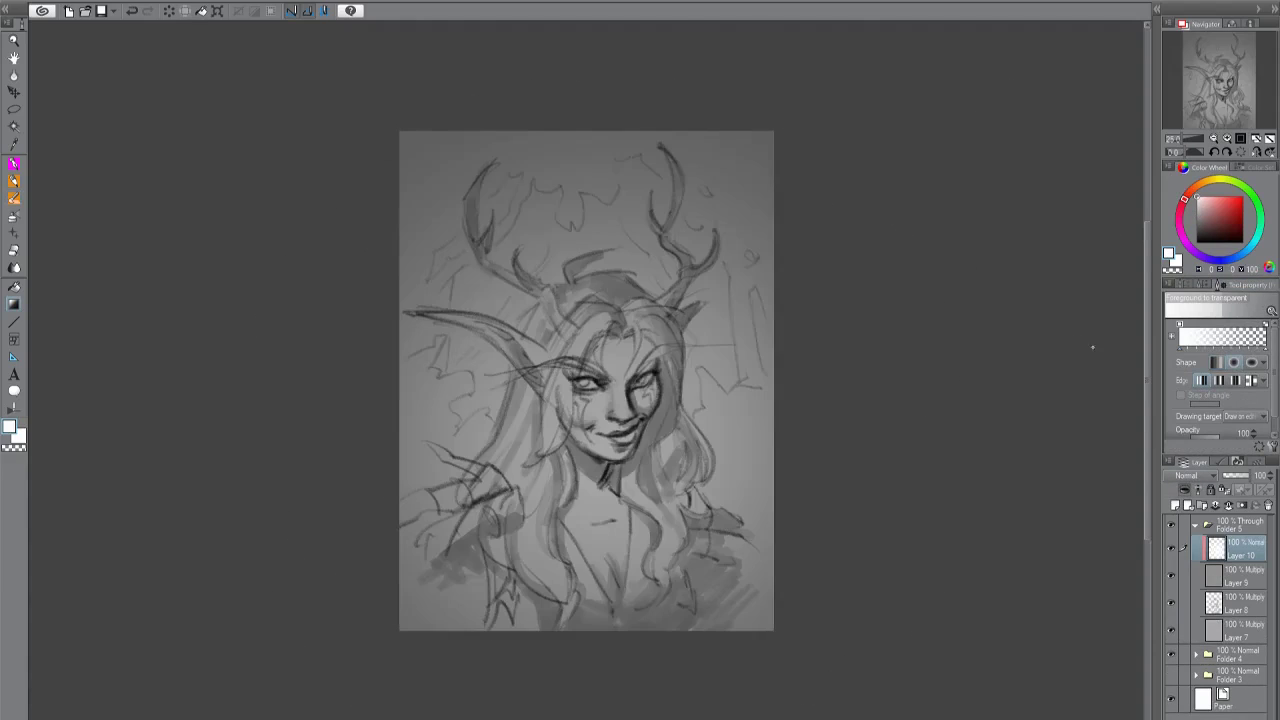
Mask out the white gradient and paint the mask to reveal light over the face, hair and near shoulder.
key("ctrl+plus")
key("Delete")
key("b")
mouse_move(660, 375)
left_mouse_down()
mouse_move(630, 475)
mouse_move(480, 545)
mouse_move(433, 628)
left_mouse_up()
mouse_move(520, 690)
left_mouse_down()
mouse_move(620, 460)
mouse_move(650, 300)
mouse_move(660, 420)
left_mouse_up()
key("Delete")
left_click_drag(560, 290, 520, 480)
left_click_drag(430, 465, 528, 520)
left_click_drag(430, 515, 600, 610)
Extend the revealed light across the chest, far shoulder, long ear and both antlers on the mask.
mouse_move(420, 600)
left_mouse_down()
mouse_move(560, 710)
mouse_move(880, 560)
left_mouse_up()
left_click_drag(780, 480, 520, 420)
mouse_move(640, 480)
left_mouse_down()
mouse_move(760, 360)
mouse_move(700, 300)
mouse_move(760, 300)
mouse_move(550, 230)
mouse_move(480, 125)
left_mouse_up()
left_click_drag(540, 300, 410, 290)
left_click_drag(805, 200, 775, 238)
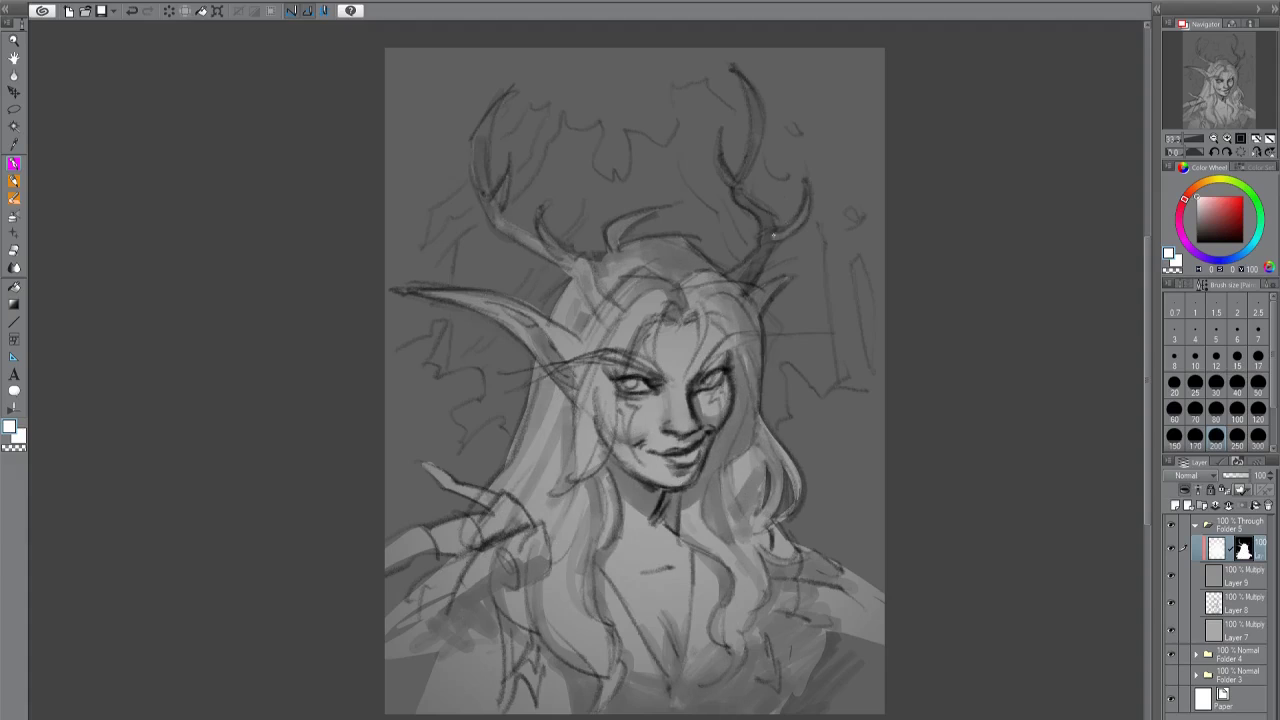
left_click_drag(760, 290, 745, 98)
Clear the shapes of the painted shadow layer from the light layer's mask and deselect.
left_click(1214, 605, "ctrl")
key("Delete")
key("ctrl+d")
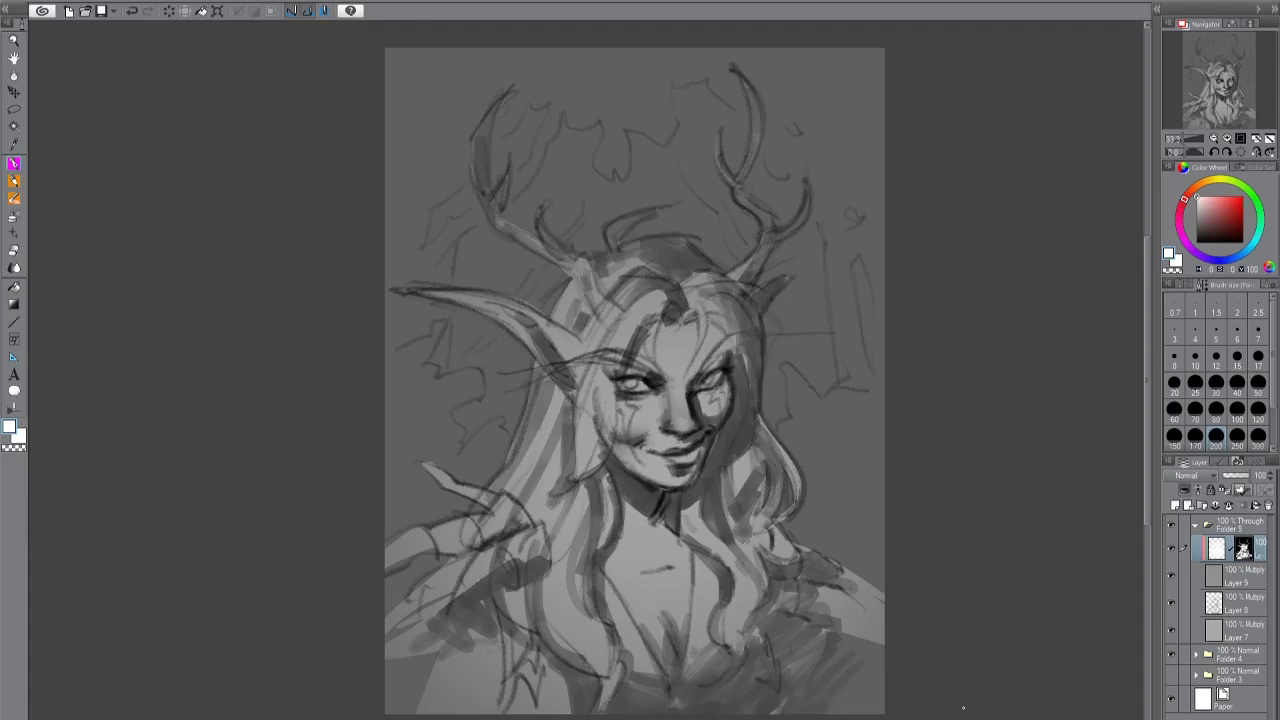
Add a clipped Normal layer at 50% opacity above the shadows and a new Multiply layer over it.
key("ctrl+shift+n")
key("ctrl+minus")
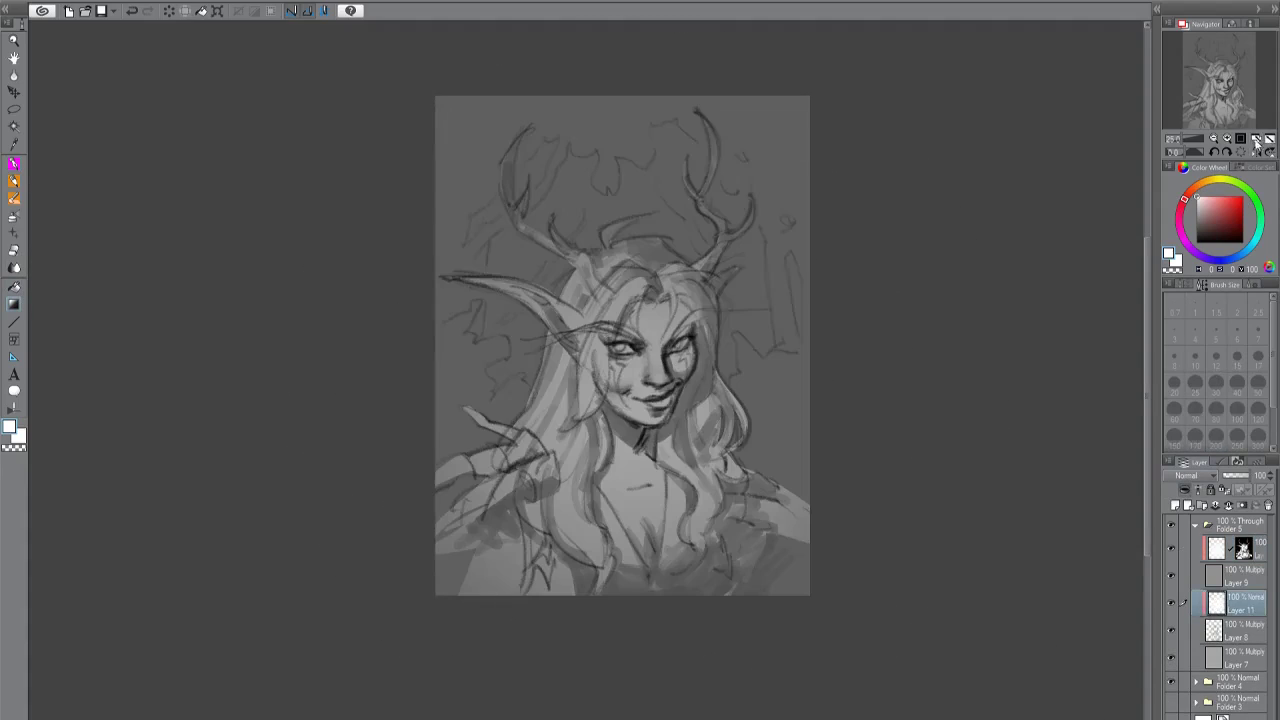
left_click(1257, 142)
key("ctrl+shift+n")
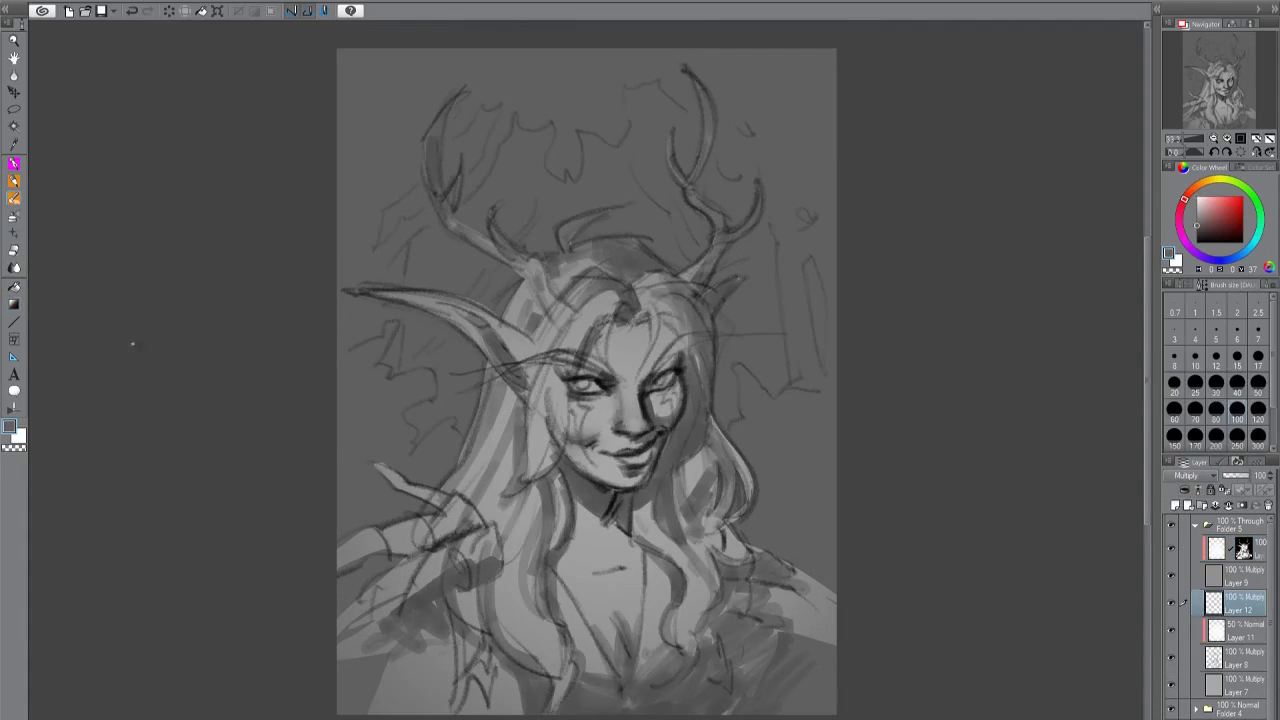
Paint deeper shadows on the far cheek, neck, hair parting, far side of the hair, garment and near sleeve.
mouse_move(702, 360)
left_mouse_down()
mouse_move(668, 468)
mouse_move(662, 552)
left_mouse_up()
left_click_drag(652, 490, 580, 528)
left_click_drag(570, 270, 636, 314)
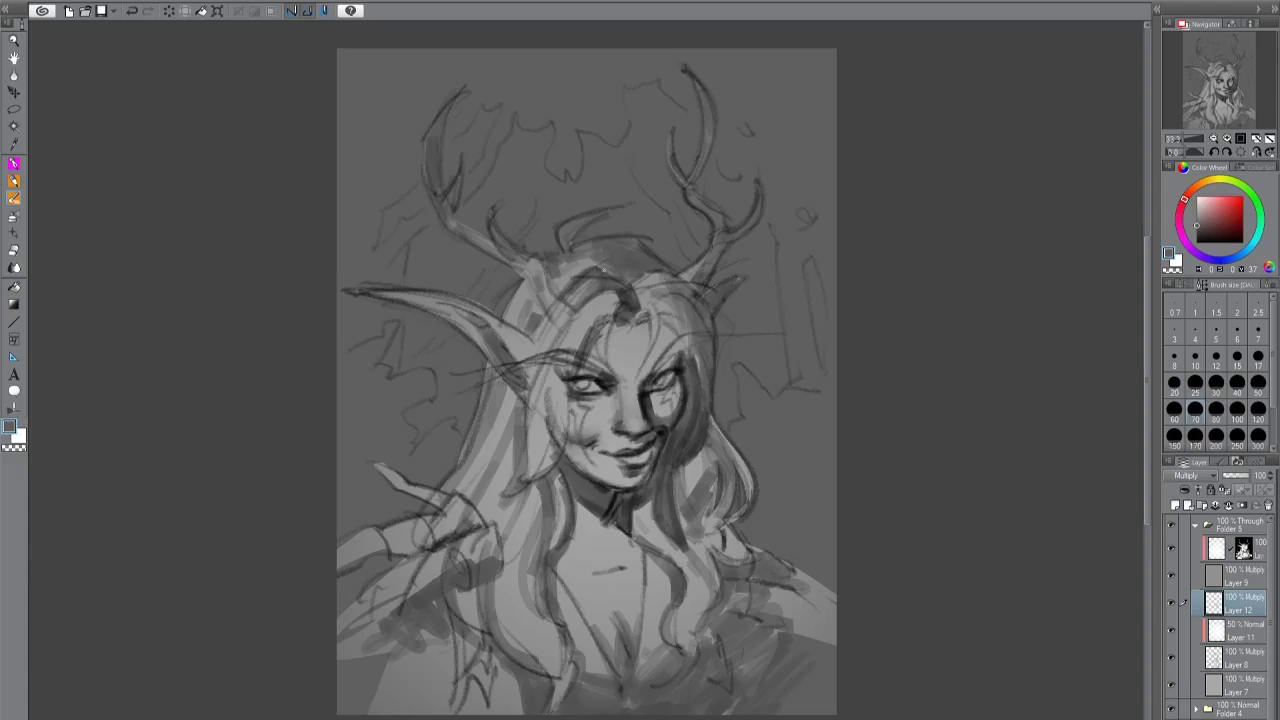
left_click_drag(700, 250, 700, 370)
left_click_drag(770, 562, 690, 660)
left_click_drag(430, 560, 556, 620)
left_click_drag(480, 390, 503, 458)
Add a clipped Normal layer and several Overlay layers, brightening the figure and the leafy gaps behind the antlers.
key("ctrl+shift+n")
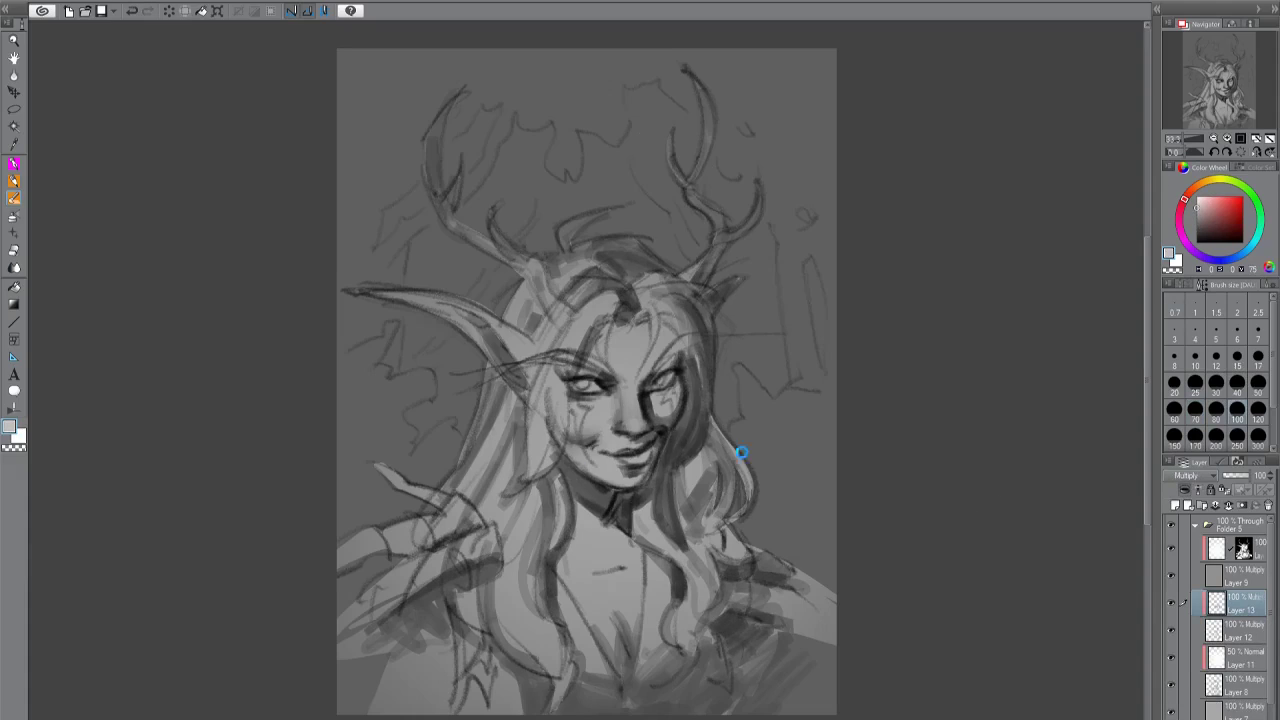
left_click(1190, 475)
key("ctrl+shift+n")
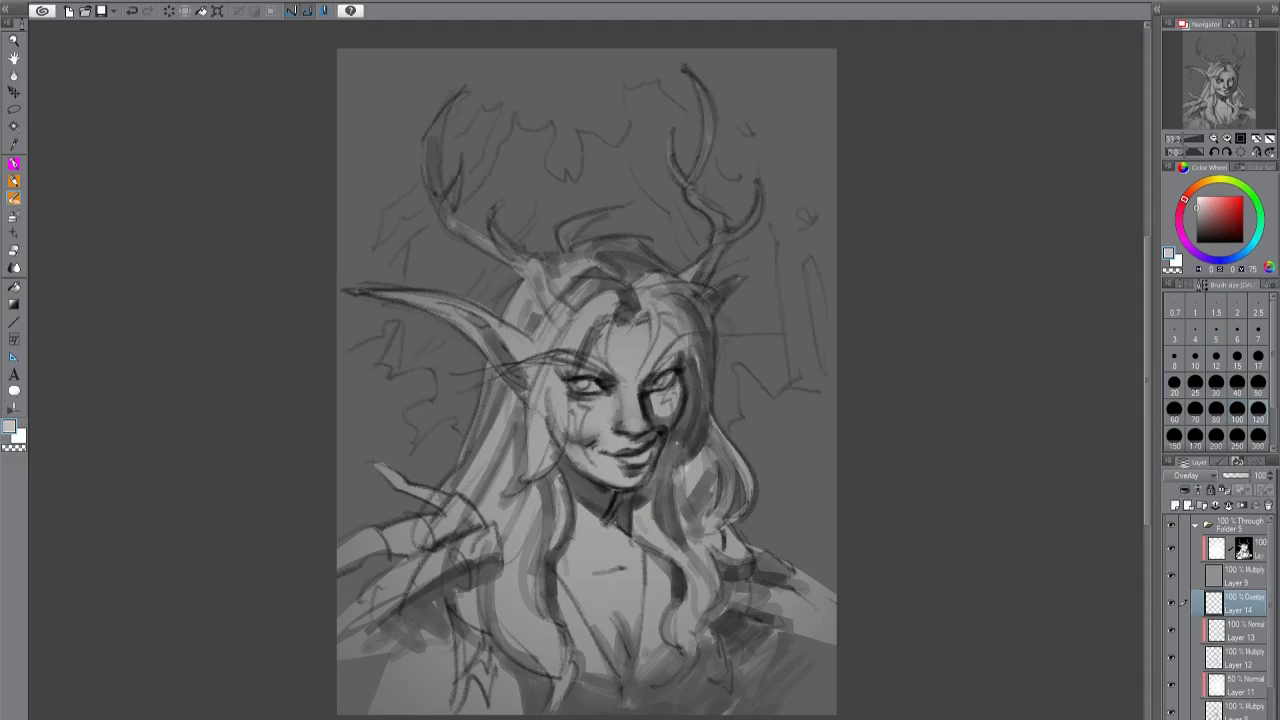
key("ctrl+shift+n")
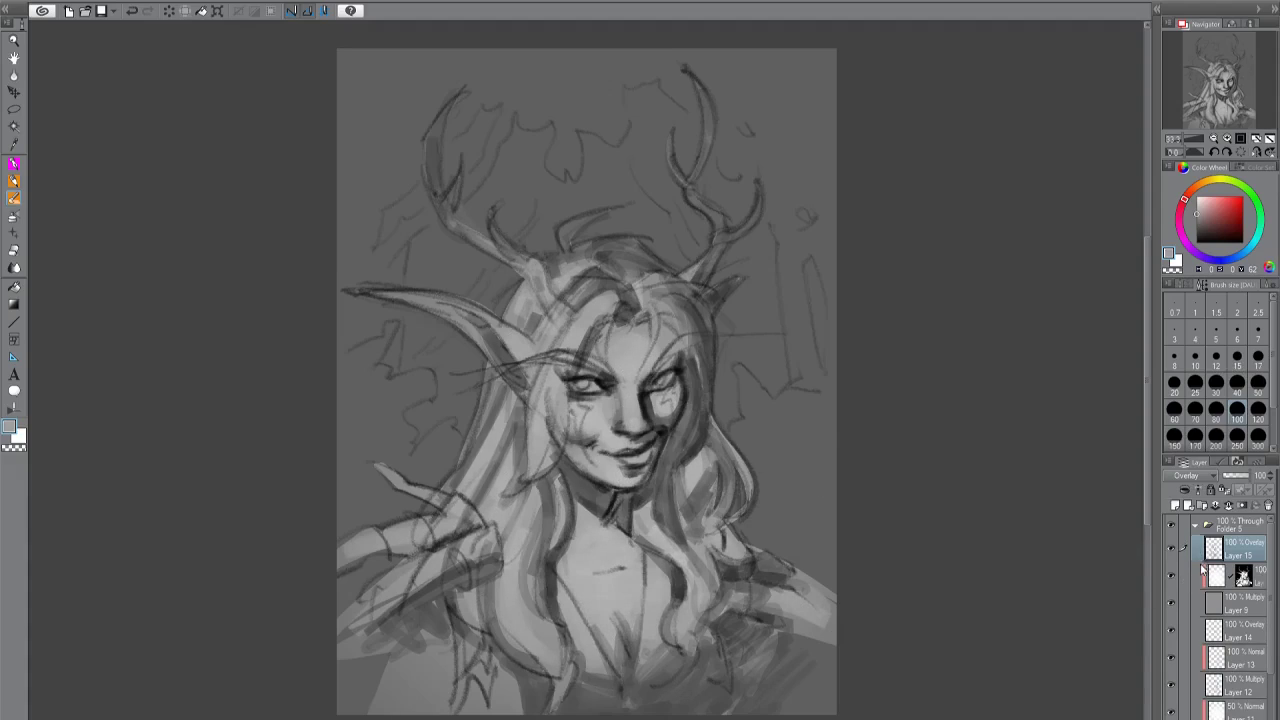
key("ctrl+shift+n")
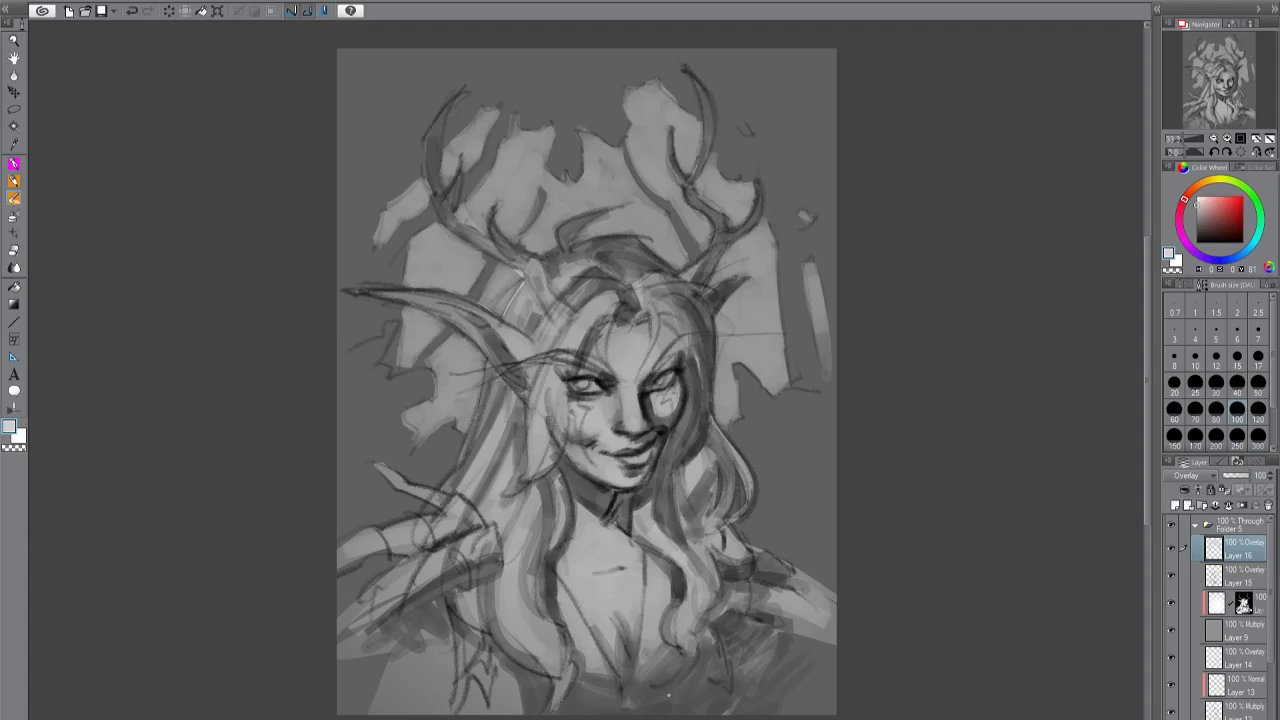
Add a Multiply layer with a dark gradient from the top down and clear it from the bright background gaps.
key("ctrl+shift+n")
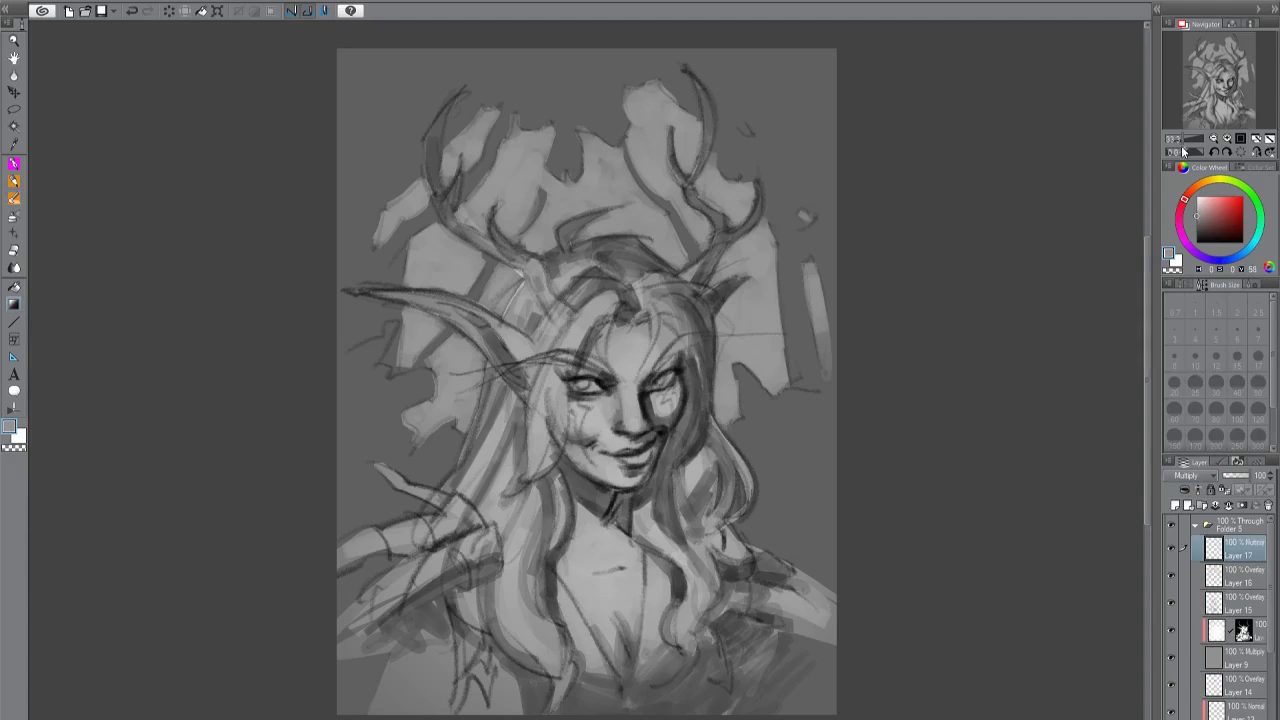
left_click_drag(586, 44, 586, 362)
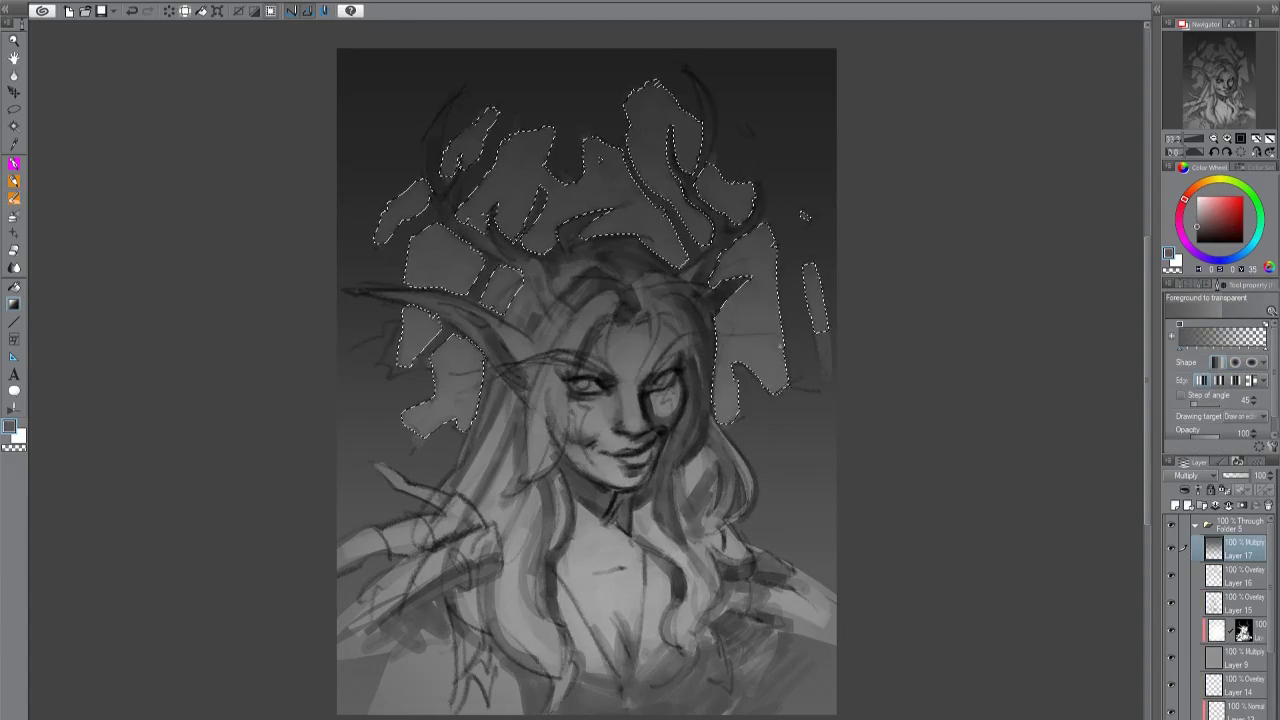
key("ctrl+d")
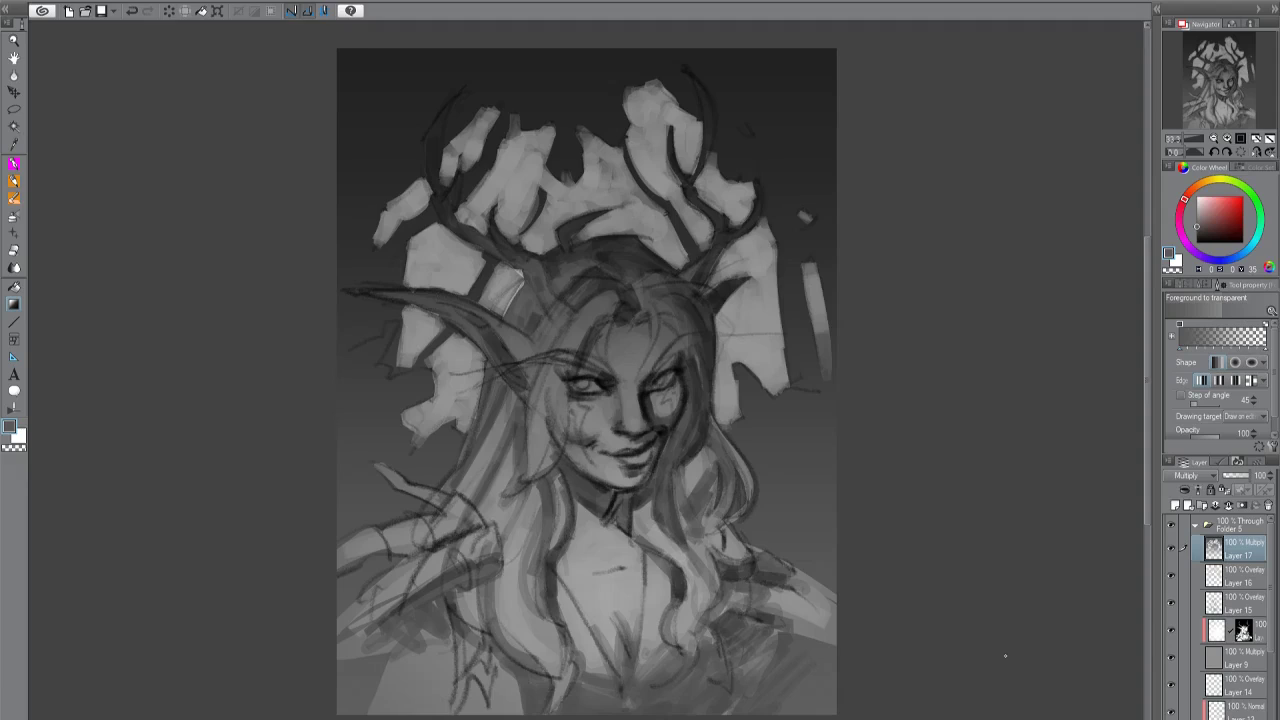
Add a mask to the dark gradient layer and mask it off the hair, antlers, ear and shoulders.
key("ctrl+alt+m")
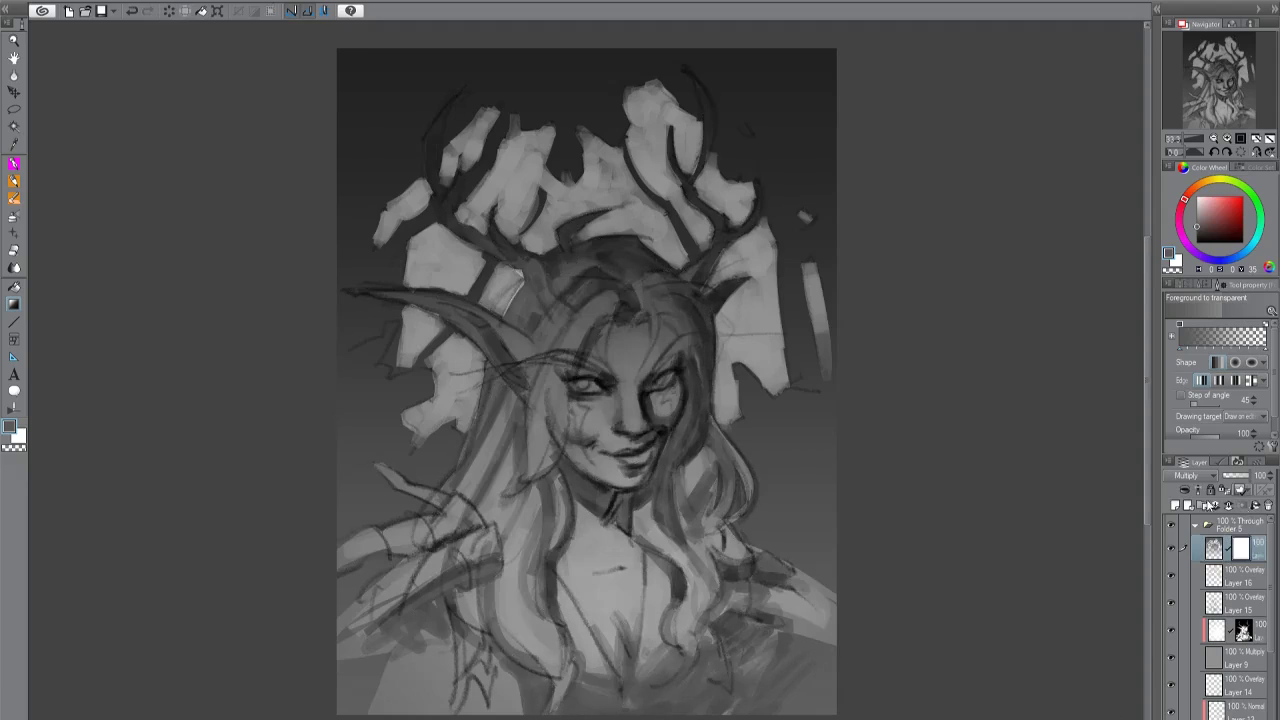
key("b")
mouse_move(770, 470)
left_mouse_down()
mouse_move(800, 550)
mouse_move(760, 380)
mouse_move(800, 240)
mouse_move(805, 80)
mouse_move(740, 110)
mouse_move(690, 60)
left_mouse_up()
mouse_move(470, 75)
left_mouse_down()
mouse_move(415, 150)
mouse_move(404, 66)
mouse_move(480, 130)
mouse_move(552, 110)
left_mouse_up()
mouse_move(437, 215)
left_mouse_down()
mouse_move(370, 250)
mouse_move(345, 285)
mouse_move(360, 350)
mouse_move(422, 352)
mouse_move(345, 505)
mouse_move(382, 570)
left_mouse_up()
mouse_move(550, 115)
left_mouse_down()
mouse_move(565, 170)
mouse_move(679, 97)
mouse_move(515, 112)
left_mouse_up()
left_click_drag(625, 145, 670, 208)
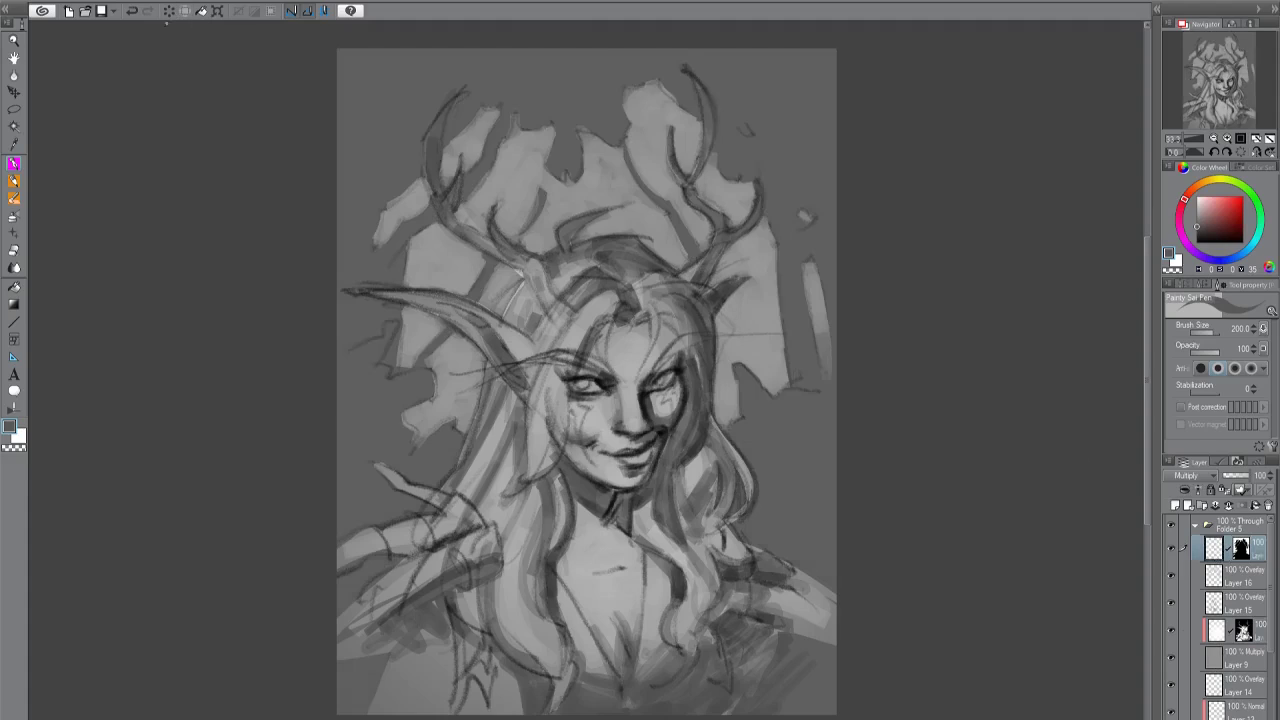
Move the masked dark layer below the top Overlay layer and paint thin tree branches across the bright background gaps.
left_click_drag(1221, 665, 1222, 588)
left_click_drag(640, 170, 668, 78)
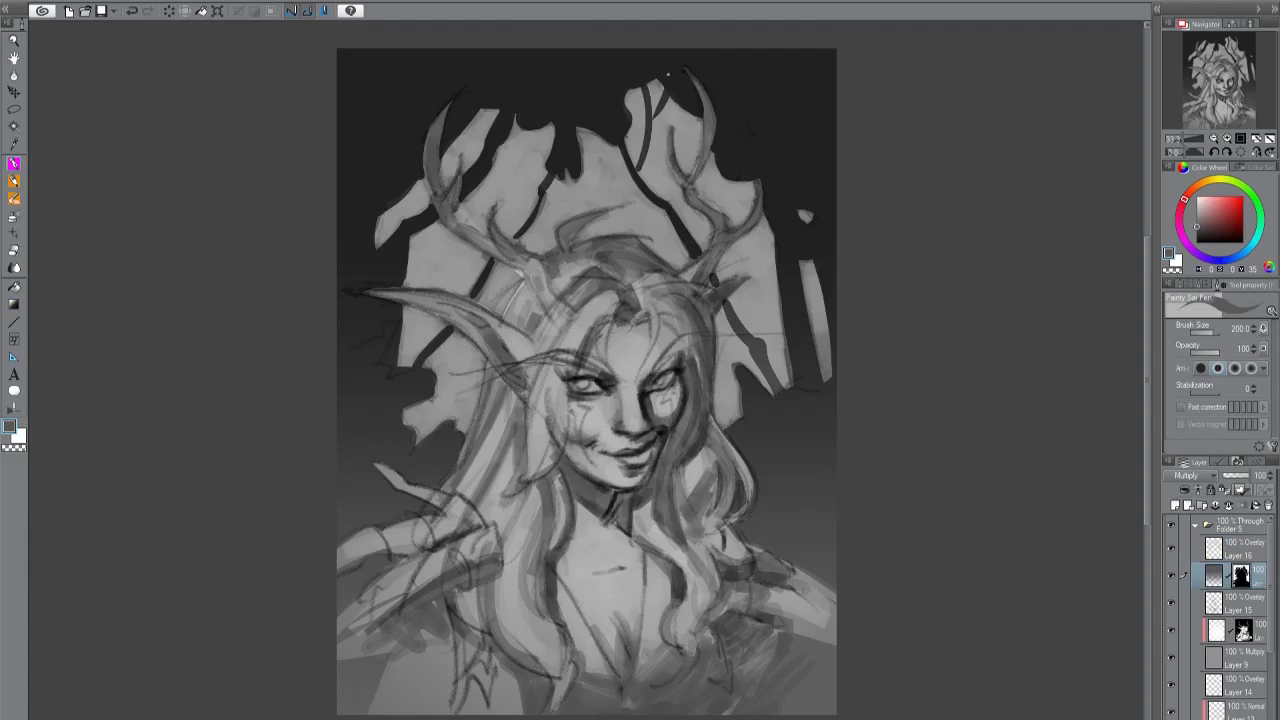
left_click_drag(500, 148, 481, 276)
left_click_drag(547, 128, 522, 218)
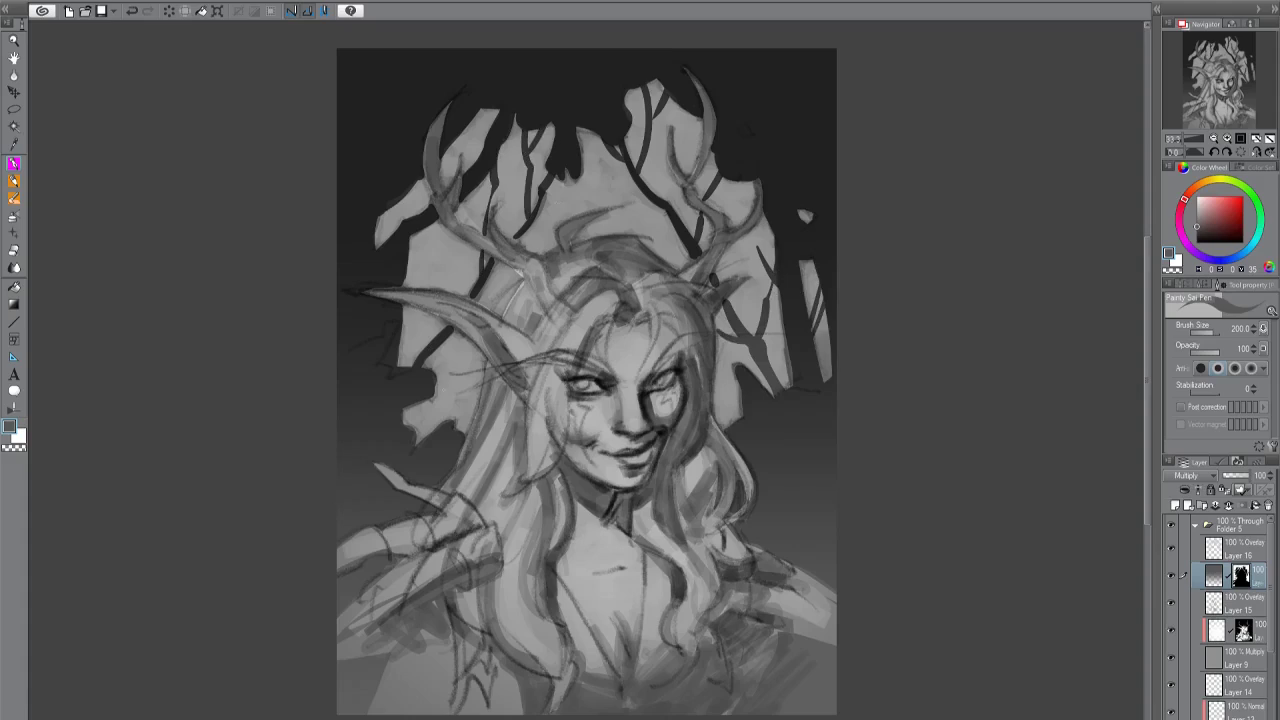
left_click_drag(487, 141, 490, 108)
left_click_drag(522, 128, 500, 220)
left_click_drag(458, 238, 408, 268)
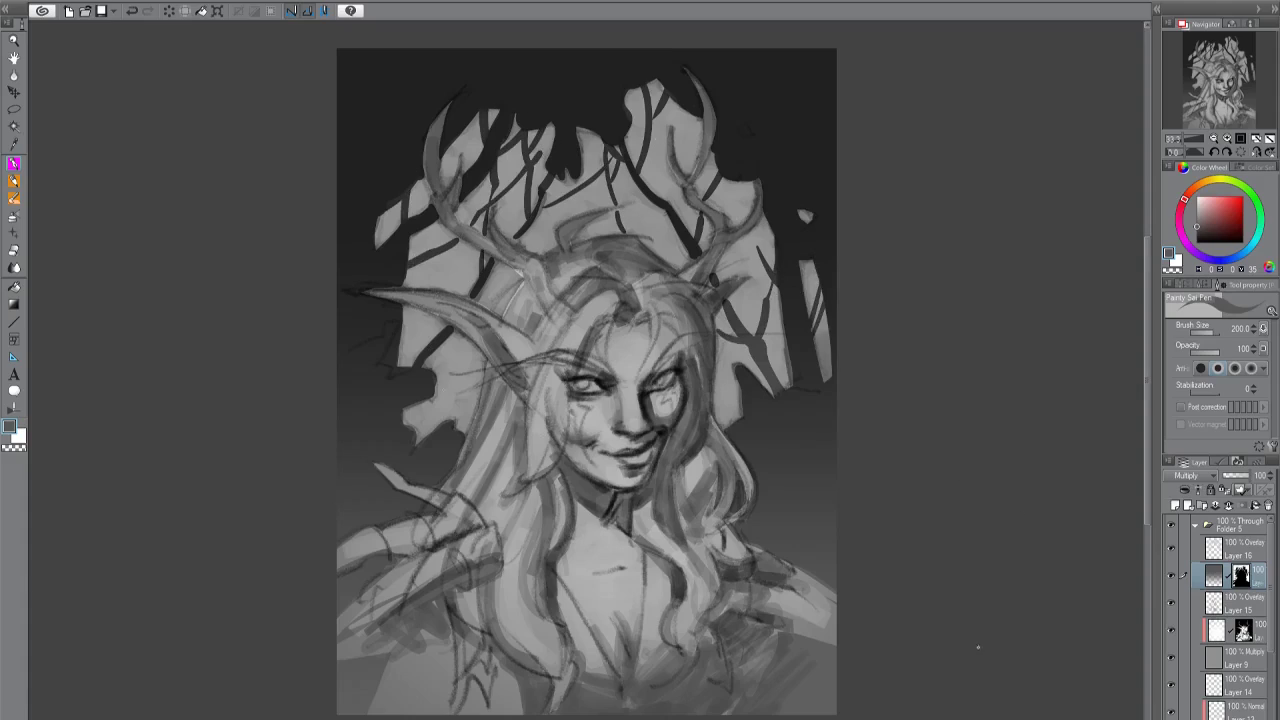
Add an Overlay layer beneath the darkening tone and softly deepen the far side of the face, garment and near sleeve.
left_click(1175, 505)
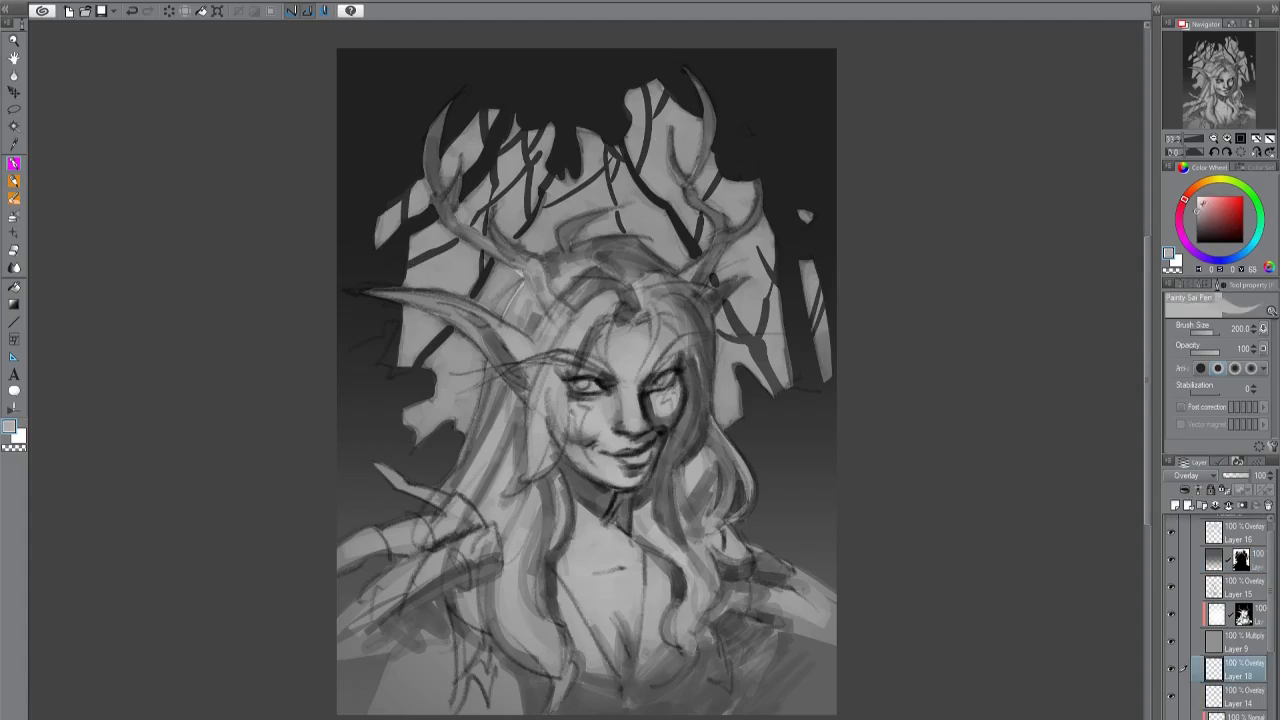
left_click(1226, 287)
left_click_drag(705, 290, 665, 520)
left_click_drag(820, 590, 640, 680)
left_click_drag(530, 560, 420, 690)
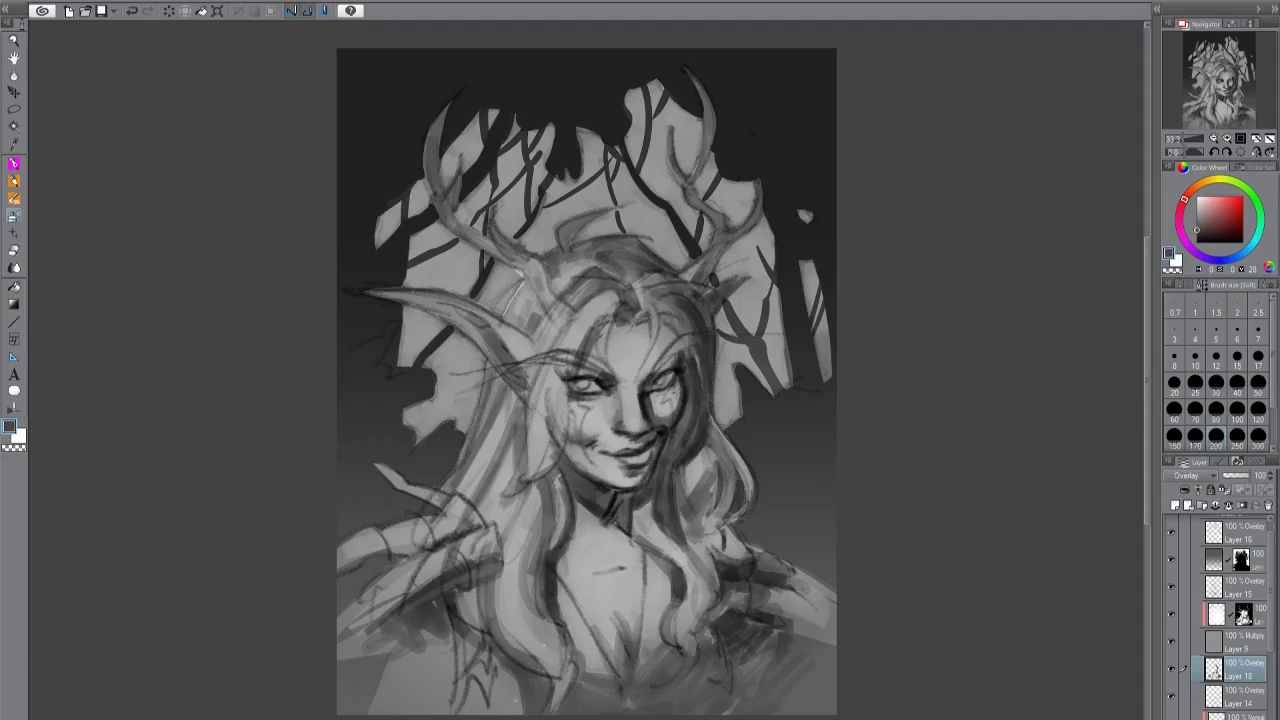
Add another Overlay layer, softly brighten the face, hair, chest and shoulders with light grey, and collapse the shading folder.
left_click(1175, 505)
mouse_move(600, 300)
left_mouse_down()
mouse_move(620, 460)
mouse_move(560, 650)
left_mouse_up()
left_click_drag(680, 265, 640, 345)
left_click_drag(585, 425, 470, 670)
left_click_drag(800, 505, 660, 690)
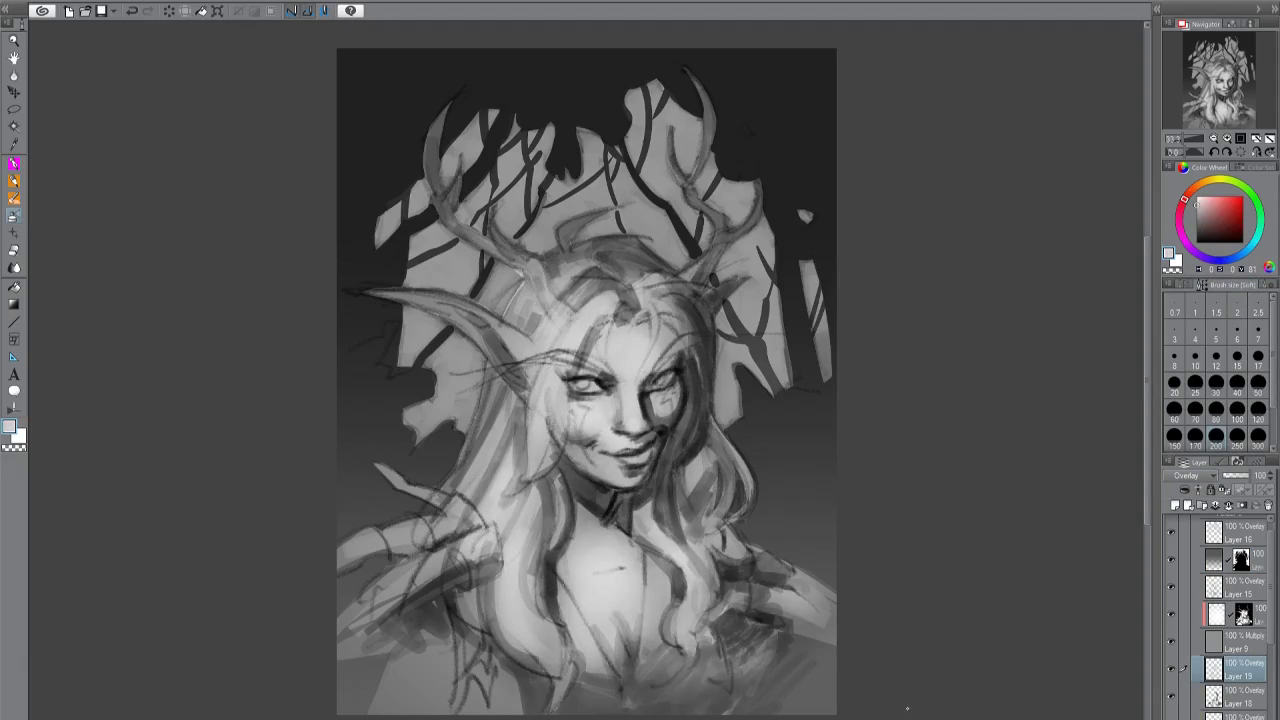
left_click(1208, 528)
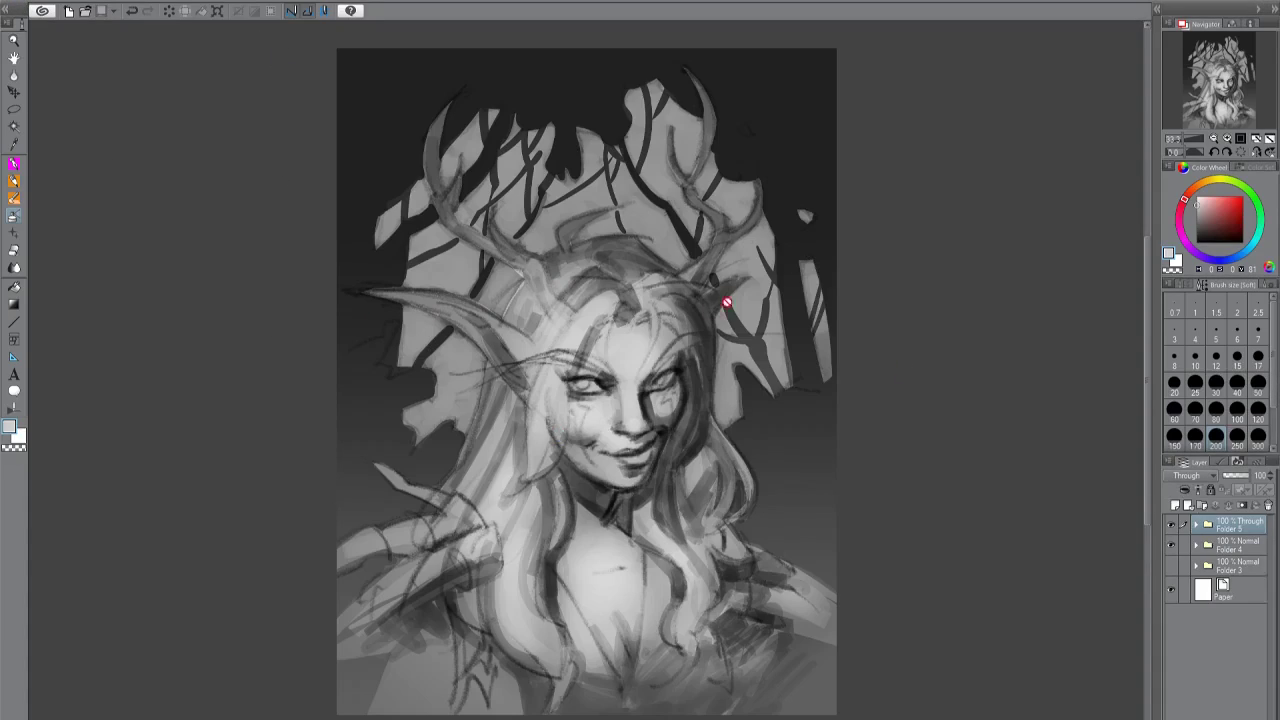
Create a Multiply folder above the shading and fill flat pale beige skin and teal-green hair on separate layers over the sketch.
left_click_drag(723, 294, 758, 294)
key("ctrl+g")
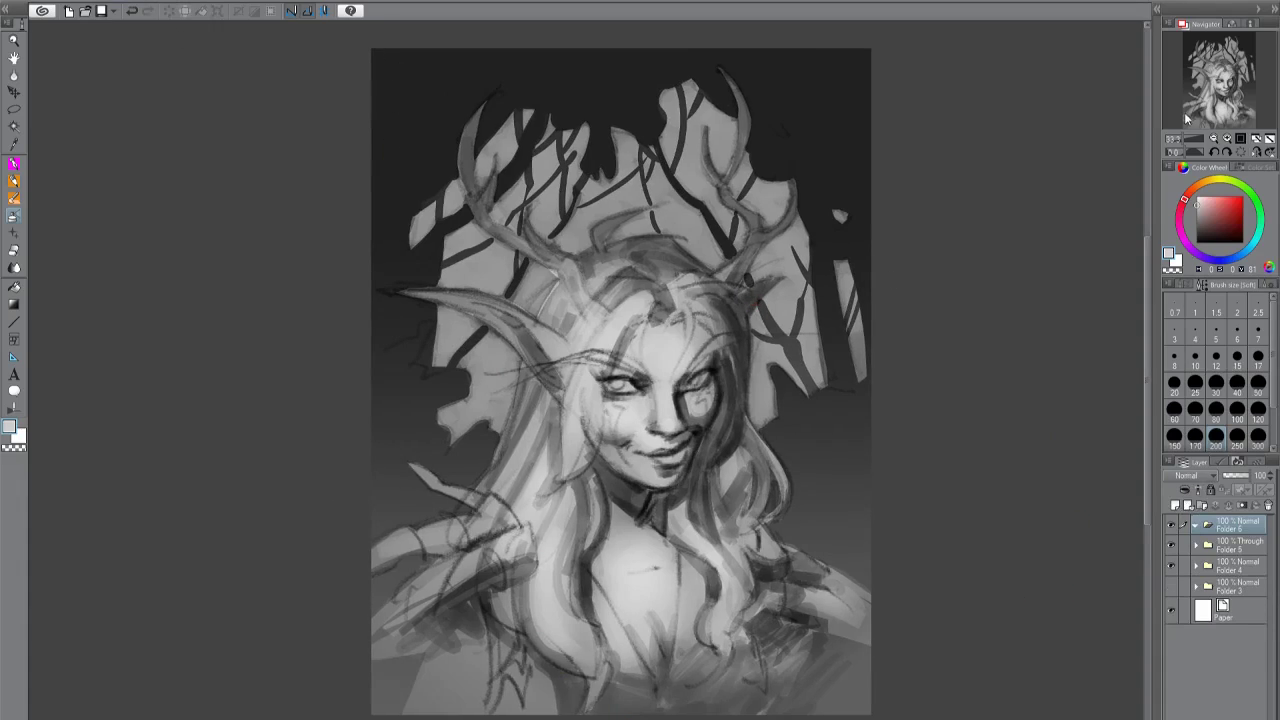
key("ctrl+shift+n")
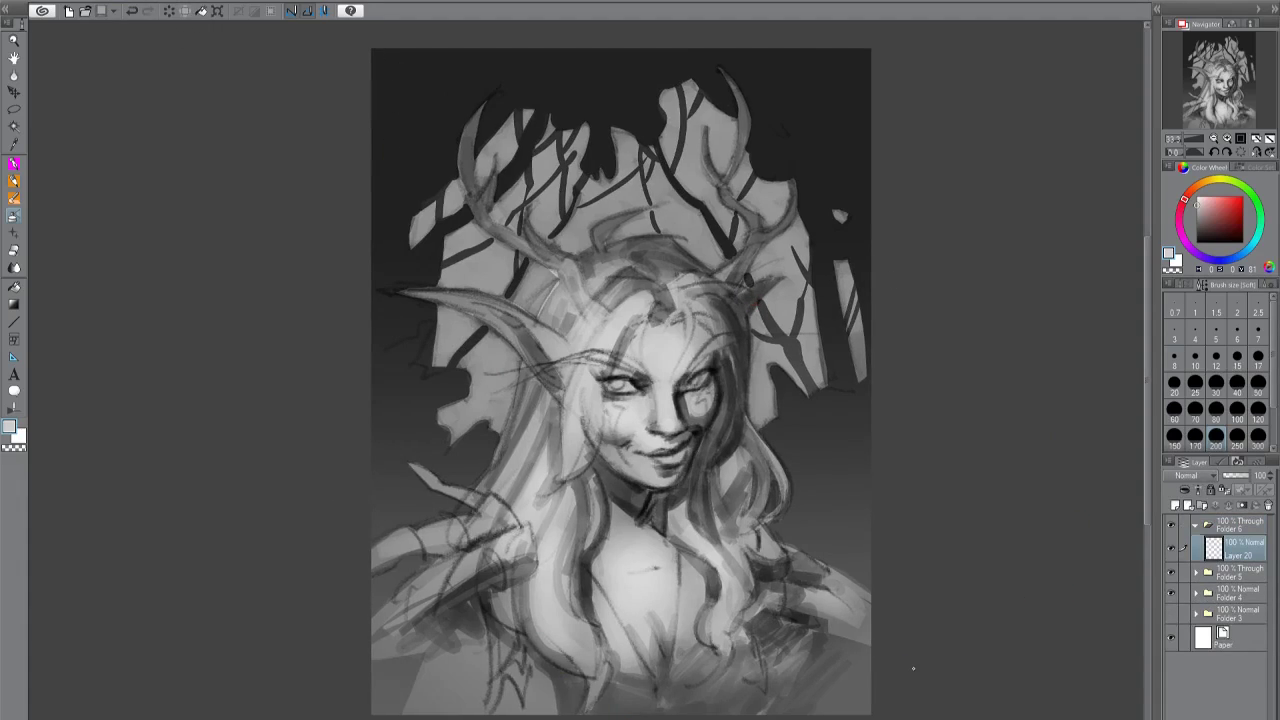
left_click_drag(913, 668, 927, 668)
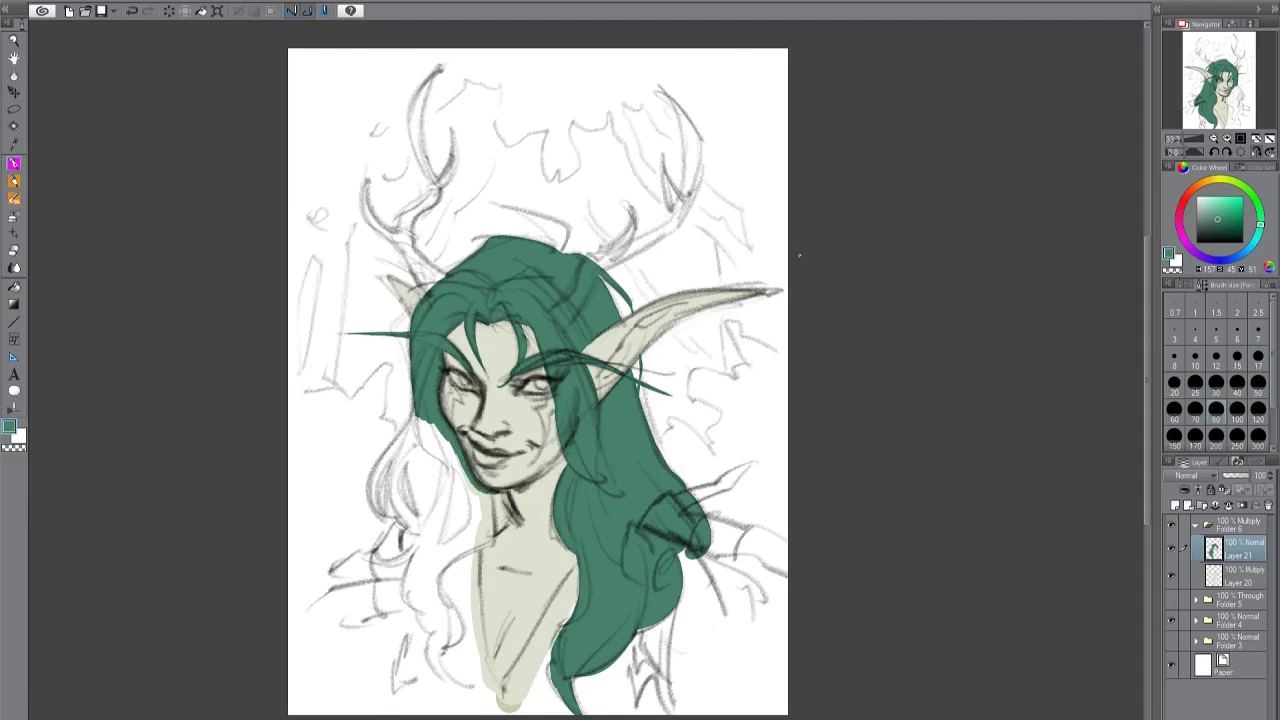
key("h")
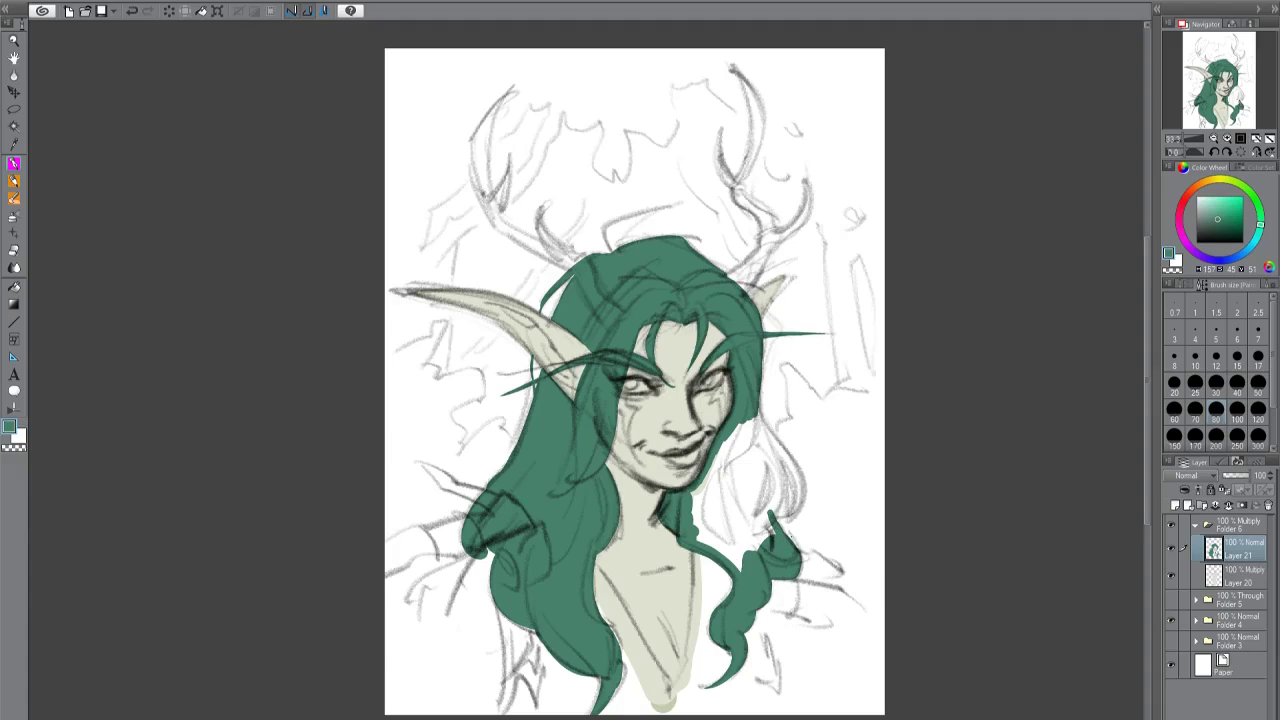
key("h")
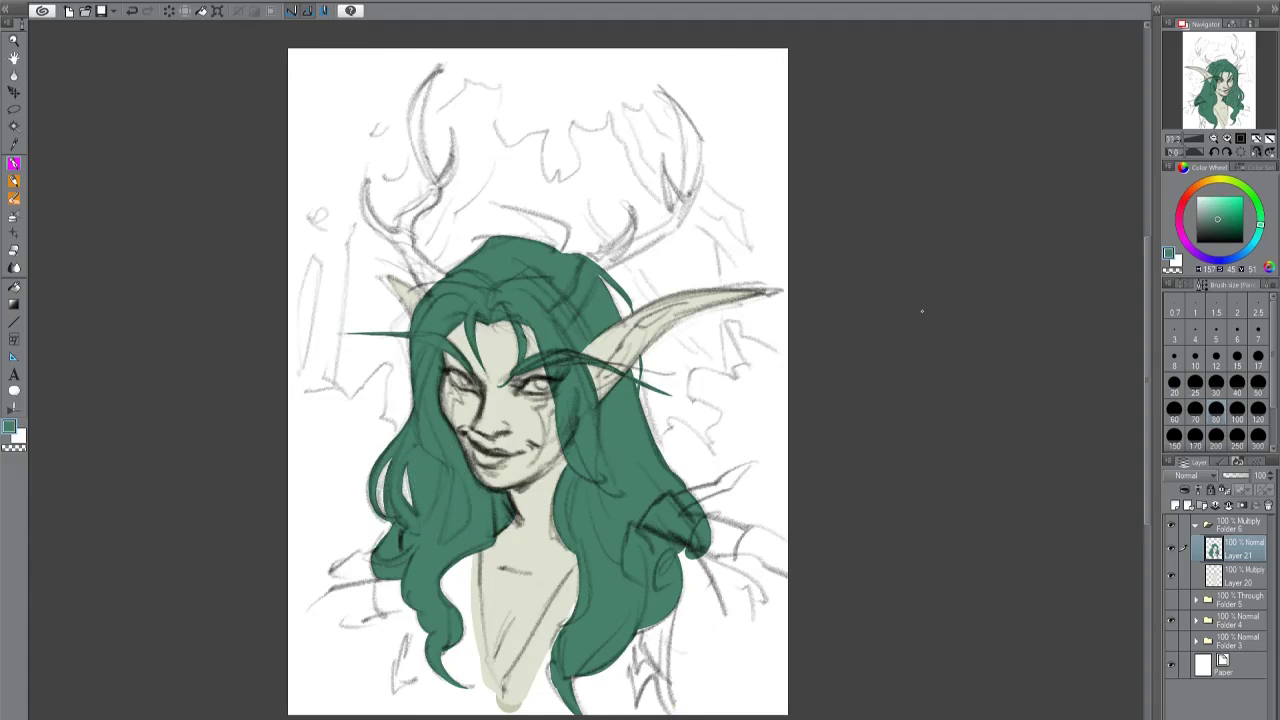
key("h")
Check the flat colours over the grayscale shading and paint olive markings around both eyes on a new layer beneath the hair.
left_click(1171, 598)
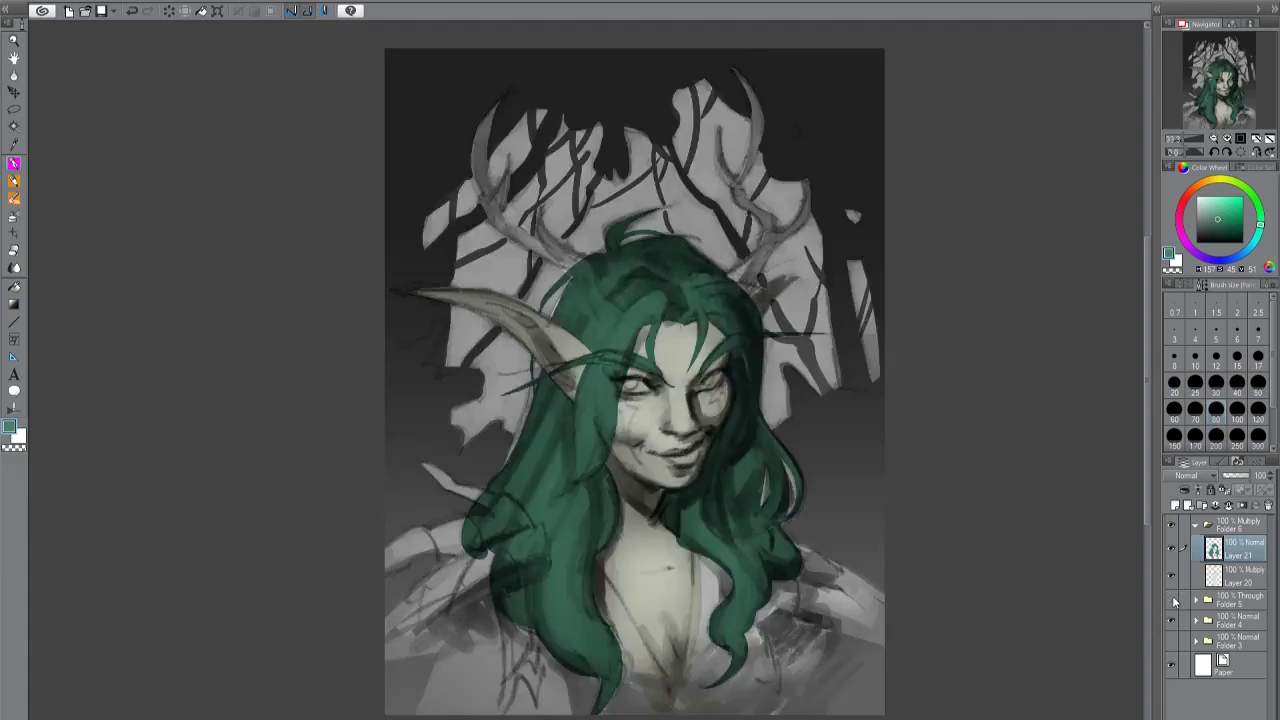
left_click(1171, 575)
left_click(1171, 575)
left_click(1171, 598)
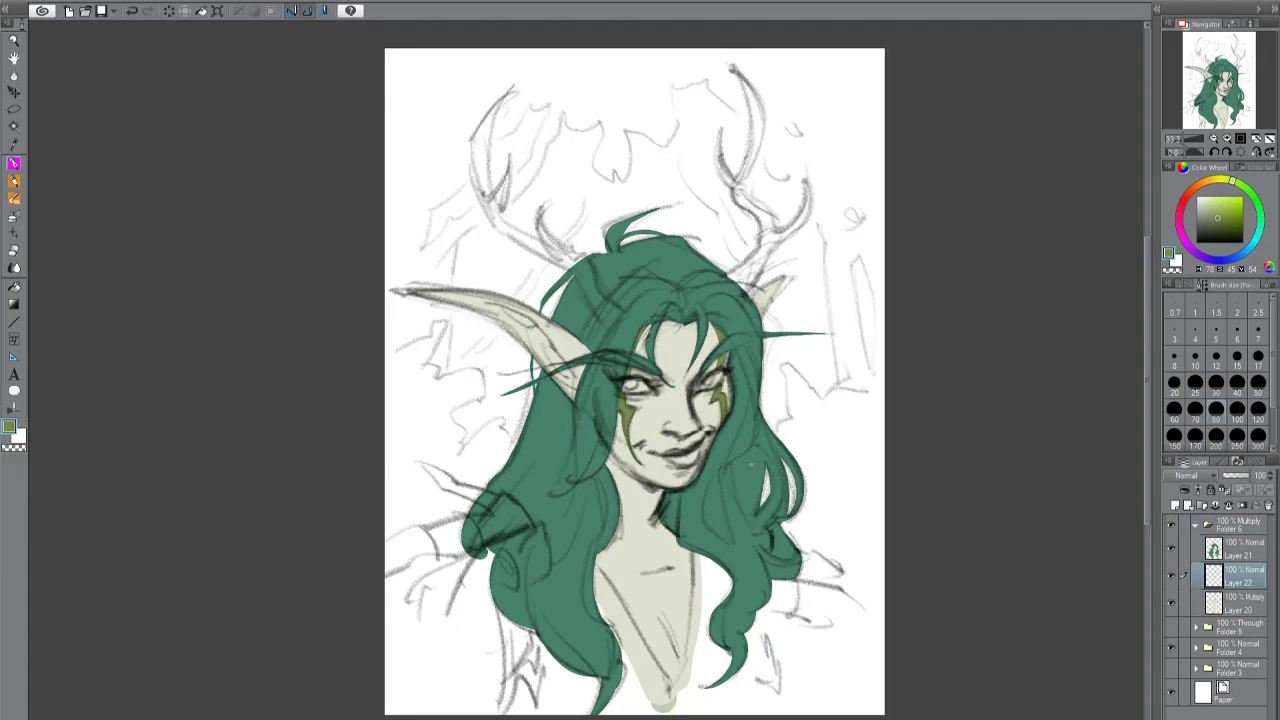
Add a layer beneath the olive markings, fill the lips with dark teal and tint the eye areas green.
left_click_drag(1233, 181, 1260, 225)
key("ctrl+shift+n")
mouse_move(1260, 225)
left_mouse_down()
mouse_move(1230, 230)
mouse_move(1260, 211)
left_mouse_up()
left_click(1240, 390)
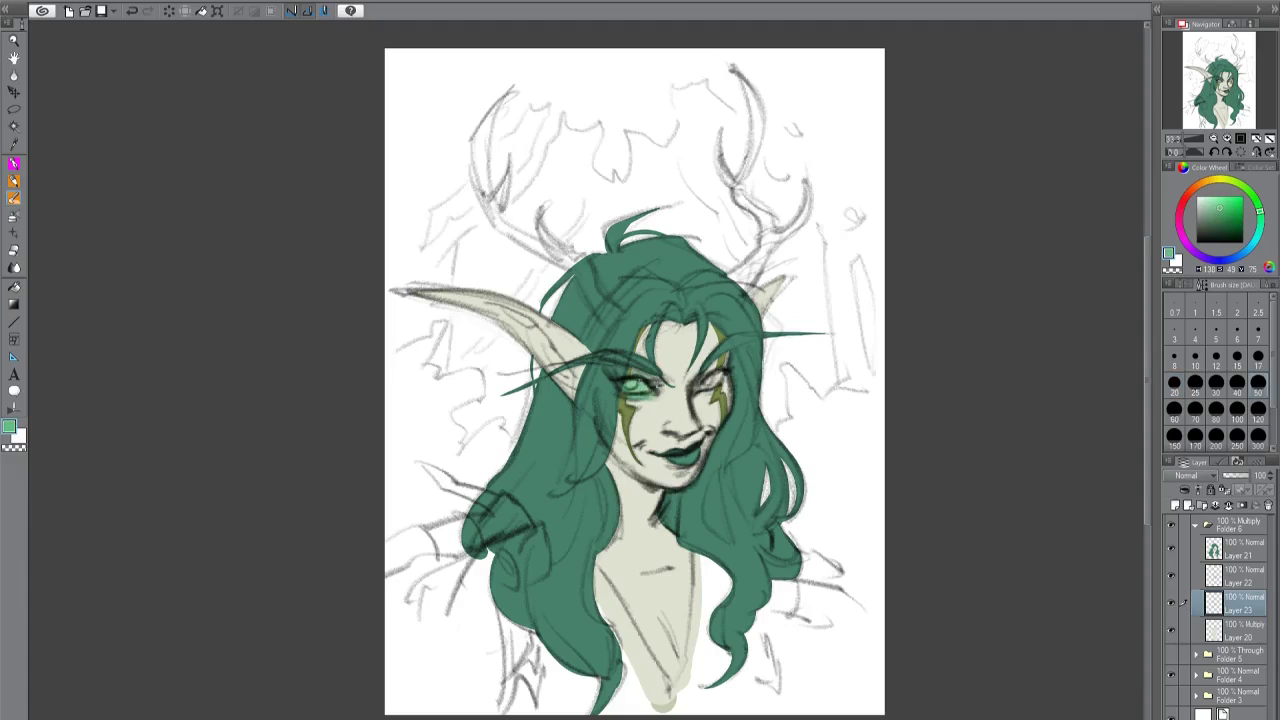
key("ctrl+z")
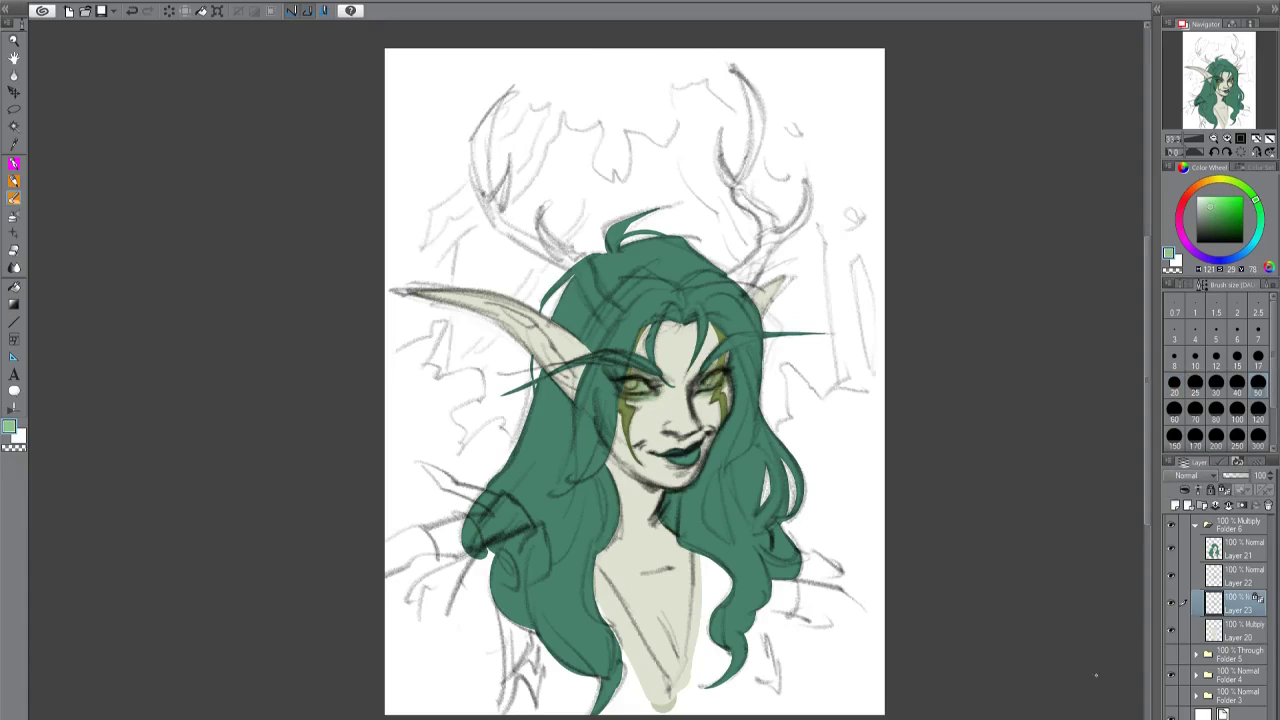
Add a detail layer above the olive markings and another directly above the skin for soft facial tints at 25% opacity.
left_click(1218, 578)
key("ctrl+shift+n")
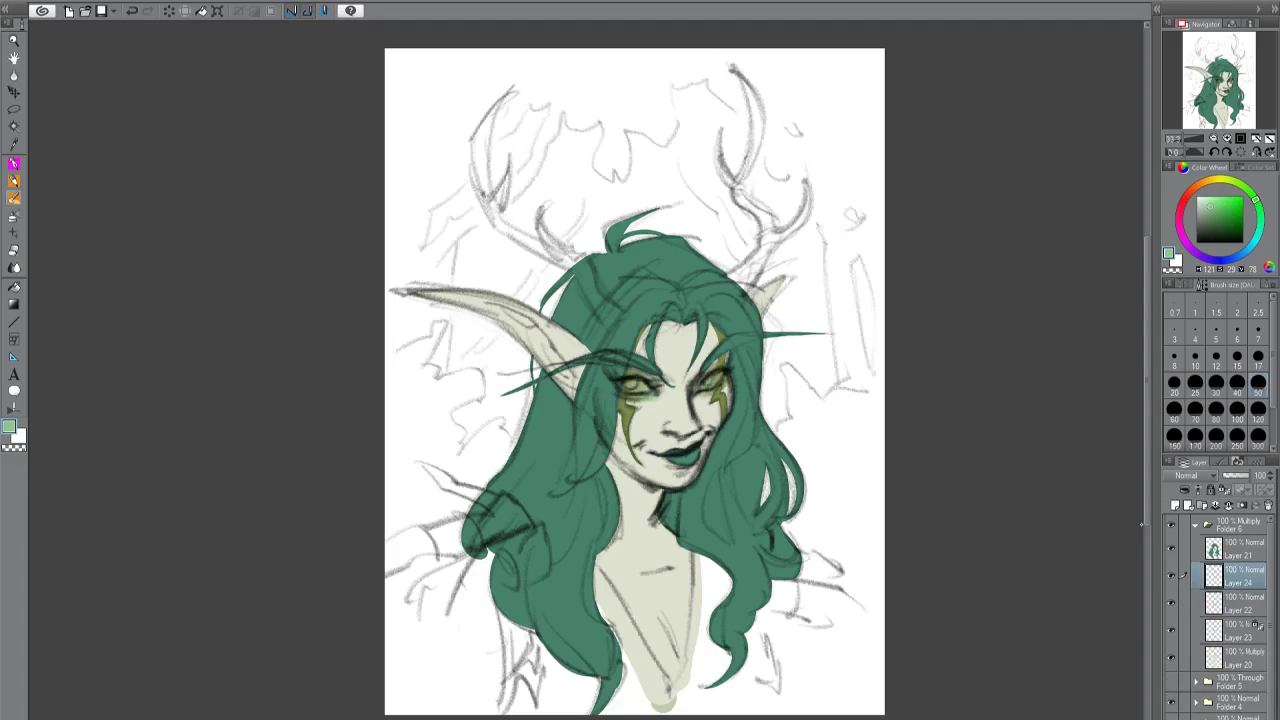
left_click(1174, 382)
key("ctrl+shift+n")
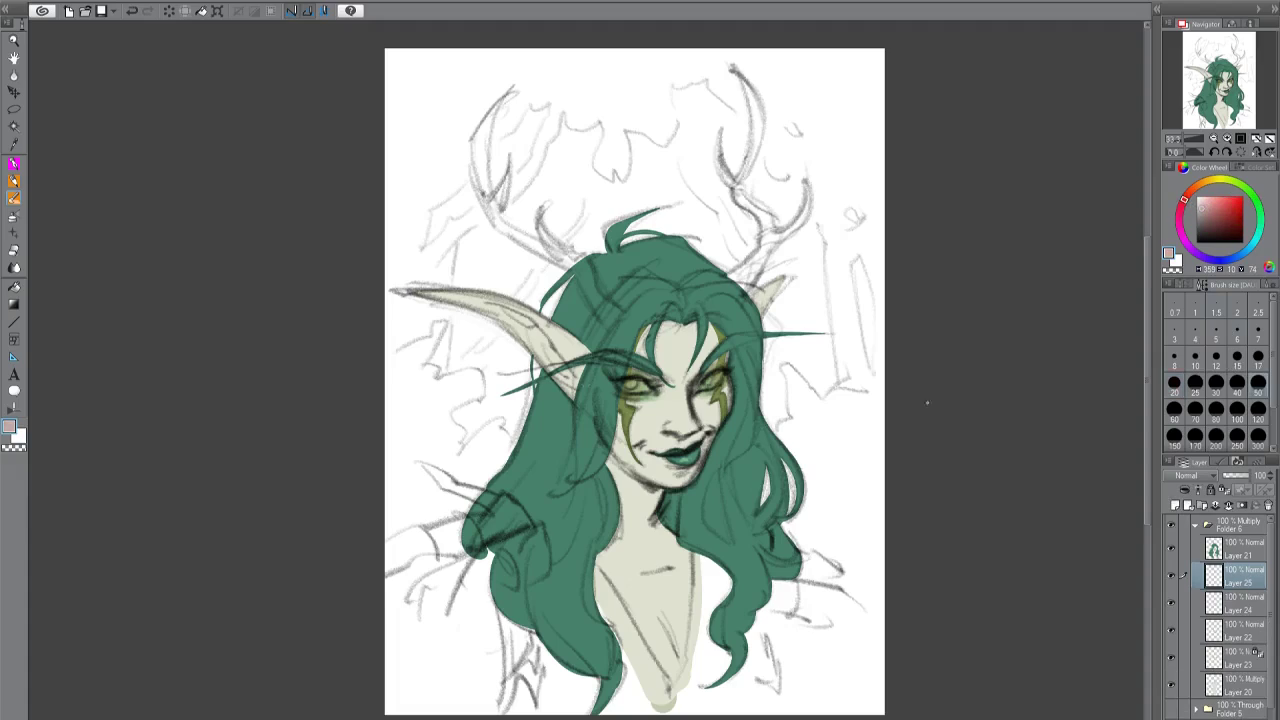
left_click_drag(1235, 576, 1235, 666)
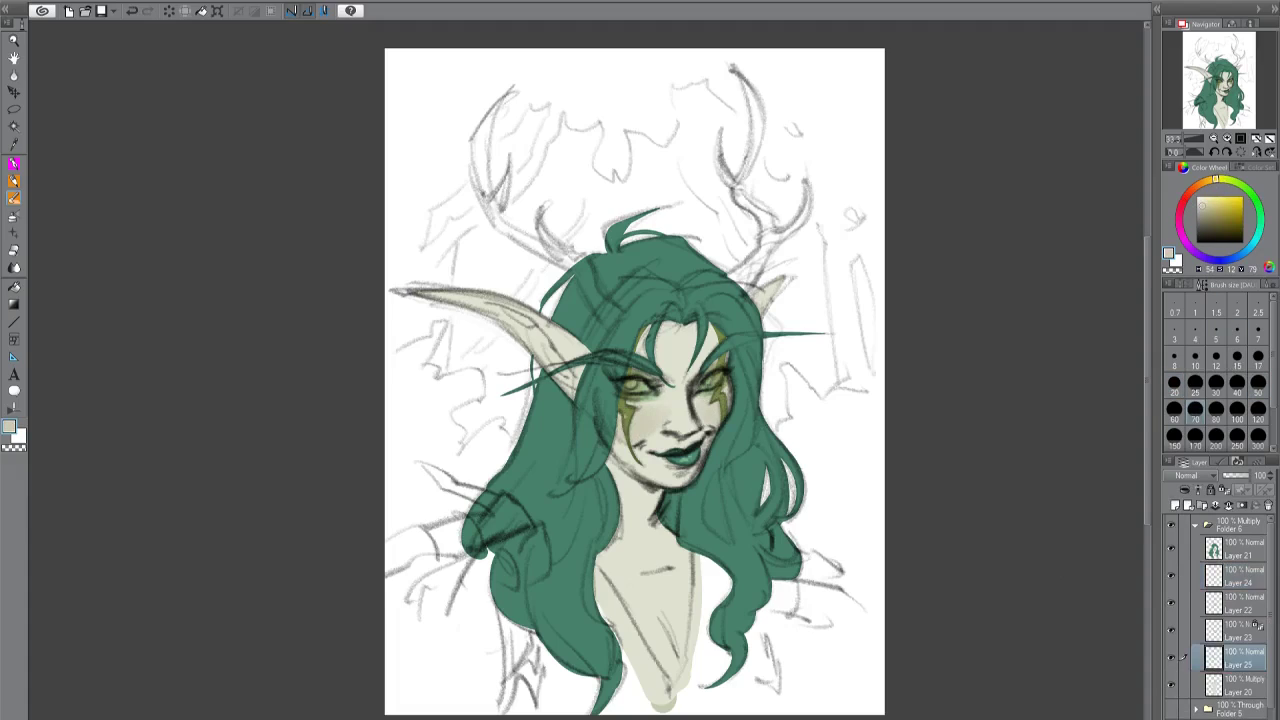
key("ctrl+alt+g")
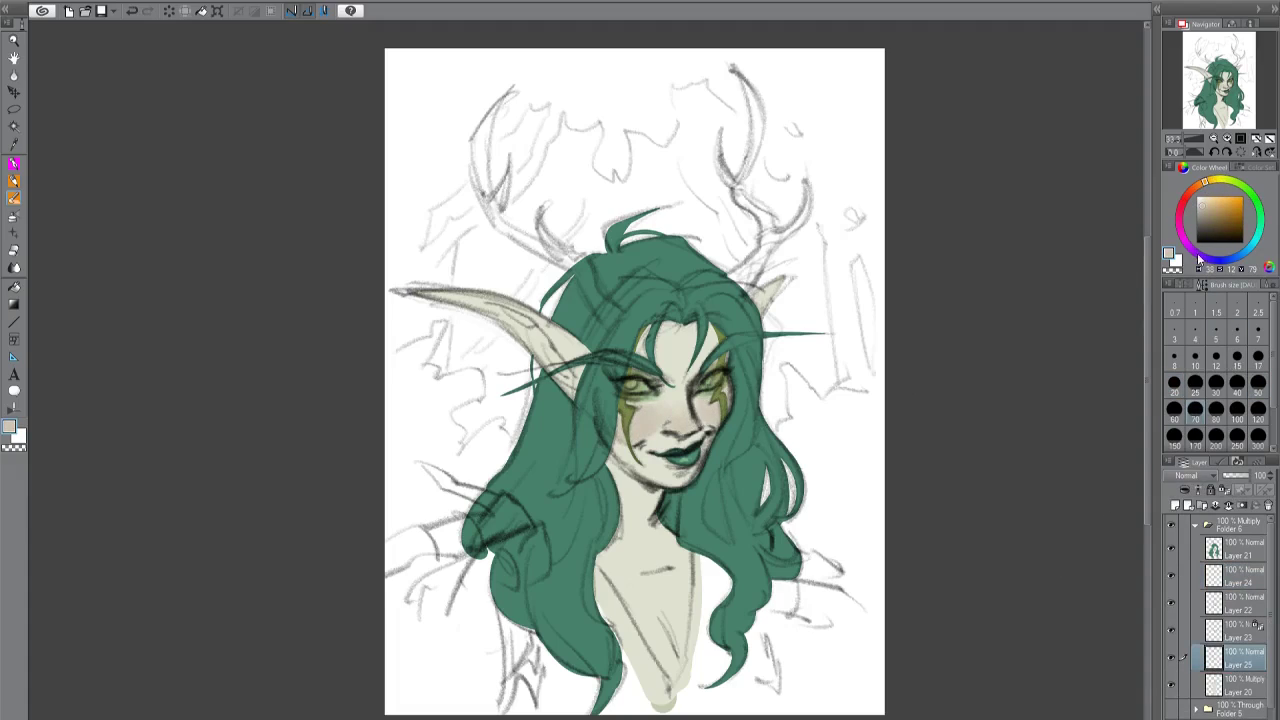
left_click_drag(1199, 259, 1245, 251)
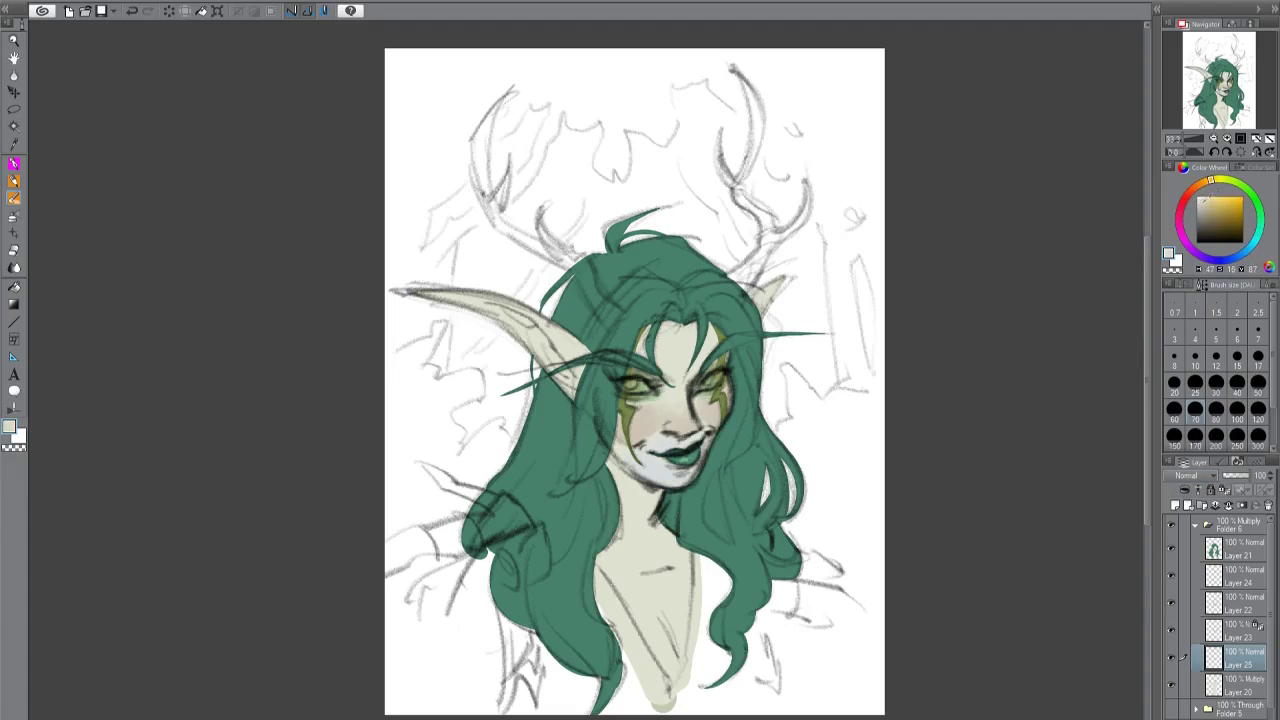
left_click_drag(1240, 475, 1152, 497)
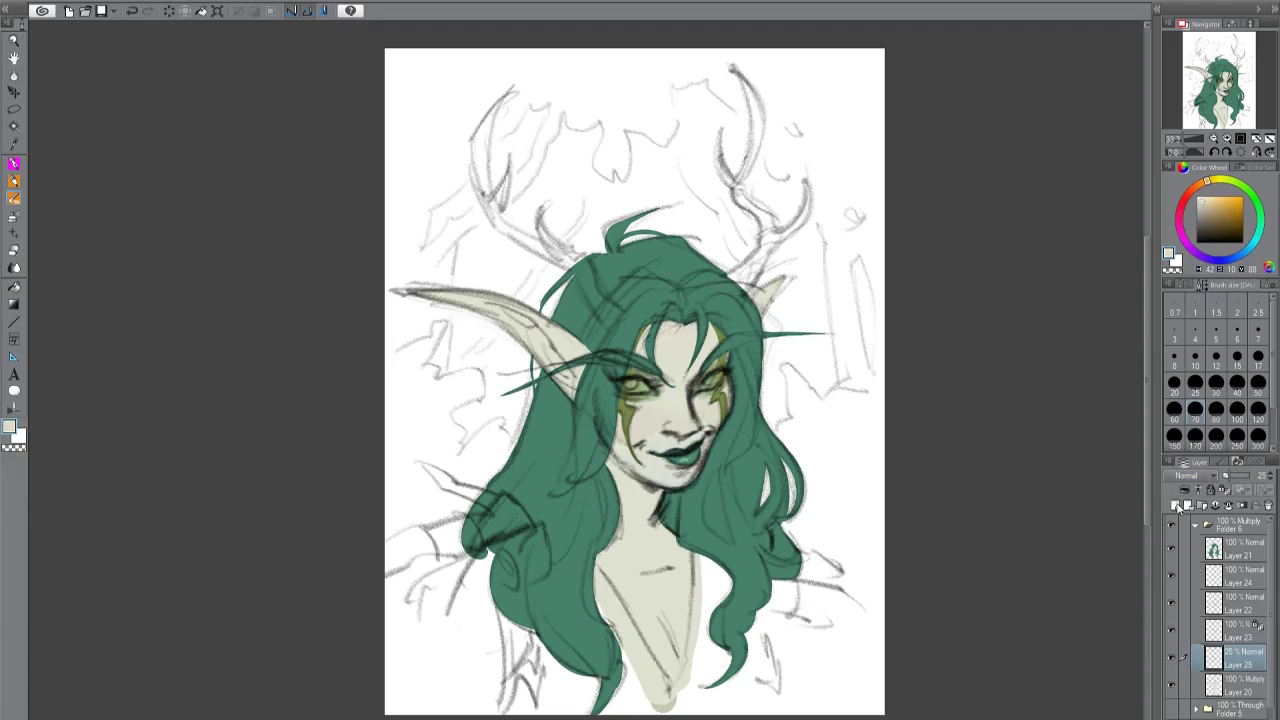
Add a Multiply layer above the soft facial tints, brush pink blush across the cheeks and nose, and set it to 50% opacity.
left_click(1176, 505)
left_click(1183, 201)
left_click_drag(620, 435, 715, 412)
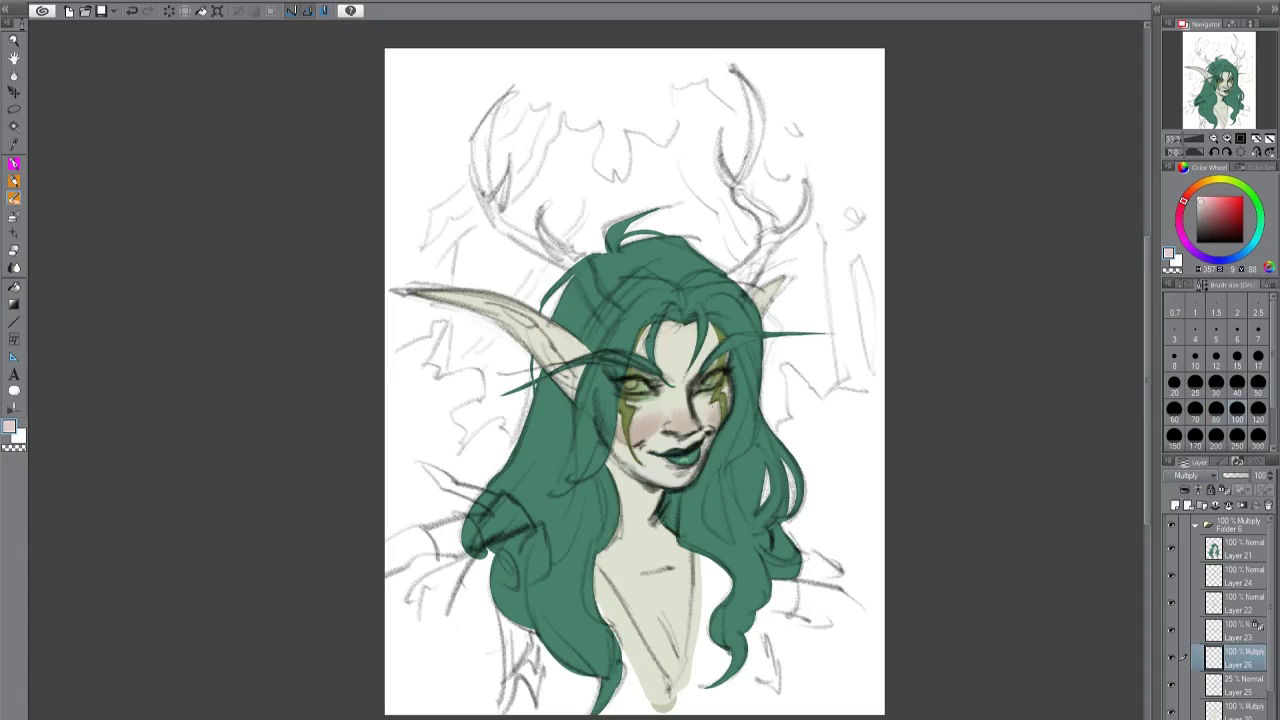
left_click(1205, 206)
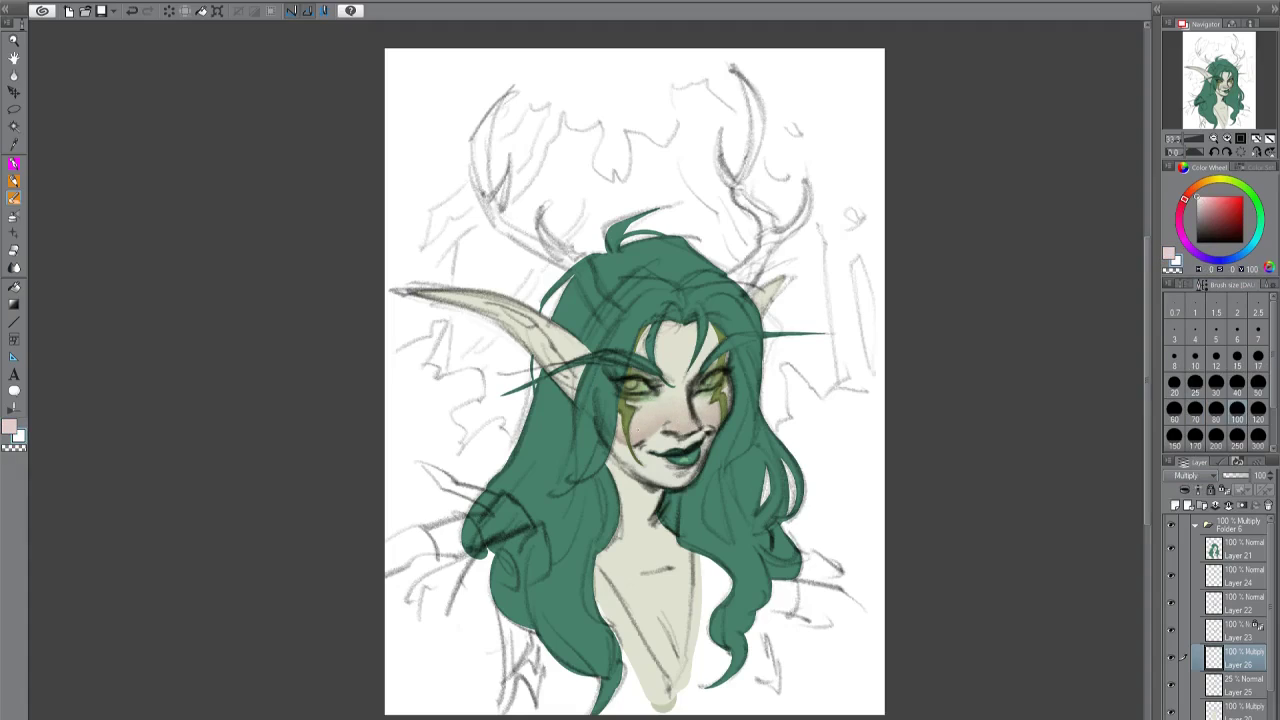
left_click_drag(1240, 475, 1075, 567)
Add a layer above the face colour layers and paint both eyes muted grey-blue.
left_click(1214, 580)
left_click(1176, 505)
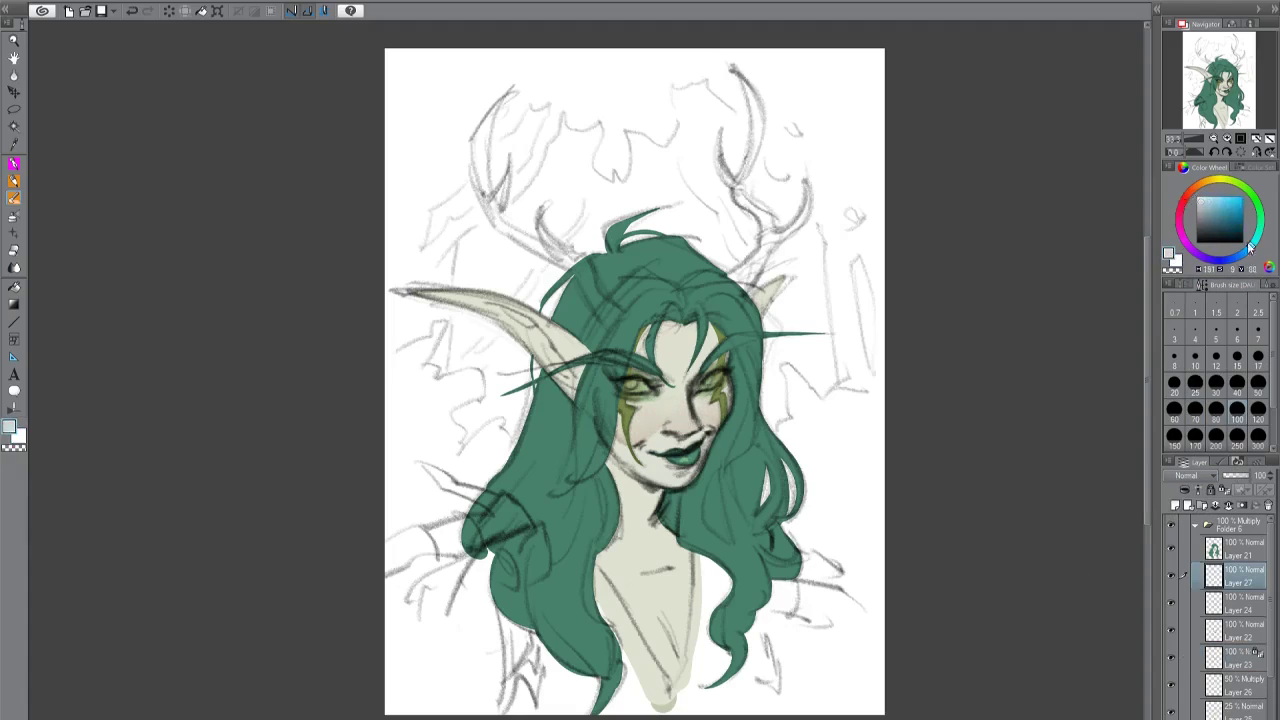
left_click(1203, 217)
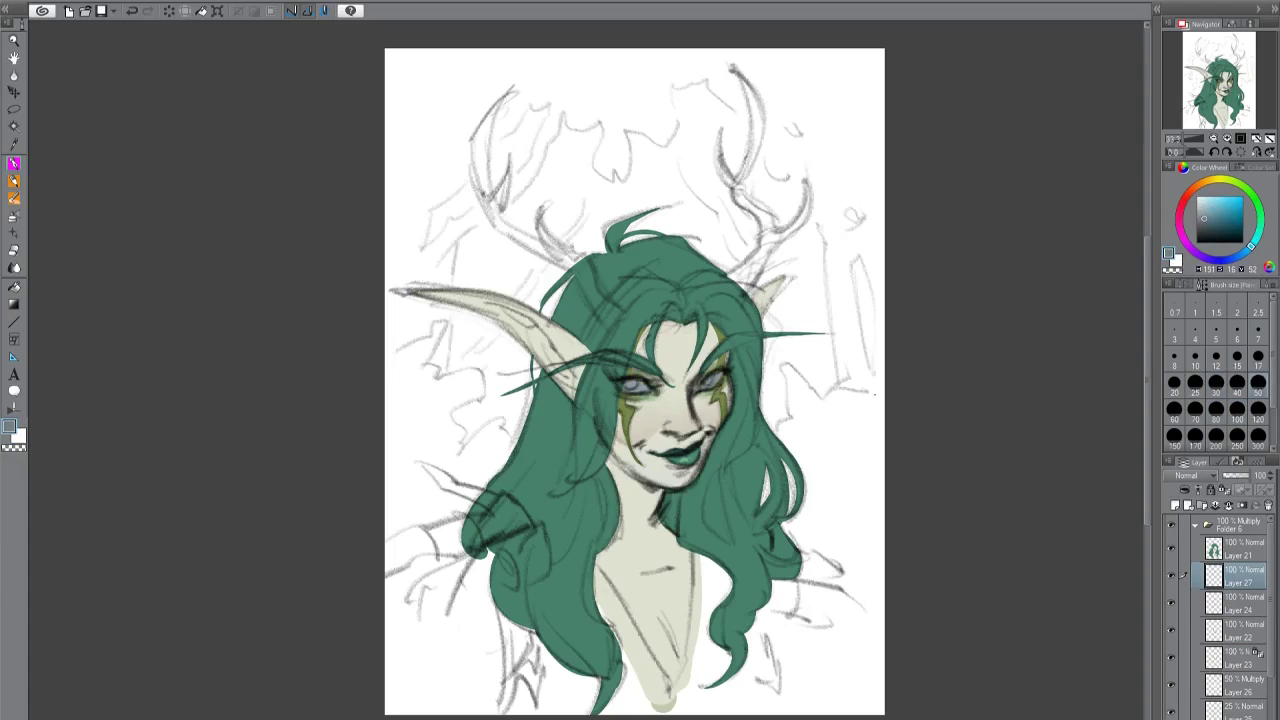
Add two Add (Glow) layers above the eye colour, set the first to 75% opacity, and paint bright glowing highlights in the eyes.
left_click(1176, 505)
left_click(1190, 475)
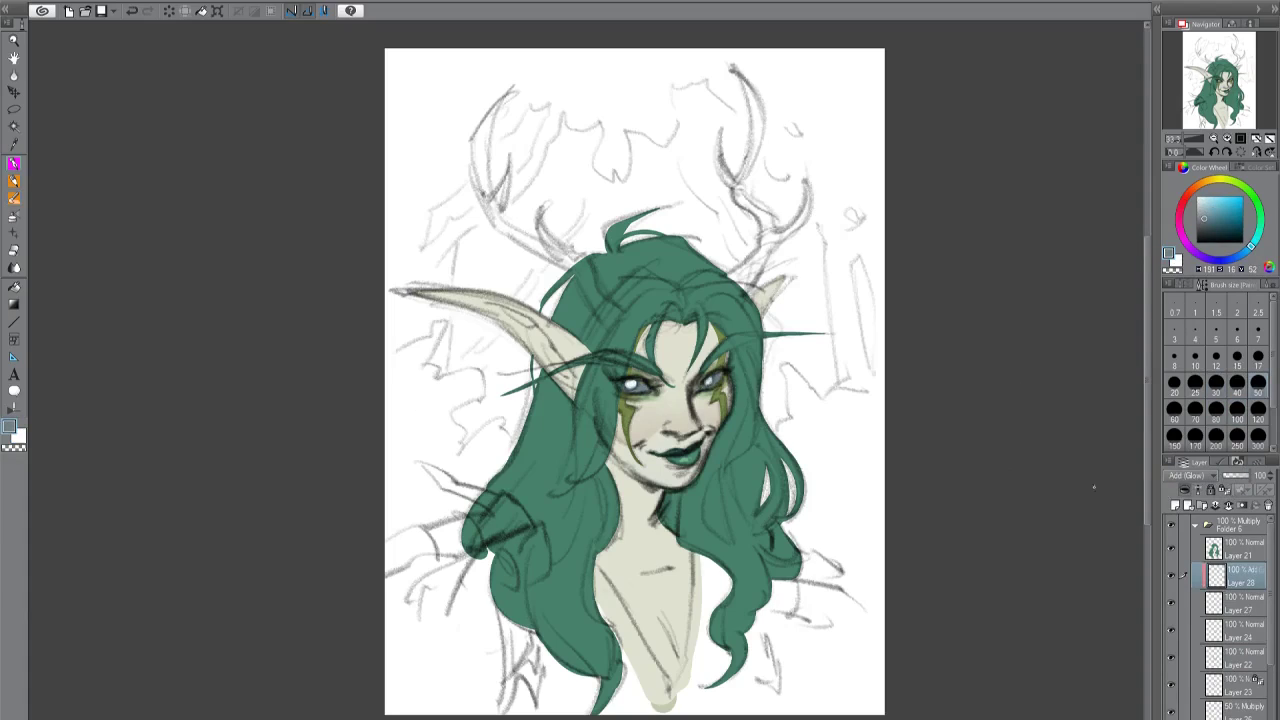
left_click_drag(1240, 475, 1200, 475)
left_click(1176, 505)
left_click(1190, 475)
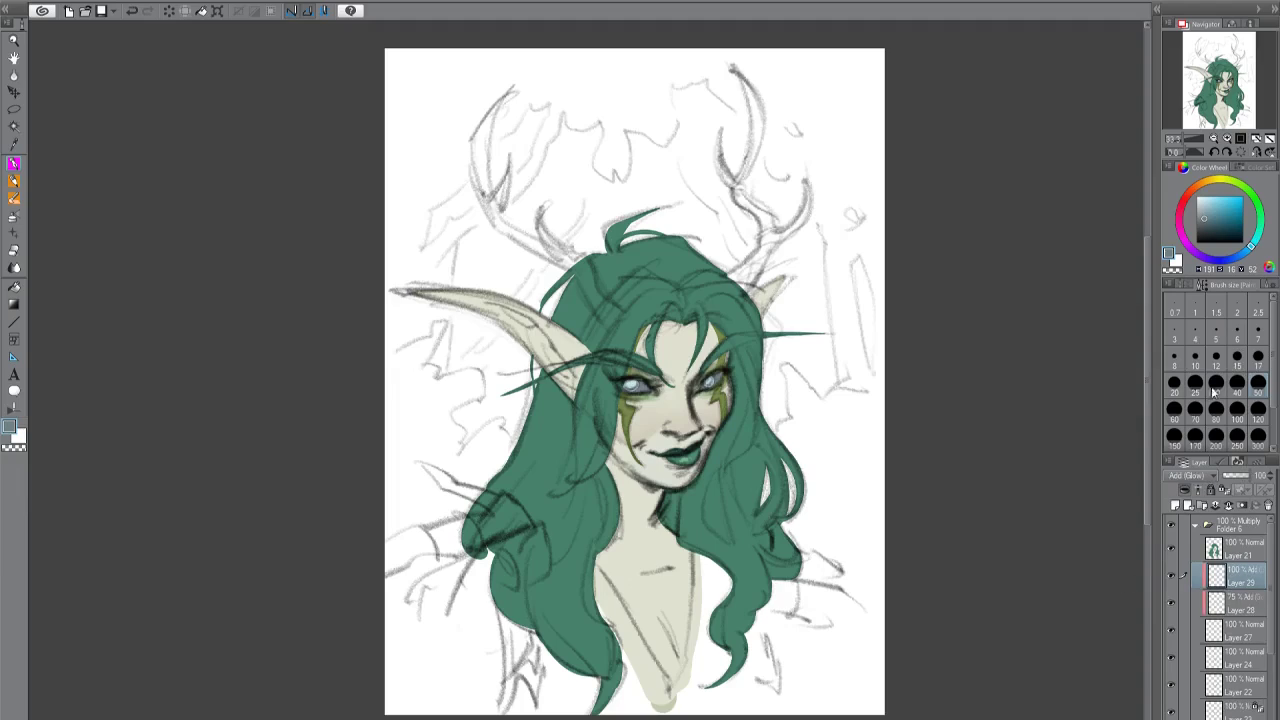
left_click(1196, 384)
Add a layer above the hair and fill both branching antlers with flat muted brown, flipping the canvas as needed.
left_click(1240, 548)
left_click(1176, 505)
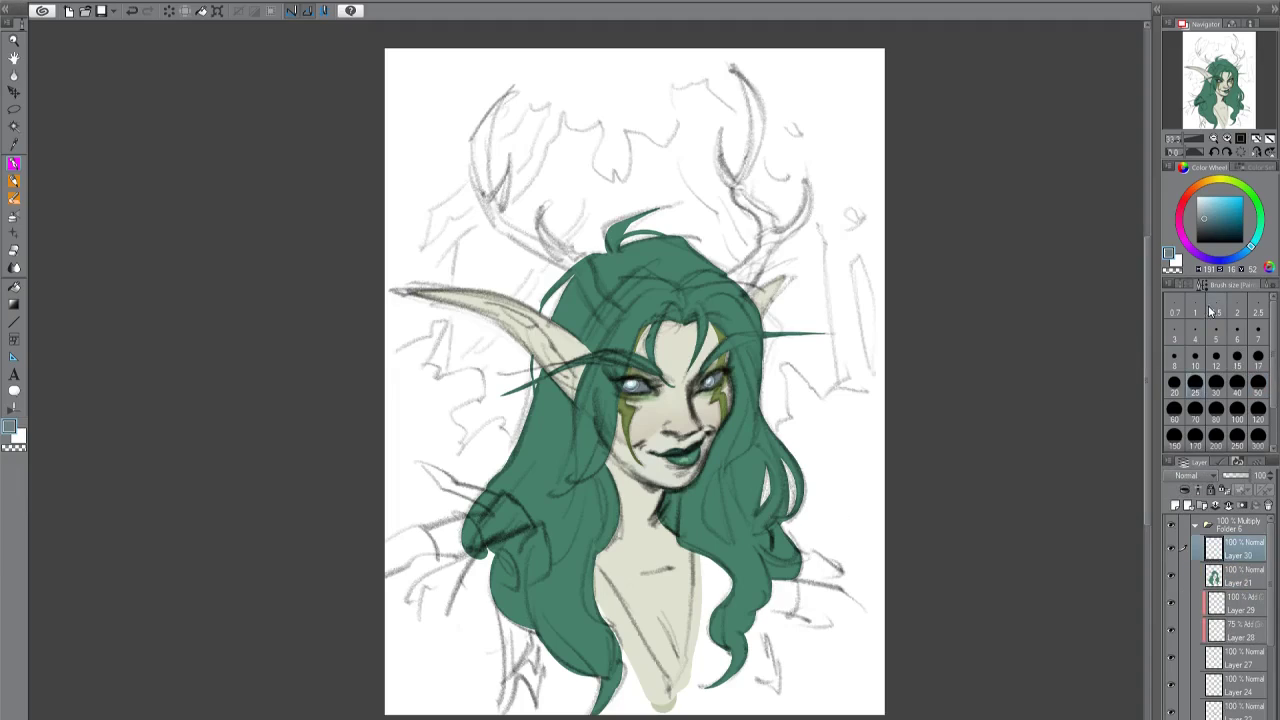
left_click(1210, 181)
left_click(1210, 216)
left_click(1216, 409)
left_click_drag(738, 70, 750, 275)
key("h")
left_click_drag(580, 300, 630, 210)
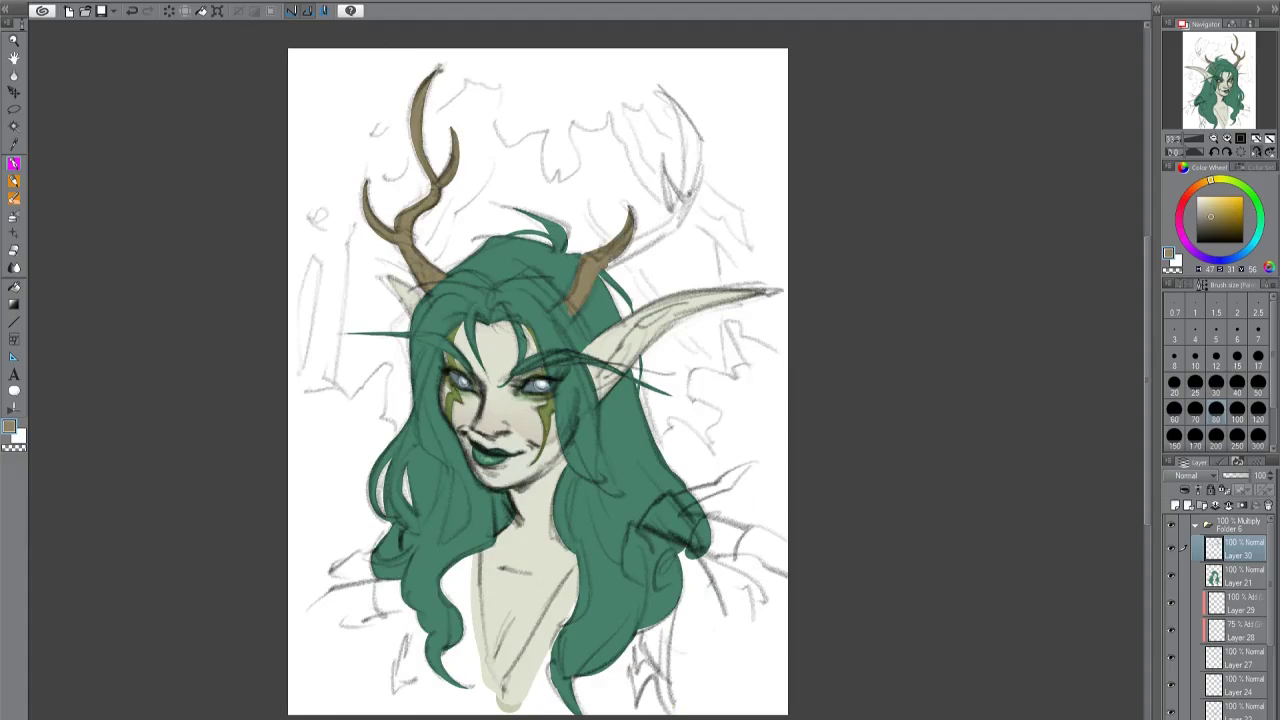
left_click_drag(610, 265, 680, 220)
mouse_move(688, 220)
left_mouse_down()
mouse_move(670, 95)
mouse_move(664, 208)
left_mouse_up()
key("h")
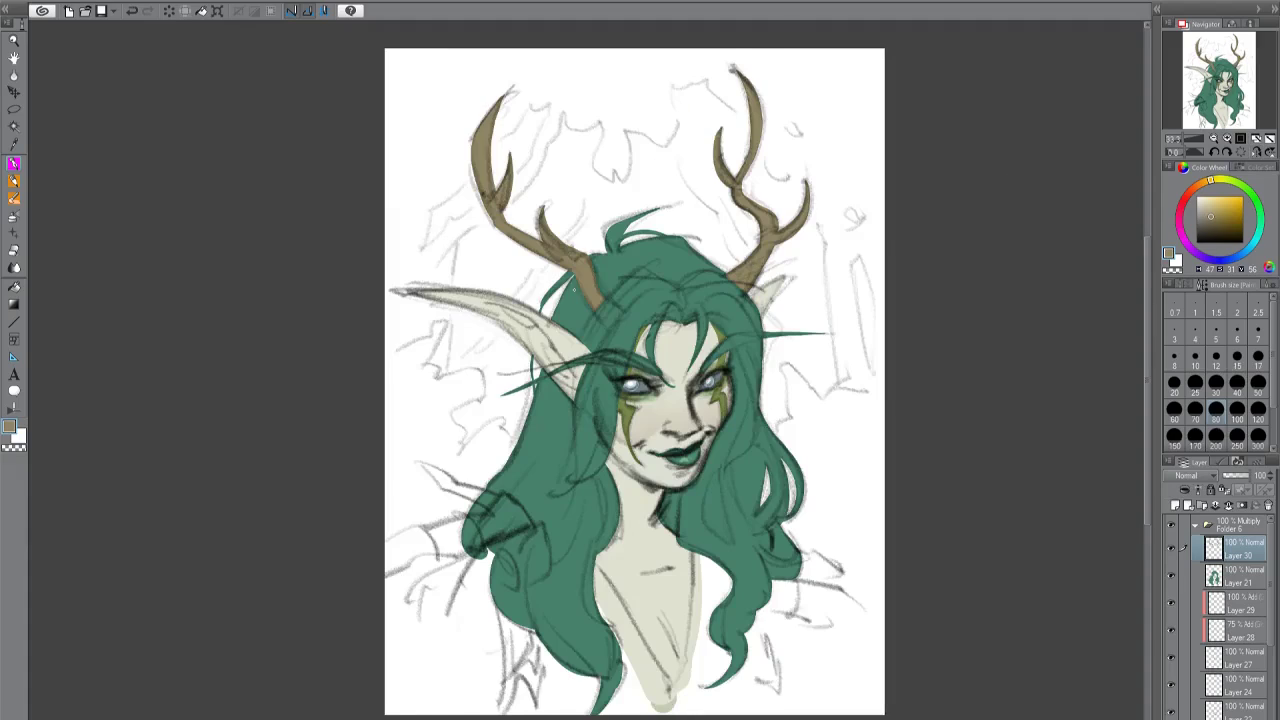
Fill the branch-like shoulder pieces on both sides with the same muted brown.
mouse_move(422, 464)
left_mouse_down()
mouse_move(505, 505)
mouse_move(386, 562)
left_mouse_up()
mouse_move(548, 540)
left_mouse_down()
mouse_move(388, 632)
mouse_move(535, 555)
left_mouse_up()
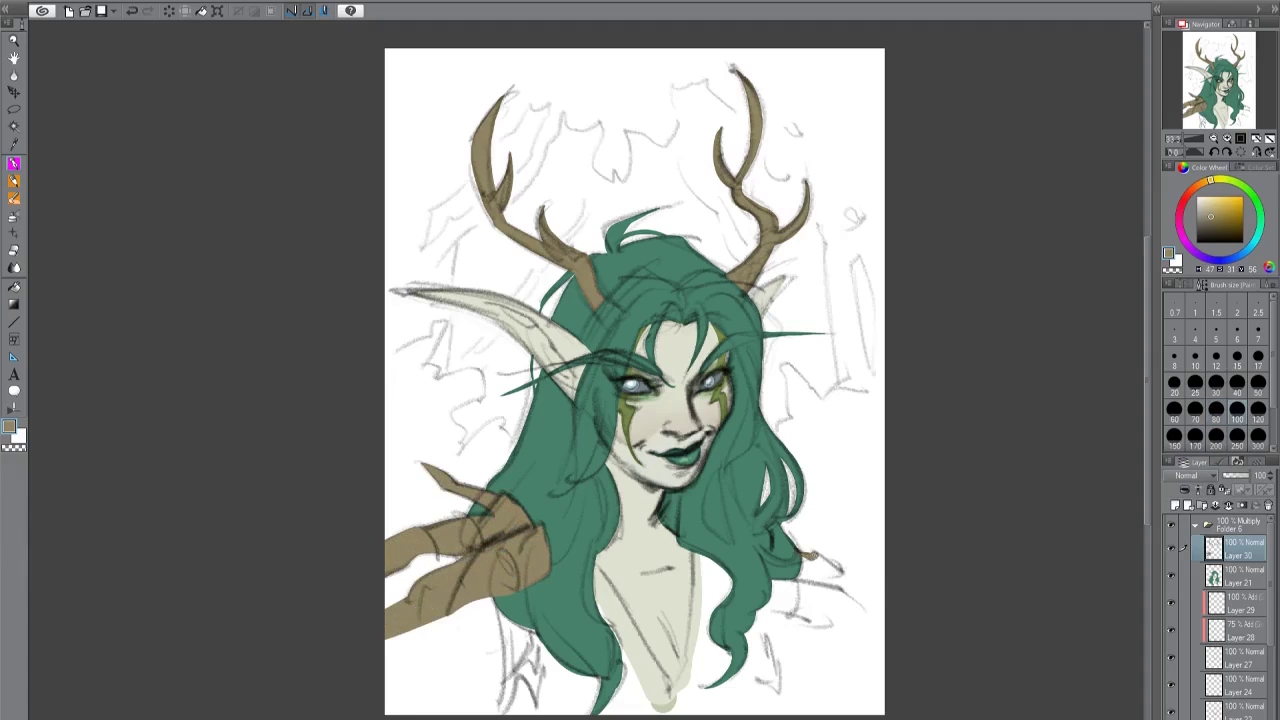
left_click_drag(884, 566, 766, 584)
mouse_move(884, 626)
left_mouse_down()
mouse_move(758, 600)
mouse_move(884, 600)
left_mouse_up()
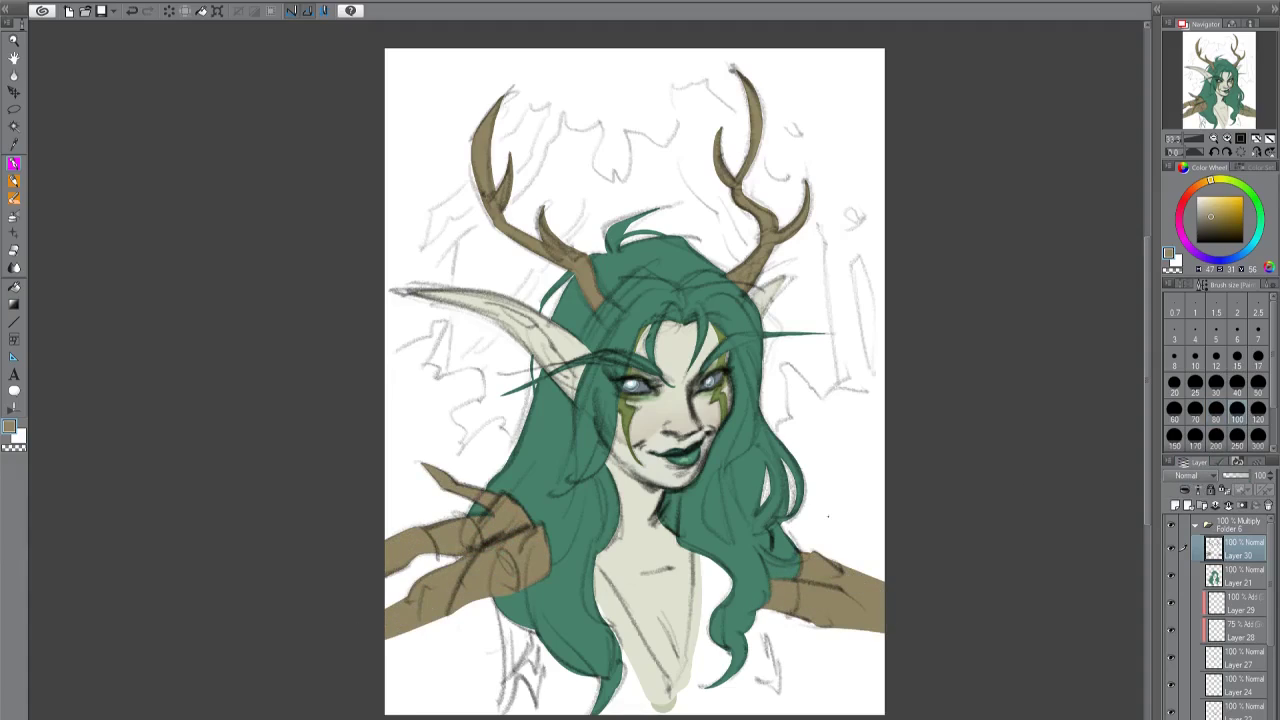
Add a layer beneath the brown antlers and shoulder pieces and fill the cloak sleeves on both sides with flat blue-grey.
key("ctrl+shift+n")
left_click(1248, 252)
left_click(1203, 219)
left_click_drag(392, 560, 540, 700)
left_click_drag(392, 625, 535, 705)
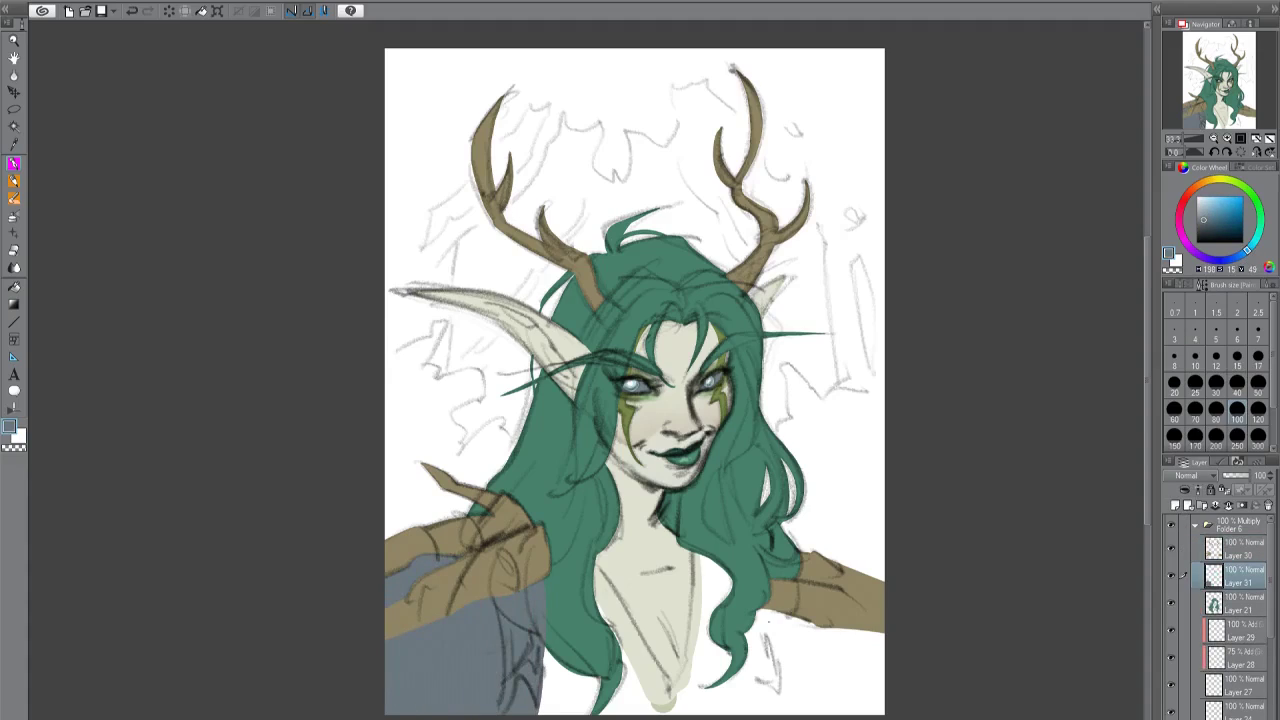
mouse_move(766, 612)
left_mouse_down()
mouse_move(752, 690)
mouse_move(880, 650)
mouse_move(860, 712)
left_mouse_up()
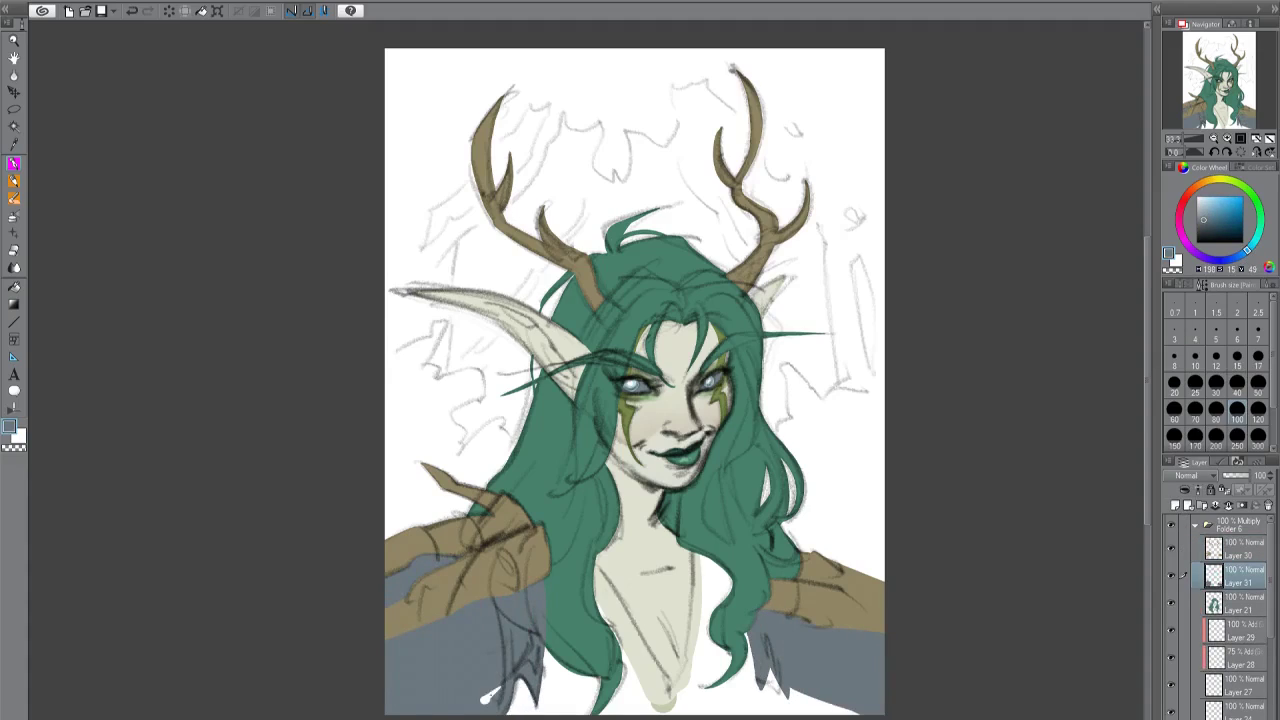
Add a layer beneath the hair and fill the V-neck garment across both sides of the chest with dark navy.
left_click(1240, 630)
key("ctrl+shift+n")
left_click(1207, 231)
mouse_move(597, 565)
left_mouse_down()
mouse_move(640, 700)
mouse_move(472, 710)
left_mouse_up()
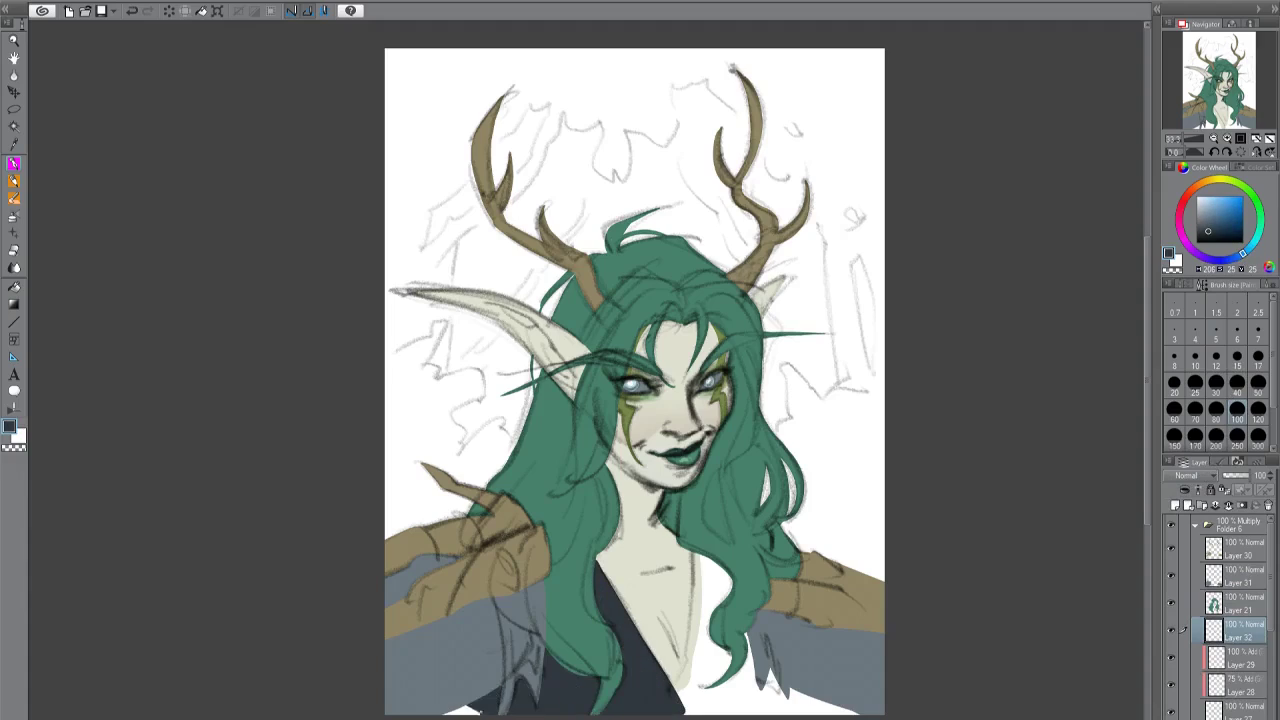
mouse_move(690, 560)
left_mouse_down()
mouse_move(725, 705)
mouse_move(860, 700)
left_mouse_up()
Fill a new layer at the bottom of the colour folder with muted maroon and try erasing it over the skin.
left_click(1240, 548)
key("ctrl+shift+n")
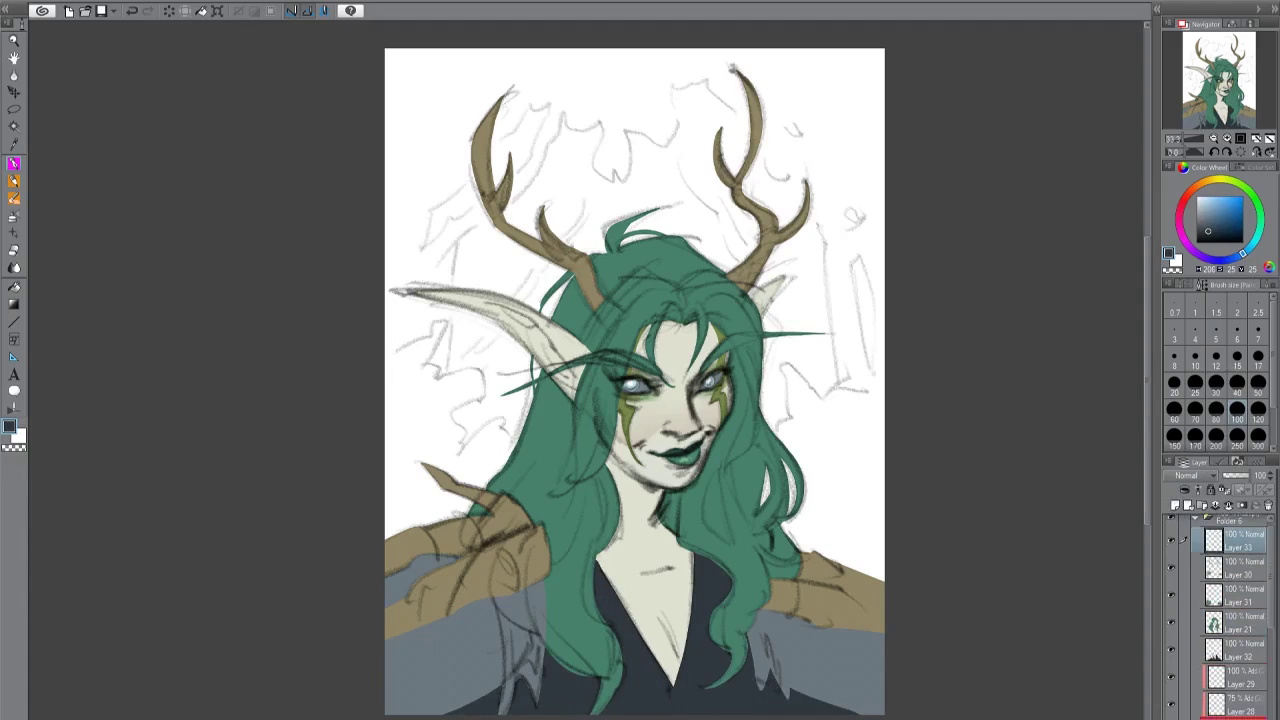
left_click_drag(1240, 541, 1240, 655)
left_click(1180, 213)
left_click(1214, 222)
key("alt+BackSpace")
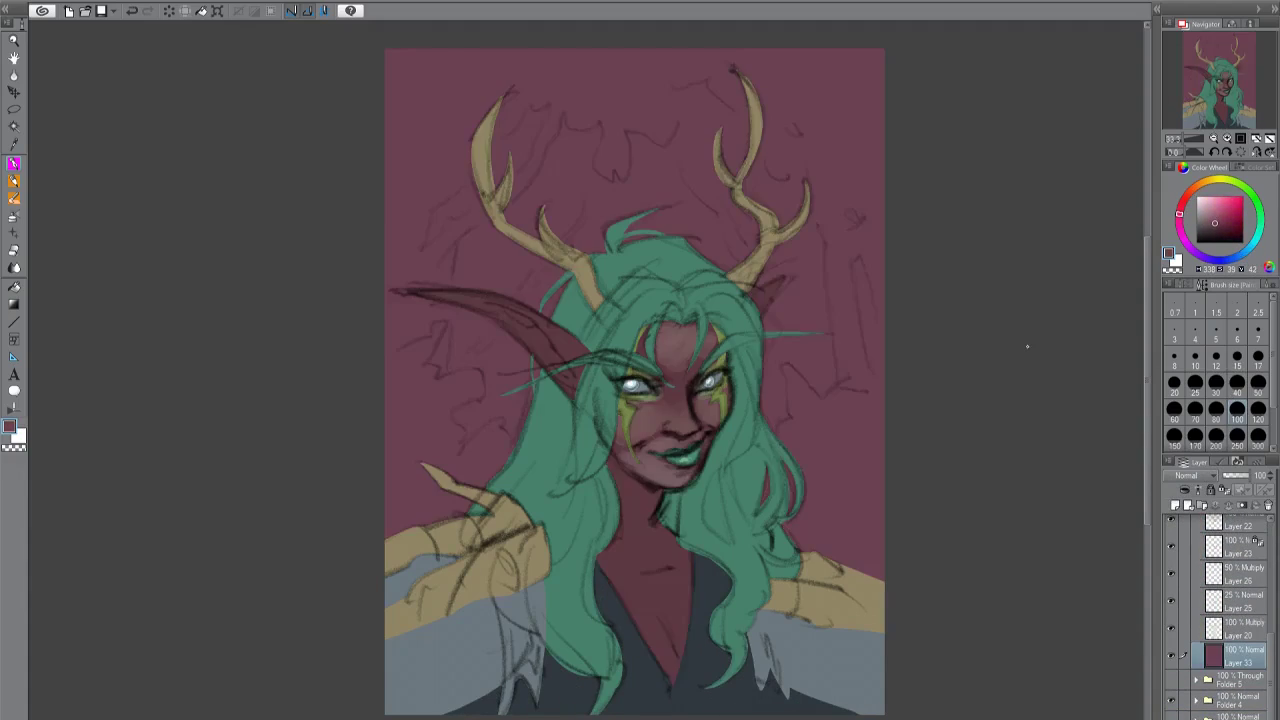
key("Delete")
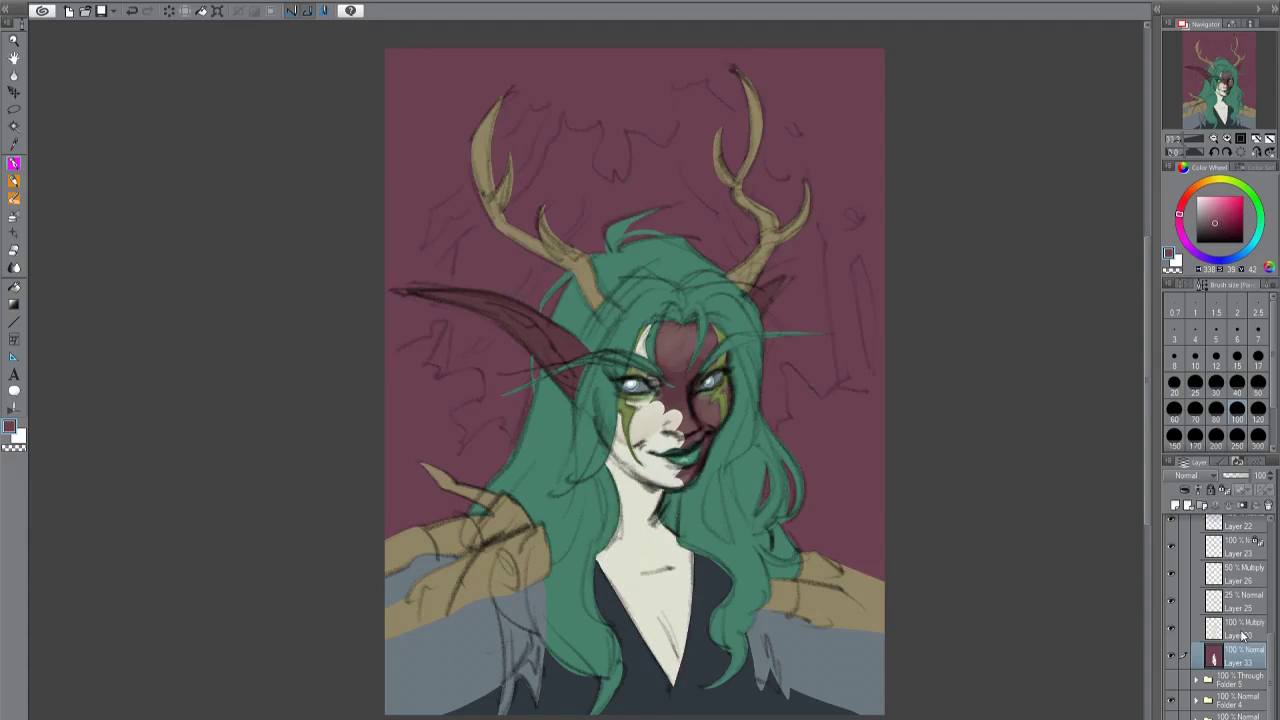
Set the skin layer to Normal and fill the forest openings with orange on a new layer above the maroon, leaving thin maroon branches.
left_click(1175, 506)
left_click(1186, 192)
left_click(1219, 205)
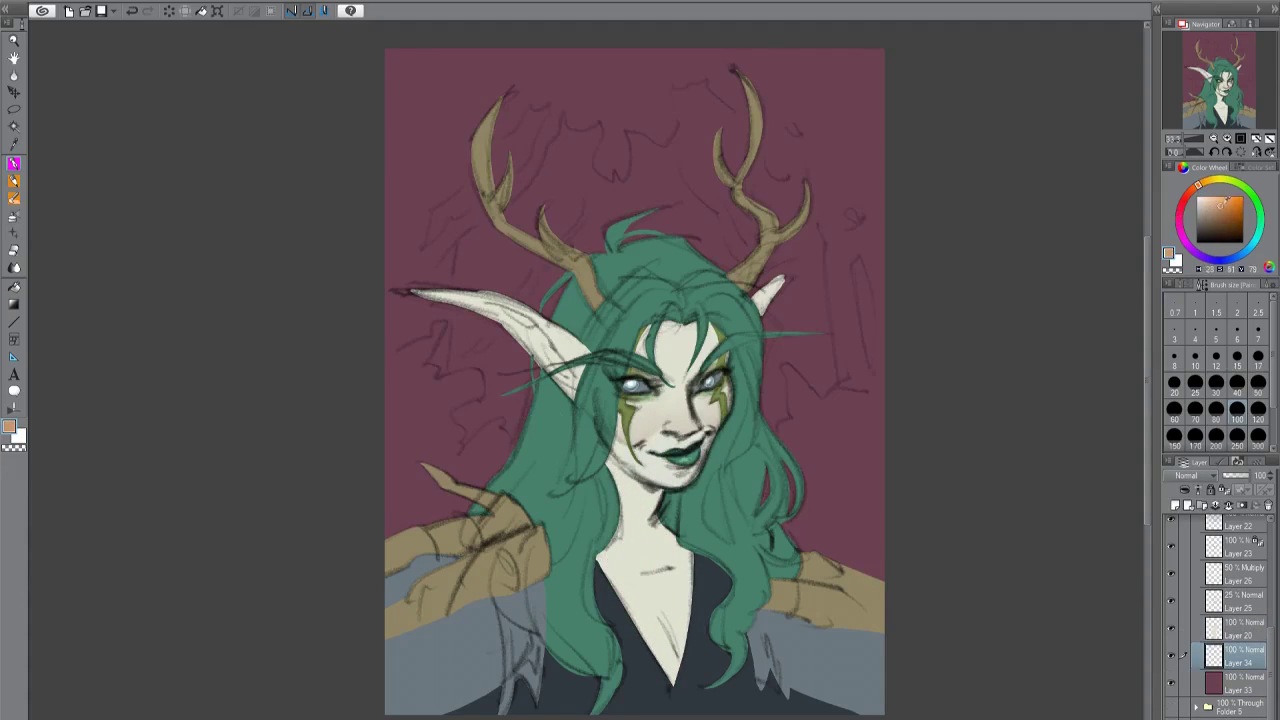
mouse_move(602, 186)
left_mouse_down()
mouse_move(540, 295)
mouse_move(440, 372)
mouse_move(505, 435)
mouse_move(520, 360)
left_mouse_up()
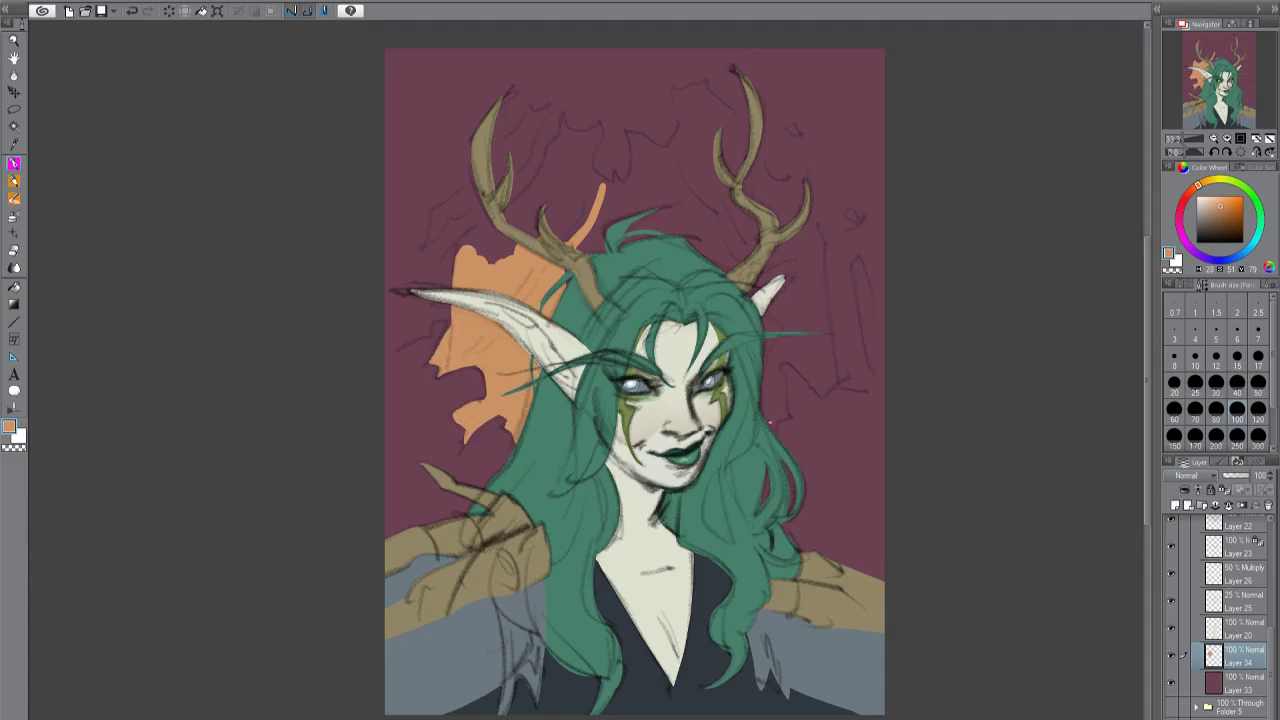
mouse_move(775, 430)
left_mouse_down()
mouse_move(830, 350)
mouse_move(760, 230)
left_mouse_up()
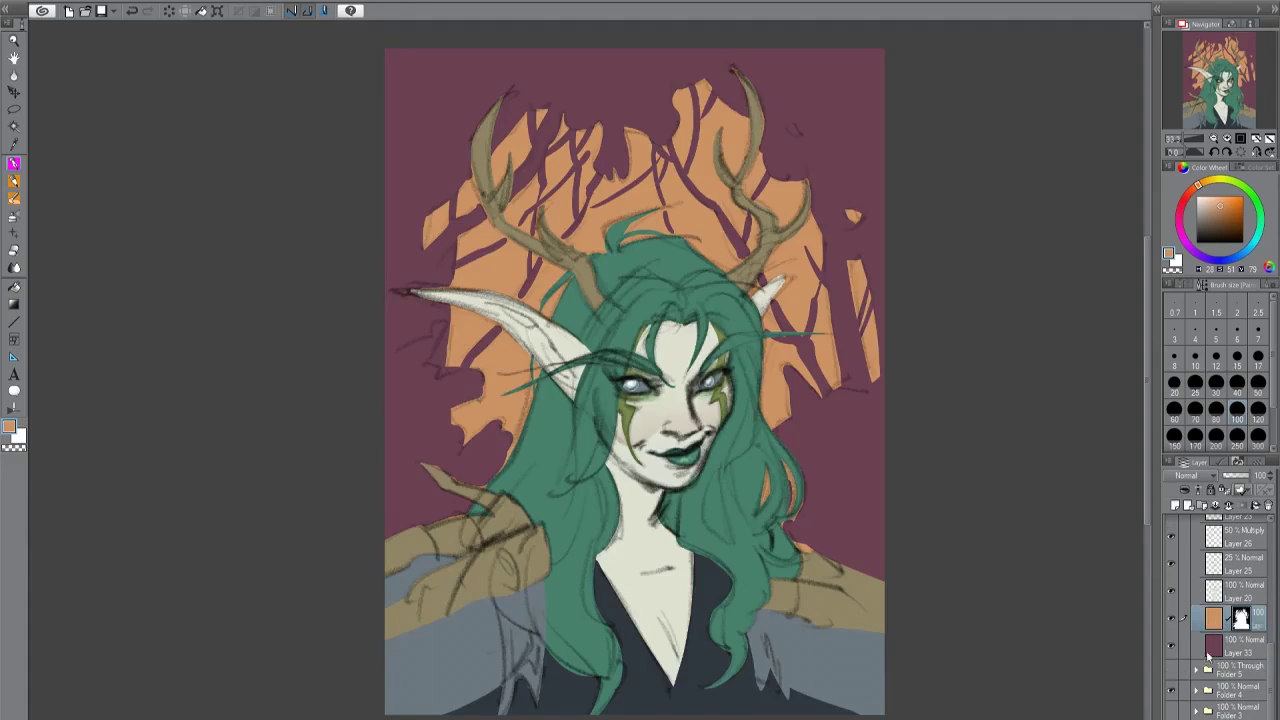
Add an Overlay layer above the orange forest openings and spread a soft pink foreground-to-transparent gradient over the background.
left_click(1175, 506)
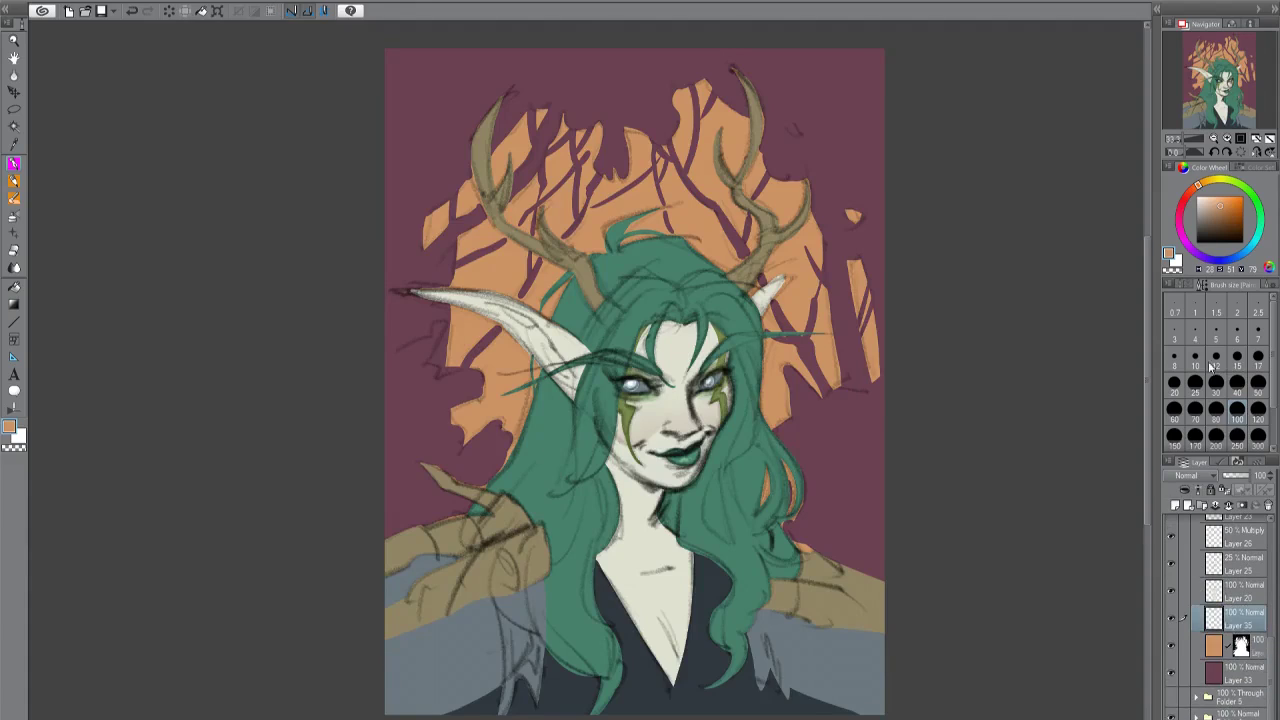
key("ctrl+minus")
left_click_drag(640, 414, 1020, 603)
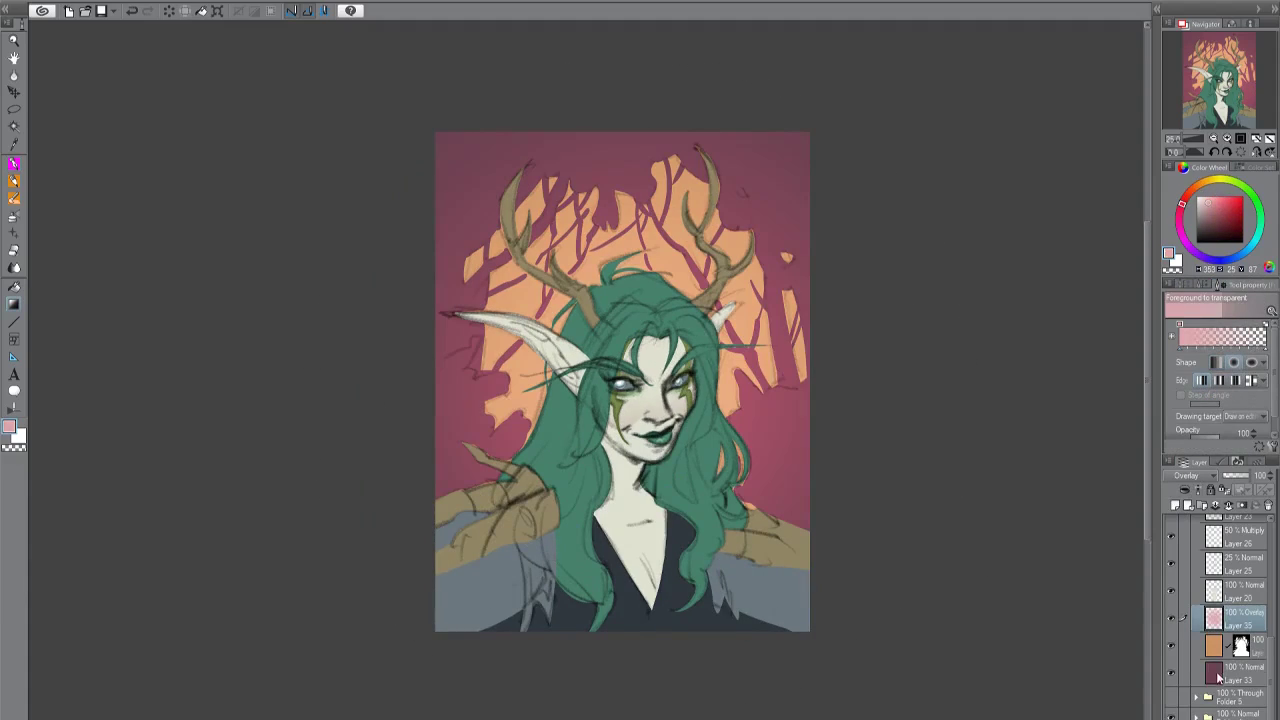
Apply a vertical purple-to-salmon gradient to the background on a new layer and change that layer's blending mode.
left_click(1180, 265)
left_click(1210, 298)
left_click(1213, 207)
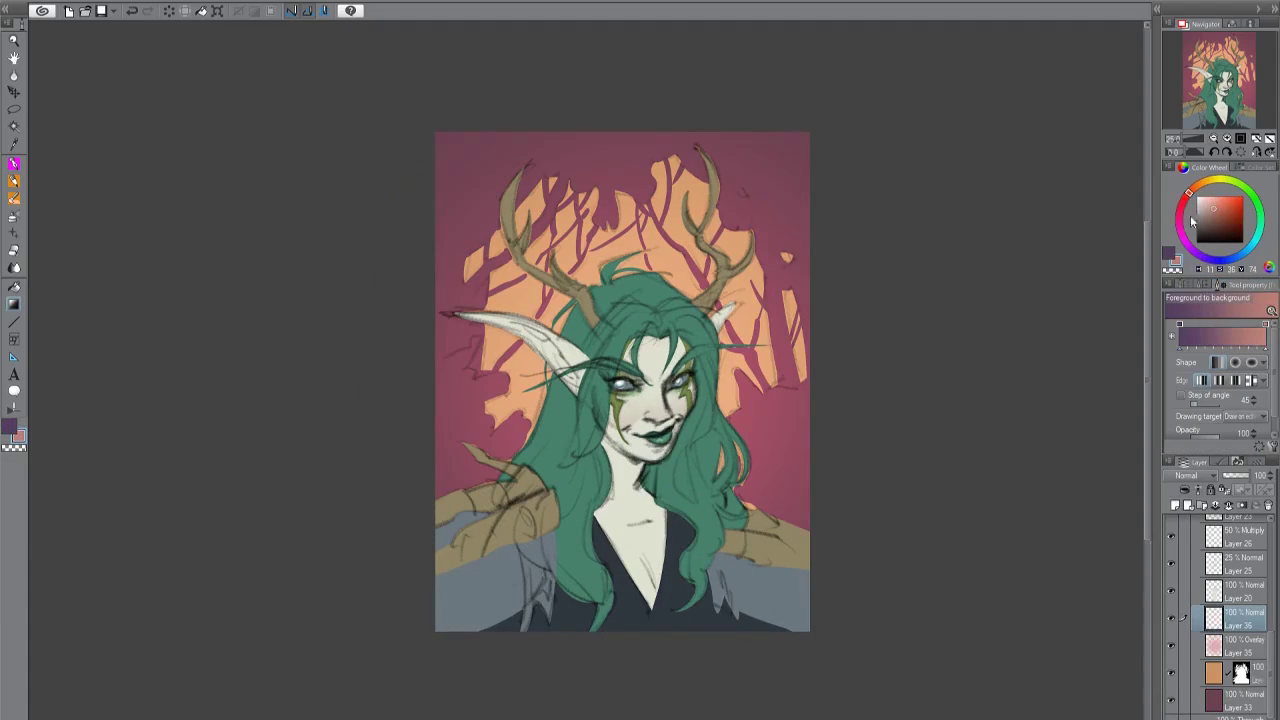
left_click_drag(634, 130, 634, 576)
left_click(1190, 475)
left_click(1224, 558)
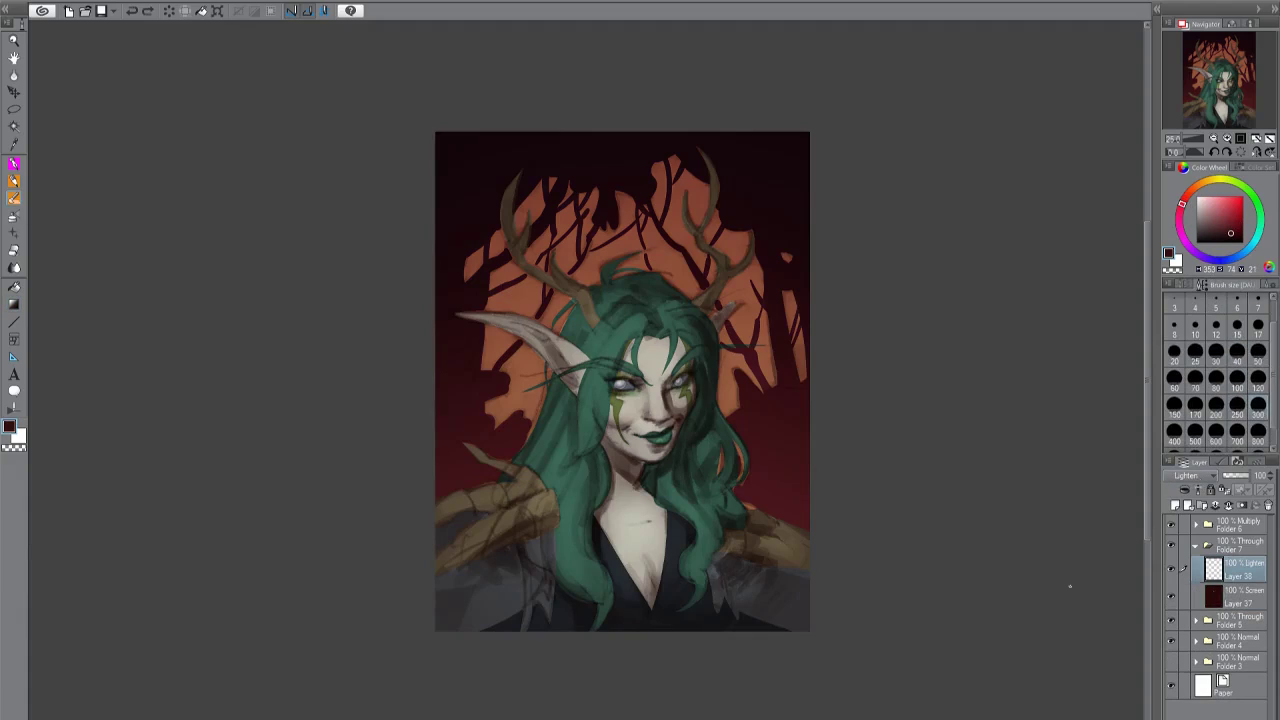
Move the Lighten layer above the Multiply folder, brush dark magenta haze across the forest at size 600, and group the layer.
left_click_drag(1230, 570, 1230, 524)
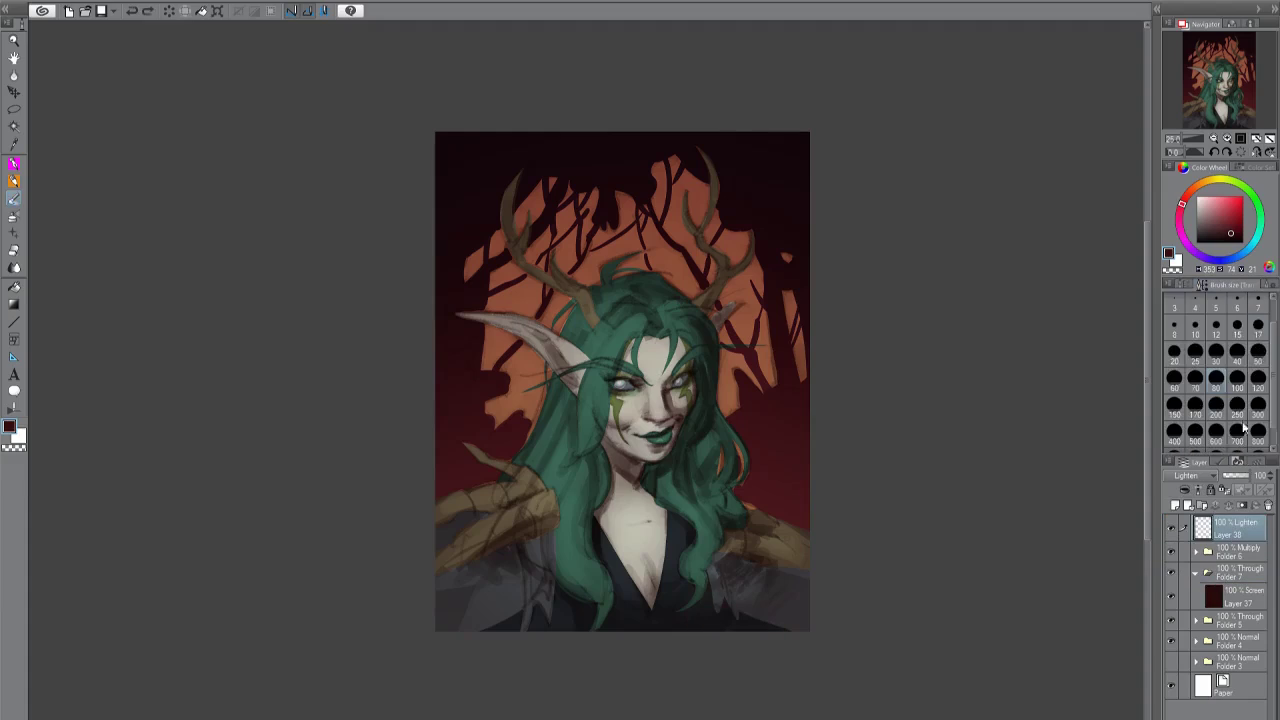
left_click(1216, 430)
left_click(1179, 218)
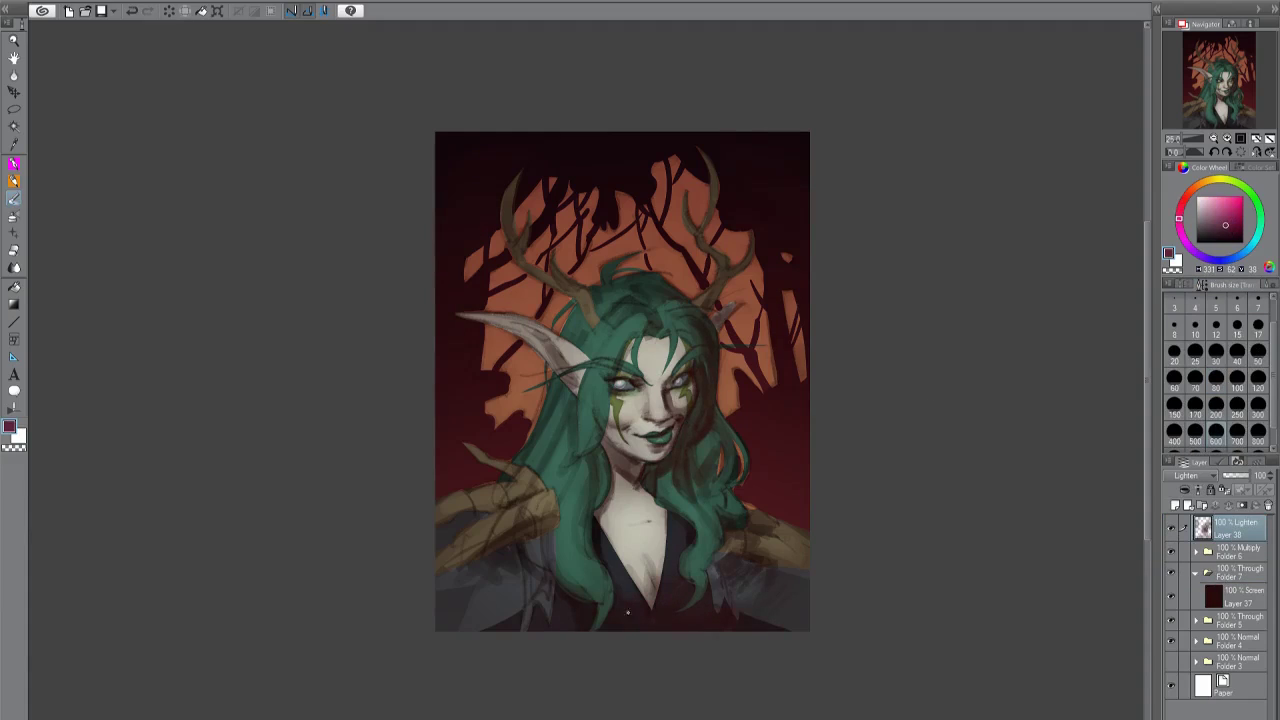
left_click_drag(550, 205, 615, 160)
left_click_drag(722, 208, 732, 222)
left_click_drag(770, 292, 774, 342)
key("ctrl+g")
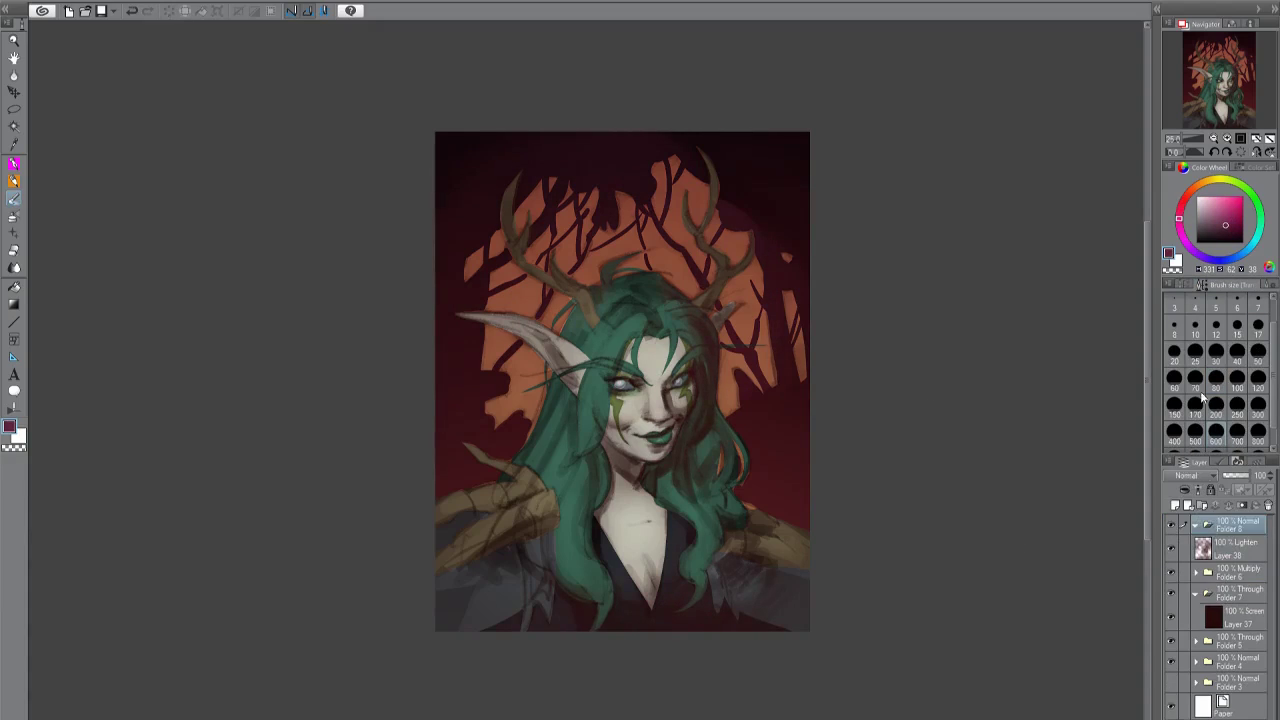
On a new Overlay layer above the Lighten layer, brush pale peach light over the face, chest, antlers and long ear.
key("ctrl+shift+n")
left_click(1186, 476)
left_click(1206, 205)
left_click(1258, 404)
mouse_move(630, 320)
left_mouse_down()
mouse_move(580, 425)
mouse_move(645, 560)
left_mouse_up()
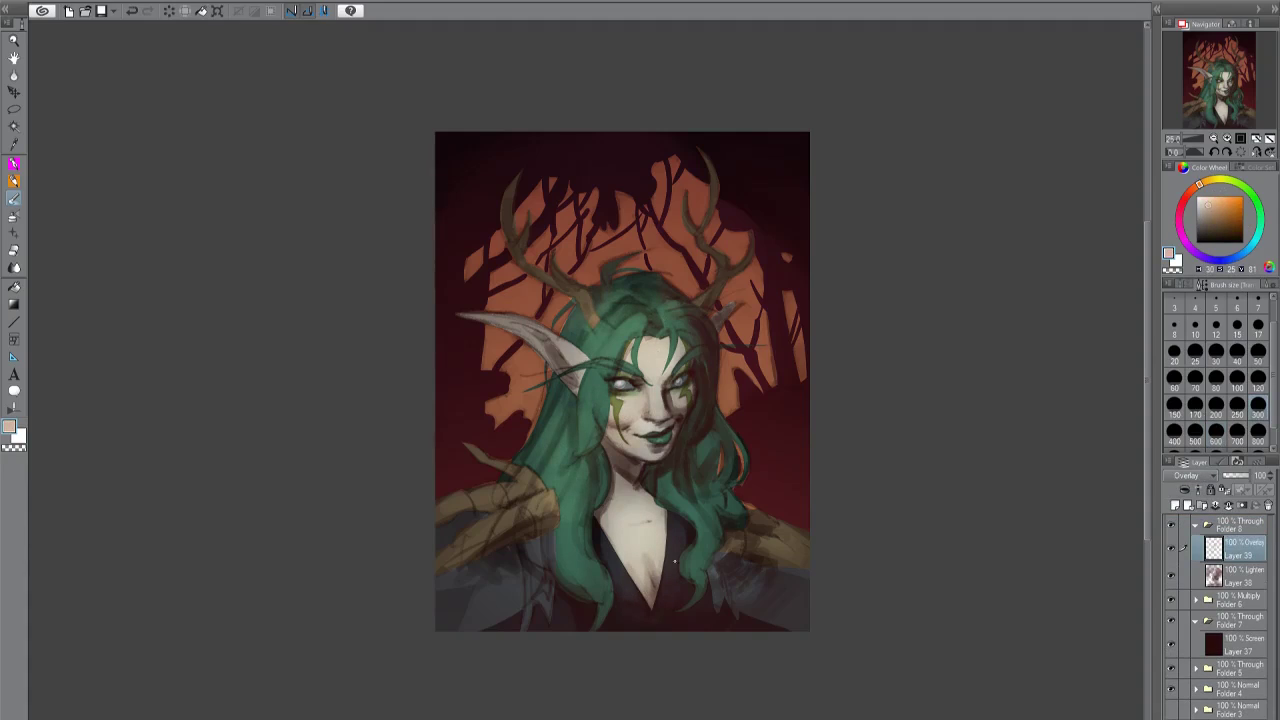
left_click_drag(700, 520, 688, 400)
left_click_drag(510, 250, 510, 192)
left_click_drag(716, 295, 716, 250)
left_click_drag(575, 330, 540, 362)
On another Overlay layer, brush salmon warmth over the face, hair, shoulder piece and chest with large and then smaller brush sizes.
key("ctrl+shift+n")
left_click(1192, 188)
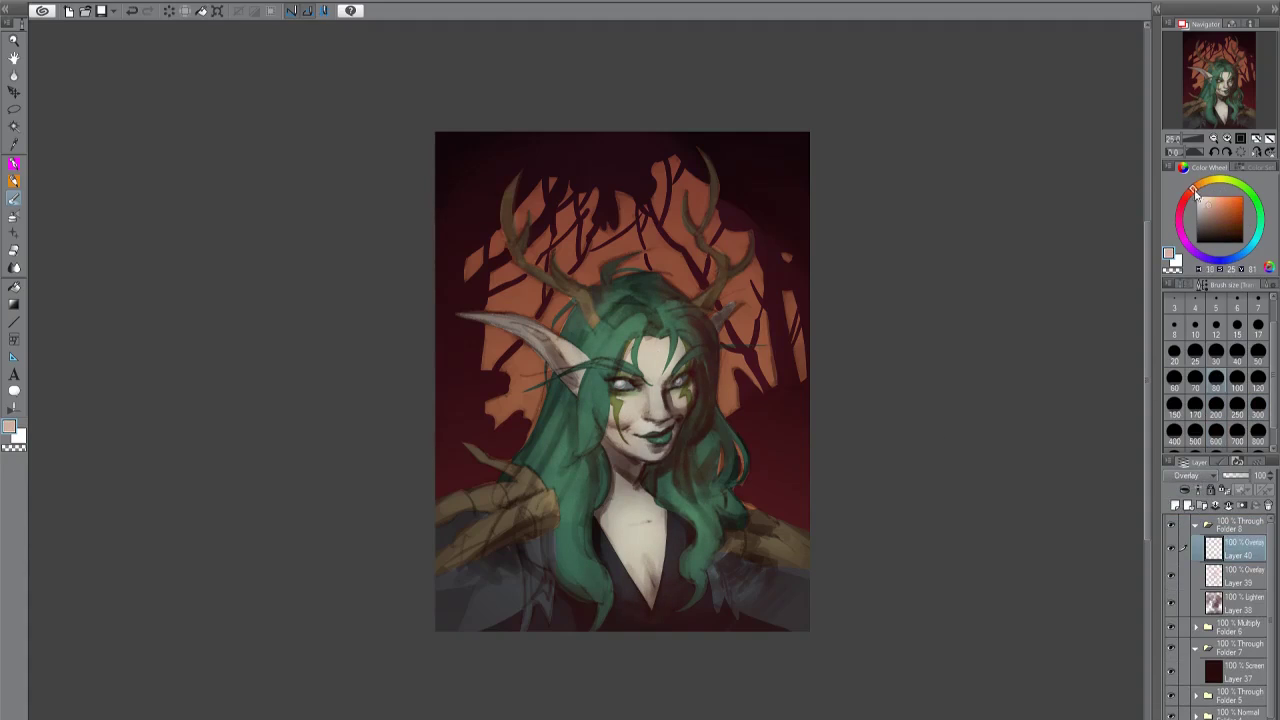
left_click(1237, 404)
left_click_drag(612, 402, 616, 414)
left_click_drag(565, 450, 525, 510)
left_click_drag(665, 305, 615, 352)
left_click_drag(648, 590, 650, 560)
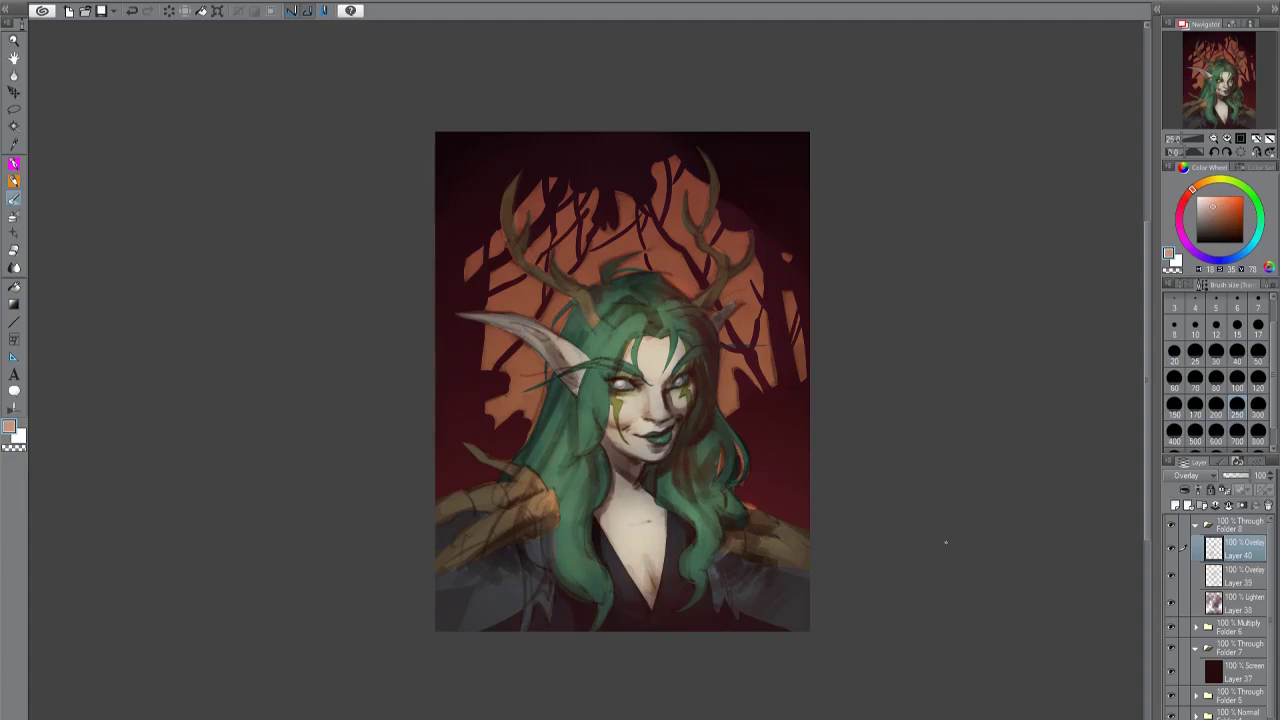
left_click(1237, 378)
left_click_drag(666, 452, 686, 405)
Add a clipped Normal layer above the dark red Screen layer and paint dark blue and purple into the shadows at size 200.
left_click(1220, 678)
key("ctrl+shift+n")
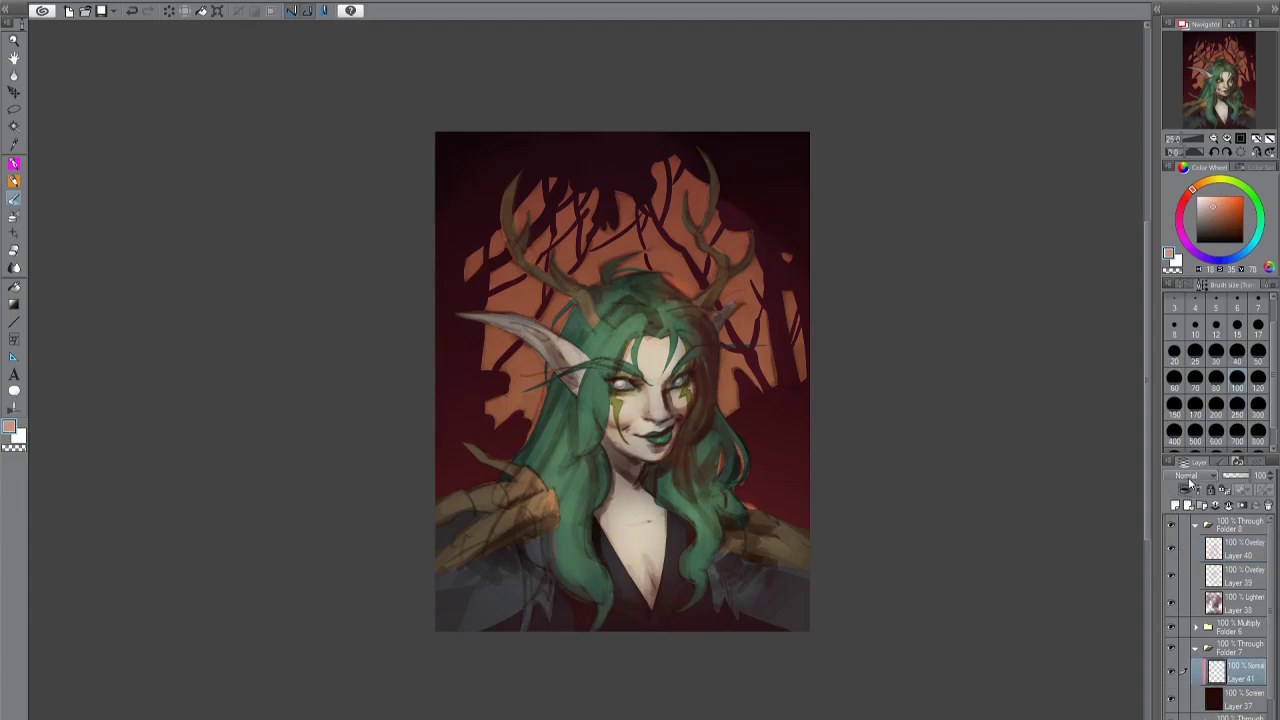
left_click(1214, 259)
left_click(1231, 231)
left_click(1217, 406)
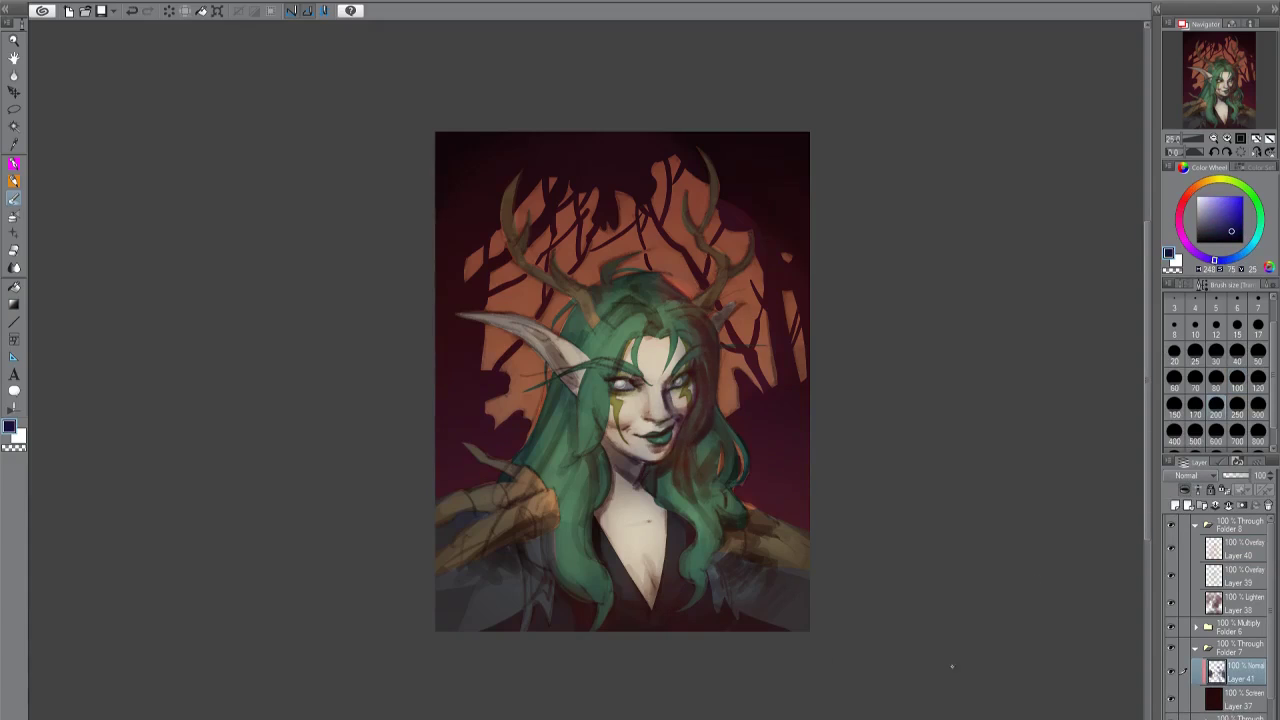
left_click(1196, 253)
left_click(1229, 225)
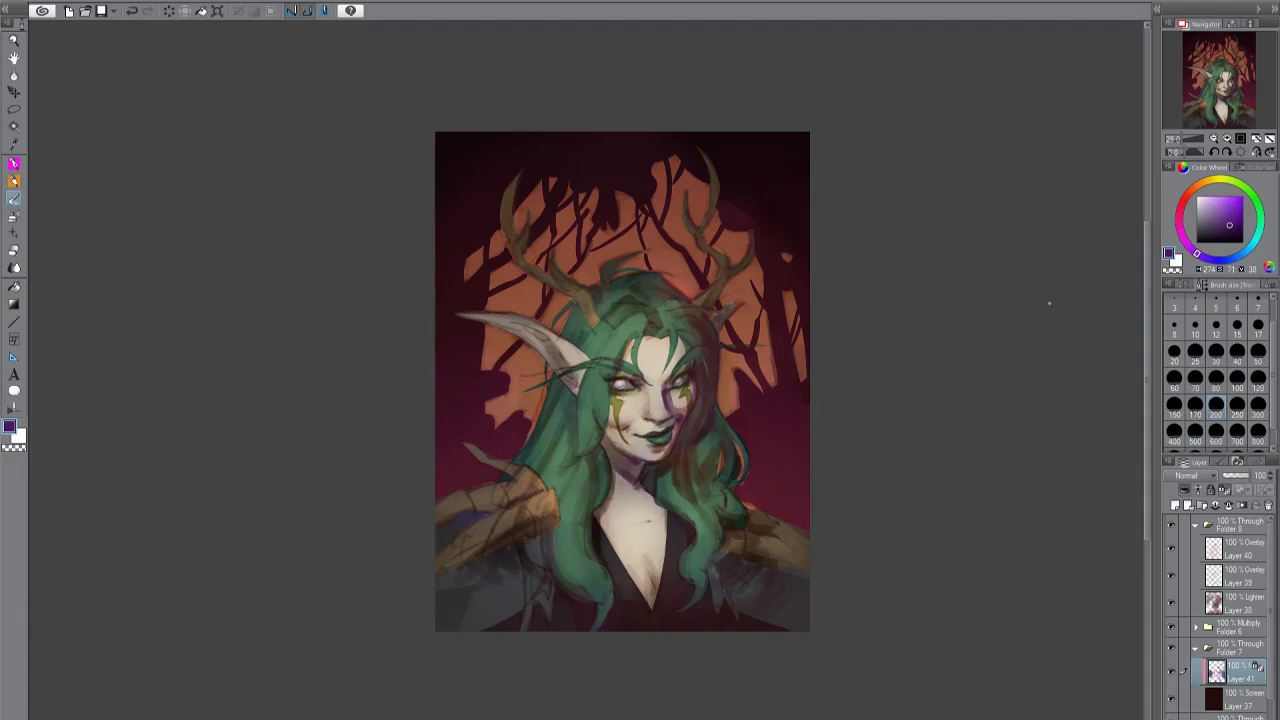
Add a clipped Overlay layer above the blue and purple shadows and apply a light purple foreground-to-transparent gradient.
left_click(1176, 506)
key("g")
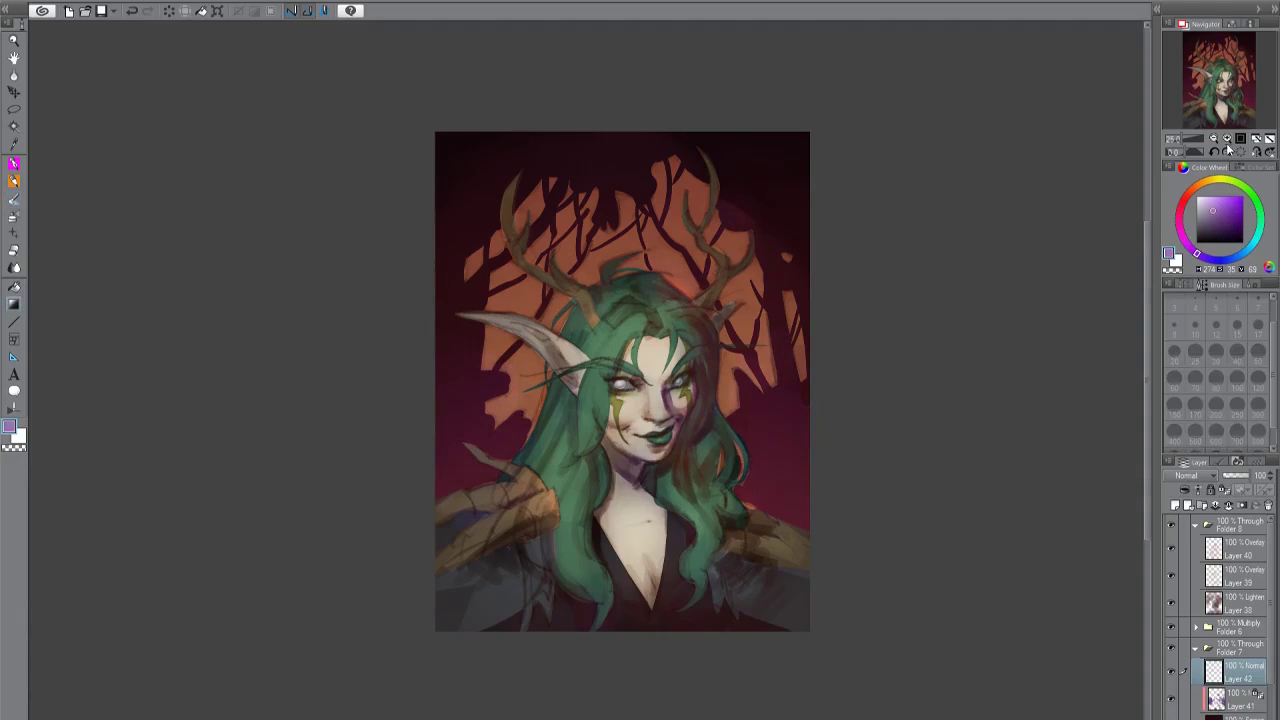
scroll(789, 503, "down", 3)
key("ctrl+0")
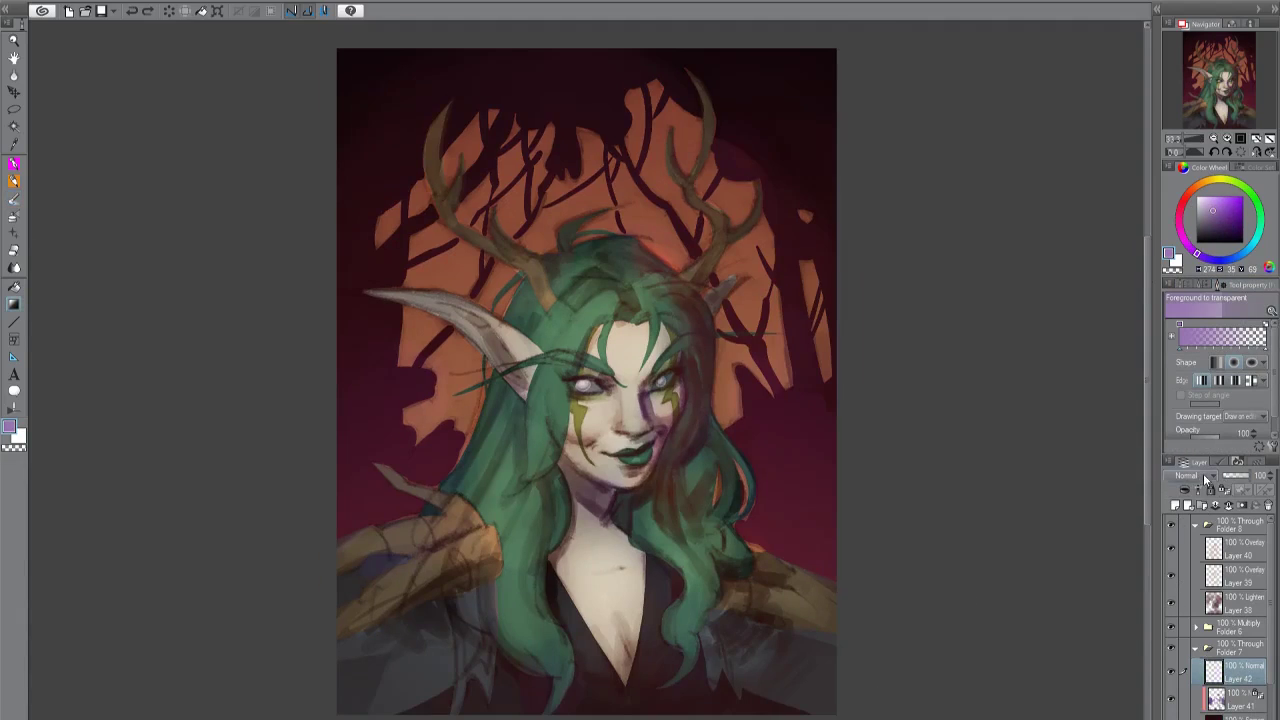
key("ctrl+minus")
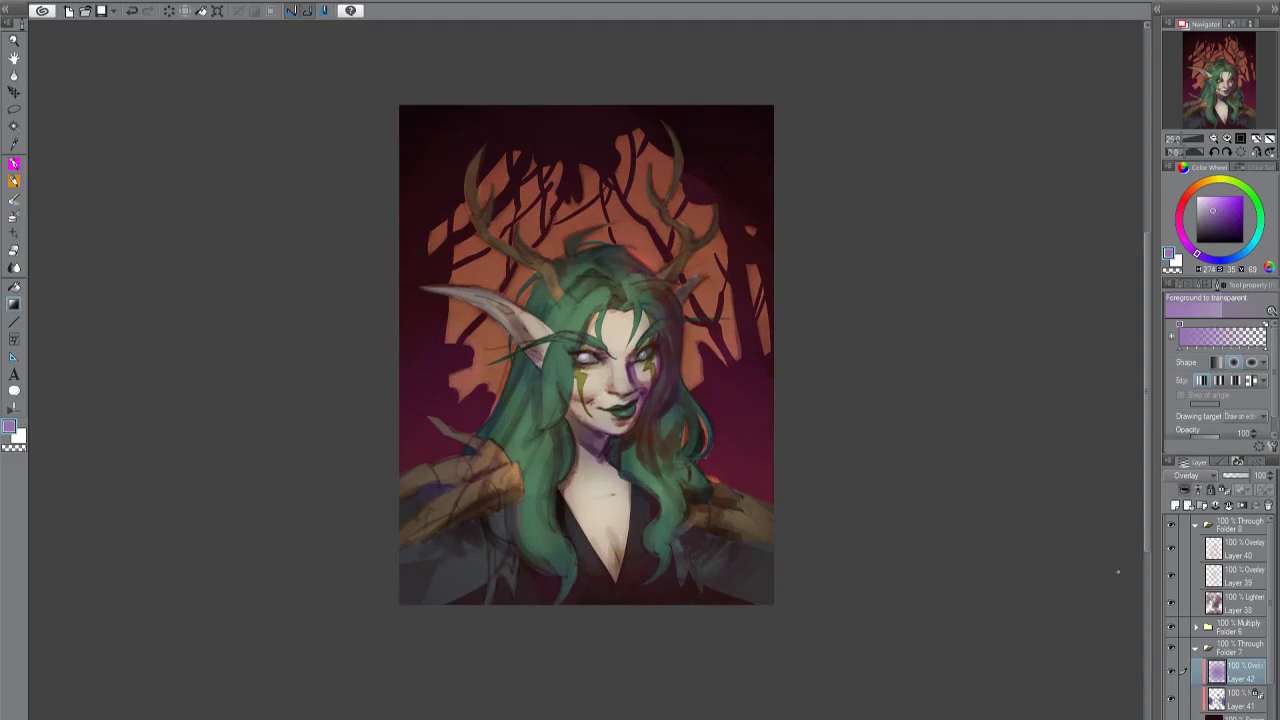
Add an Overlay layer for blue colour accents in the top folder and move it beneath the other two Overlay layers.
left_click(1194, 648)
left_click(1240, 548)
left_click(1176, 506)
left_click(1180, 224)
key("b")
key("alt+shift+o")
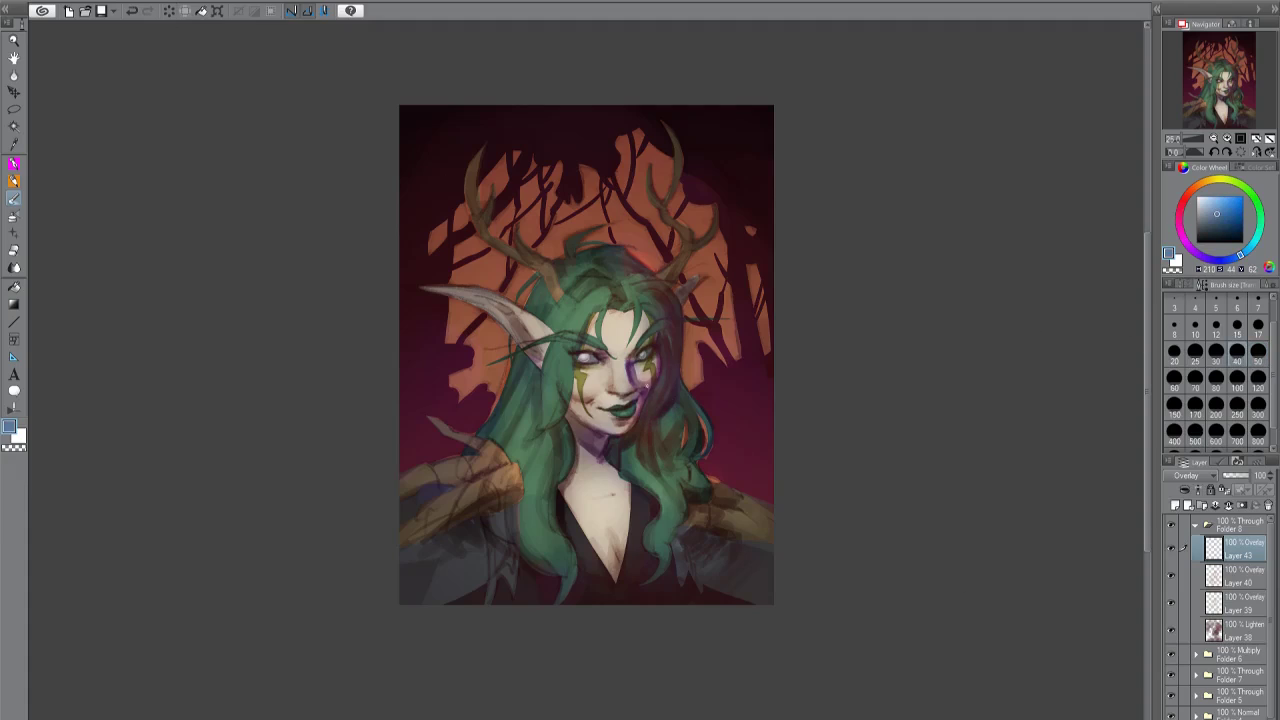
key("ctrl+[")
key("ctrl+[")
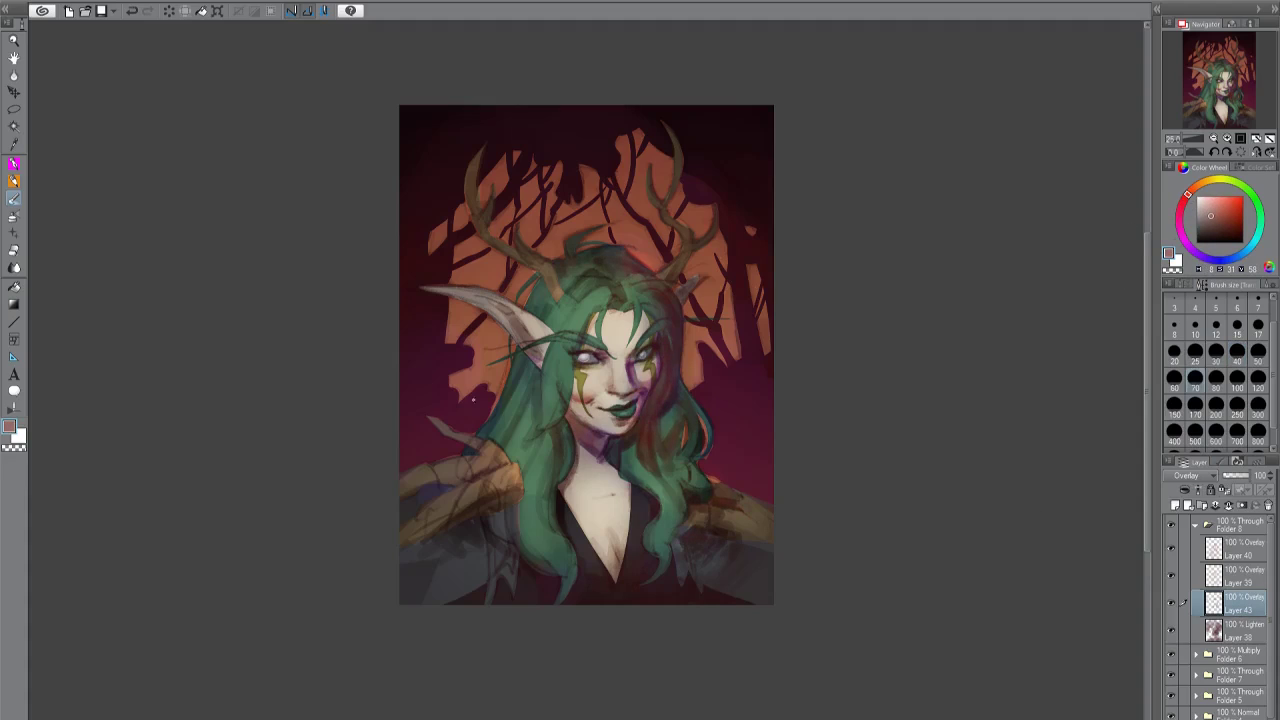
Paint pale peach highlights on the hair locks and shoulder pieces on a new top Overlay layer, and give the layer a mask.
key("ctrl+shift+n")
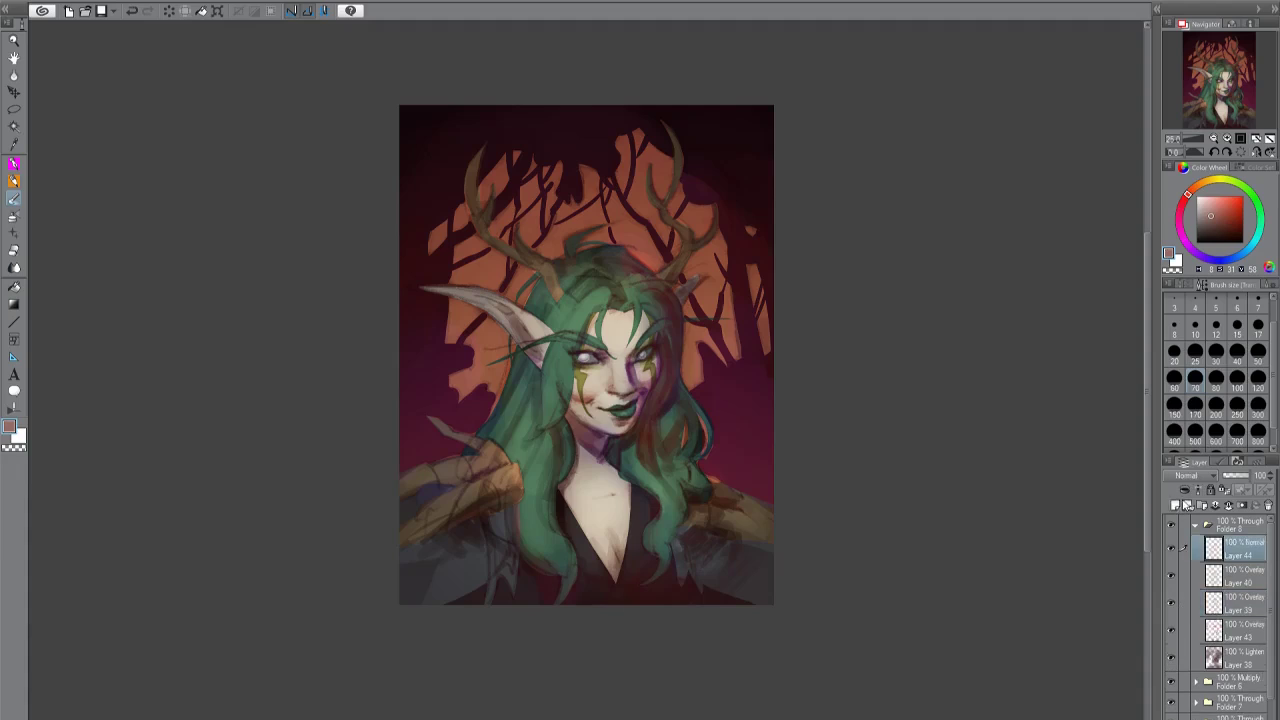
left_click(1194, 190)
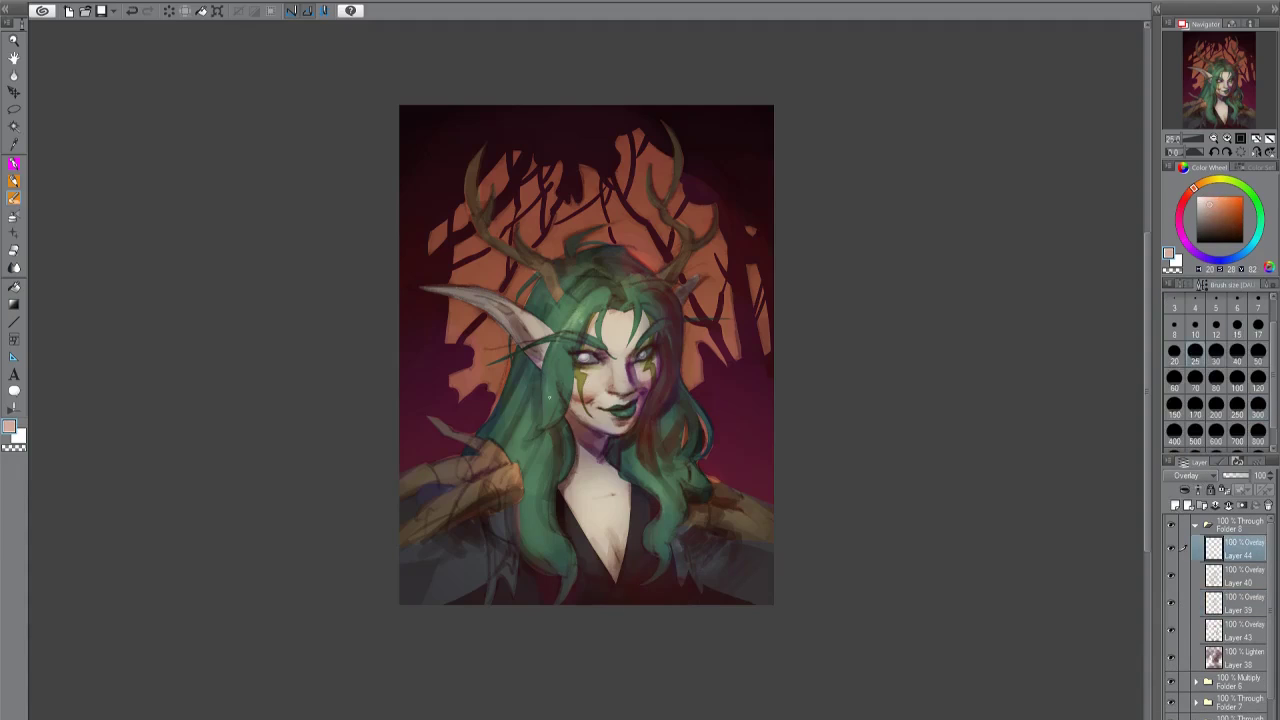
left_click_drag(572, 330, 562, 405)
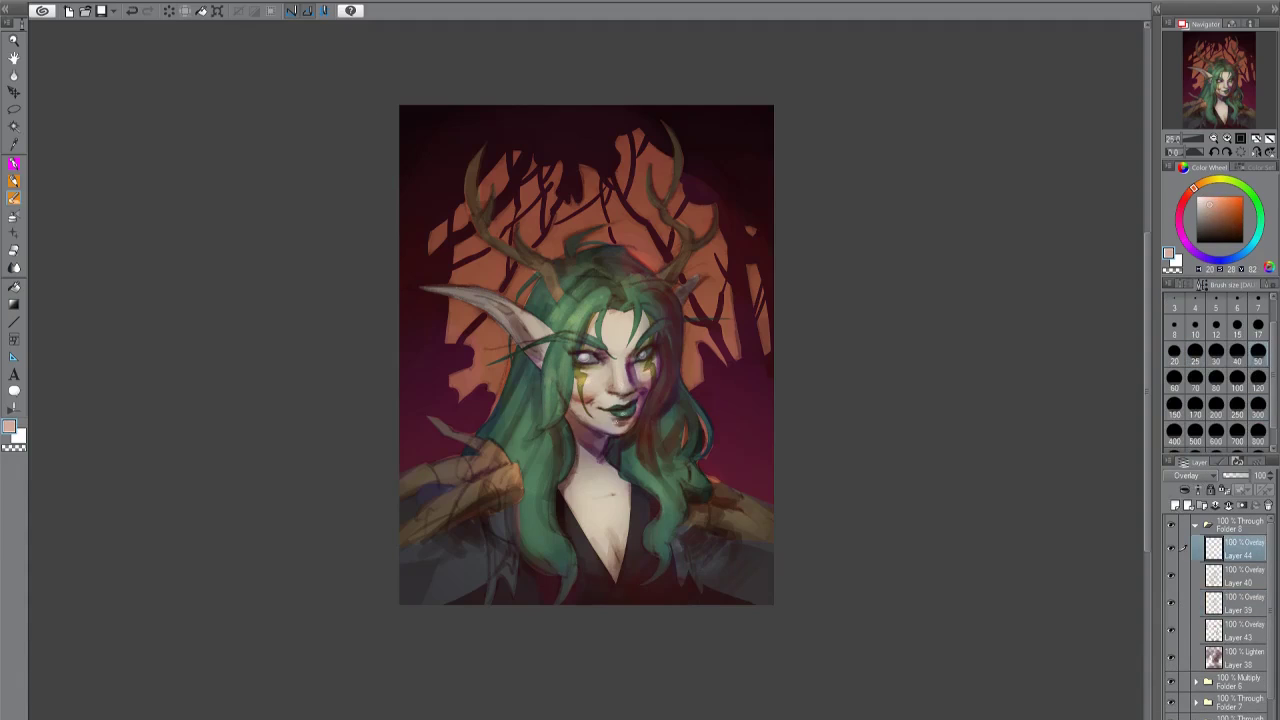
left_click_drag(660, 286, 630, 306)
left_click_drag(545, 438, 528, 512)
mouse_move(516, 450)
left_mouse_down()
mouse_move(556, 540)
mouse_move(436, 505)
left_mouse_up()
left_click_drag(670, 472, 640, 532)
left_click_drag(726, 510, 760, 524)
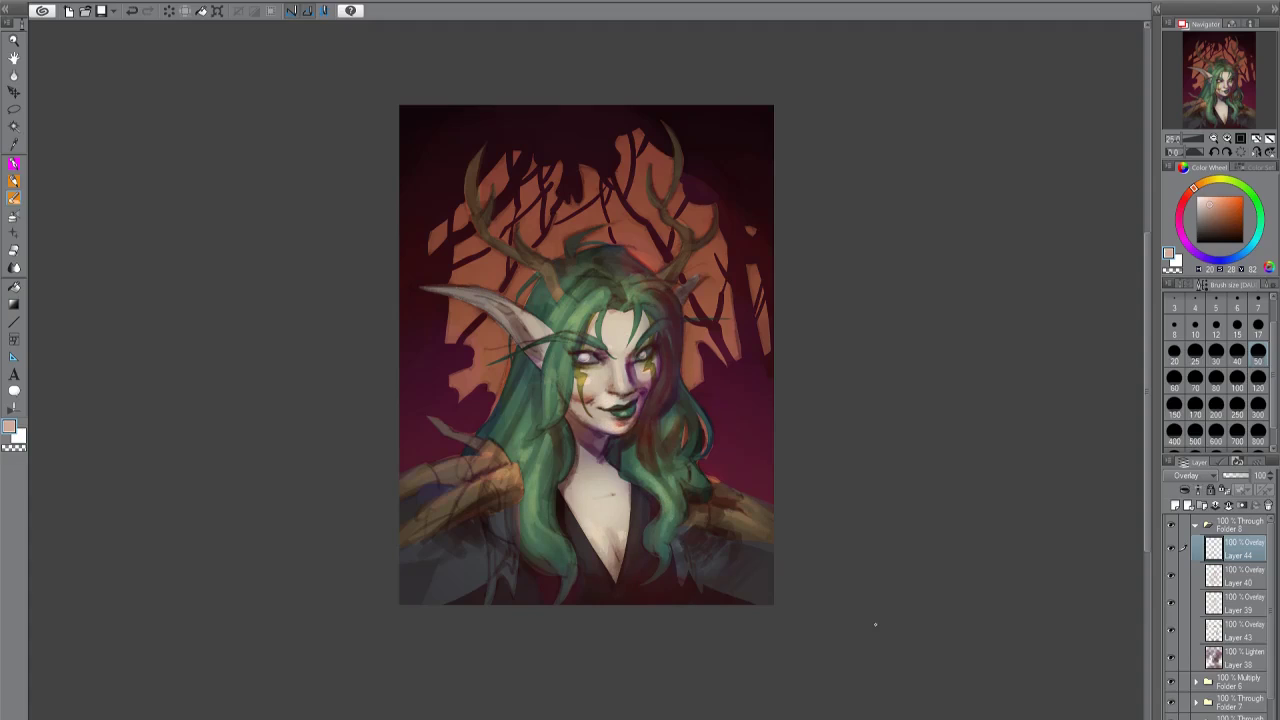
left_click(1243, 505)
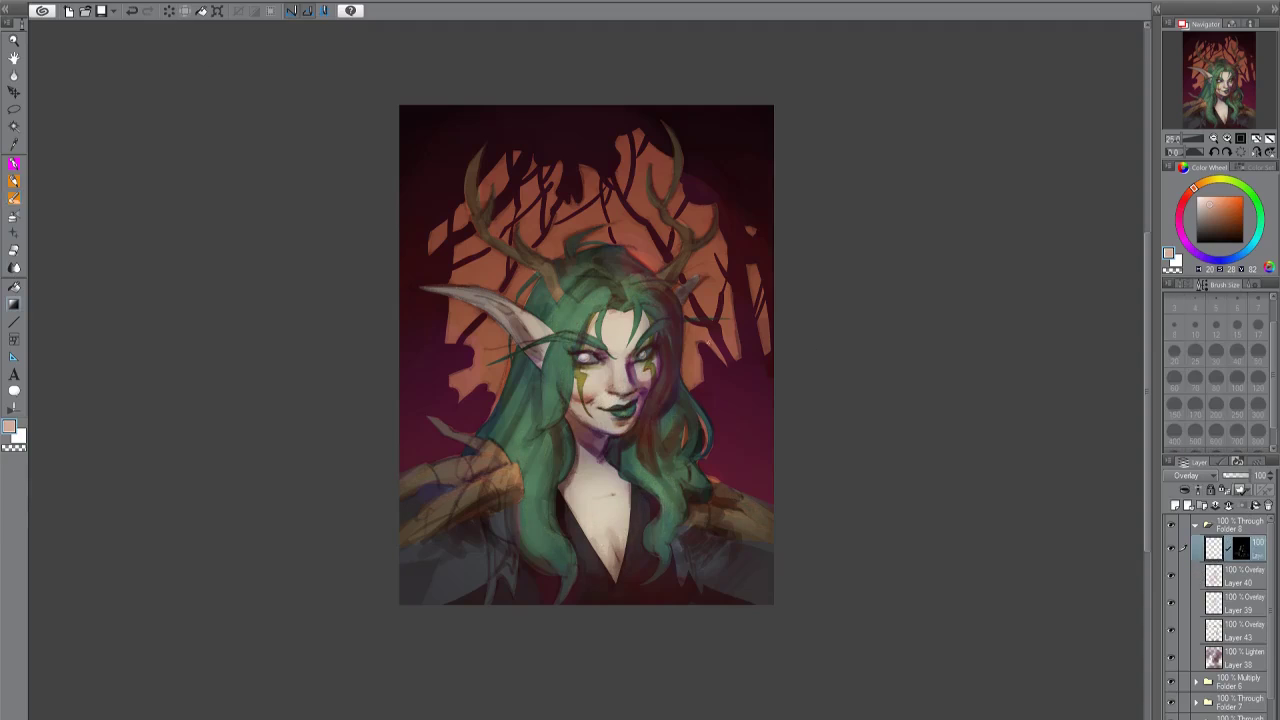
key("ctrl+minus")
key("ctrl+0")
left_click(1196, 524)
left_click(1196, 585)
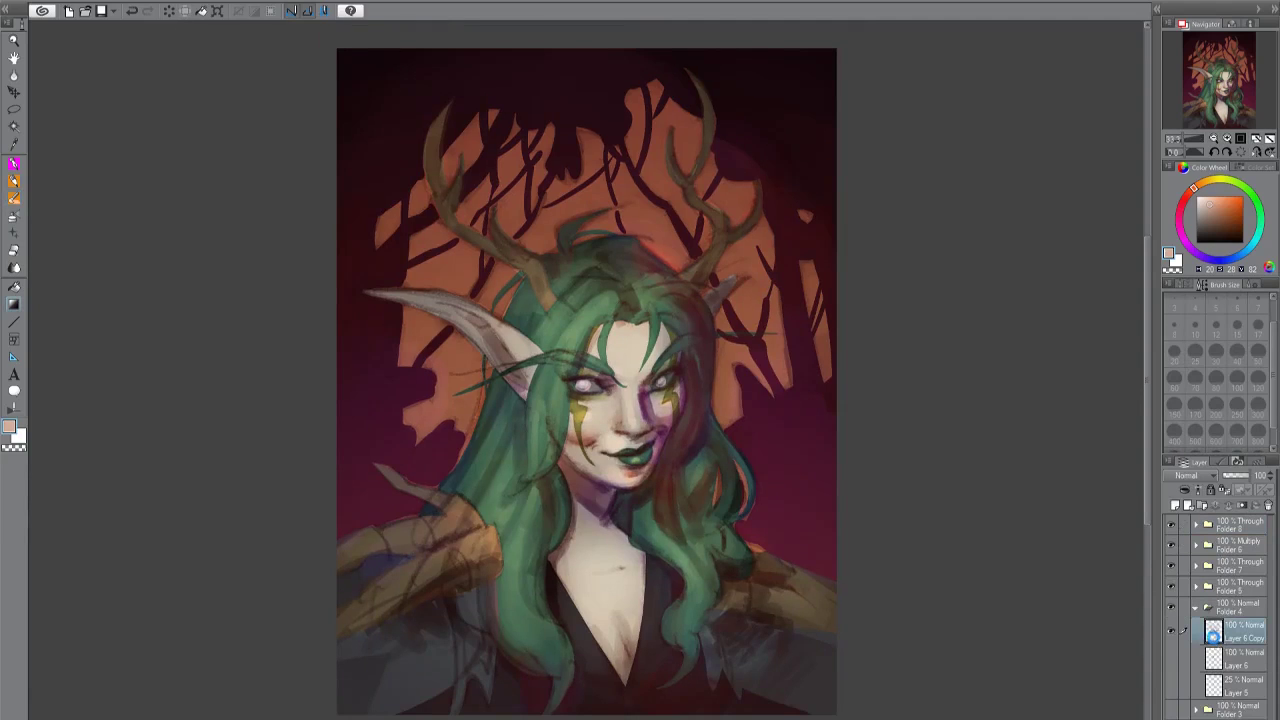
left_click(1240, 610)
left_click_drag(1222, 615, 1240, 565)
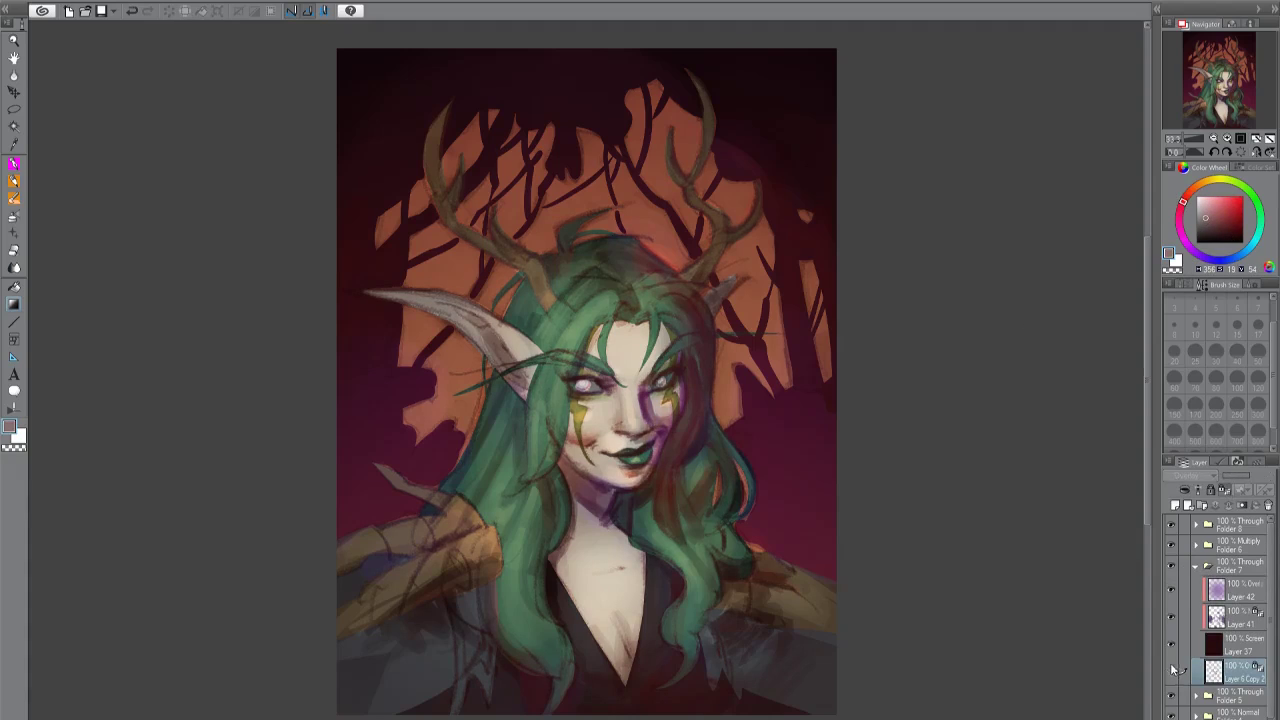
key("Delete")
Fill a new top Overlay layer with pale peach and mask out the figure so the glow affects only the forest background.
left_click(1195, 524)
left_click(1240, 548)
key("ctrl+minus")
key("ctrl+minus")
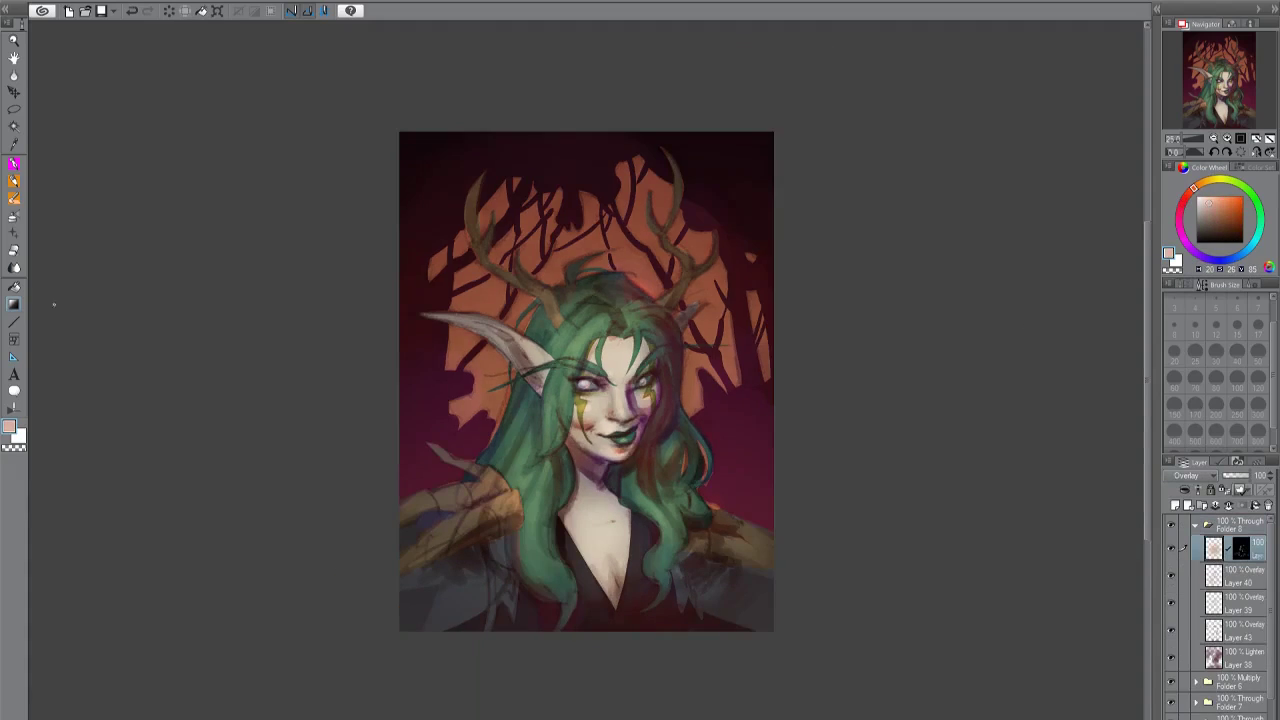
key("ctrl+0")
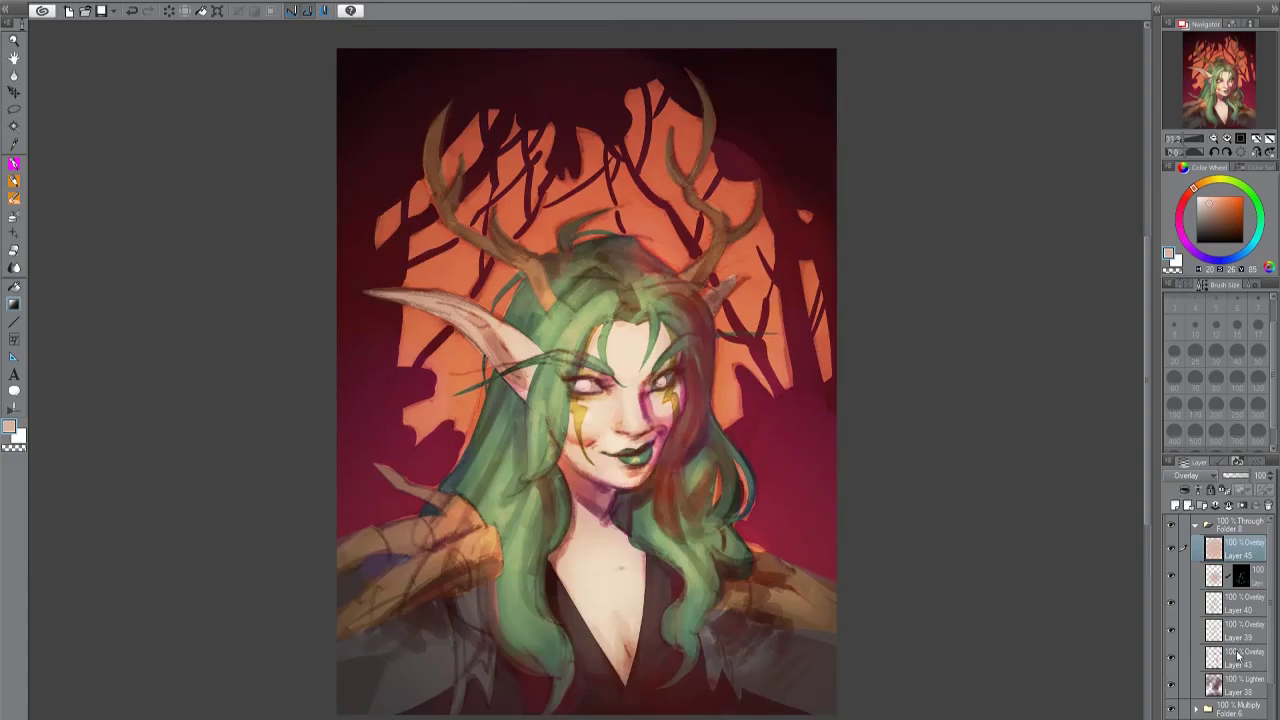
scroll(1272, 690, "down", 10)
scroll(1272, 690, "up", 10)
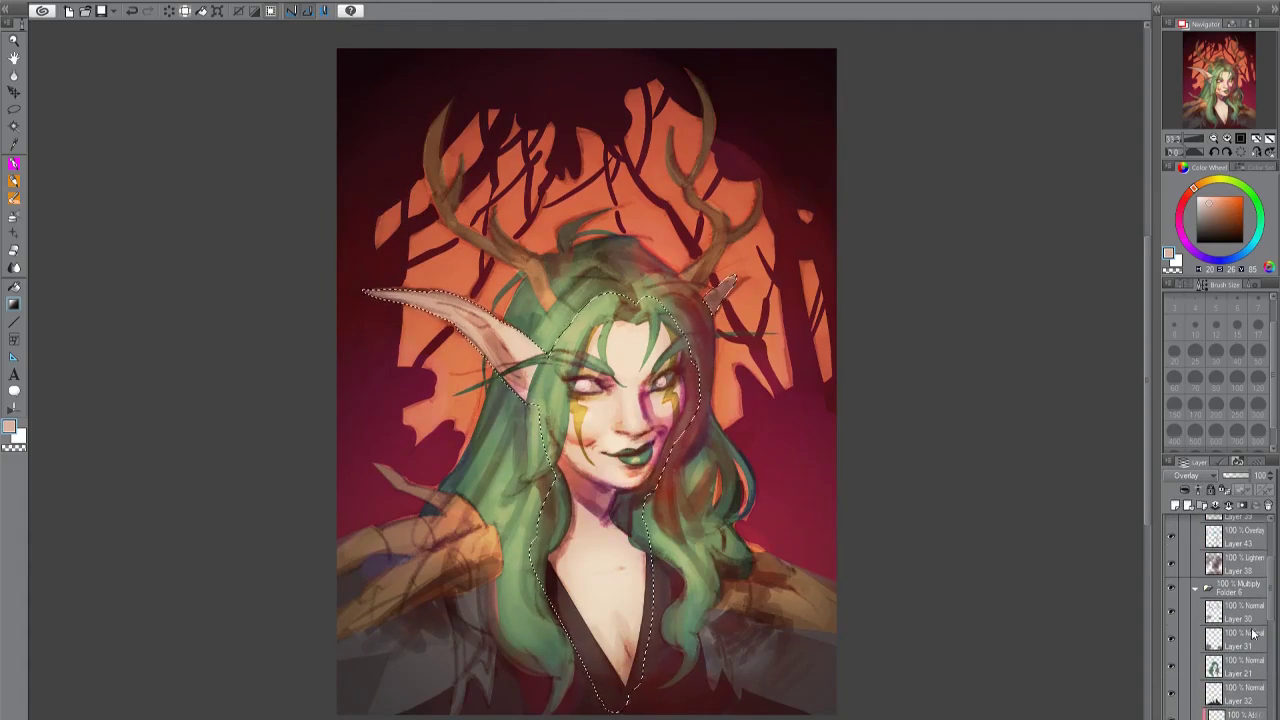
left_click_drag(922, 683, 982, 683)
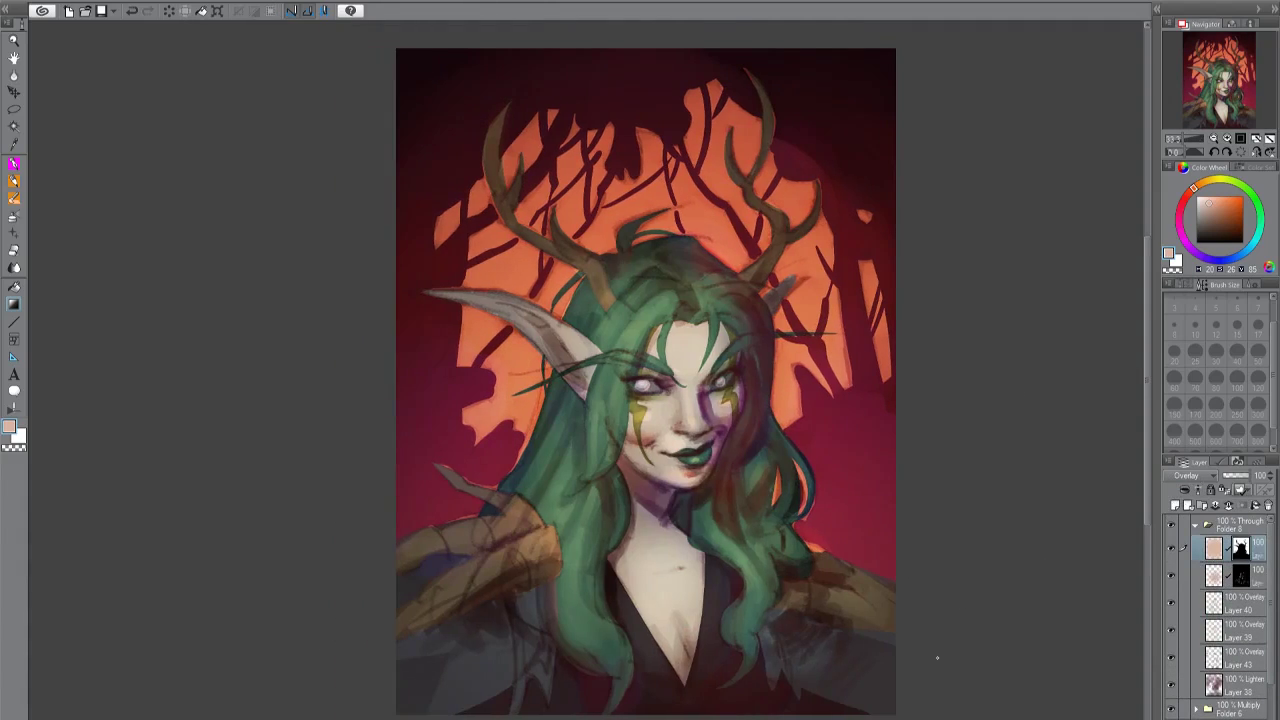
Add an Overlay layer beneath the background glow and paint thin peach rim light on the face edge and hair at size 20.
left_click(1178, 507)
left_click(1175, 352)
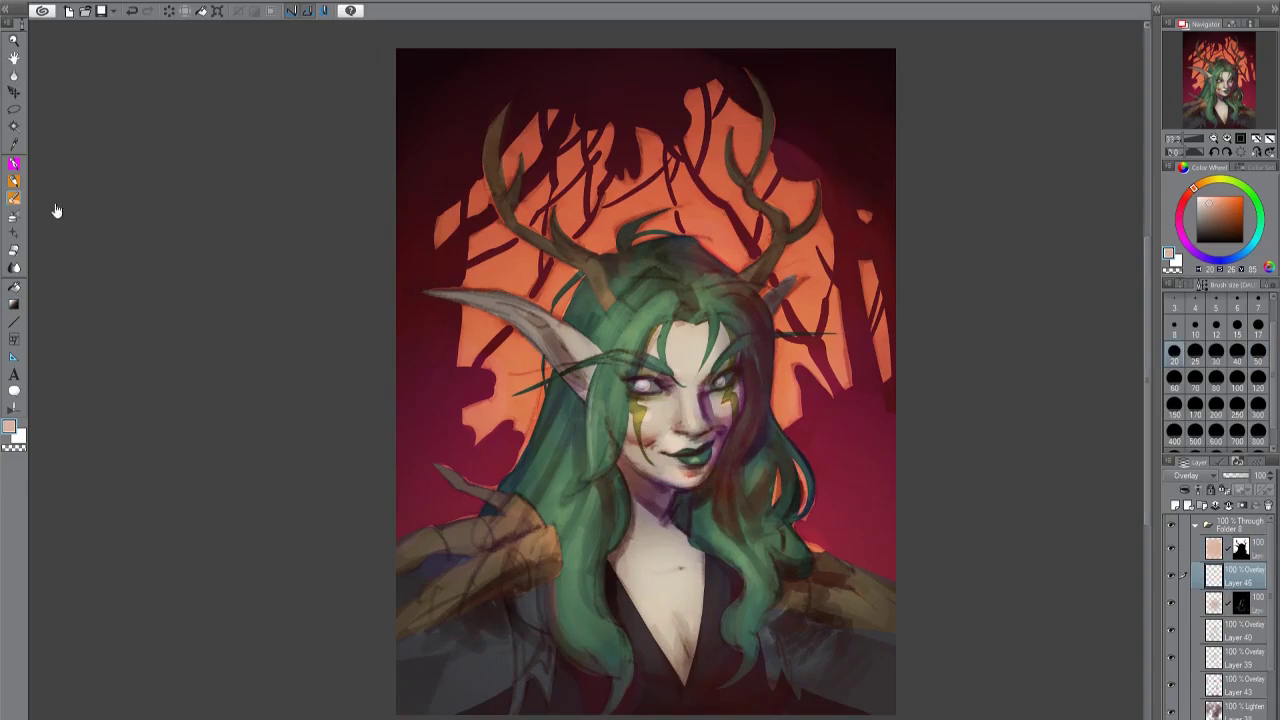
left_click_drag(708, 390, 710, 426)
left_click_drag(594, 366, 594, 464)
left_click_drag(546, 374, 548, 424)
left_click_drag(528, 408, 558, 476)
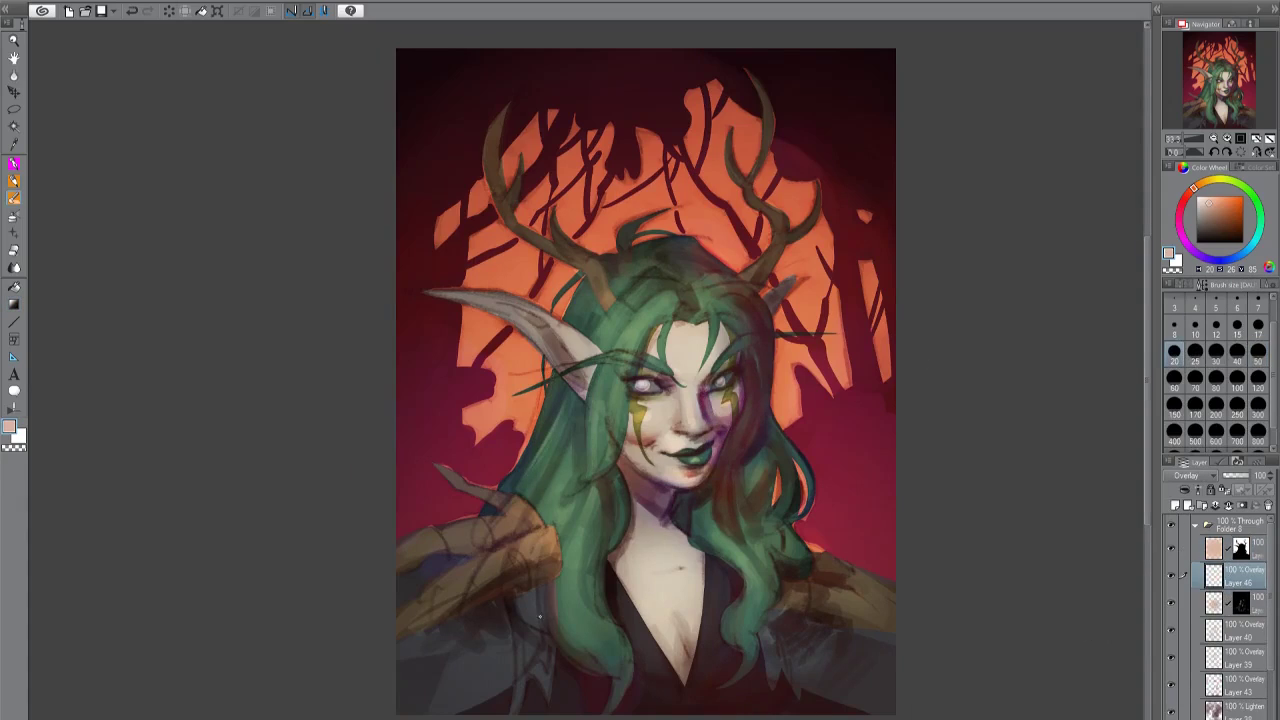
left_click_drag(700, 470, 736, 404)
Set the rim-light layer to Add (Glow) and paint dull red edge light along the hair and shoulders, checking the mirrored canvas.
key("ctrl+shift+g")
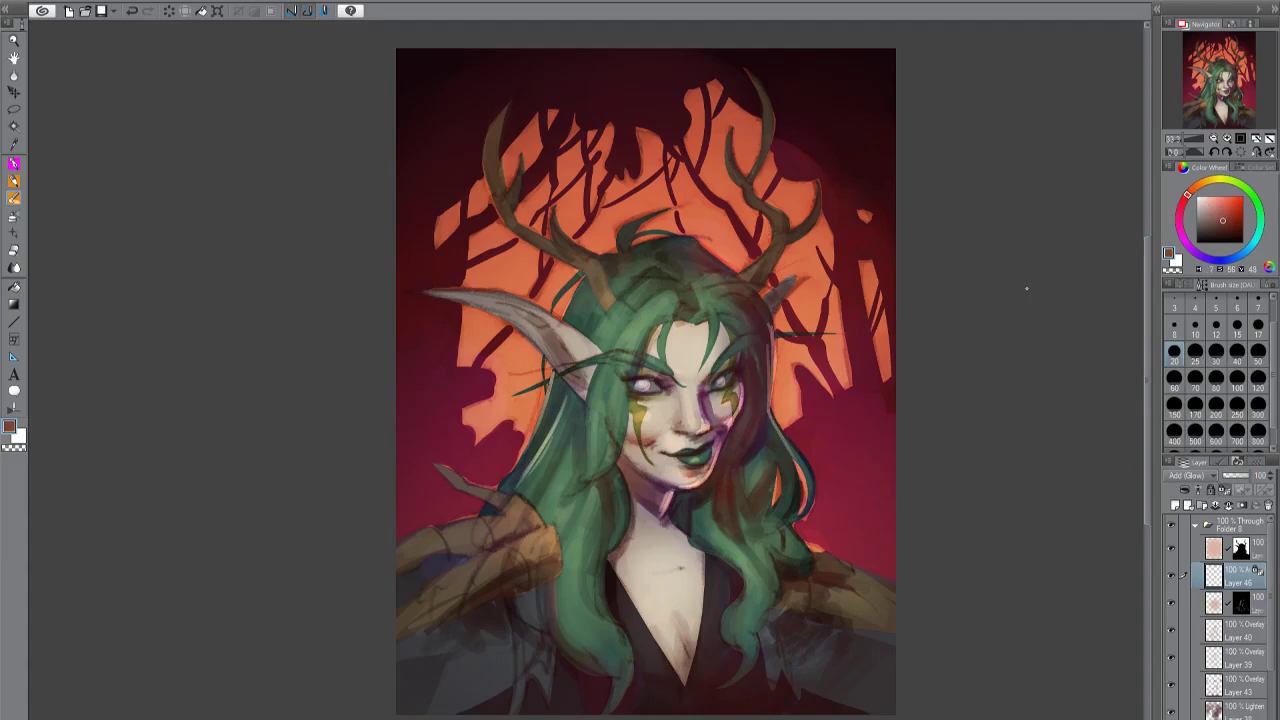
left_click_drag(760, 460, 812, 560)
left_click_drag(816, 548, 896, 584)
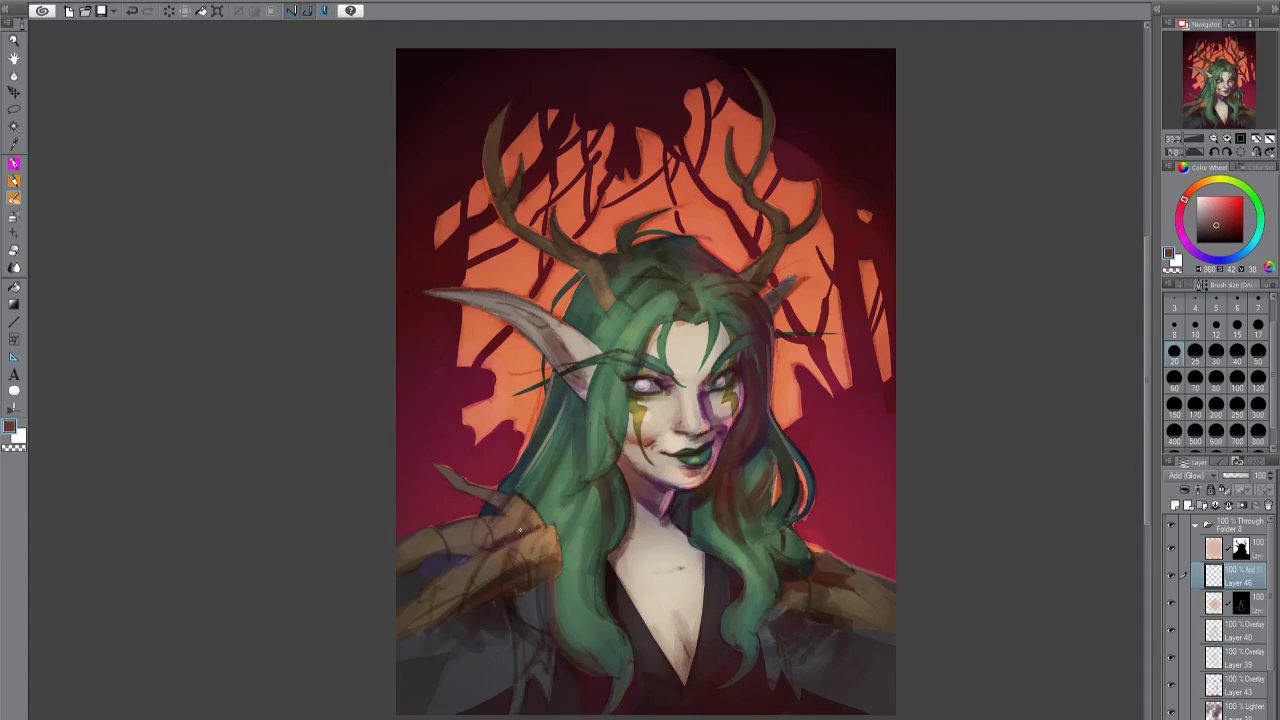
left_click_drag(402, 540, 534, 436)
left_click_drag(582, 322, 564, 280)
key("h")
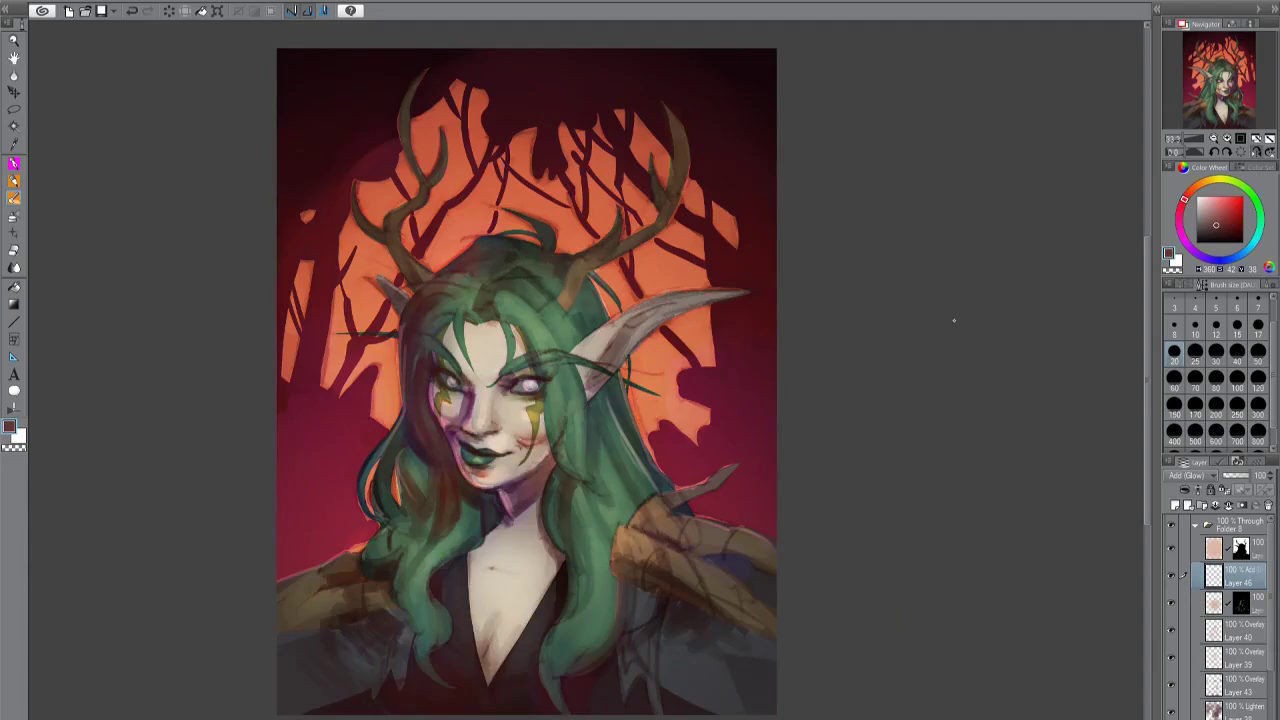
key("h")
left_click_drag(655, 316, 598, 474)
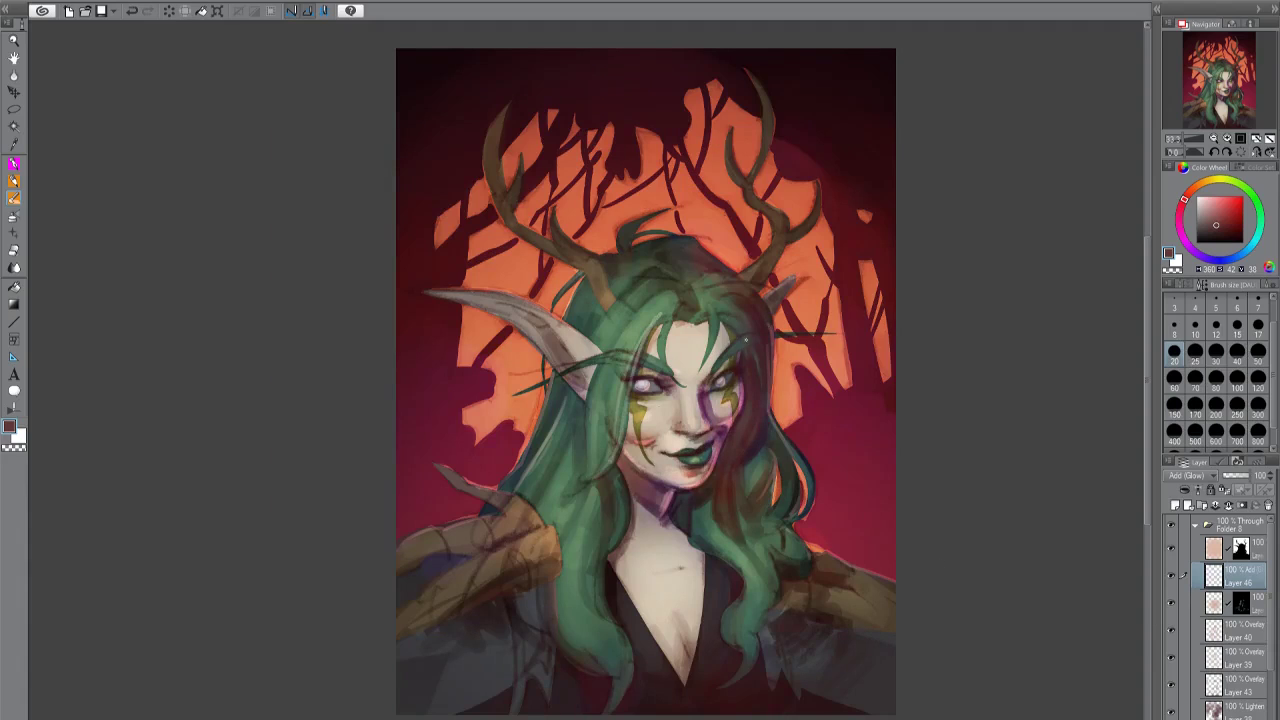
Finish the dull red rim light, lower its layer to 75% opacity, and add a new Normal layer on top.
mouse_move(758, 352)
left_mouse_down()
mouse_move(760, 570)
mouse_move(575, 600)
left_mouse_up()
key("ctrl+shift+n")
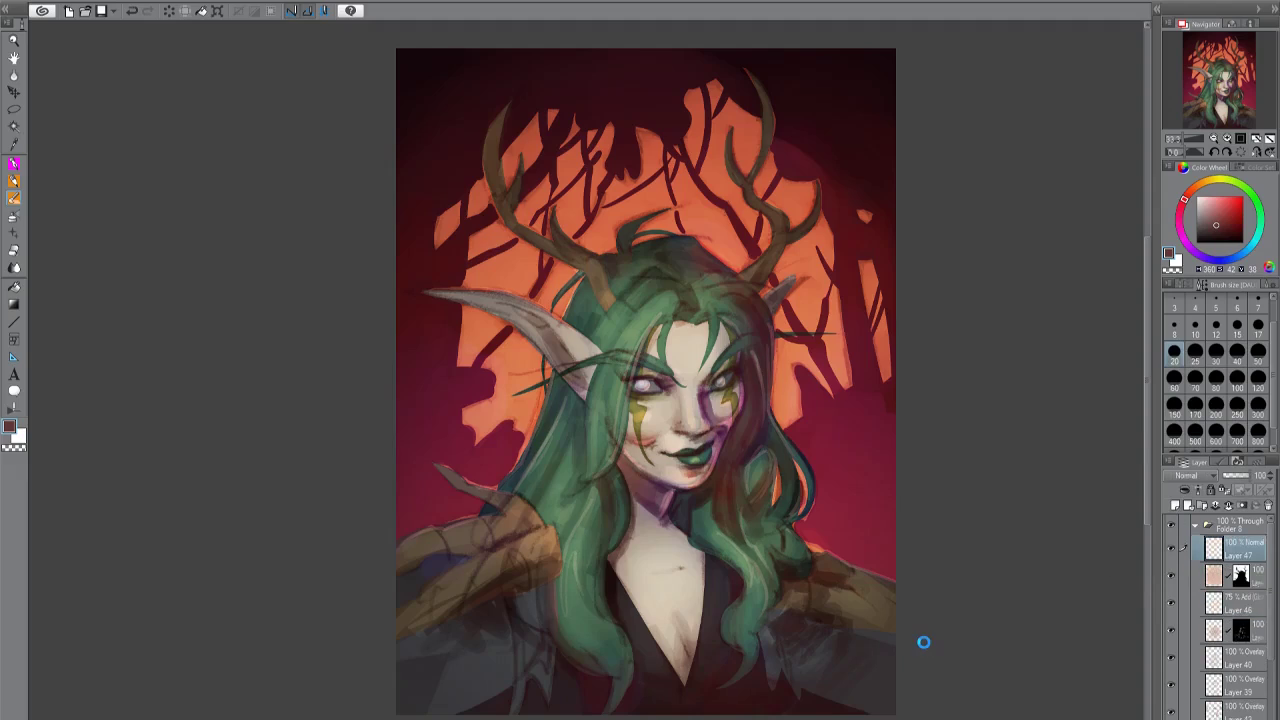
Paint dark crimson leaf shapes in the green hair on both sides of the face, using colours sampled from the background.
left_click(597, 430, "alt")
left_click_drag(600, 405, 592, 440)
mouse_move(648, 312)
left_mouse_down()
mouse_move(634, 346)
mouse_move(646, 322)
left_mouse_up()
left_click(578, 425, "alt")
mouse_move(522, 434)
left_mouse_down()
mouse_move(532, 458)
mouse_move(548, 458)
left_mouse_up()
key("Delete")
left_click(818, 506, "alt")
left_click_drag(762, 476, 746, 502)
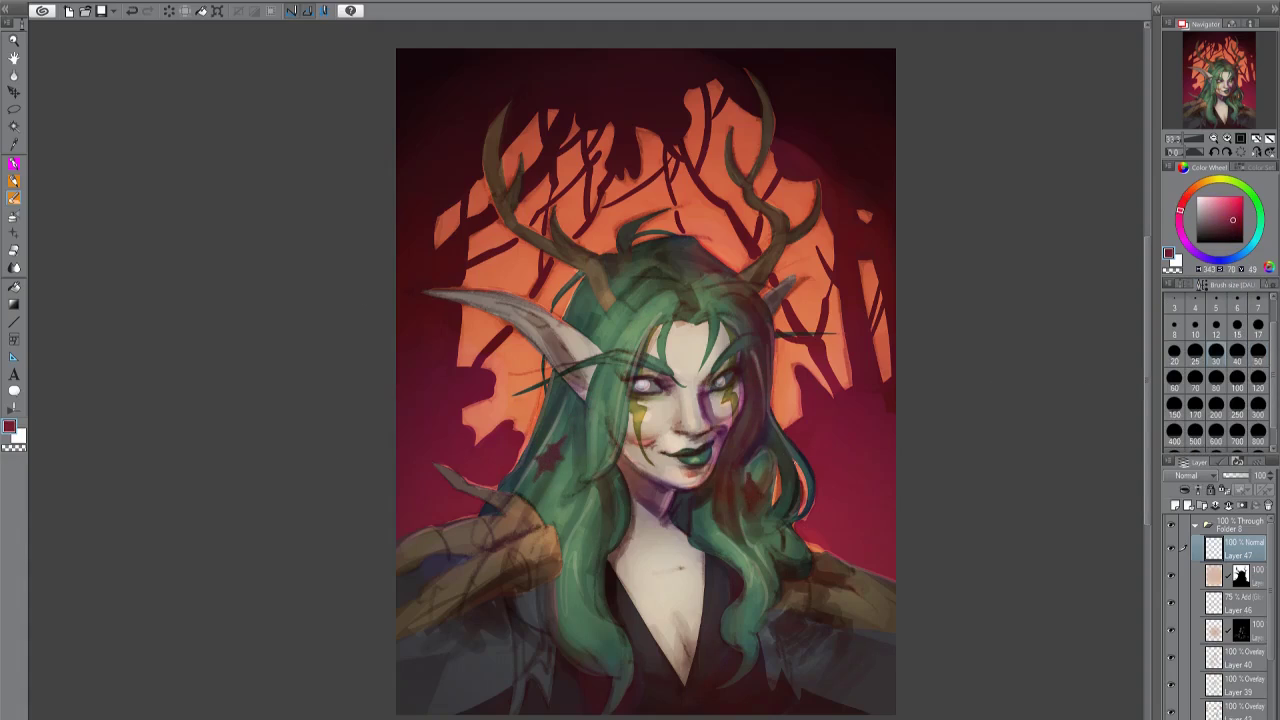
Add dark crimson marks along the antlers and crown of hair, and leaf shapes where the hair meets the shoulders.
mouse_move(506, 228)
left_mouse_down()
mouse_move(610, 285)
mouse_move(795, 245)
mouse_move(760, 185)
left_mouse_up()
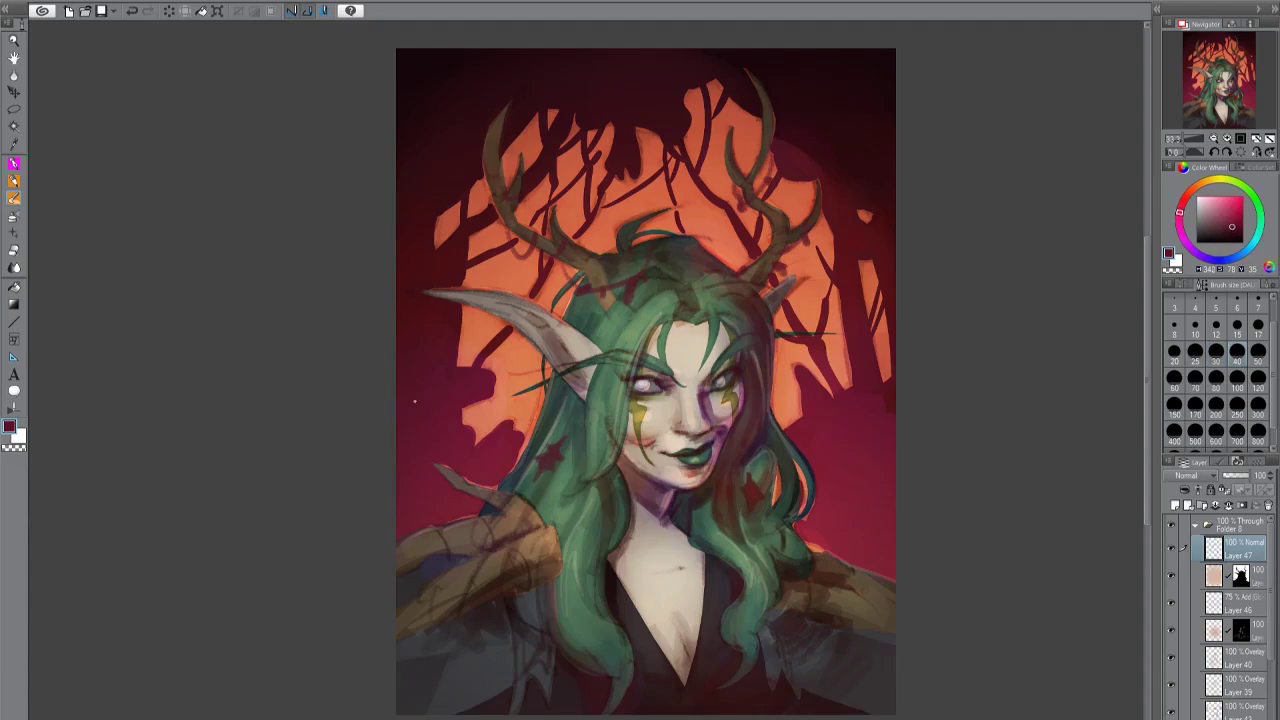
left_click_drag(570, 534, 556, 562)
left_click_drag(806, 562, 794, 576)
Create a new folder containing a Normal layer for paint-over, and keep a hidden black Color layer above it.
key("ctrl+g")
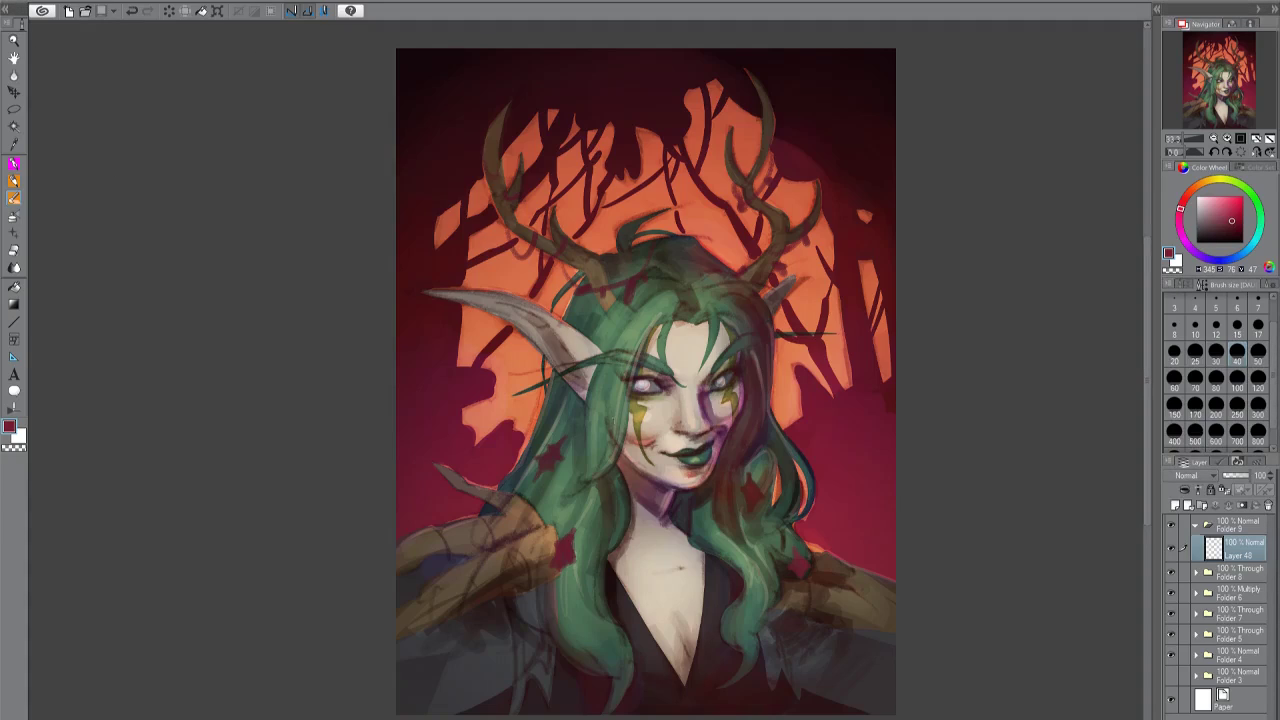
key("ctrl+shift+n")
key("ctrl+comma")
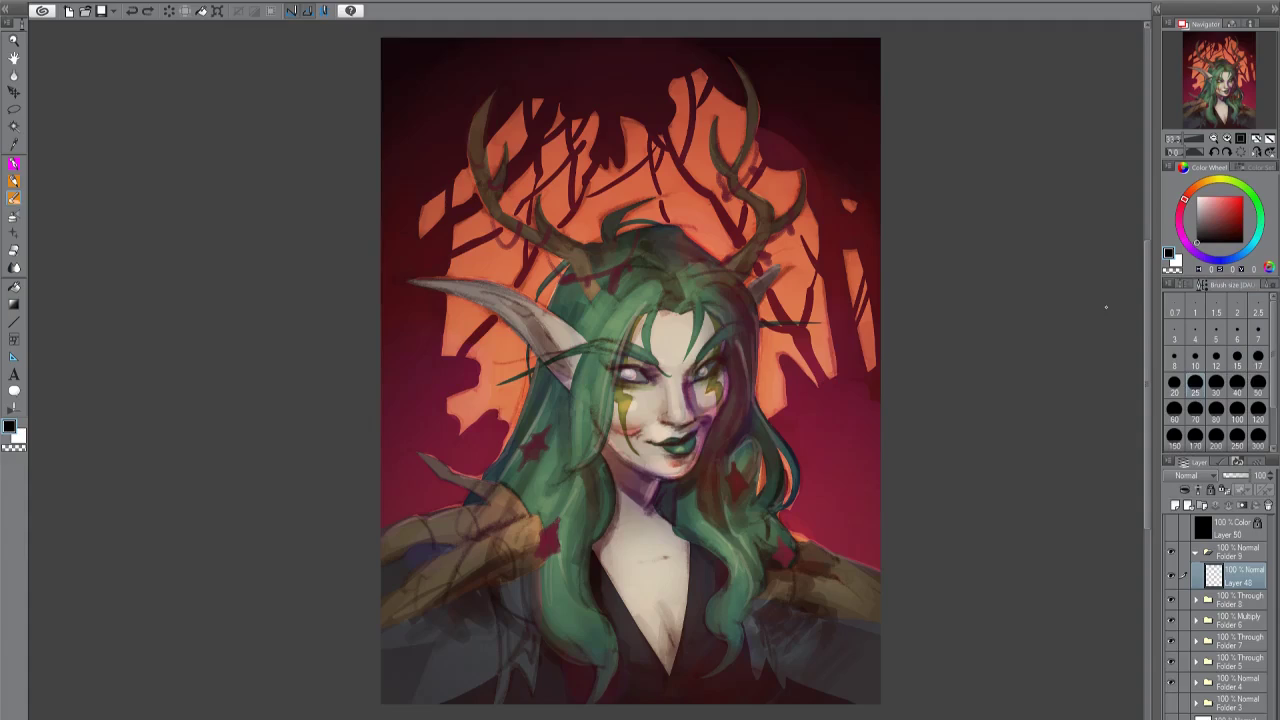
Break the foliage edge below the long ear into leaf clusters with sampled crimson and orange.
left_click(845, 260, "alt")
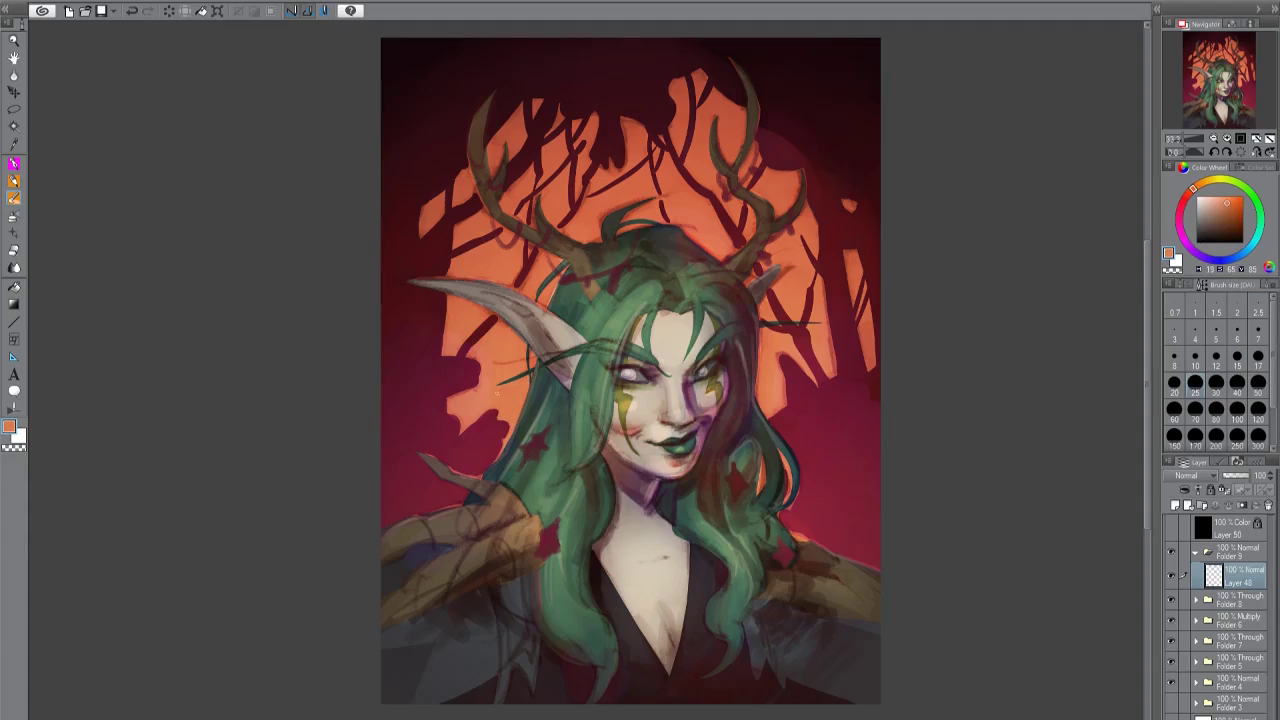
left_click(462, 394, "alt")
left_click(600, 630, "alt")
left_click(508, 326, "alt")
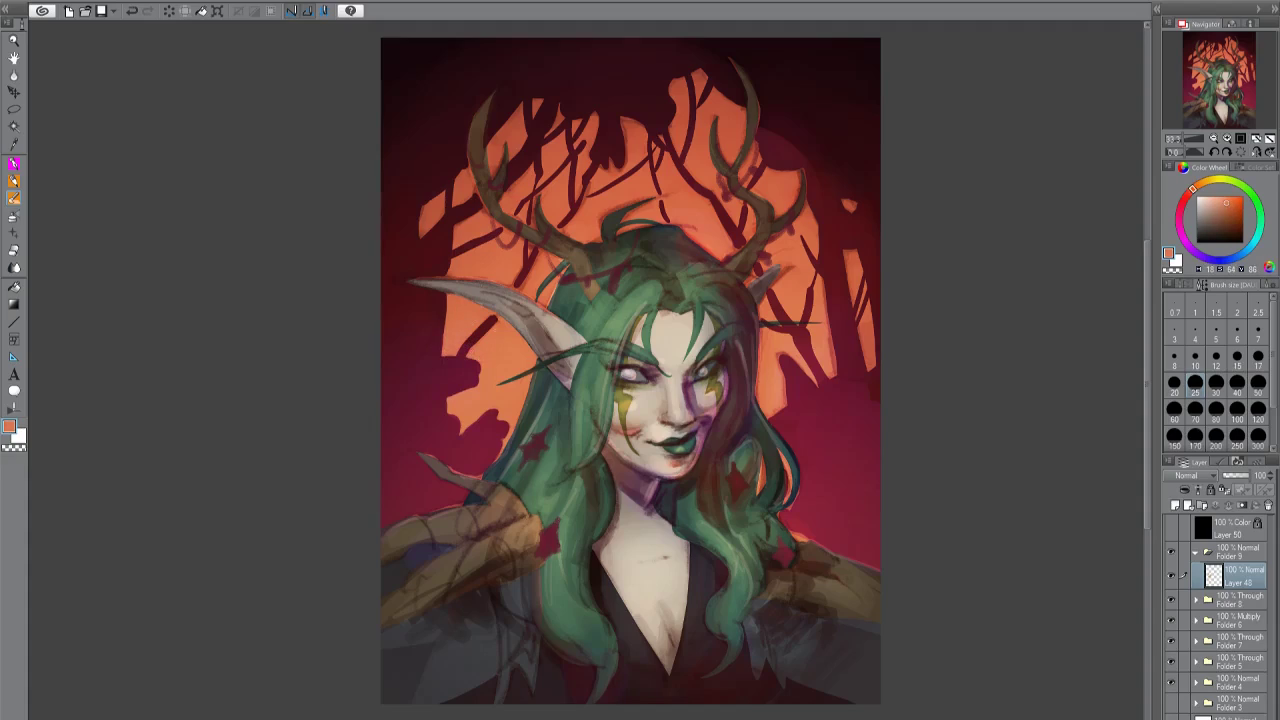
left_click(469, 442, "alt")
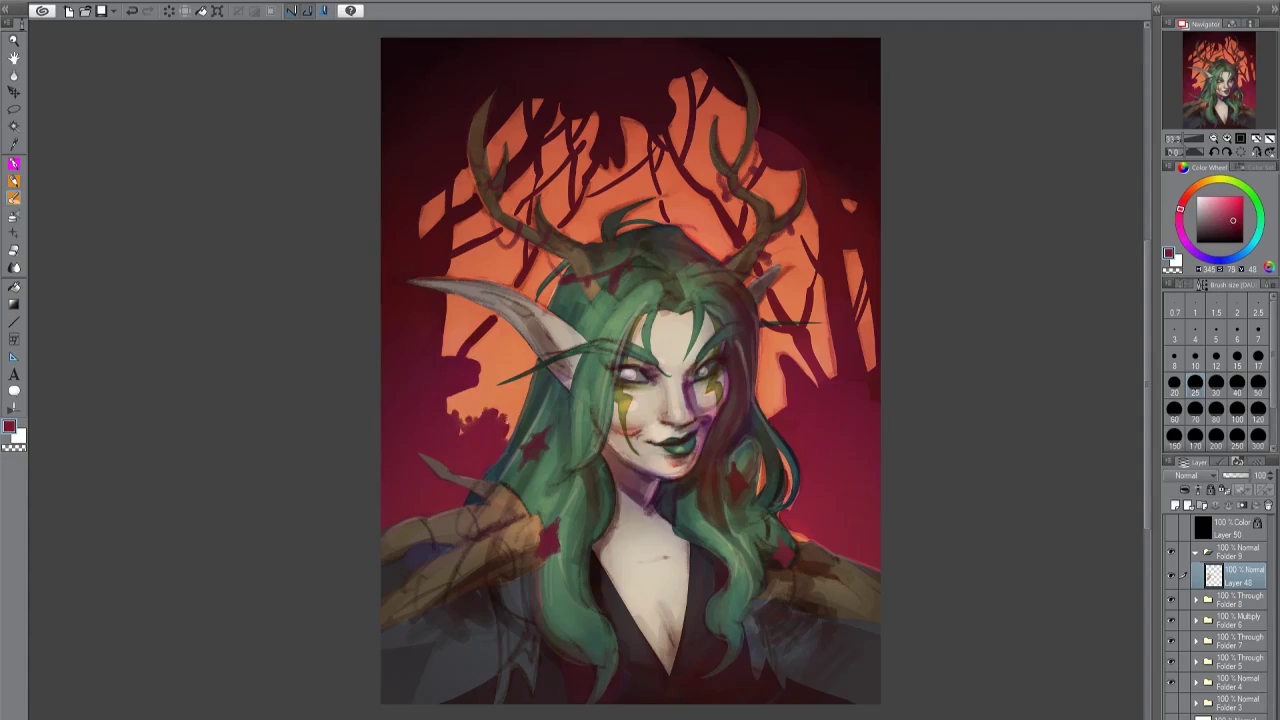
left_click(465, 420, "alt")
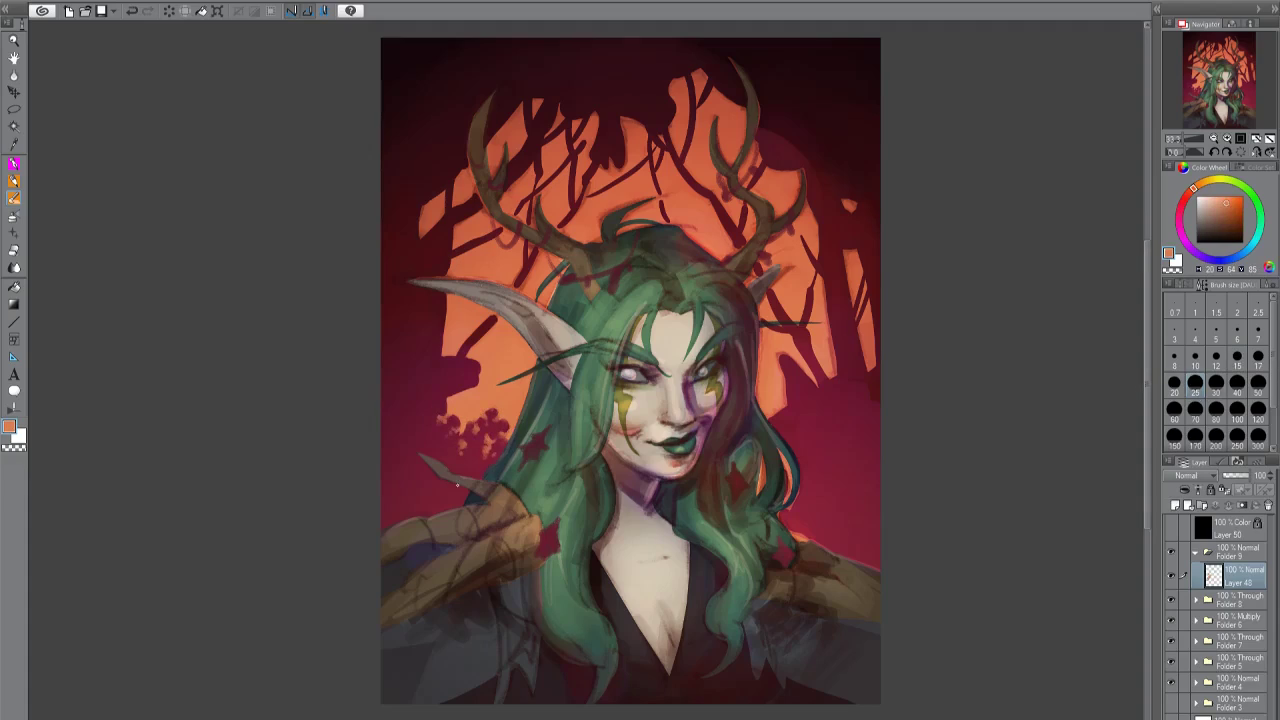
Paint a smaller crimson leaf cluster beneath the long ear and refine the orange gaps with the brush at size 15.
left_click(473, 381, "alt")
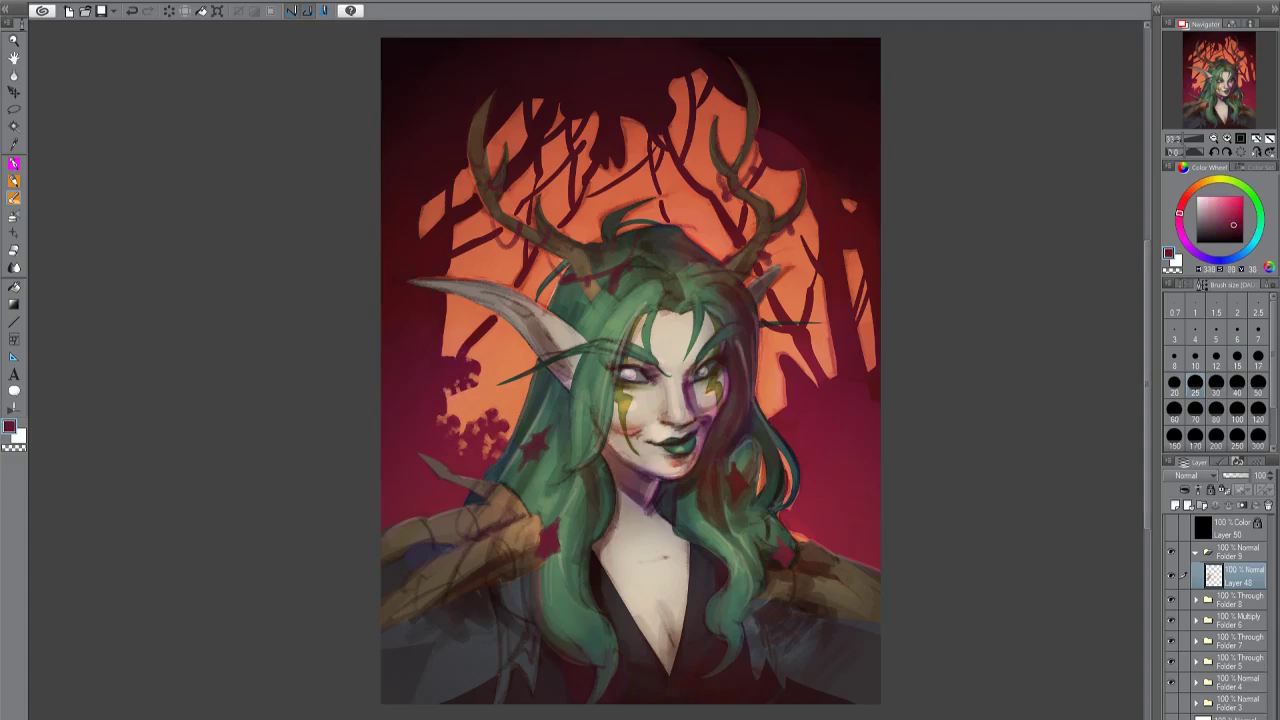
left_click(428, 433, "alt")
left_click(437, 411, "alt")
left_click(577, 436, "alt")
left_click(1237, 356)
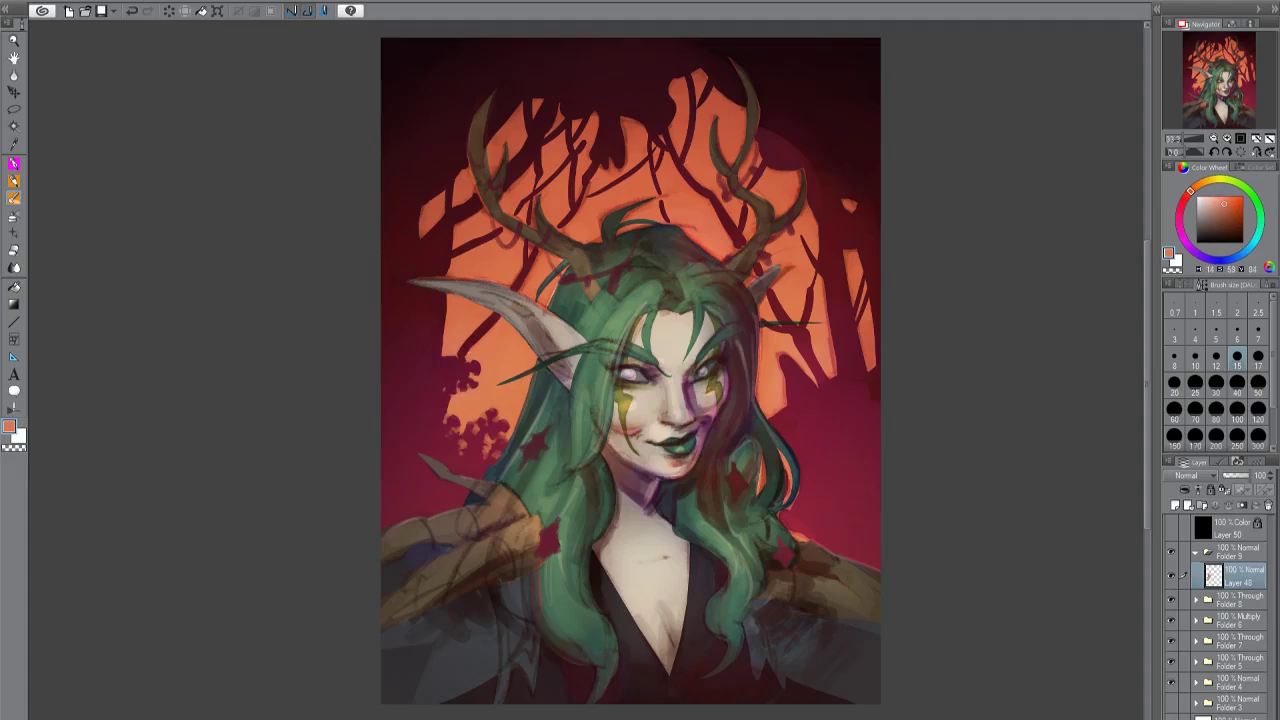
Paint dark red branches across the orange opening above the long ear's tip and small leaves below it.
left_click(434, 248, "alt")
left_click(445, 268, "alt")
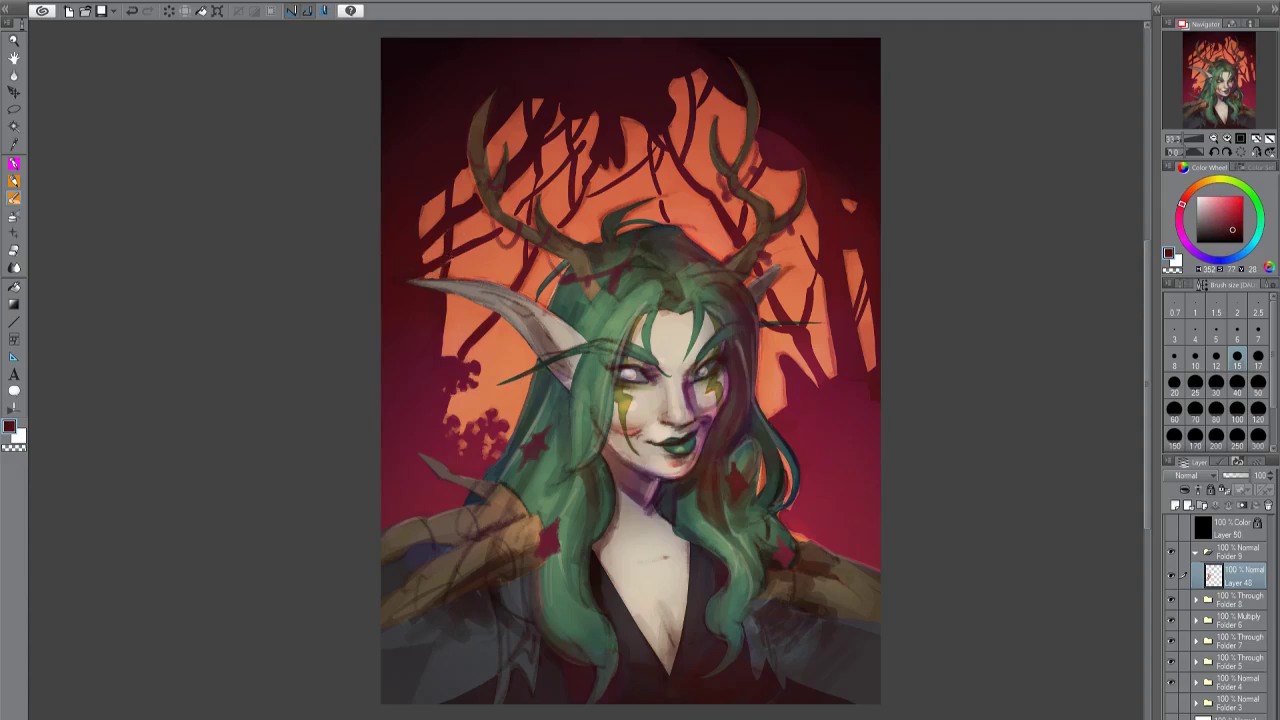
left_click(430, 289, "alt")
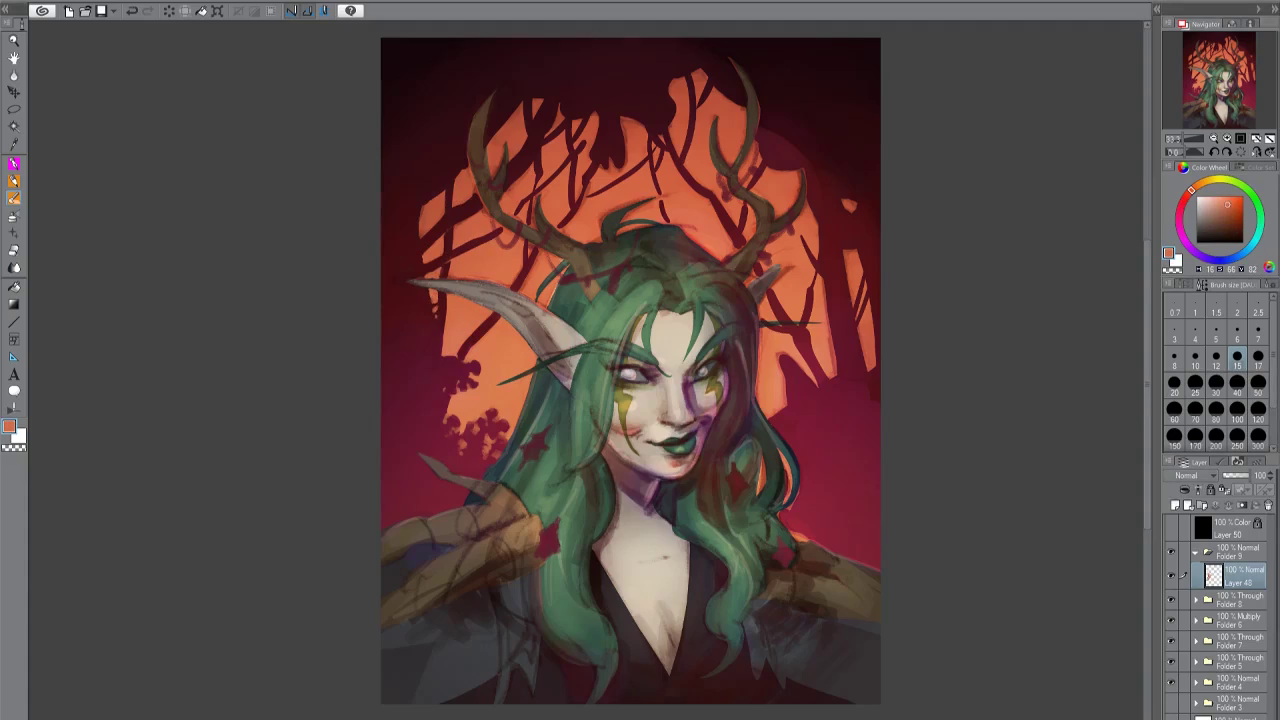
left_click(1180, 210)
left_click(1232, 220)
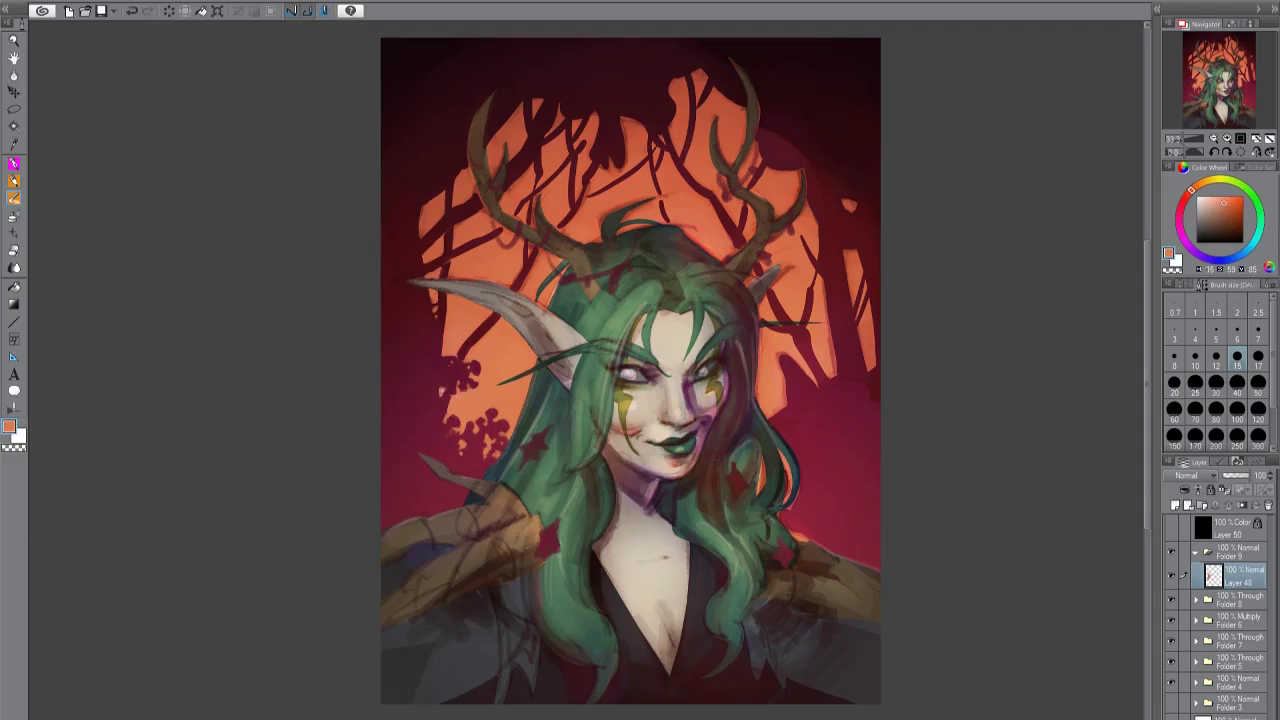
Touch up the leaf clusters and the ragged edge of the orange opening near the long ear with sampled colours.
left_click(443, 393, "alt")
left_click(440, 303, "alt")
left_click(422, 192, "alt")
left_click(403, 204, "alt")
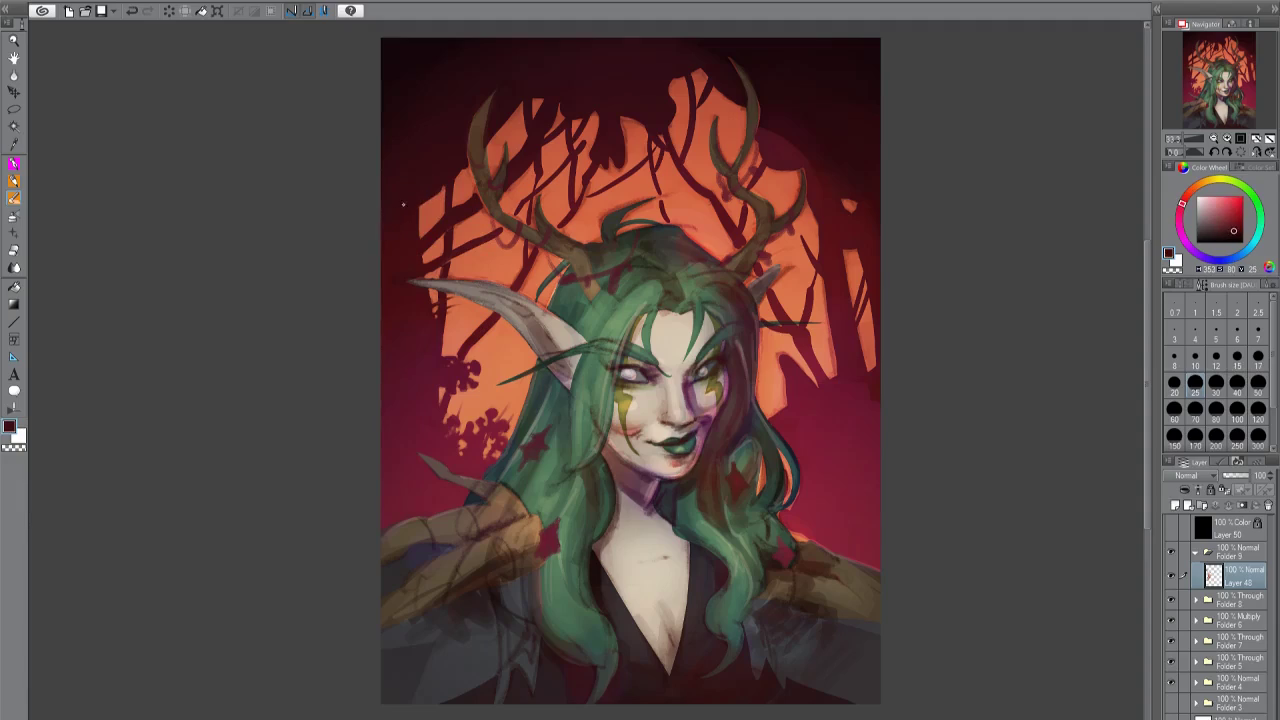
left_click(392, 281, "alt")
left_click(405, 285, "alt")
Paint a slim dark trunk along the opening's edge by the long ear, undoing one stroke and adjusting the brush size.
key("bracketright")
left_click(431, 330, "alt")
left_click(449, 229, "alt")
key("ctrl+z")
key("bracketleft")
key("bracketleft")
key("v")
key("v")
key("bracketright")
key("bracketright")
key("bracketright")
Mirror the canvas and paint crimson over the orange gaps inside the looped hair lock on the short-ear side.
left_click(786, 512, "alt")
key("h")
left_click(386, 476, "alt")
left_click_drag(385, 470, 386, 502)
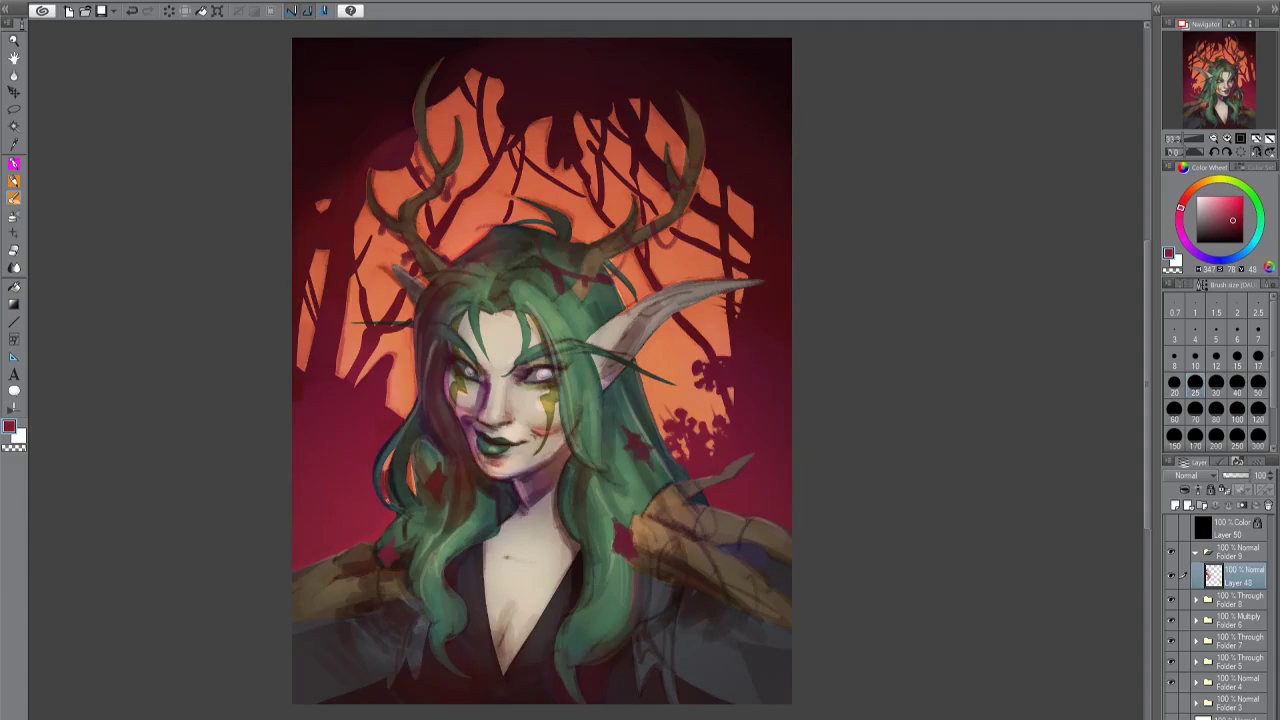
mouse_move(390, 448)
left_mouse_down()
mouse_move(386, 472)
mouse_move(410, 496)
left_mouse_up()
left_click(412, 470, "alt")
key("ctrl+0")
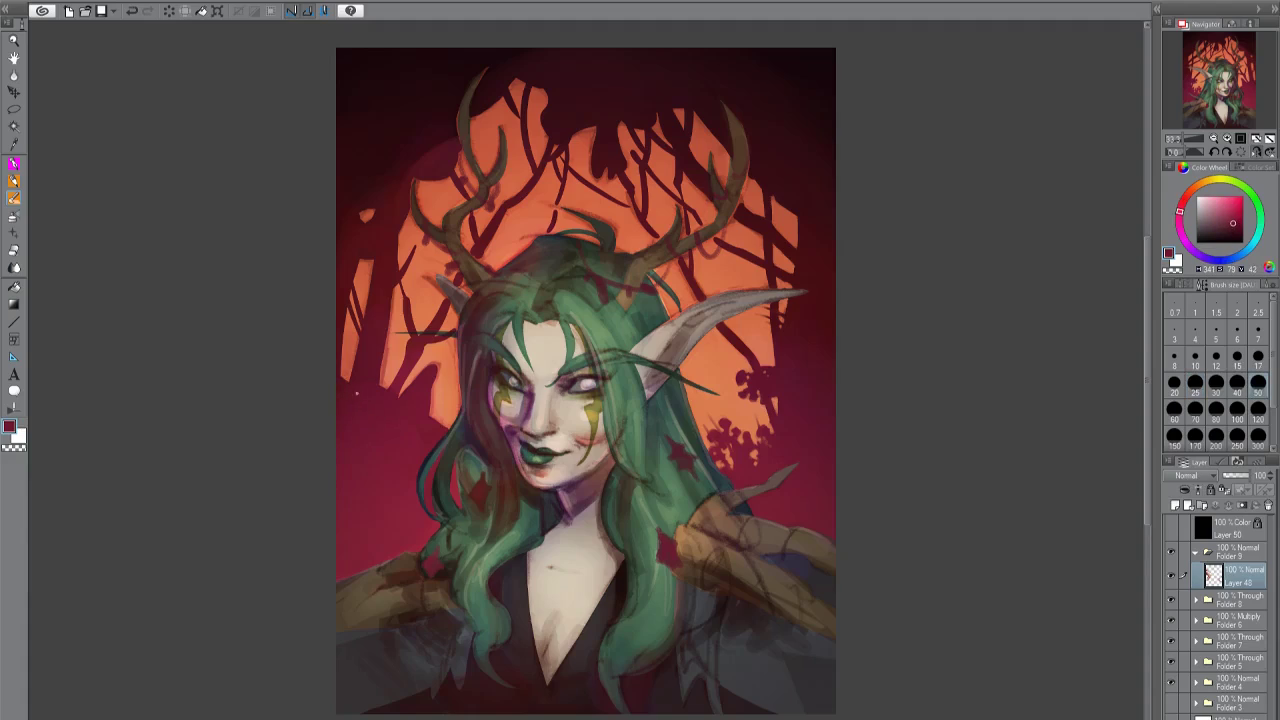
Restore the canvas orientation and tidy the brow strand over the long ear and the hair edge above the shoulder.
left_click(335, 445, "alt")
key("h")
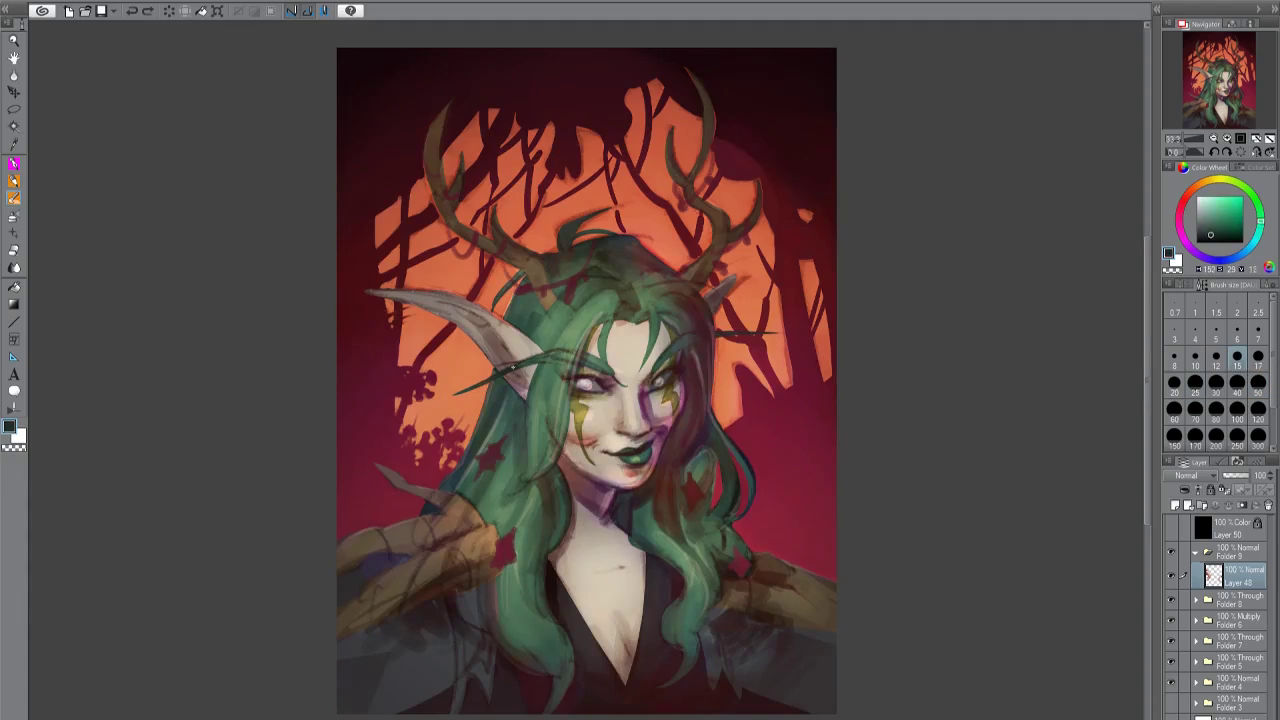
left_click(367, 460, "alt")
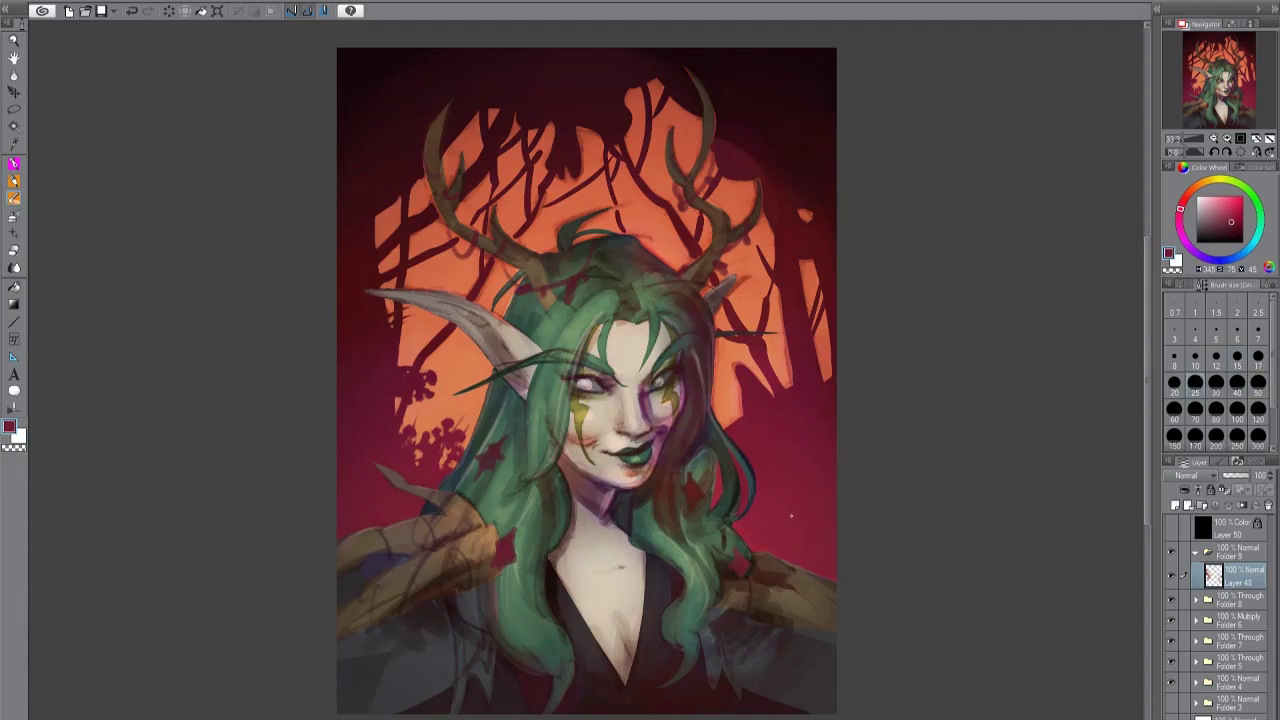
left_click(735, 524, "alt")
left_click(452, 180, "alt")
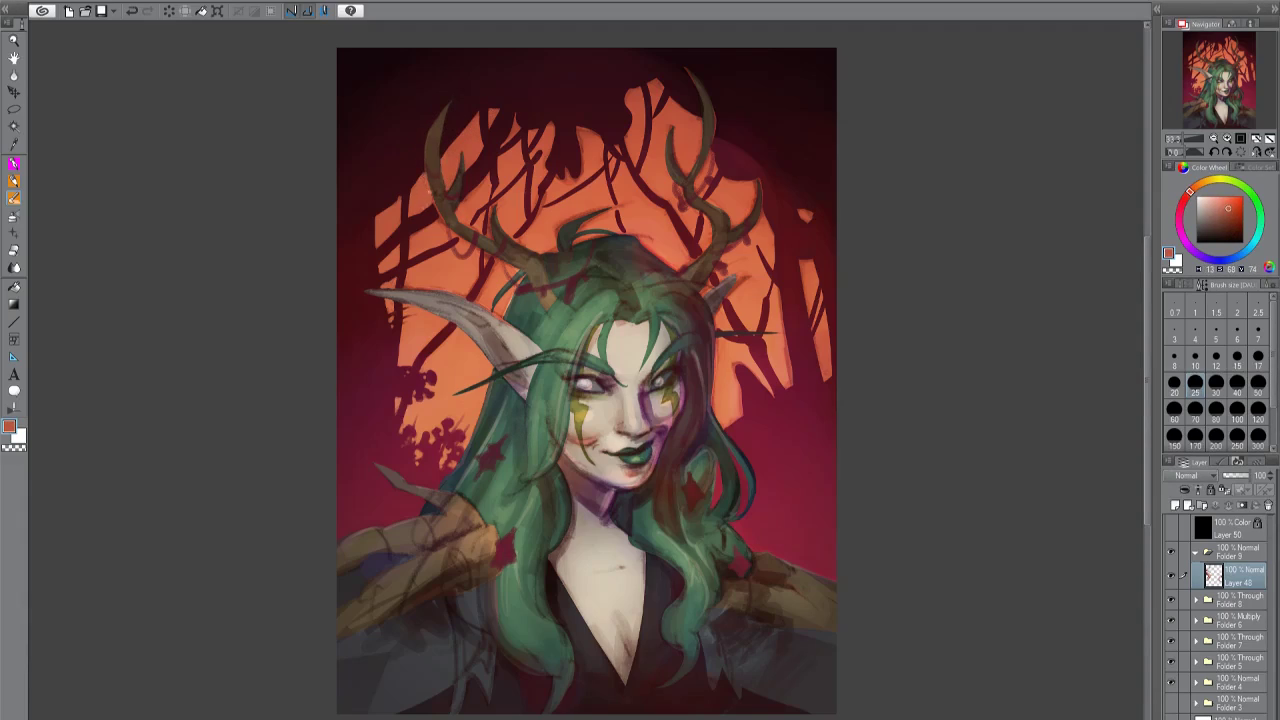
Mirror the canvas, clean the orange sky between the long ear and the hair, and flip it back.
key("h")
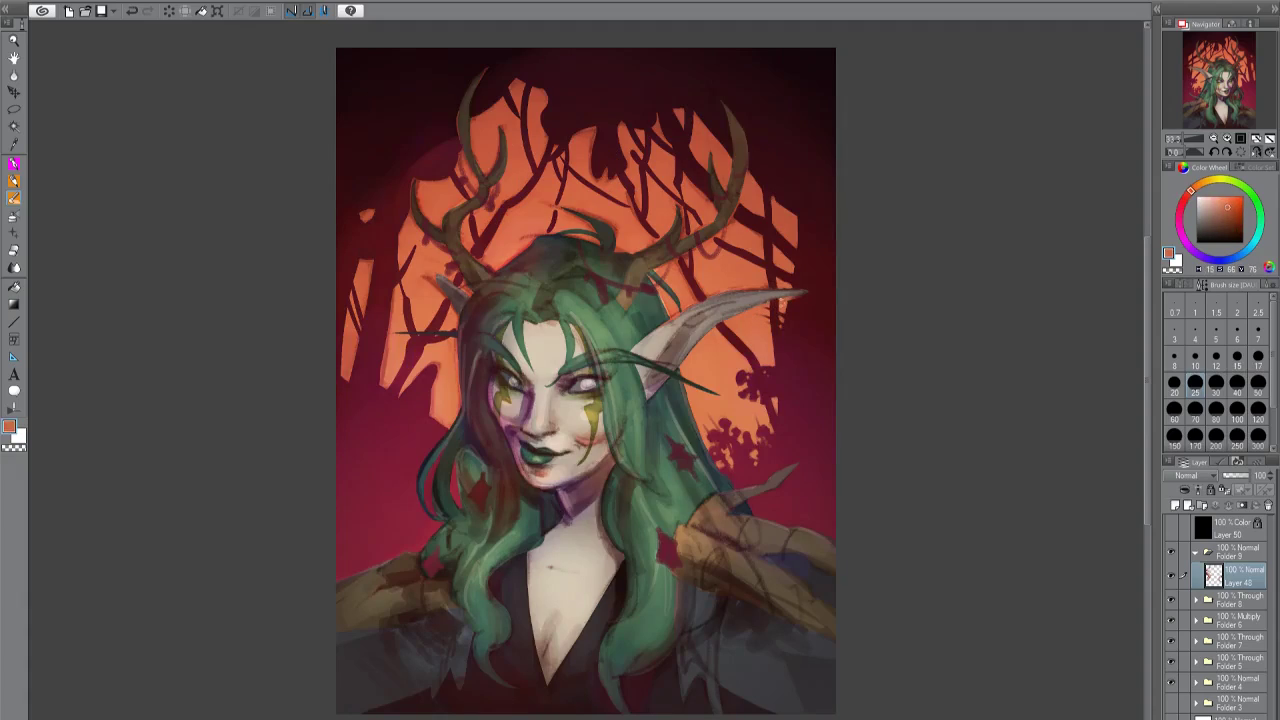
left_click(790, 298, "alt")
left_click(707, 281, "alt")
left_click_drag(689, 305, 686, 264)
left_click_drag(667, 322, 670, 259)
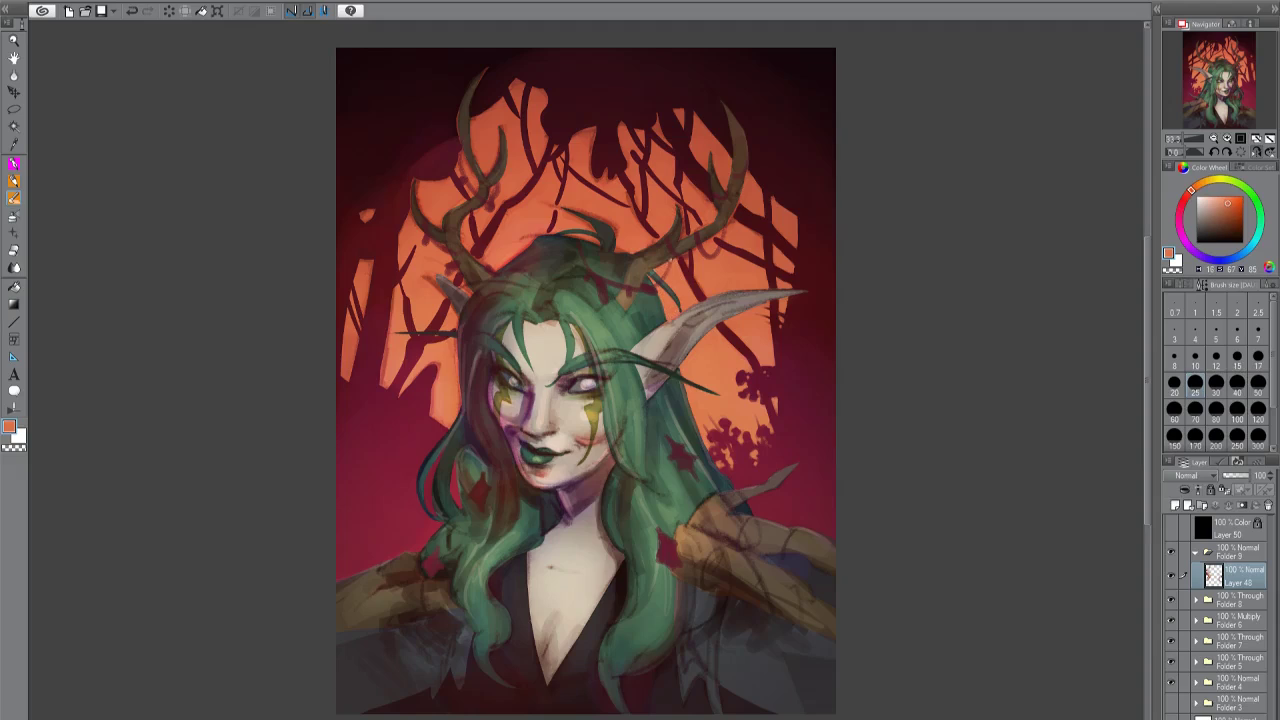
left_click(690, 300, "alt")
left_click_drag(660, 326, 692, 310)
key("h")
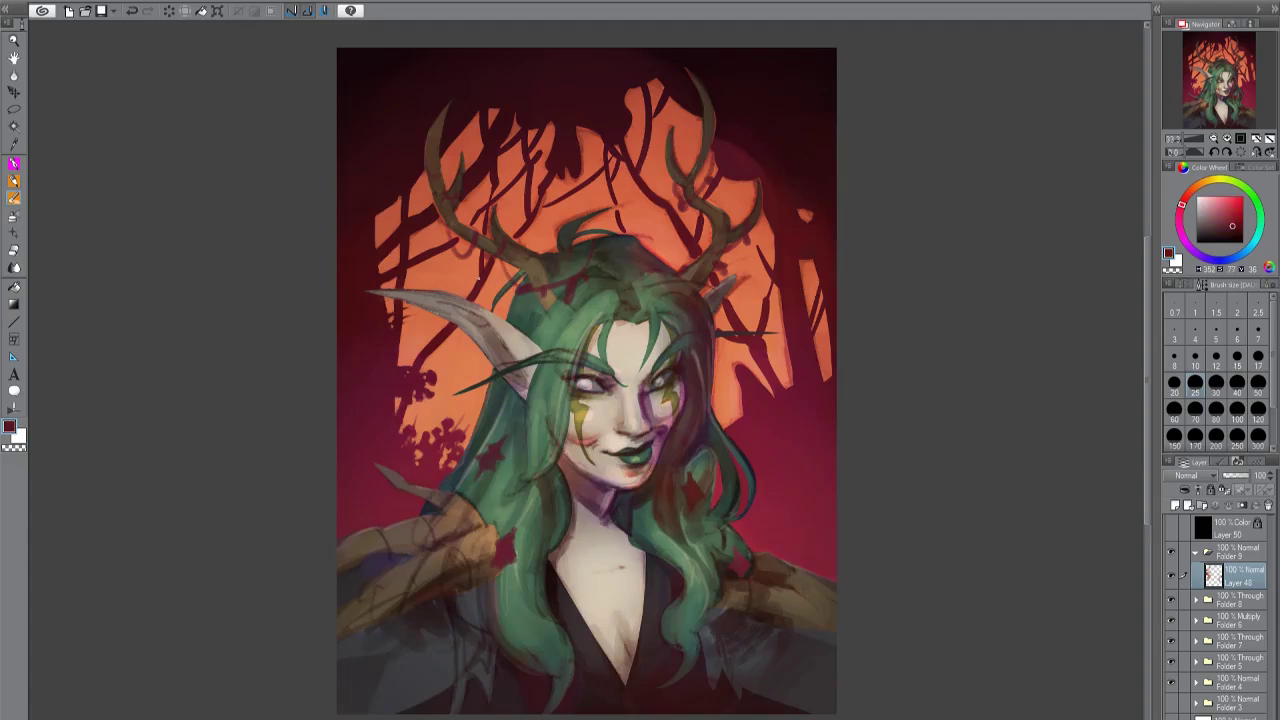
Clean the branches and orange gaps between the long-ear antler and the crown of hair with sampled colours.
left_click(515, 236, "alt")
left_click(502, 222, "alt")
left_click(526, 246, "alt")
left_click(560, 230, "alt")
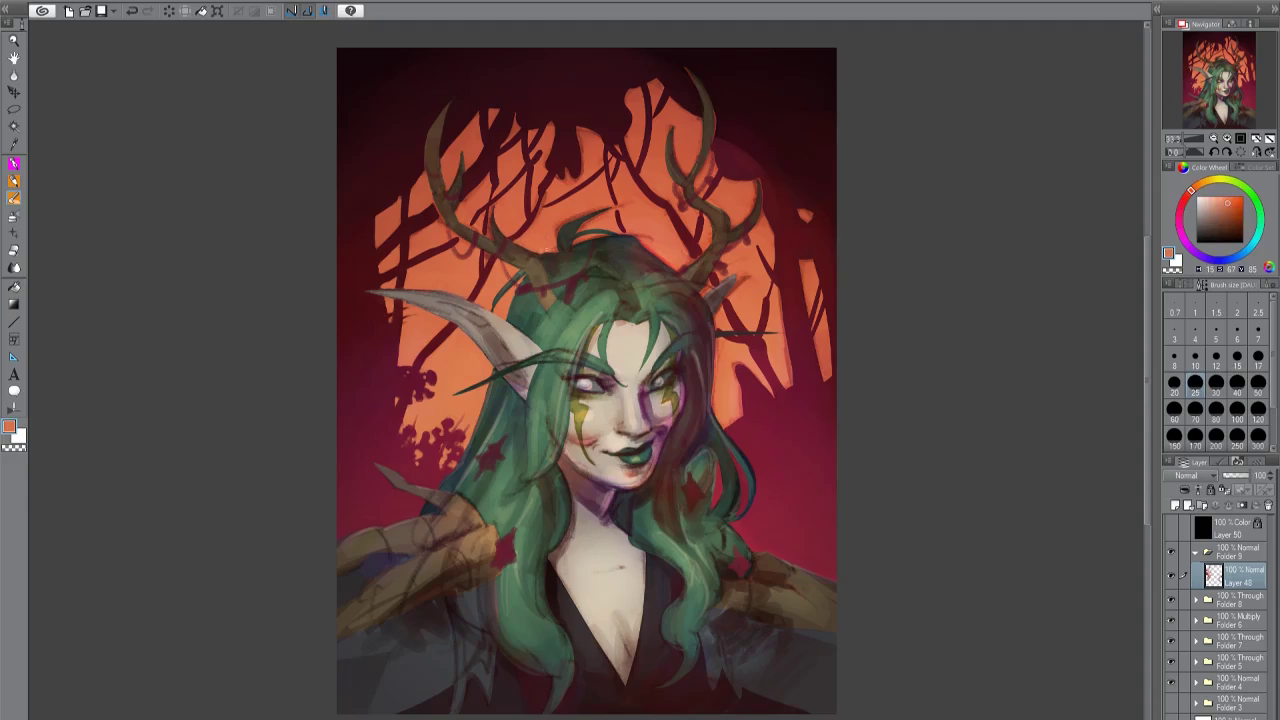
left_click(540, 205, "alt")
left_click(578, 176, "alt")
left_click(580, 145, "alt")
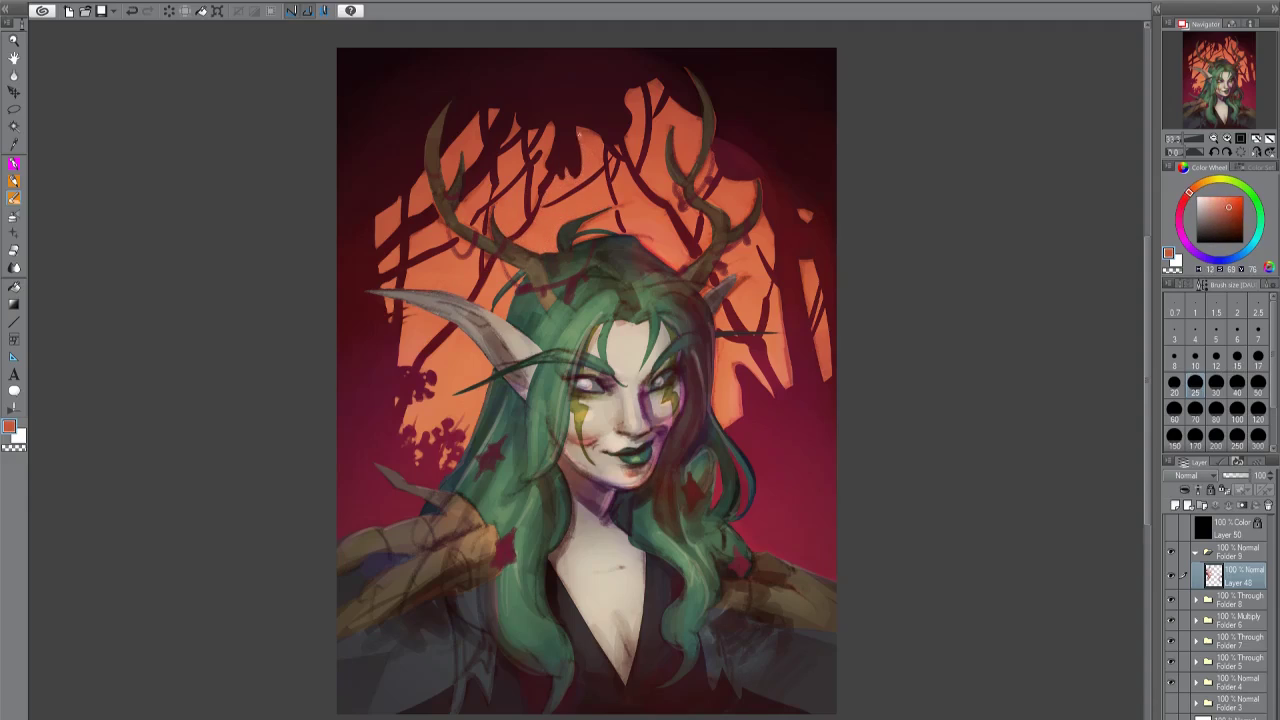
Paint sampled orange over the stray red lines above the crown and beside the short-ear antler.
left_click(593, 223, "alt")
left_click(646, 244, "alt")
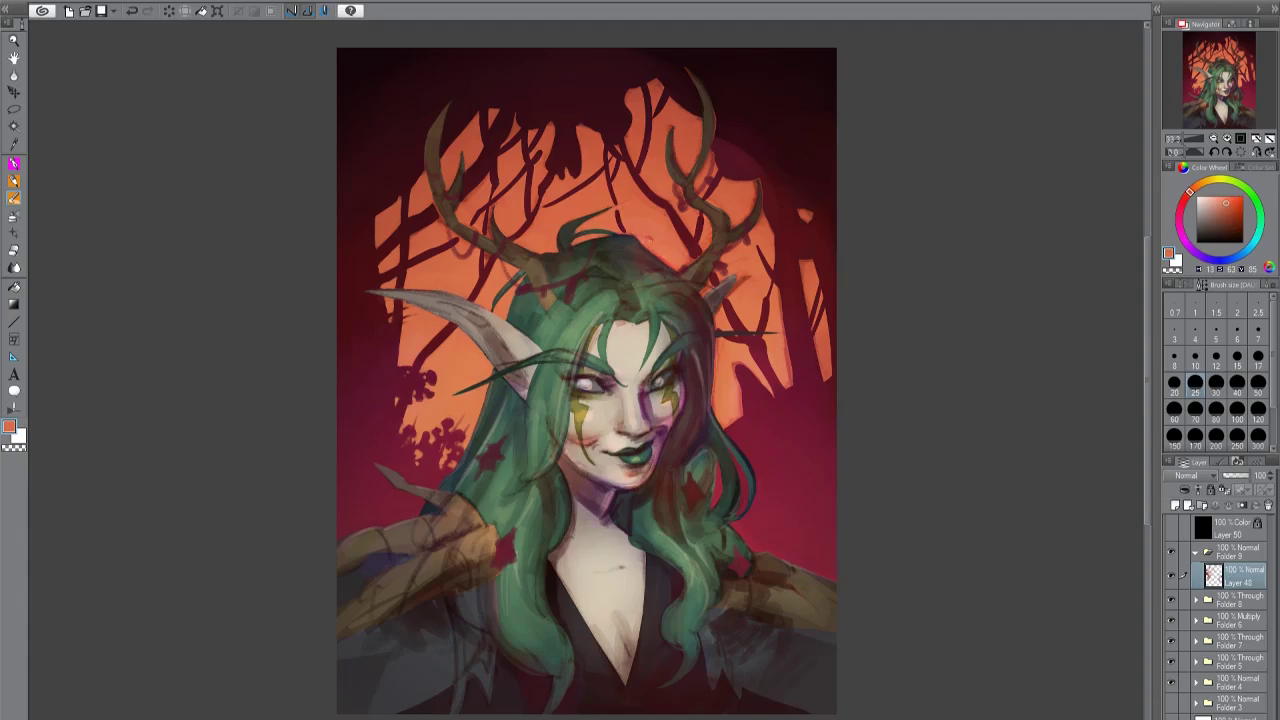
left_click(662, 259, "alt")
left_click(684, 250, "alt")
left_click(674, 228, "alt")
left_click(695, 222, "alt")
left_click(698, 218, "alt")
Refine the thin dark branches around the short ear and its antler with the brush reduced to size 15.
key("bracketleft")
key("bracketleft")
key("bracketleft")
left_click(627, 203, "alt")
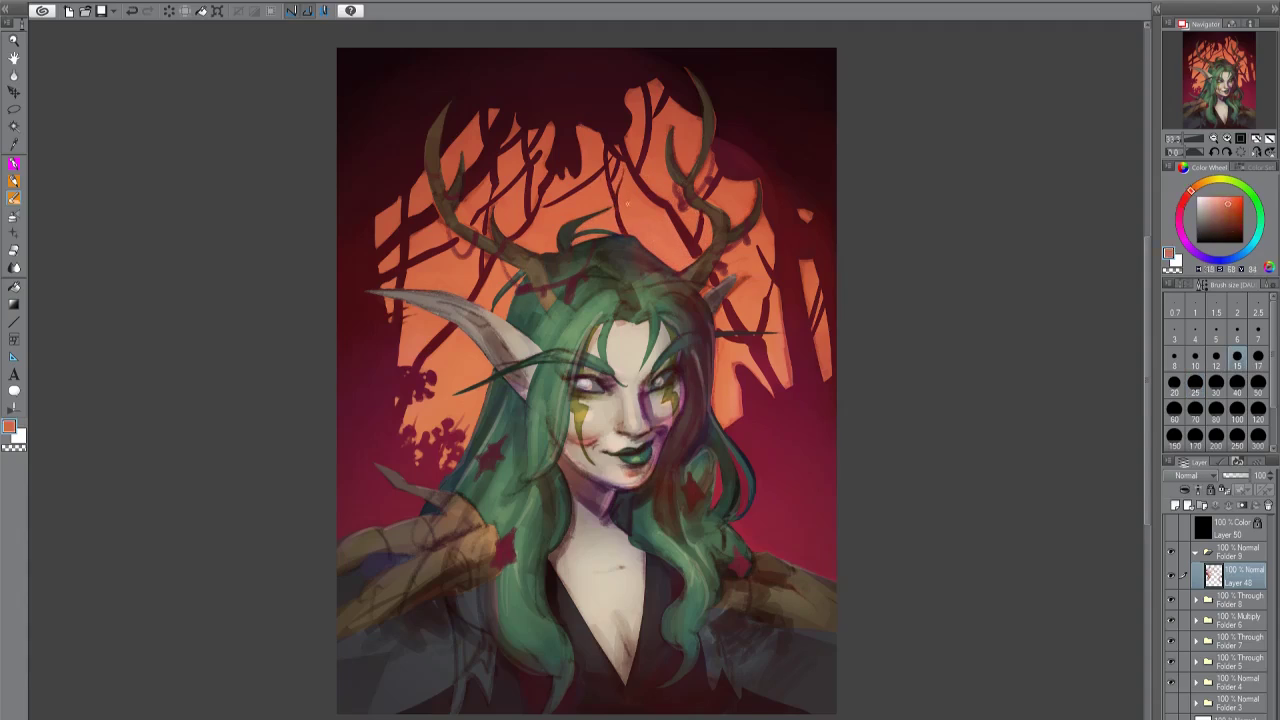
left_click(698, 255, "alt")
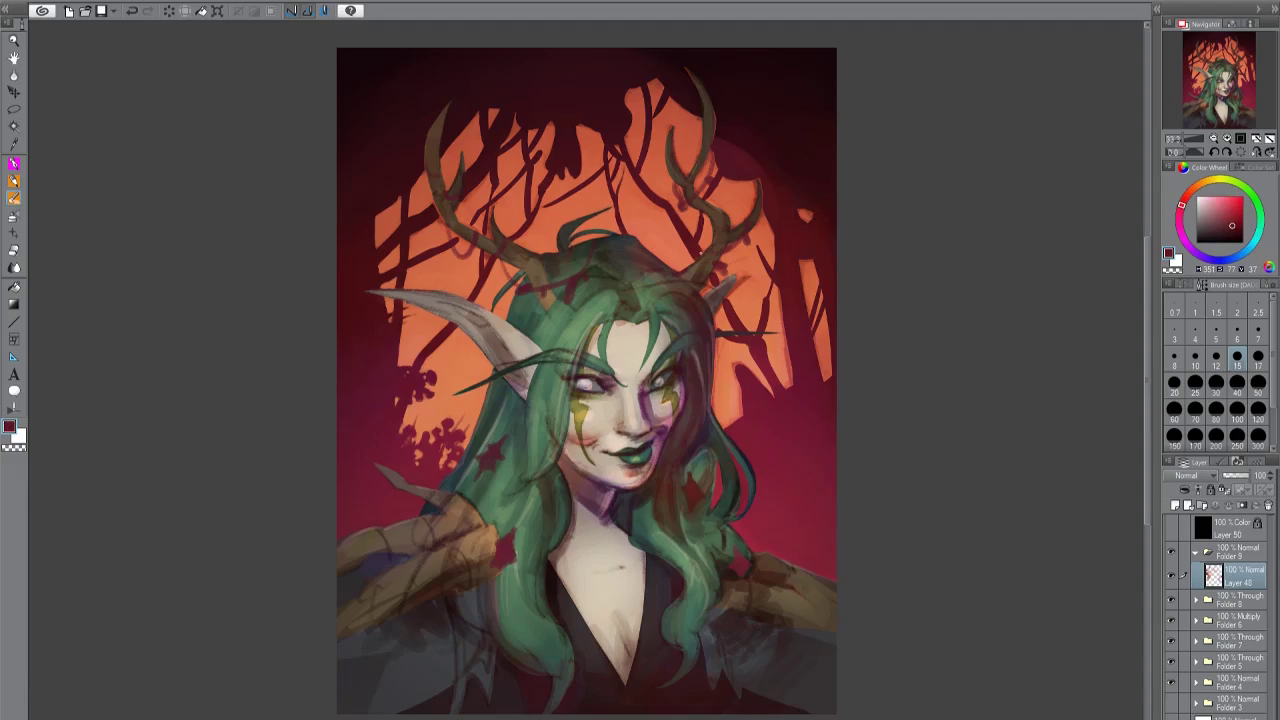
left_click(731, 303, "alt")
left_click(780, 370, "alt")
Darken the branches and tree base beyond the short ear with the brush at size 25.
key("bracketright")
key("bracketright")
key("bracketright")
left_click(790, 386, "alt")
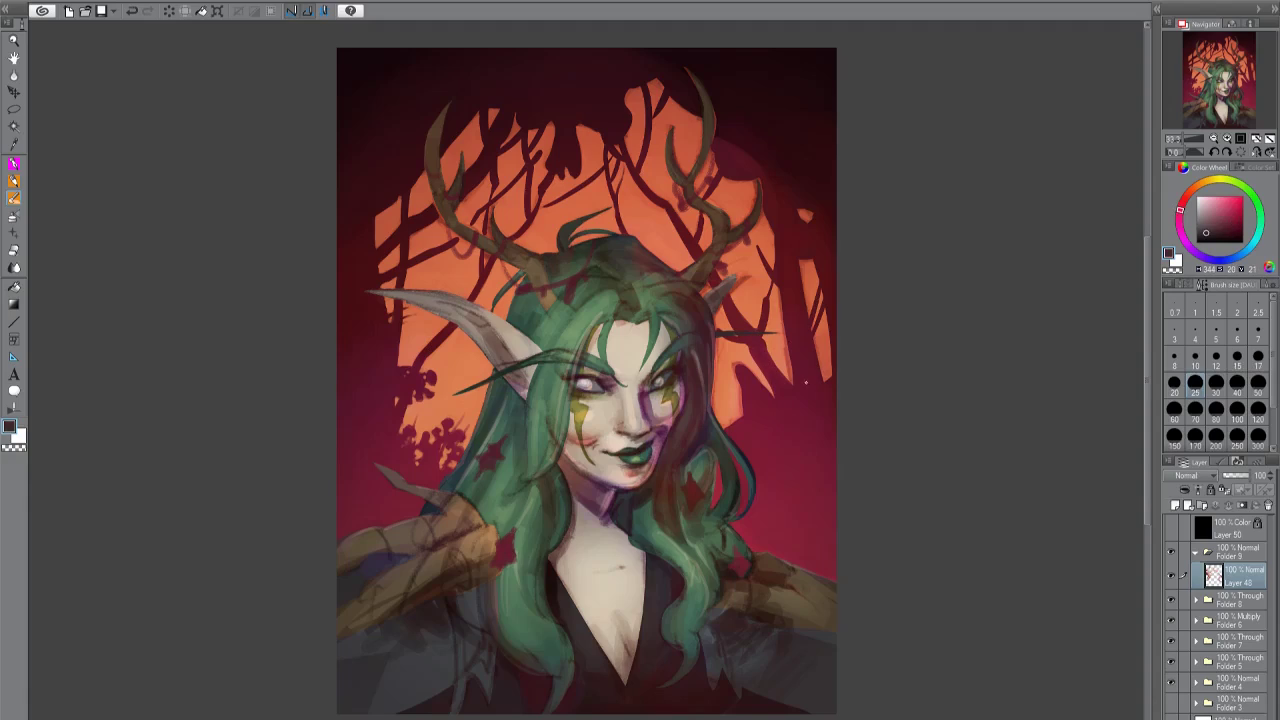
Clean the orange sky and edges around the lower stem of the long-ear antler with sampled colours.
left_click(490, 210, "alt")
left_click(485, 232, "alt")
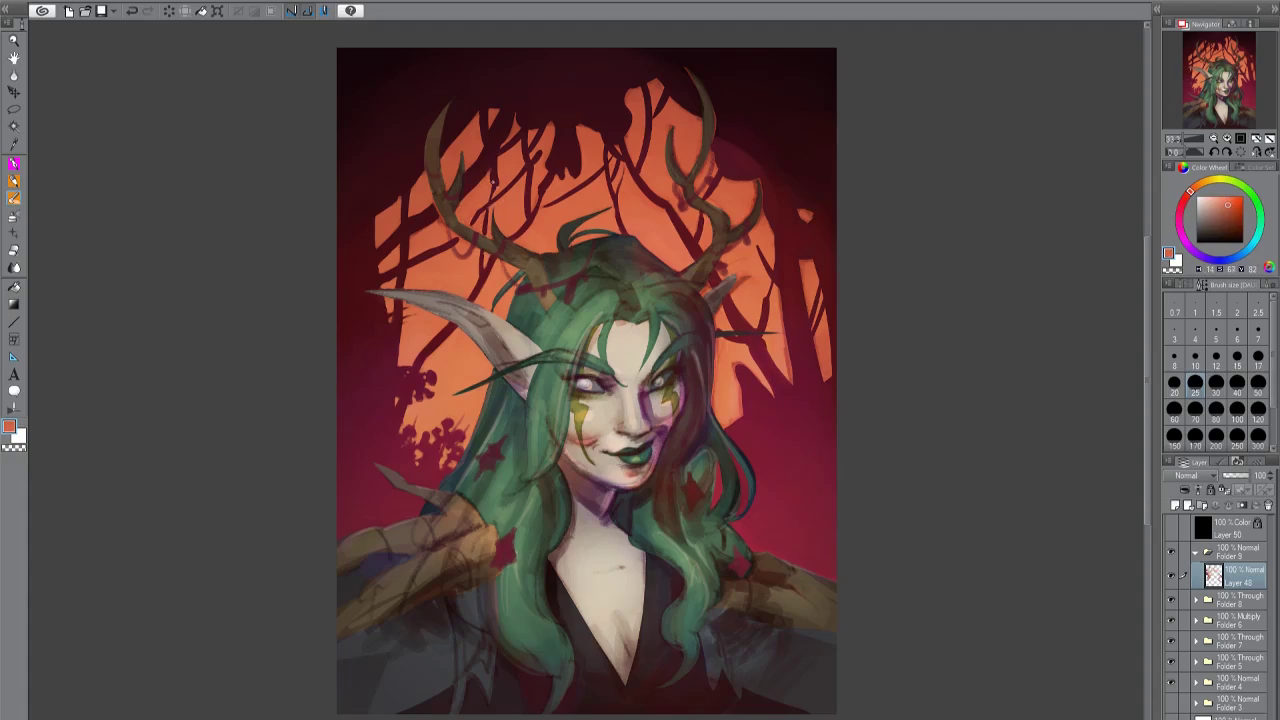
left_click(484, 261, "alt")
left_click(445, 228, "alt")
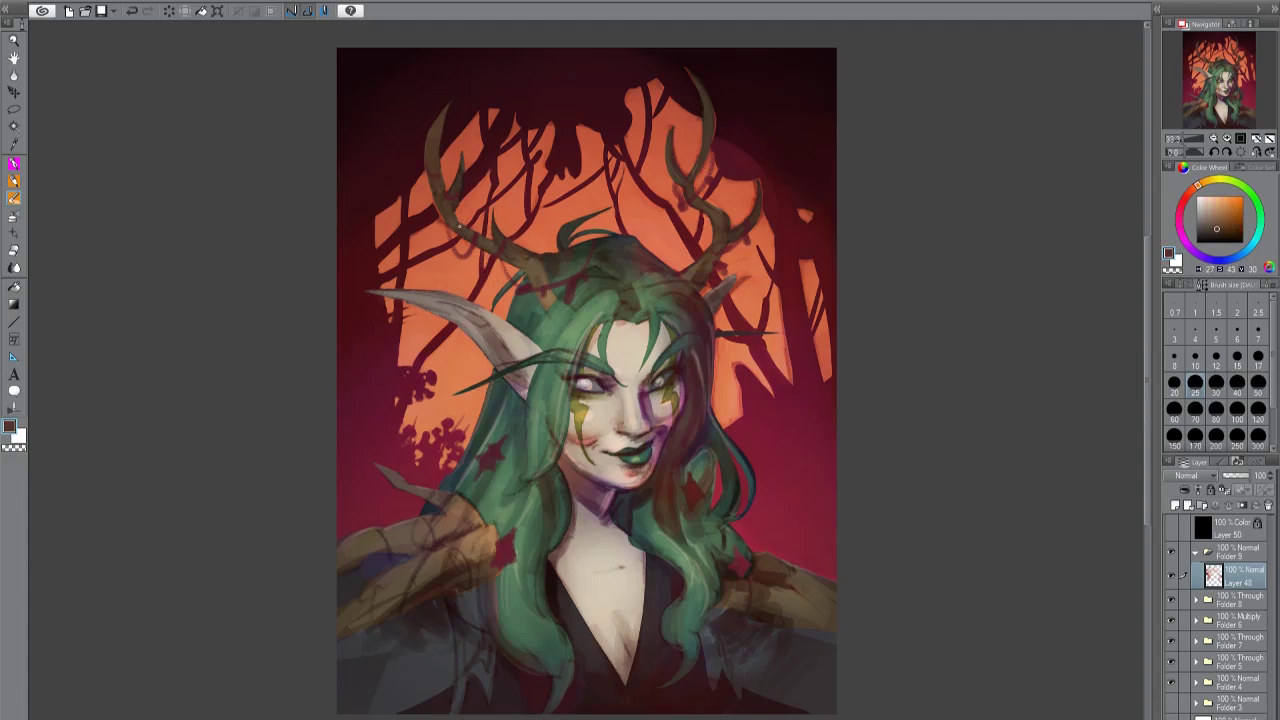
left_click(448, 240, "alt")
left_click(443, 226, "alt")
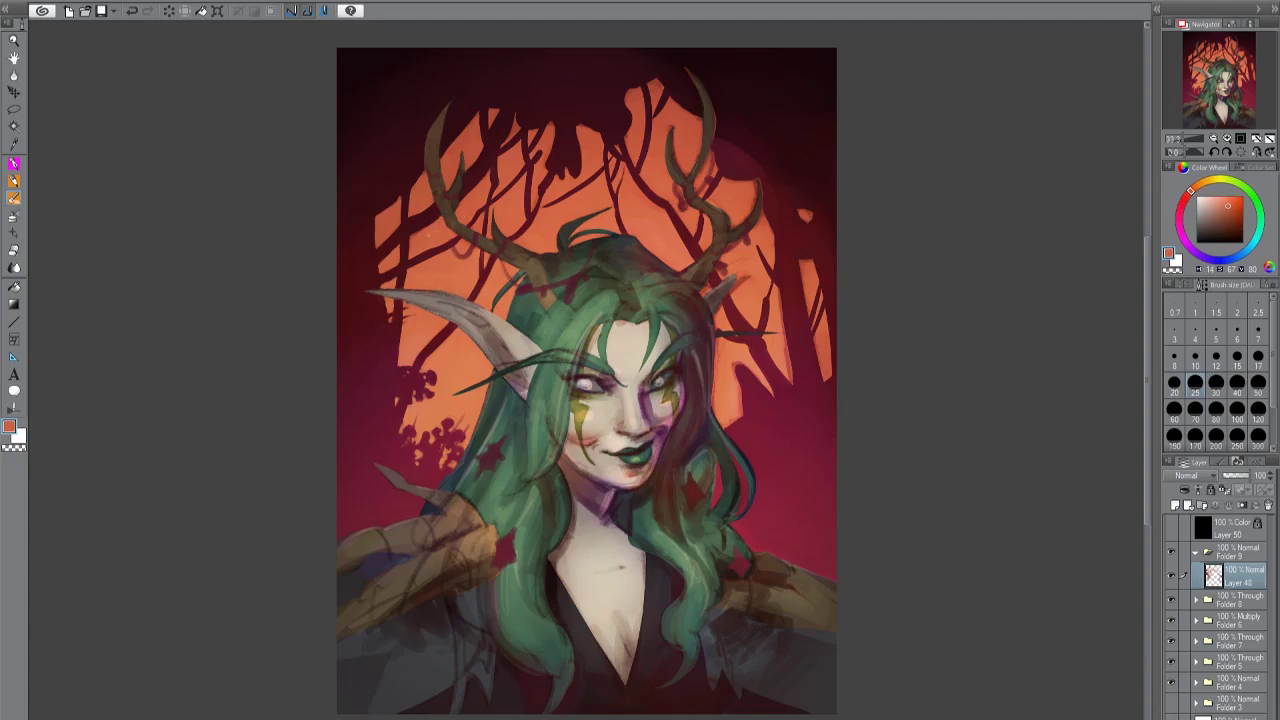
Touch up the branches behind the long-ear antler and the orange gaps near the short-ear tree with sampled dark red and orange.
left_click(431, 140, "alt")
left_click(462, 200, "alt")
left_click(476, 180, "alt")
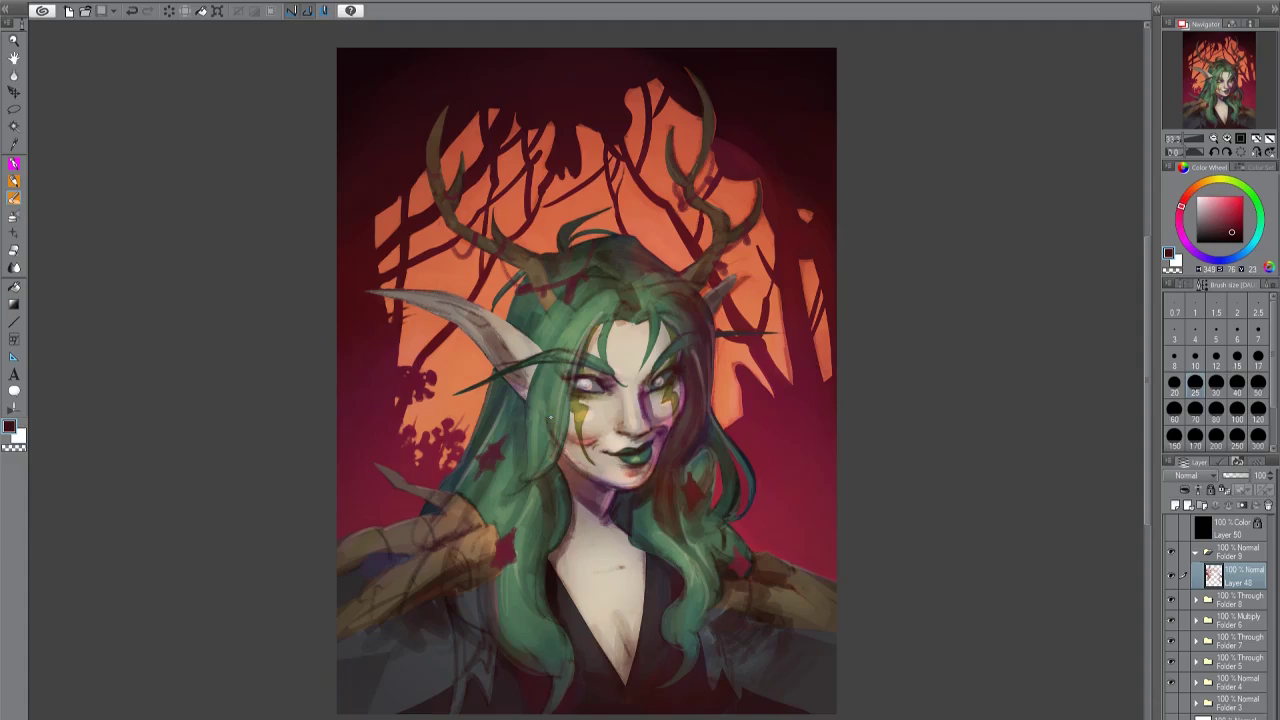
left_click(787, 350, "alt")
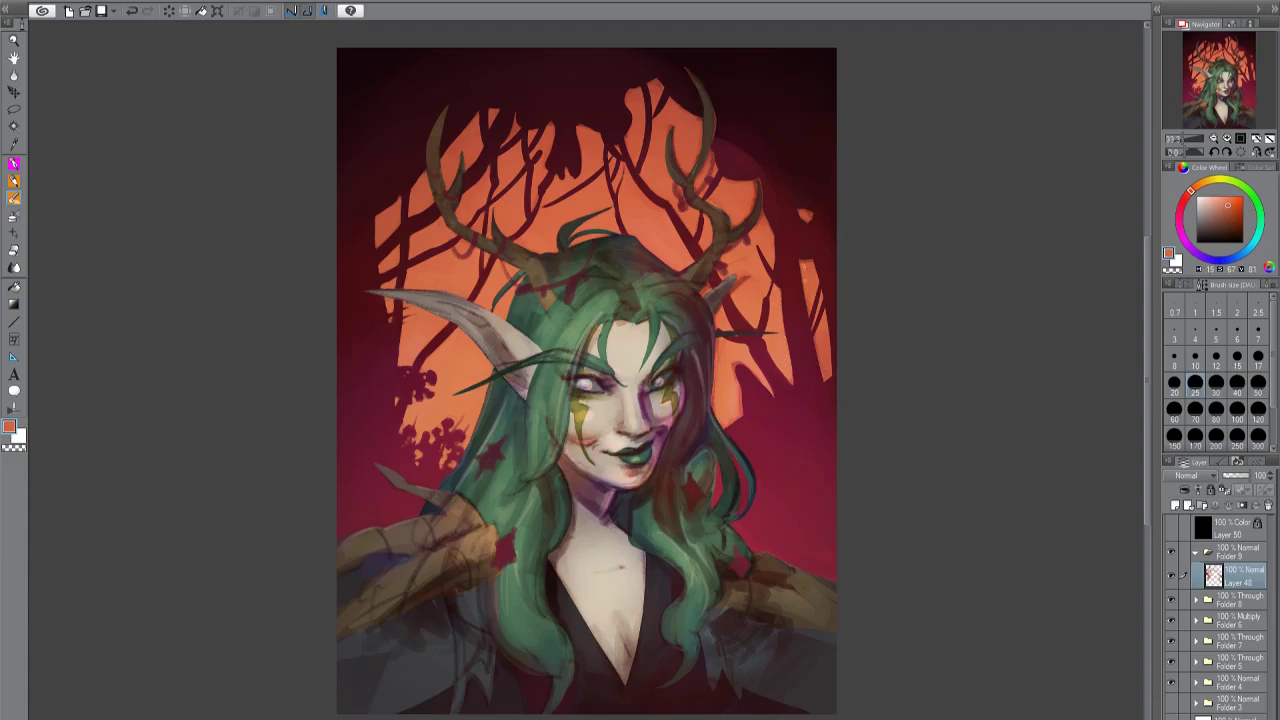
left_click(720, 352, "alt")
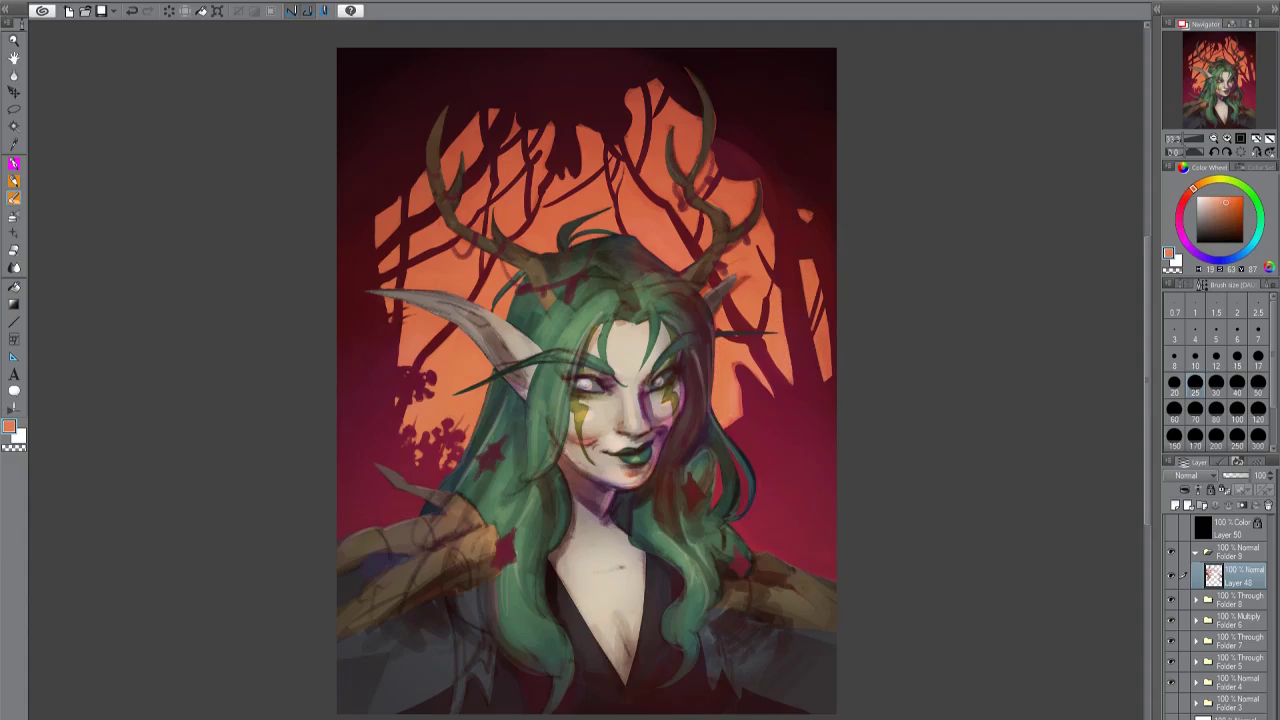
Clean the orange sky around the short ear and refine the ear's edges with sampled colours, reducing the brush to size 15.
left_click_drag(722, 428, 740, 365)
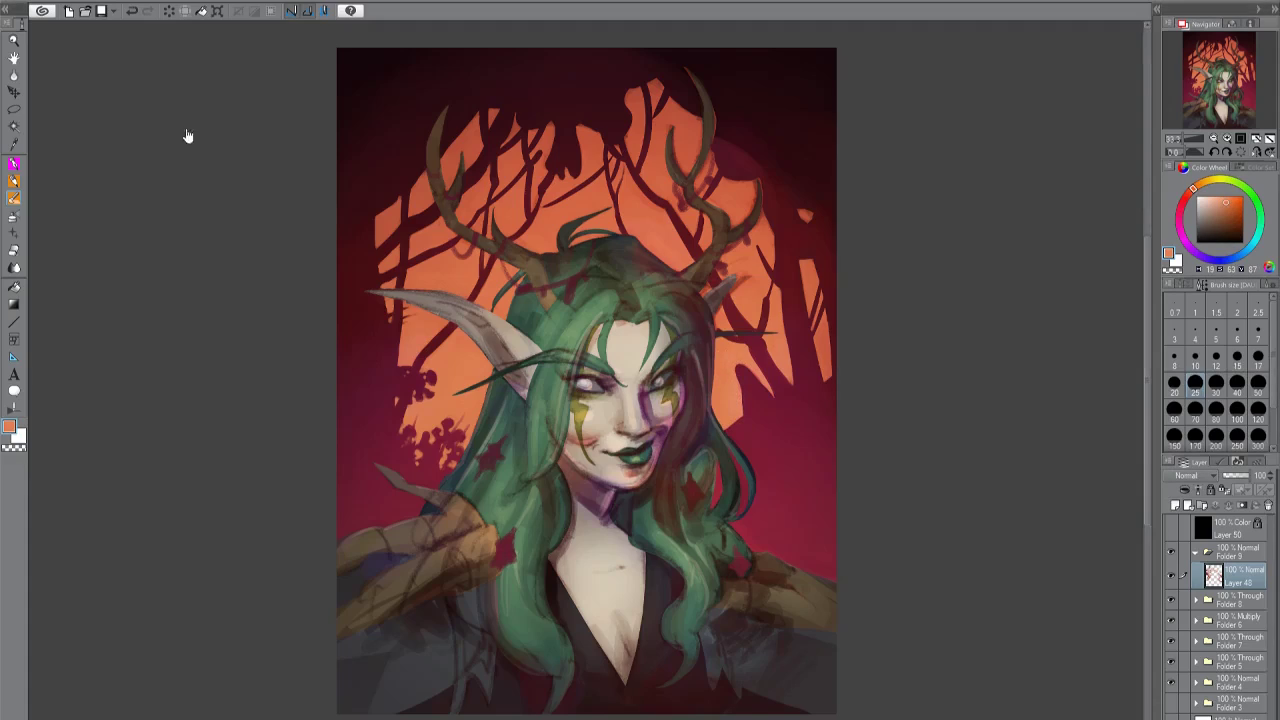
left_click(740, 284, "alt")
key("[")
key("[")
key("[")
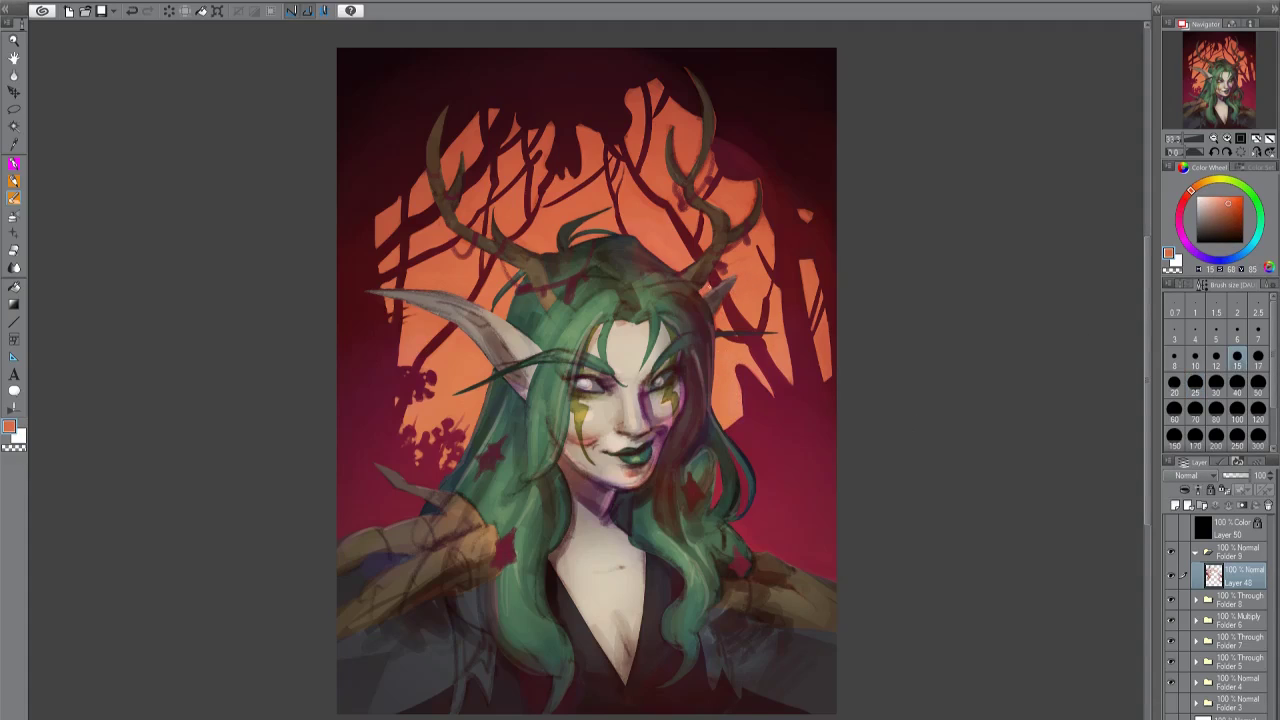
left_click(716, 320, "alt")
left_click(730, 278, "alt")
left_click(720, 286, "alt")
Paint over the reddish marks around the short-ear antler with sampled orange, red and brown at brush size 25.
key("]")
key("]")
key("]")
left_click(758, 198, "alt")
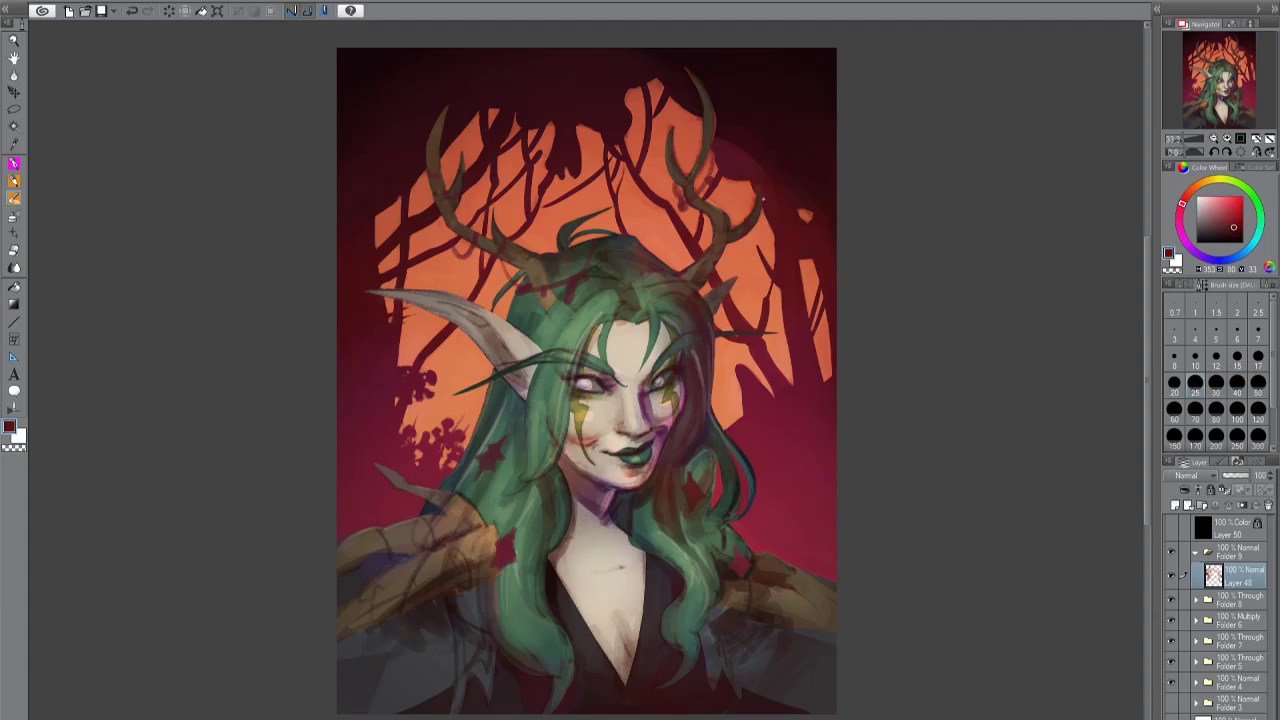
left_click(762, 200, "alt")
left_click(701, 163, "alt")
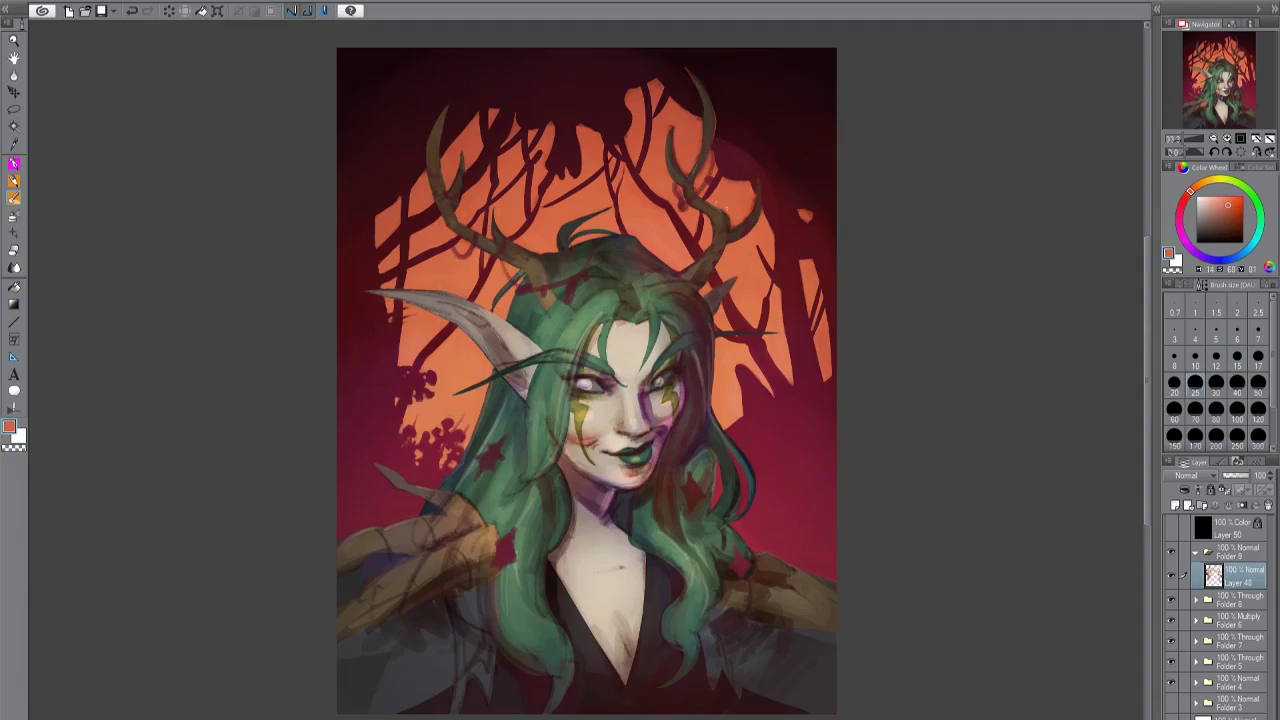
left_click(750, 205, "alt")
left_click(702, 160, "alt")
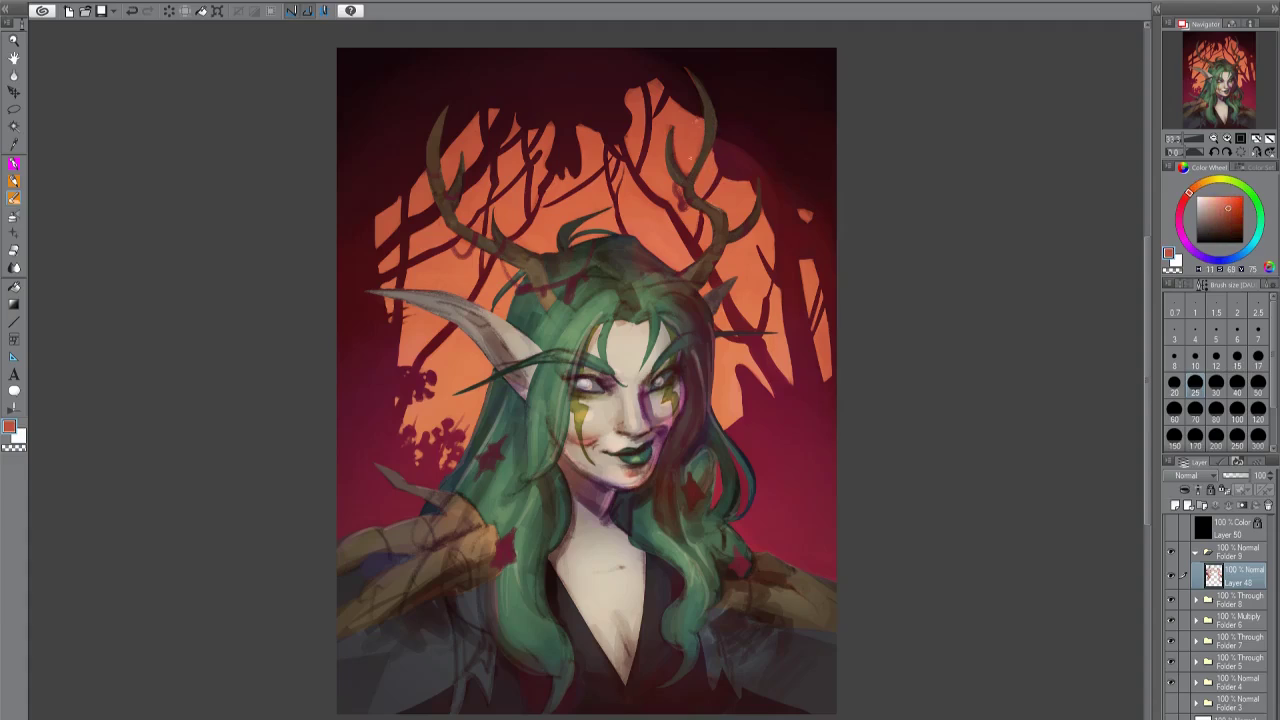
left_click(689, 192, "alt")
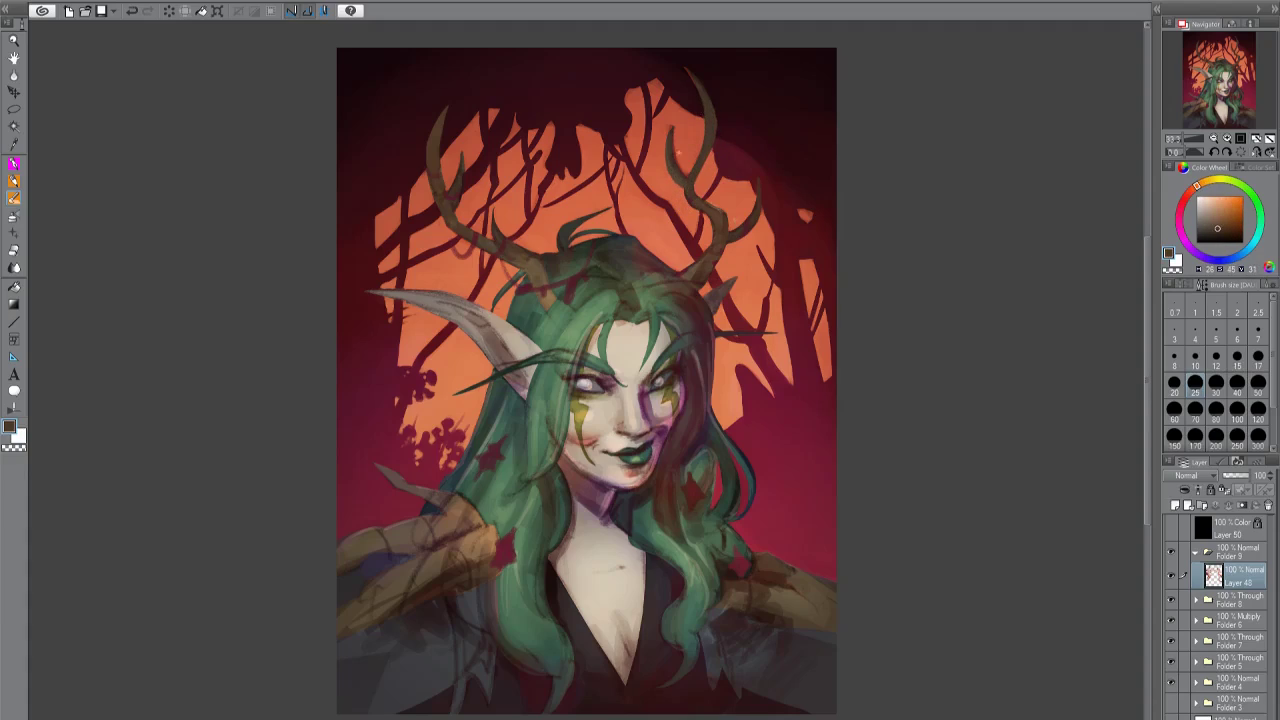
Touch up the branches and orange gaps in the canopy and around the long-ear antler with sampled colours.
left_click(634, 97, "alt")
left_click(548, 147, "alt")
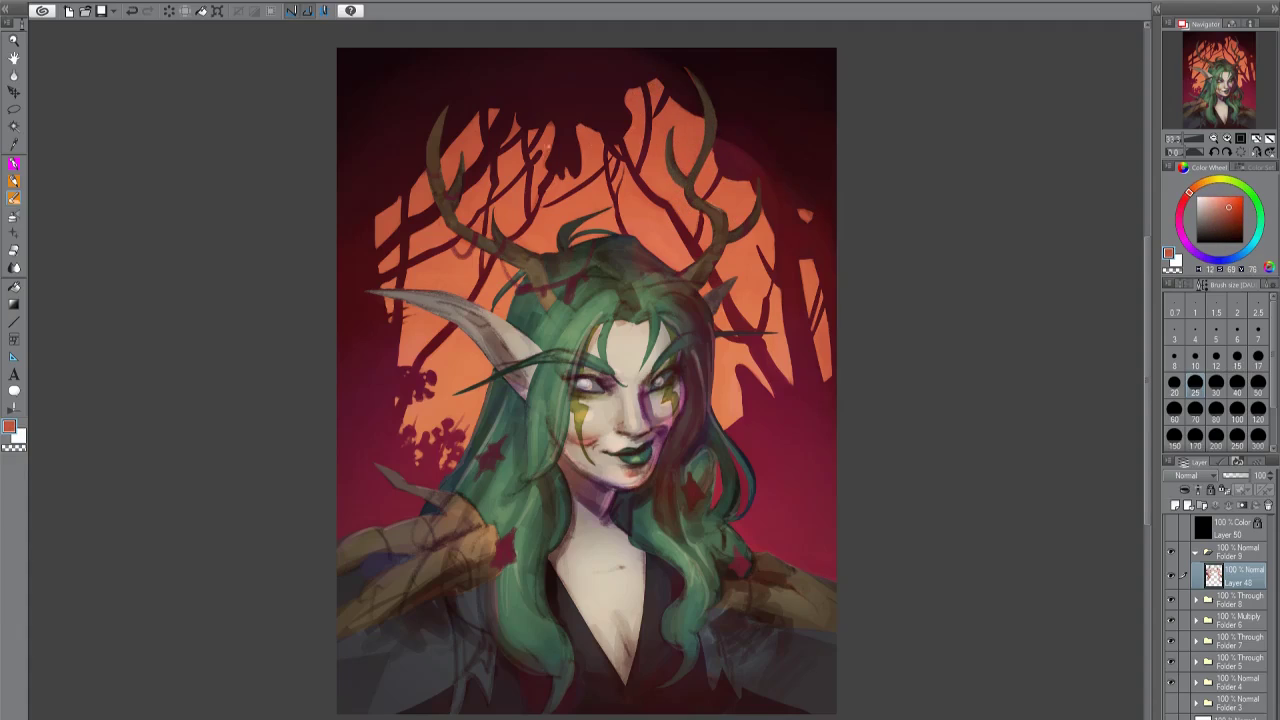
left_click(460, 252, "alt")
left_click(410, 183, "alt")
Paint a leafy dark red bush beside the hair below the short ear, alternating sampled crimson and orange at brush size 15.
left_click(744, 372, "alt")
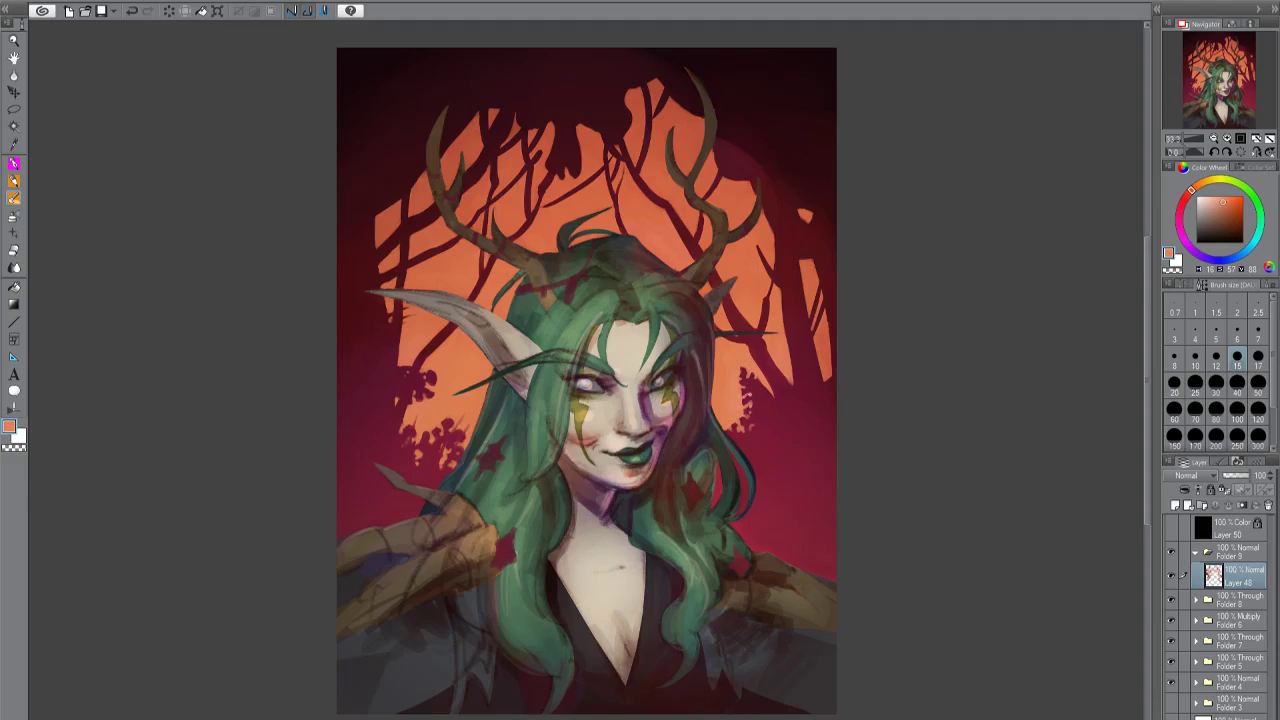
left_click(763, 390, "alt")
left_click(764, 412, "alt")
left_click(764, 414, "alt")
left_click(766, 414, "alt")
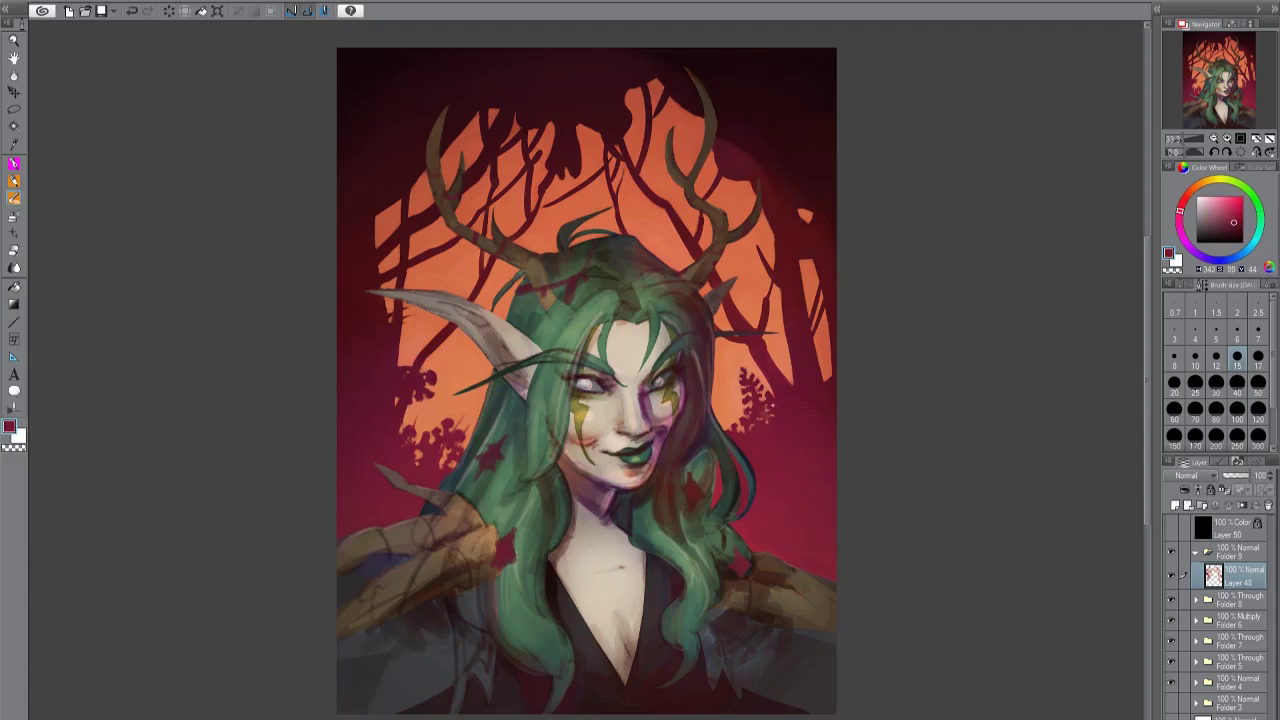
left_click(764, 414, "alt")
left_click(762, 416, "alt")
left_click(762, 416, "alt")
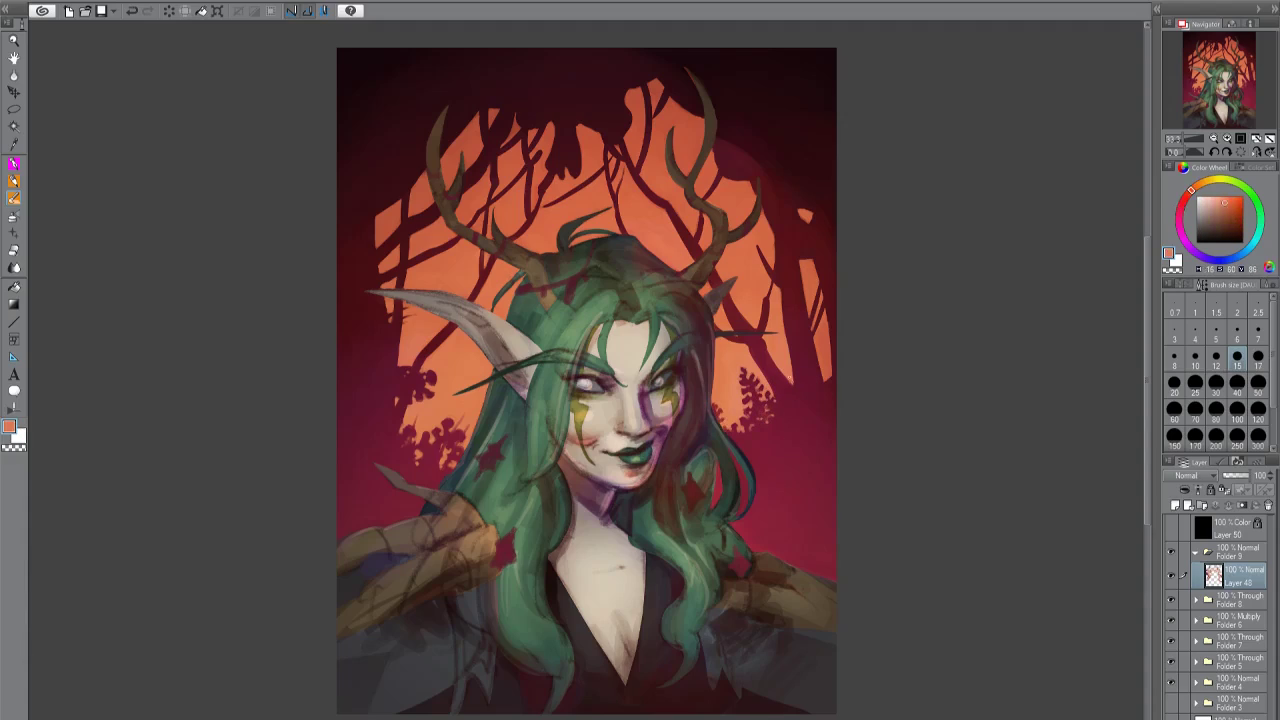
Add thin grass blades along the base of the orange glow with the brush at size 12, and save the painting.
left_click(762, 416, "alt")
left_click(1216, 356)
left_click(734, 412, "alt")
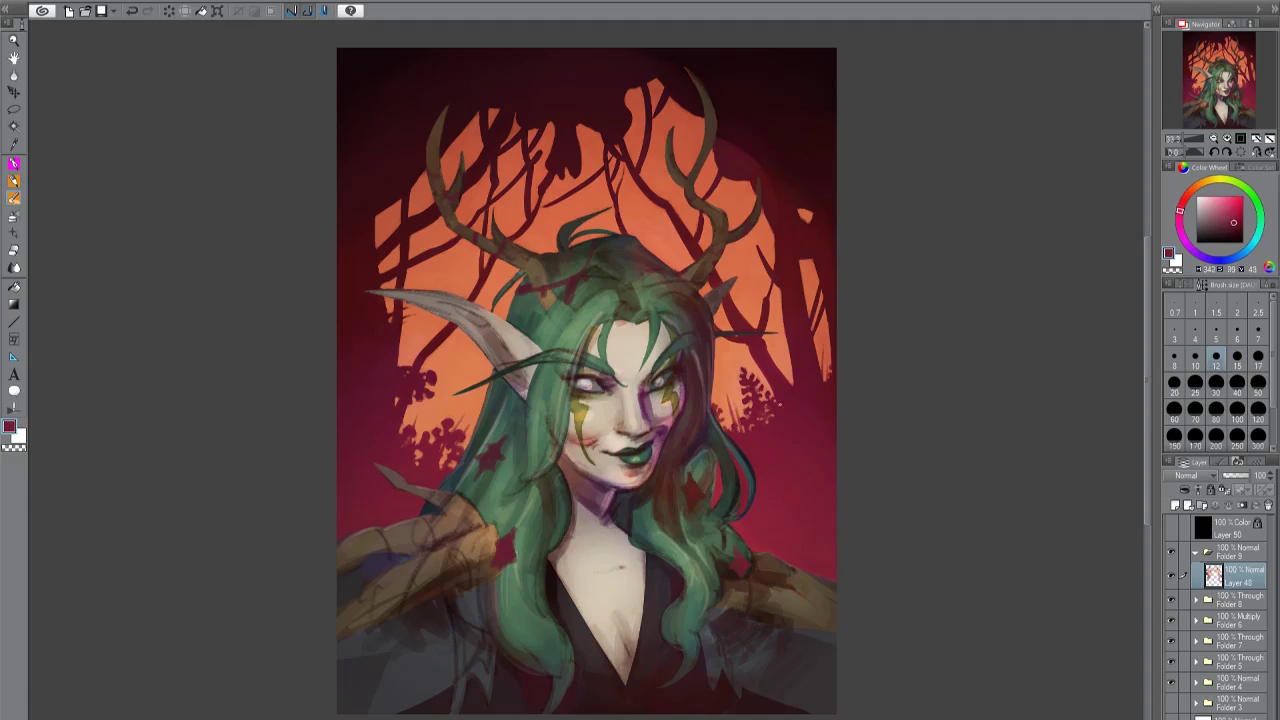
left_click(790, 368, "alt")
left_click(790, 366, "alt")
key("h")
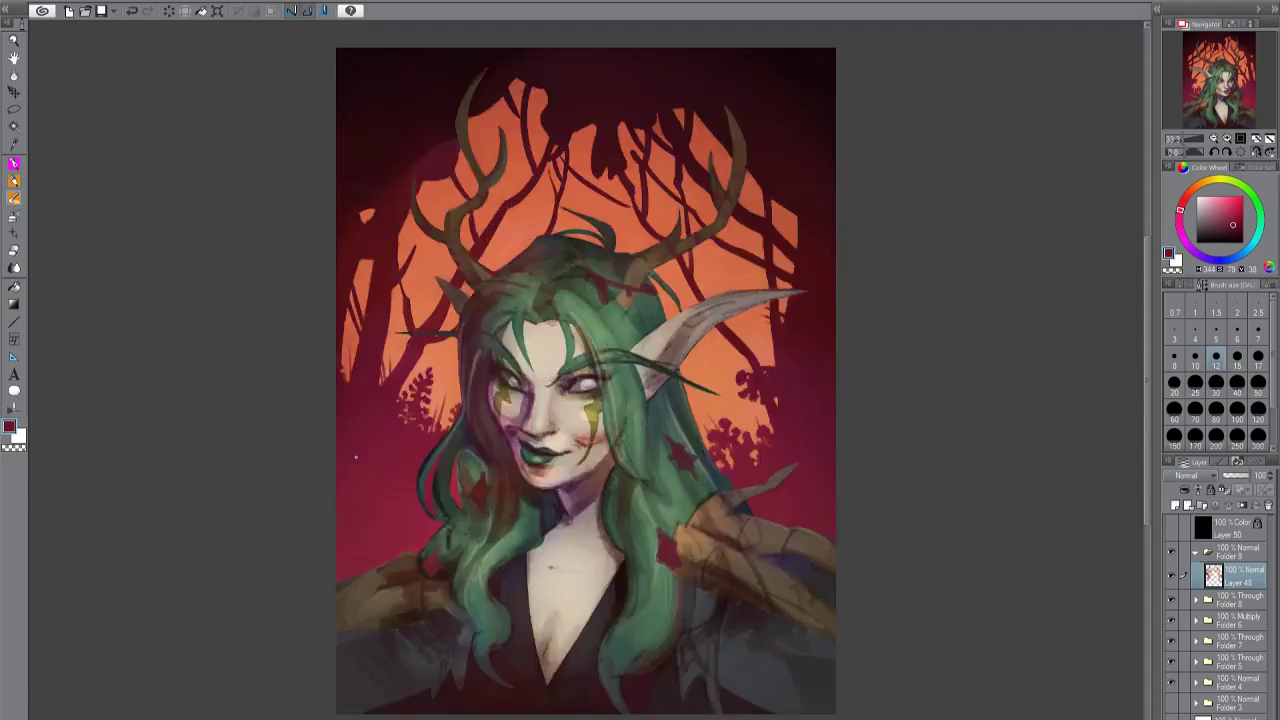
key("h")
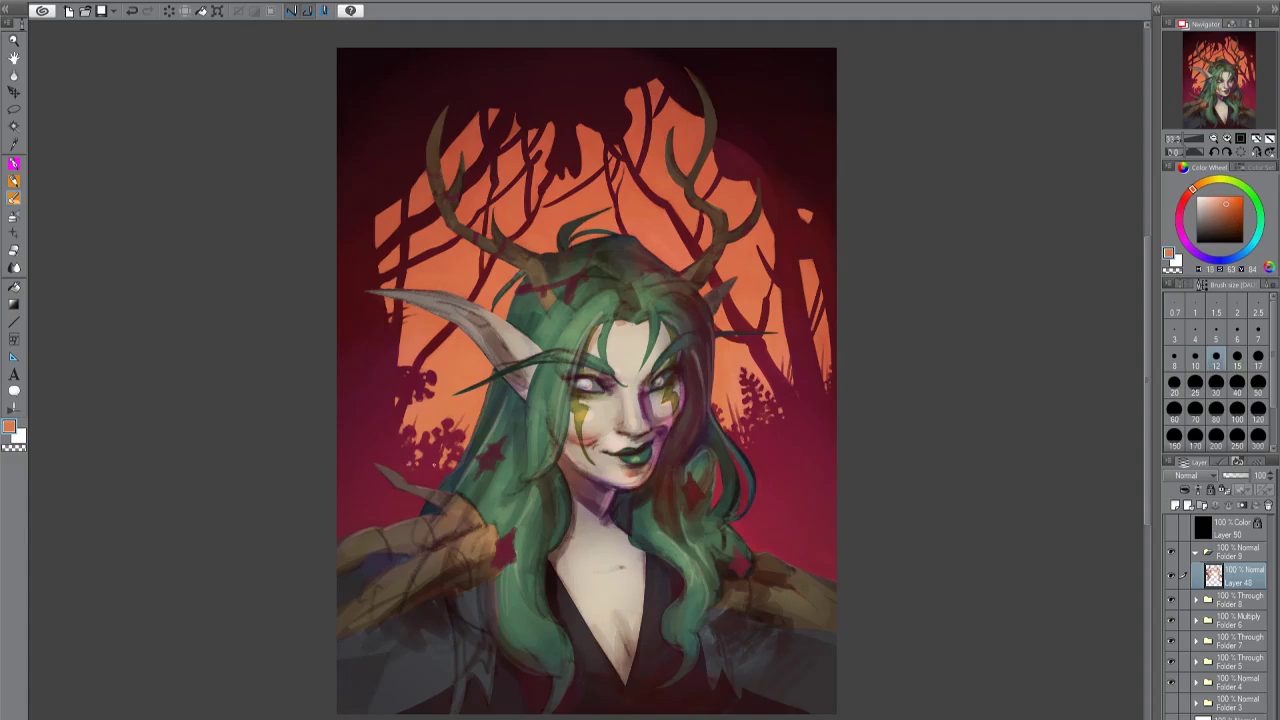
key("ctrl+s")
Darken the purple patch of background beyond the short-ear antler with sampled dark reds.
left_click(717, 150, "alt")
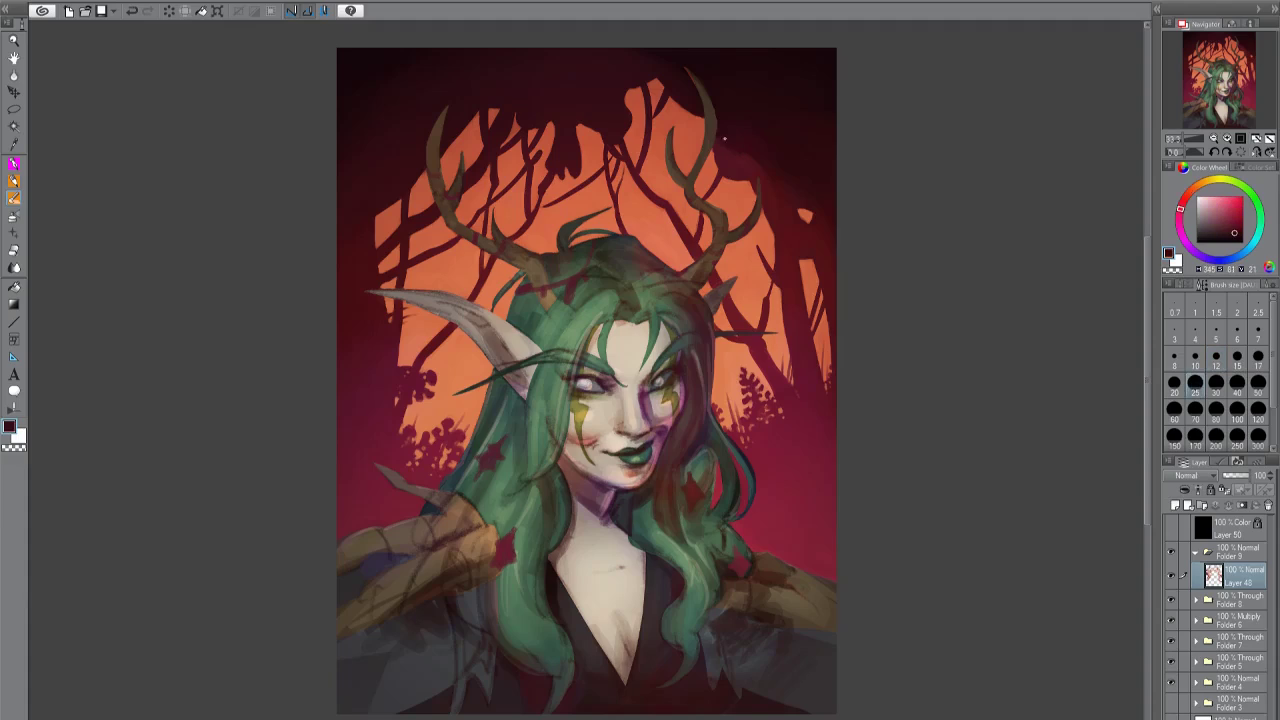
left_click(745, 170, "alt")
left_click(760, 168, "alt")
left_click(778, 165, "alt")
key("h")
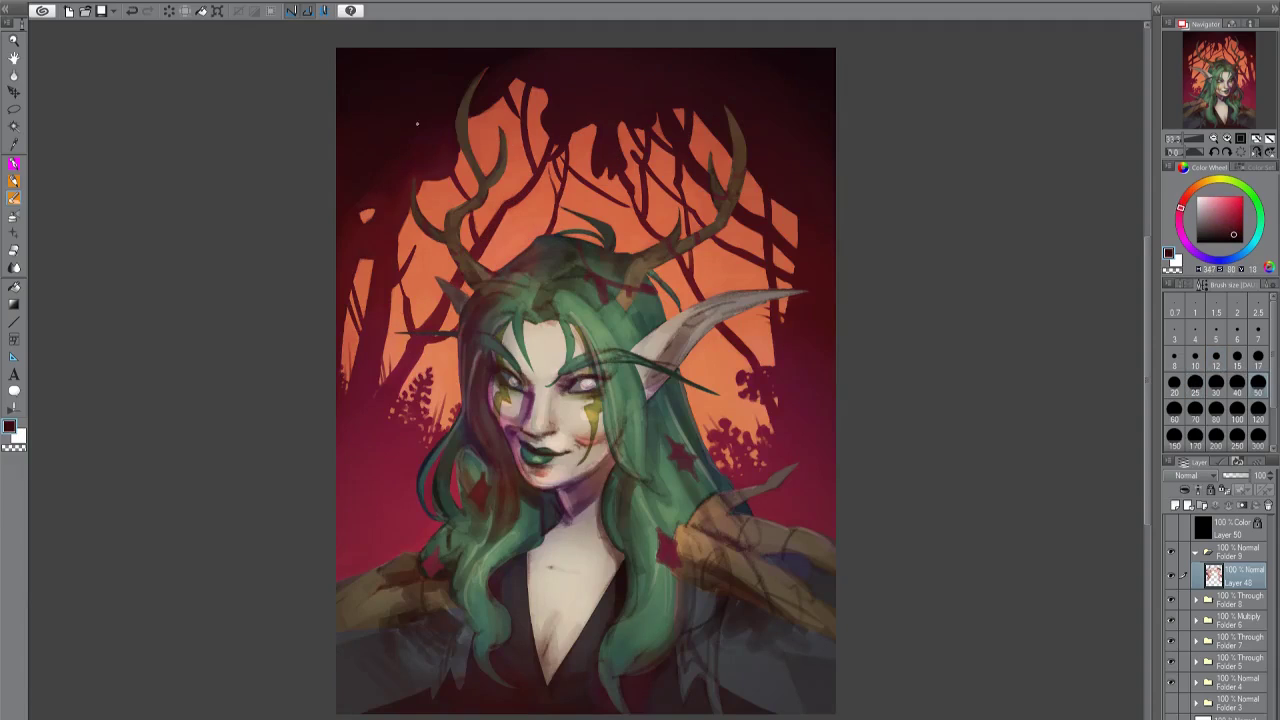
Blend the dark red background around the short-ear tree in the mirrored view with the brush at size 50.
left_click(405, 170, "alt")
left_click_drag(382, 200, 393, 226)
left_click(341, 238, "alt")
left_click(338, 233, "alt")
left_click(396, 216, "alt")
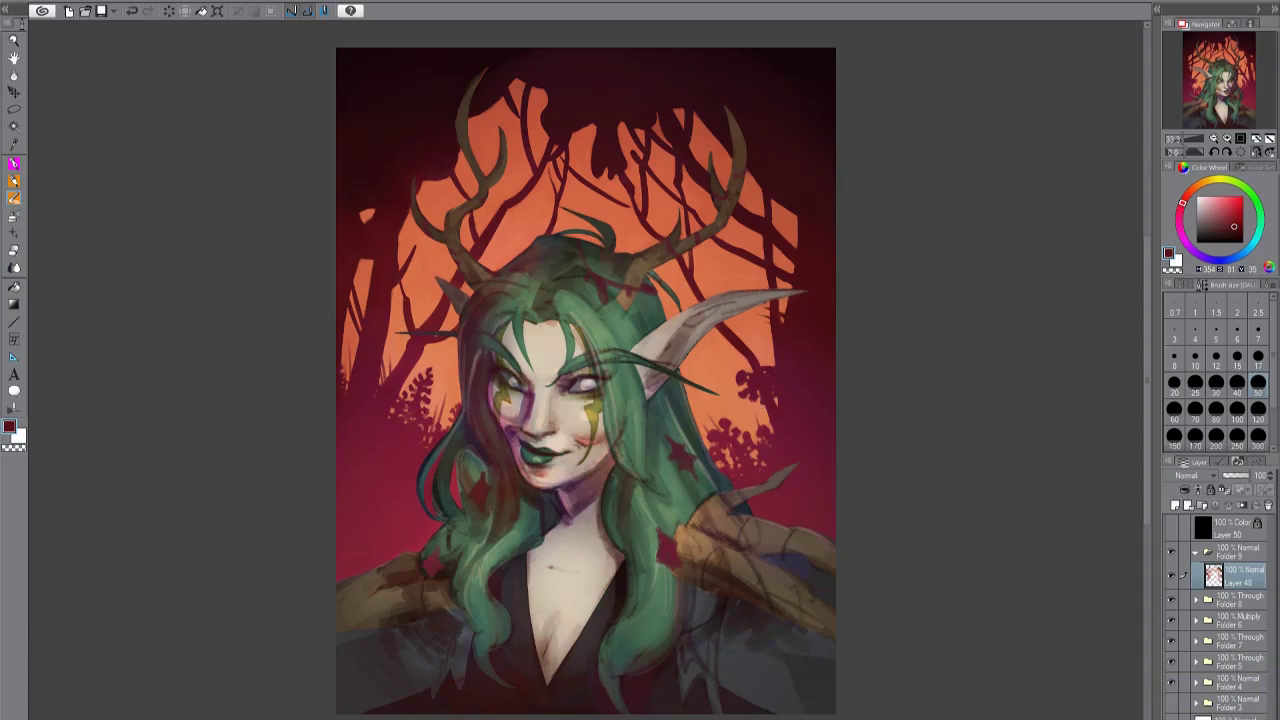
left_click(340, 145, "alt")
left_click(340, 145, "alt")
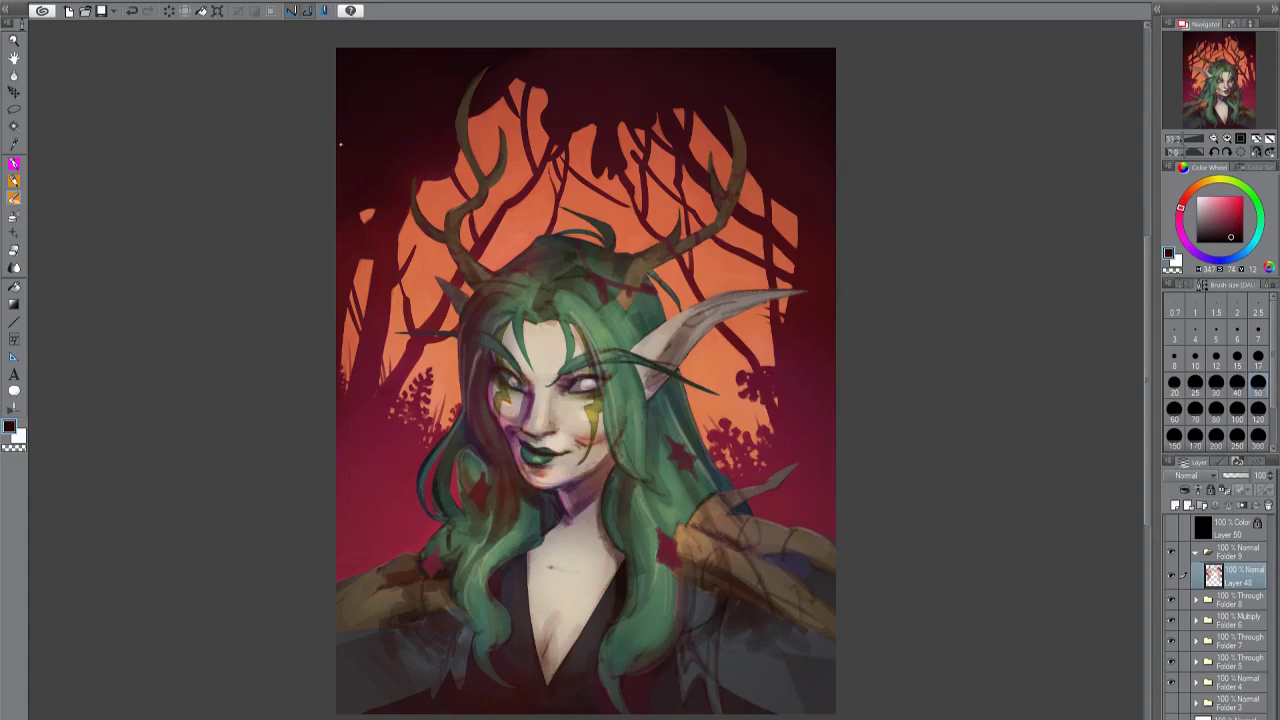
left_click(385, 184, "alt")
key("h")
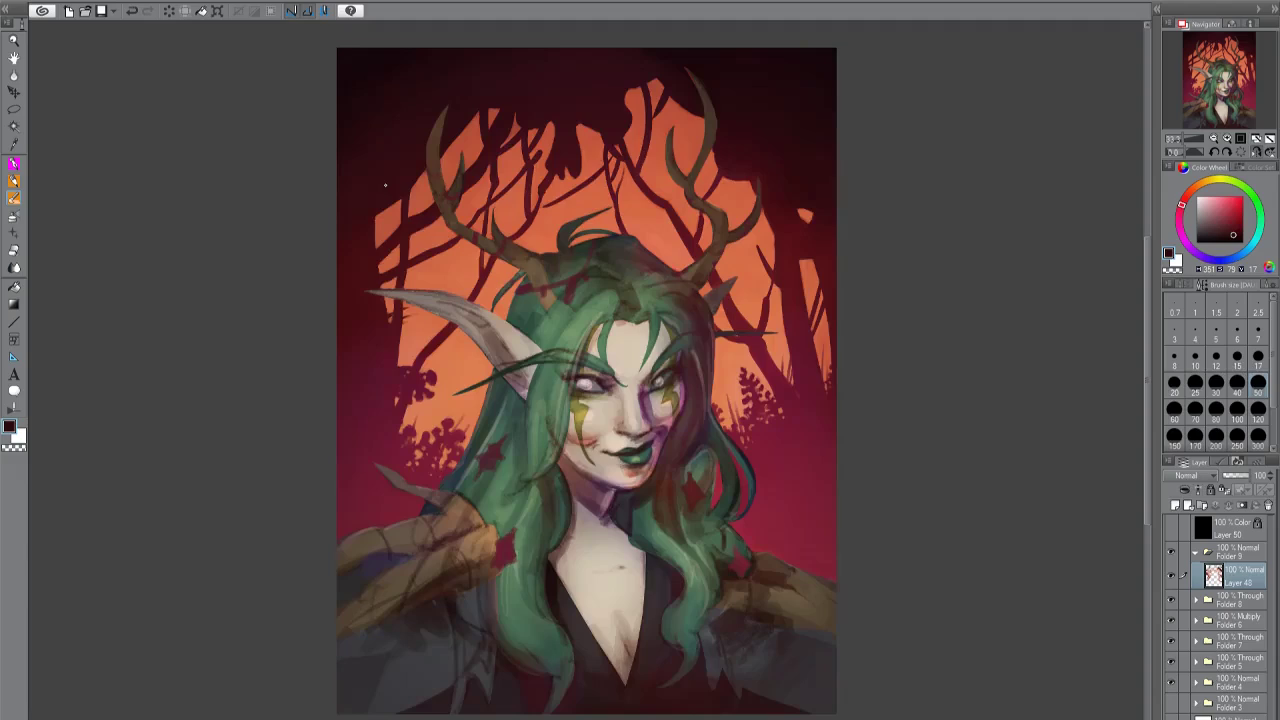
Add a new layer above Layer 48 and repaint the long eyebrow on the short-ear side with sampled green at brush size 25.
left_click(810, 548, "alt")
left_click(1176, 505)
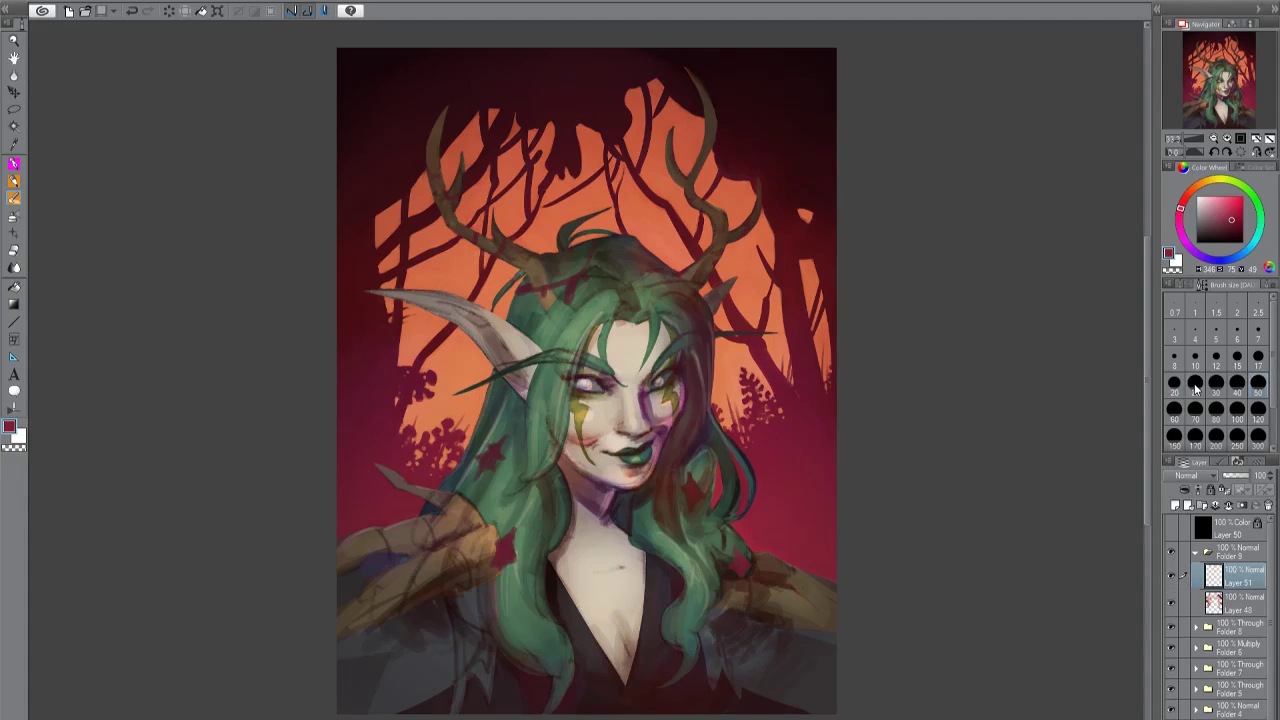
left_click(1195, 384)
left_click(716, 333, "alt")
left_click(704, 335, "alt")
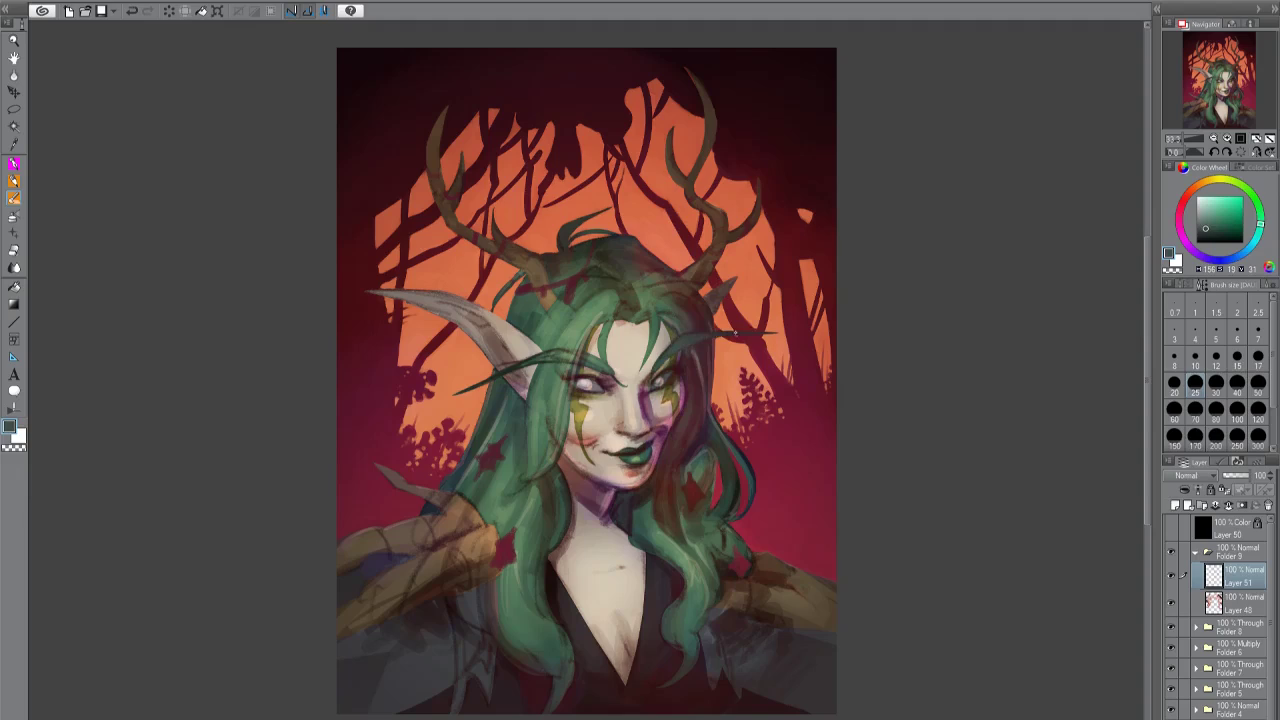
left_click(704, 335, "alt")
Repaint the long-ear side's eyebrow as a clean green sweep, refining the inner brow ends with the brush at size 15.
left_click(550, 356, "alt")
left_click_drag(550, 356, 464, 390)
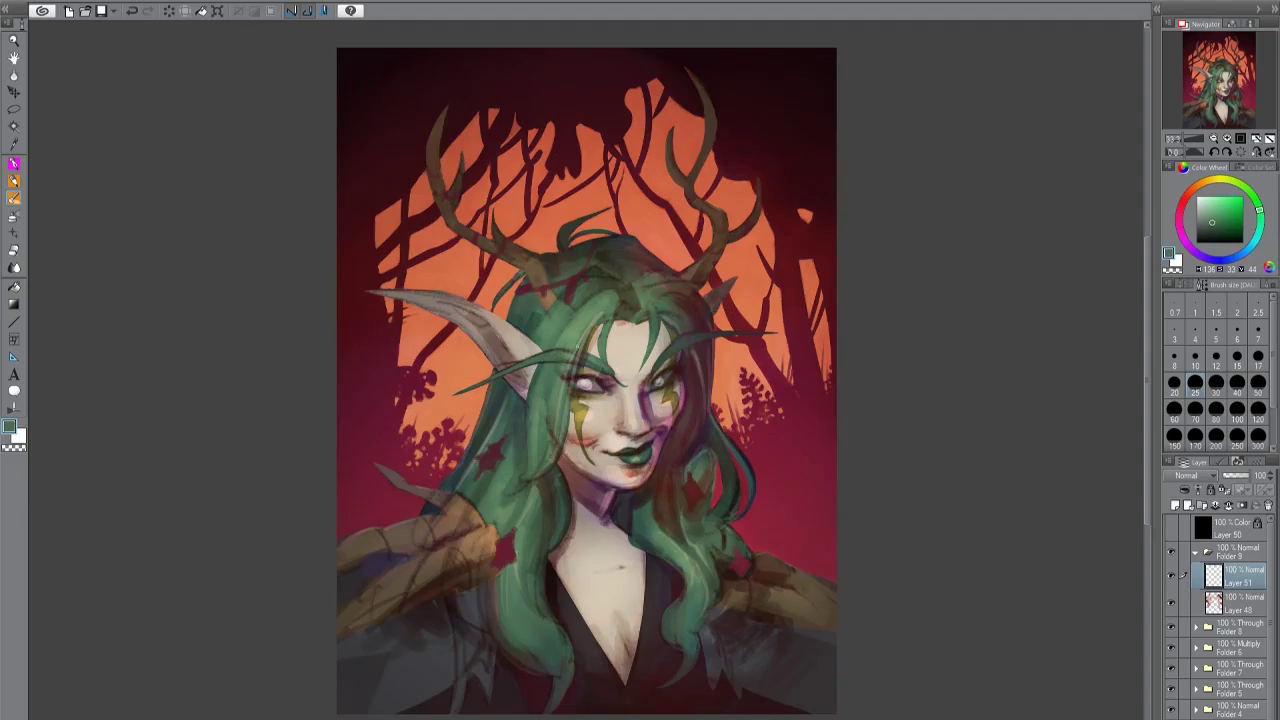
left_click(600, 366, "alt")
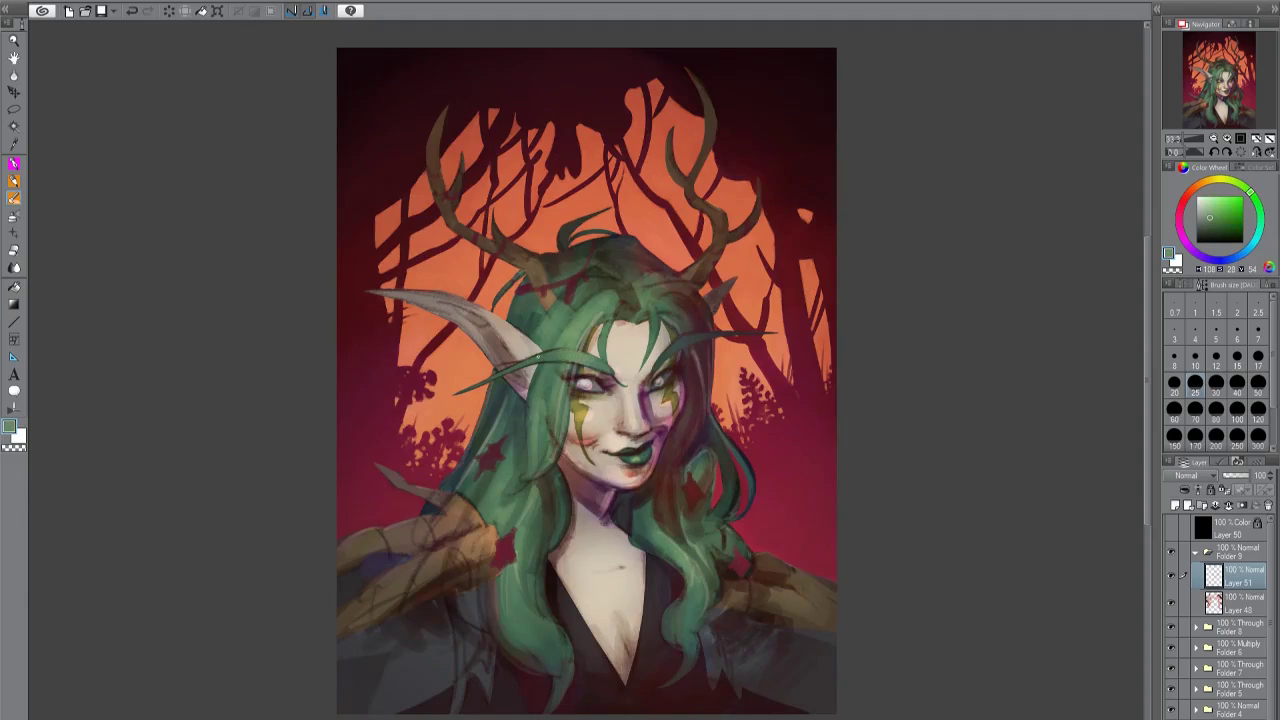
left_click(1237, 358)
left_click(678, 352, "alt")
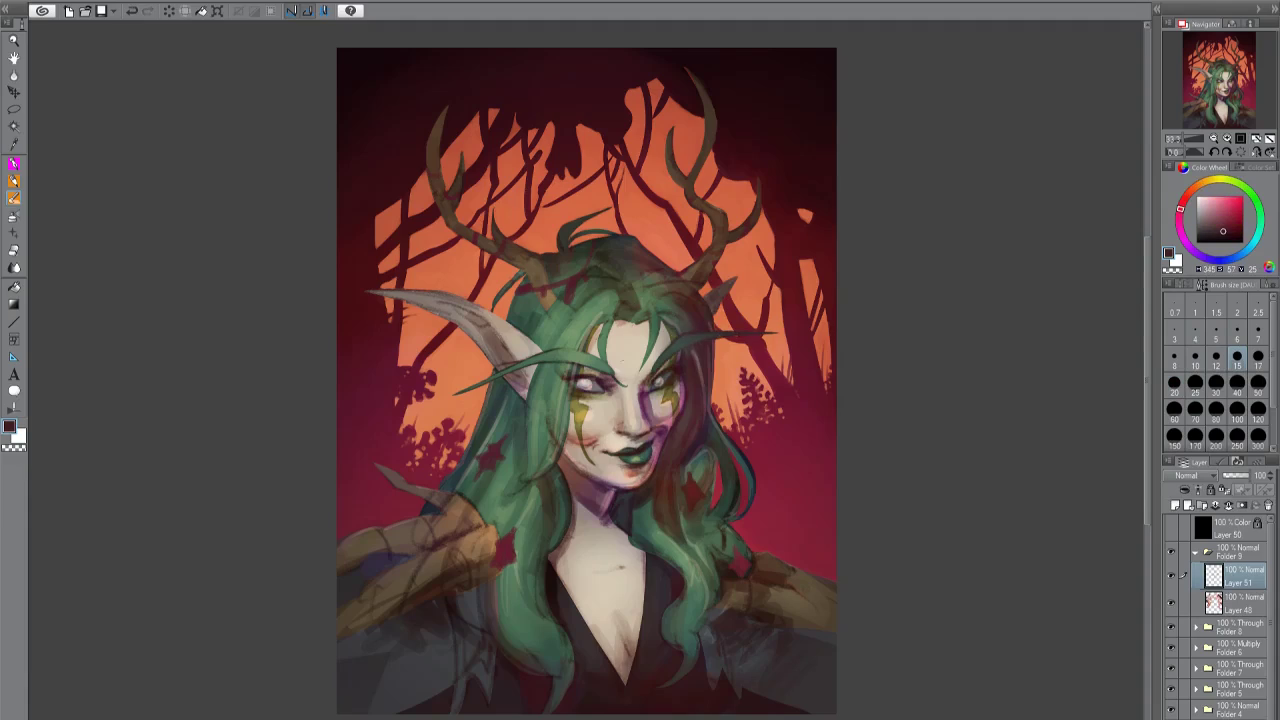
left_click(604, 362, "alt")
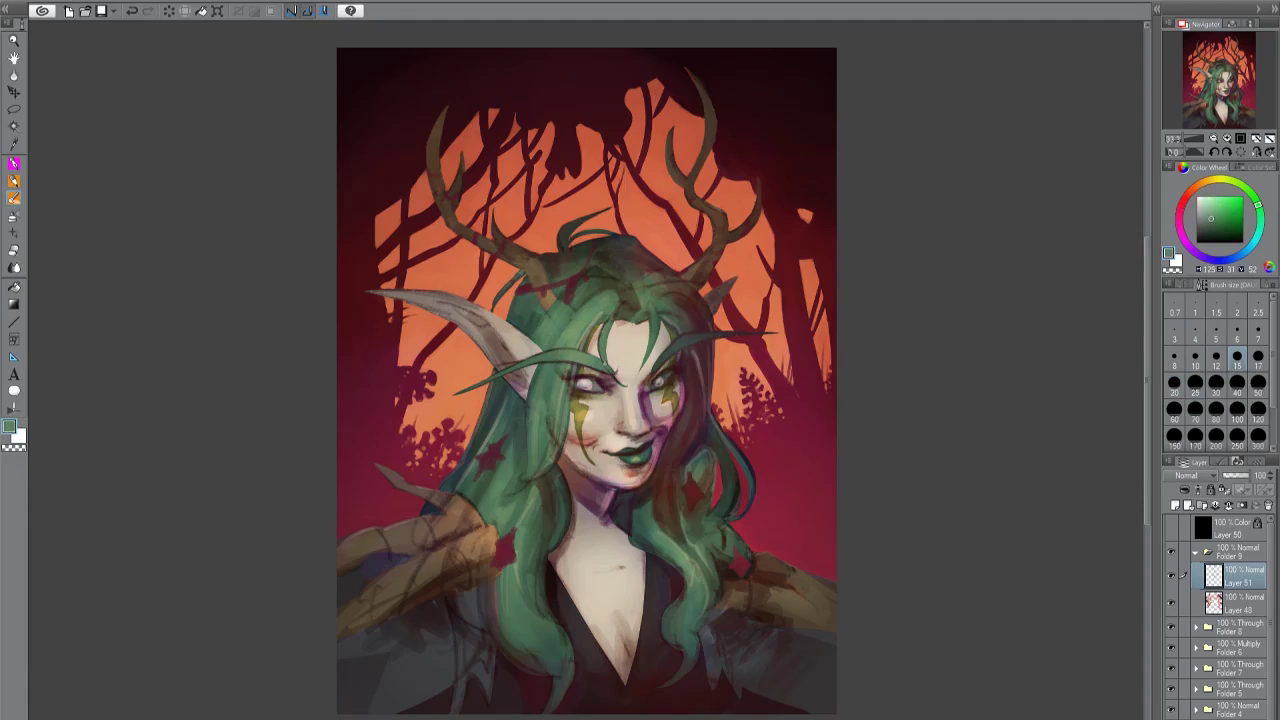
Define the green hair strands along the hairline and parting, and clean the forehead skin between them with sampled colours.
left_click(622, 304, "alt")
left_click(658, 298, "alt")
left_click(550, 465, "alt")
left_click(621, 319, "alt")
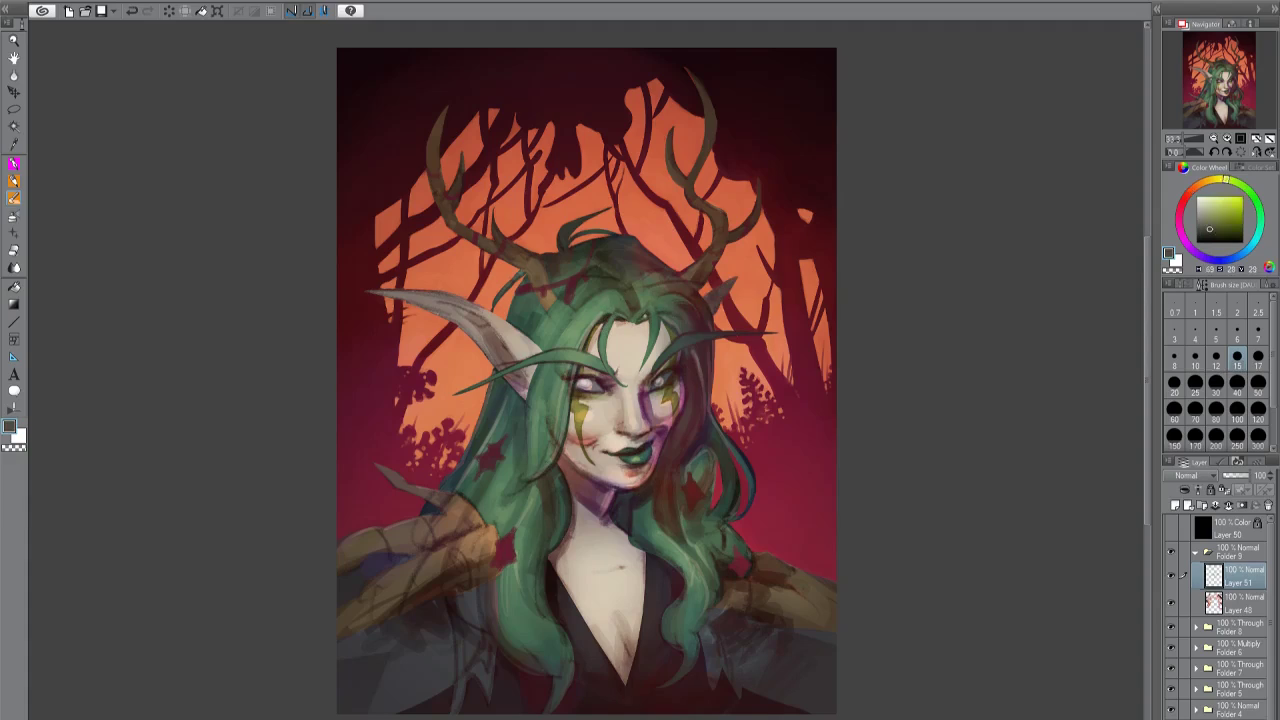
left_click(621, 320, "alt")
left_click(604, 340, "alt")
left_click(610, 348, "alt")
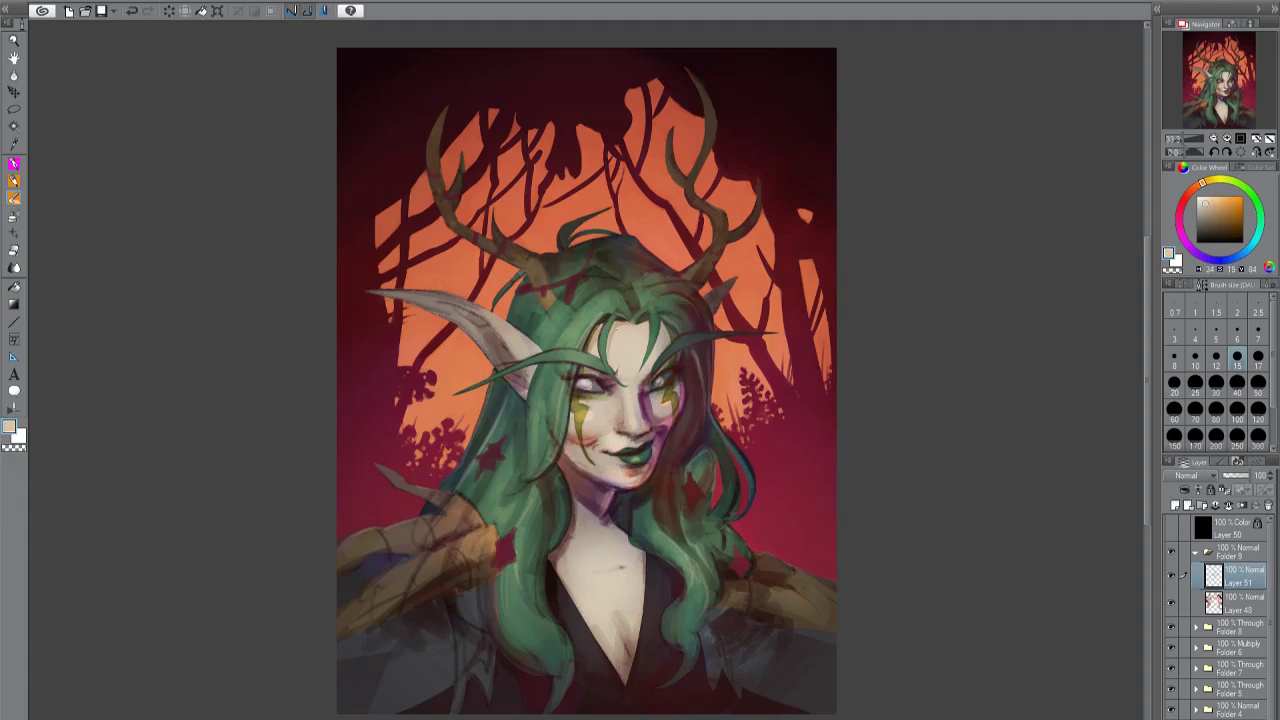
Refine the hair locks framing the jaw on both sides of the face with sampled colours.
left_click(688, 458, "alt")
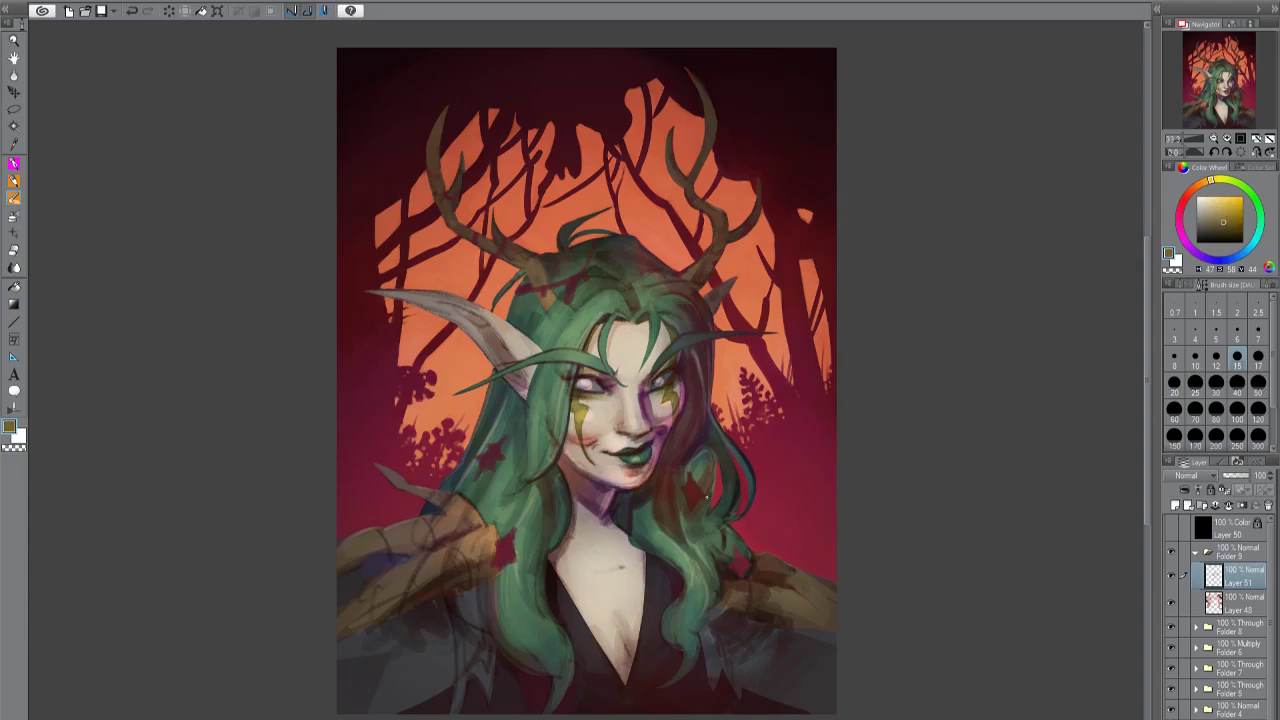
left_click(706, 496, "alt")
left_click(518, 474, "alt")
left_click(540, 470, "alt")
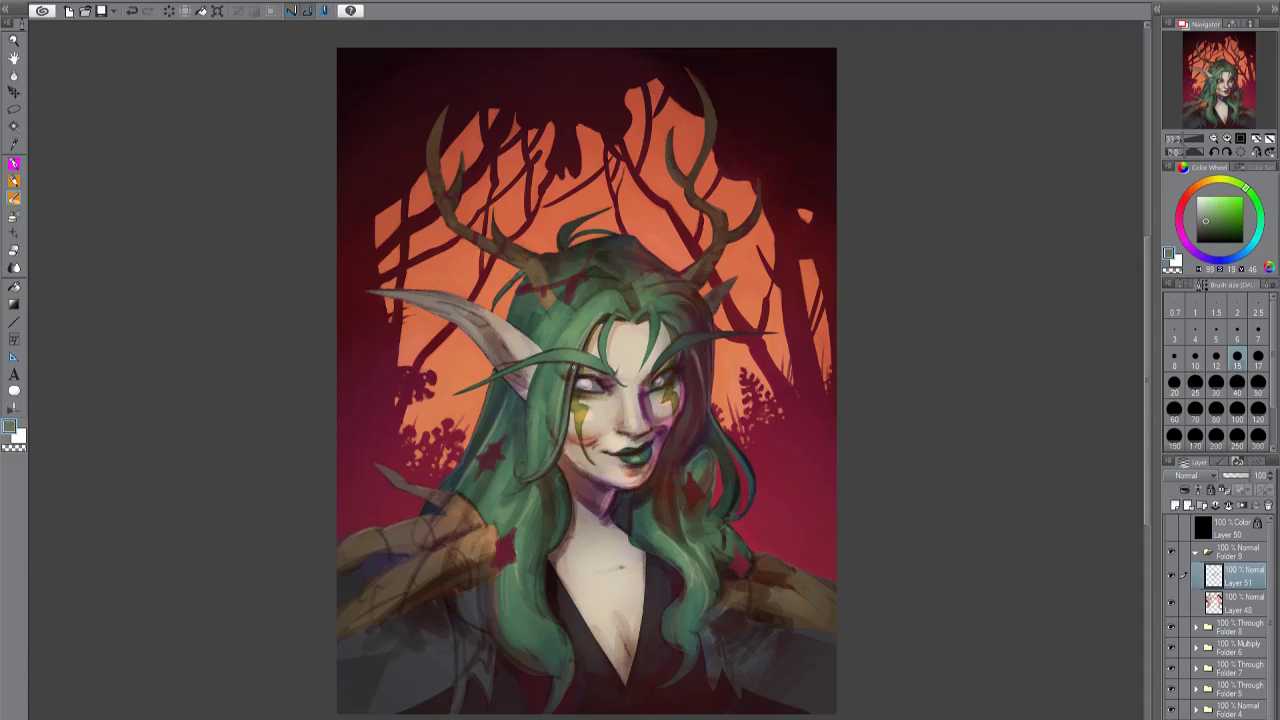
Clean up the hair strands above the forehead and beside the long ear with sampled greens and dark tones.
left_click(600, 302, "alt")
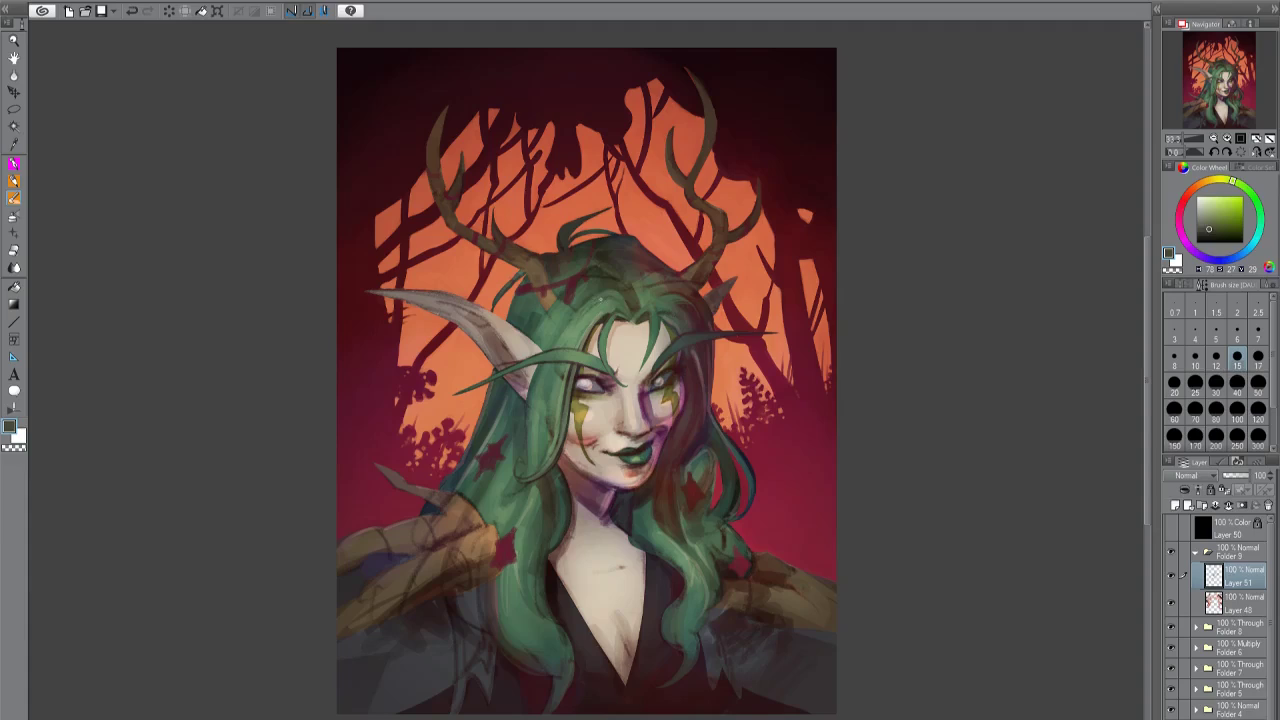
left_click(551, 372, "alt")
left_click(627, 287, "alt")
left_click(652, 288, "alt")
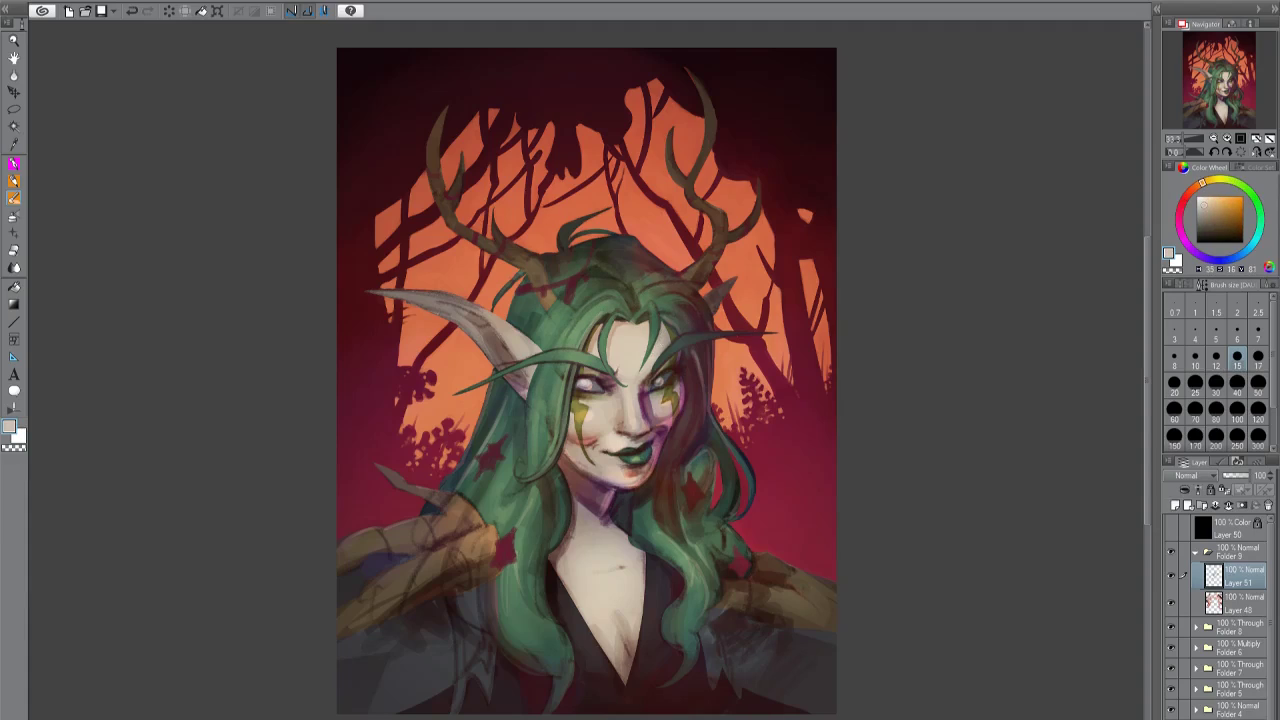
Smooth the skin shading around the nose with sampled skin tones at brush size 25.
left_click(700, 480, "alt")
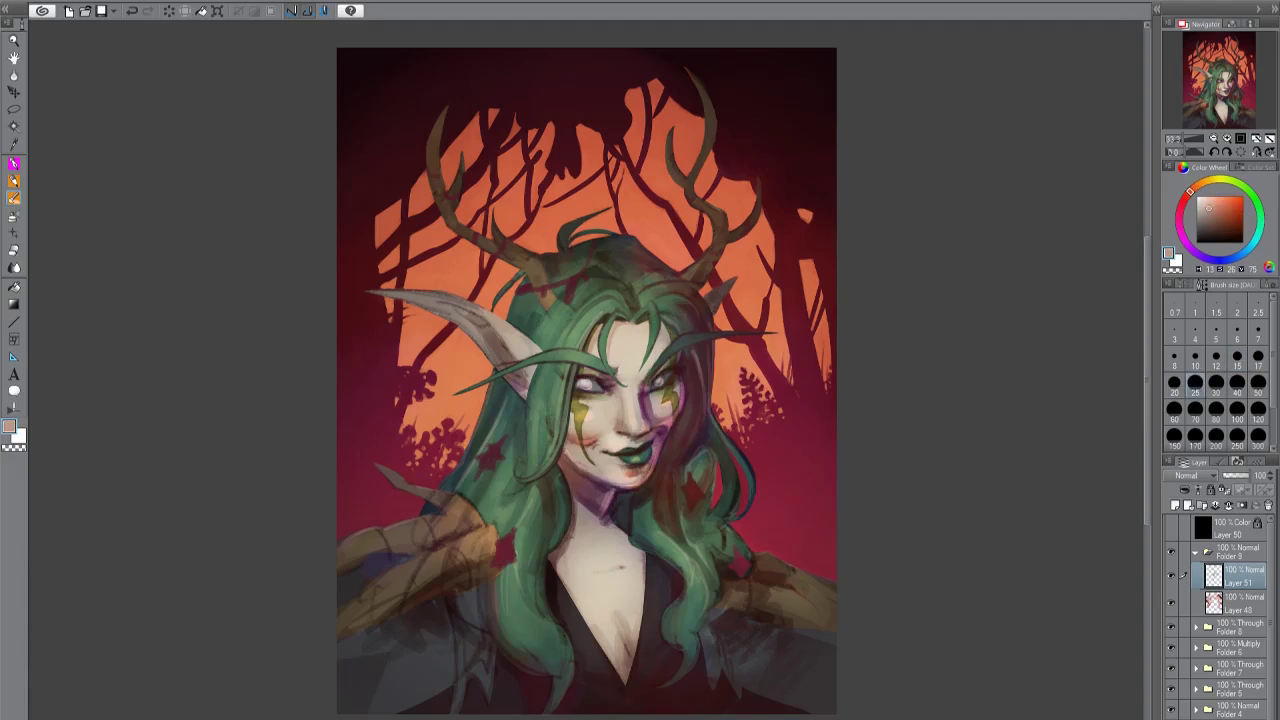
left_click(641, 423, "alt")
left_click(639, 407, "alt")
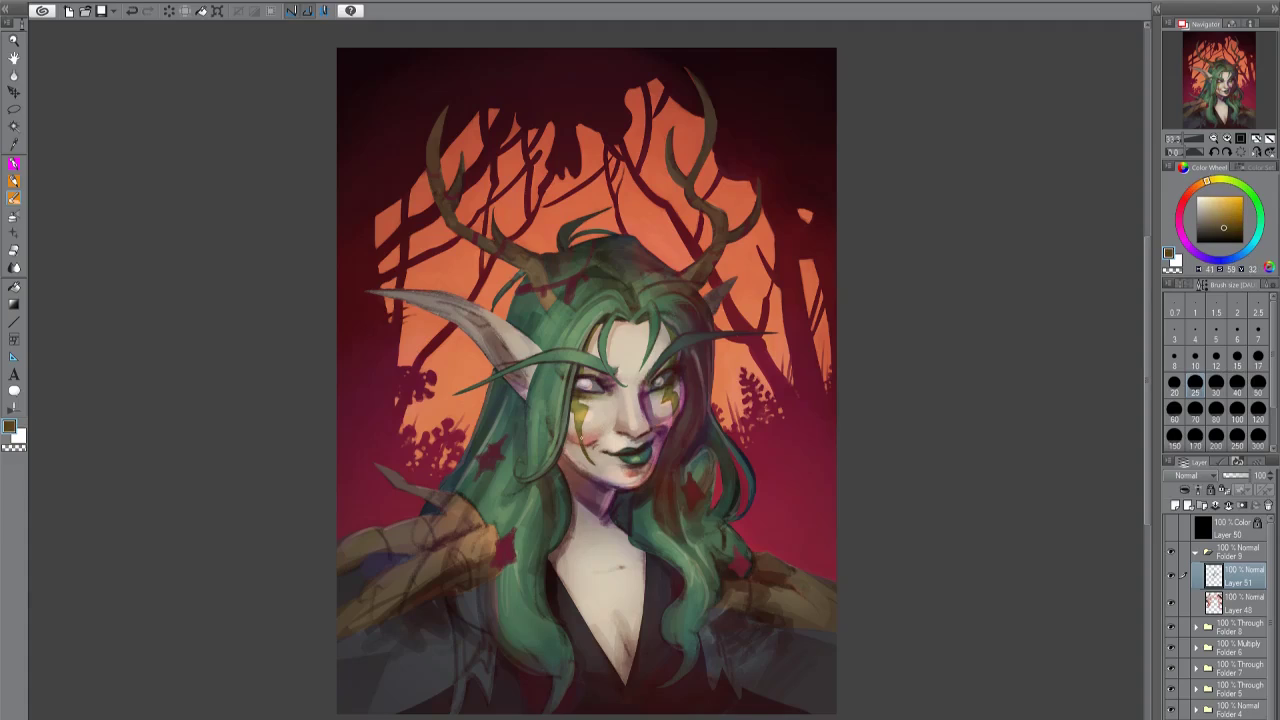
Reshape the yellow-green marking and cheek on the long-ear side, and brighten the eyes with pale blue at brush size 15.
left_click(583, 410, "alt")
left_click(625, 420, "alt")
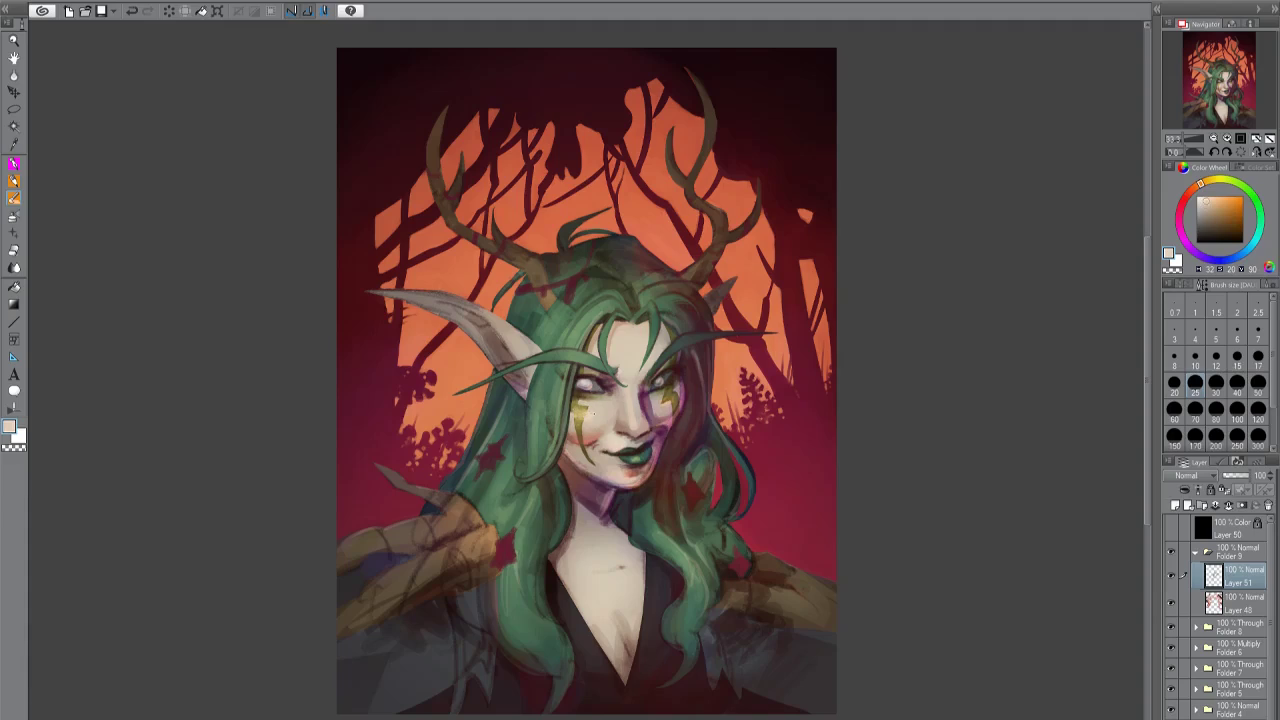
left_click(586, 410, "alt")
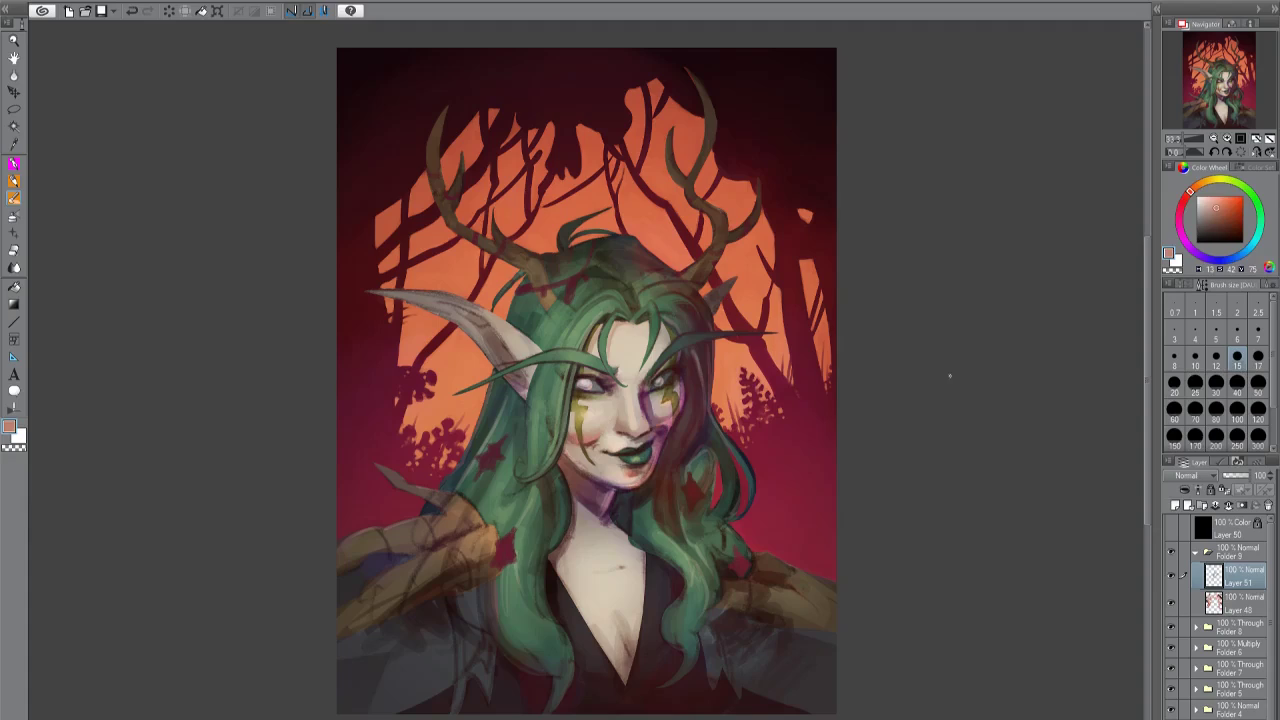
left_click(595, 443, "alt")
left_click(625, 440, "alt")
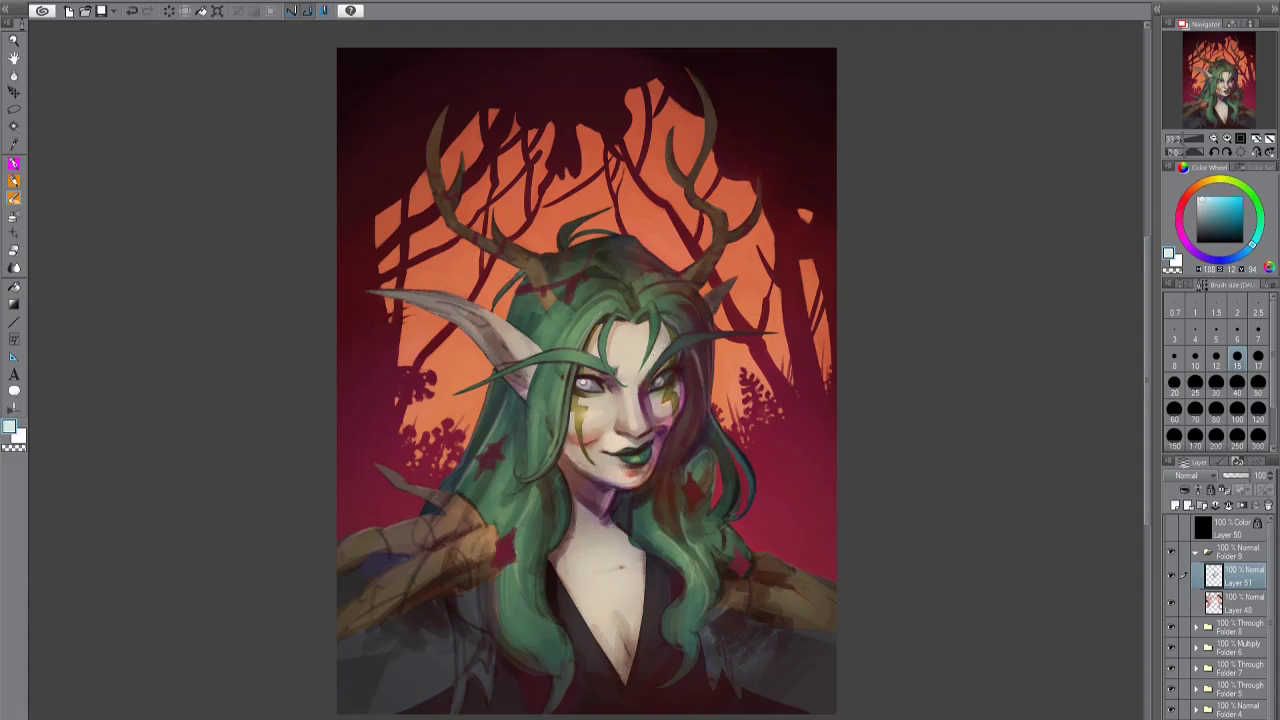
Refine the dark inner eye corner and the shadowed far cheek with sampled dark and pink tones at brush size 15.
left_click(609, 384, "alt")
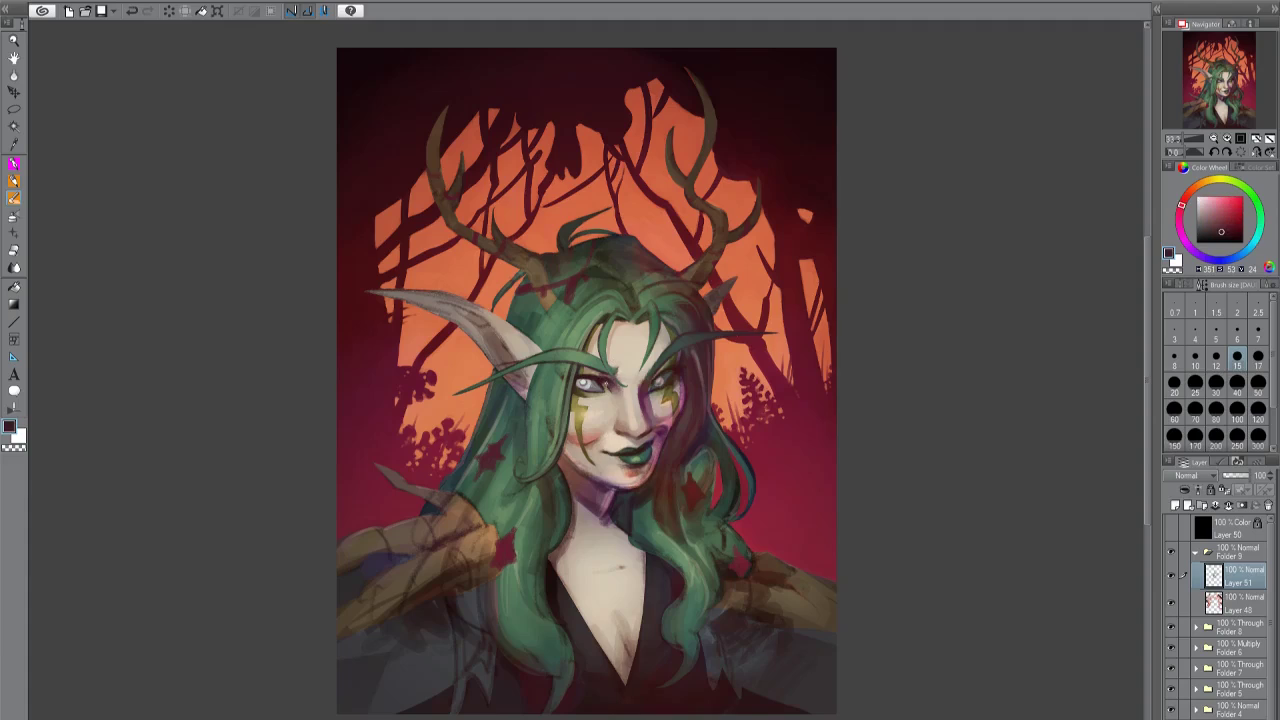
left_click(611, 387, "alt")
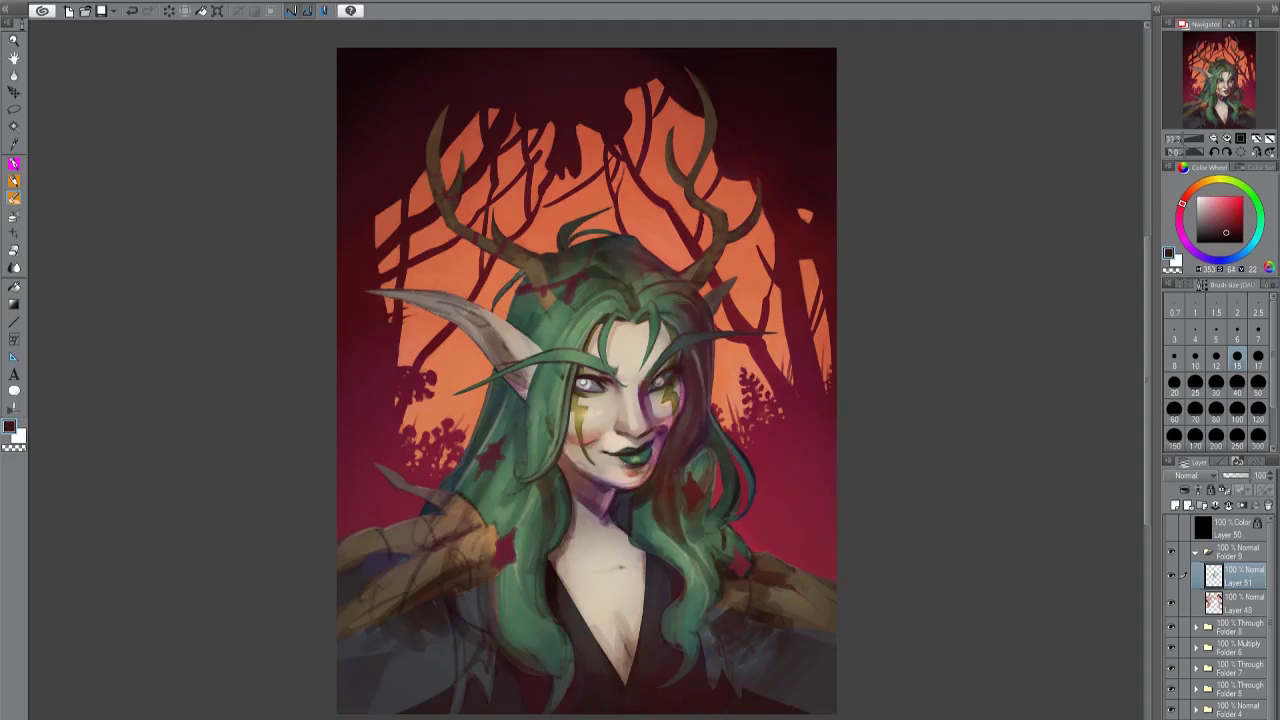
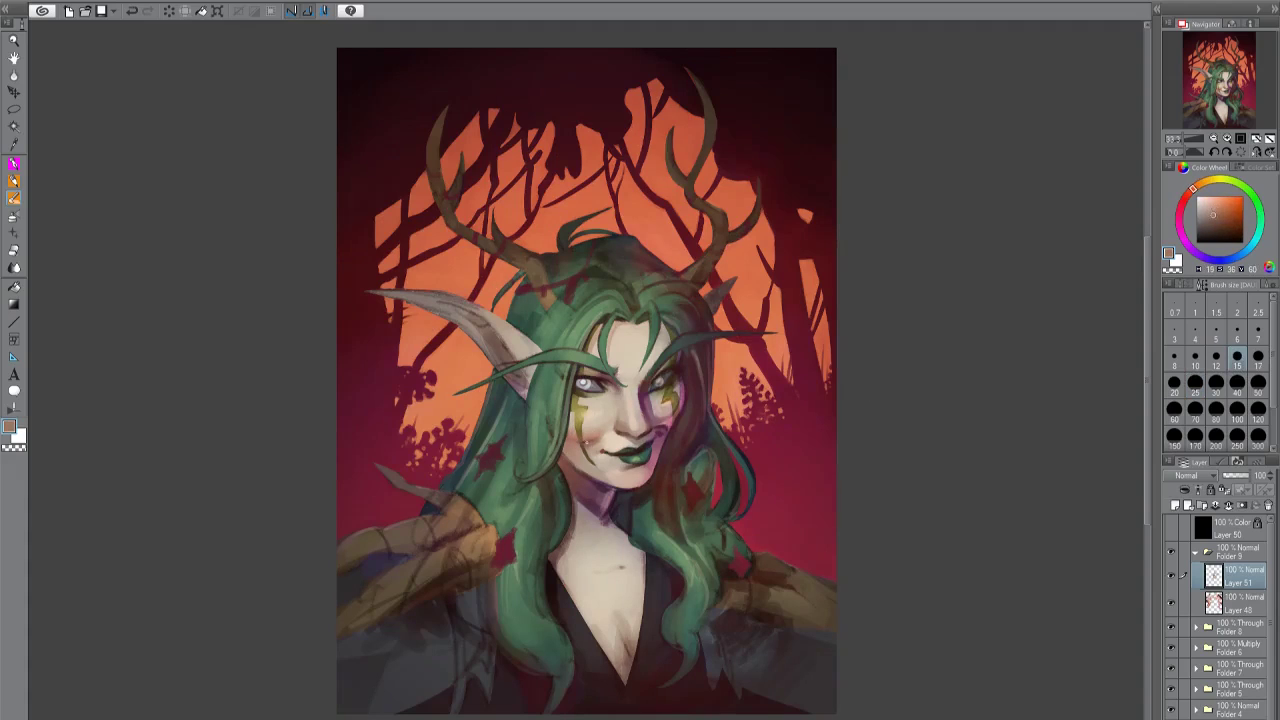
left_click(677, 421, "alt")
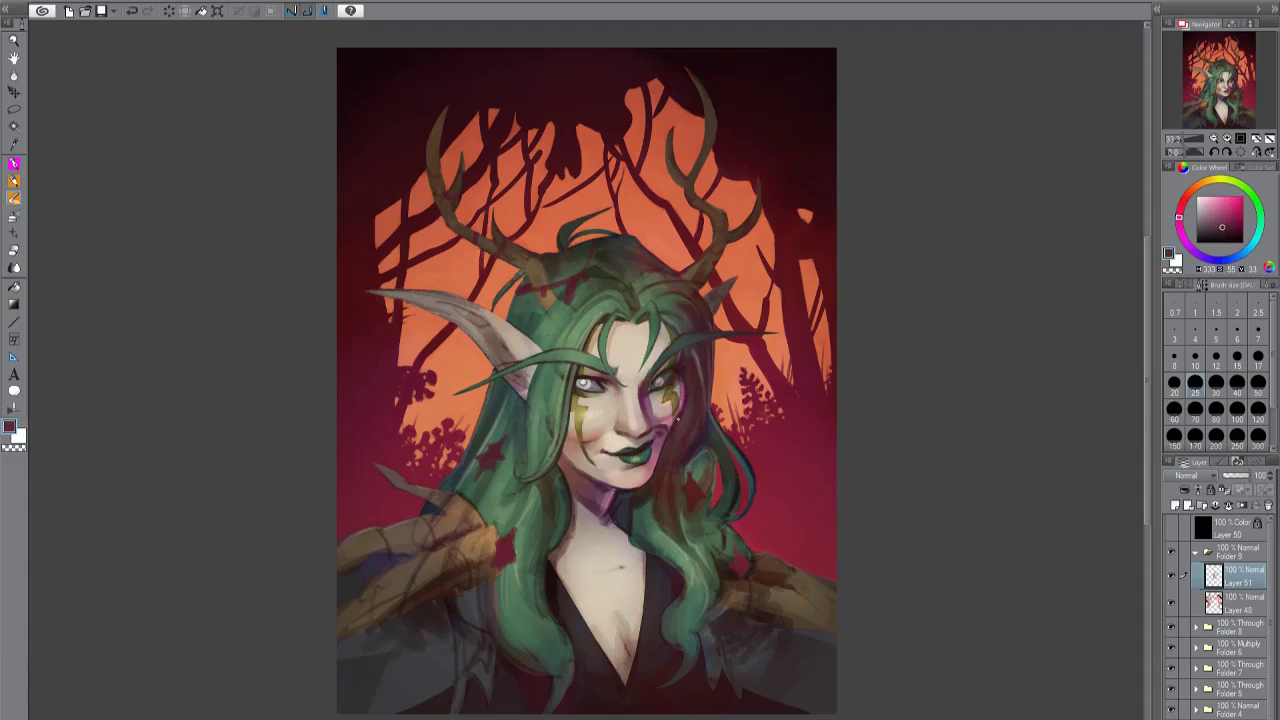
left_click(678, 405, "alt")
key("bracketleft")
key("h")
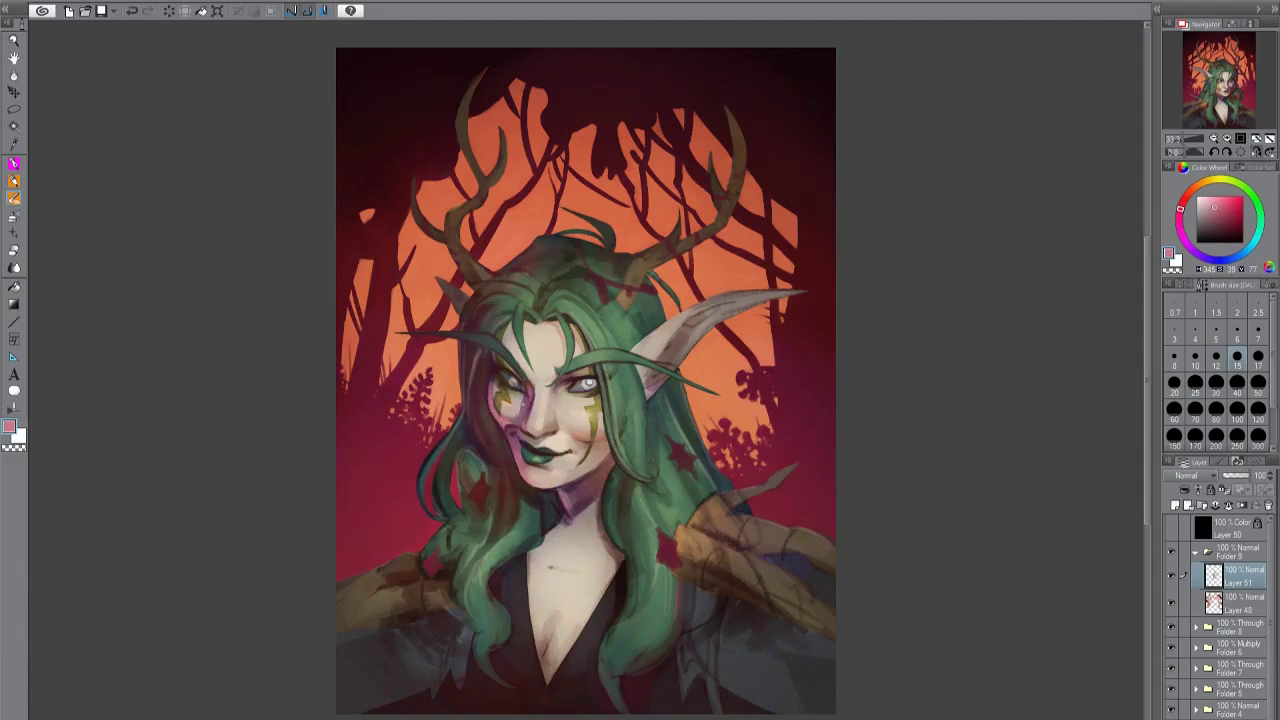
left_click(525, 428, "alt")
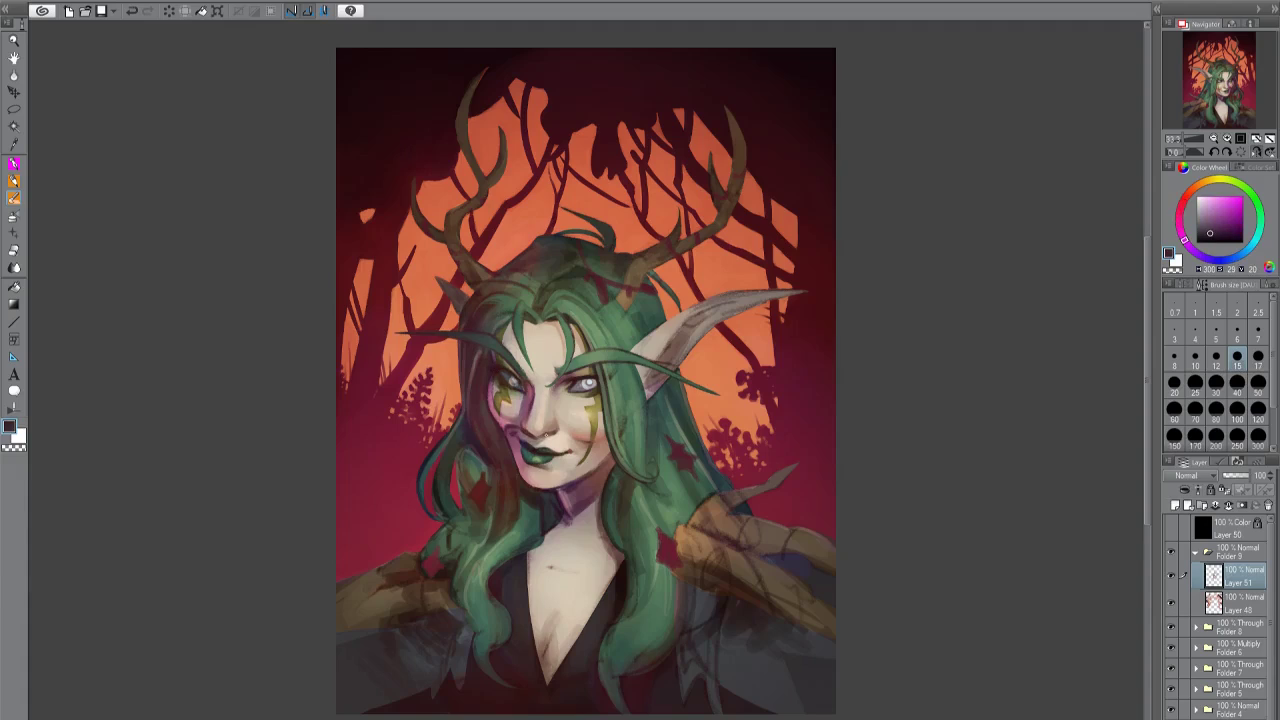
key("h")
Define the green lips and the corner of the mouth with sampled dark, skin and green tones.
left_click(645, 435, "alt")
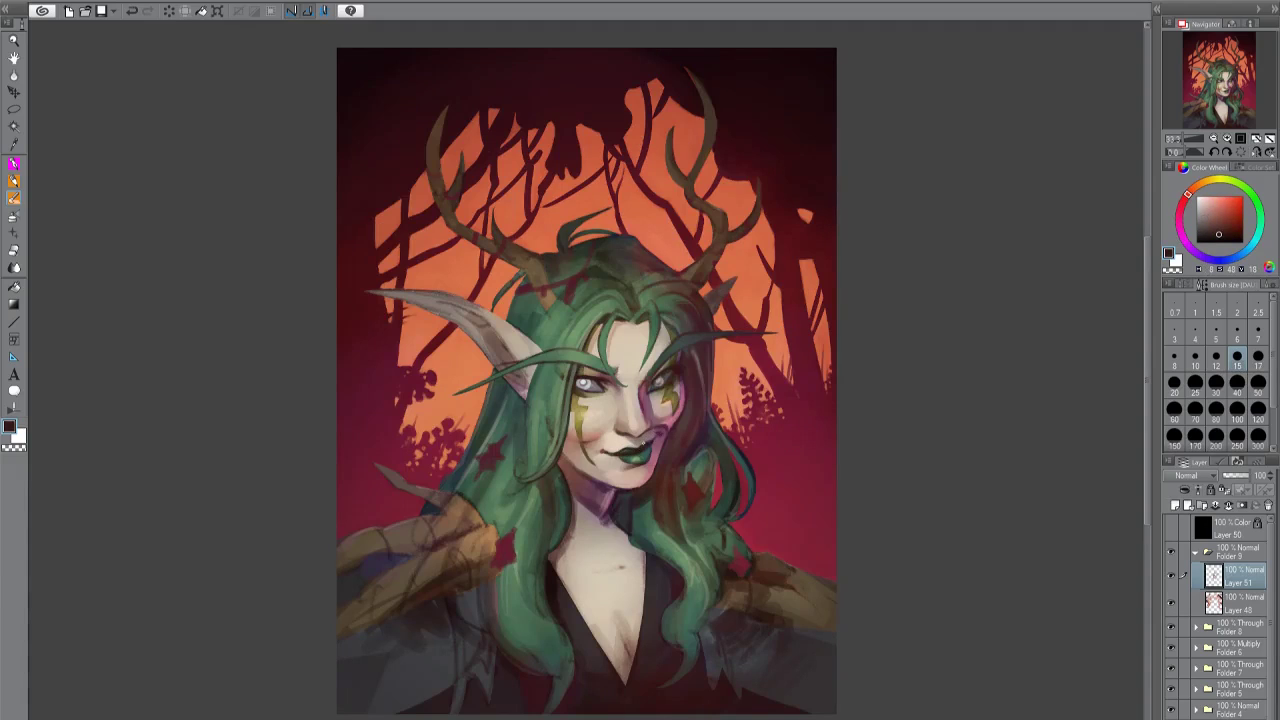
left_click(606, 453, "alt")
left_click(606, 453, "alt")
left_click(606, 453, "alt")
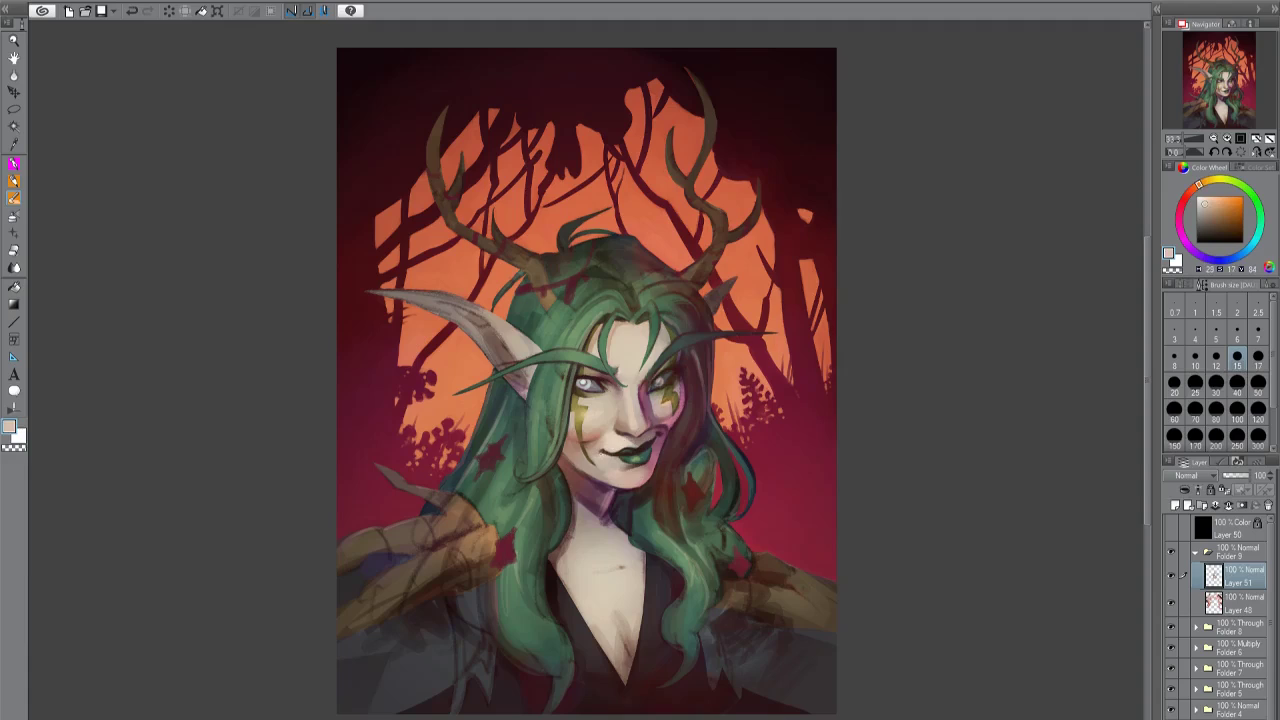
left_click(606, 453, "alt")
left_click(632, 452, "alt")
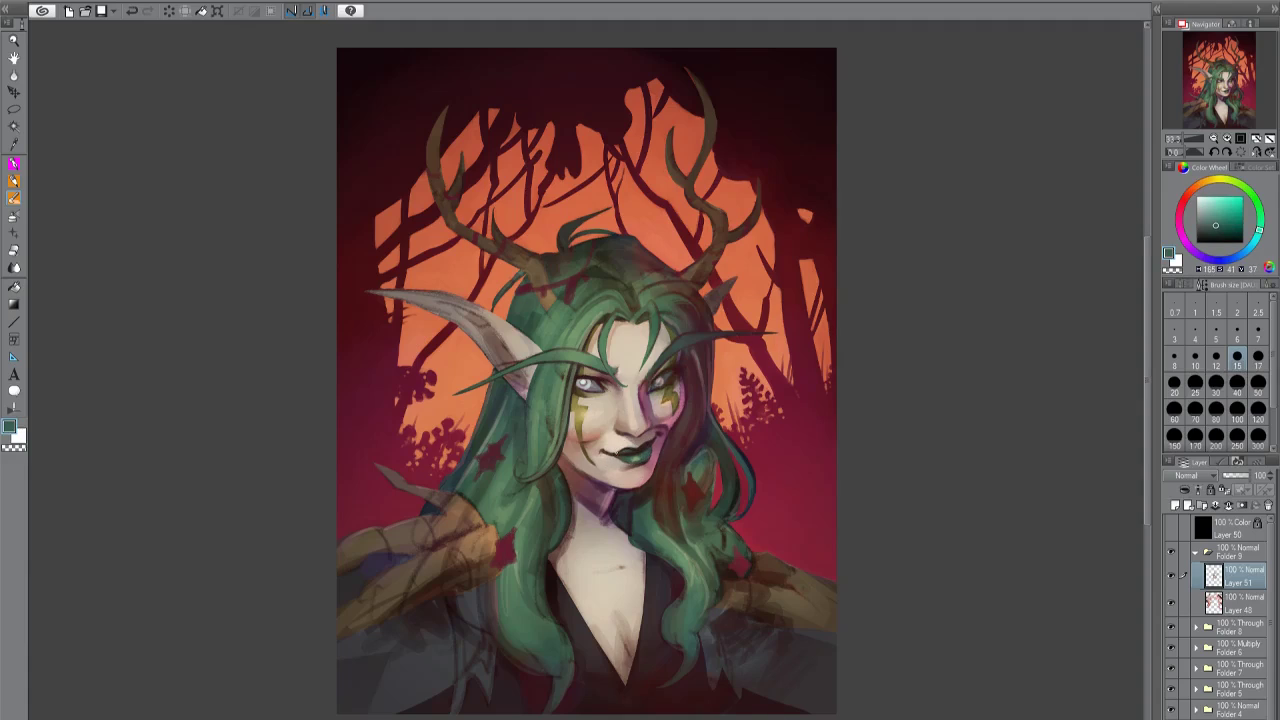
left_click(646, 445, "alt")
left_click(646, 445, "alt")
key("h")
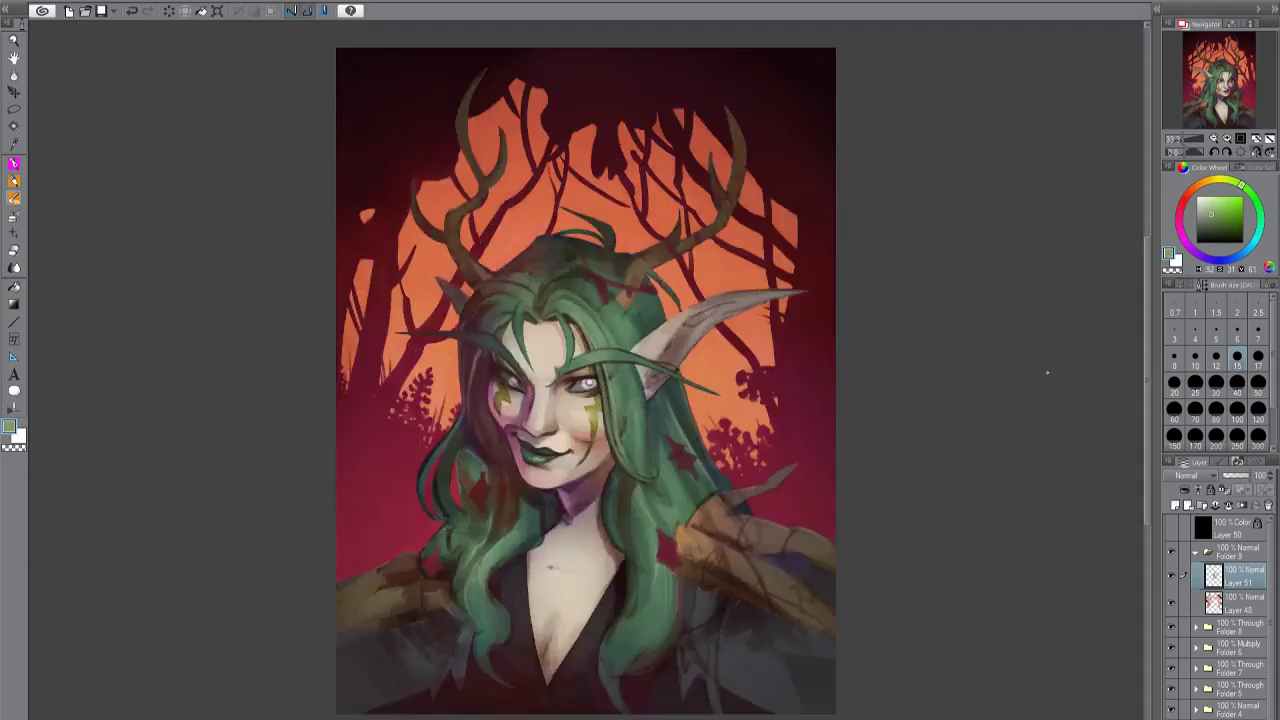
key("h")
key("h")
Blend the jawline and the shadow beneath it with sampled skin and dark purple tones at brush size 25.
left_click(560, 590, "alt")
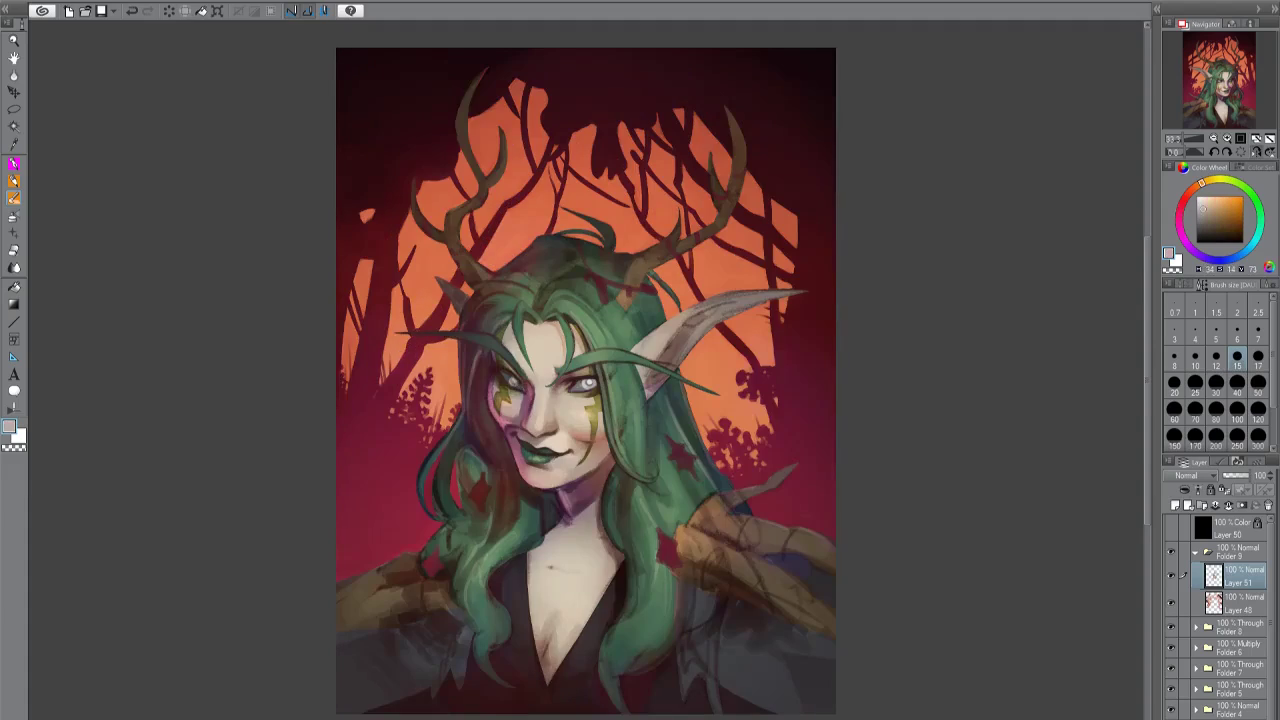
key("h")
left_click(572, 466, "alt")
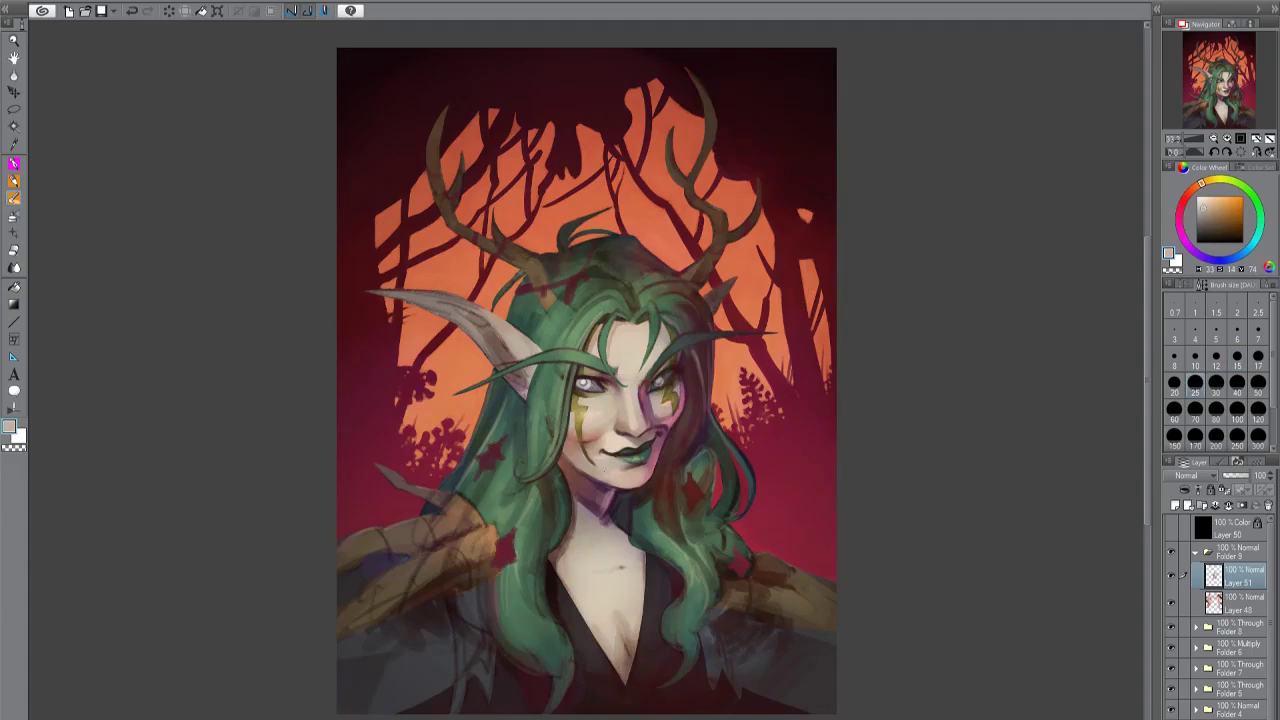
left_click(572, 466, "alt")
left_click(586, 476, "alt")
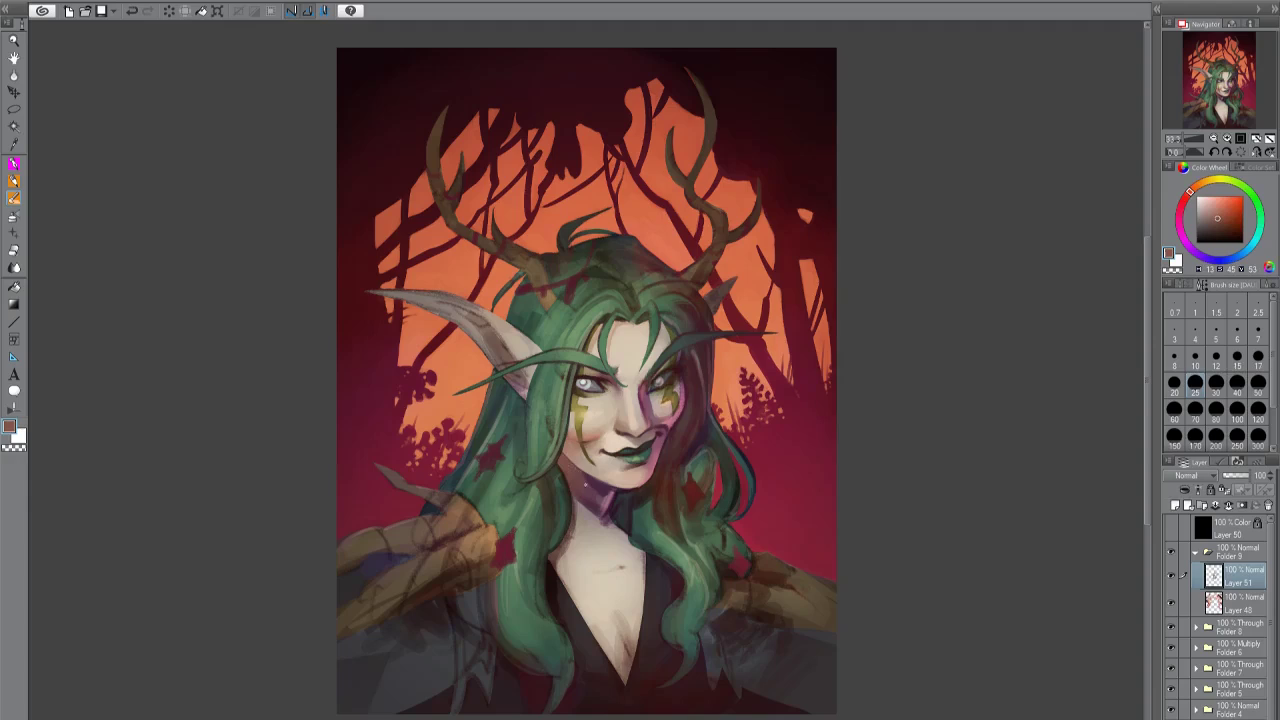
left_click(589, 481, "alt")
left_click(604, 508, "alt")
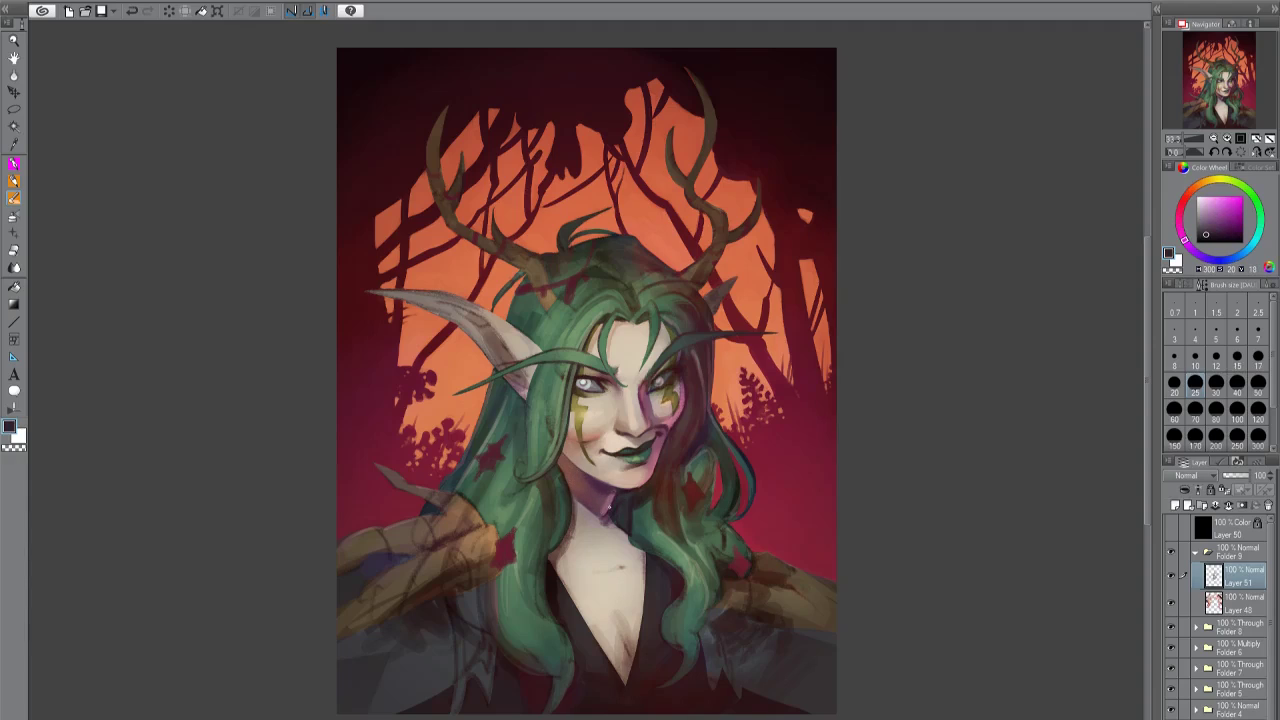
left_click(608, 520, "alt")
Smooth the neck shading down towards the collar with sampled skin and muted purple tones.
key("h")
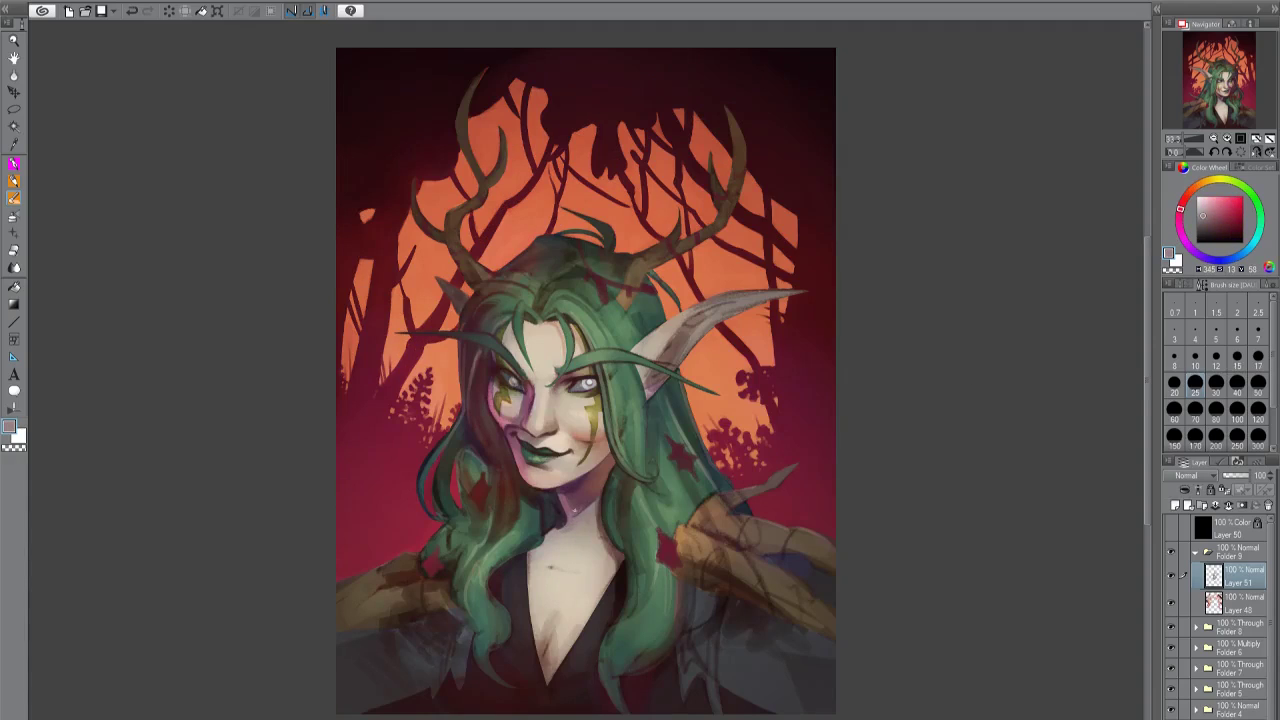
left_click(578, 512, "alt")
left_click(596, 530, "alt")
left_click(620, 565, "alt")
key("h")
left_click(573, 520, "alt")
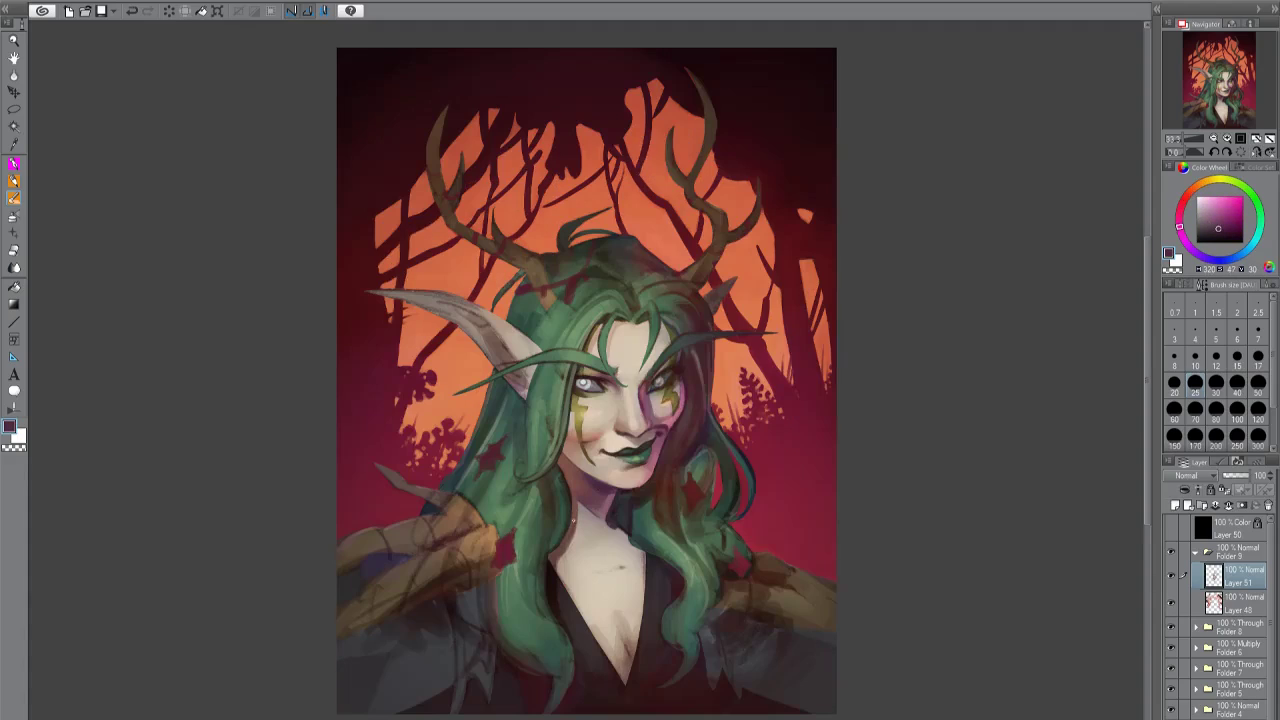
Retouch the cheek edge beside the near hair lock and the near eye with sampled tones at brush size 15.
left_click(560, 456, "alt")
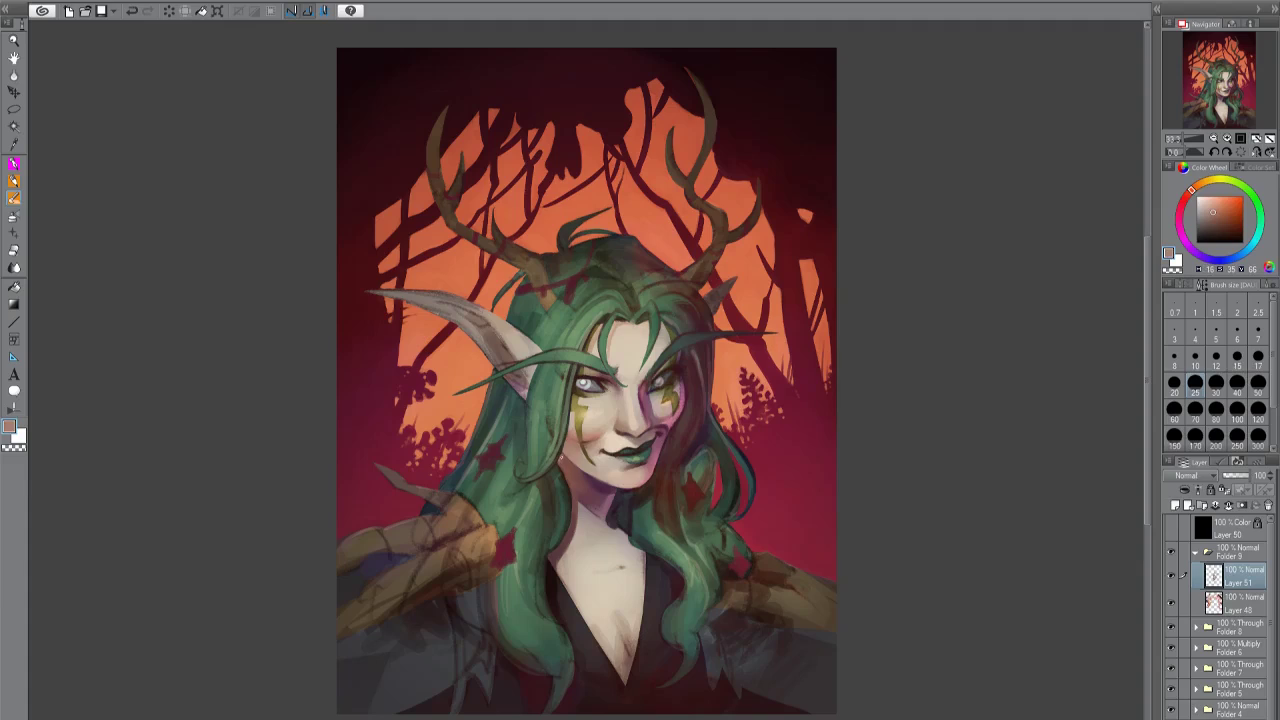
left_click(1237, 357)
left_click(558, 452, "alt")
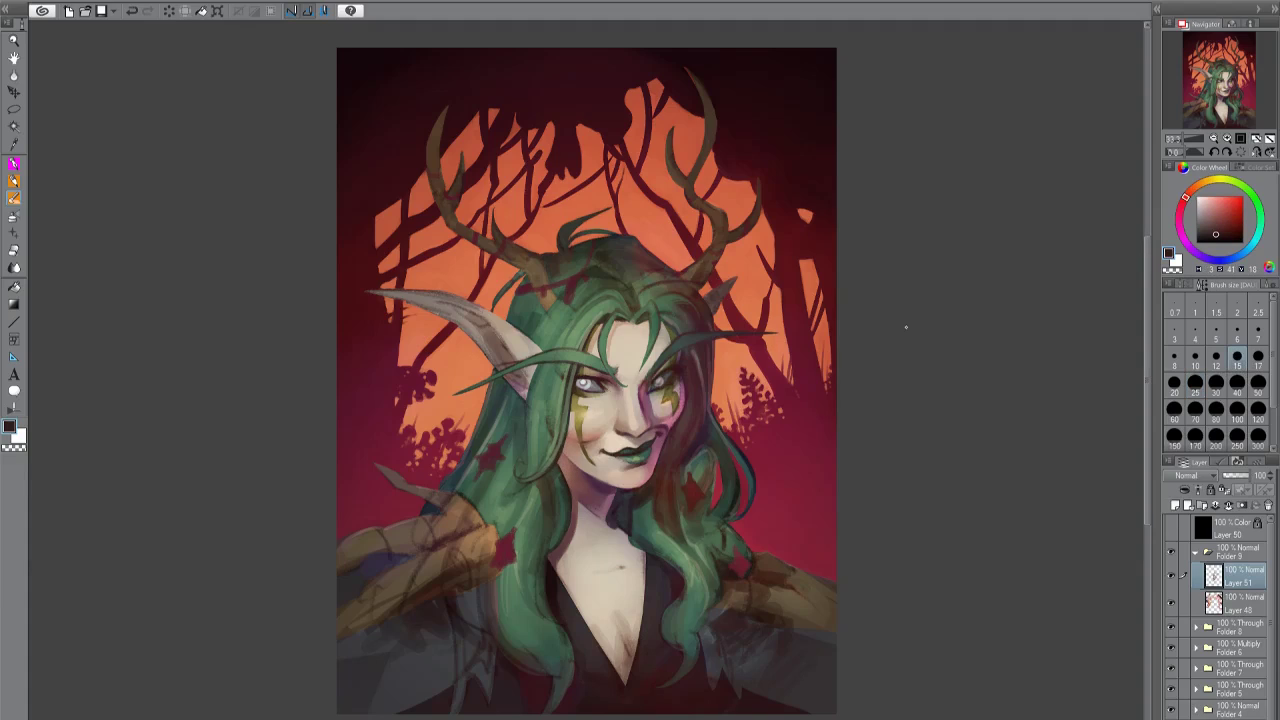
key("h")
left_click(583, 376, "alt")
key("h")
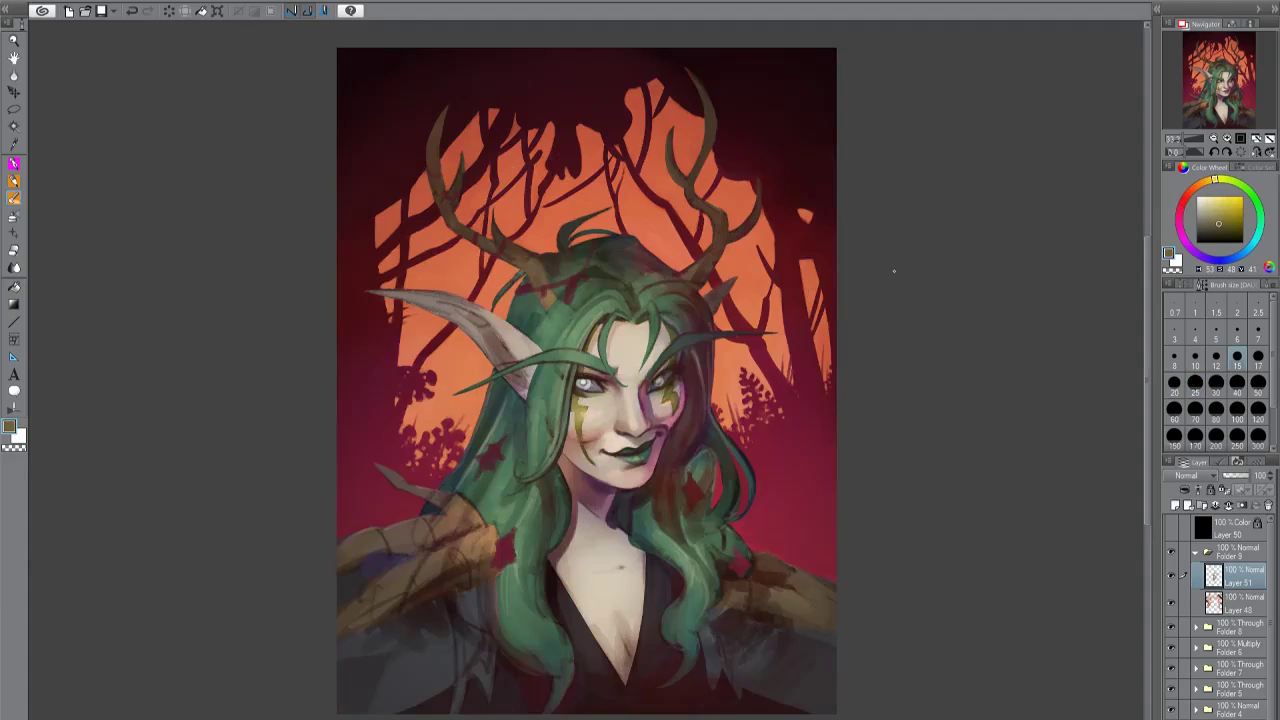
Smooth the skin between the near eye and the nose bridge with sampled skin tones at brush sizes 25 and 15.
left_click(380, 150, "alt")
left_click(616, 394, "alt")
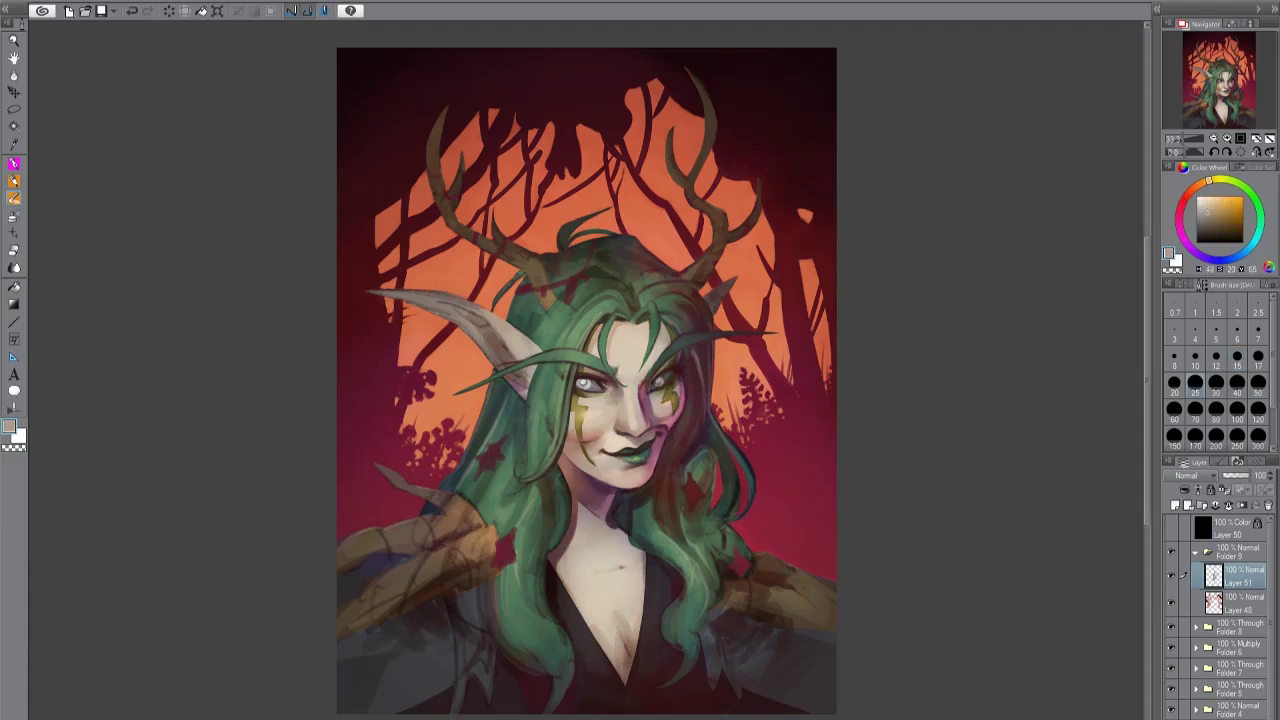
left_click(616, 394, "alt")
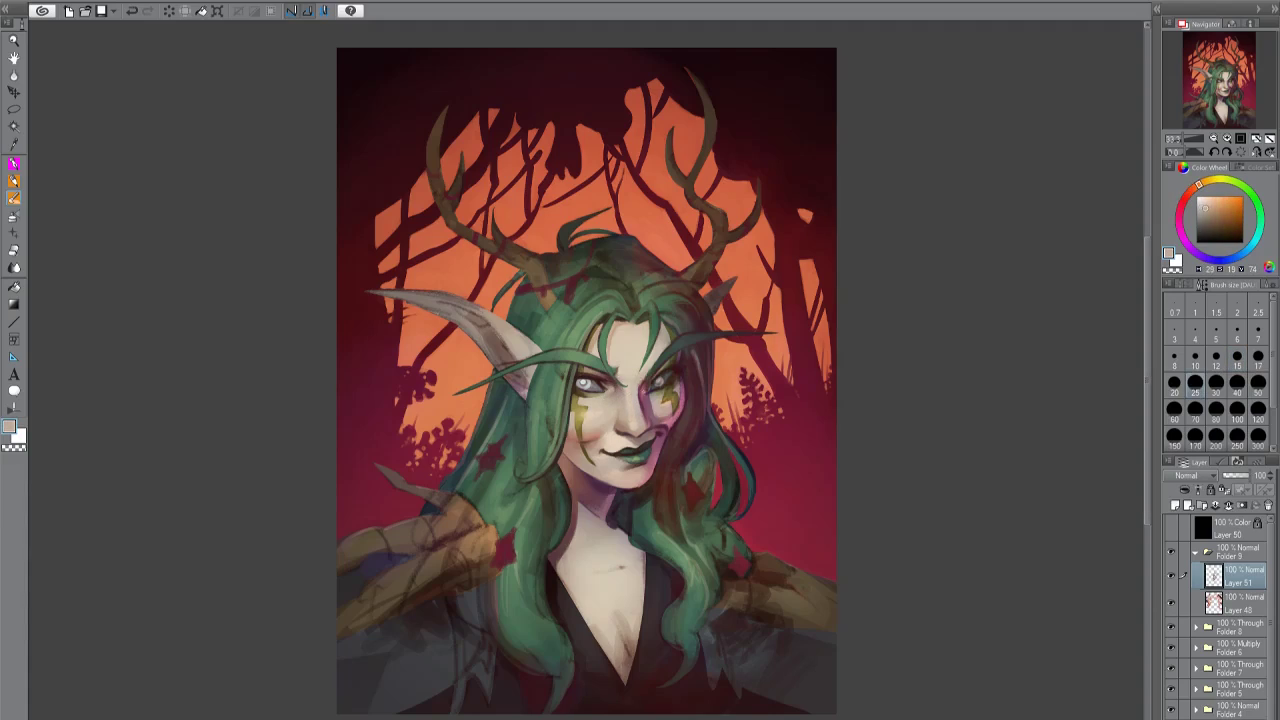
key("bracketleft")
key("bracketleft")
key("bracketleft")
left_click(616, 394, "alt")
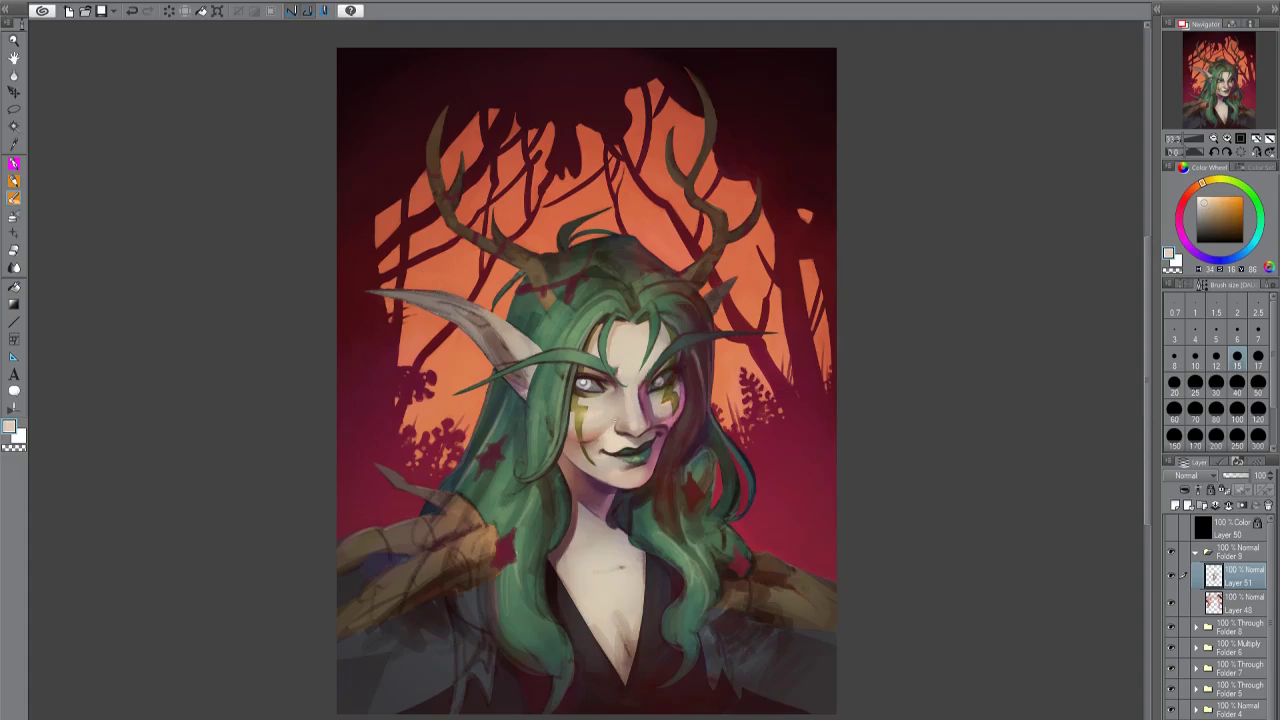
left_click(616, 394, "alt")
key("bracketright")
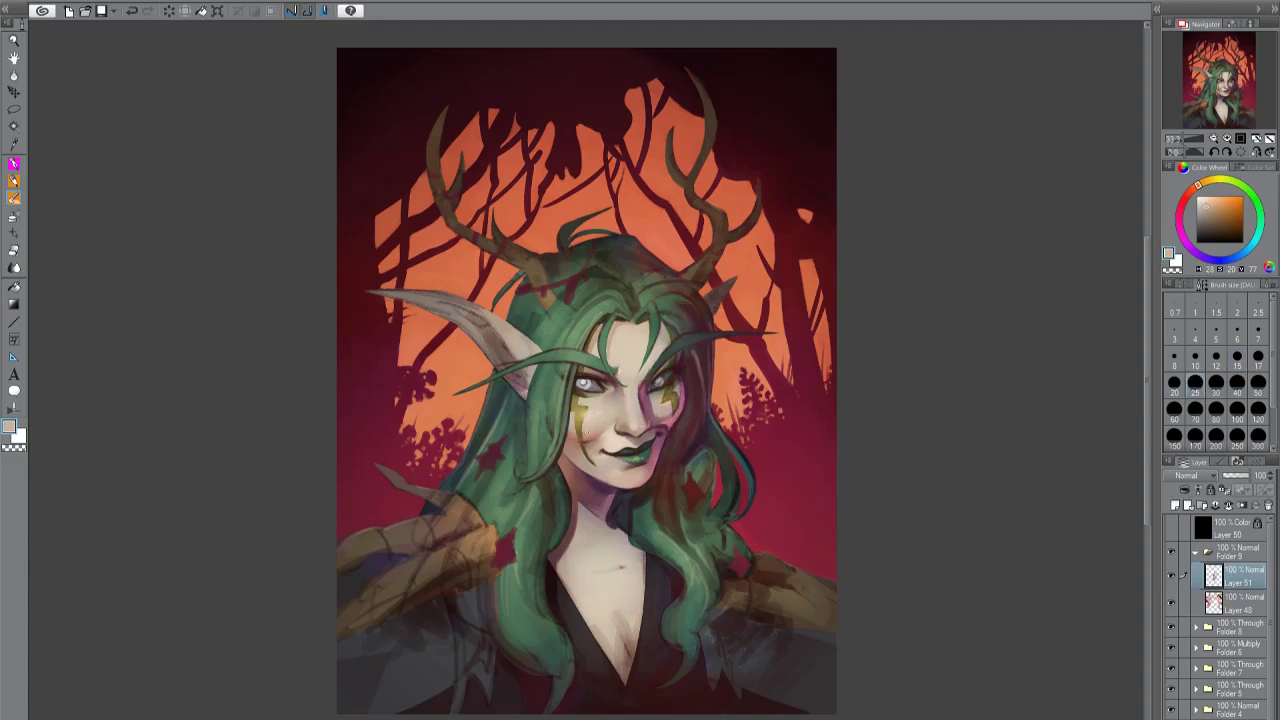
key("bracketleft")
left_click(616, 394, "alt")
Refine the shading of the nose bridge and the skin around the far eye with sampled tones.
left_click(678, 370, "alt")
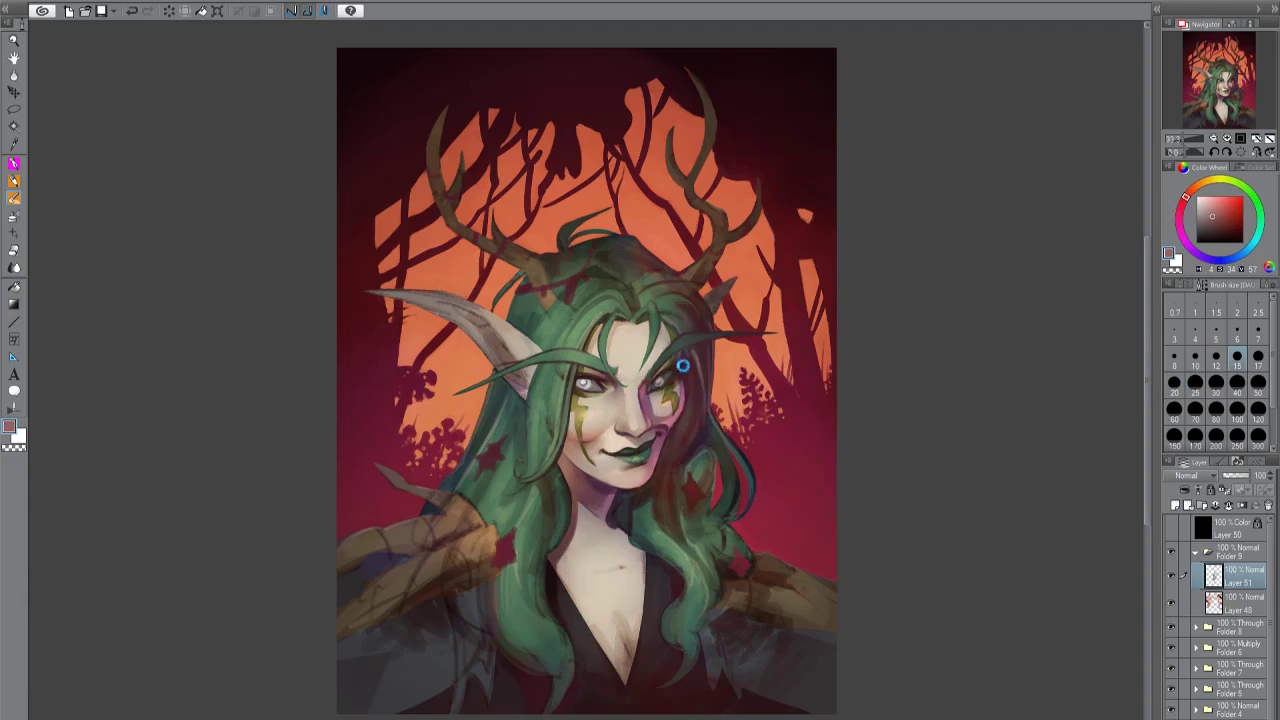
left_click(648, 390, "alt")
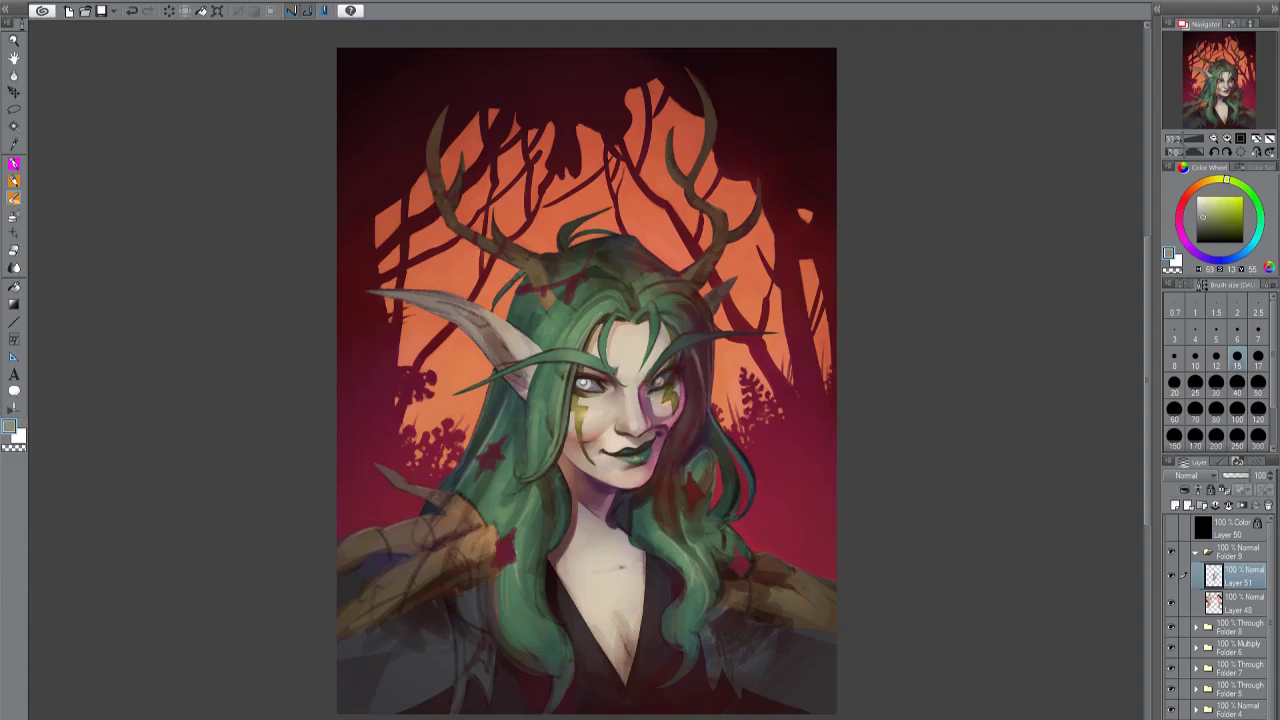
left_click(648, 398, "alt")
left_click(652, 402, "alt")
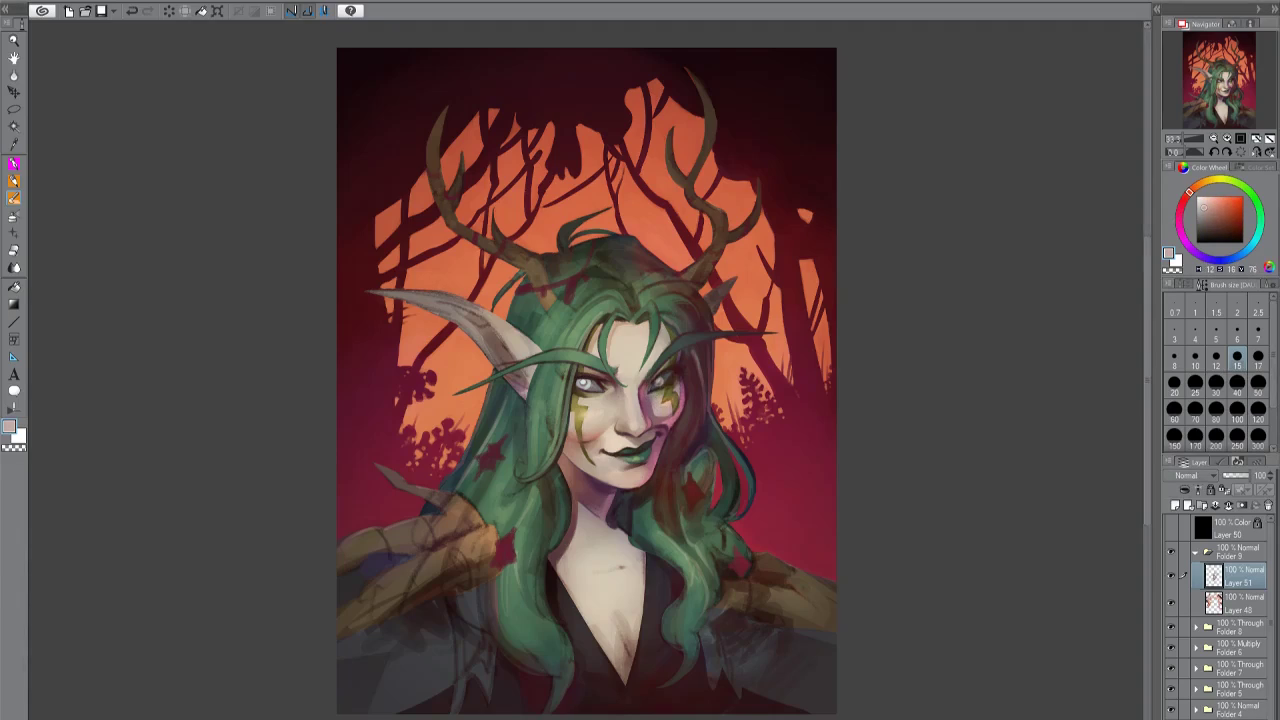
left_click(663, 367, "alt")
left_click(663, 370, "alt")
left_click(665, 372, "alt")
left_click(665, 373, "alt")
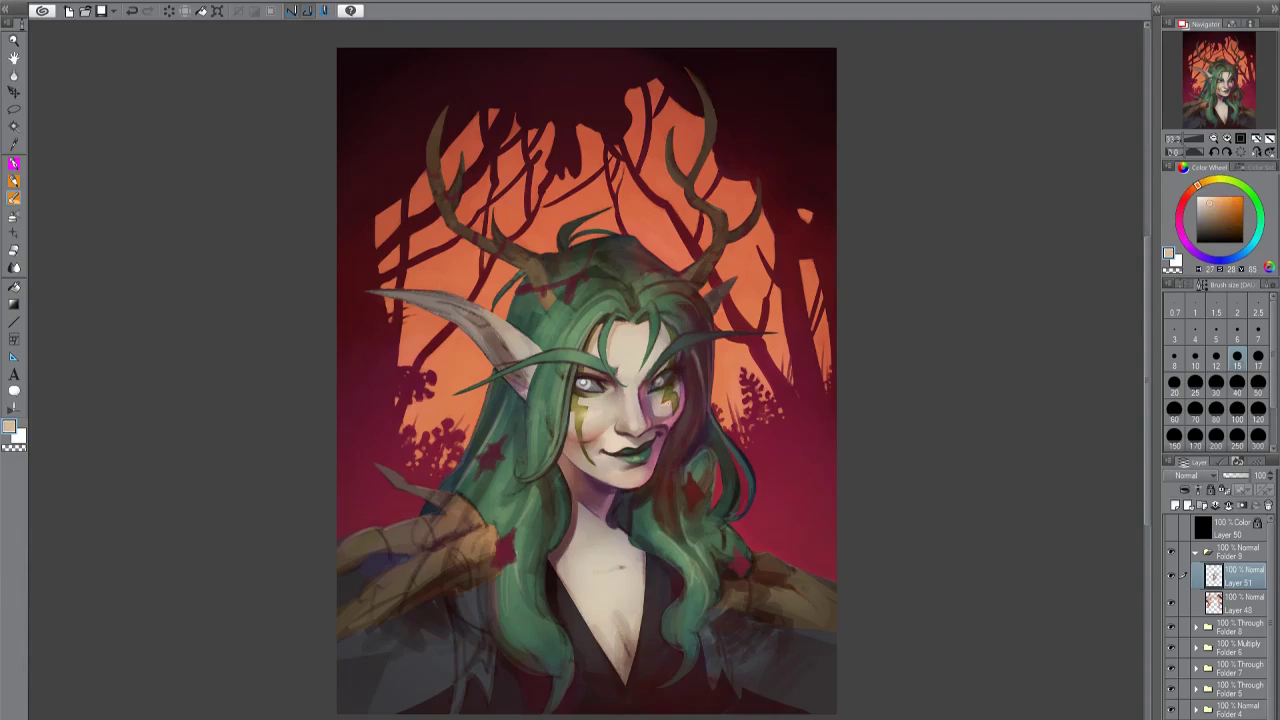
left_click(666, 376, "alt")
left_click(668, 380, "alt")
left_click(670, 384, "alt")
Sharpen the zigzag edges of the yellow-green markings beneath both eyes with a sampled skin tone.
left_click(585, 396, "alt")
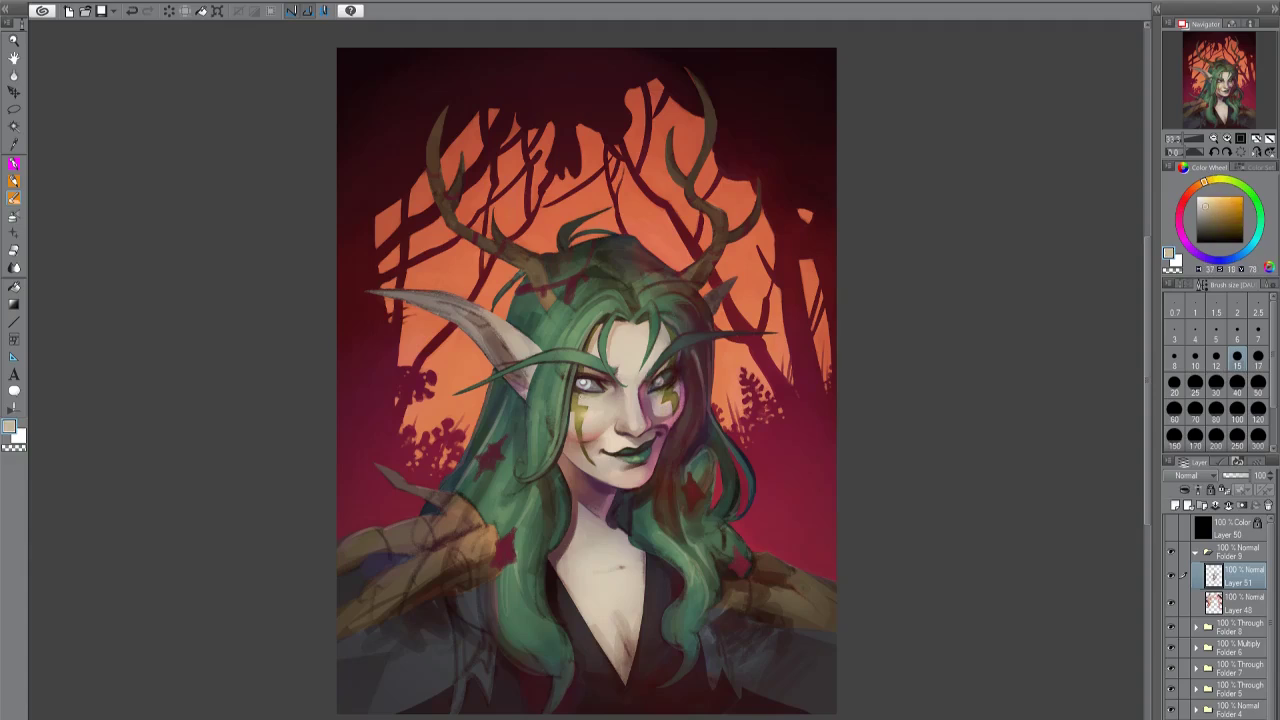
key("h")
key("h")
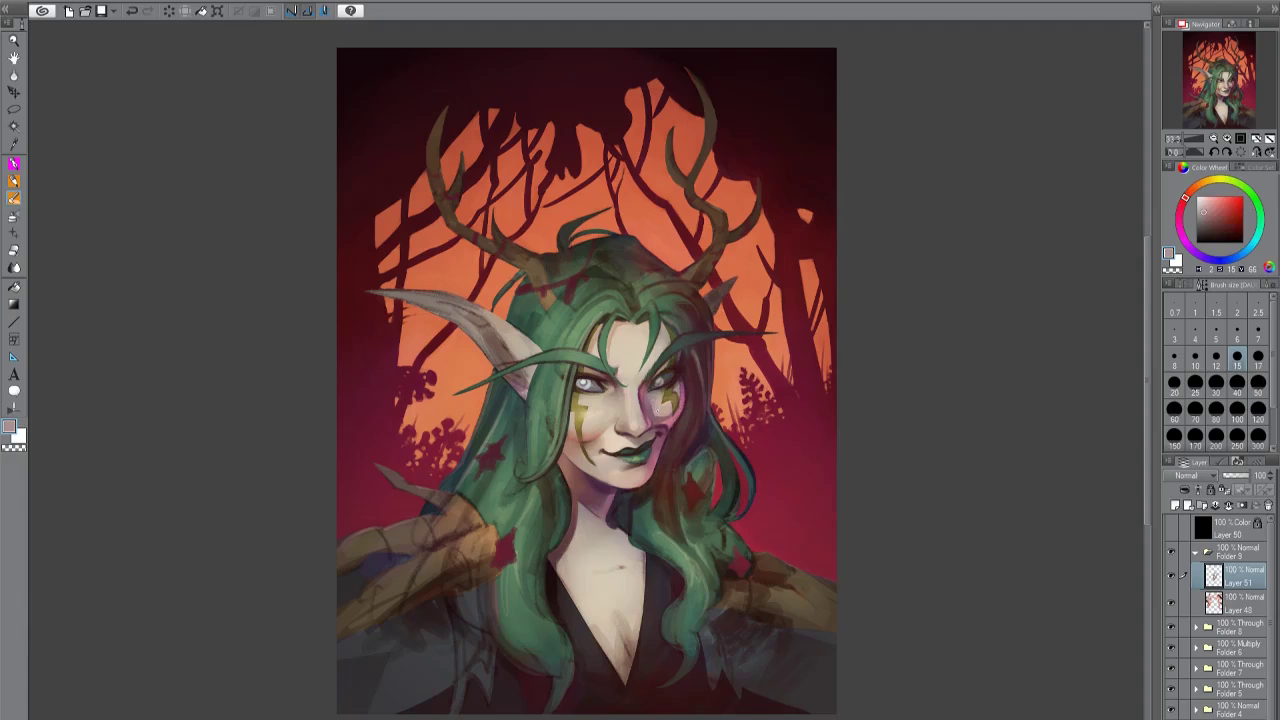
Rework the purple shadow beside the nose and across the far cheek with sampled dark and skin tones.
left_click(646, 392, "alt")
scroll(688, 488, "up", 2)
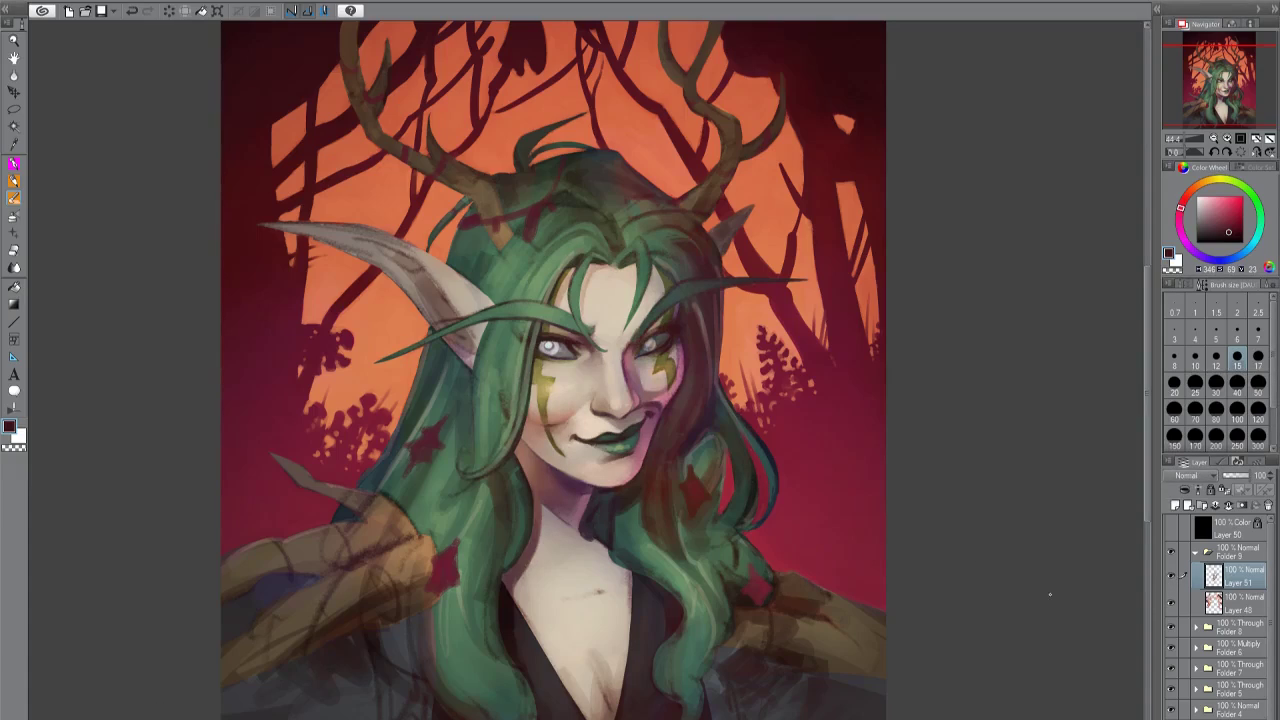
left_click(673, 378, "alt")
left_click(648, 410, "alt")
left_click(652, 396, "alt")
key("h")
key("h")
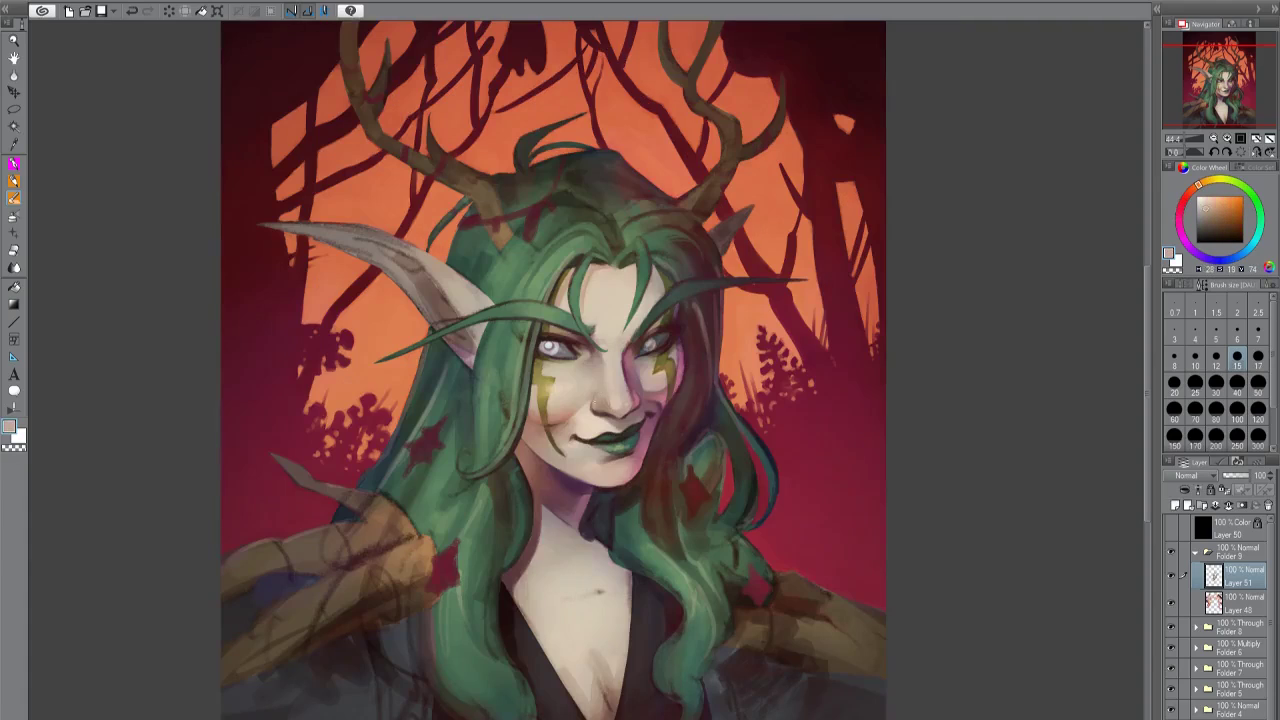
Soften the skin shading on the near cheek and chin with sampled skin tones at brush size 25.
left_click(598, 406, "alt")
left_click(588, 466, "alt")
key("bracketright")
key("bracketright")
key("bracketright")
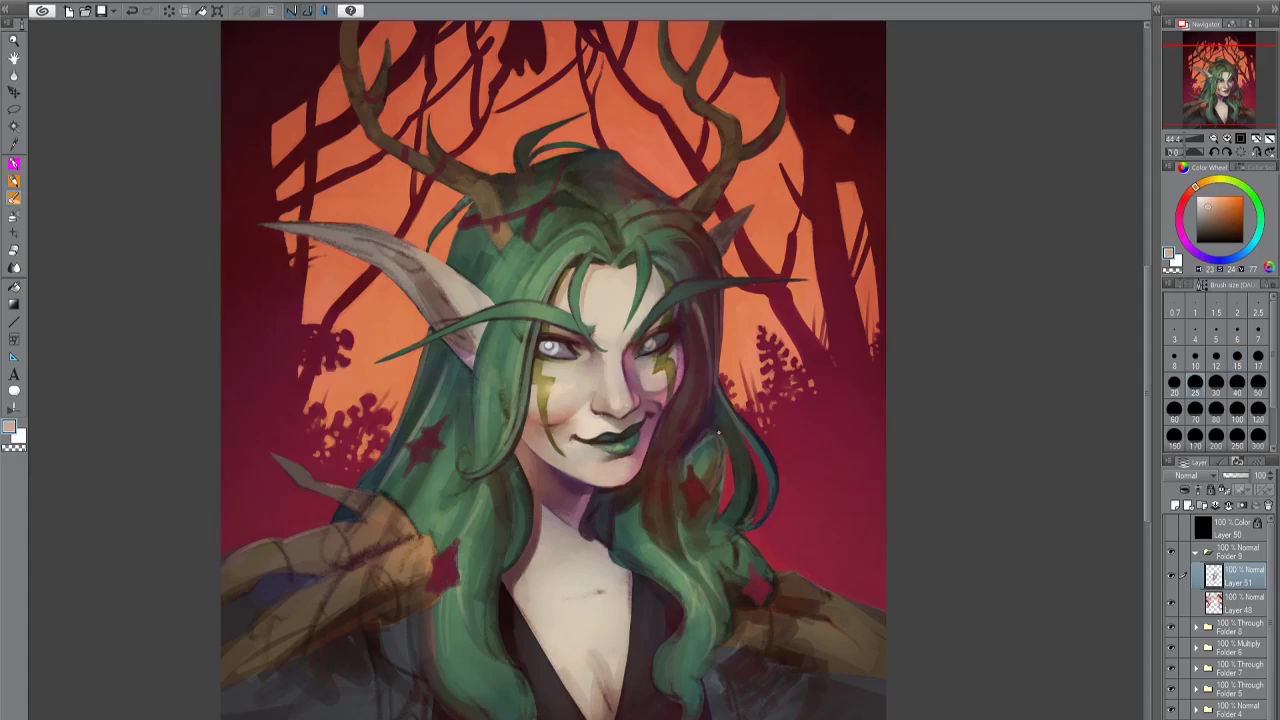
Repaint the hair locks beside the far cheek and shoulder with sampled greens and dark reds.
left_click(626, 450, "alt")
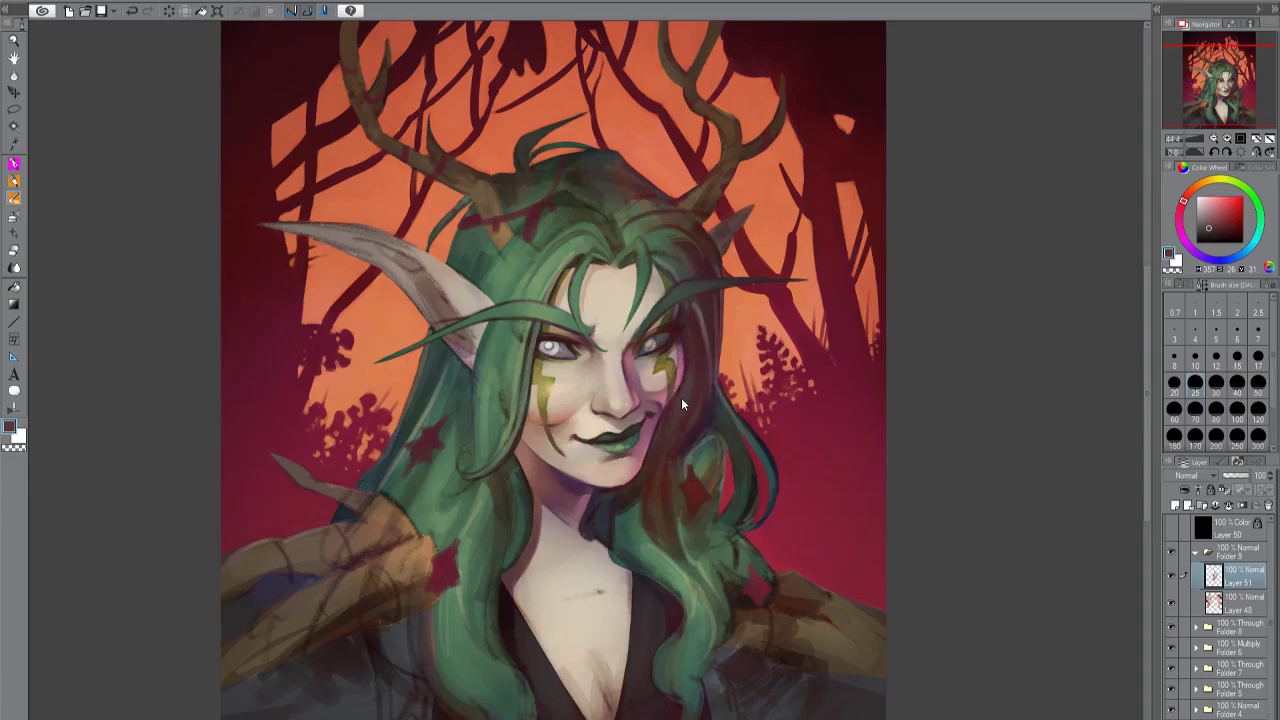
left_click(652, 510, "alt")
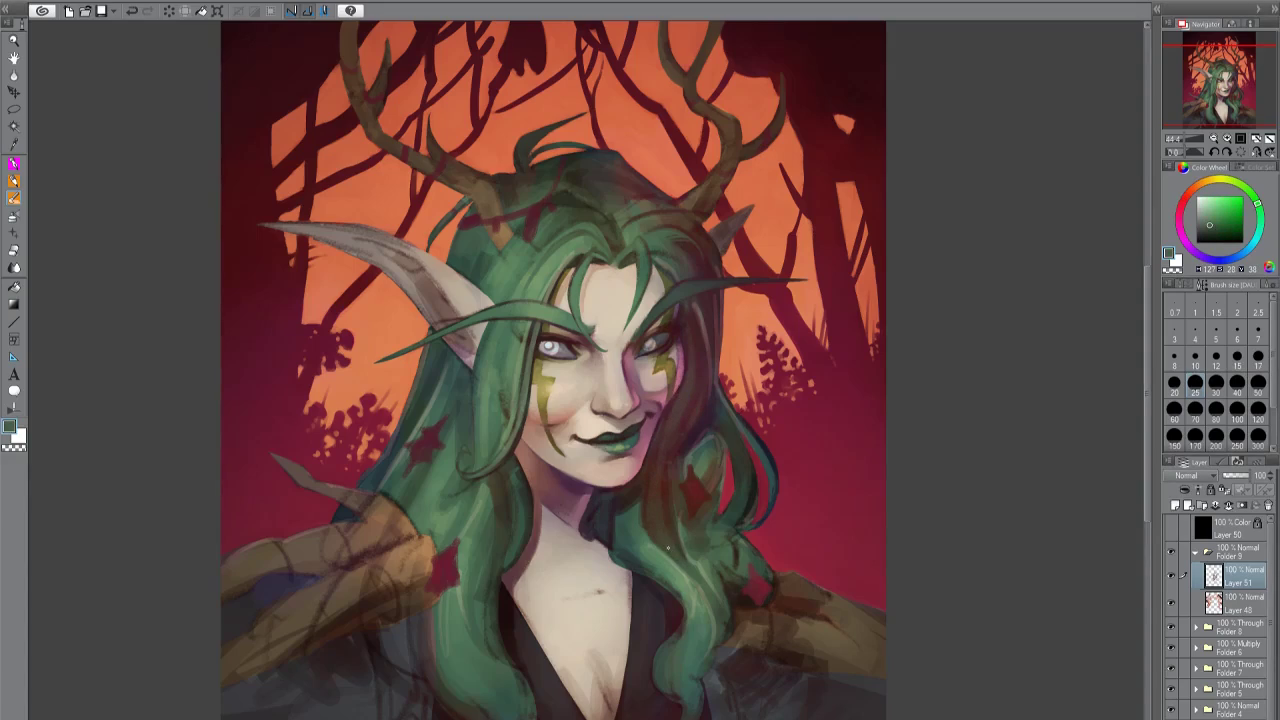
left_click(659, 428, "alt")
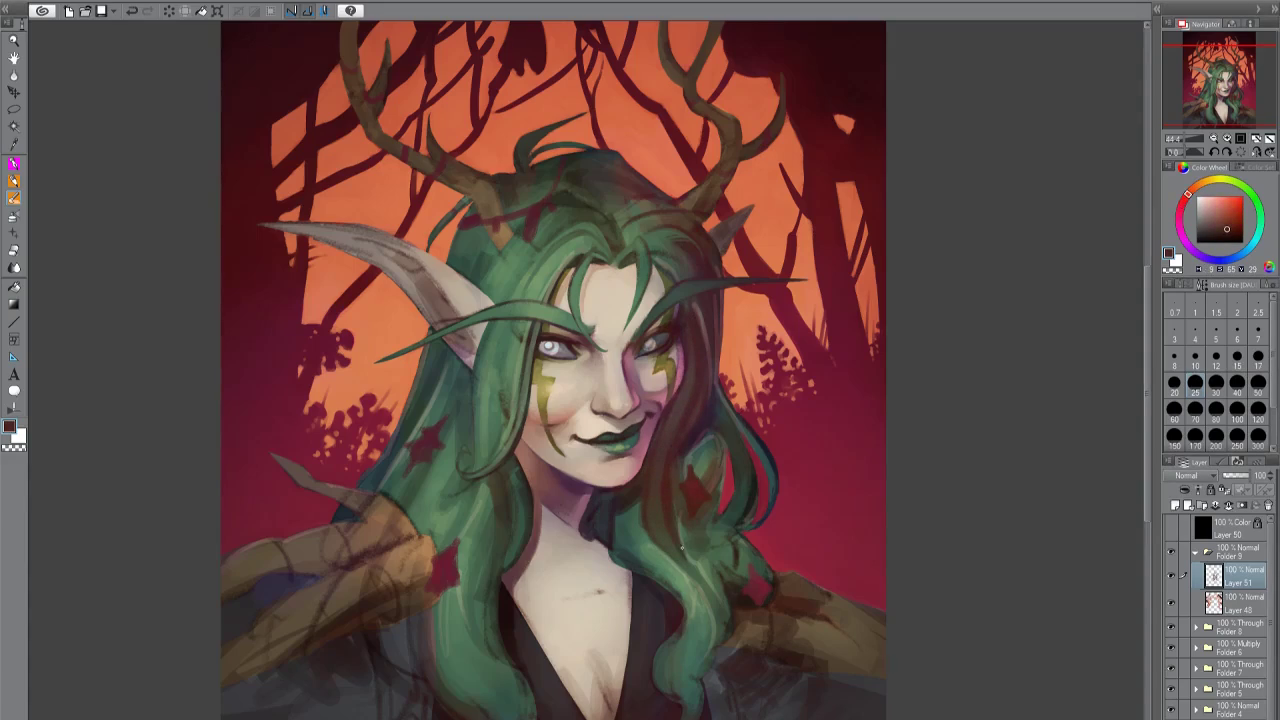
left_click(719, 605, "alt")
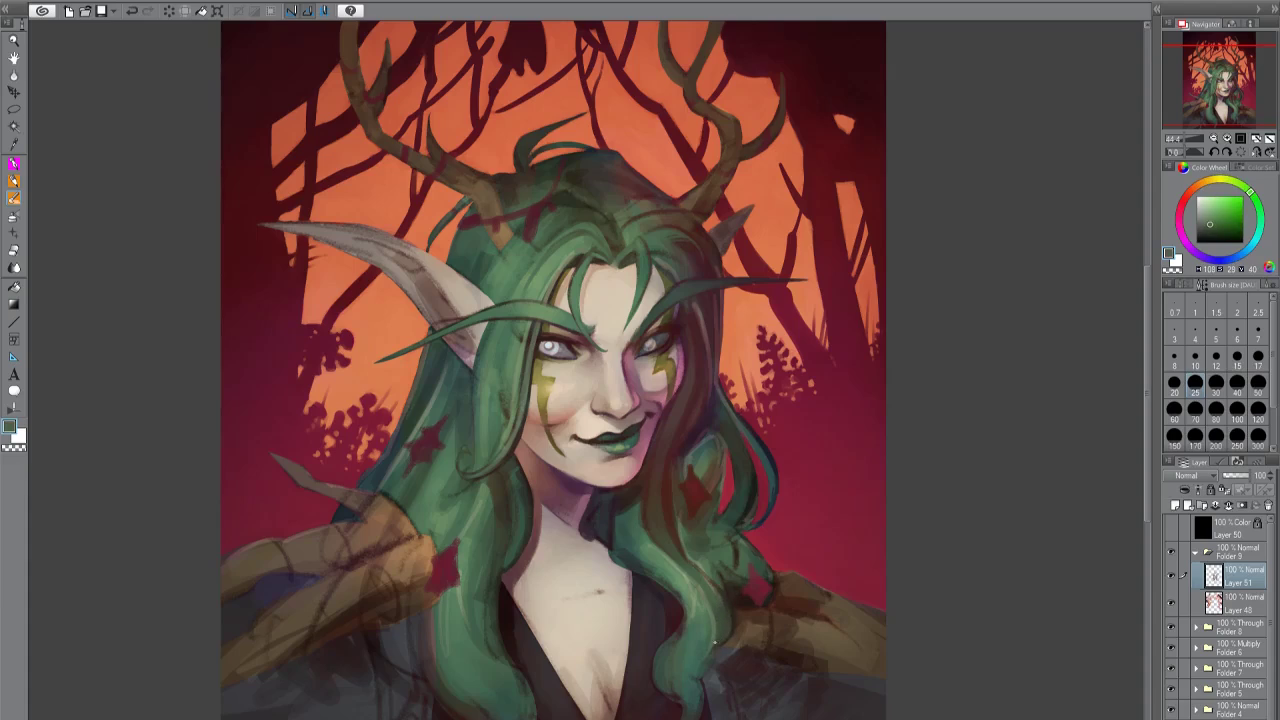
Mirror the canvas and refine the hair lock on the far side of the neck with sampled green and dark tones.
key("h")
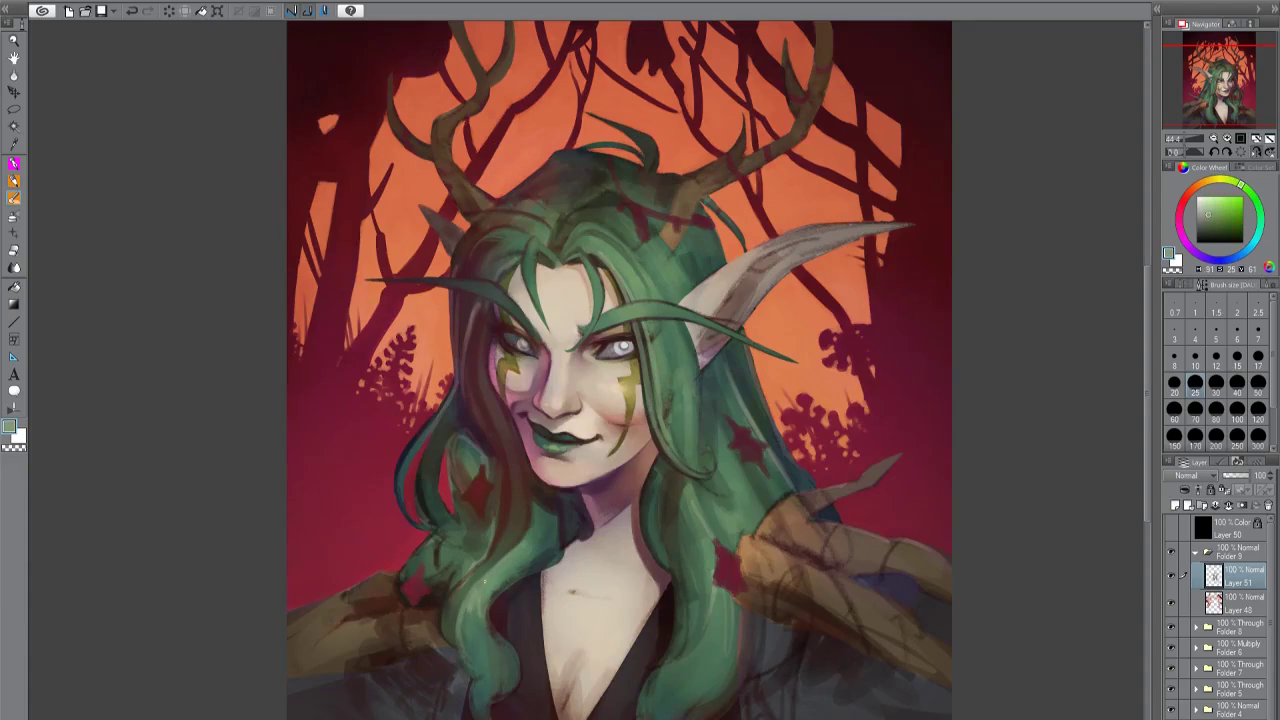
left_click(465, 580, "alt")
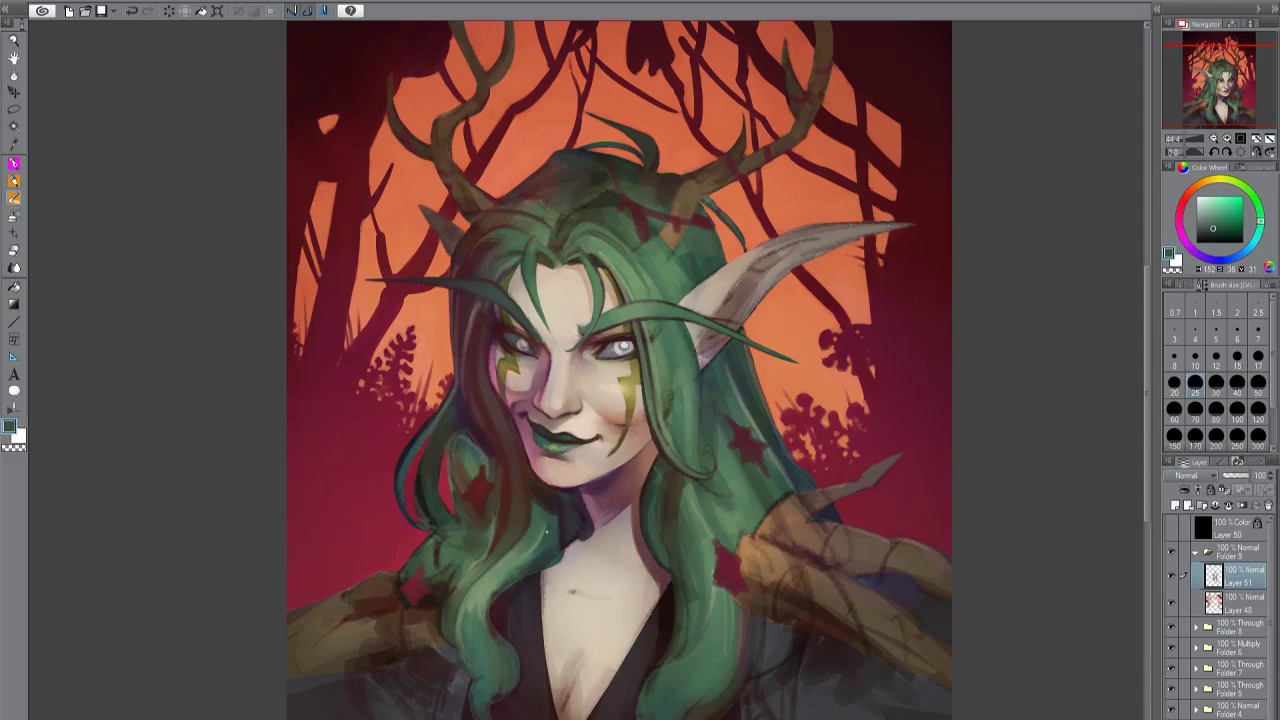
left_click(553, 550, "alt")
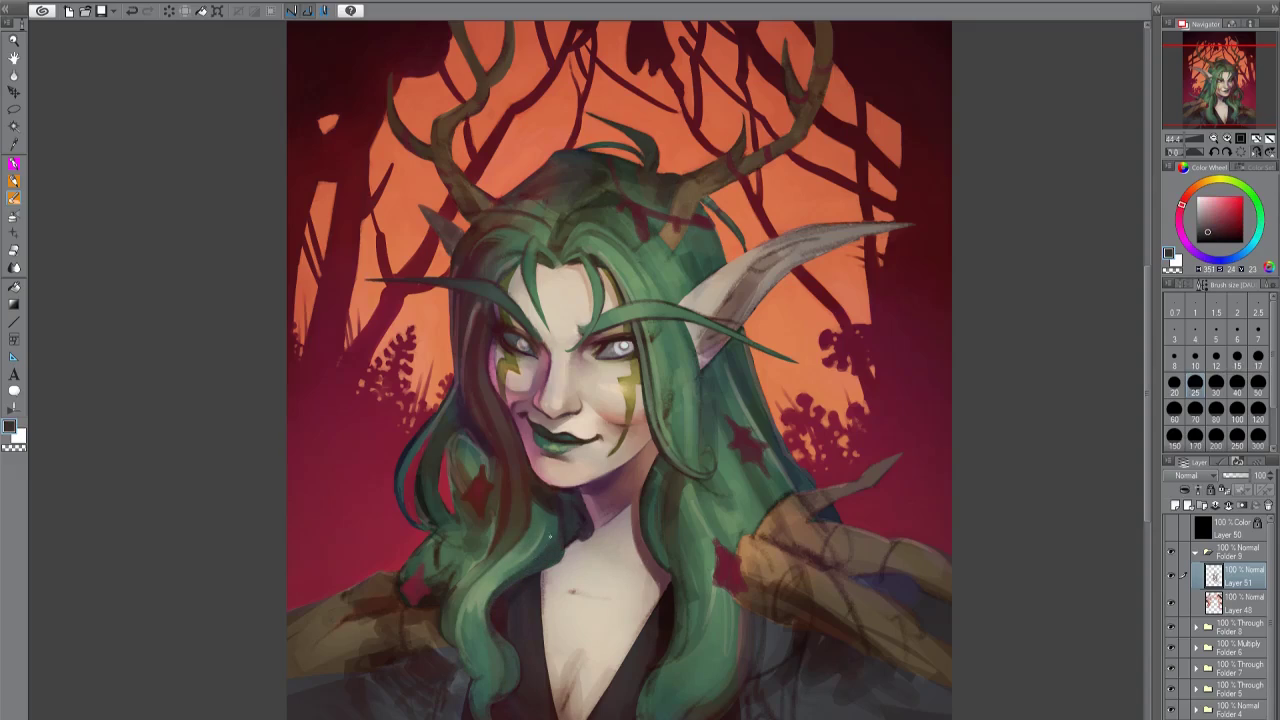
left_click(535, 483, "alt")
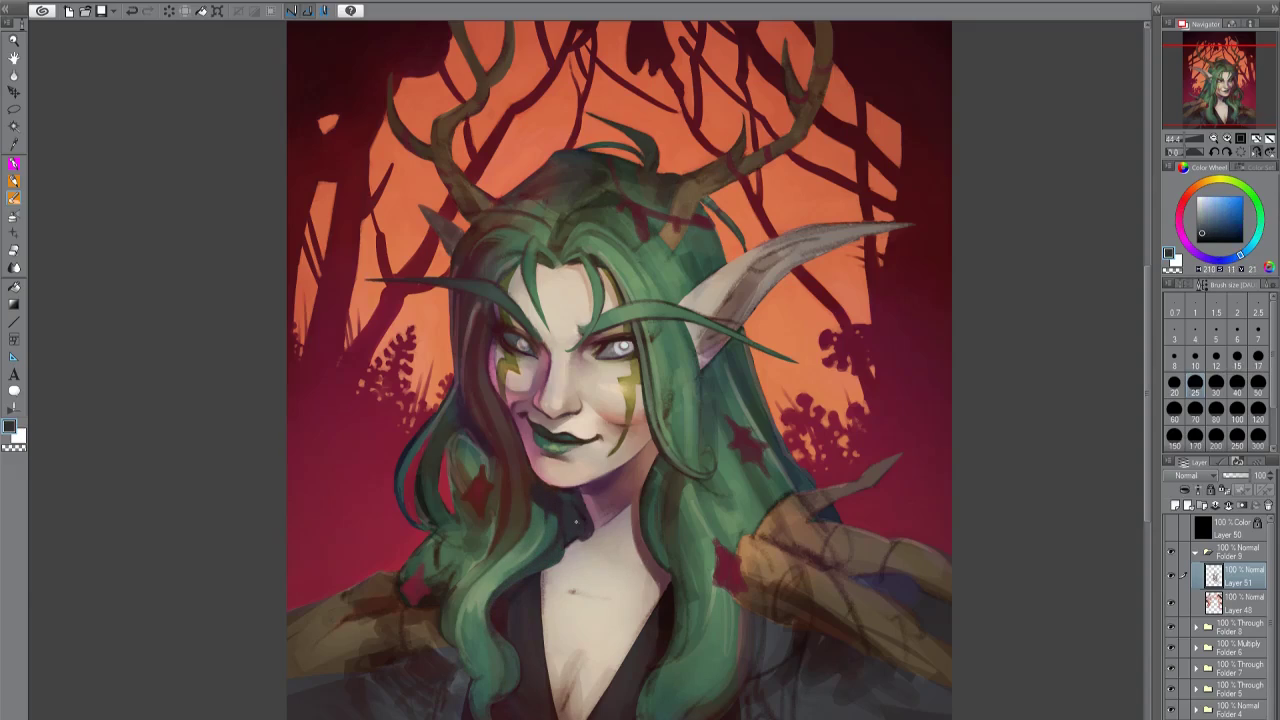
left_click(575, 505, "alt")
Paint finer hair strands beside the jaw and neck on the far side with sampled colours at brush size 15.
key("h")
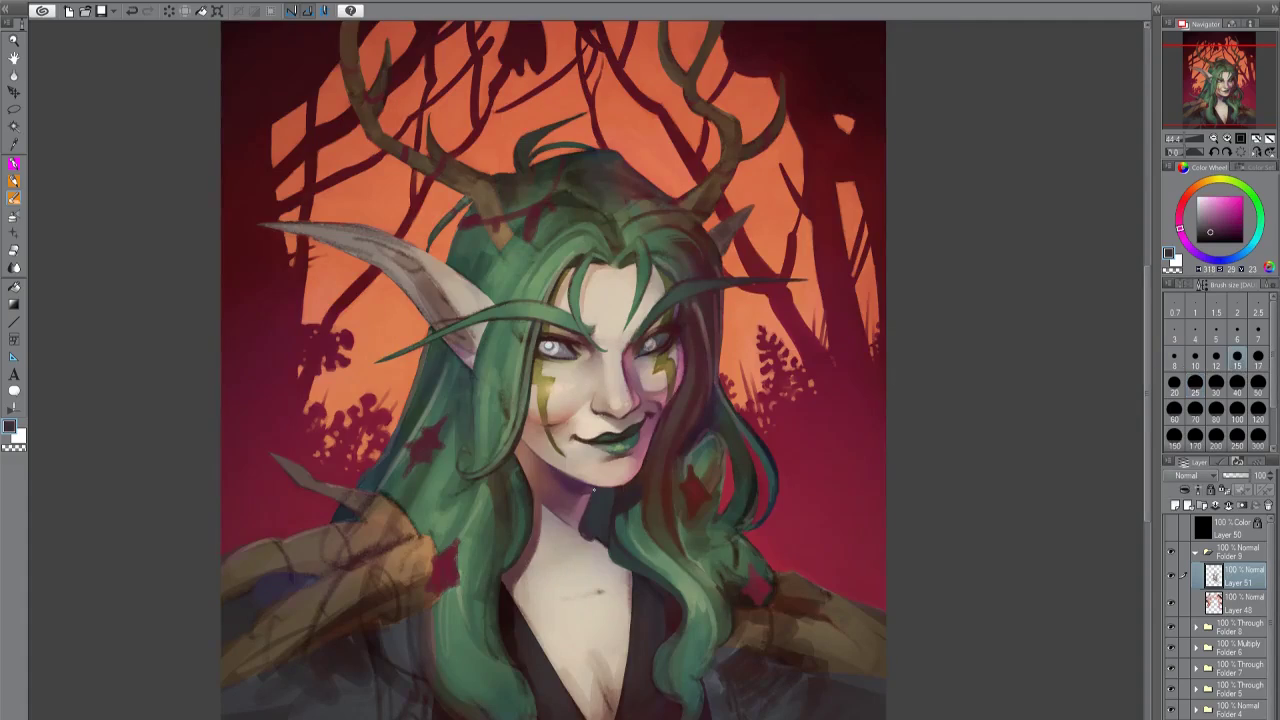
left_click(600, 592, "alt")
left_click(669, 477, "alt")
key("h")
left_click(495, 585, "alt")
left_click(520, 560, "alt")
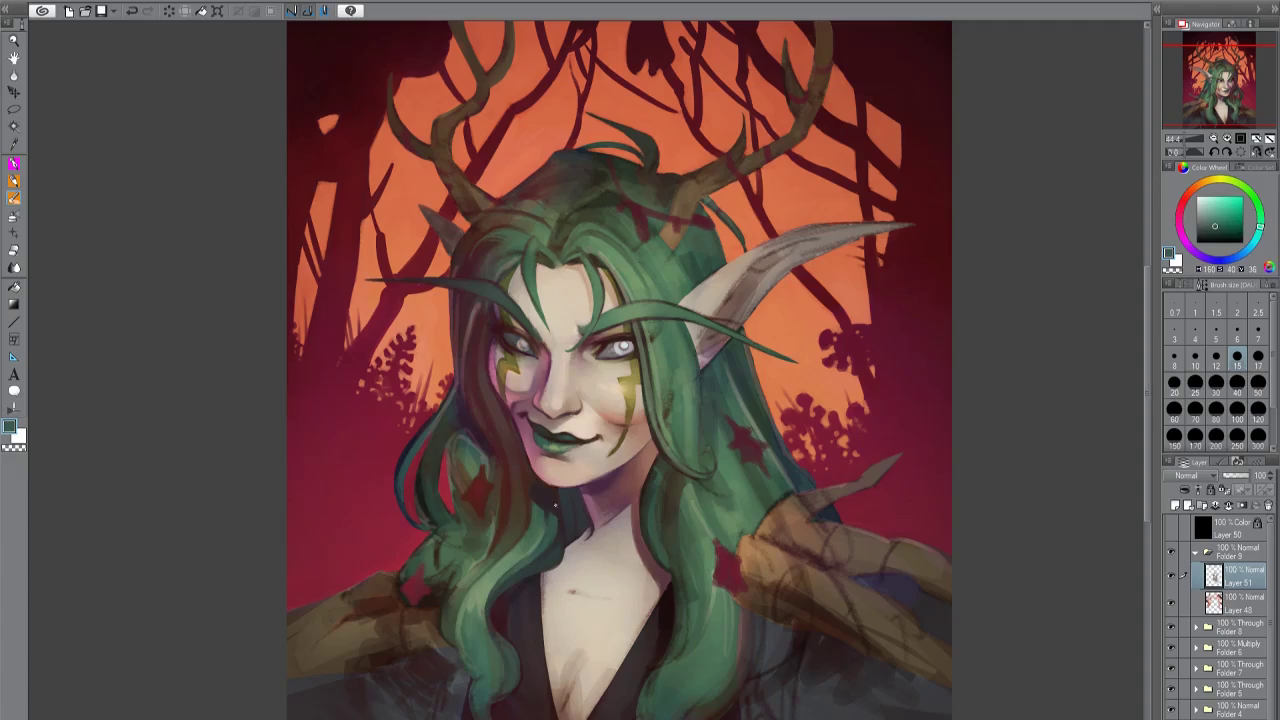
left_click(540, 540, "alt")
left_click(525, 595, "alt")
Refine the lower waves of the far-side hair lock over the chest with sampled green and dark tones at brush size 25.
key("bracketright")
key("bracketright")
key("bracketright")
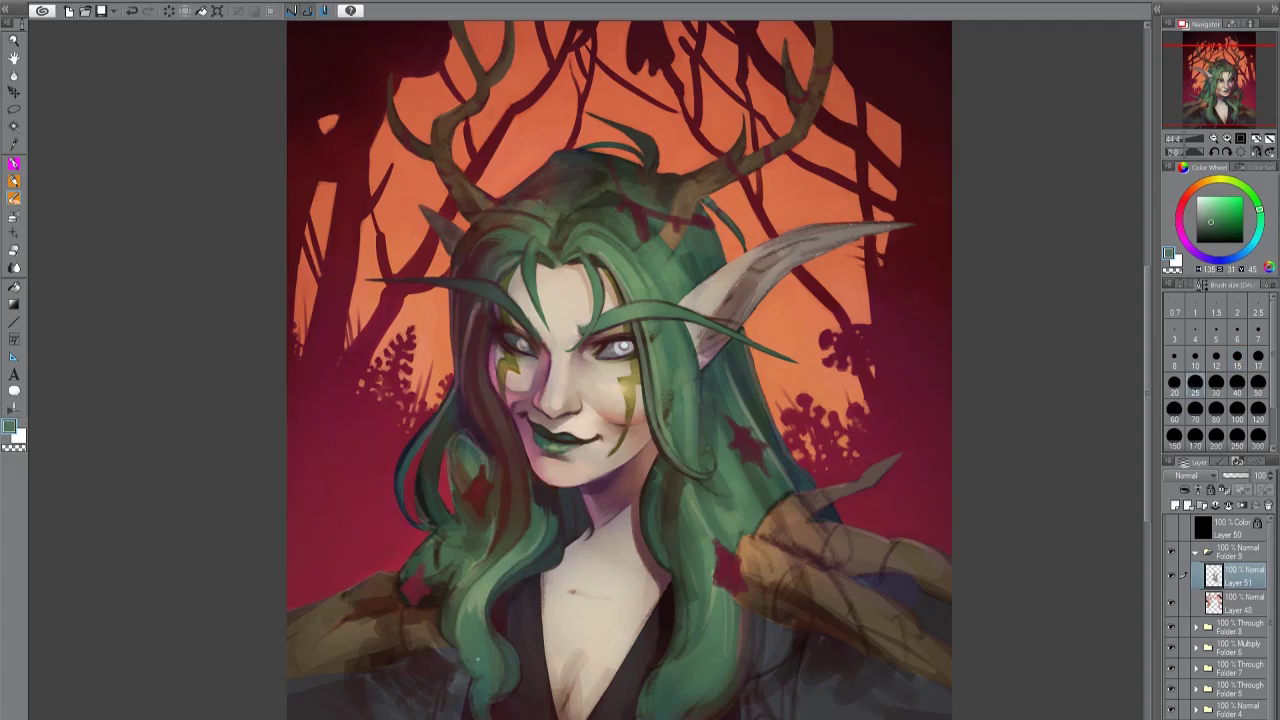
left_click(468, 664, "alt")
left_click(511, 650, "alt")
left_click(492, 697, "alt")
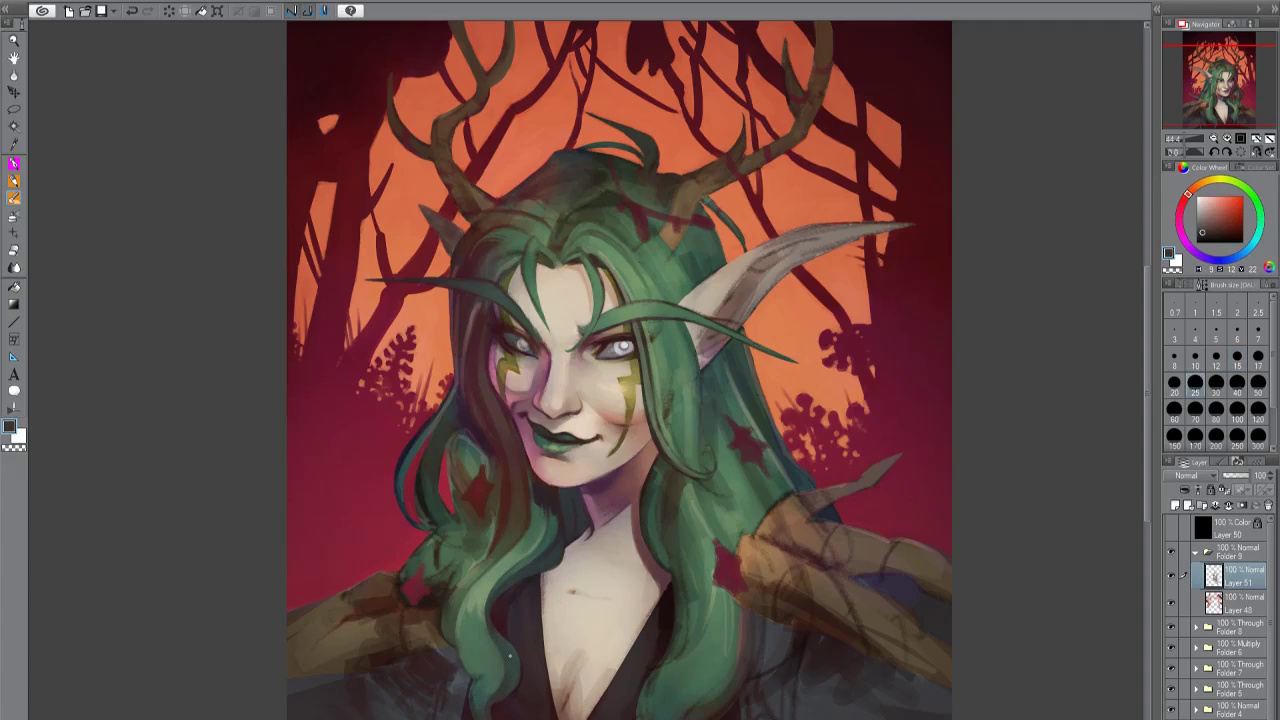
left_click(510, 655, "alt")
Clean up the dark gap between the neck and the far-side hair with sampled shadow and brown tones.
key("h")
left_click(608, 520, "alt")
left_click(608, 520, "alt")
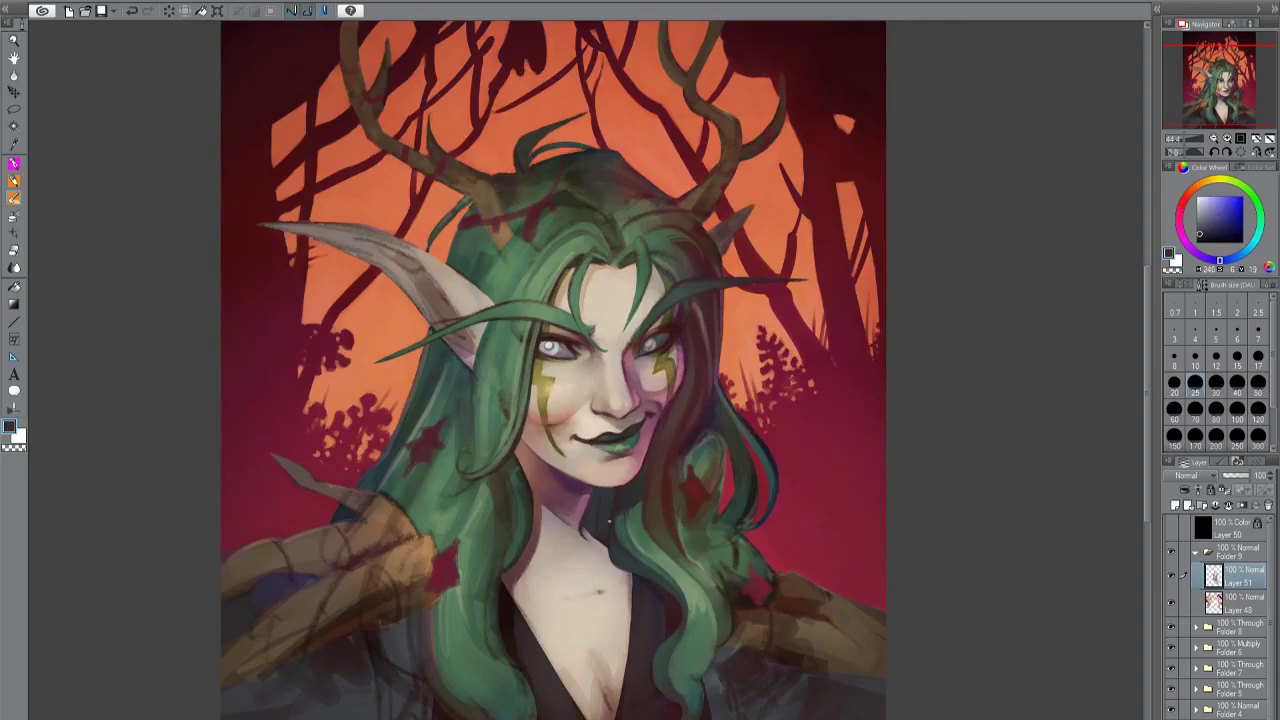
left_click(637, 487, "alt")
left_click(700, 577, "alt")
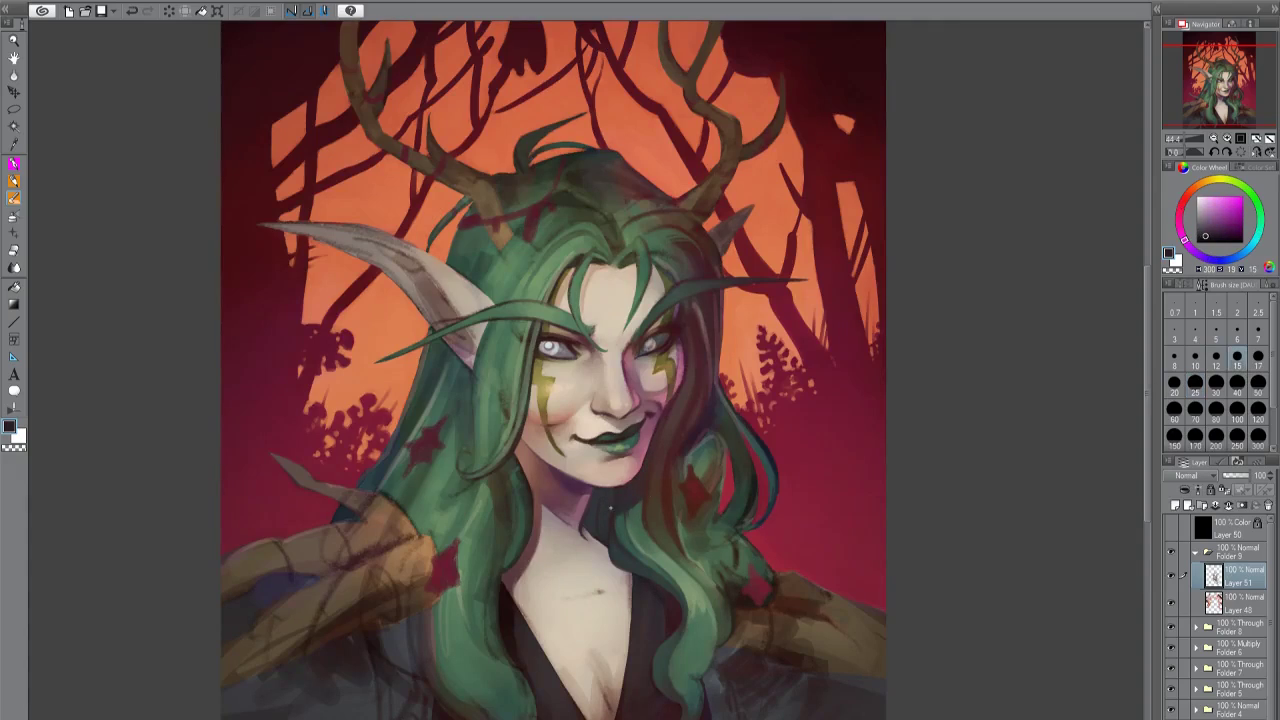
left_click(617, 487, "alt")
left_click(644, 462, "alt")
left_click(685, 328, "alt")
left_click(668, 471, "alt")
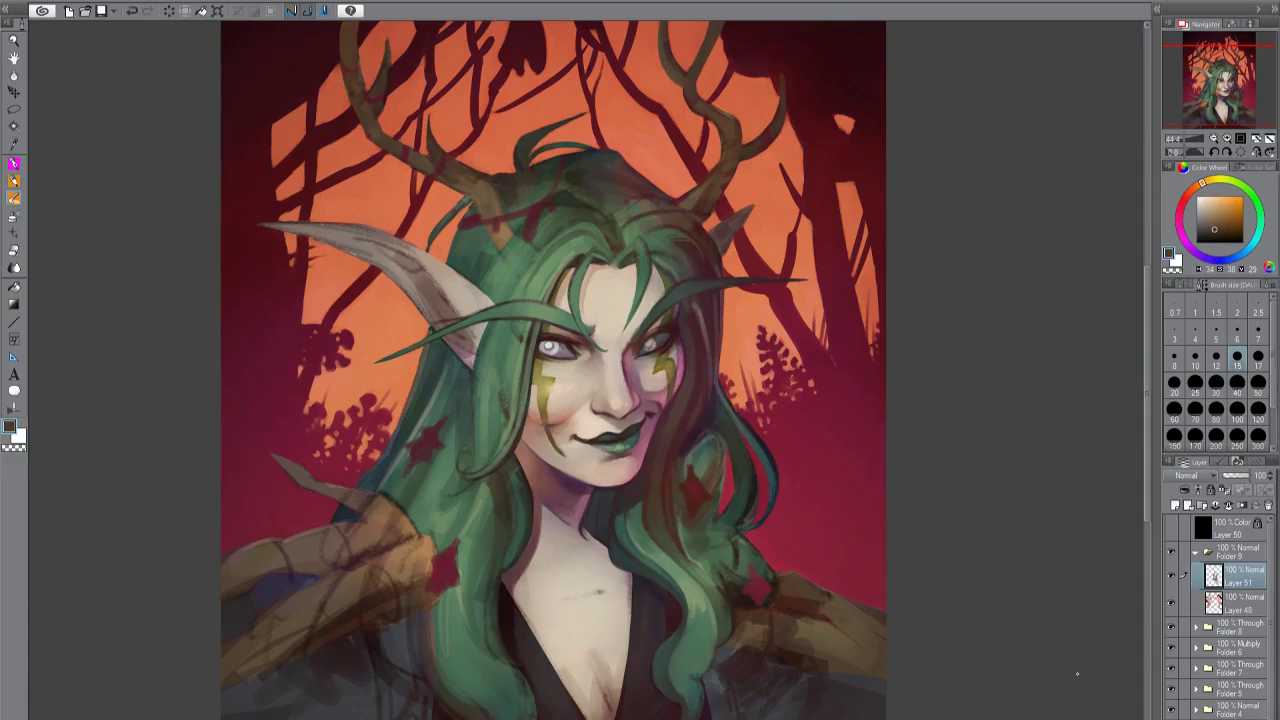
Mirror the canvas and refine the forehead hair strands and inner brow with sampled green and skin tones at brush size 15.
key("h")
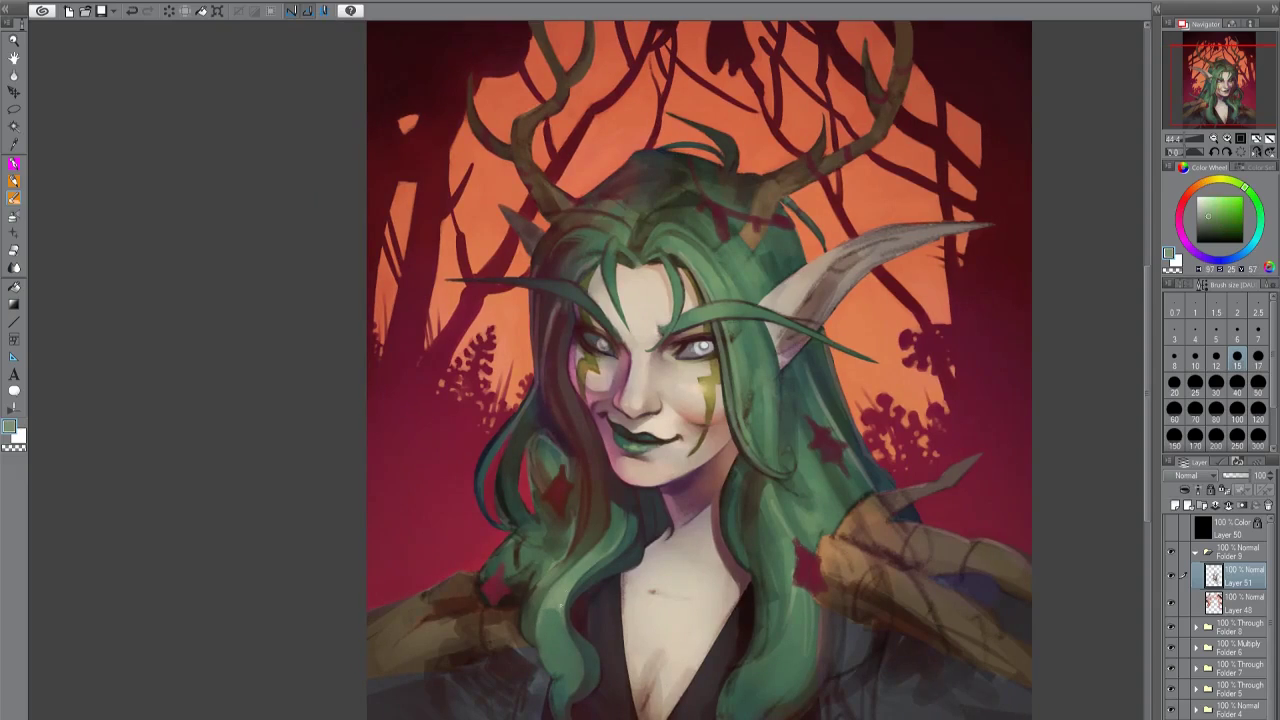
left_click(608, 258, "alt")
left_click_drag(610, 242, 604, 286)
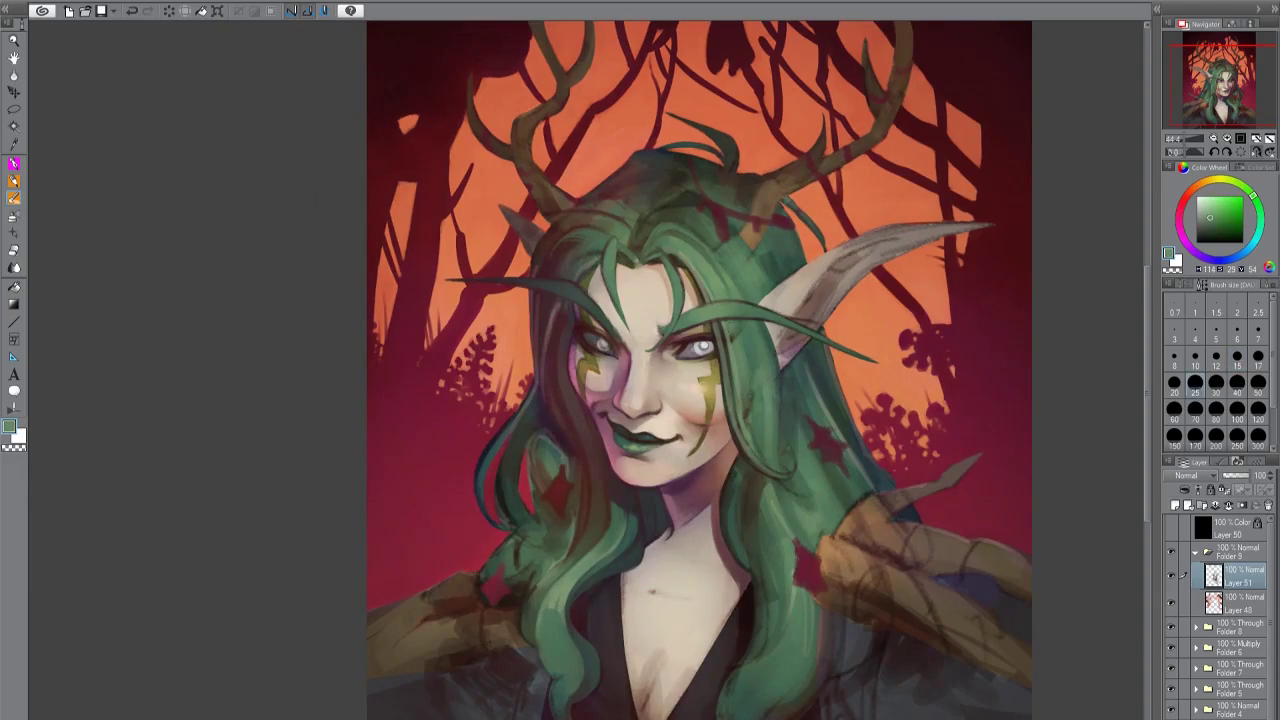
left_click(1237, 356)
left_click(624, 312, "alt")
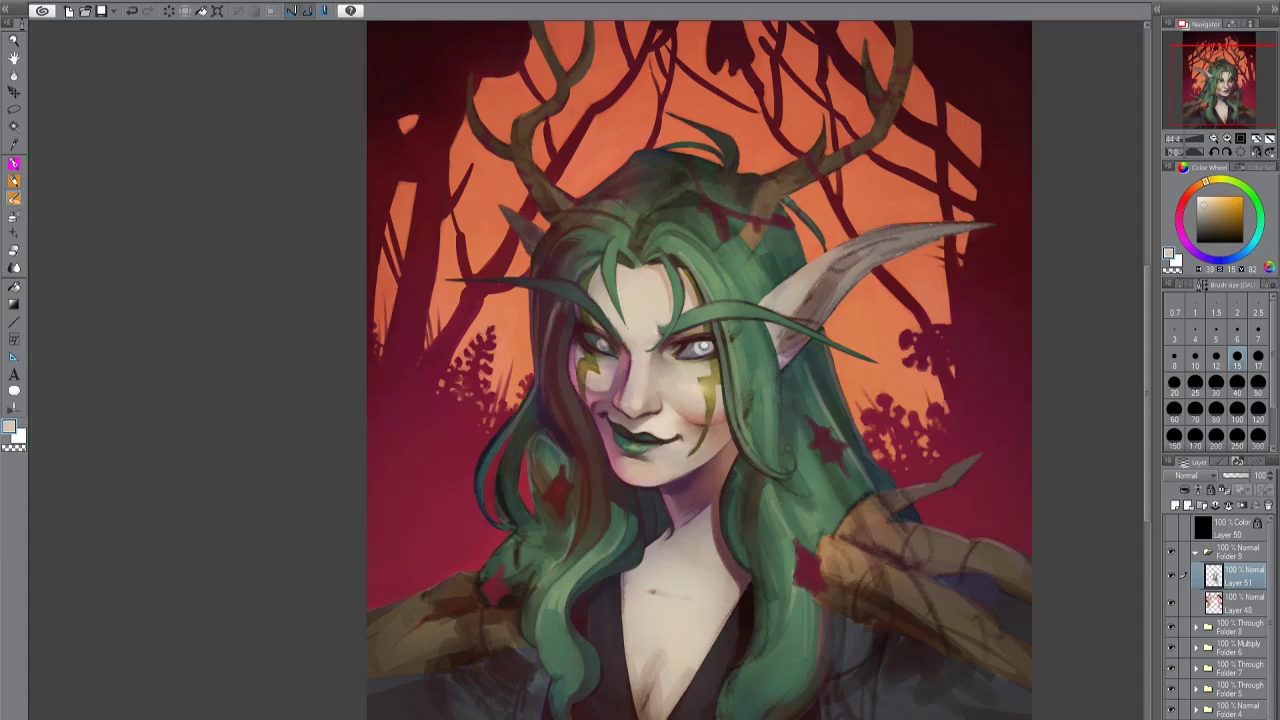
left_click(656, 331, "alt")
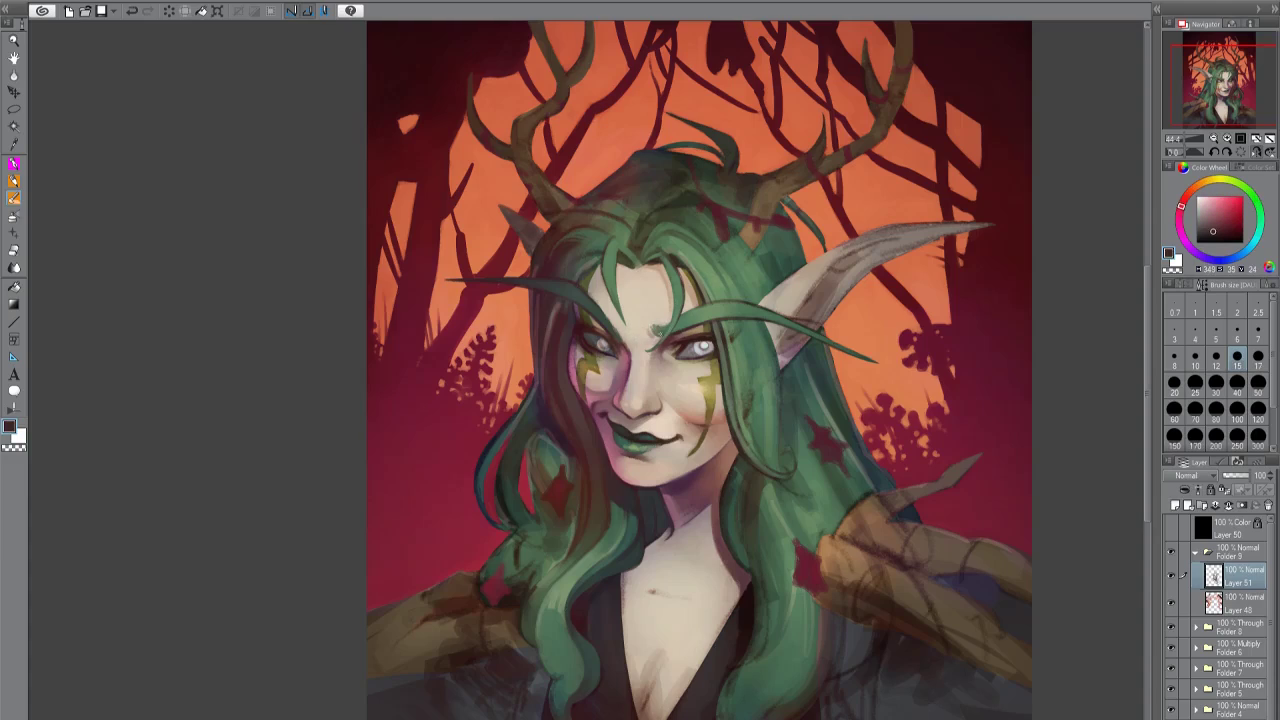
Brighten the far eye with a pale blue-white iris and refine its edges with sampled dark blue-grey.
key("h")
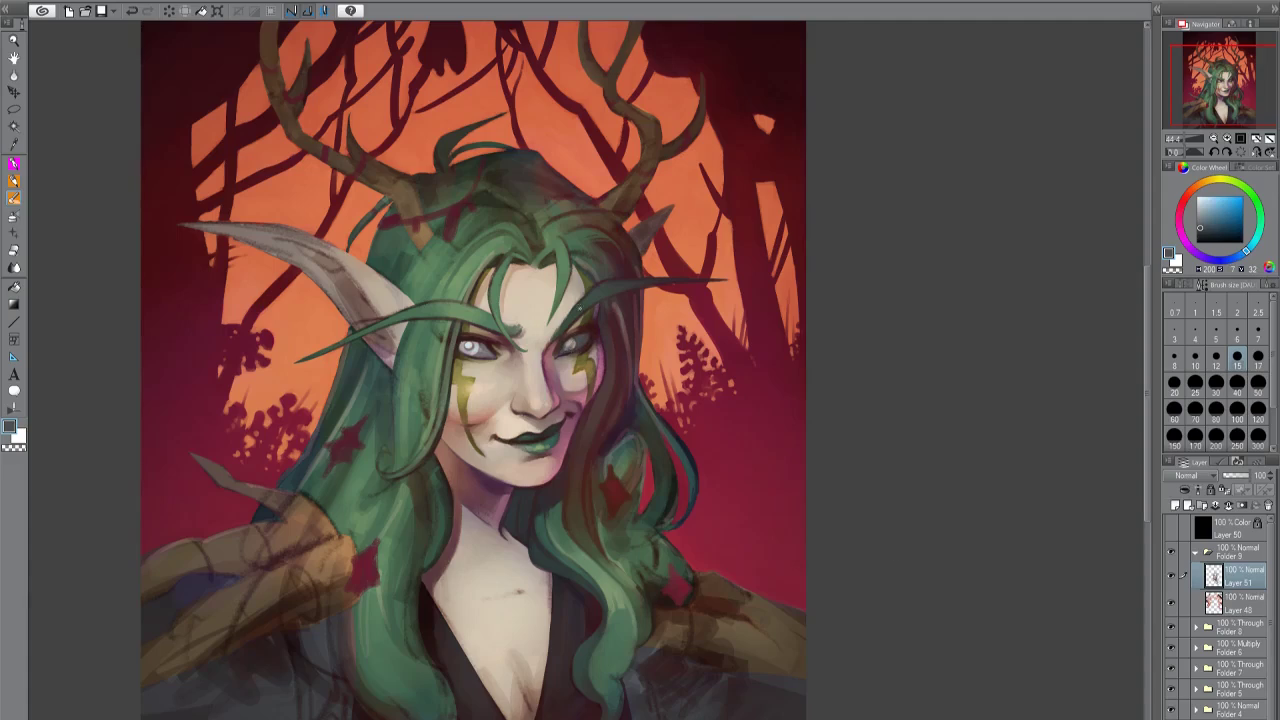
left_click(568, 348, "alt")
left_click(568, 345, "alt")
left_click(560, 365, "alt")
left_click(568, 345, "alt")
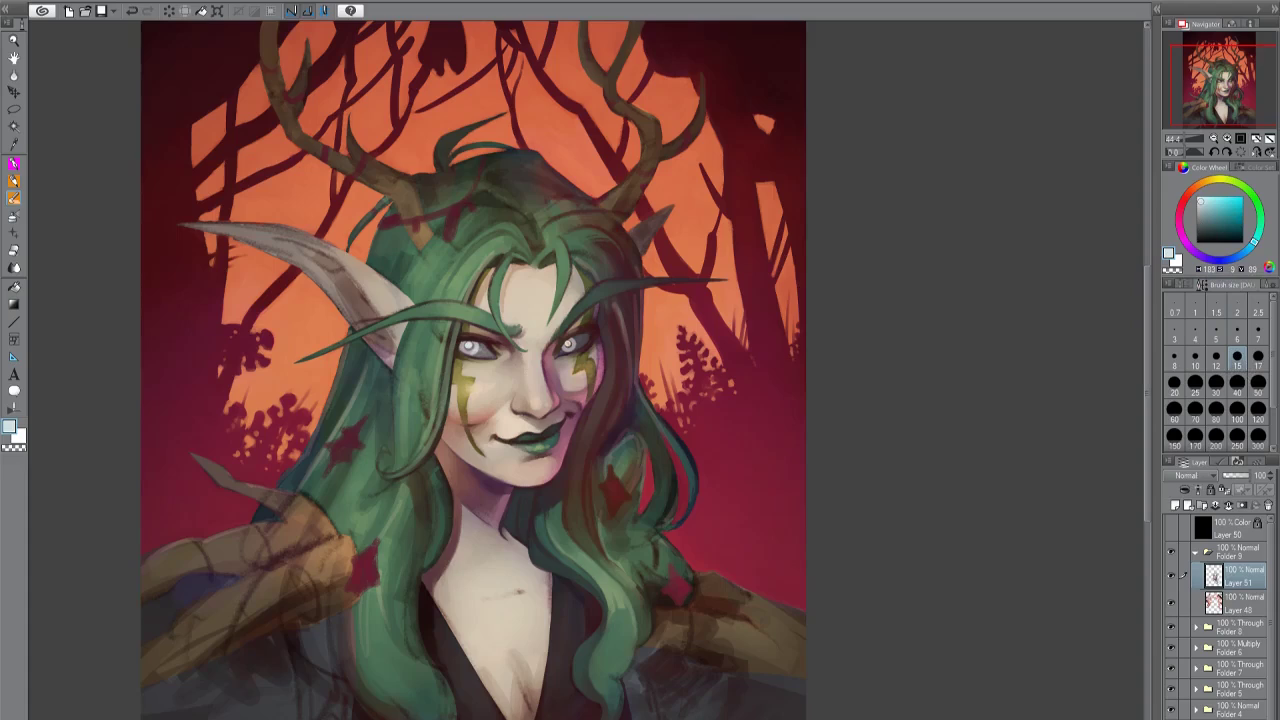
left_click(568, 345, "alt")
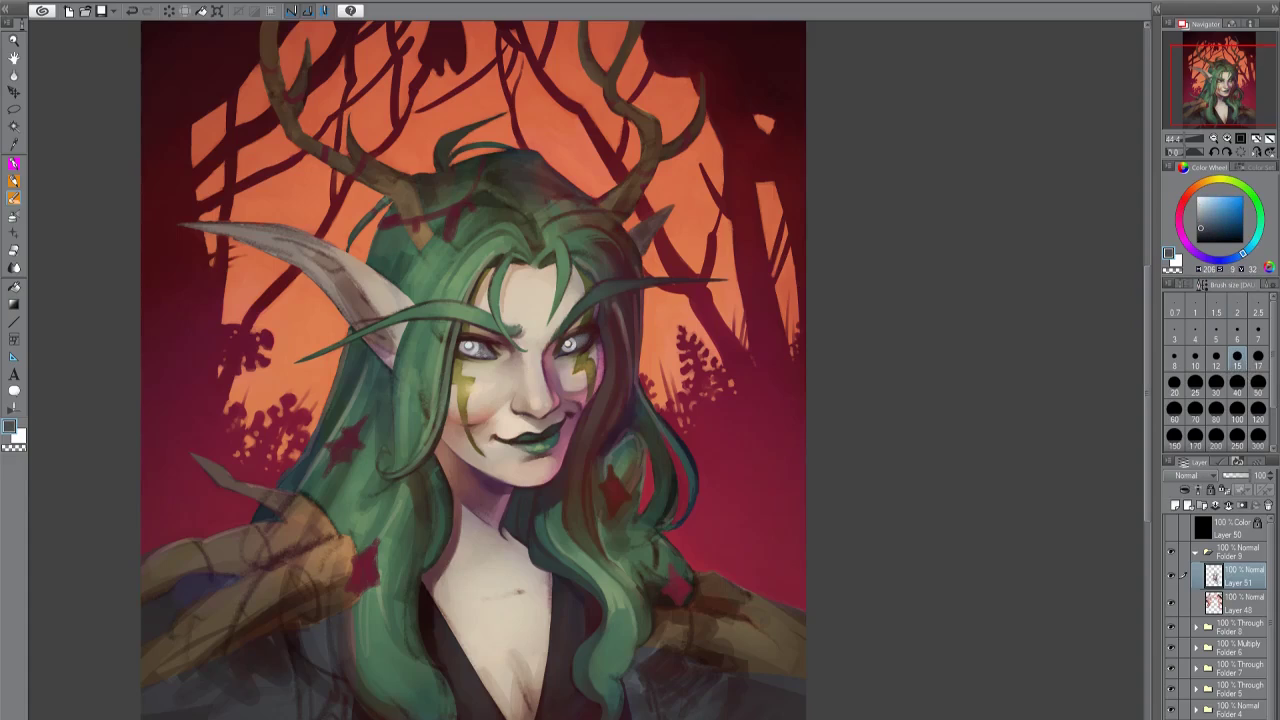
left_click_drag(500, 370, 552, 370)
Retouch the face around the eyes and inner brow with pink and peach tones, using a smaller brush of size 10.
left_click(620, 345, "alt")
key("bracketleft")
key("bracketright")
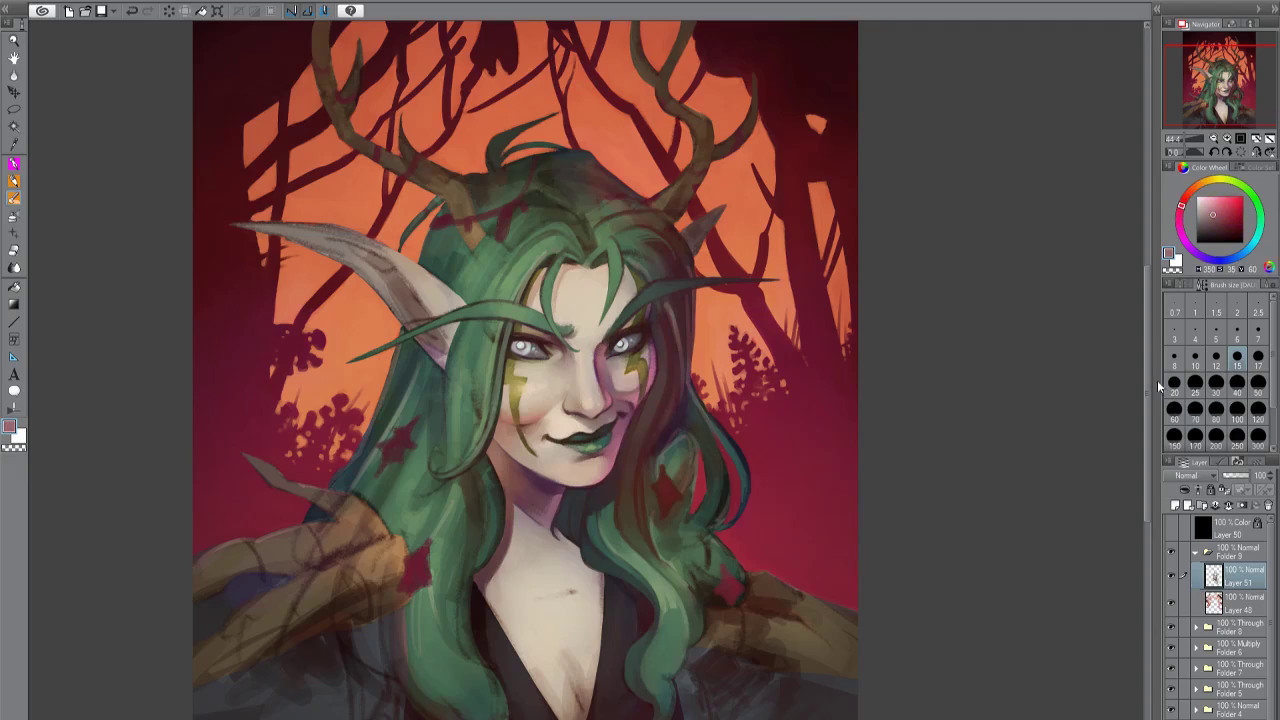
key("bracketleft")
key("h")
key("h")
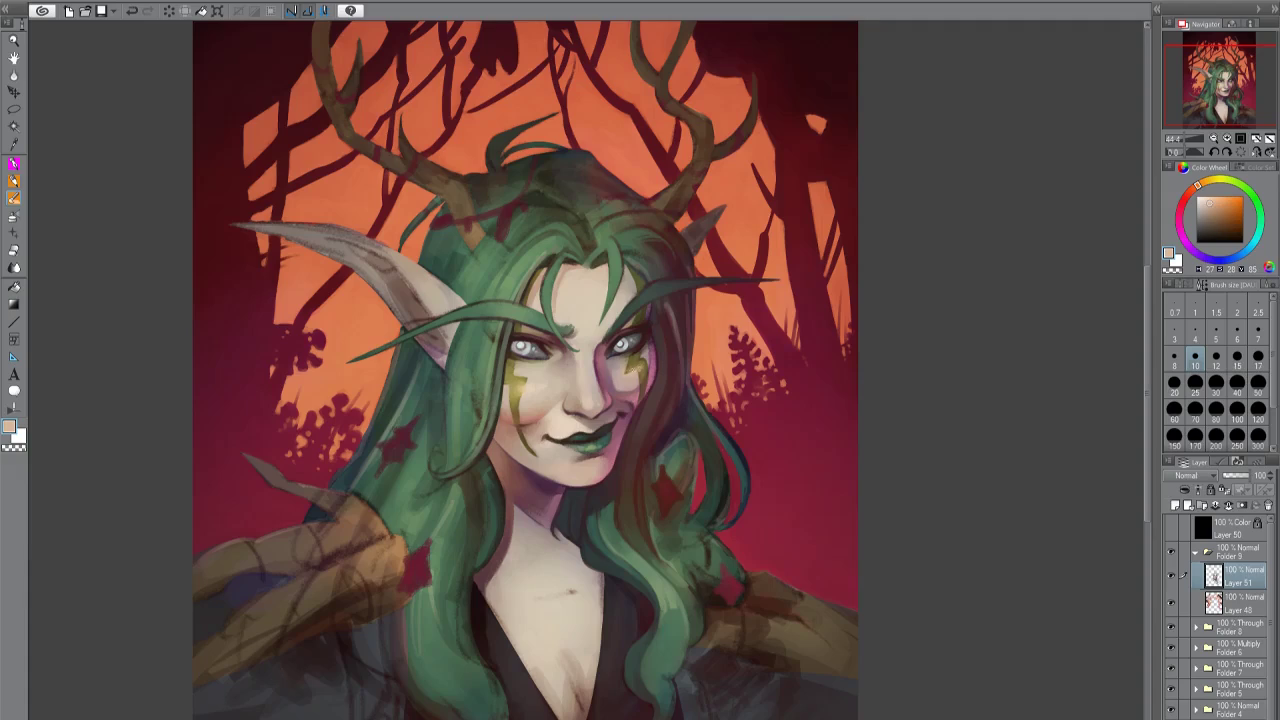
key("bracketright")
scroll(558, 370, "left", 2)
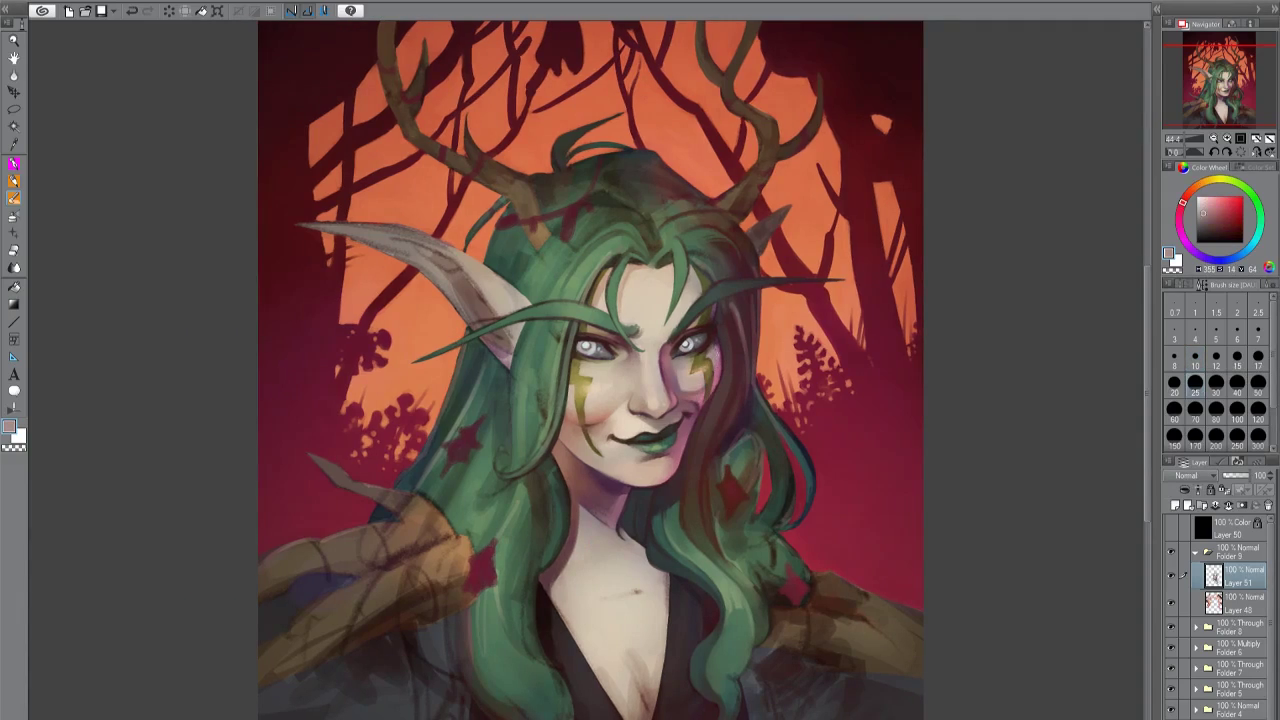
Refine the far eye and the cheek below it with sampled colours, mirroring the canvas to check the face.
key("h")
left_click(716, 348, "alt")
left_click(716, 345, "alt")
key("h")
left_click(718, 396, "alt")
scroll(590, 370, "left", 2)
Paint light and dark green strands into the face-framing hair lock in front of the long ear at brush size 25.
left_click(628, 330, "alt")
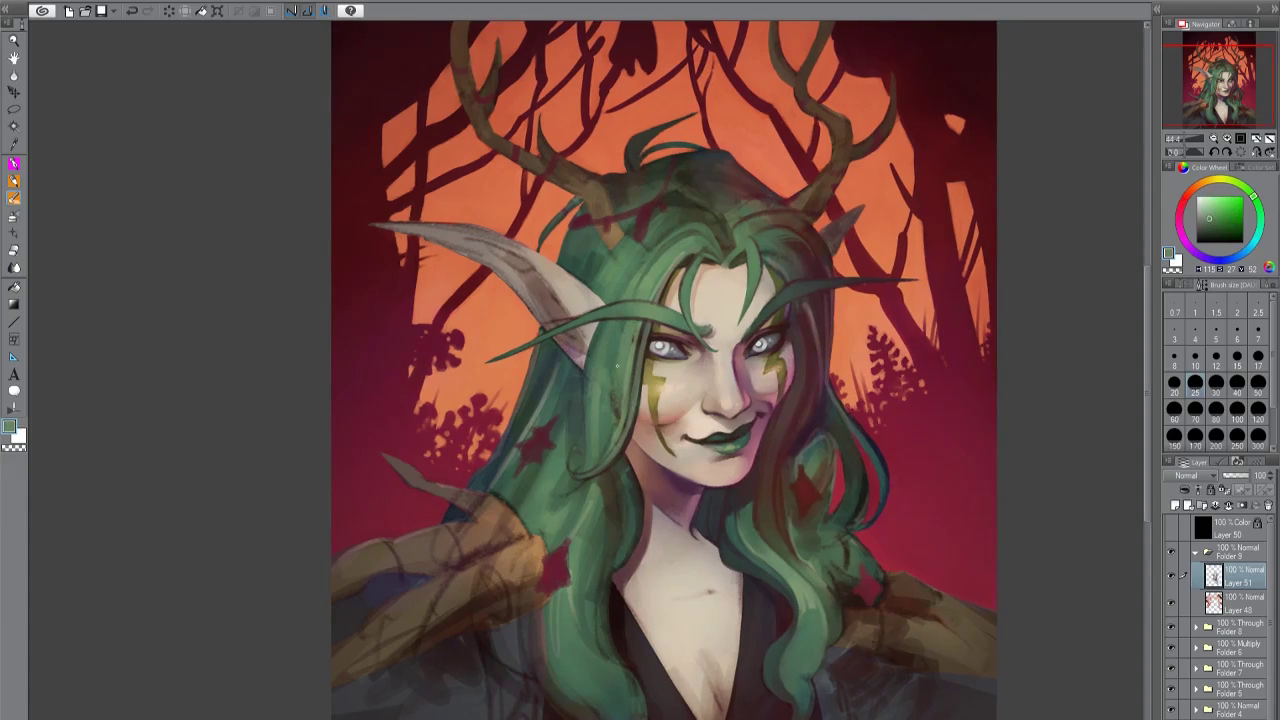
left_click(622, 413, "alt")
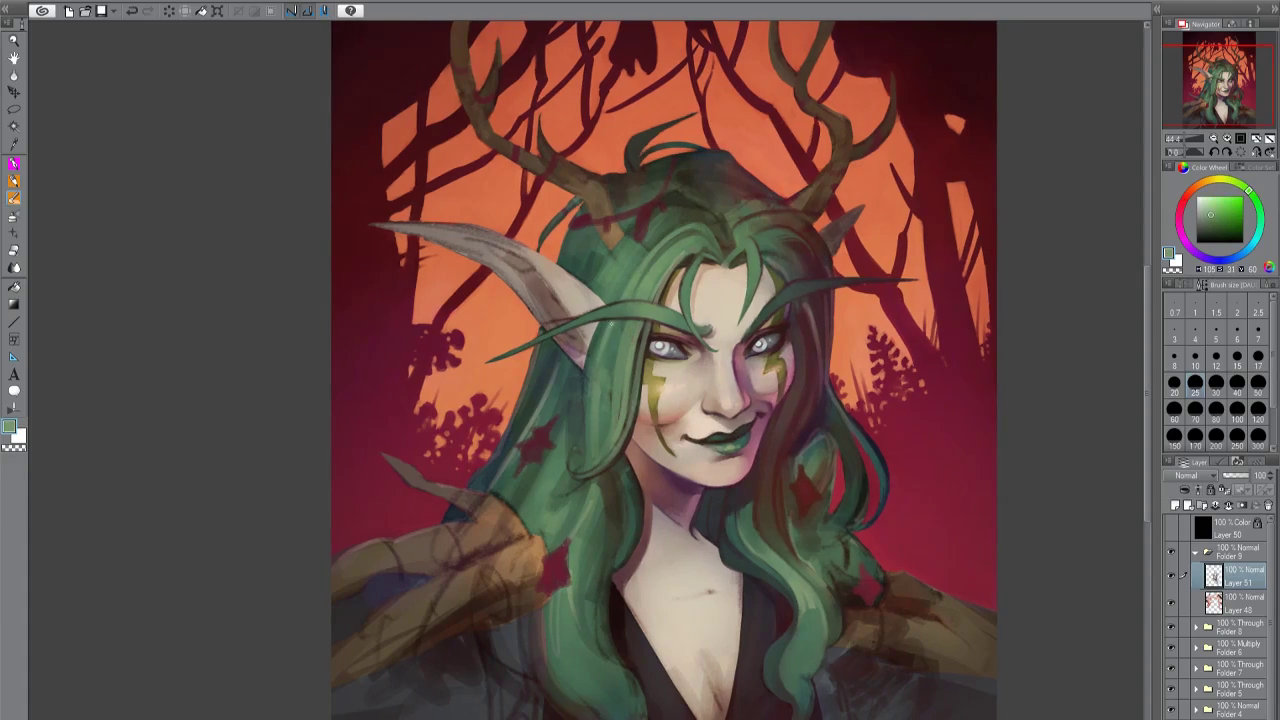
left_click(604, 380, "alt")
left_click(604, 384, "alt")
left_click(594, 430, "alt")
left_click(590, 440, "alt")
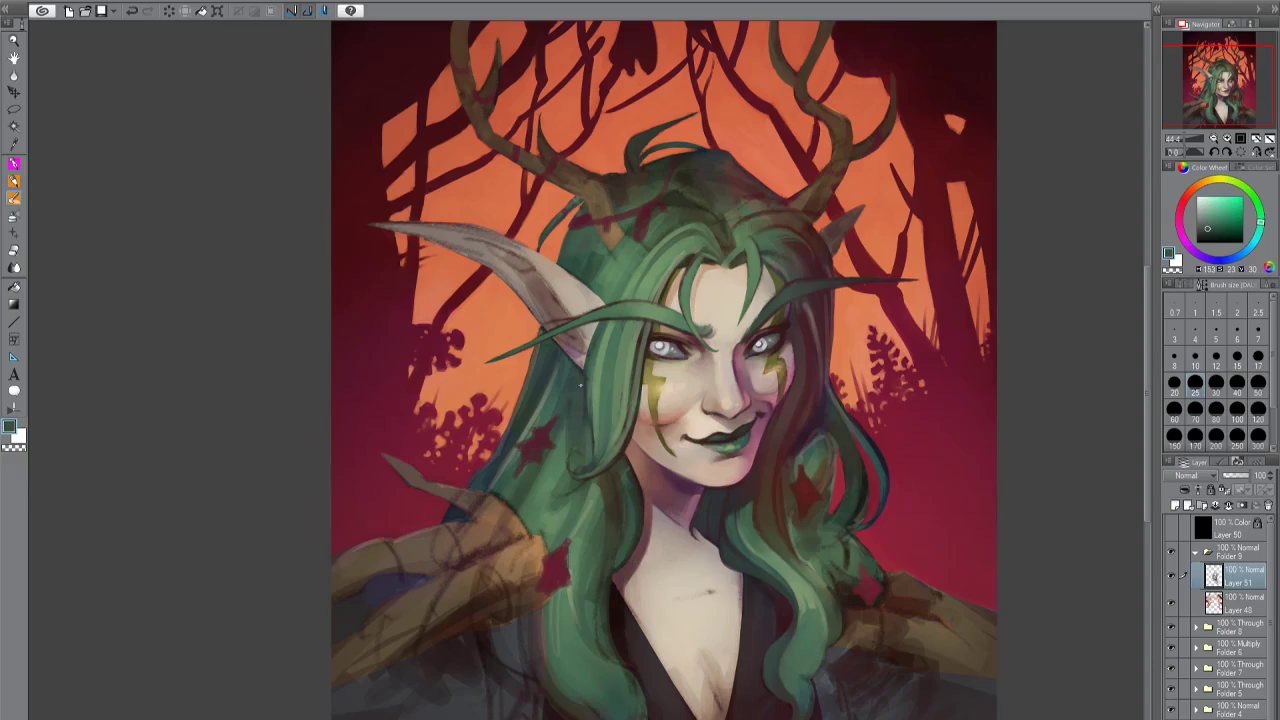
left_click(592, 420, "alt")
left_click(596, 400, "alt")
left_click(594, 400, "alt")
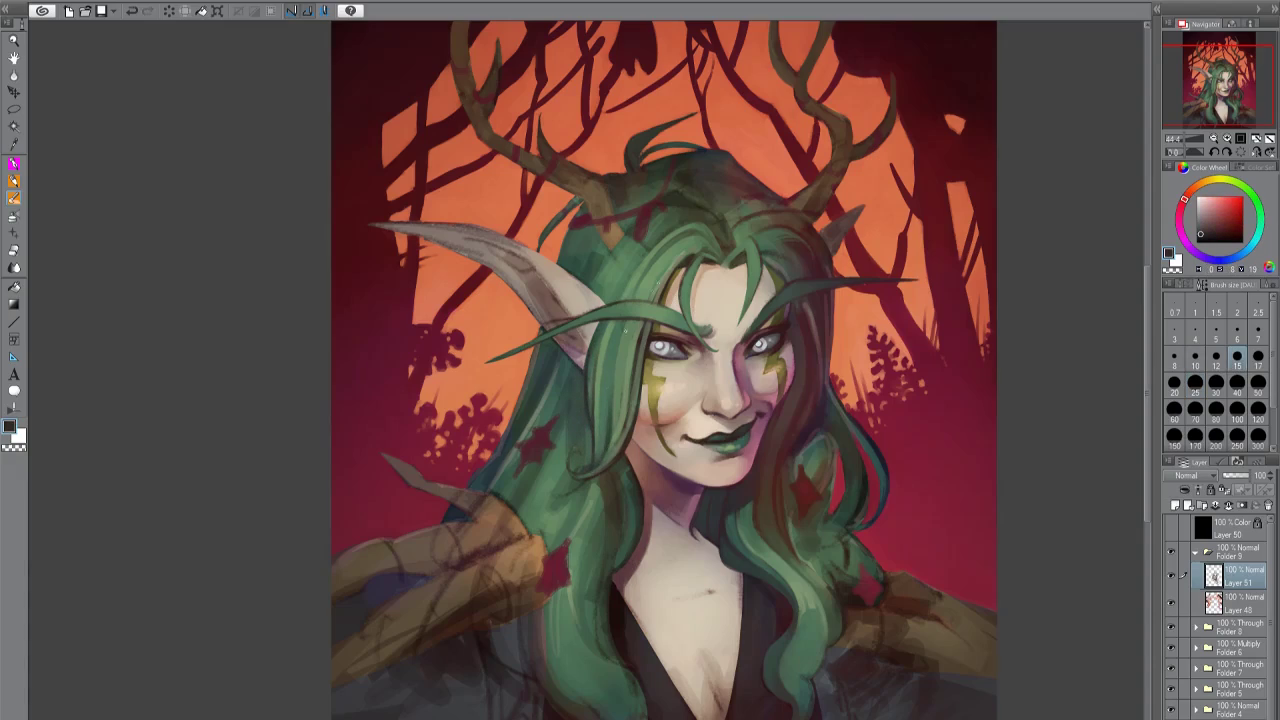
Sharpen the face-framing lock with finer strands and add a small dark curl at its tip at brush size 15.
left_click(636, 258, "alt")
left_click(630, 300, "alt")
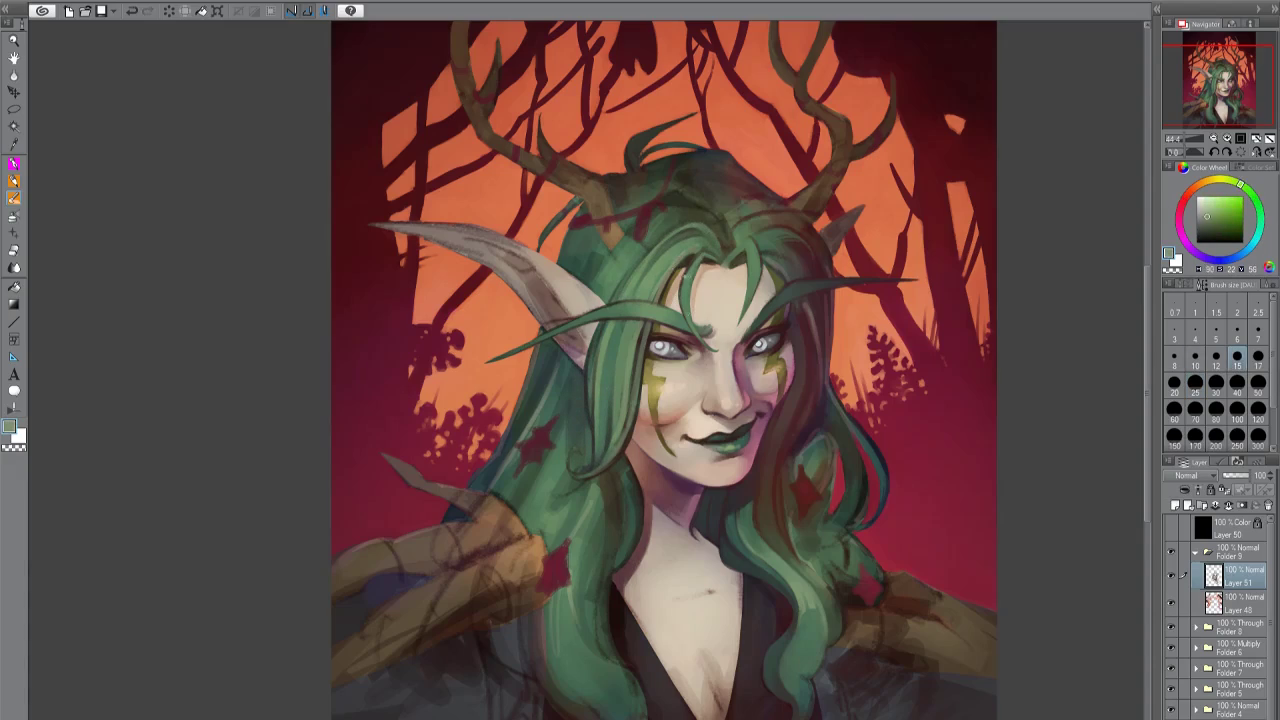
left_click(615, 370, "alt")
left_click(608, 408, "alt")
left_click(608, 410, "alt")
left_click(575, 452, "alt")
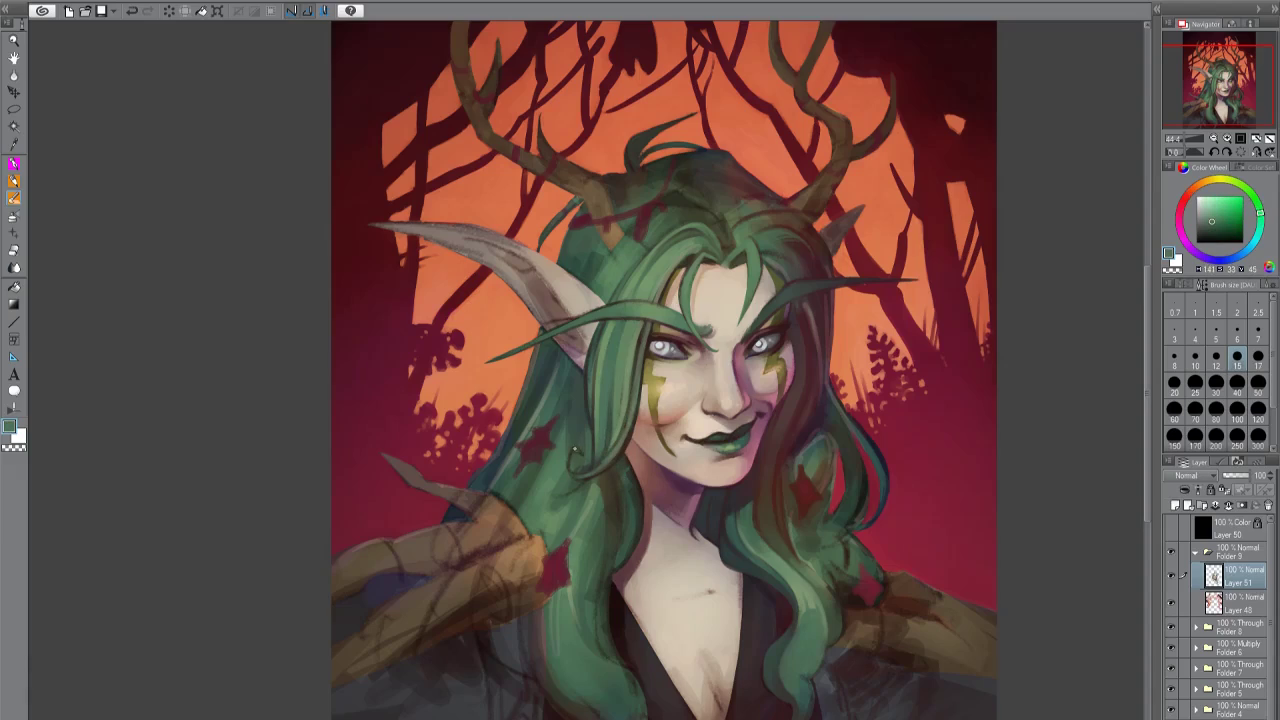
left_click(610, 425, "alt")
left_click(604, 449, "alt")
left_click(596, 468, "alt")
Define the long hair lock falling from the curl to the chest with sampled green, brown and dark tones.
left_click(586, 488, "alt")
left_click(590, 520, "alt")
left_click(598, 565, "alt")
left_click(606, 612, "alt")
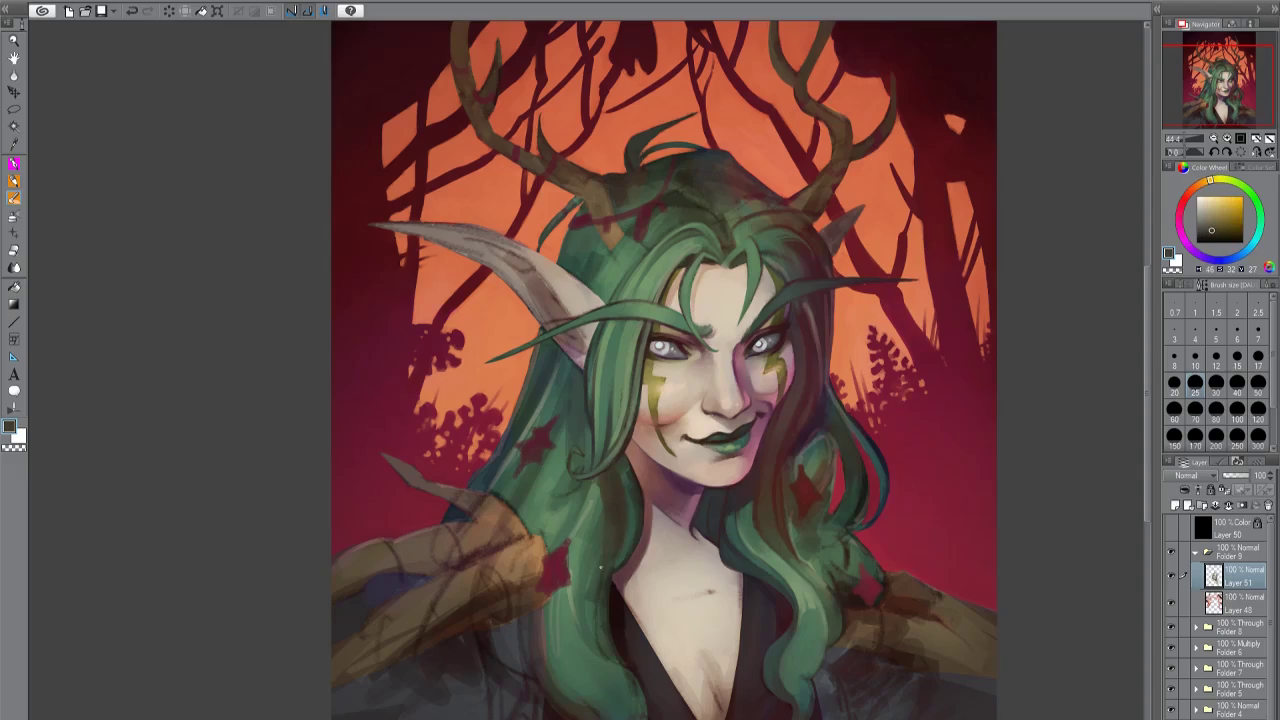
left_click(618, 665, "alt")
left_click(632, 677, "alt")
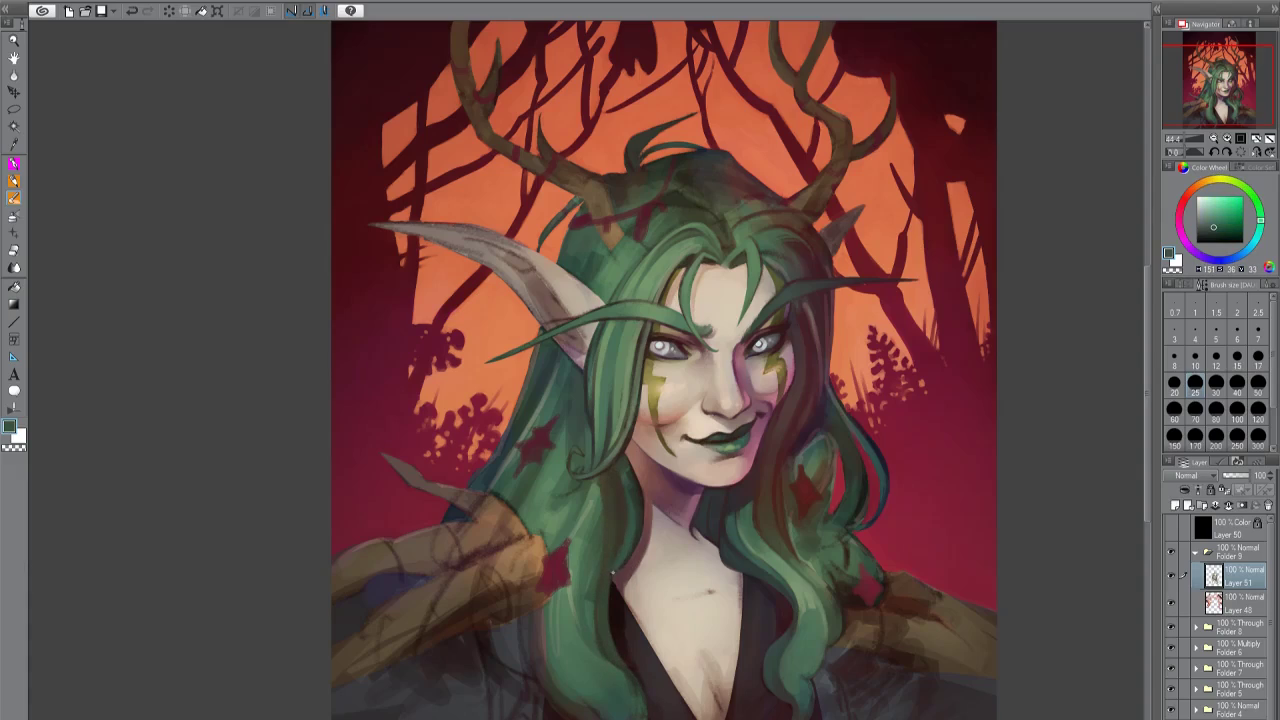
left_click(614, 476, "alt")
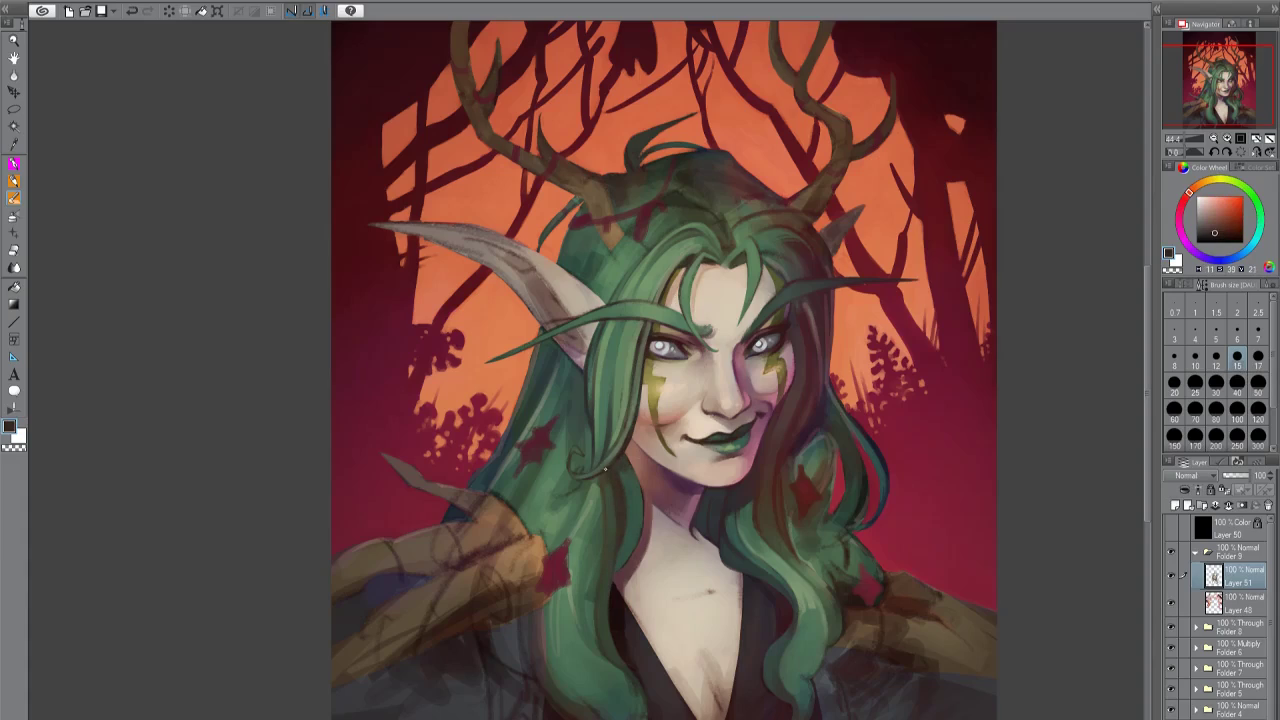
left_click(604, 648, "alt")
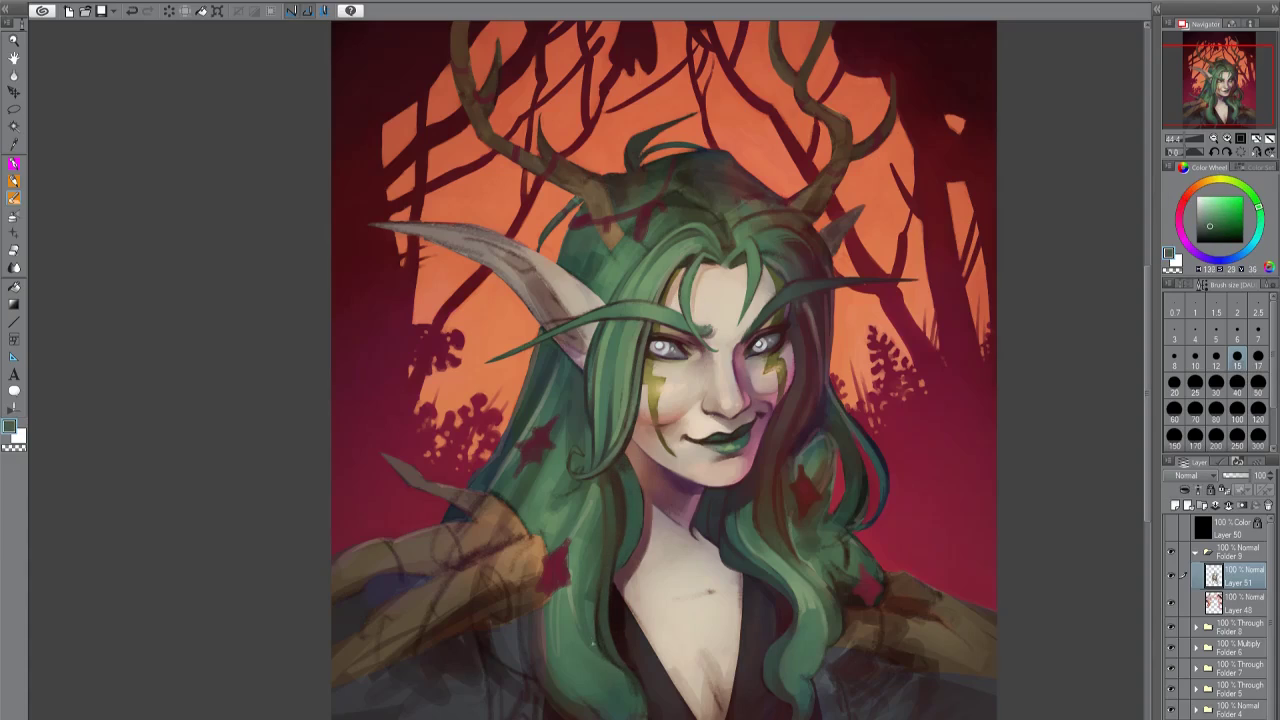
left_click(604, 600, "alt")
Fit the whole canvas in view and refine the lower hair waves over the chest with sampled green and dark red tones.
scroll(1020, 486, "down", 1)
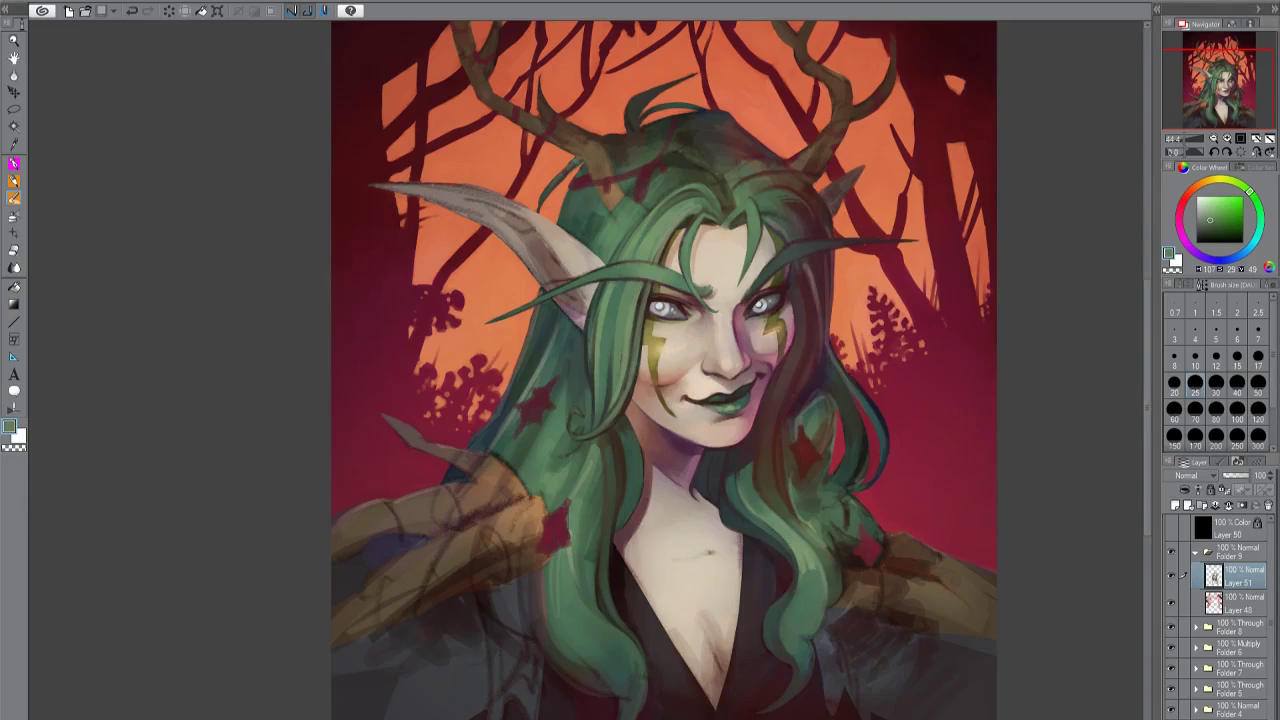
key("ctrl+0")
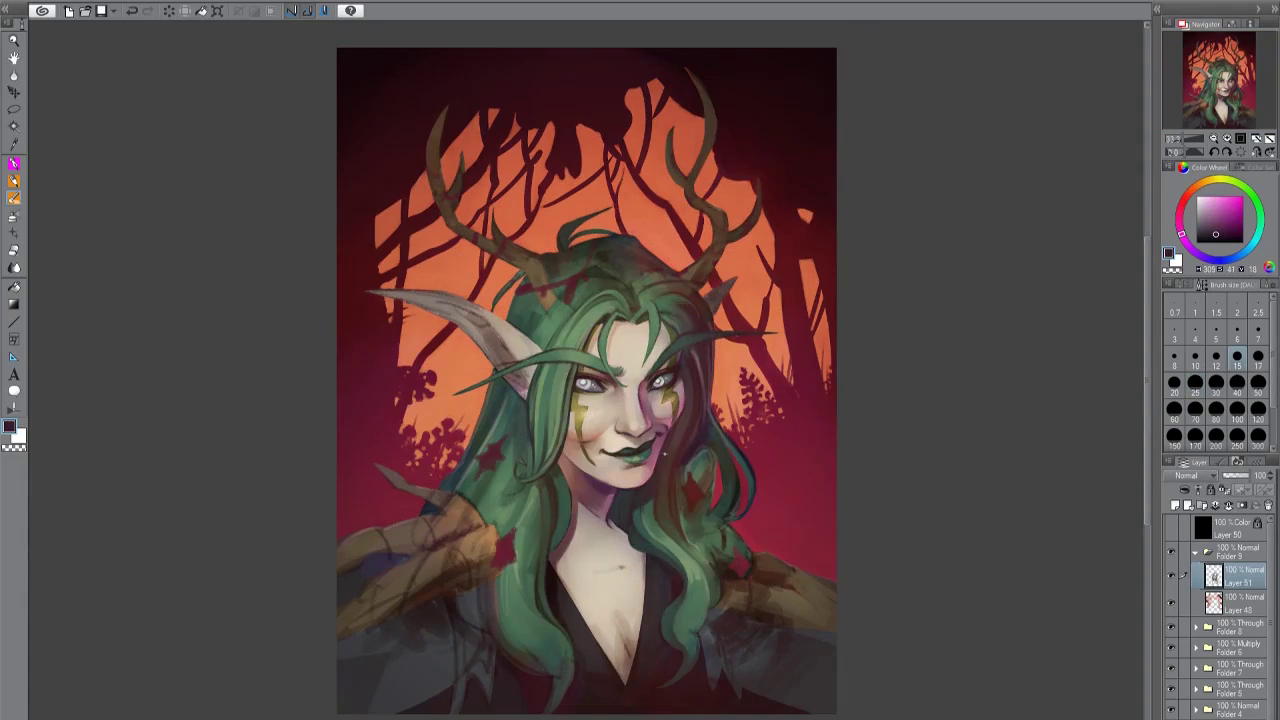
left_click(700, 555, "alt")
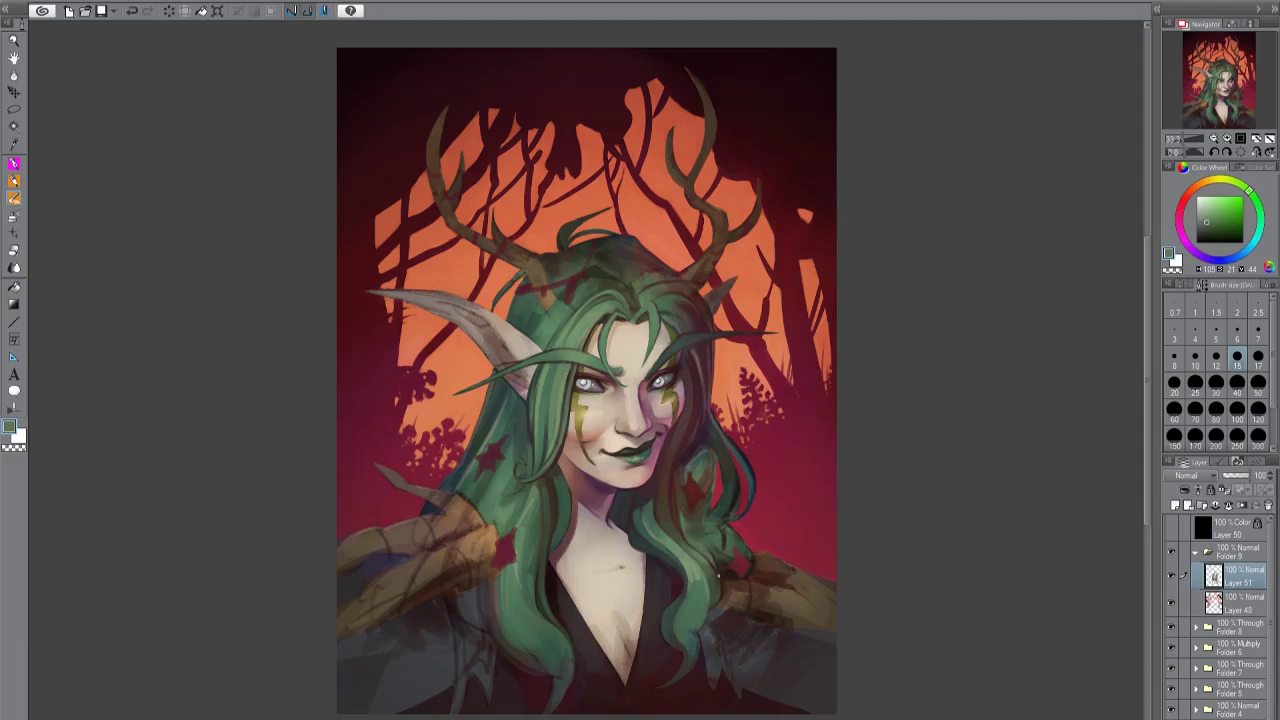
left_click(676, 518, "alt")
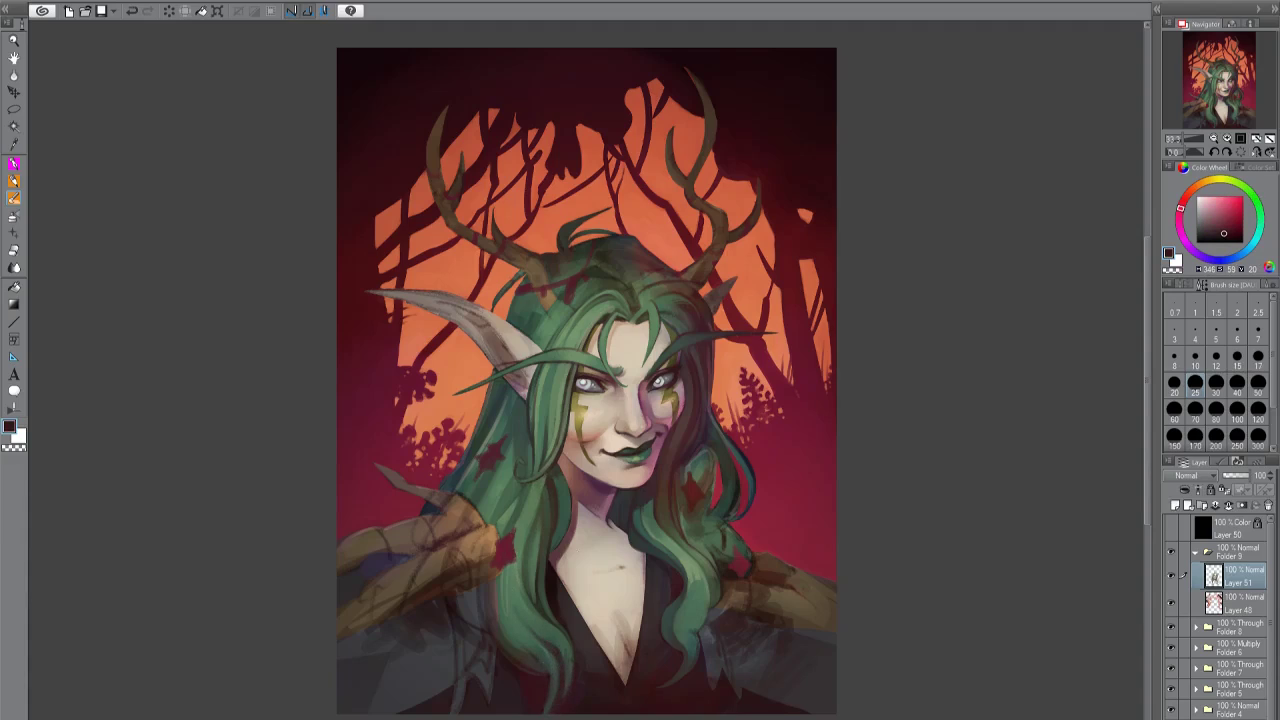
Refine the curled tips of the long hair lock over the chest with sampled green and dark tones at brush size 15.
left_click(548, 655, "alt")
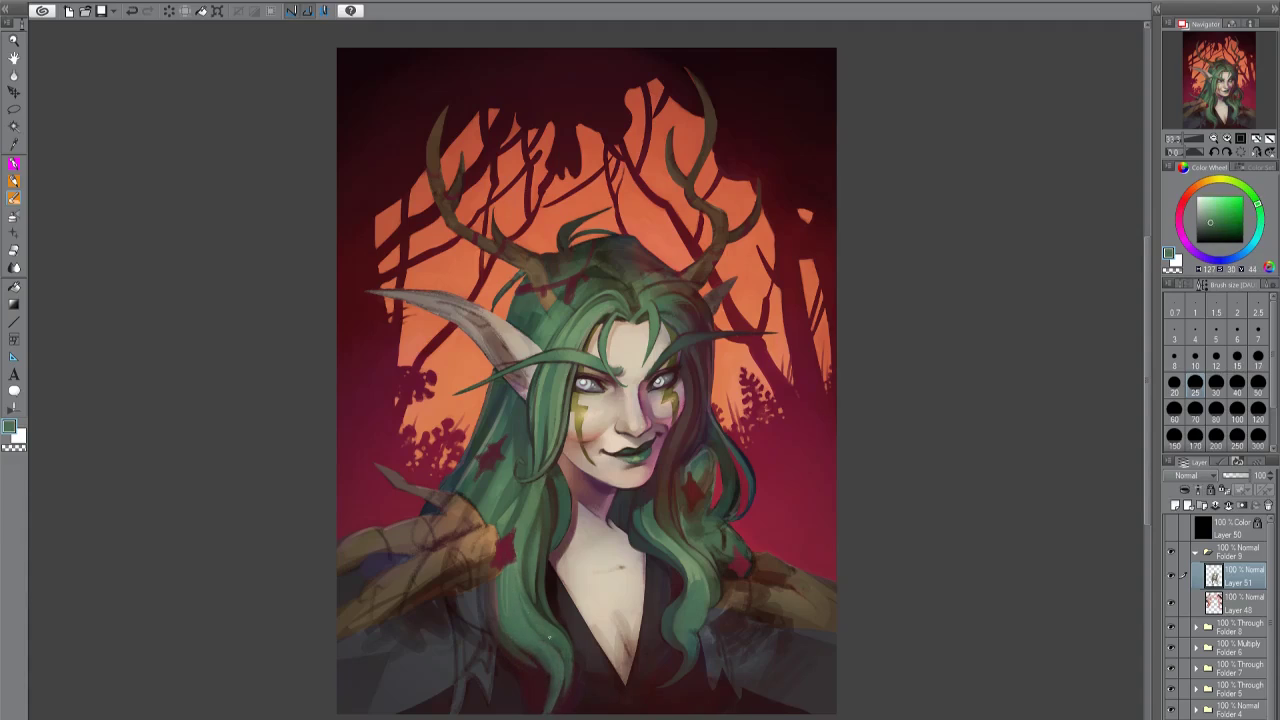
left_click(568, 686, "alt")
left_click(544, 700, "alt")
left_click(527, 703, "alt")
left_click(551, 709, "alt")
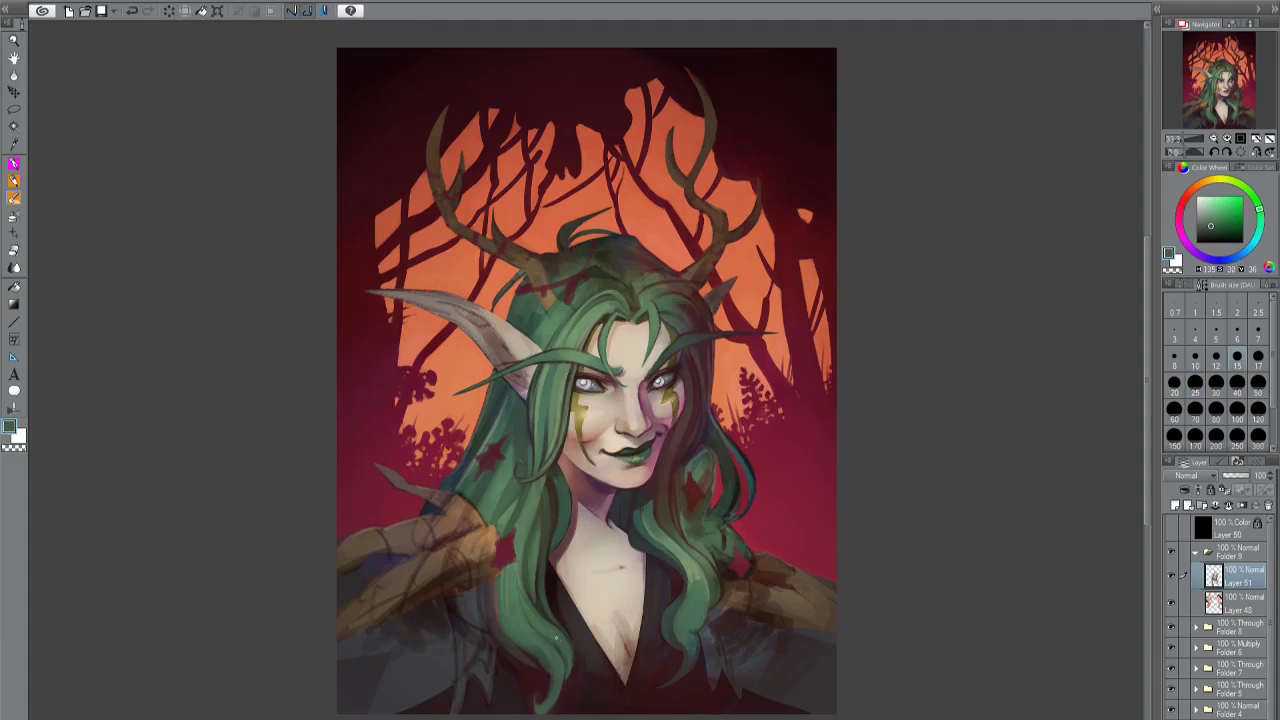
left_click(550, 690, "alt")
Define the hair strands beside the shoulder and behind the face-framing lock with sampled green and dark brown tones.
left_click(503, 627, "alt")
left_click(502, 592, "alt")
key("bracketleft")
key("bracketleft")
left_click(507, 592, "alt")
left_click(500, 470, "alt")
left_click(513, 436, "alt")
left_click(549, 468, "alt")
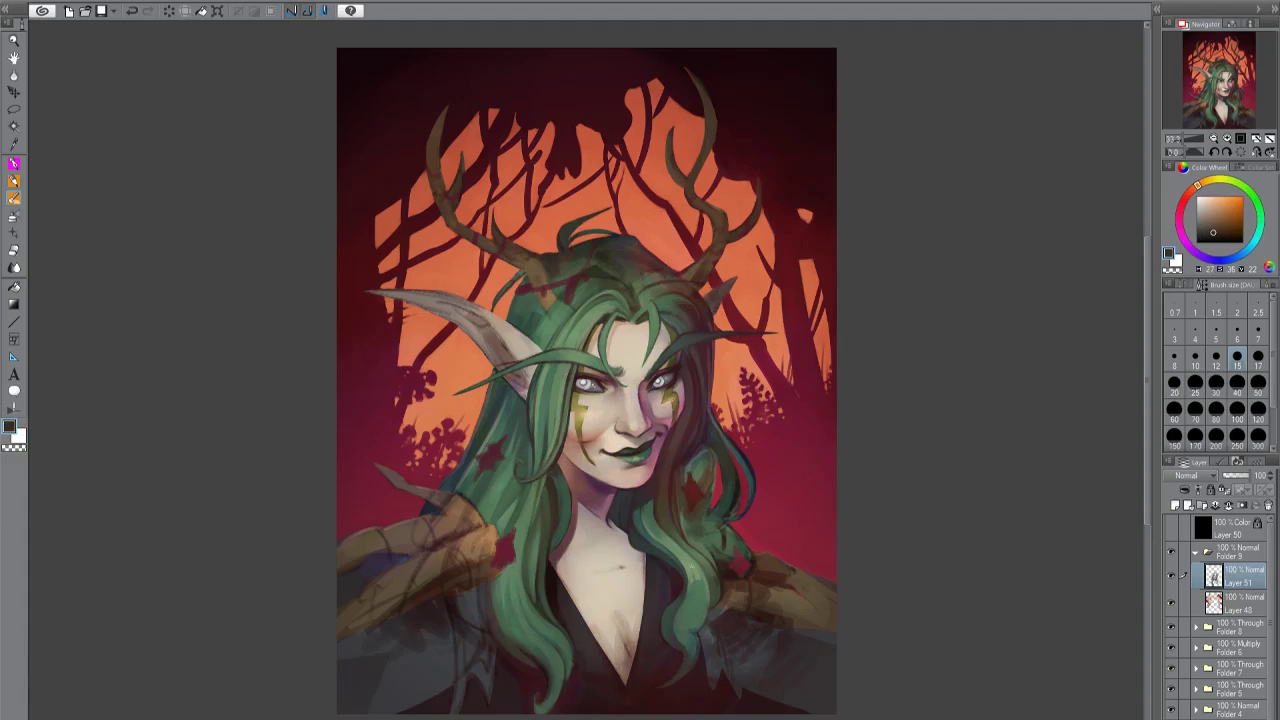
left_click(505, 586, "alt")
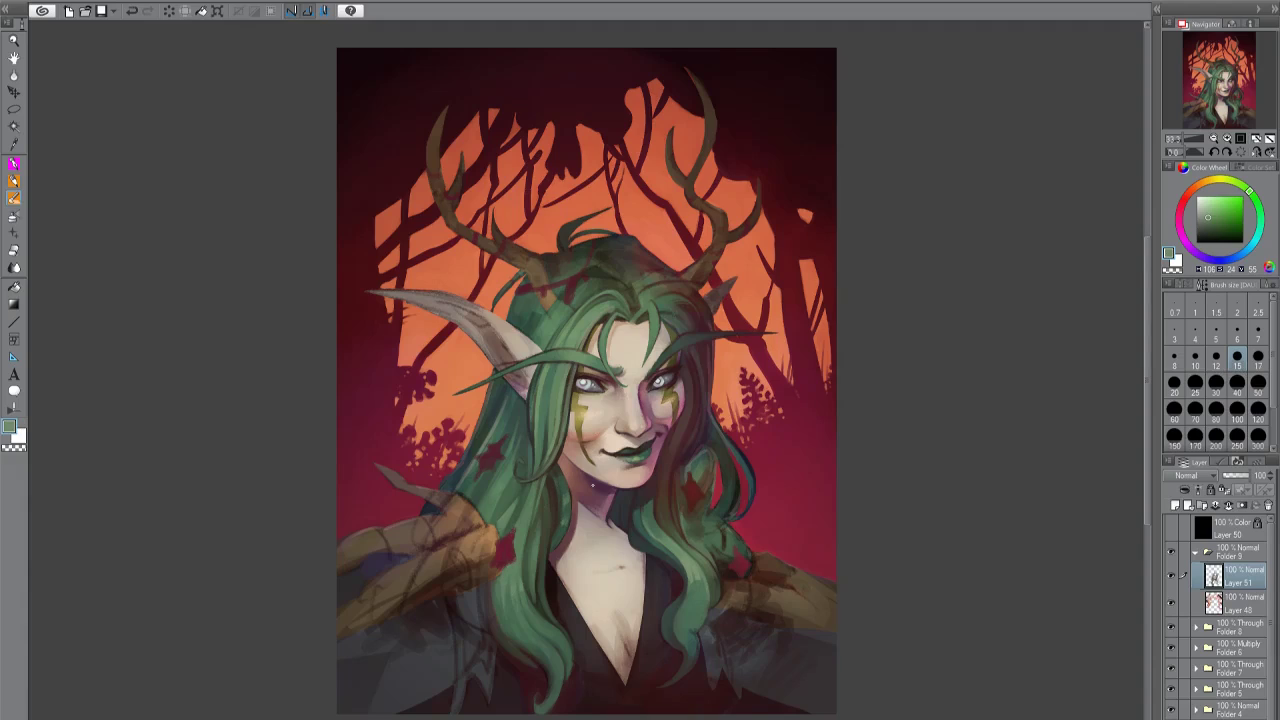
Smooth the shading inside the long pointed ear with sampled grey-beige and brown tones on the mirrored canvas.
left_click(661, 428, "alt")
key("h")
left_click(696, 312, "alt")
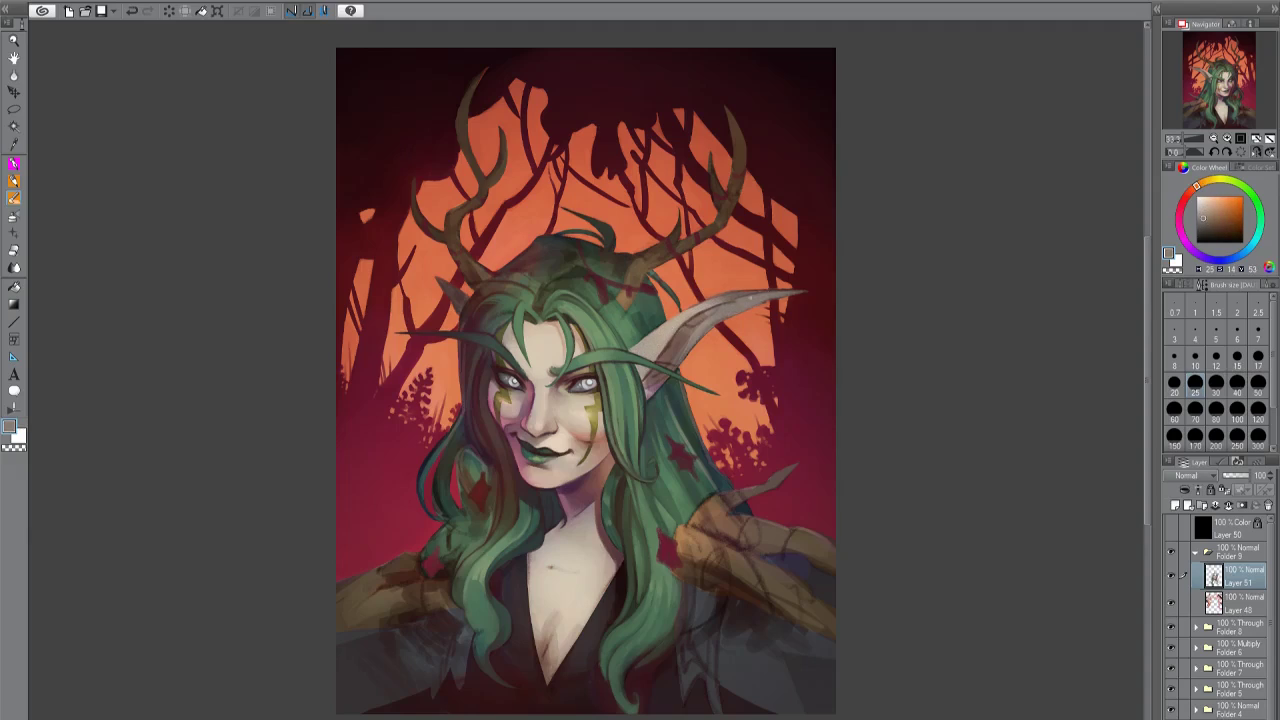
left_click(785, 300, "alt")
left_click(699, 319, "alt")
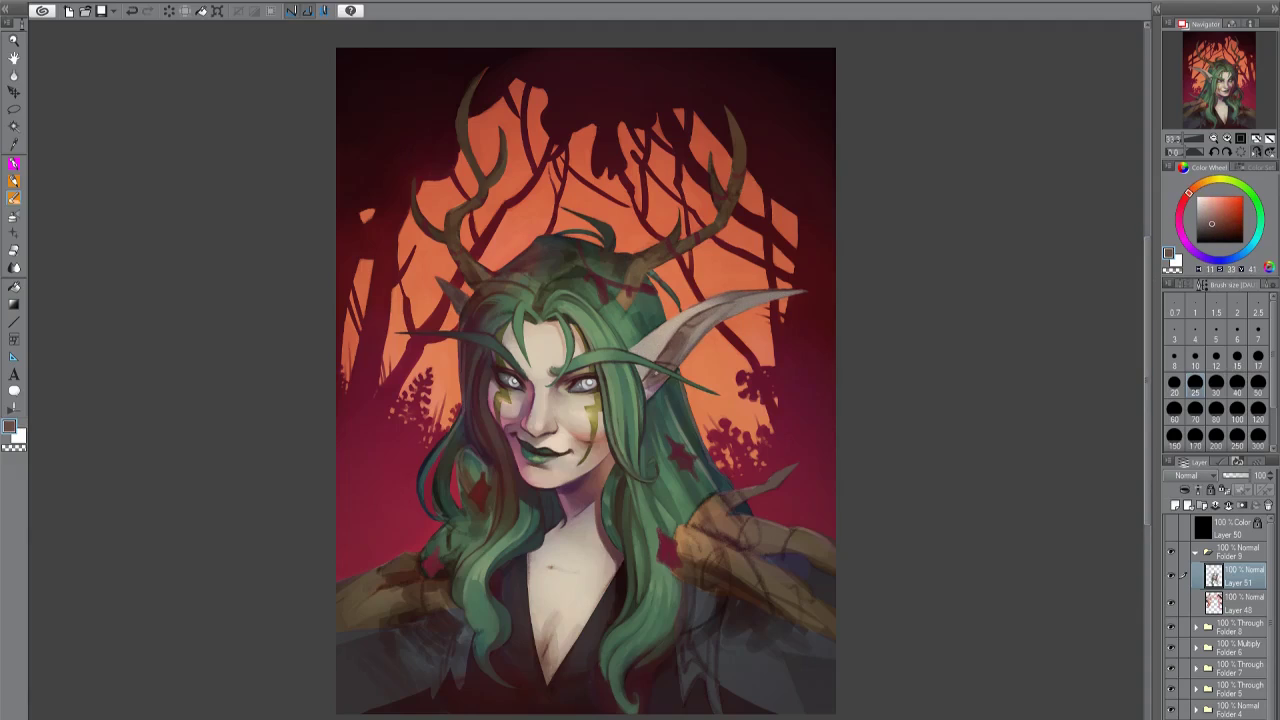
left_click(664, 362, "alt")
key("h")
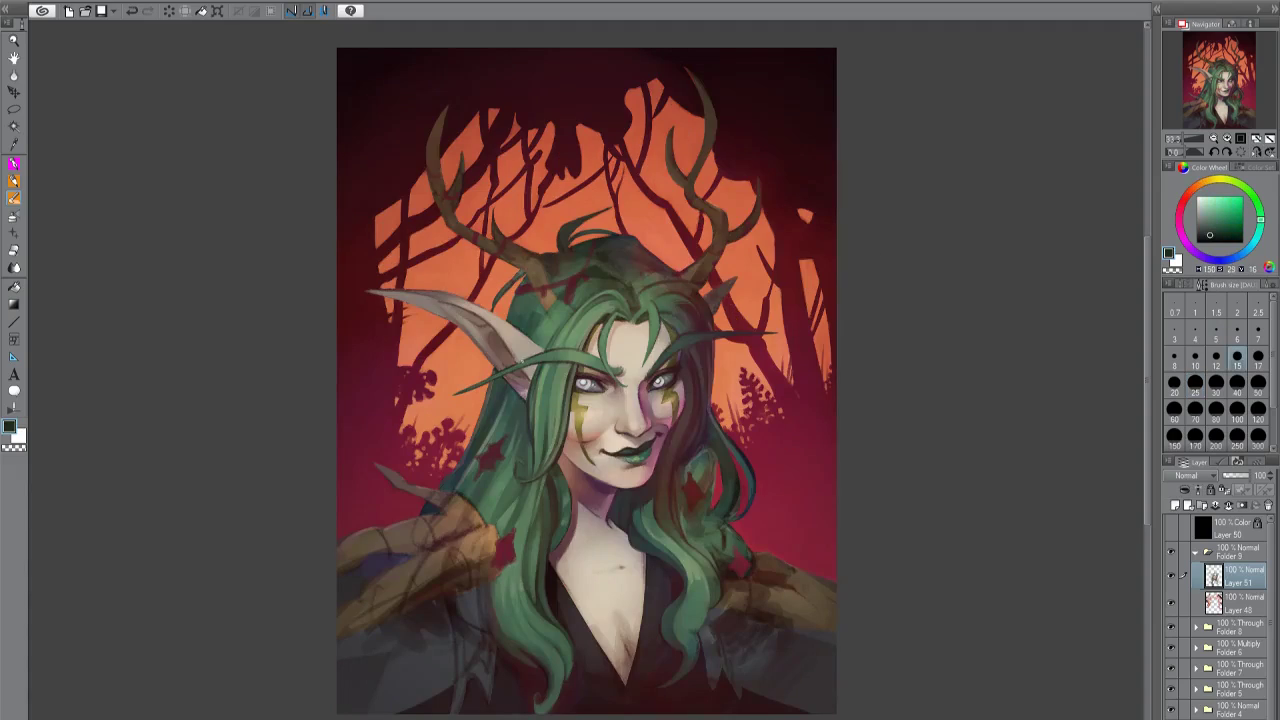
Add a new layer in Add (Glow) mode and paint a soft pale-blue glow over both eyes.
left_click(1172, 533)
left_click(1255, 250)
key("b")
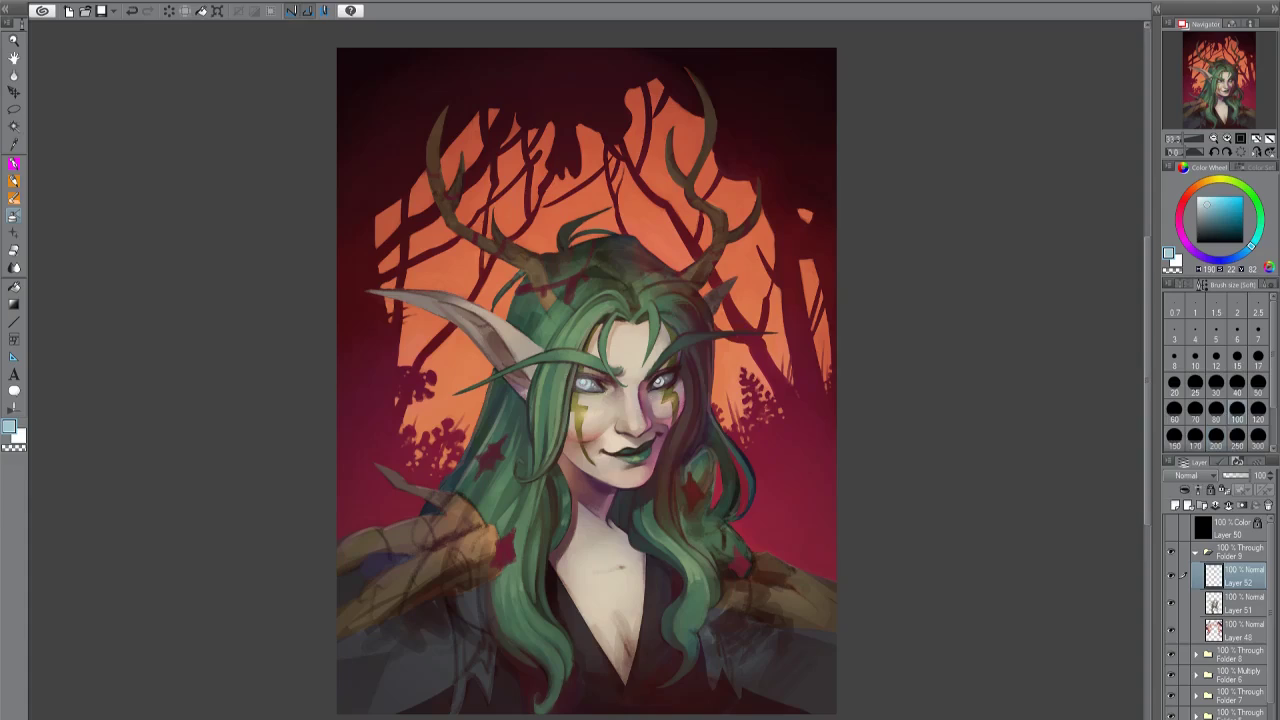
left_click(586, 383, "alt")
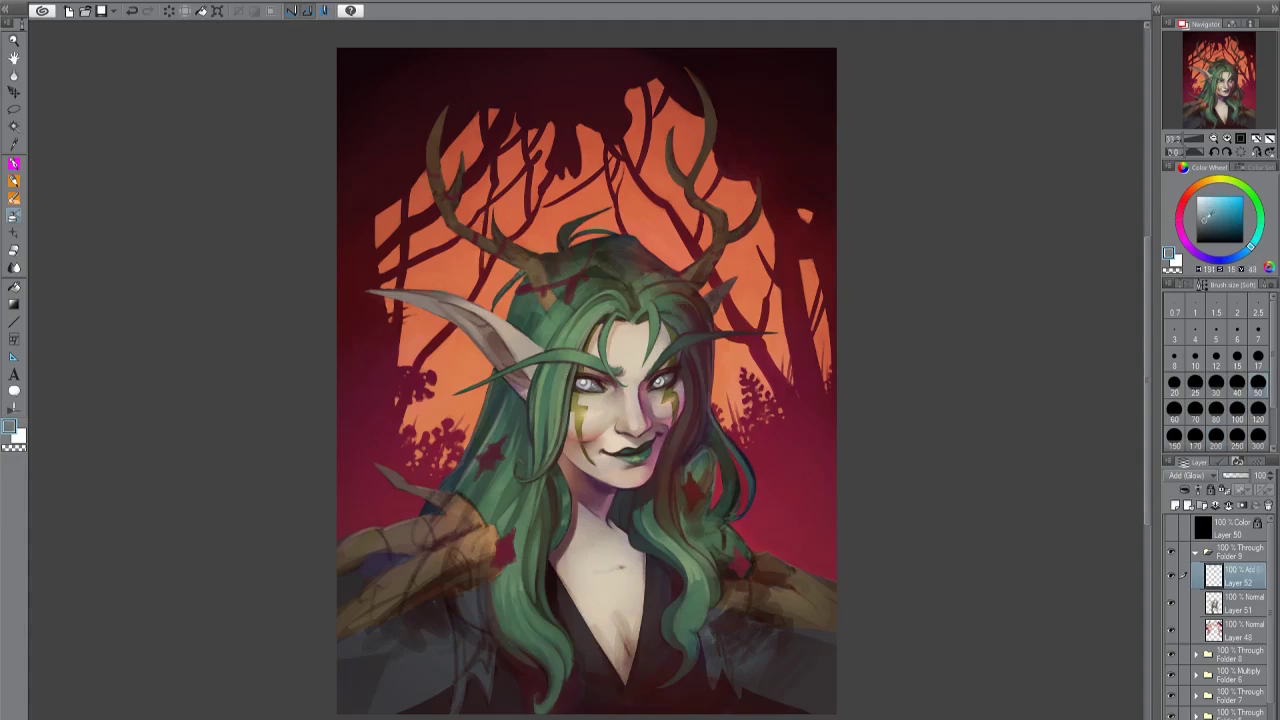
left_click(586, 383)
left_click(660, 380)
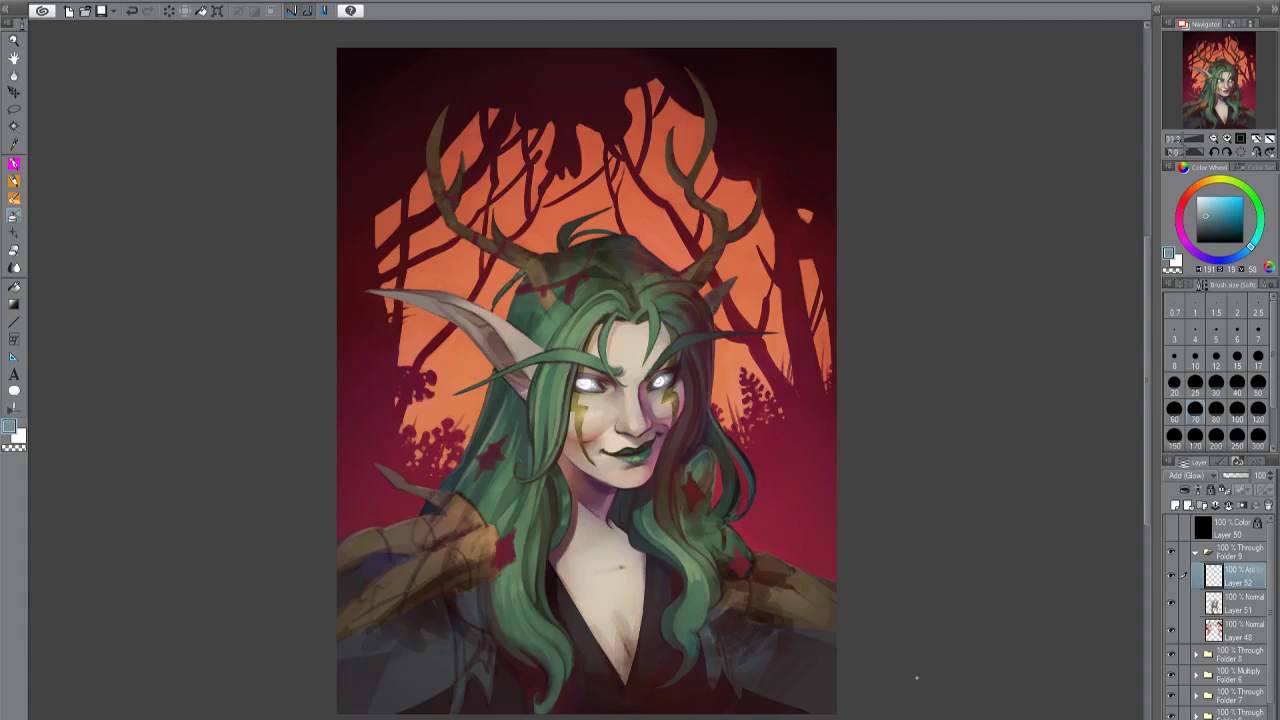
Add a mask to the eye-glow layer and place the layer in its own folder with Through blending.
left_click(1240, 490)
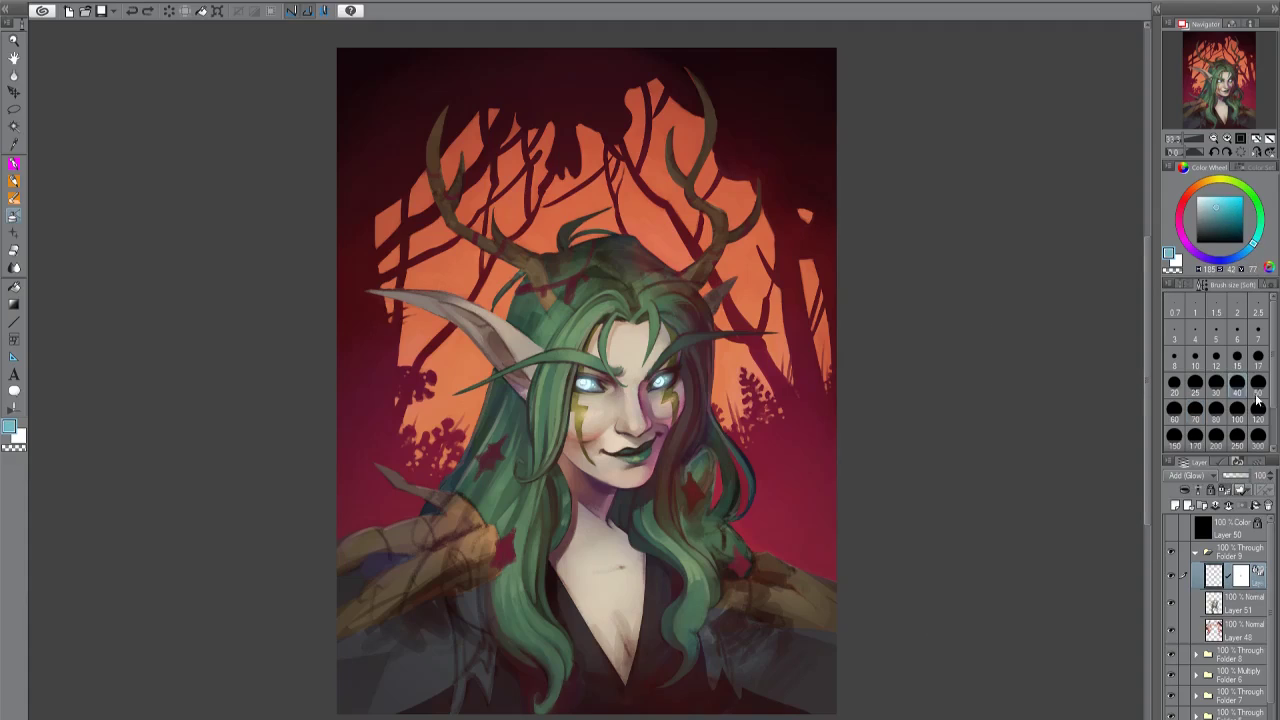
left_click(1195, 552)
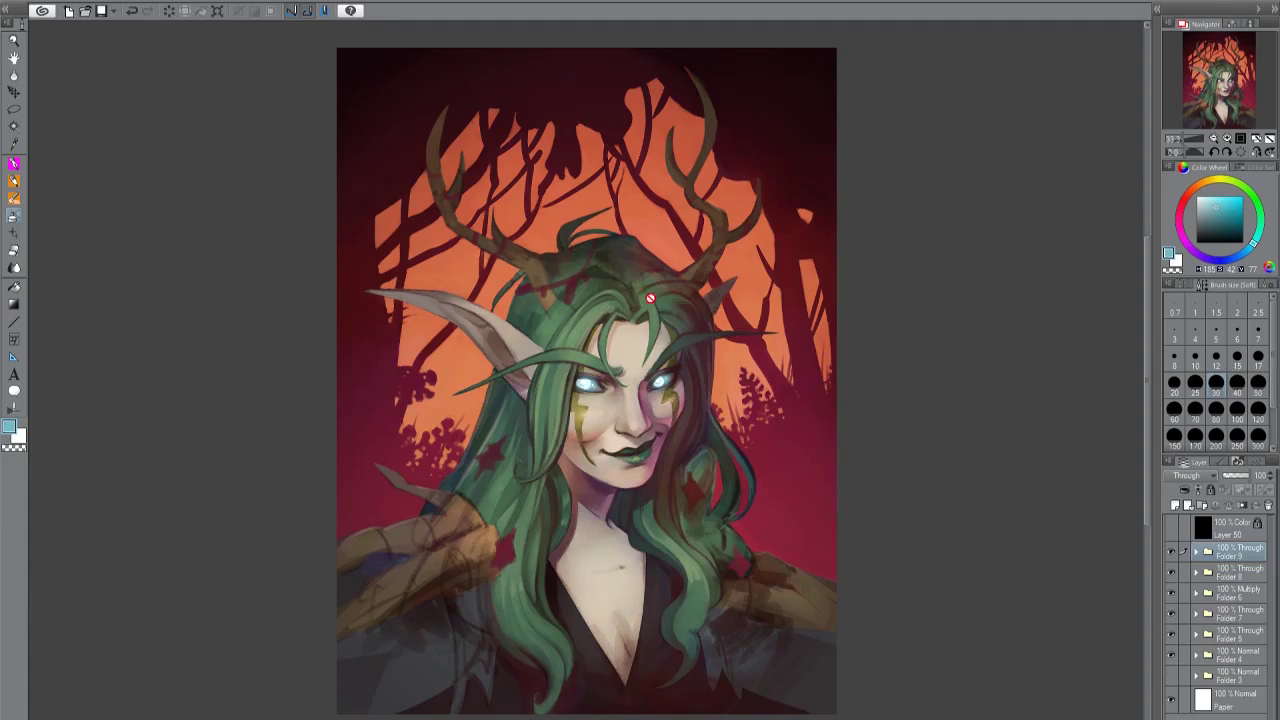
key("ctrl+shift+n")
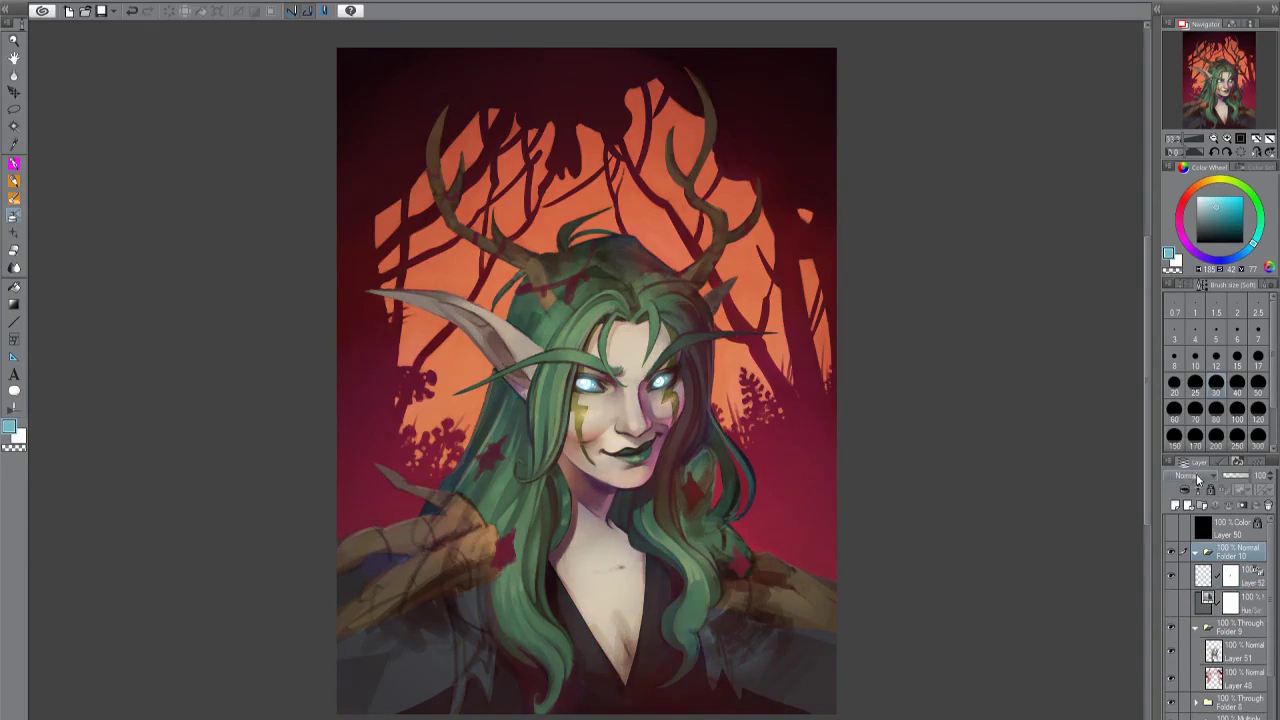
left_click_drag(1213, 576, 1218, 612)
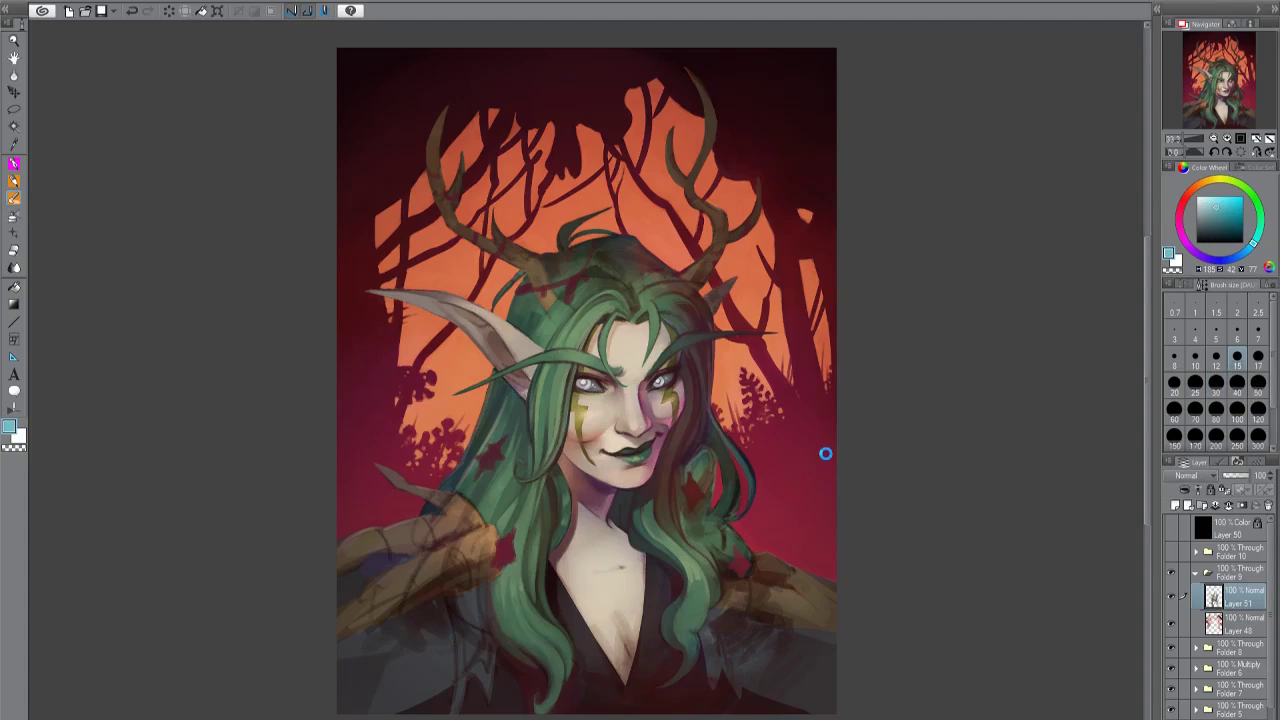
Refine the cheeks and the edges of the face on Layer 51 with sampled reddish and pale skin tones.
key("h")
key("h")
left_click(586, 437, "alt")
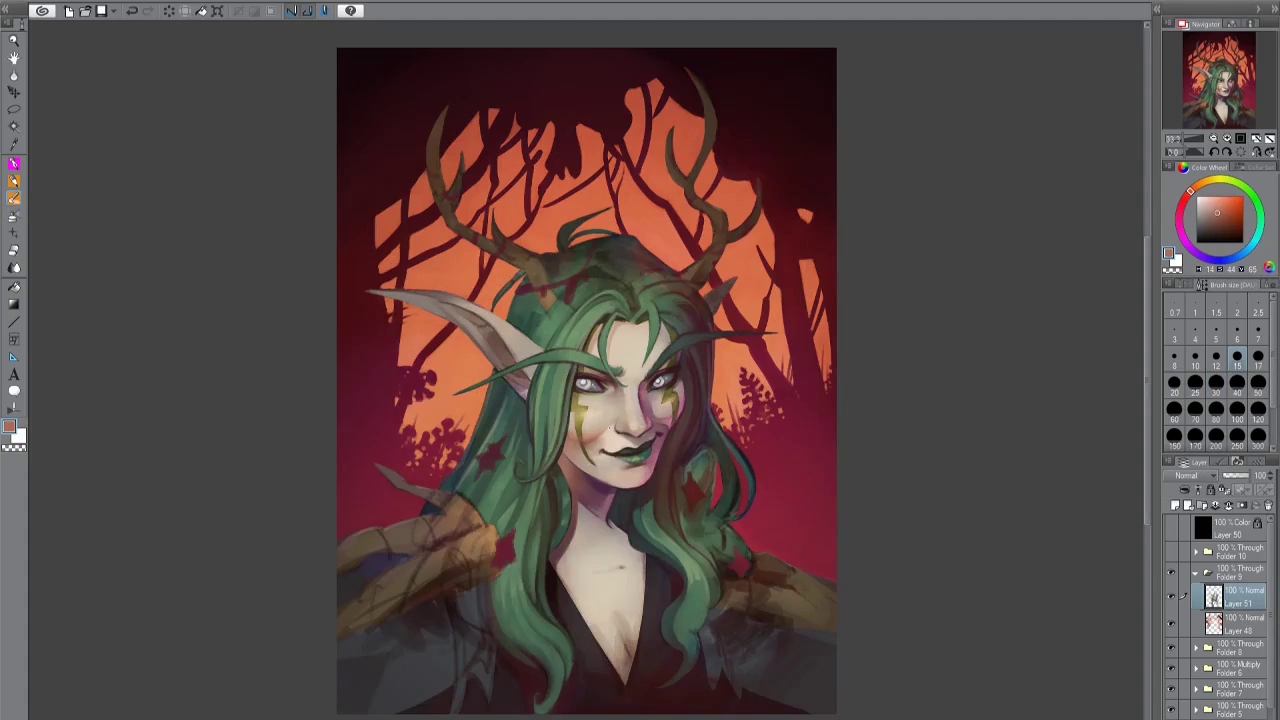
left_click(586, 437, "alt")
left_click(676, 425, "alt")
key("h")
key("h")
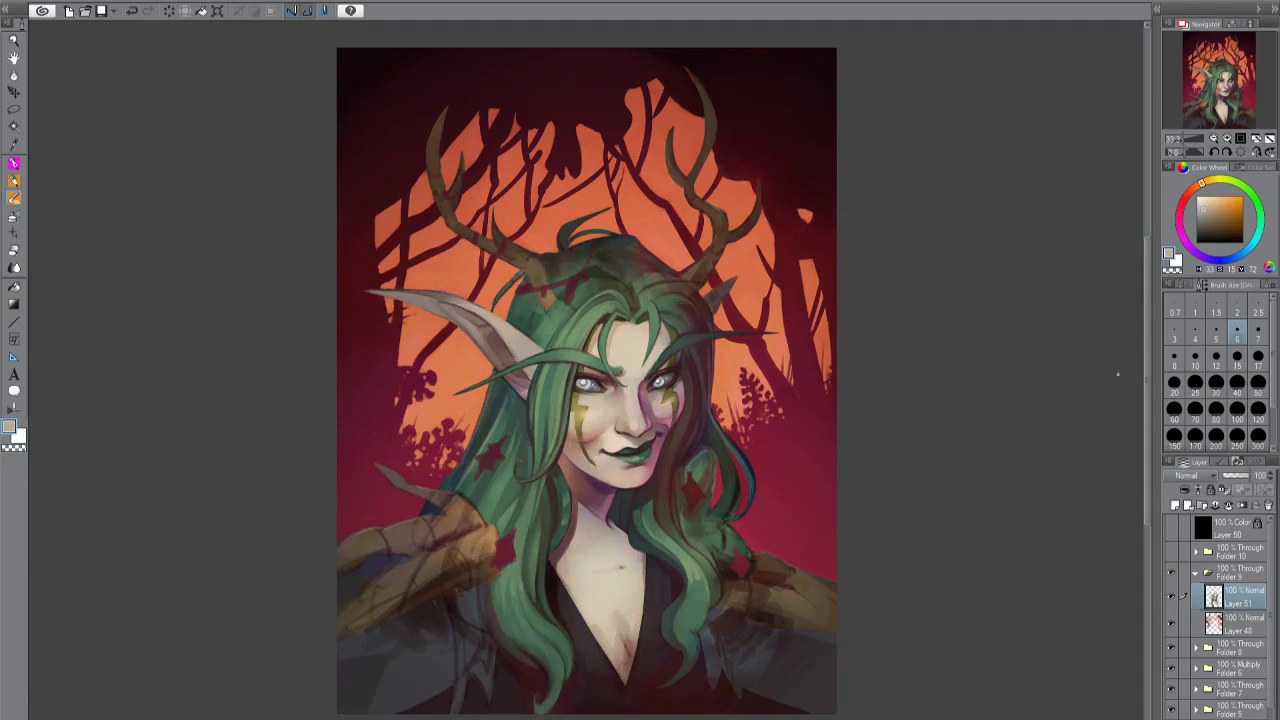
Shape the red leaf on the shoulder beside the long hair with sampled dark red tones at brush size 10.
left_click(560, 300, "alt")
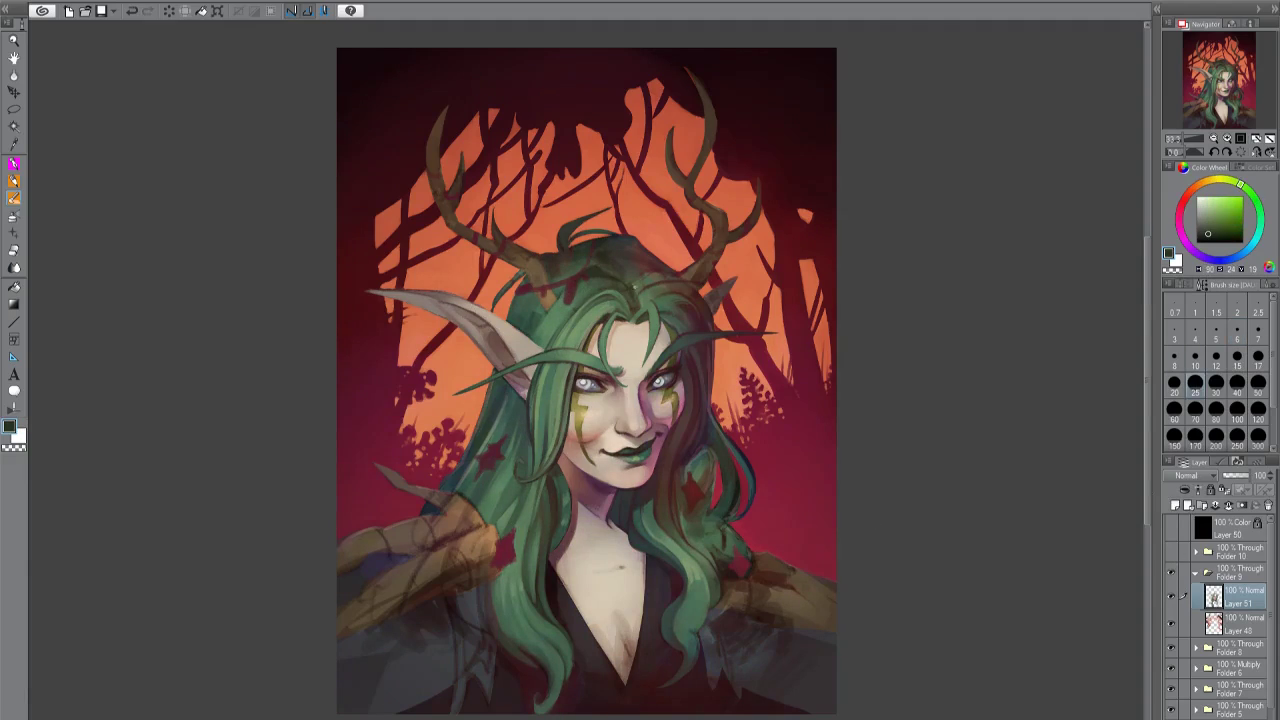
left_click(499, 571, "alt")
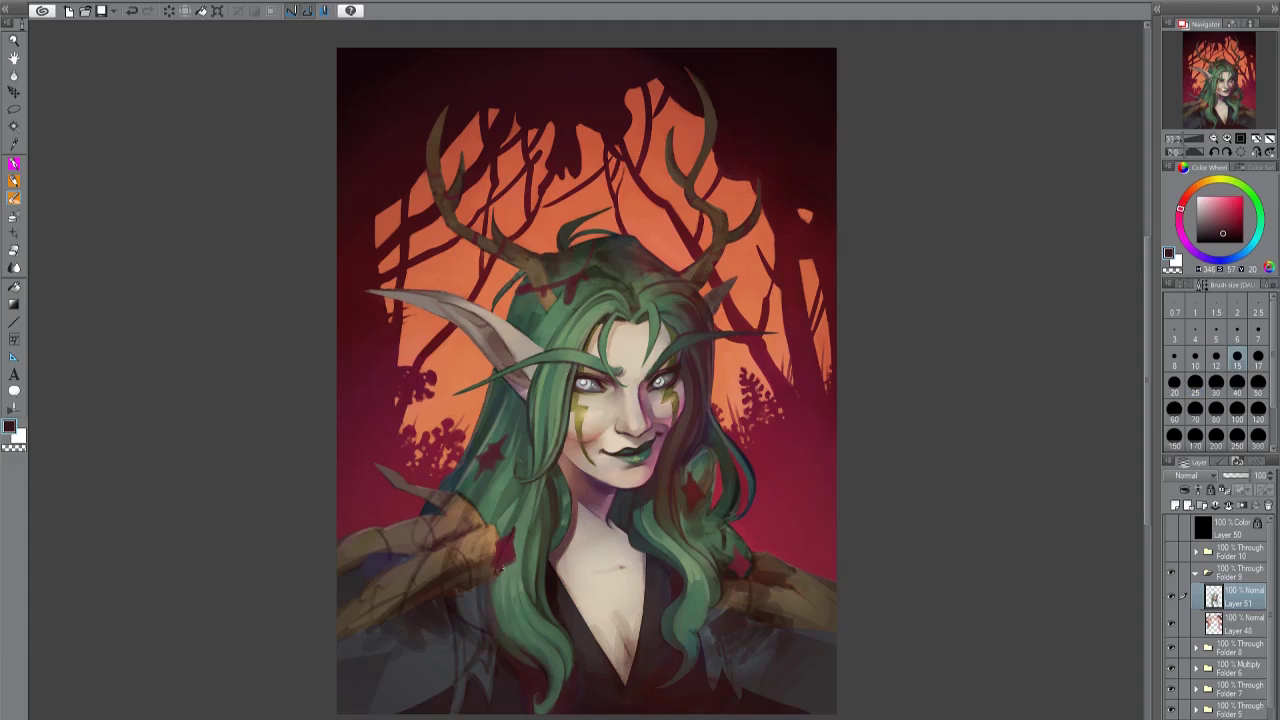
left_click(490, 556, "alt")
left_click(510, 518, "alt")
left_click(503, 540, "alt")
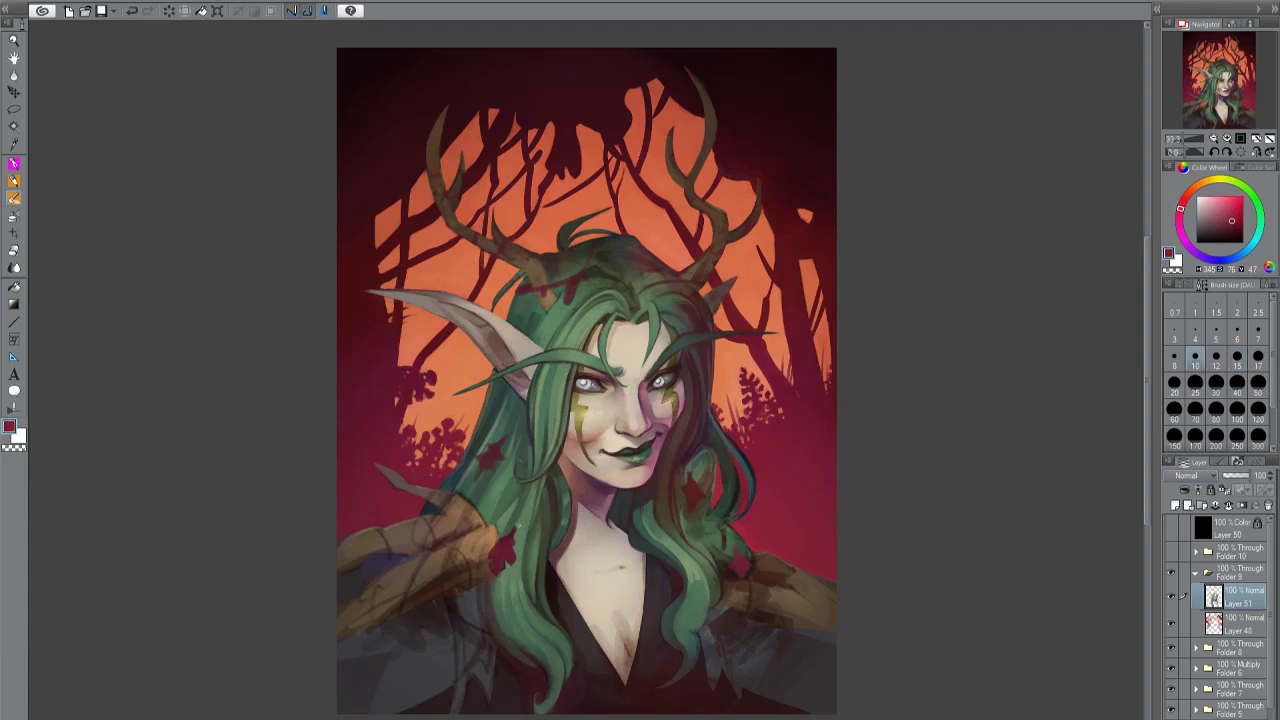
Paint fine dark and green strands along the forehead and cheek on a new layer at brush size 12.
left_click(1181, 494)
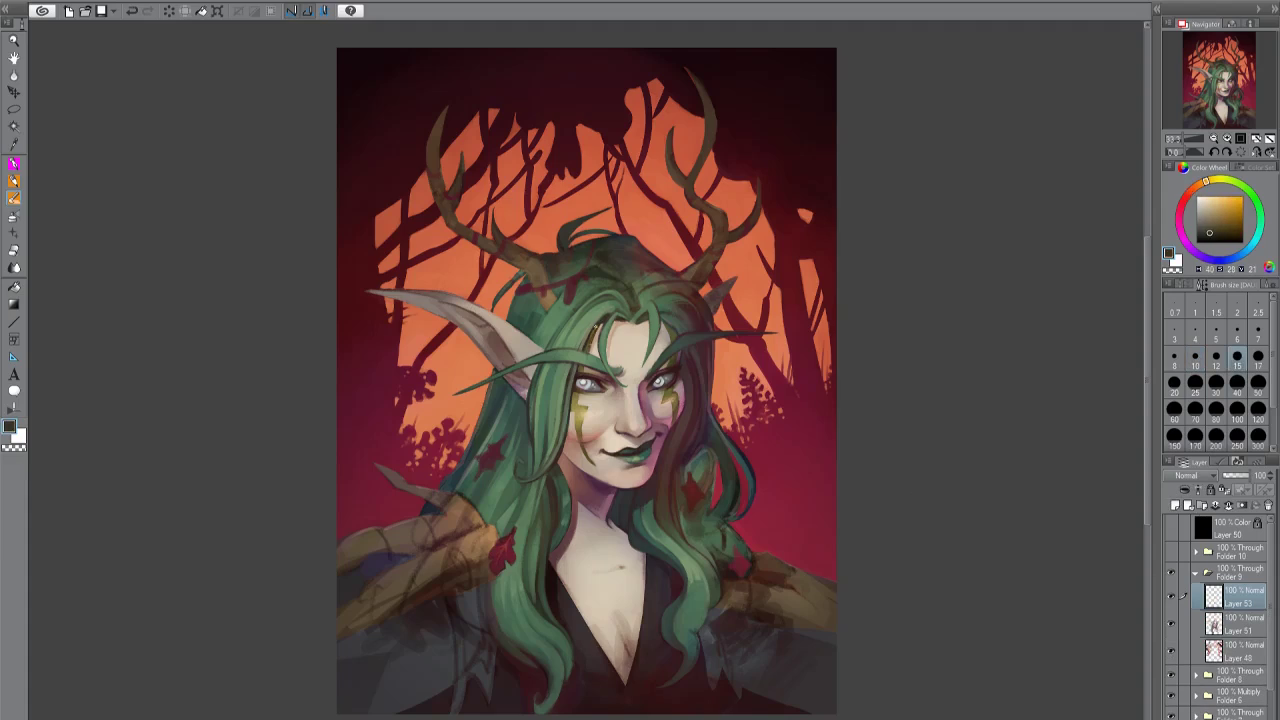
left_click(575, 410, "alt")
left_click(613, 345, "alt")
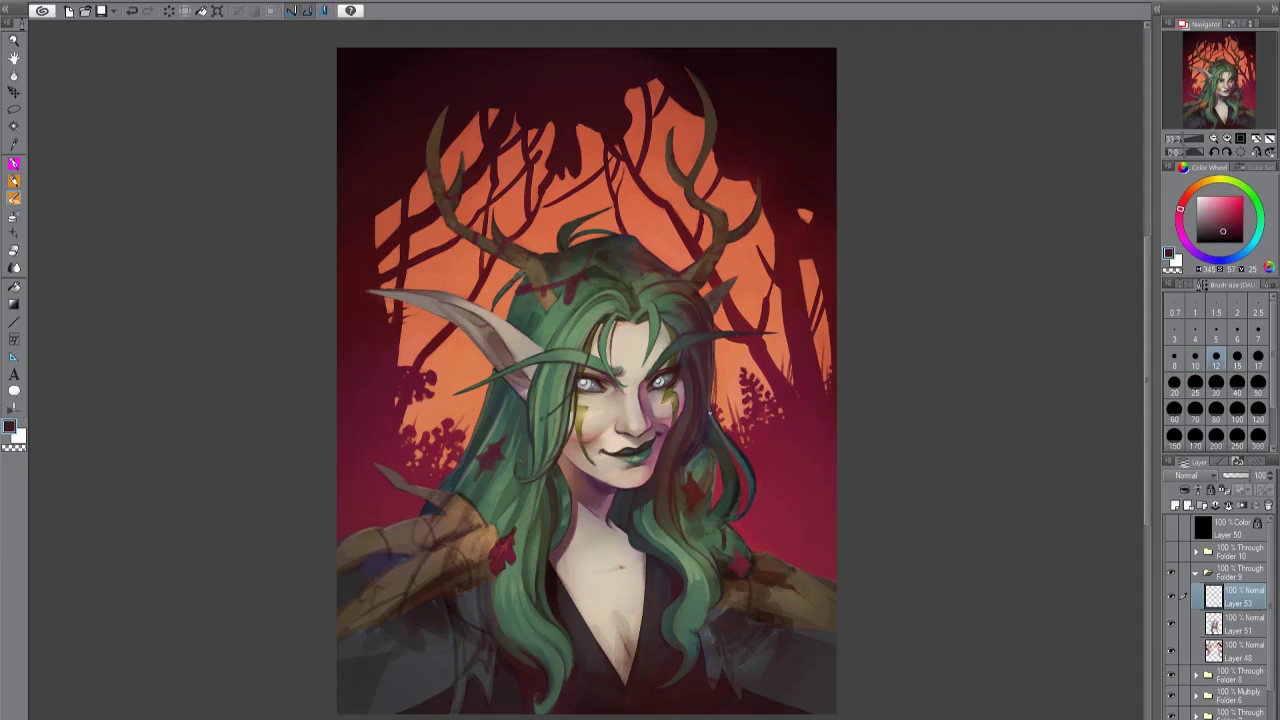
left_click(571, 398, "alt")
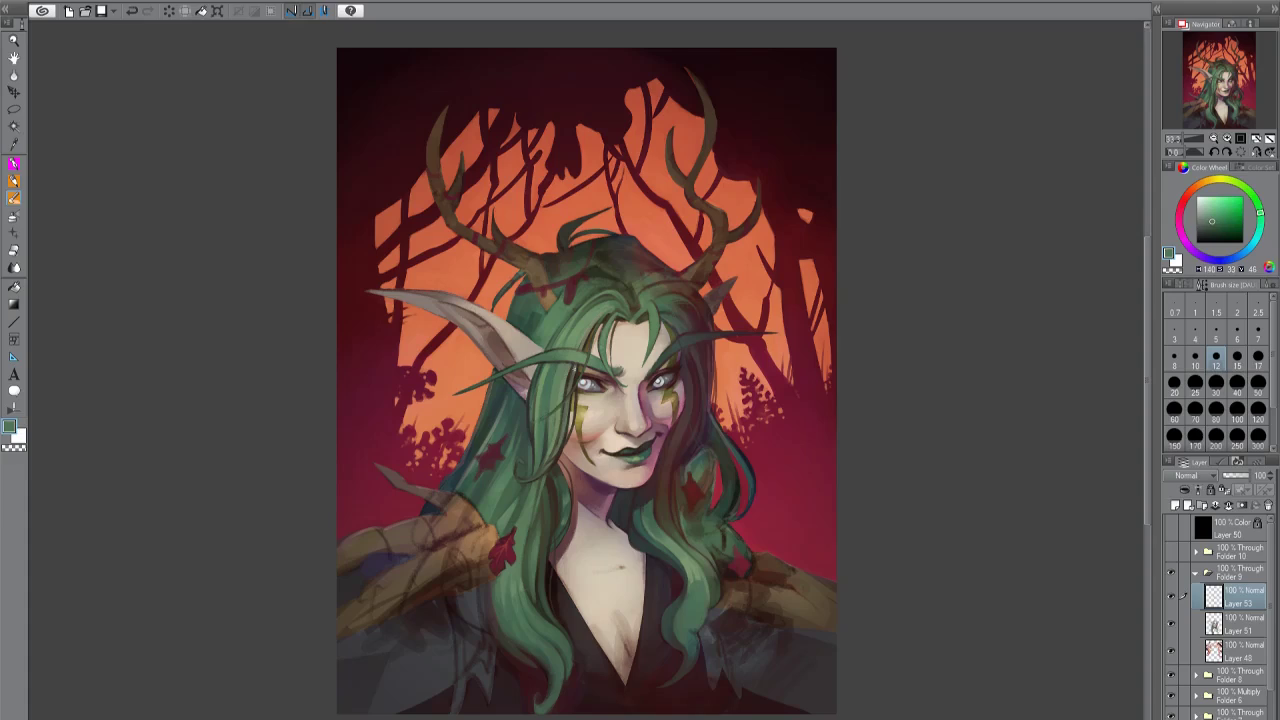
left_click(548, 501, "alt")
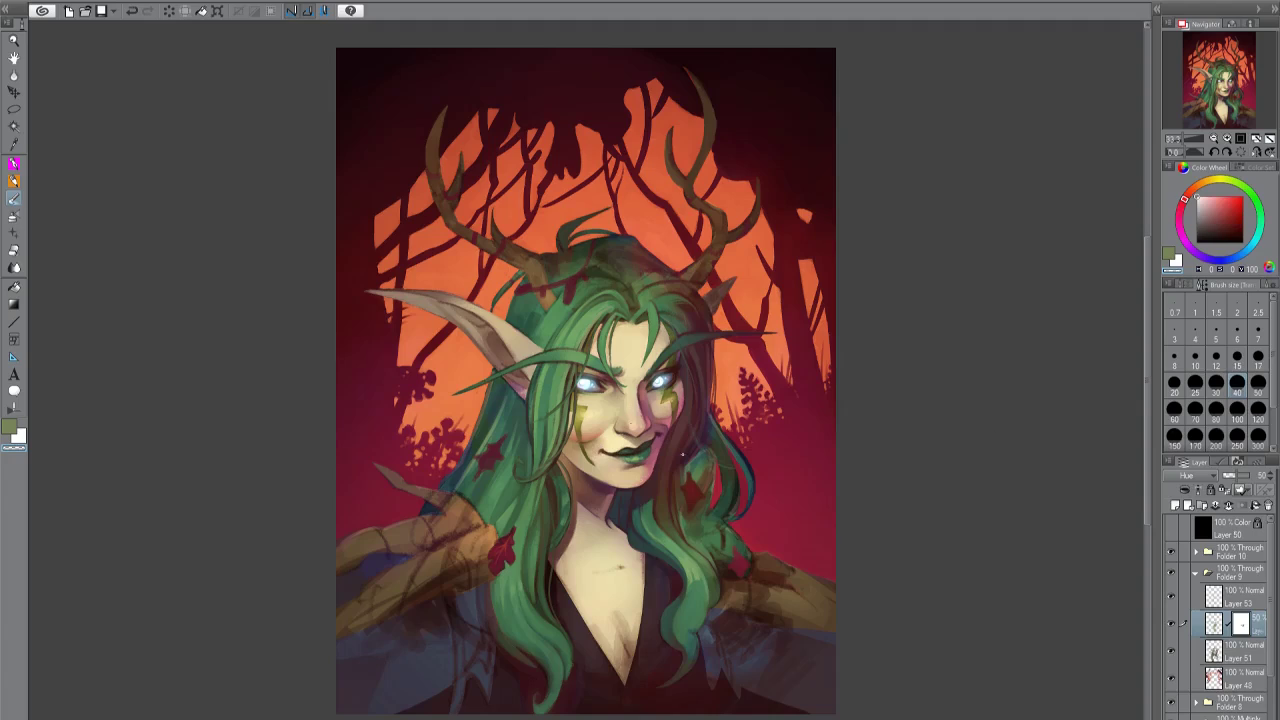
Sharpen the star-shaped leaf in the hair below the long ear on Layer 53 with sampled dark red at brush size 15.
left_click(1238, 597)
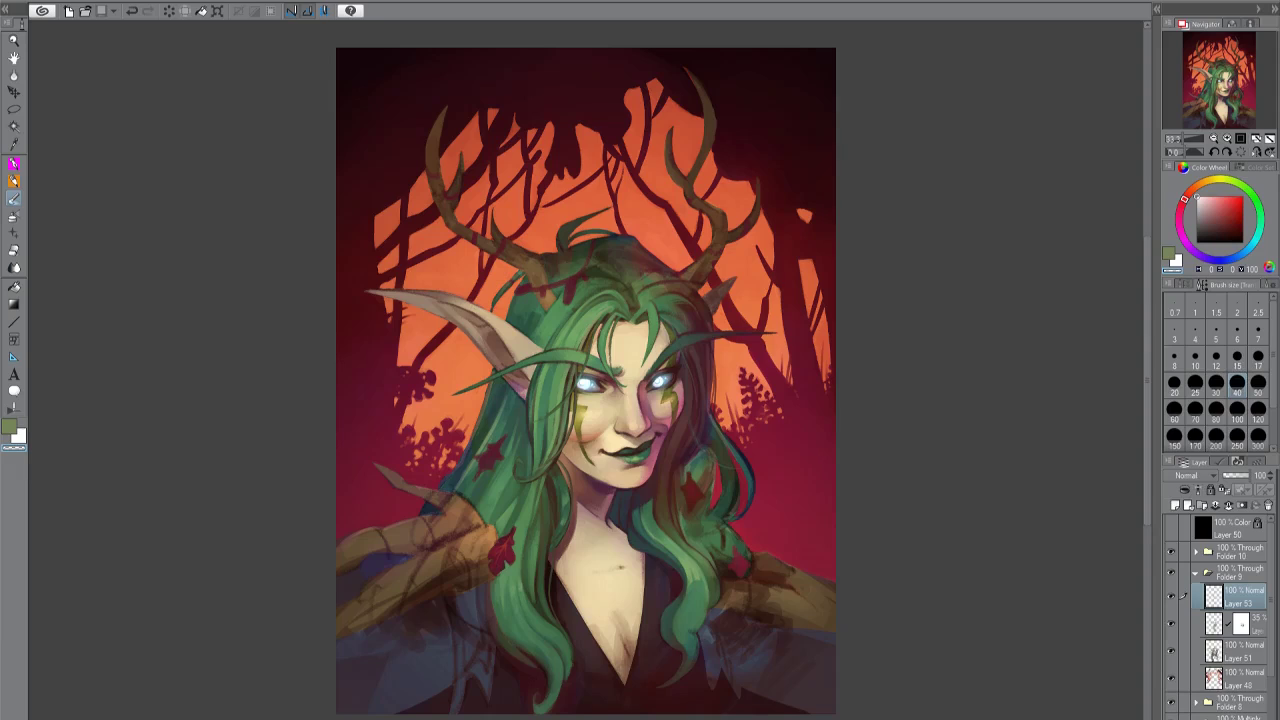
scroll(916, 384, "up", 3)
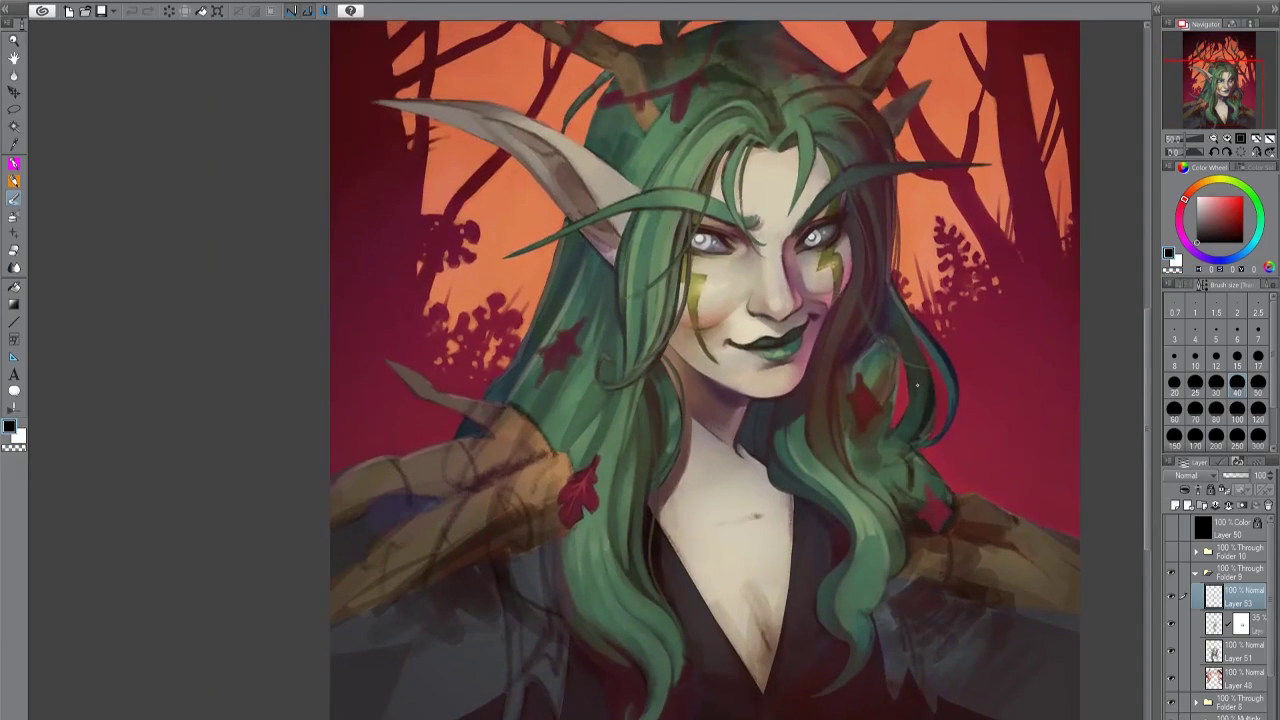
scroll(916, 384, "down", 2)
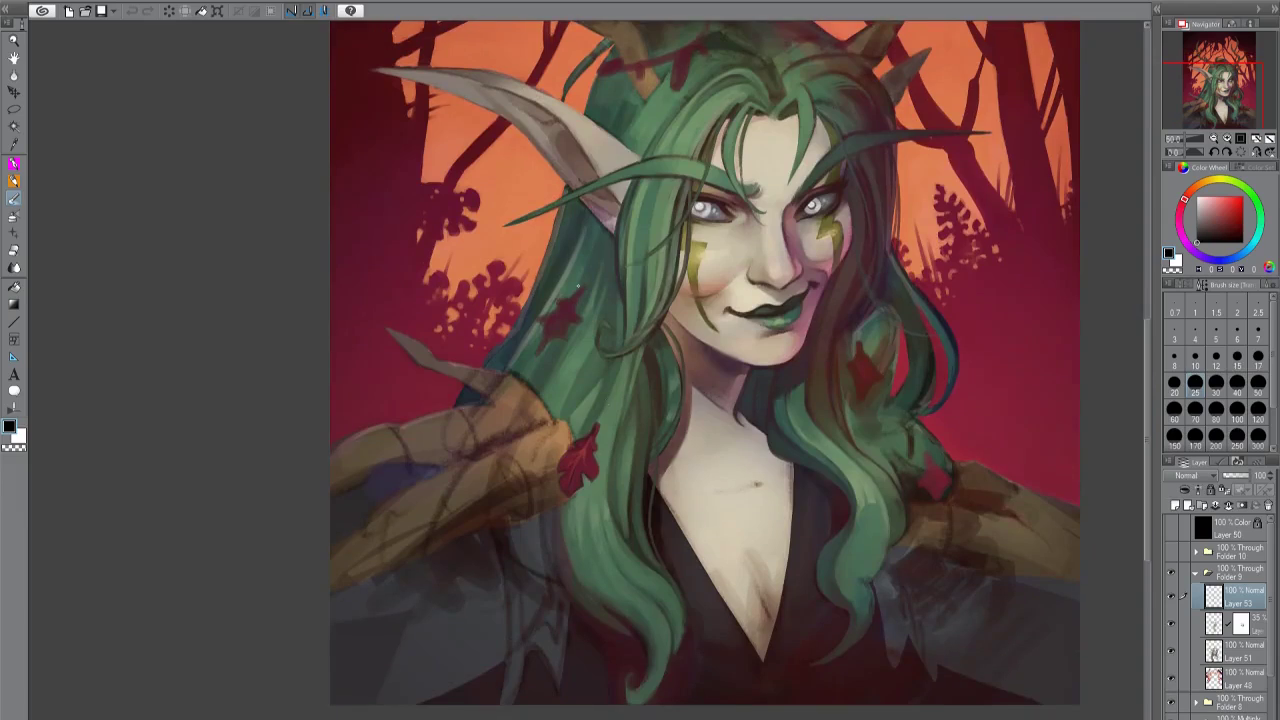
scroll(1021, 358, "up", 2)
left_click(1237, 356)
left_click(543, 323, "alt")
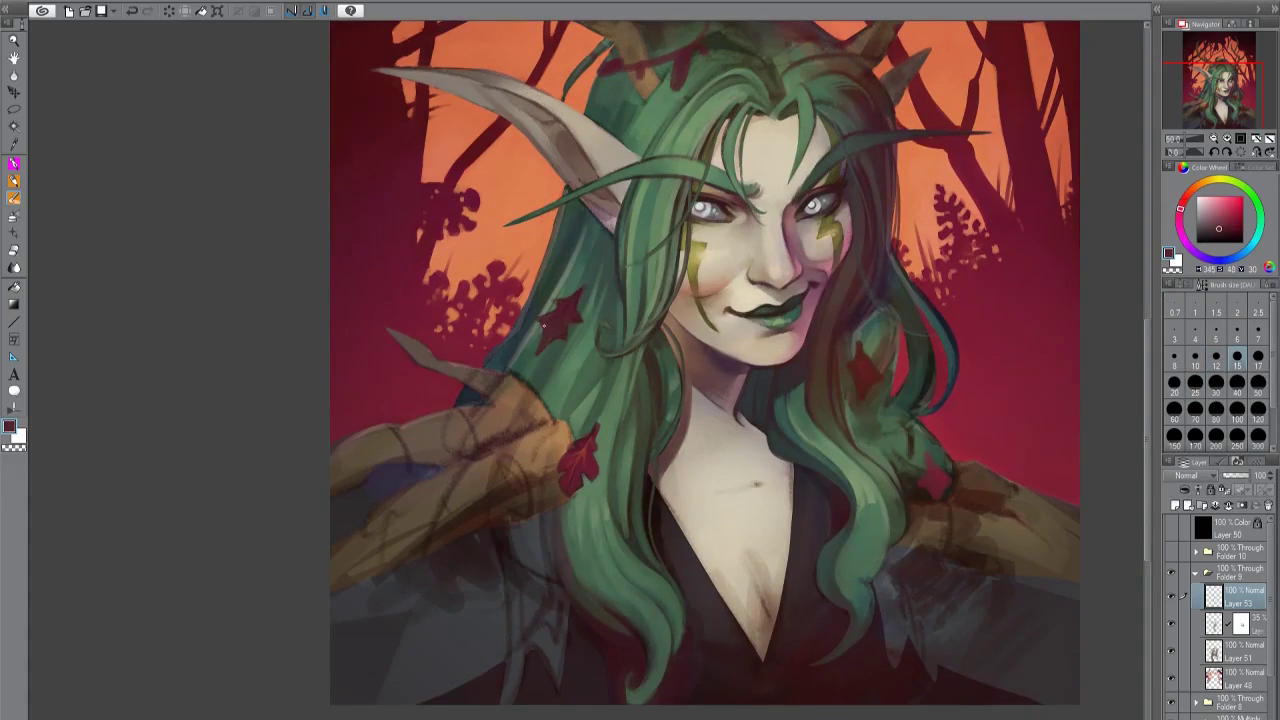
left_click(572, 328, "alt")
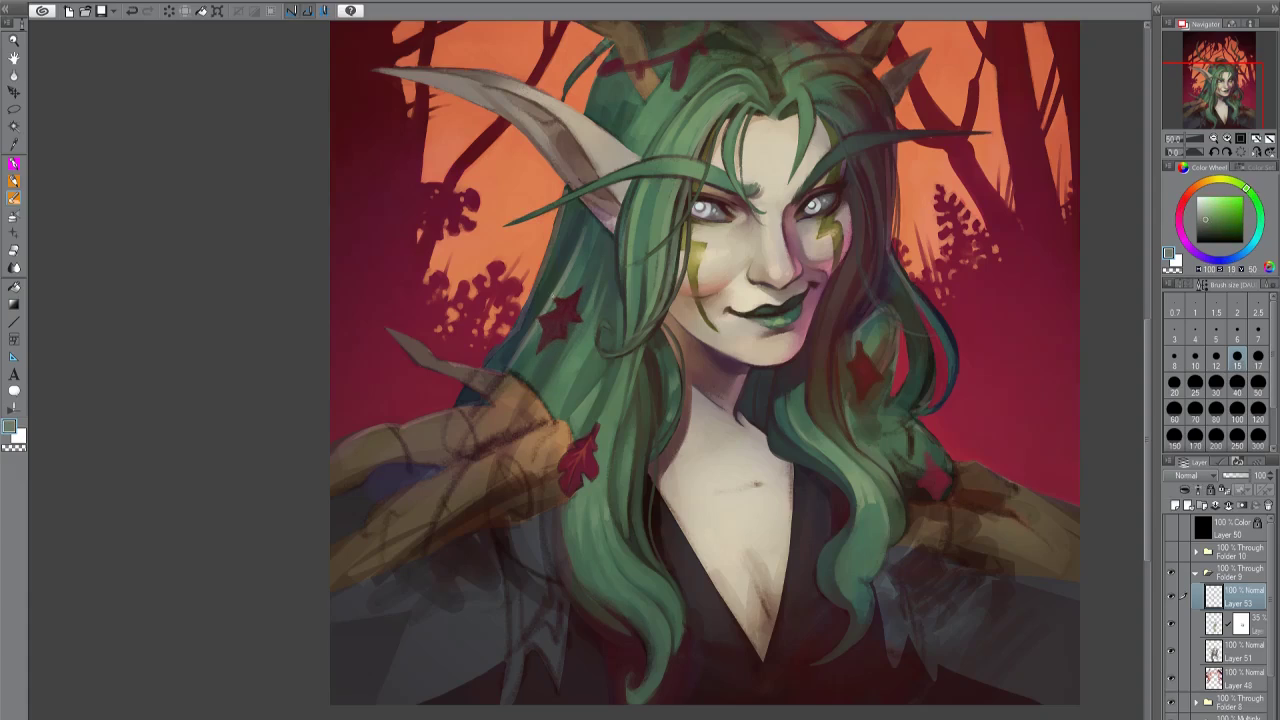
left_click(556, 324, "alt")
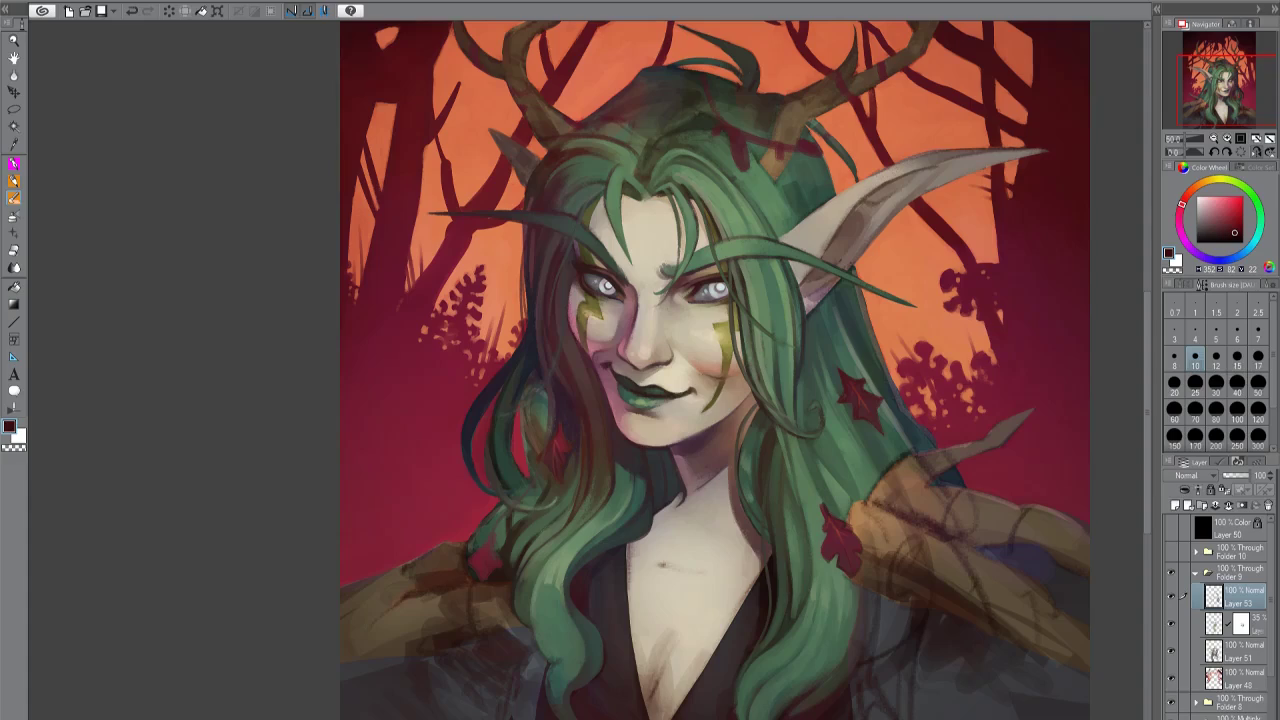
Refine the hair on the far side of the face with sampled green and dark red tones at brush size 15.
left_click(533, 210, "alt")
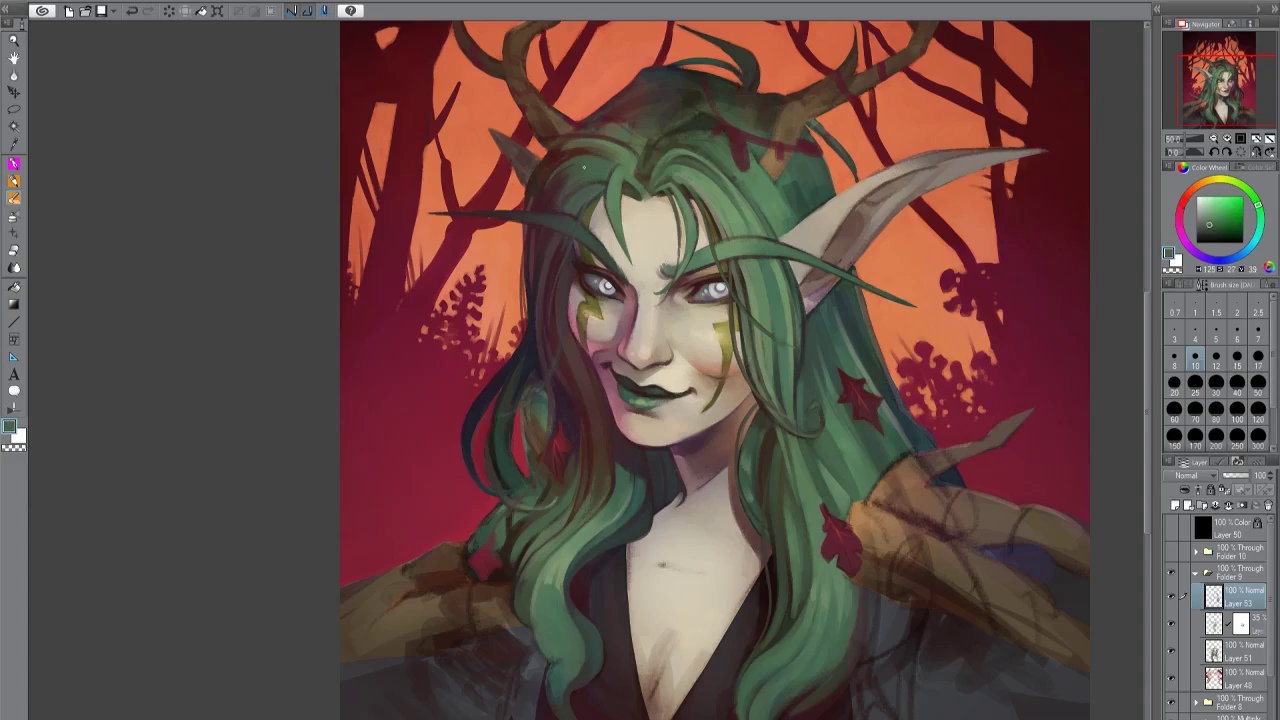
key("]")
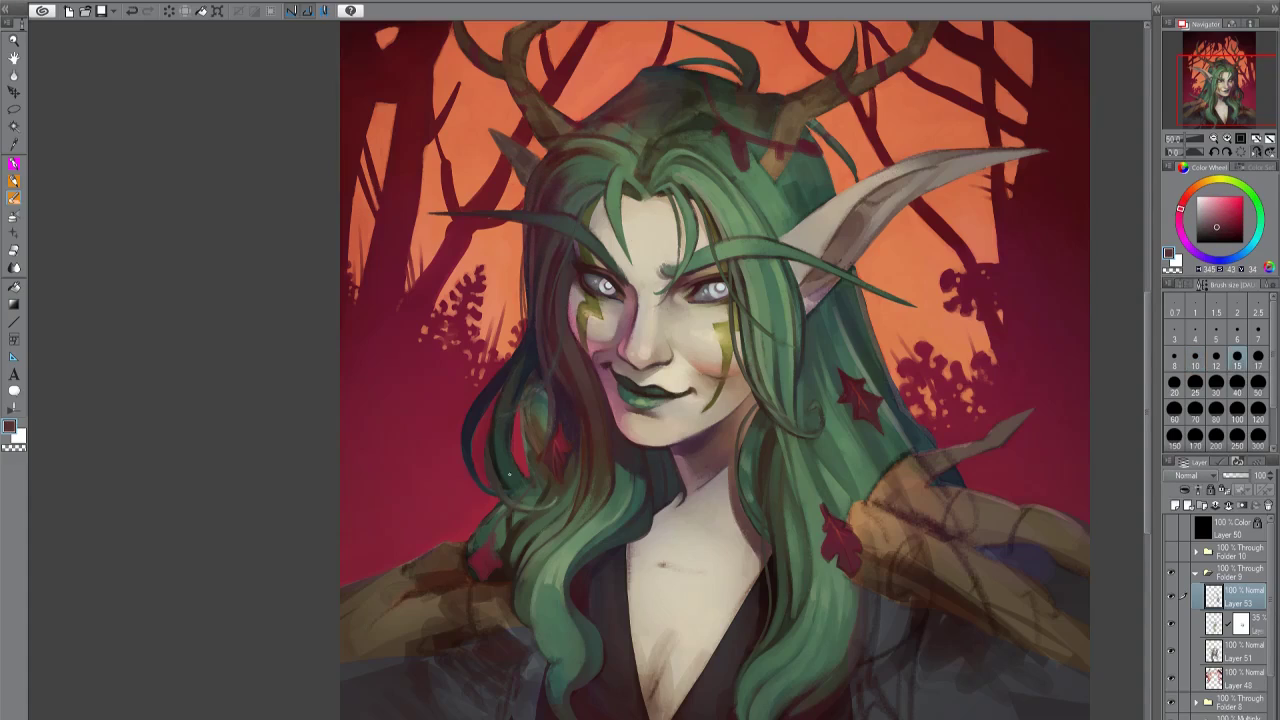
left_click(508, 477, "alt")
left_click(535, 178, "alt")
left_click(575, 155, "alt")
left_click(639, 167, "alt")
key("h")
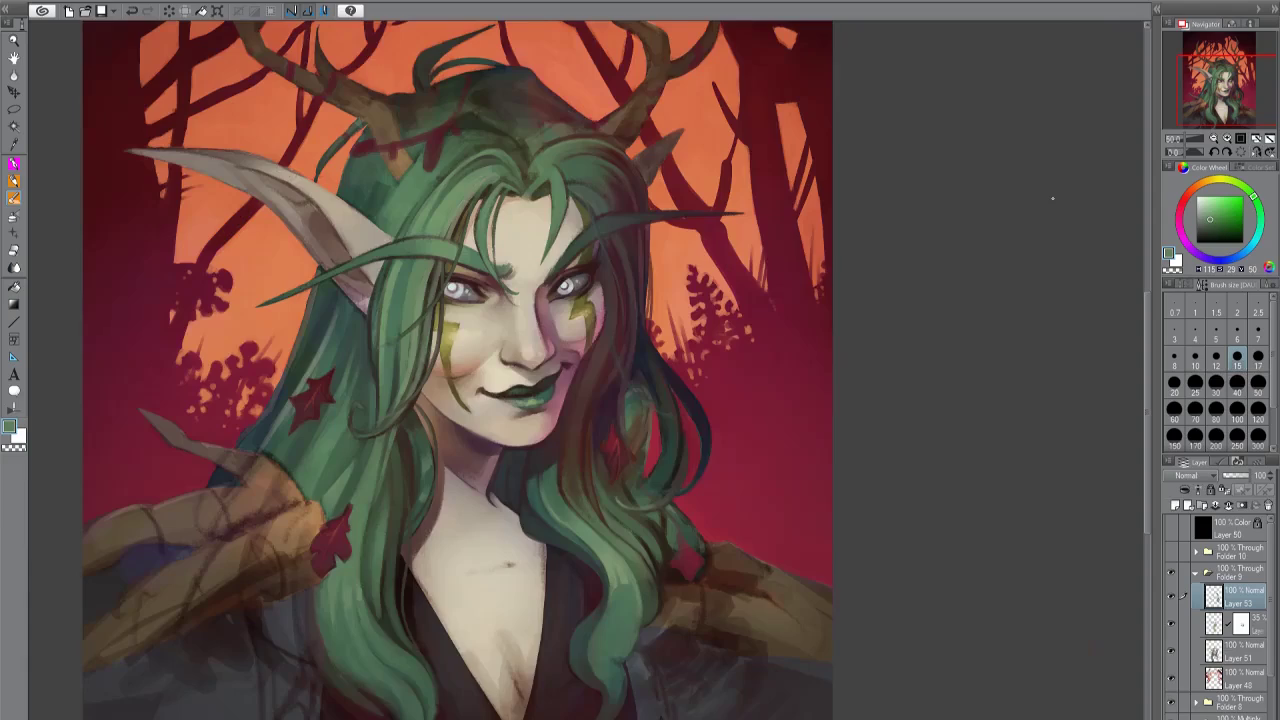
Define the hair parting above the forehead with sampled dark green and olive tones at brush size 10.
scroll(1052, 198, "left", 3)
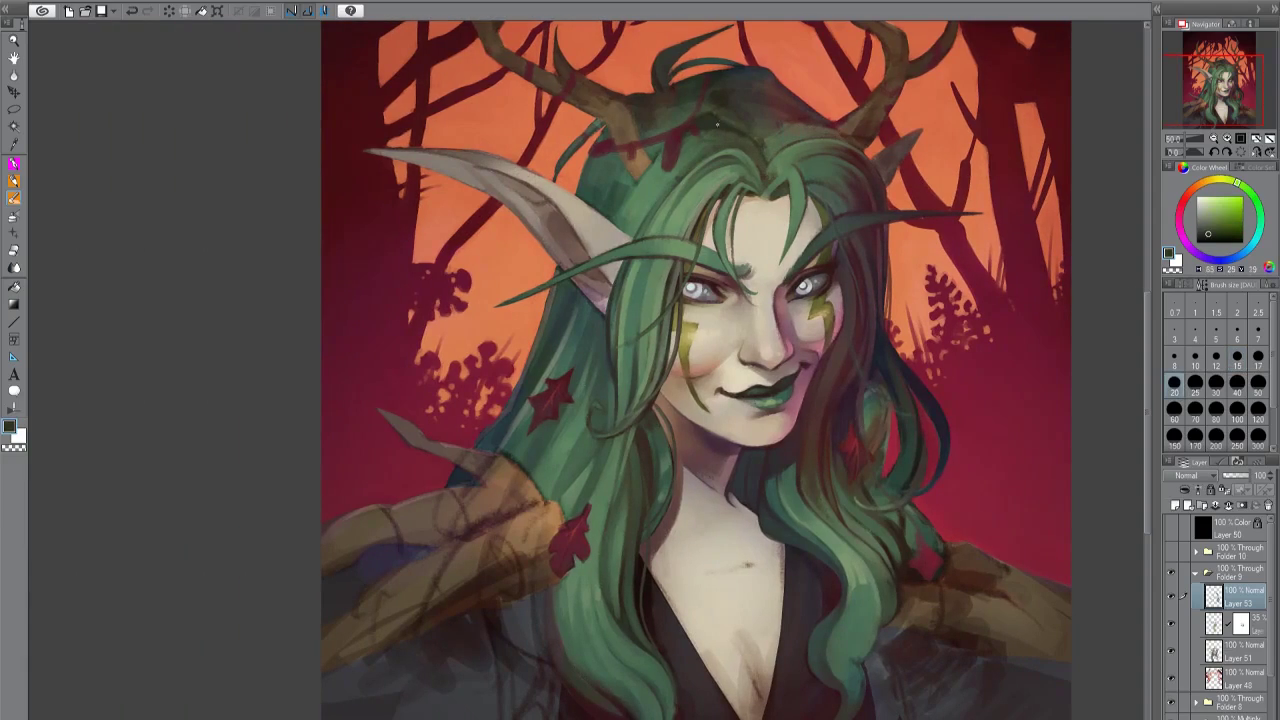
mouse_move(768, 154)
left_mouse_down()
mouse_move(792, 194)
mouse_move(758, 199)
left_mouse_up()
left_click(1196, 357)
left_click(772, 192, "alt")
left_click(770, 187, "alt")
left_click(772, 182, "alt")
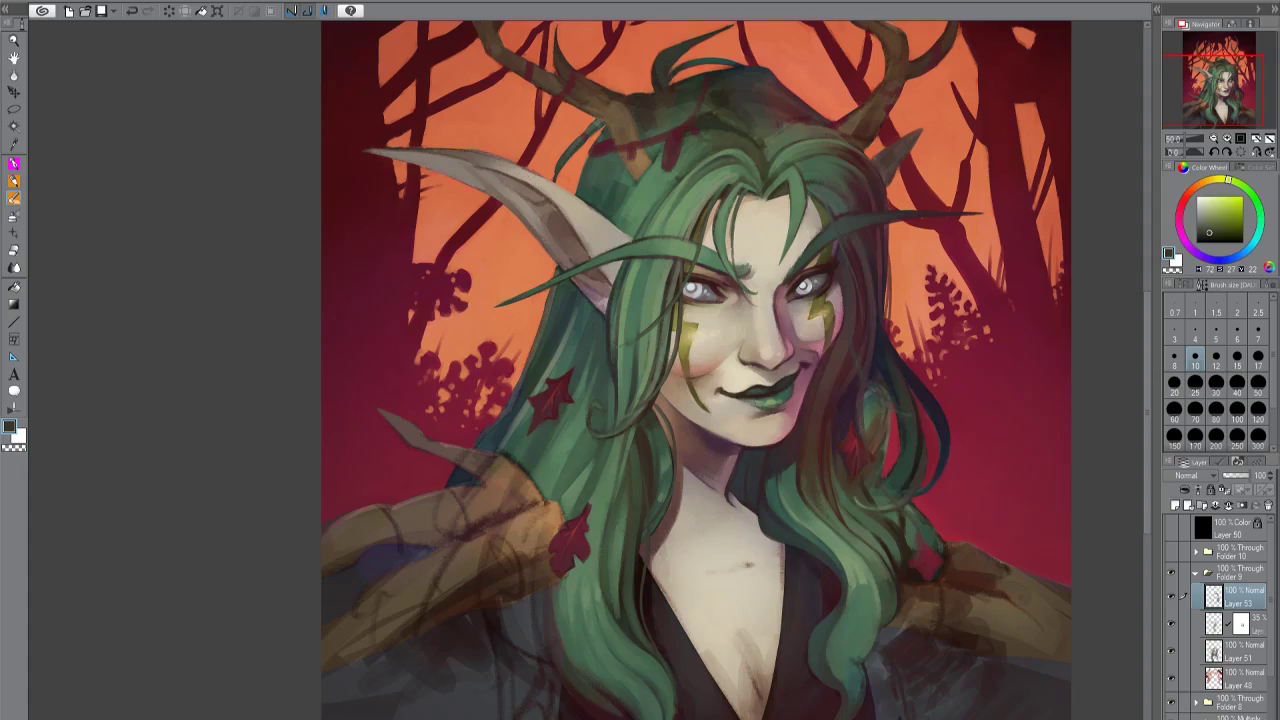
scroll(696, 370, "down", 2)
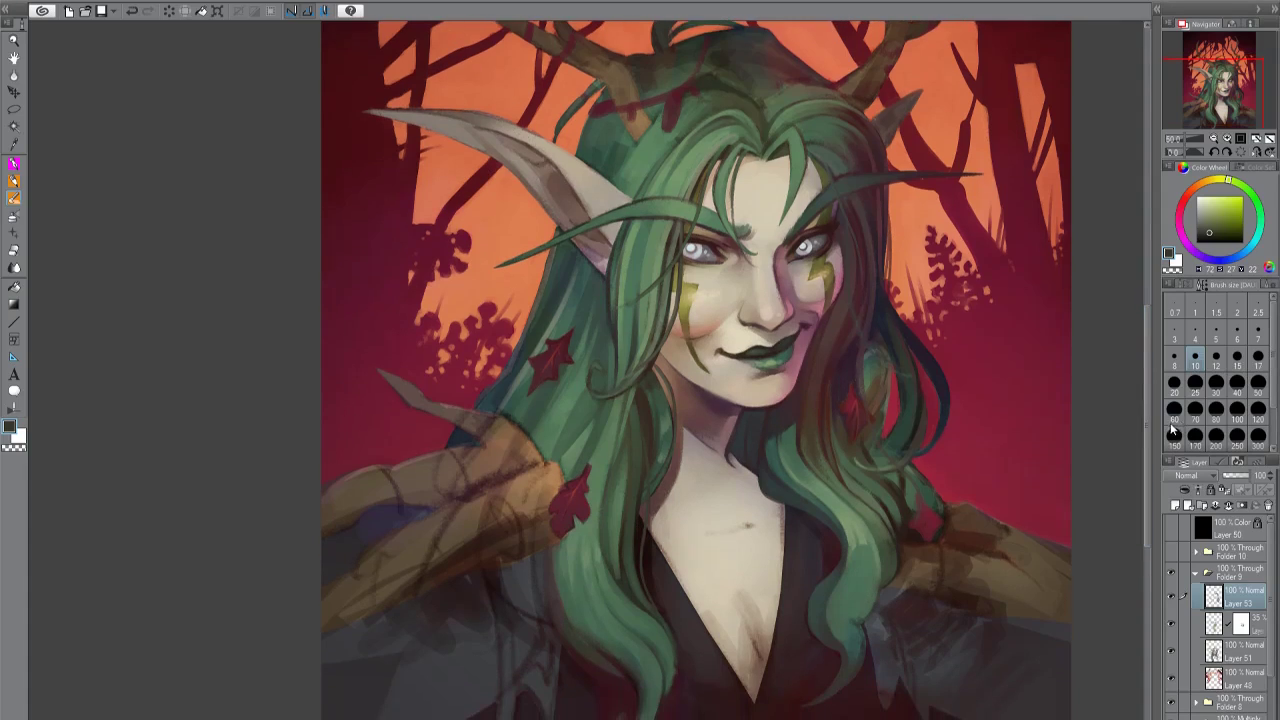
Refine the outer hair edge below the long ear with sampled green and orange tones at brush sizes 20 and 15.
left_click(1174, 383)
left_click(563, 240, "alt")
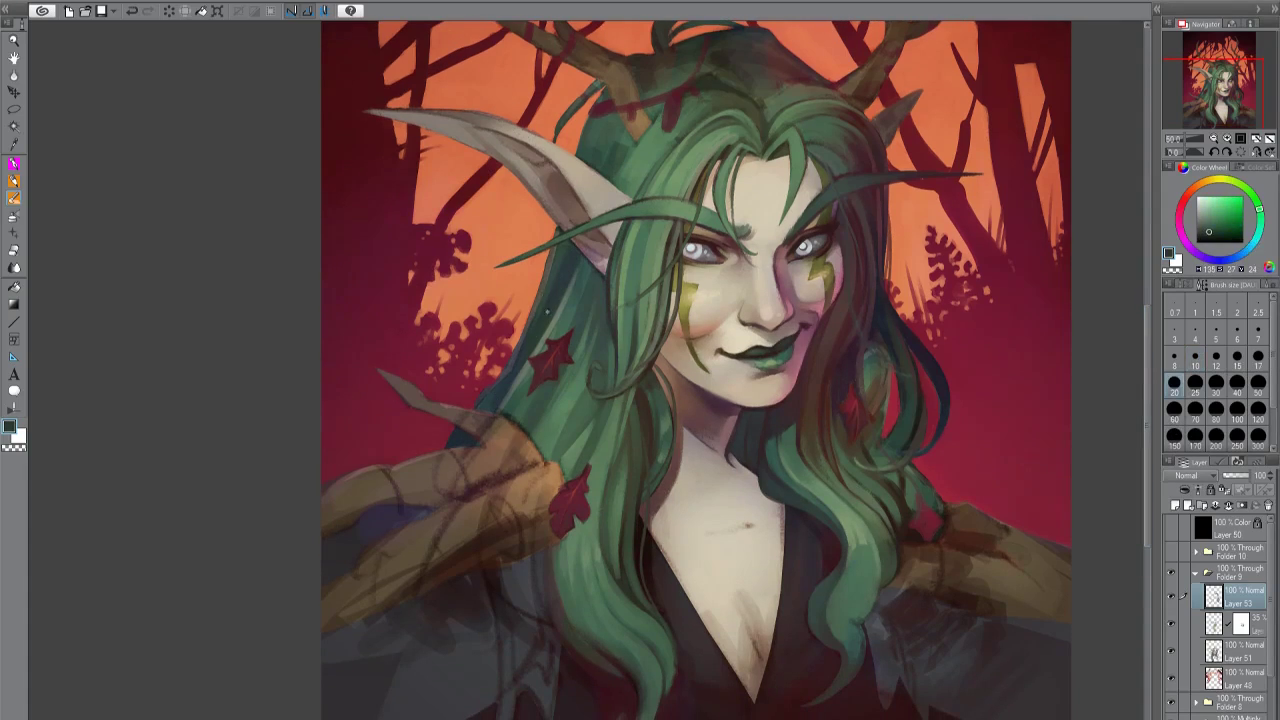
left_click(558, 244, "alt")
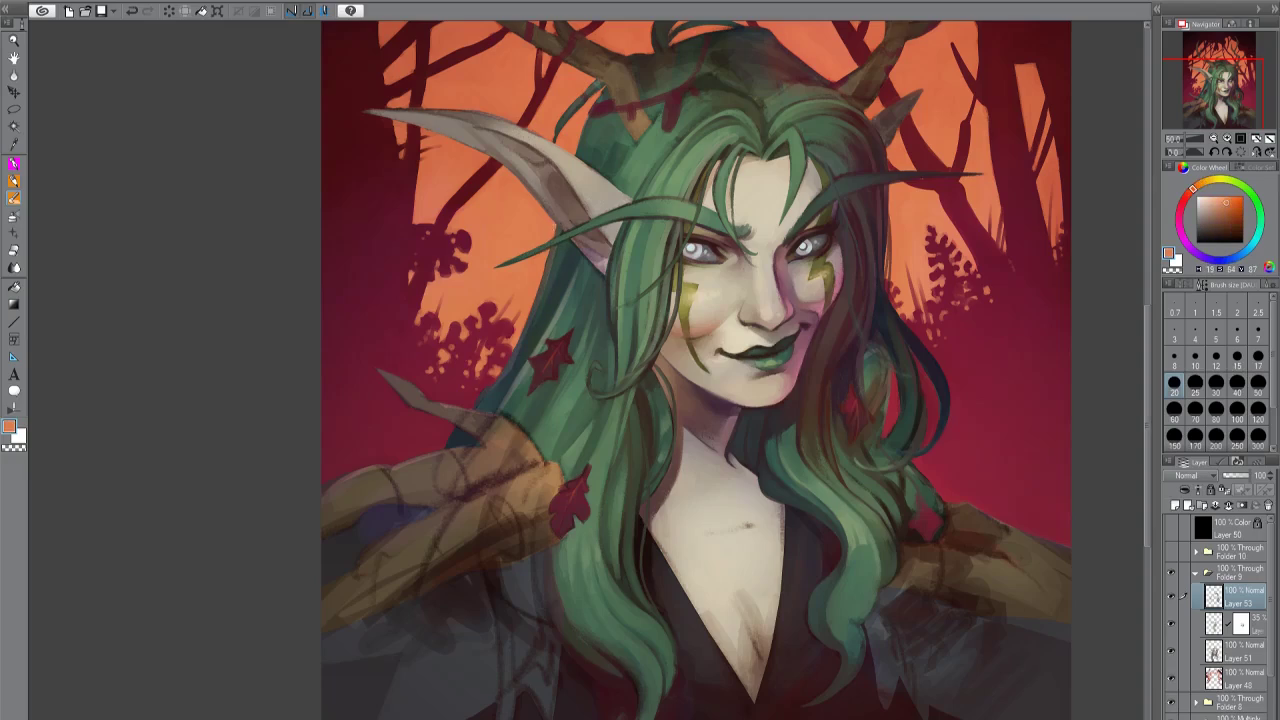
key("bracketleft")
key("bracketleft")
left_click(843, 449, "alt")
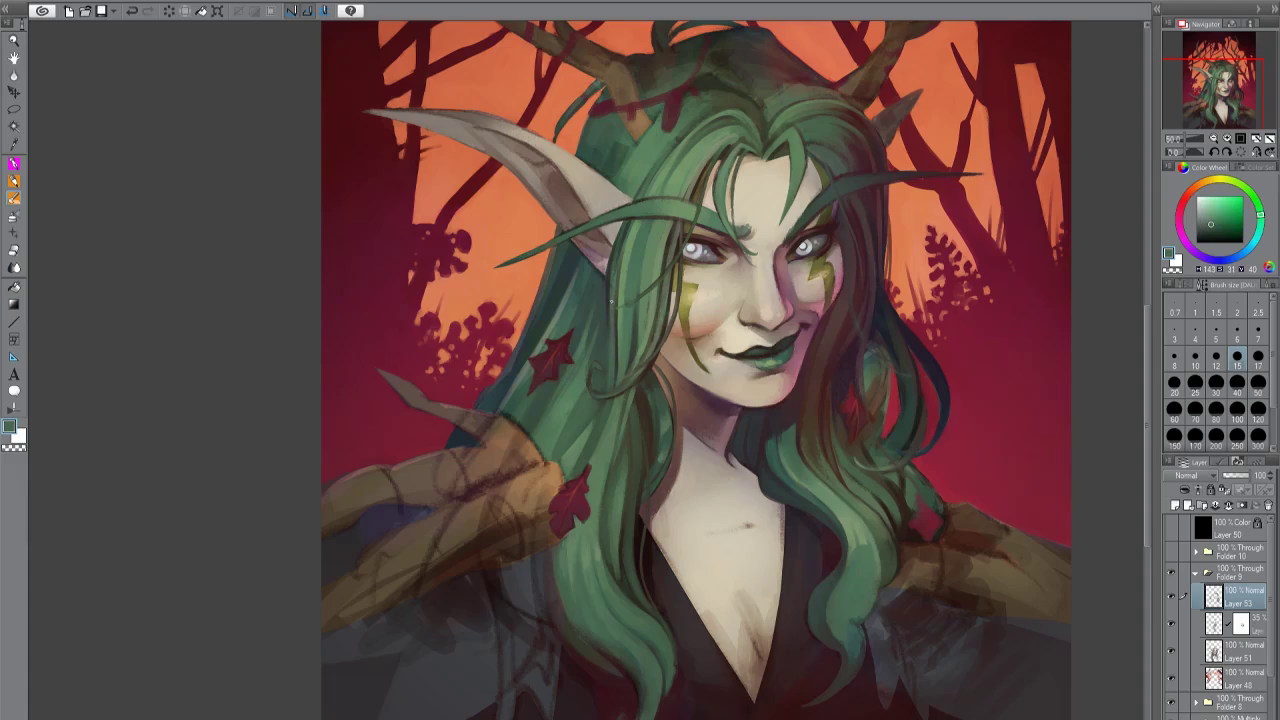
Sharpen the long hair lock falling beside the neckline with sampled dark and green tones at brush sizes 10 to 15.
left_click(604, 398, "alt")
key("bracketleft")
key("bracketleft")
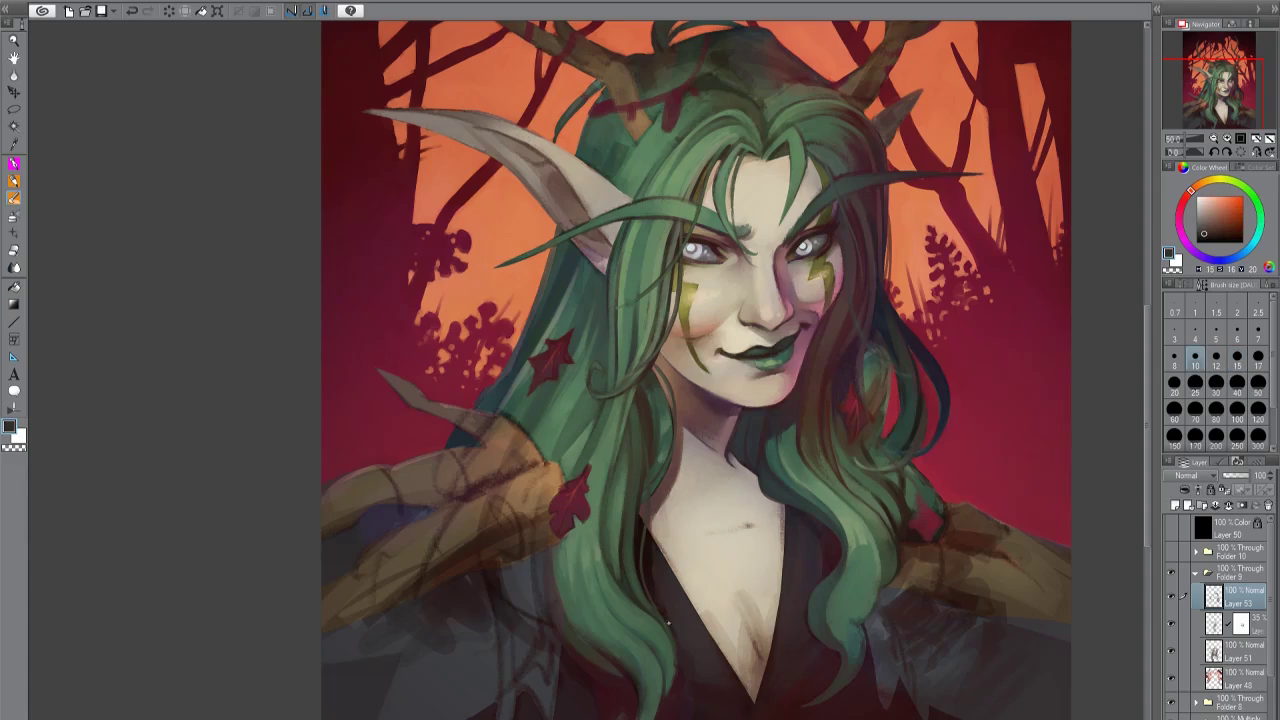
key("bracketright")
key("bracketright")
left_click(620, 545, "alt")
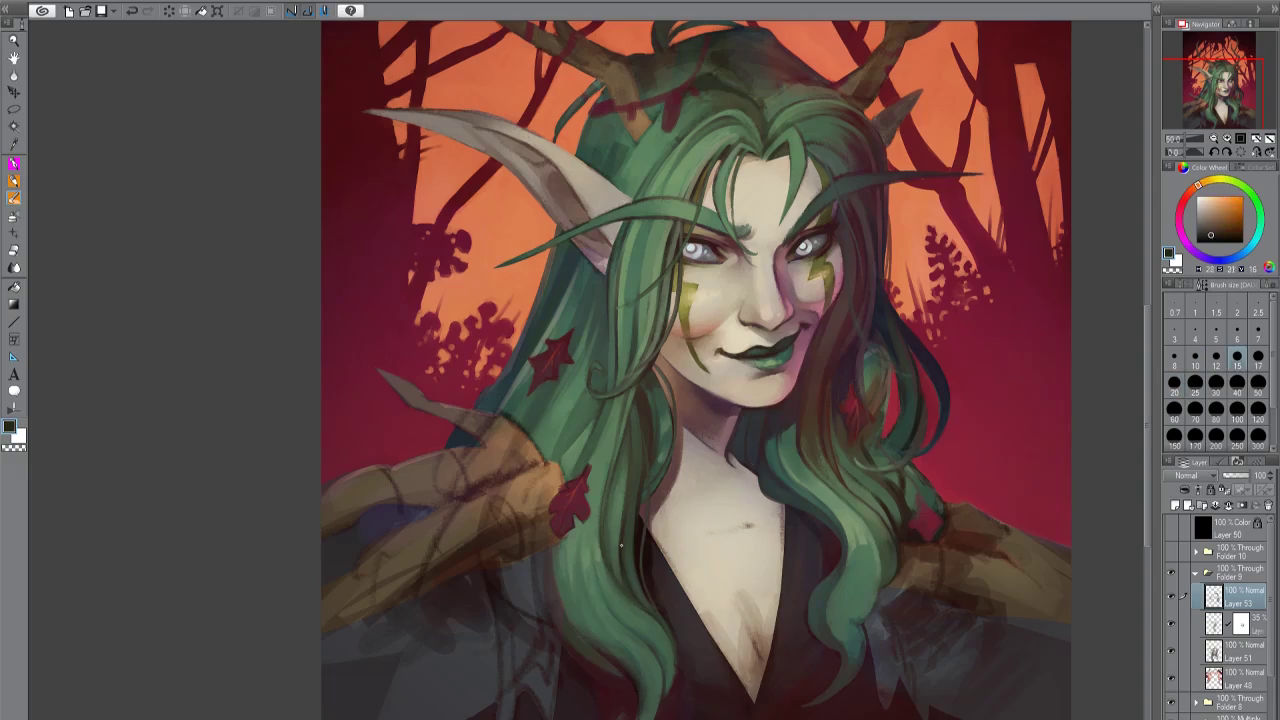
left_click(640, 590, "alt")
left_click_drag(642, 594, 672, 668)
left_click(668, 638, "alt")
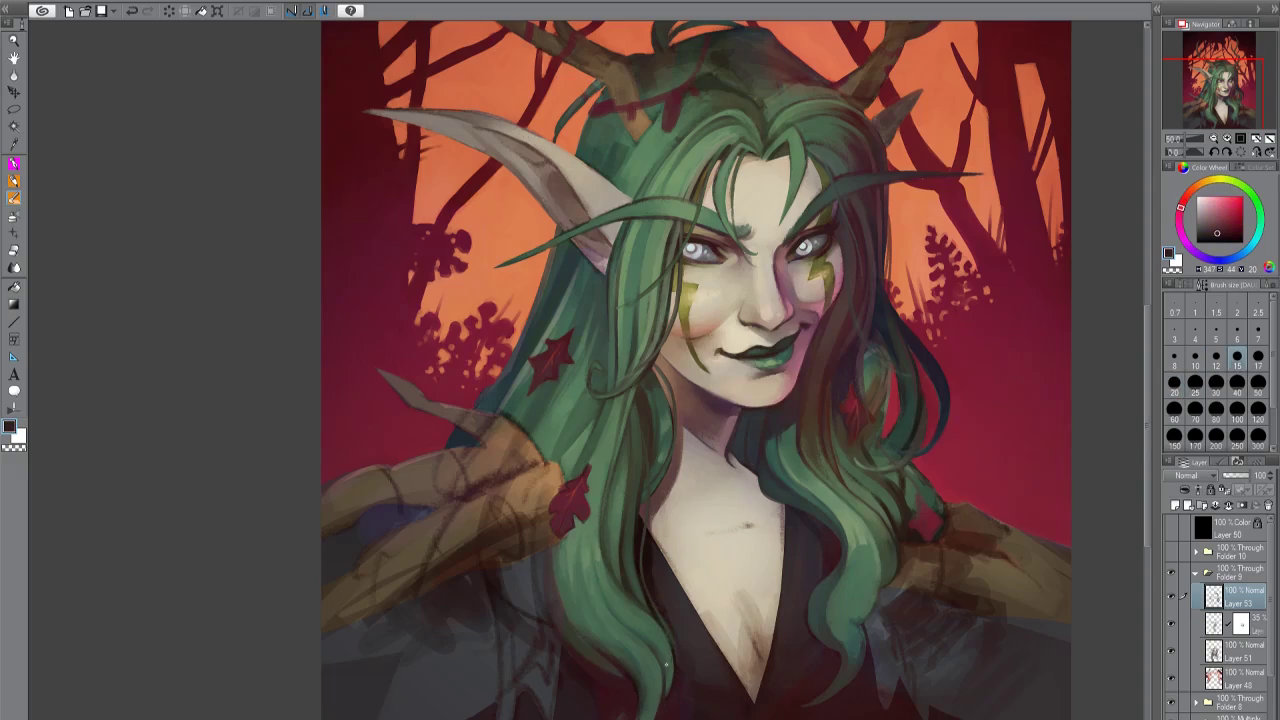
key("bracketleft")
left_click(629, 428, "alt")
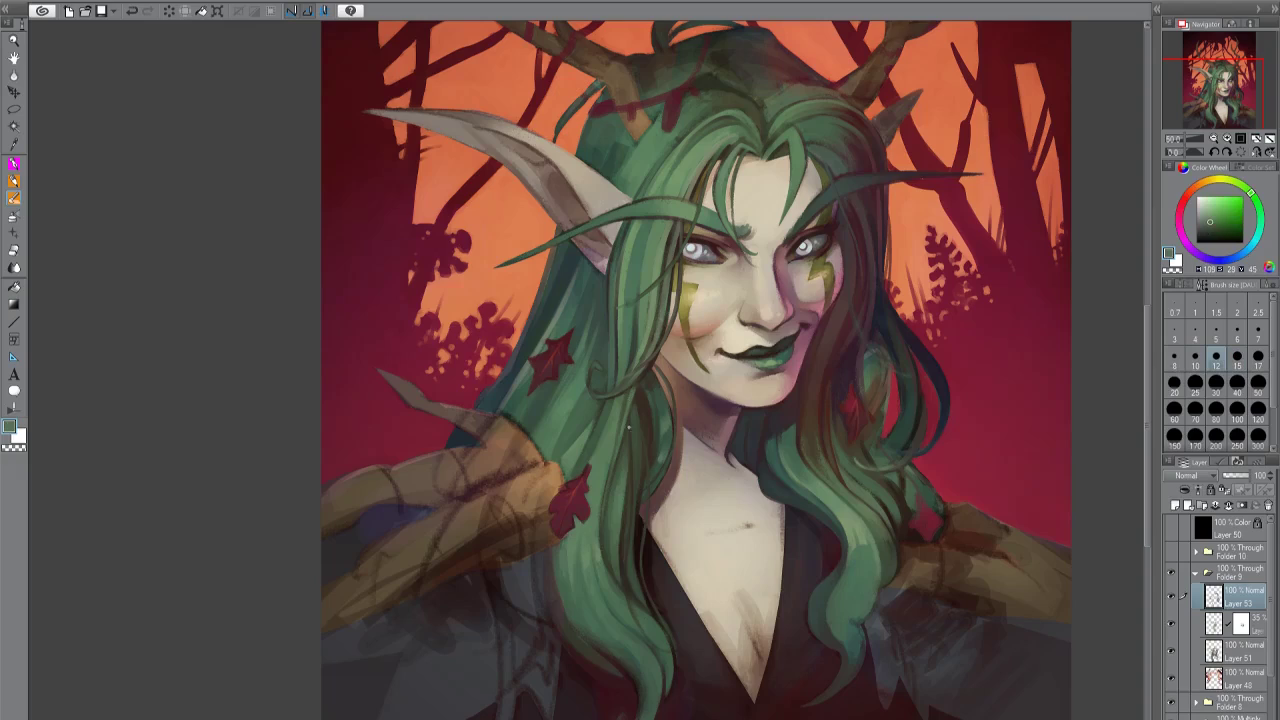
Add a new layer in Folder 9 and paint blue bands across the wooden branches on both shoulders.
scroll(1138, 400, "up", 1)
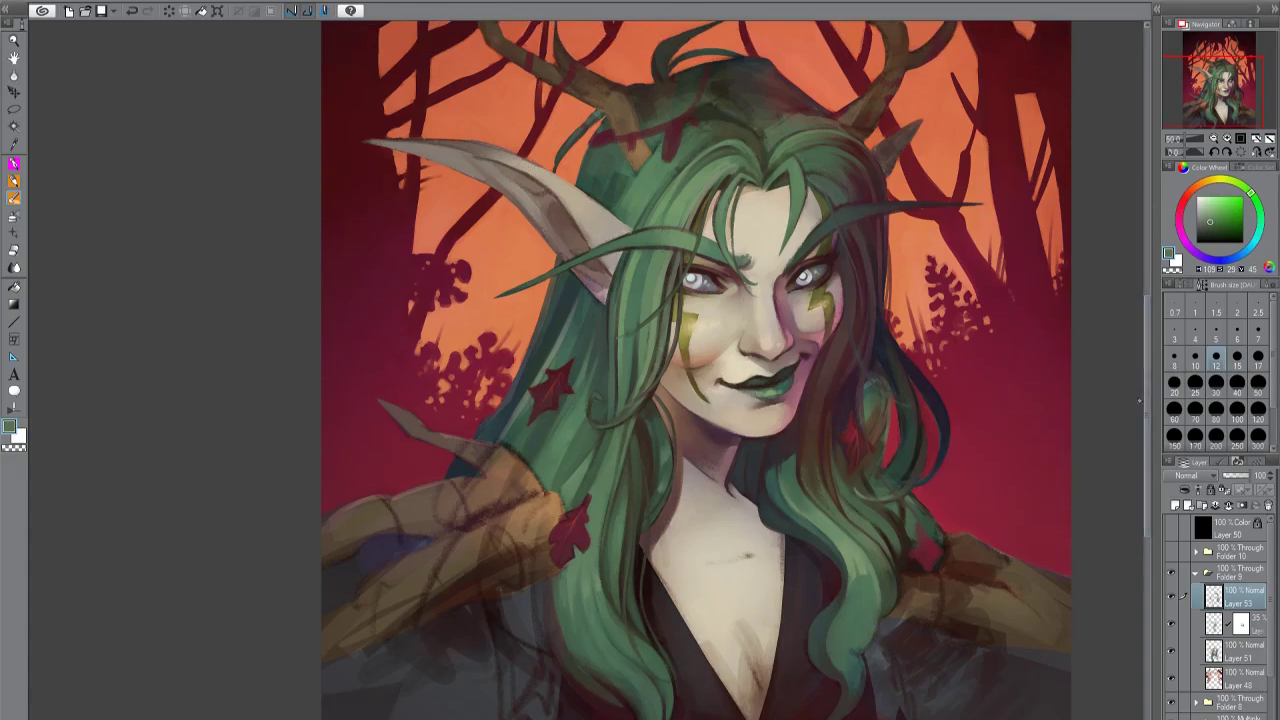
scroll(1138, 400, "down", 3)
key("bracketright")
key("bracketright")
key("bracketright")
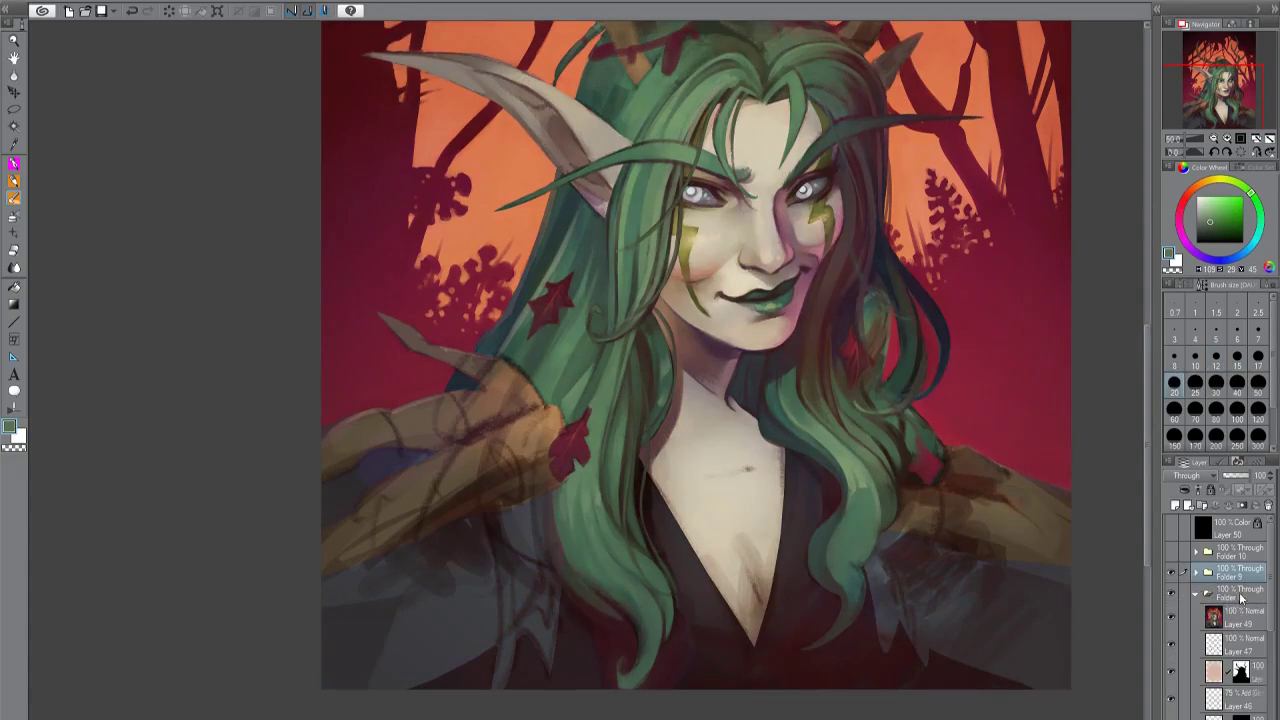
key("ctrl+shift+n")
scroll(1035, 510, "down", 1)
left_click(1240, 258)
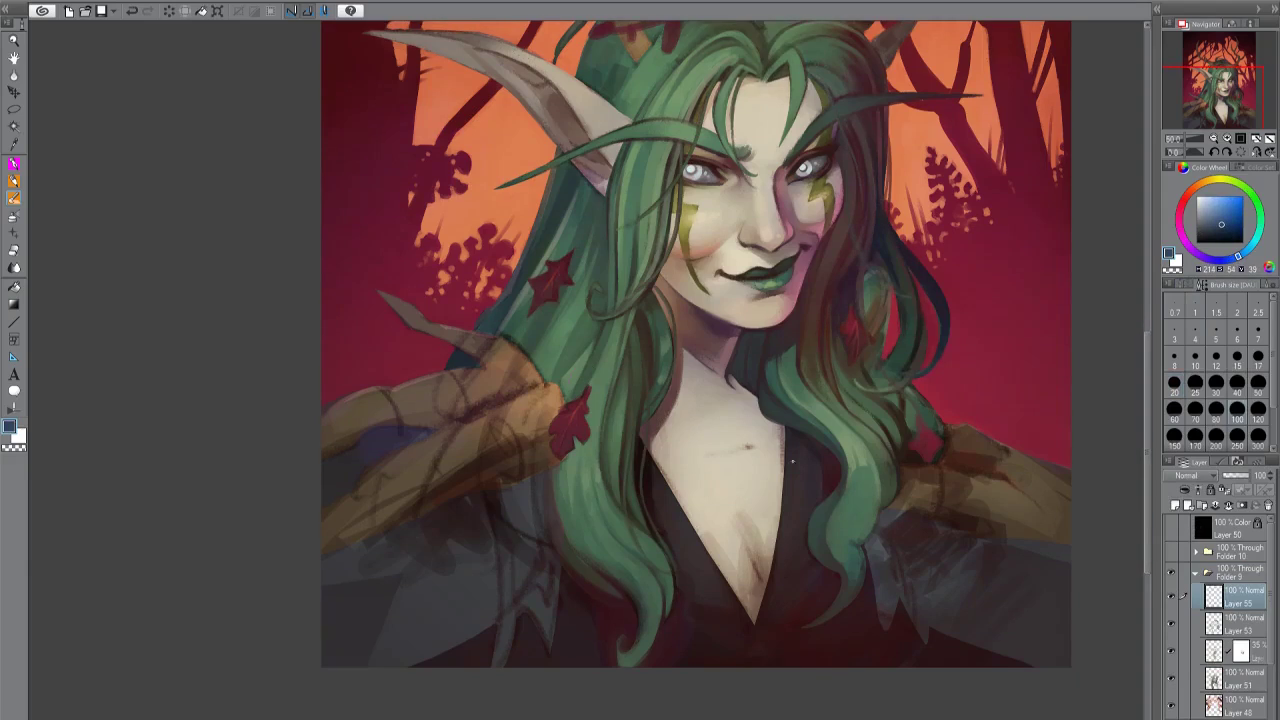
left_click_drag(445, 430, 505, 485)
left_click_drag(400, 385, 460, 420)
left_click_drag(950, 490, 1000, 520)
left_click_drag(980, 460, 1035, 475)
Set the blue band layer's blending mode to Hue and add a layer mask to it.
left_click(1205, 480)
left_click(1242, 505)
key("x")
key("x")
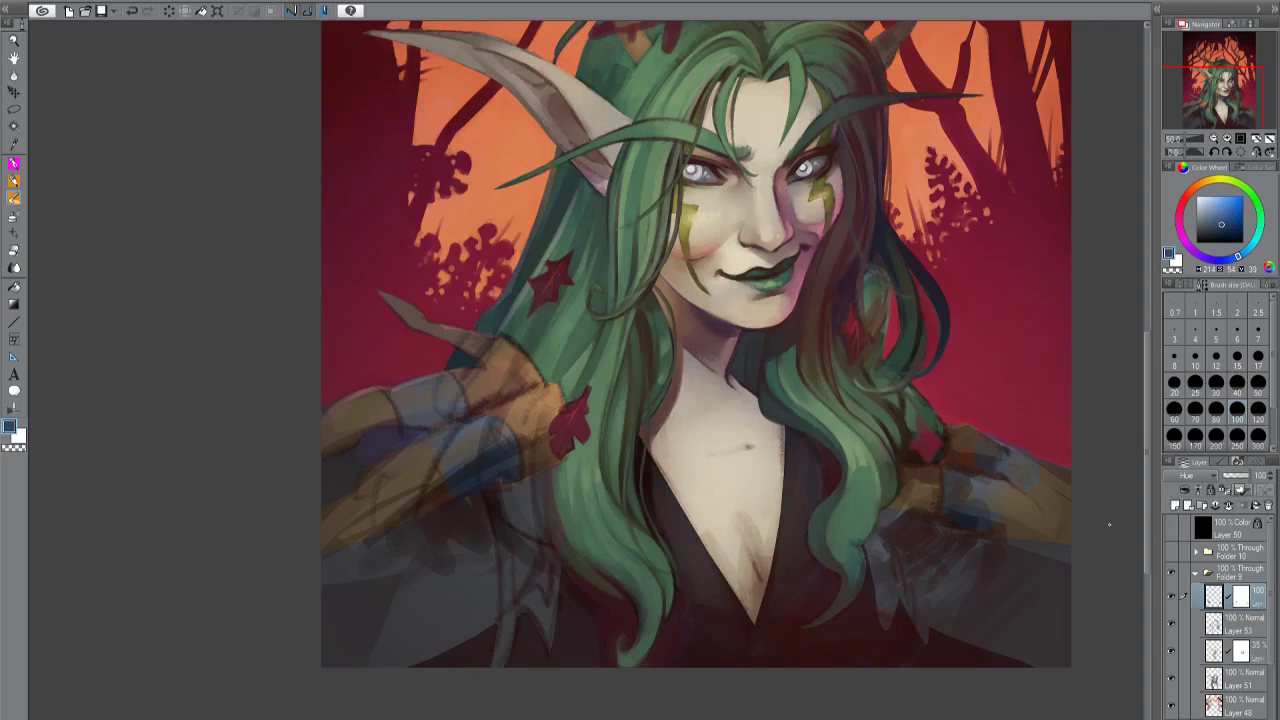
Paint wood grain on the front branch's end beside the red leaf on a new Normal layer at brush size 20.
left_click(1176, 505)
scroll(1109, 524, "down", 1)
left_click(502, 354, "alt")
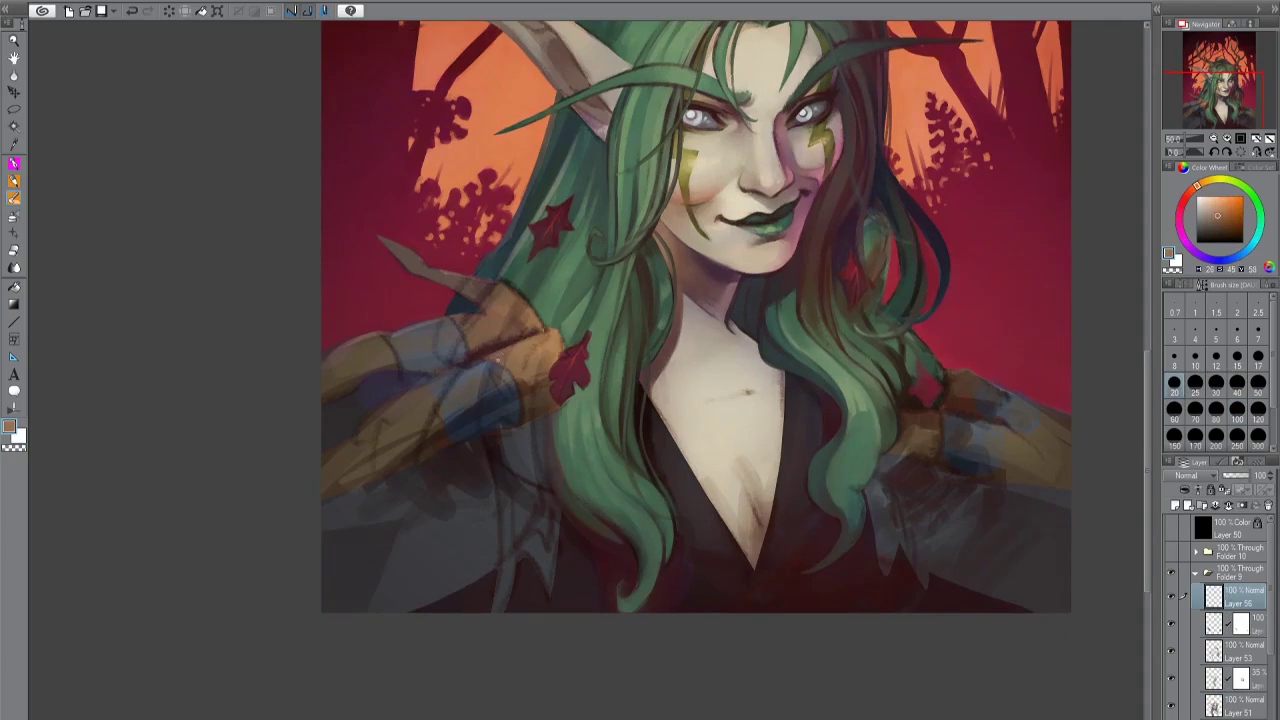
left_click(557, 355, "alt")
left_click_drag(552, 364, 520, 380)
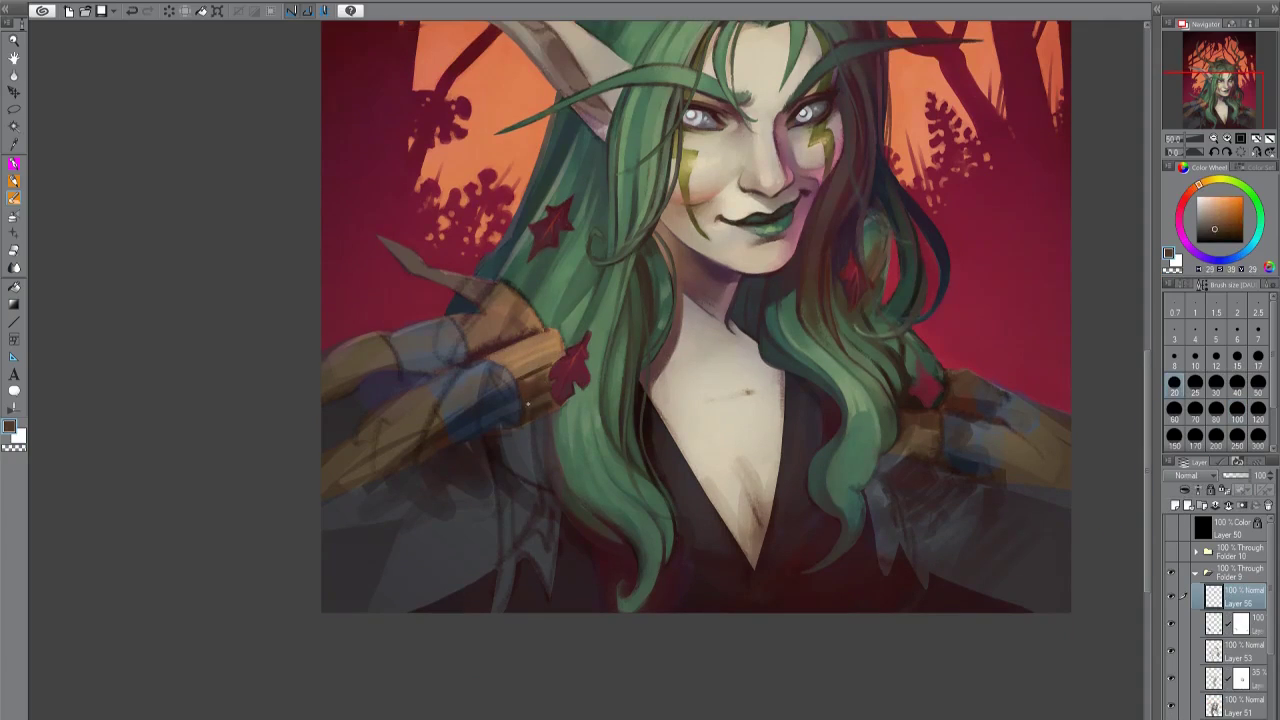
left_click(537, 396, "alt")
left_click(540, 372, "alt")
left_click(537, 388, "alt")
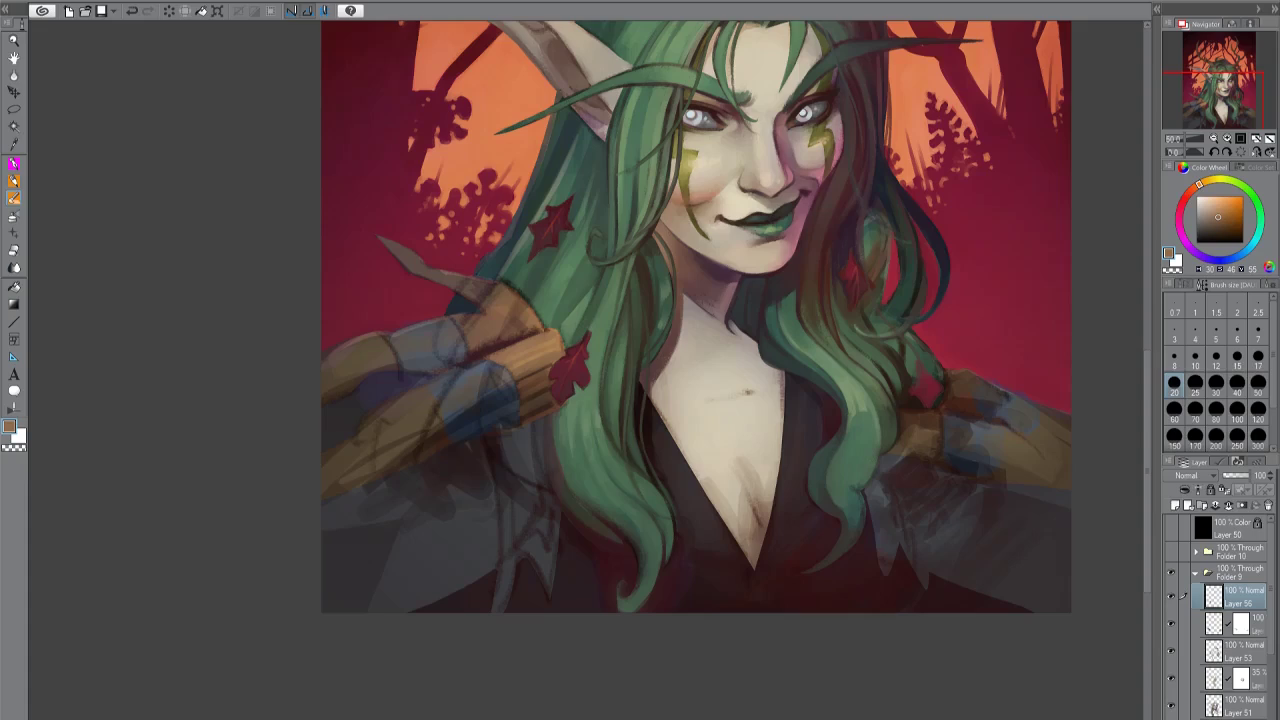
Shade the rear branch's end beside the hair with sampled reddish-brown tones at brush size 20.
left_click(500, 340, "alt")
mouse_move(470, 330)
left_mouse_down()
mouse_move(535, 345)
mouse_move(500, 338)
left_mouse_up()
left_click(490, 345, "alt")
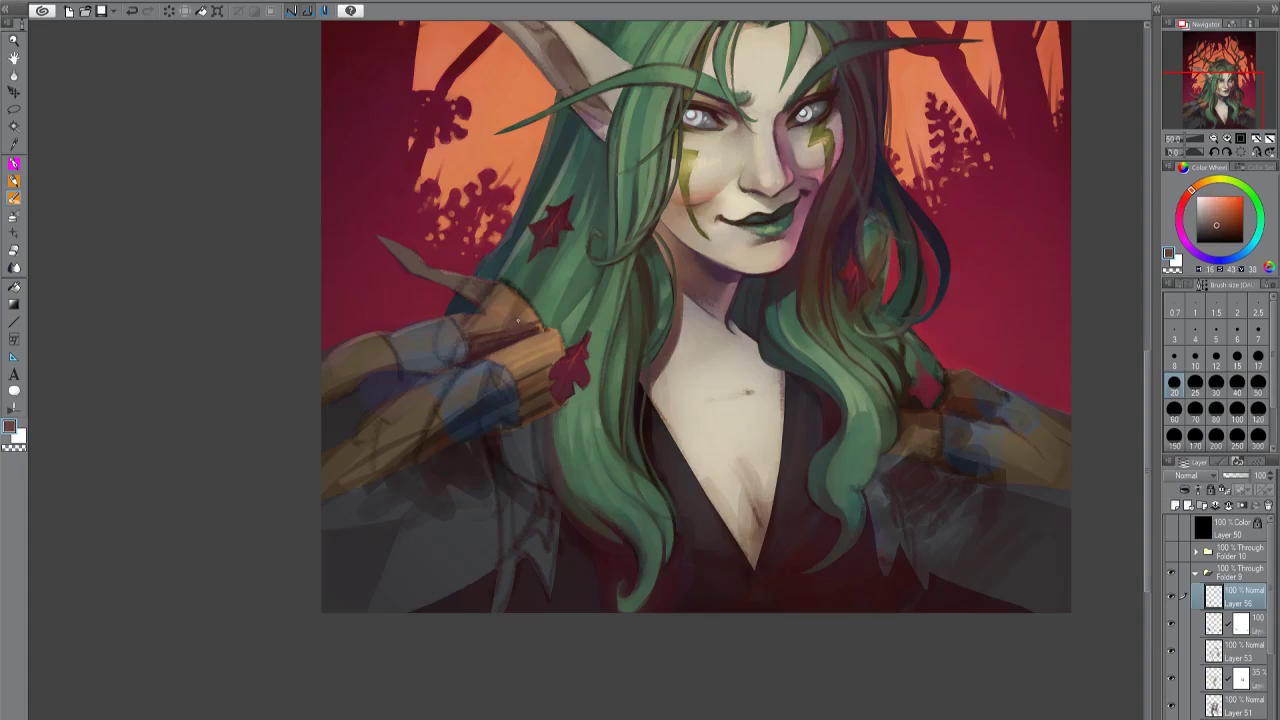
Paint bark grain along the front branch beyond the blue band with sampled brown tones at brush size 20.
left_click(450, 400, "alt")
left_click(431, 433, "alt")
left_click_drag(431, 433, 370, 475)
left_click(430, 445, "alt")
mouse_move(430, 448)
left_mouse_down()
mouse_move(357, 464)
mouse_move(407, 431)
mouse_move(362, 460)
mouse_move(367, 439)
mouse_move(384, 436)
mouse_move(375, 448)
mouse_move(430, 420)
mouse_move(404, 398)
mouse_move(366, 433)
mouse_move(420, 395)
left_mouse_up()
left_click(396, 438, "alt")
left_click(425, 418, "alt")
left_click(420, 399, "alt")
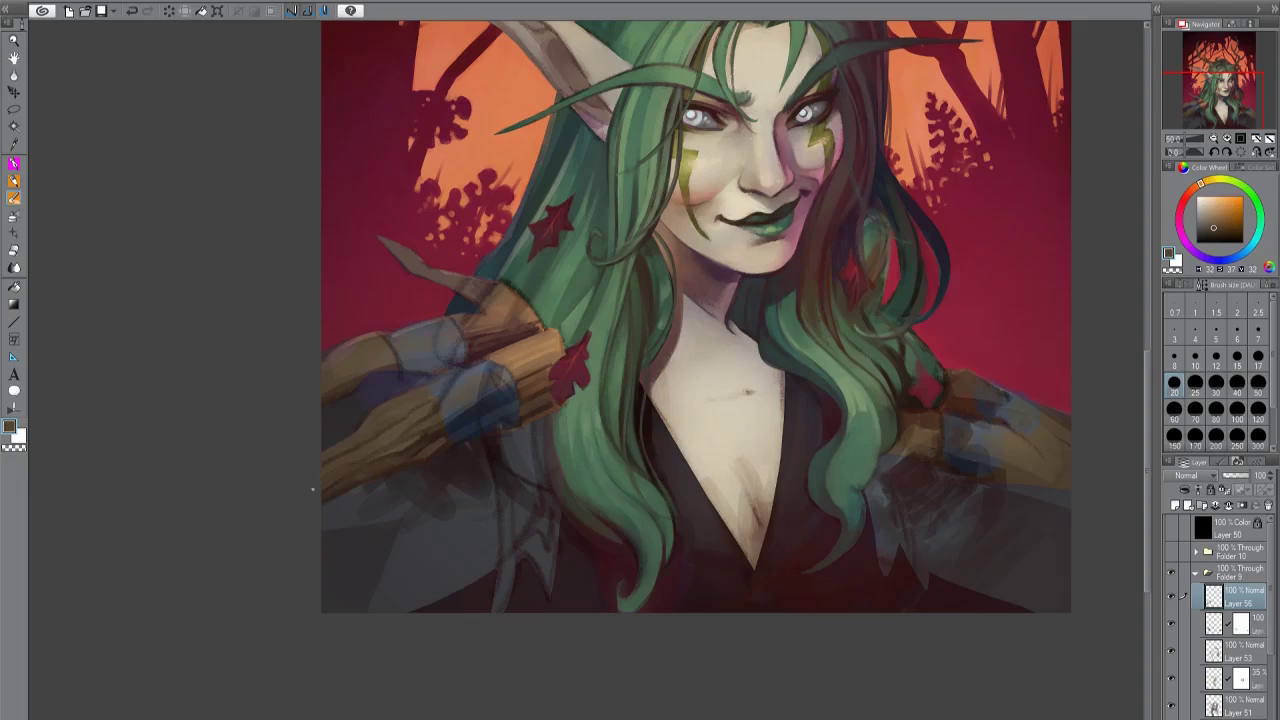
Clean the front branch's lower edge and deepen its bark grooves with sampled dark browns at brush size 15.
left_click(390, 410, "alt")
key("bracketleft")
left_click(402, 468, "alt")
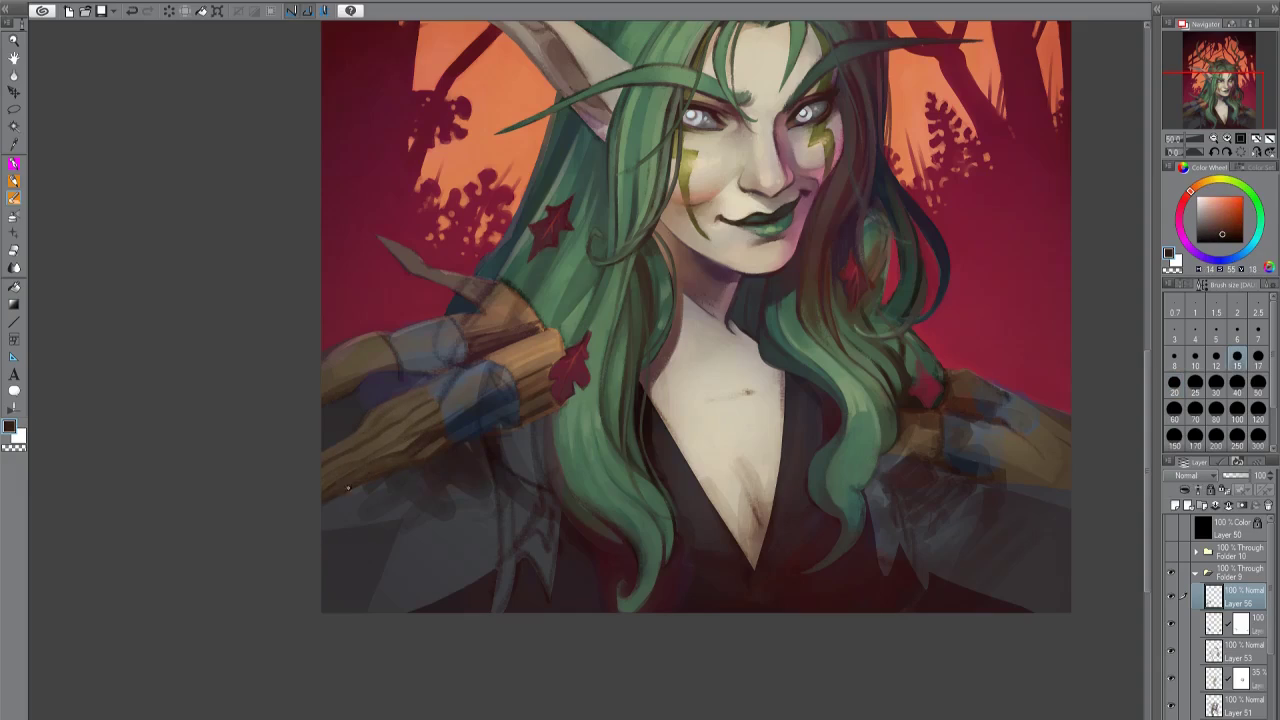
left_click(358, 488, "alt")
left_click(430, 460, "alt")
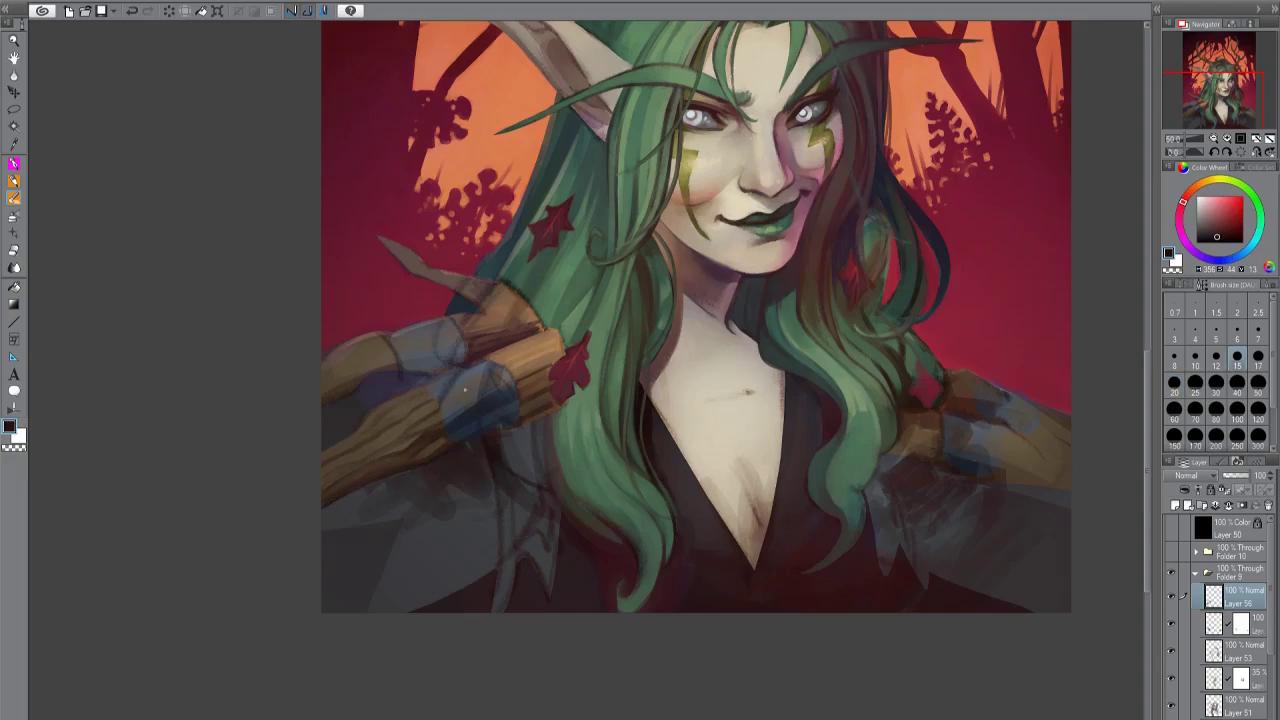
left_click(520, 423, "alt")
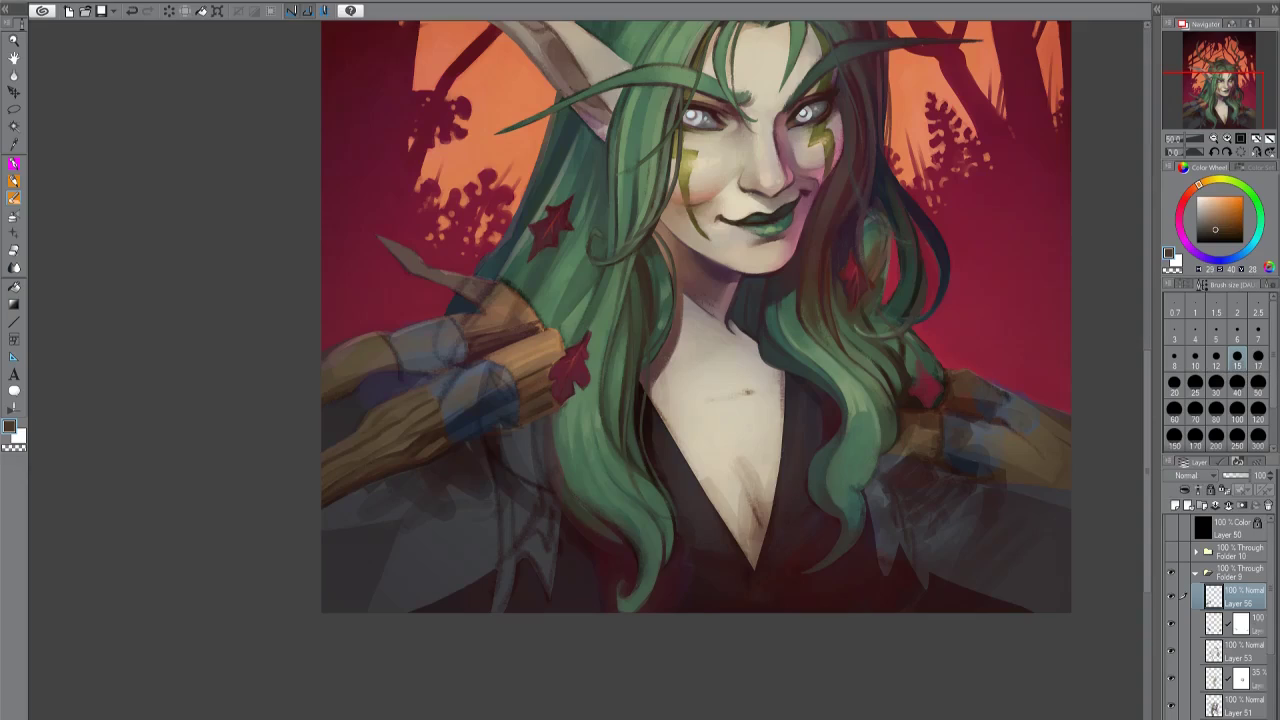
Paint bark grain on both ends of the rear branch with sampled brown tones at brush size 15.
left_click(500, 318, "alt")
left_click_drag(486, 322, 532, 312)
left_click(360, 360, "alt")
mouse_move(330, 378)
left_mouse_down()
mouse_move(358, 366)
mouse_move(334, 351)
mouse_move(376, 340)
left_mouse_up()
left_click(357, 380, "alt")
left_click(333, 372, "alt")
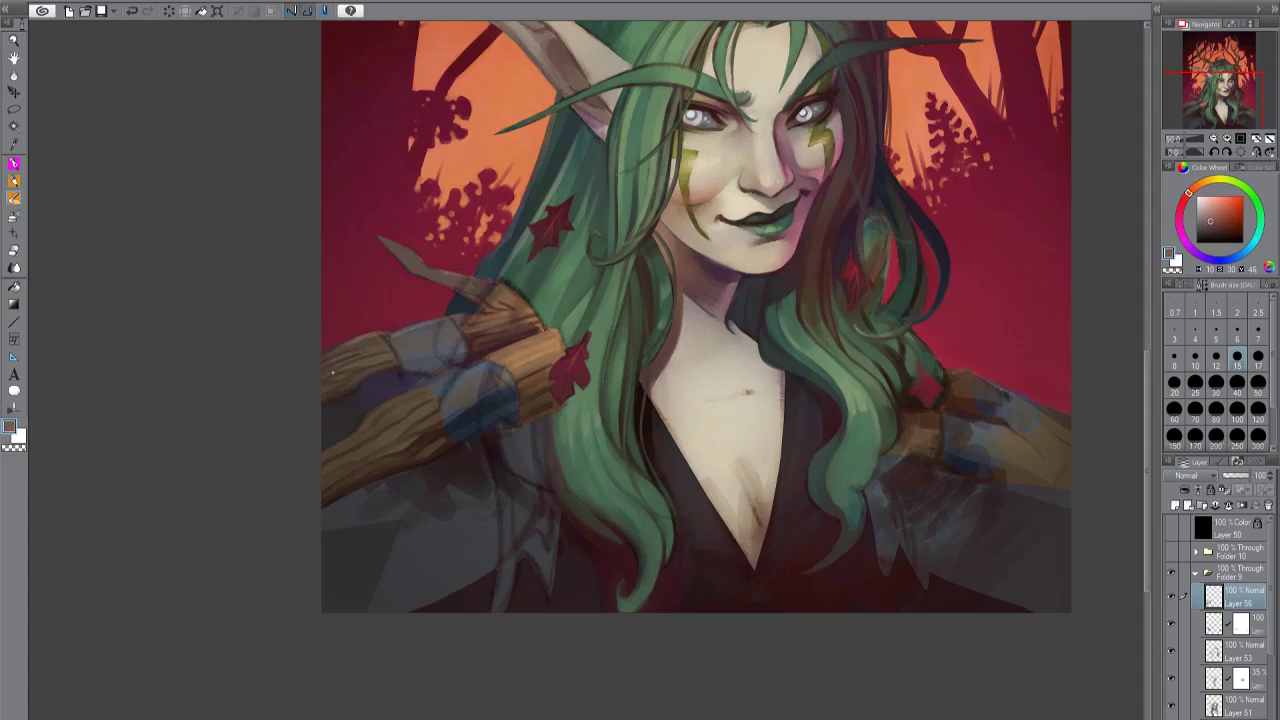
left_click(386, 368, "alt")
left_click(322, 404, "alt")
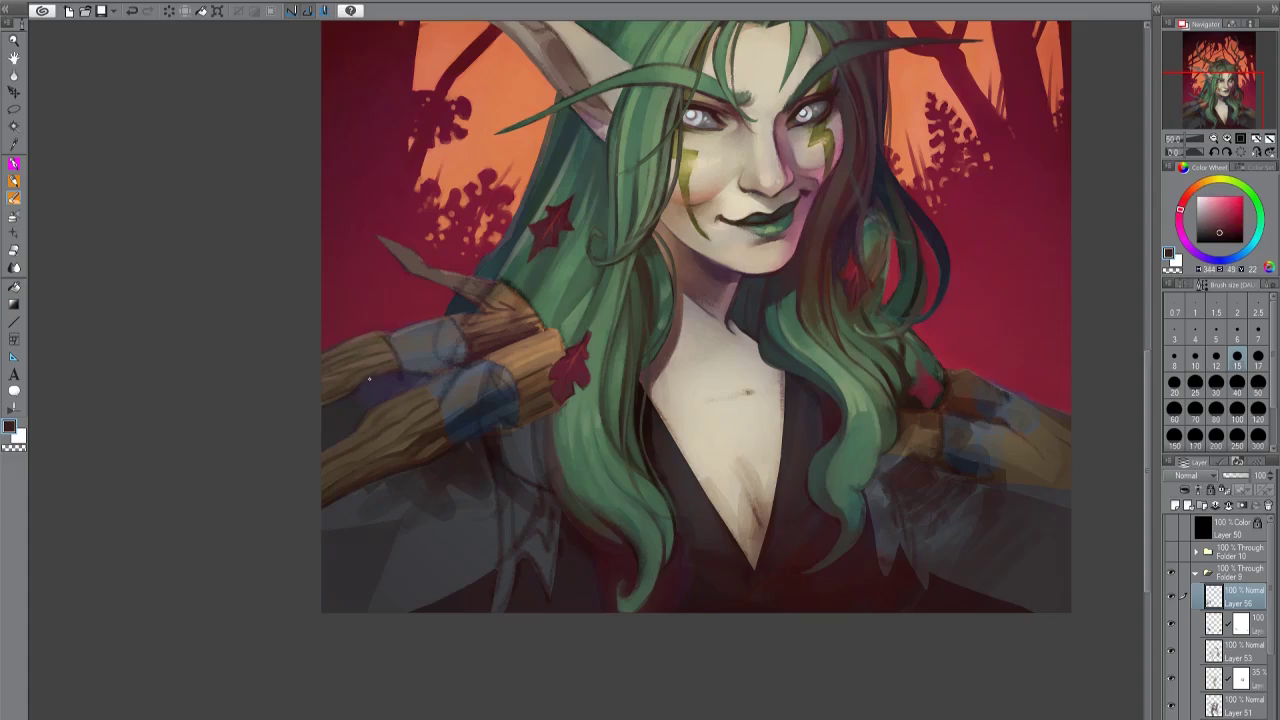
Darken the gap between the two branches and define the front blue band's shape with sampled dark tones.
left_click(360, 410, "alt")
left_click(420, 415, "alt")
left_click(447, 425, "alt")
left_click(447, 425, "alt")
left_click(489, 382, "alt")
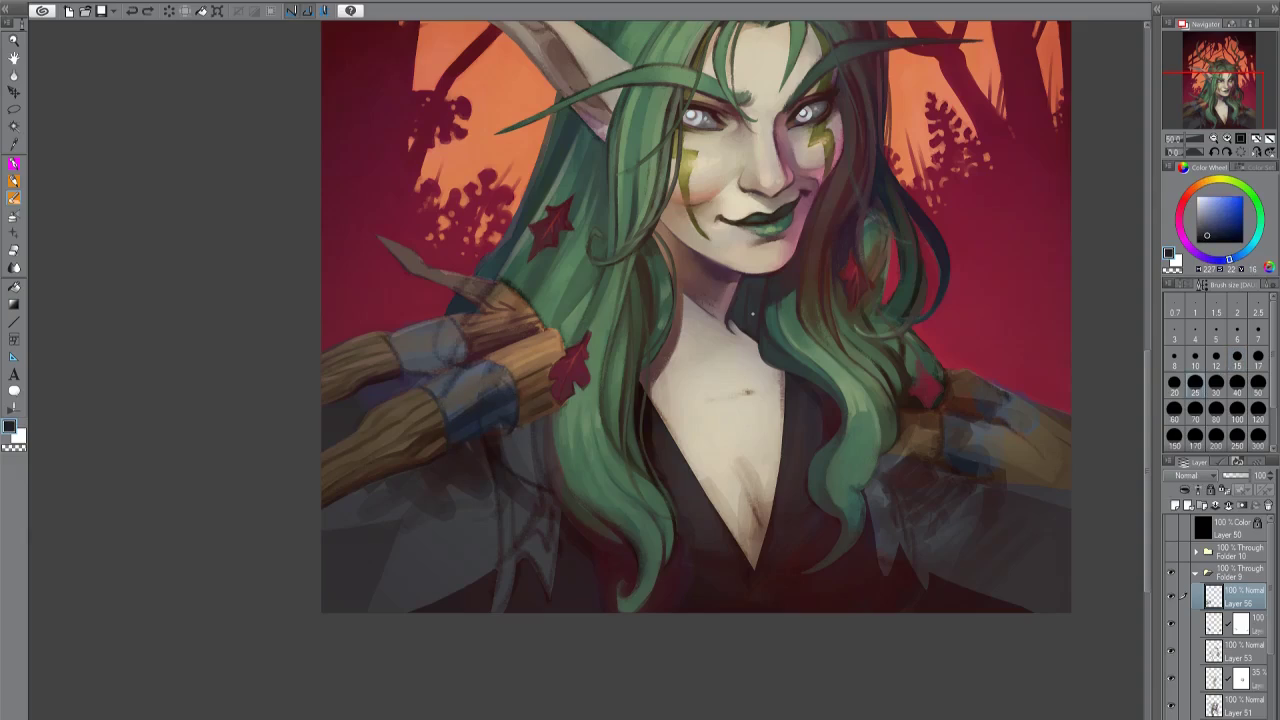
Smooth the front blue band with sampled blue tones and darken the area beneath it.
left_click(450, 421, "alt")
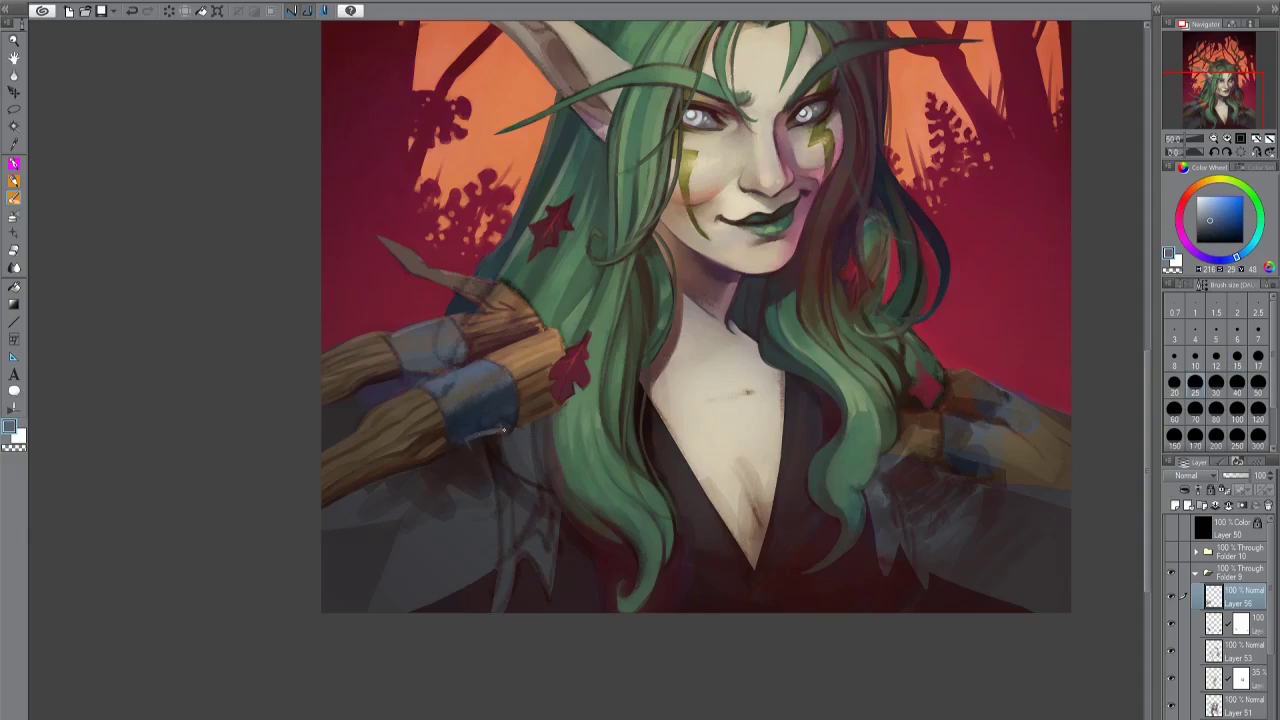
left_click(459, 443, "alt")
left_click(497, 427, "alt")
left_click(497, 403, "alt")
left_click(457, 409, "alt")
left_click(506, 379, "alt")
left_click(445, 453, "alt")
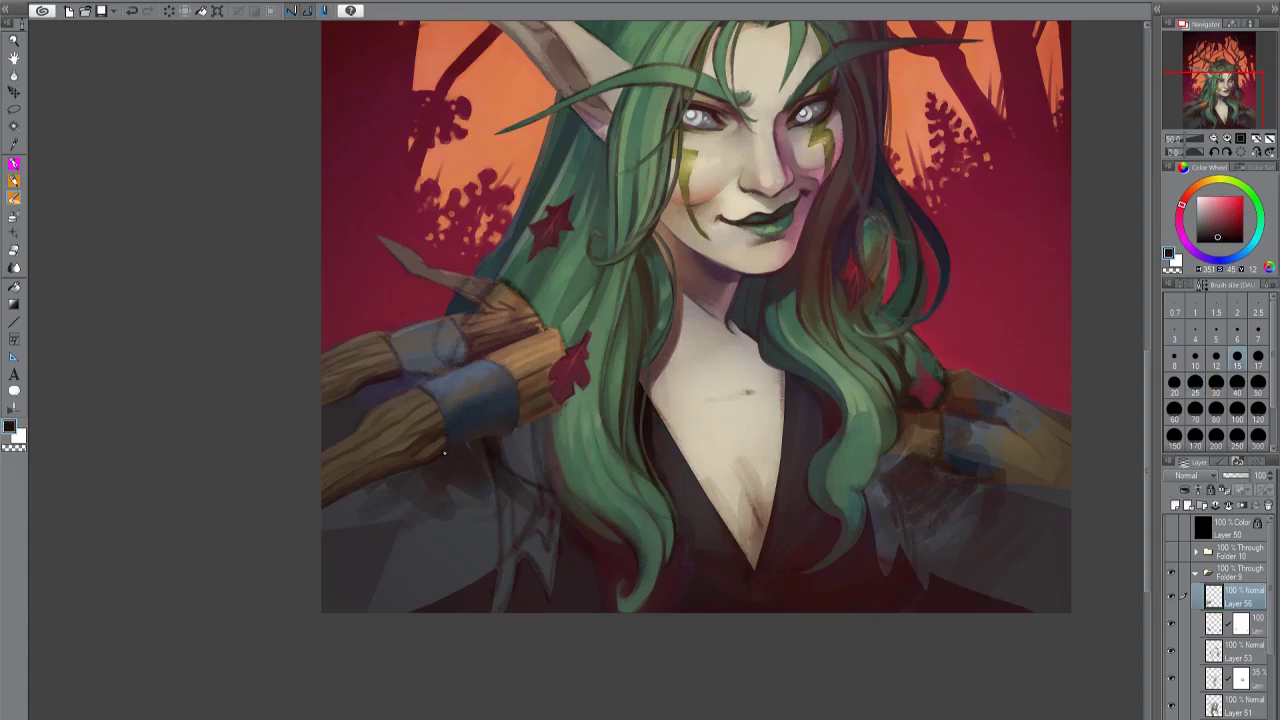
Refine the front band's edges and the hair around the branch ends at brush size 15, checking the canvas mirrored.
key("h")
left_click(509, 433, "alt")
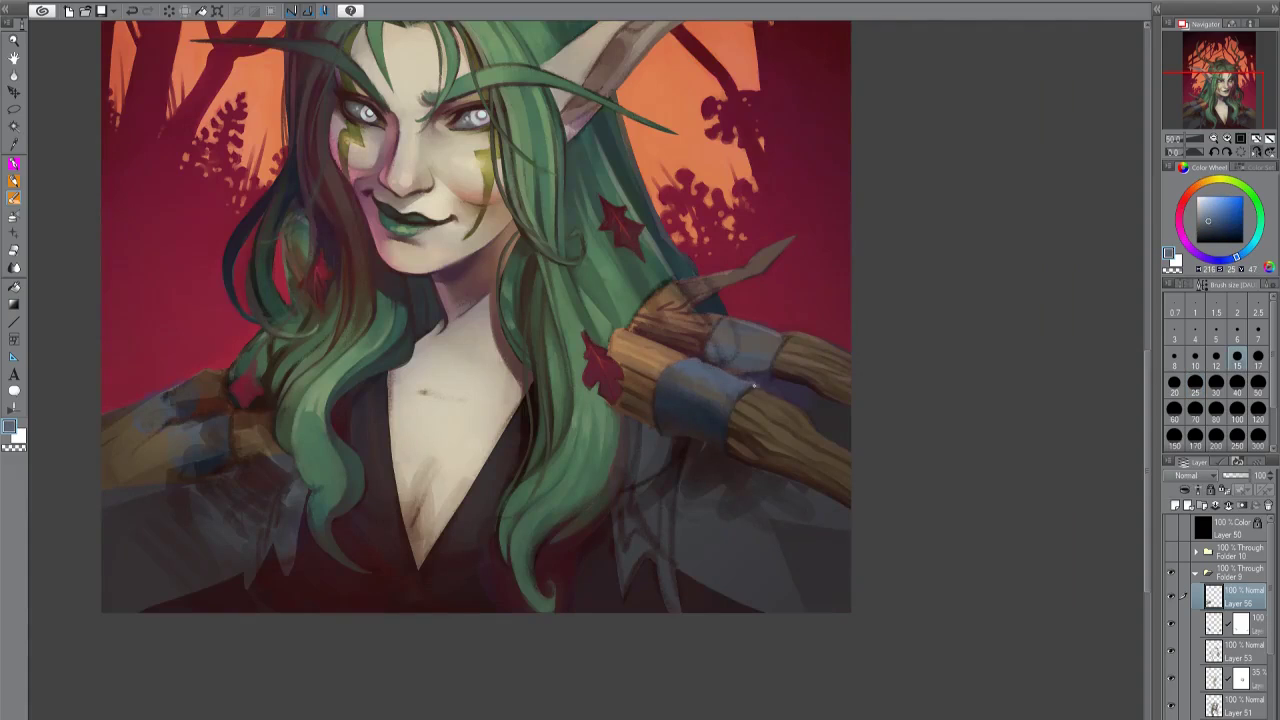
key("h")
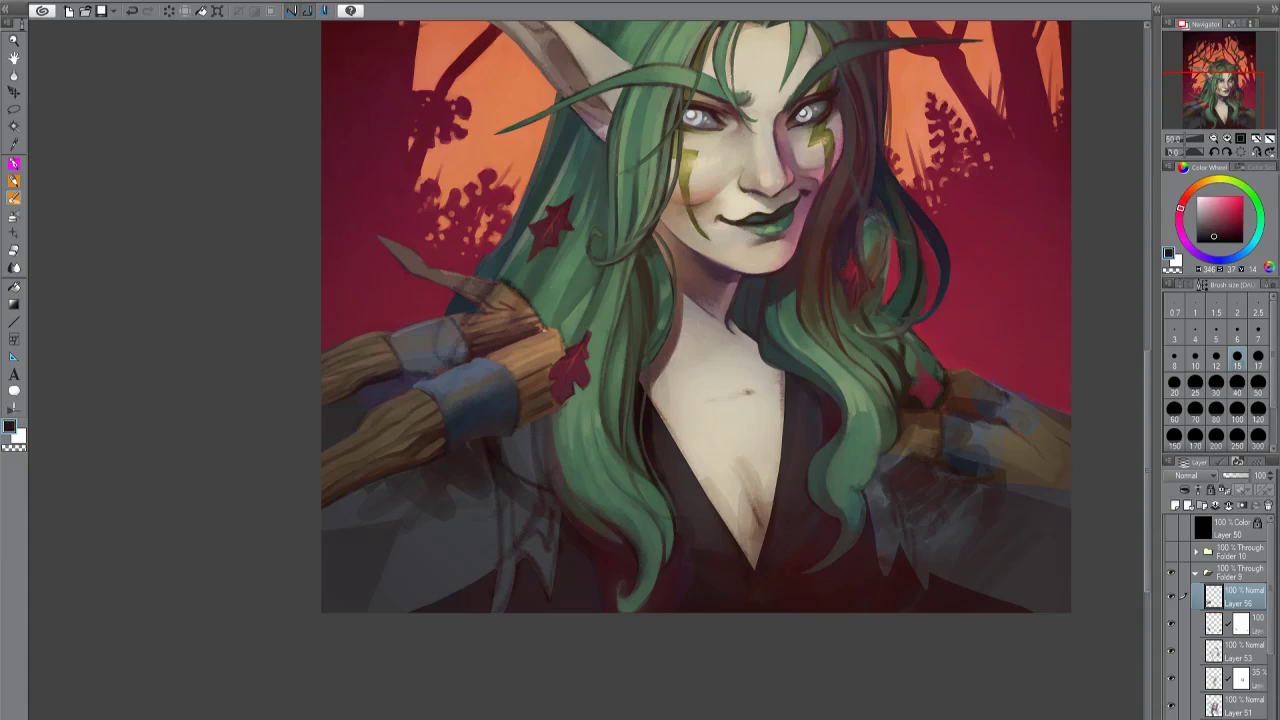
left_click(542, 324, "alt")
key("h")
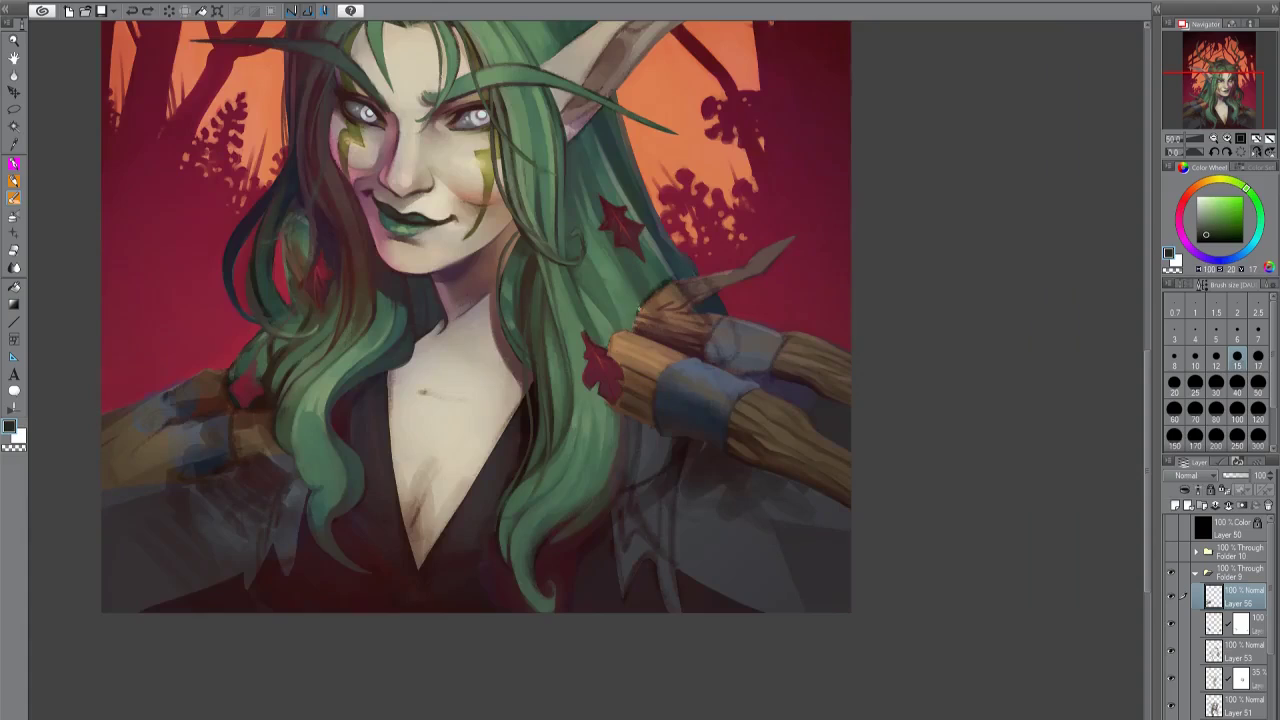
left_click(614, 340, "alt")
key("h")
left_click(555, 409, "alt")
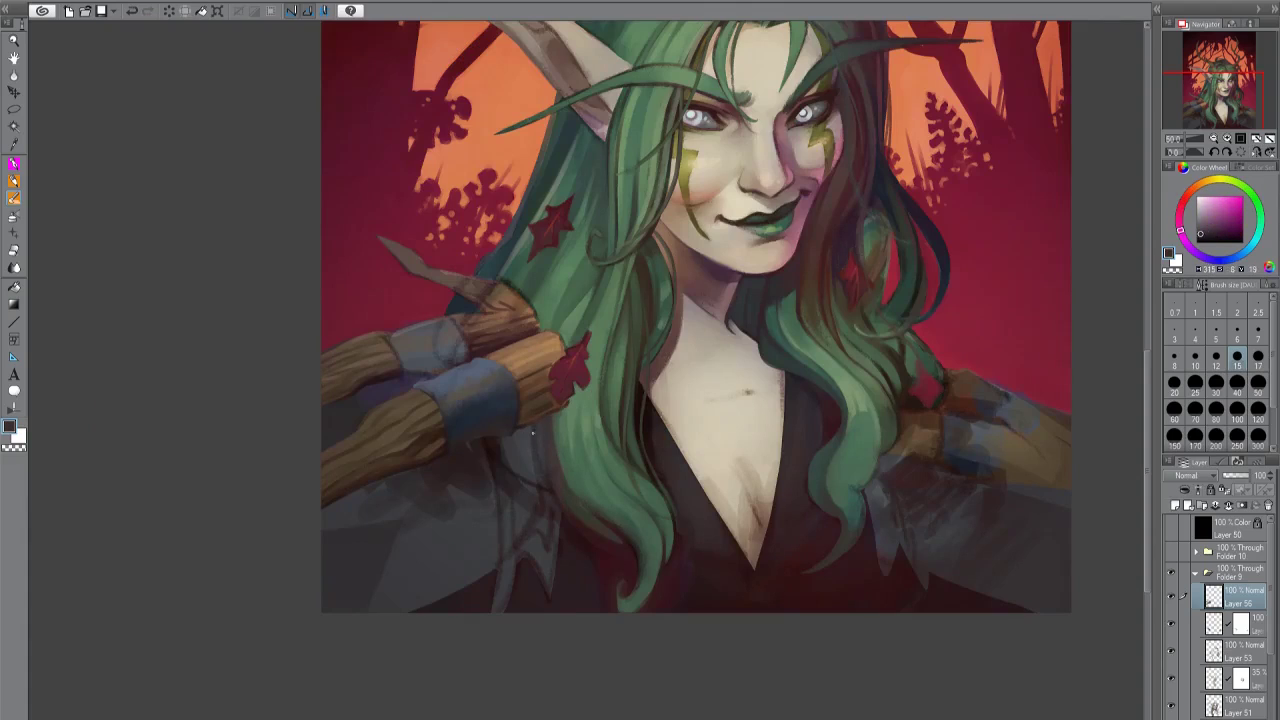
Define the pointed cloak ornament below the branches with sampled near-black and grey tones at brush size 25.
left_click(571, 503, "alt")
left_click(571, 503, "alt")
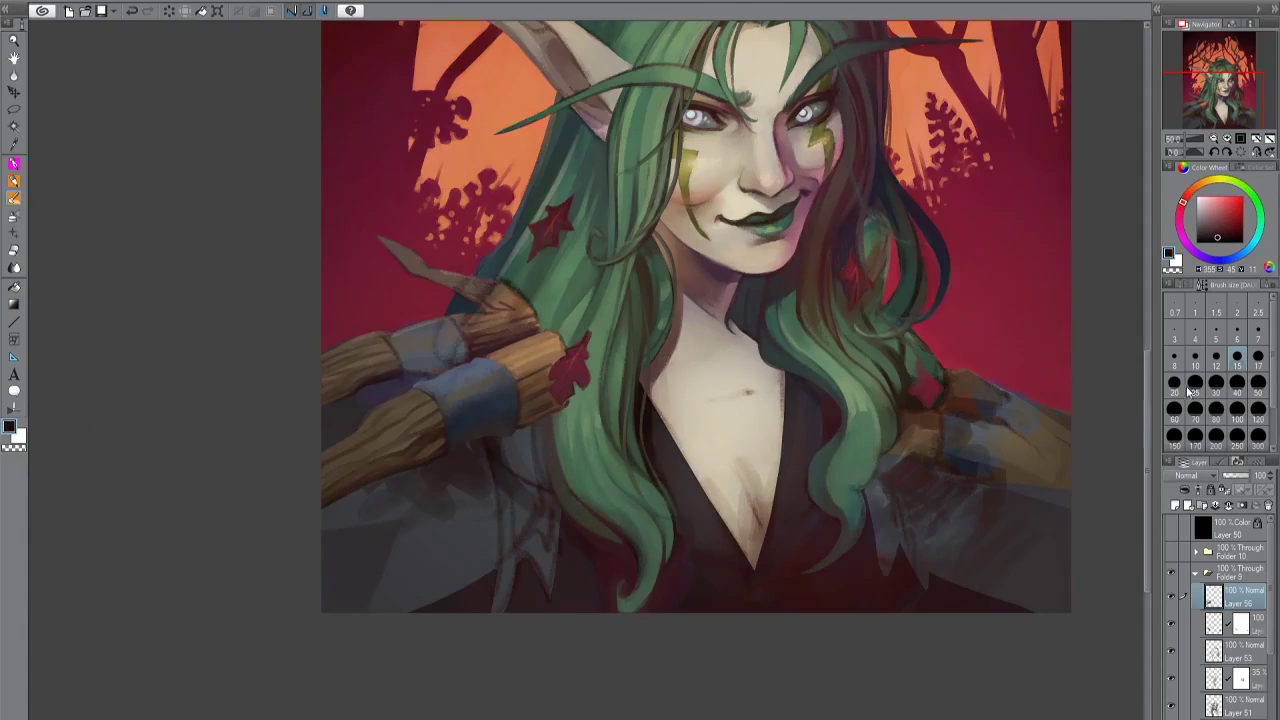
mouse_move(496, 472)
left_mouse_down()
mouse_move(497, 612)
mouse_move(530, 558)
left_mouse_up()
left_click(510, 520, "alt")
left_click(505, 500, "alt")
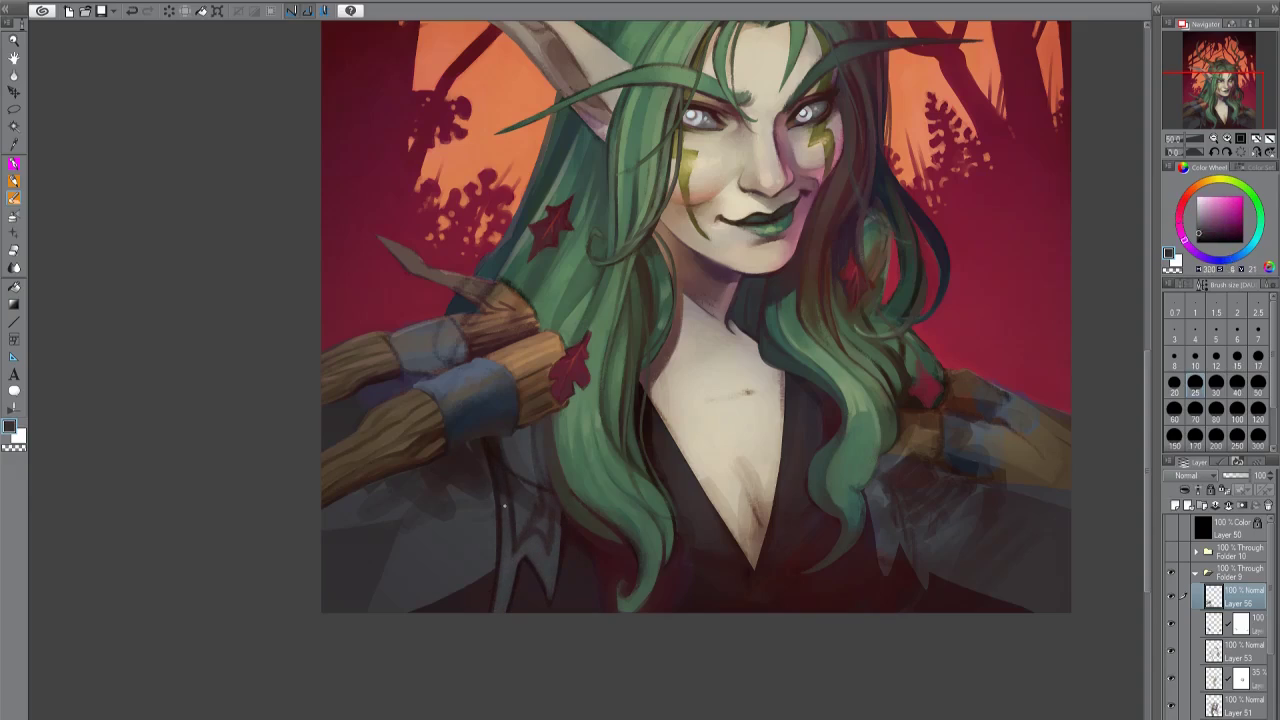
left_click(547, 508, "alt")
left_click(547, 518, "alt")
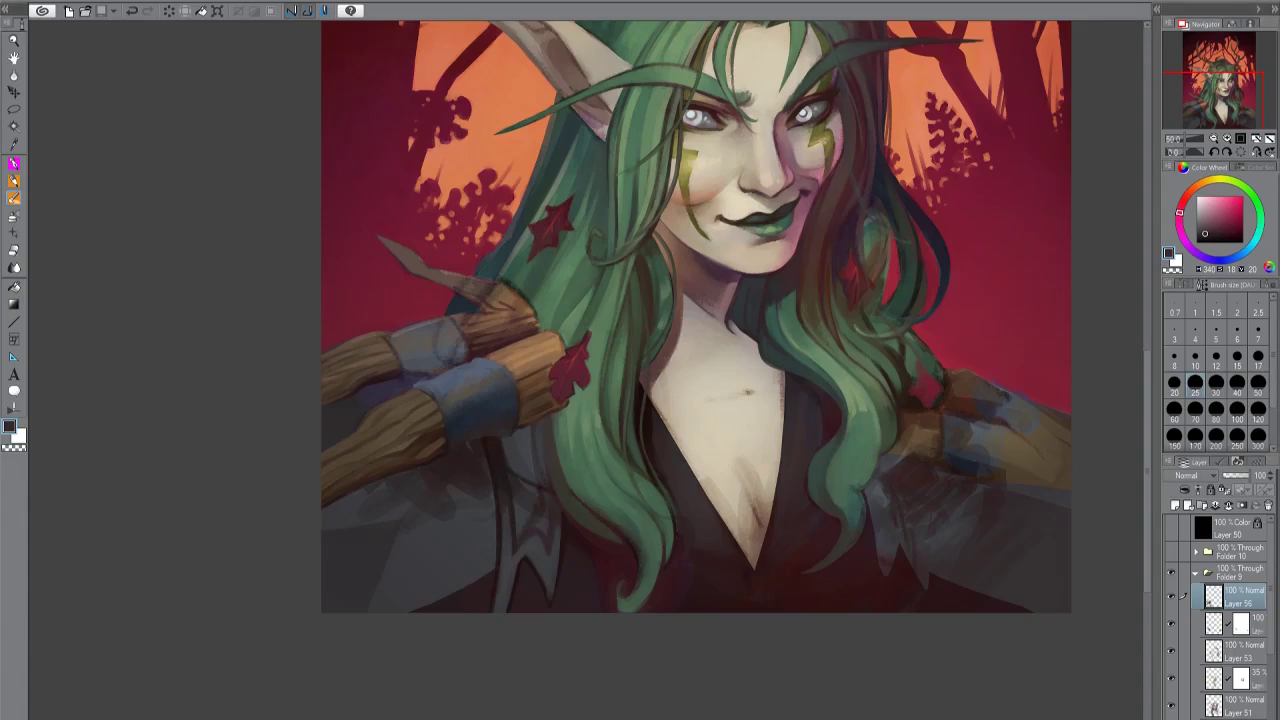
Clean up the robe's neckline and chest shading with sampled dark red and skin tones.
scroll(434, 663, "up", 2)
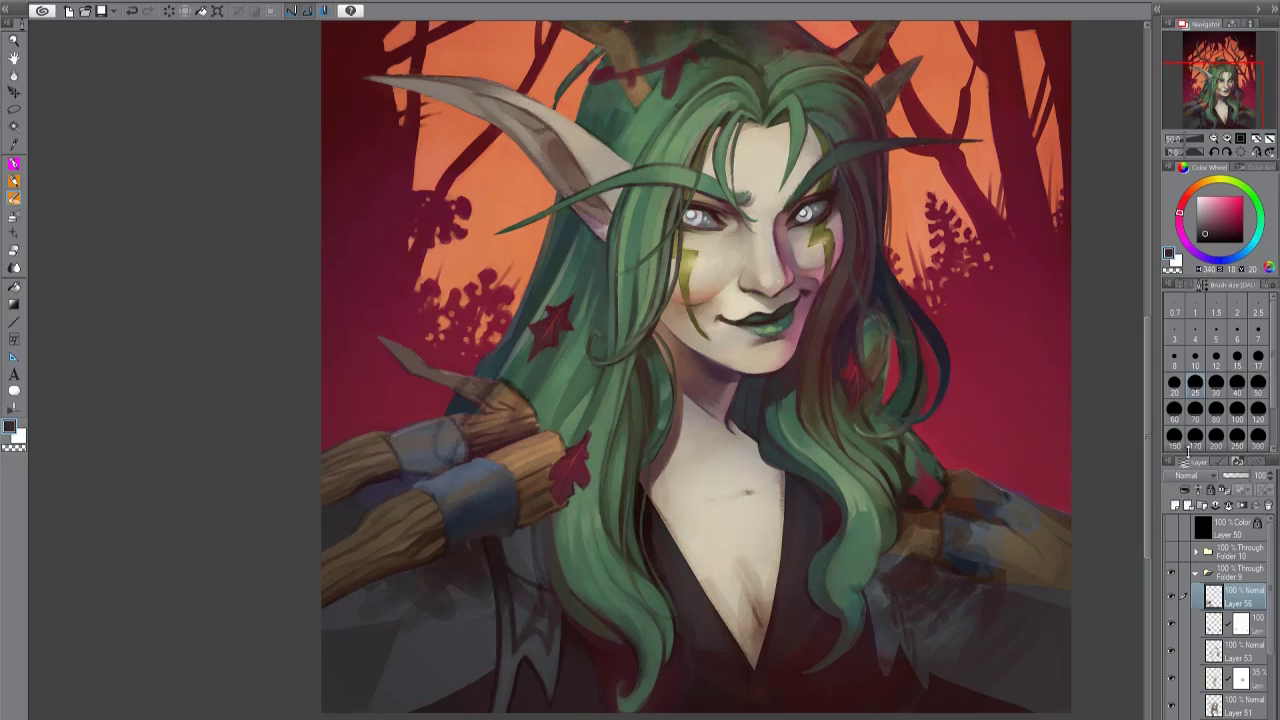
scroll(696, 367, "up", 1)
left_click(738, 683, "alt")
left_click(658, 704, "alt")
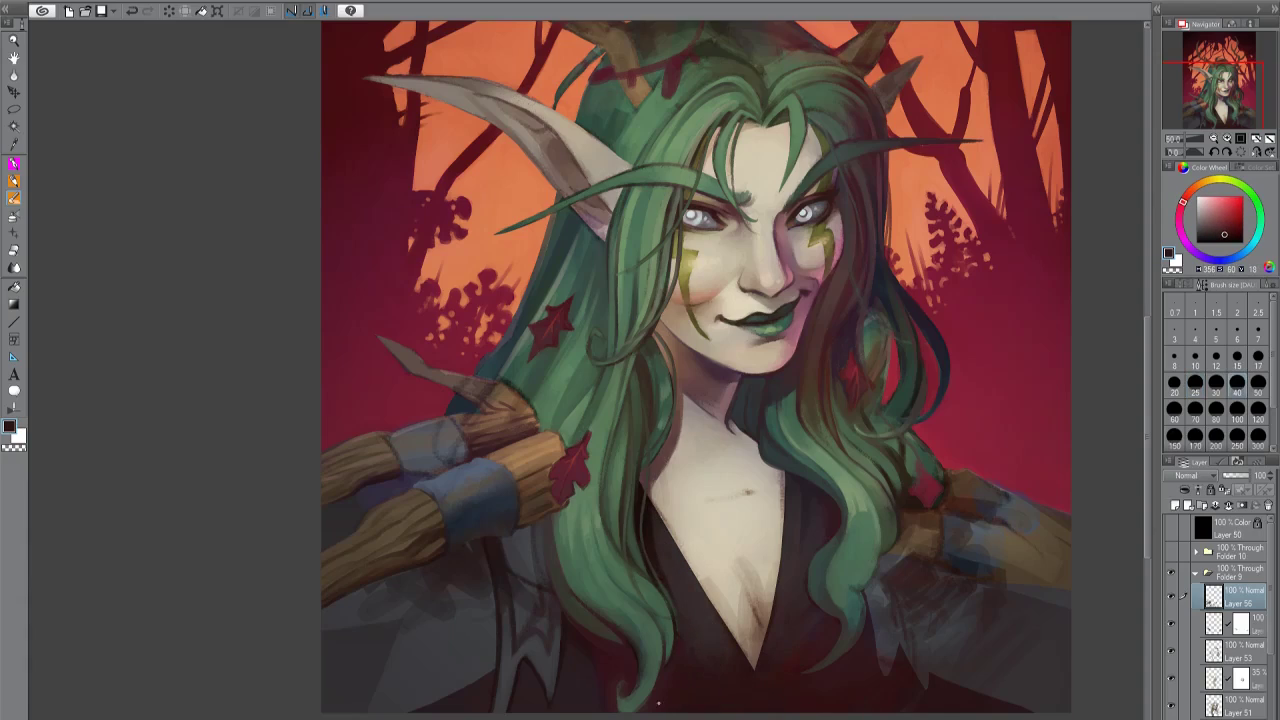
key("bracketright")
left_click(662, 557, "alt")
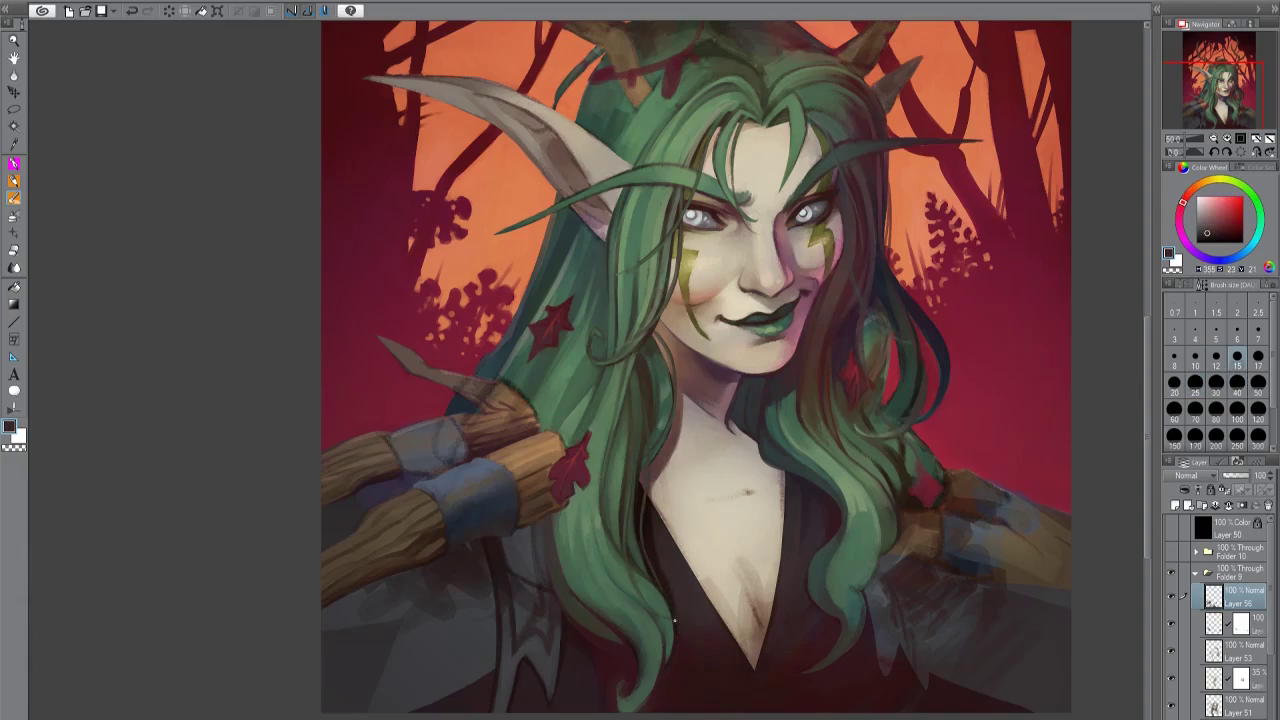
left_click(765, 570, "alt")
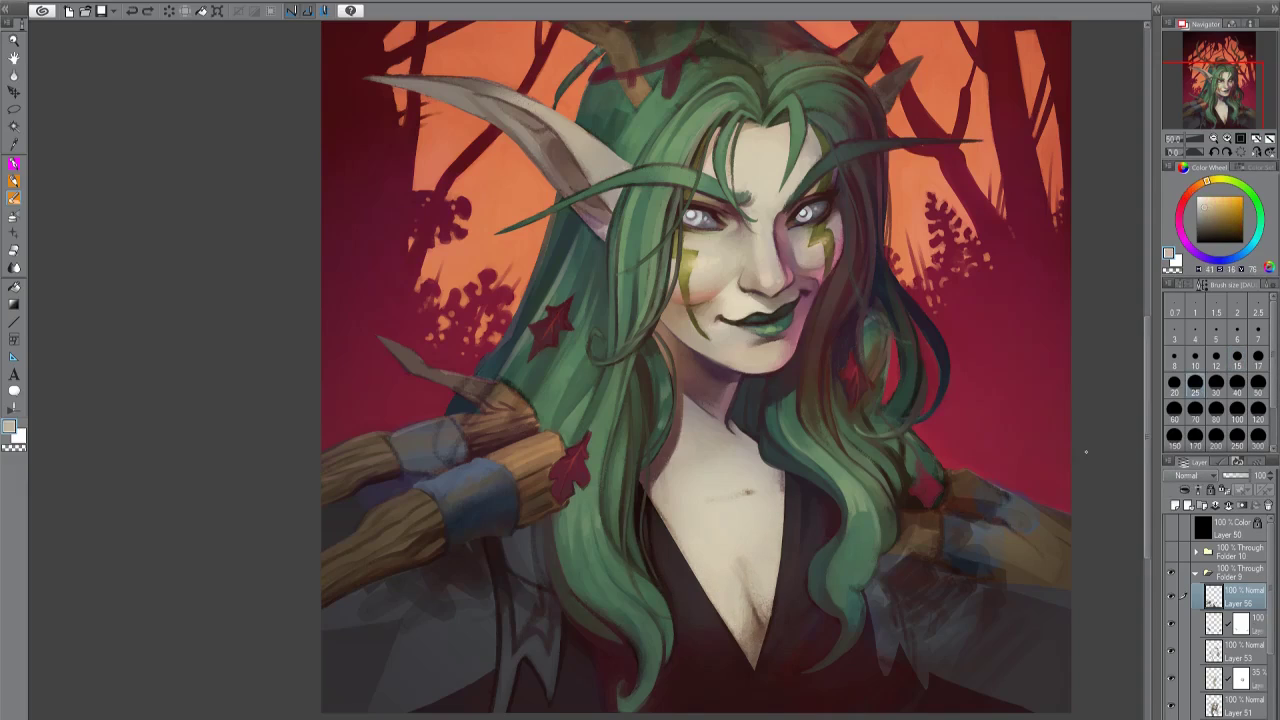
Smooth the neck and chest with sampled skin tones at brush size 30, checking the canvas mirrored.
key("ctrl+minus")
left_click(630, 580, "alt")
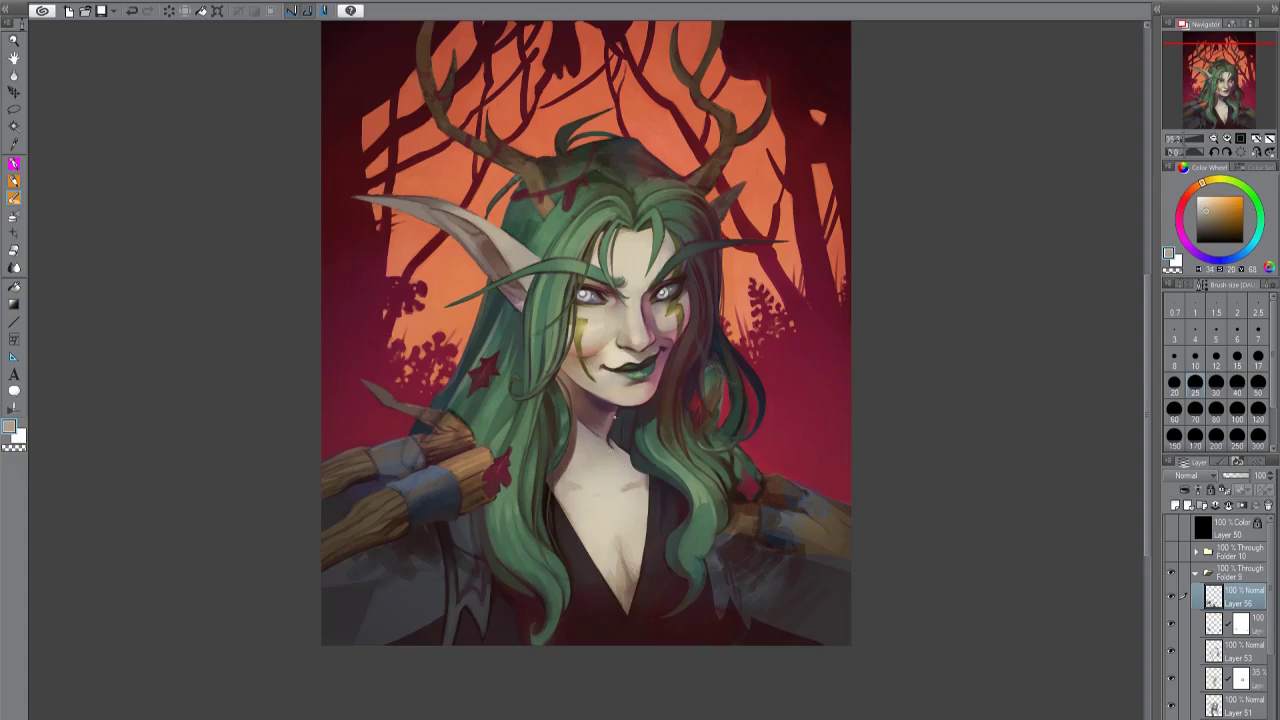
left_click(575, 487, "alt")
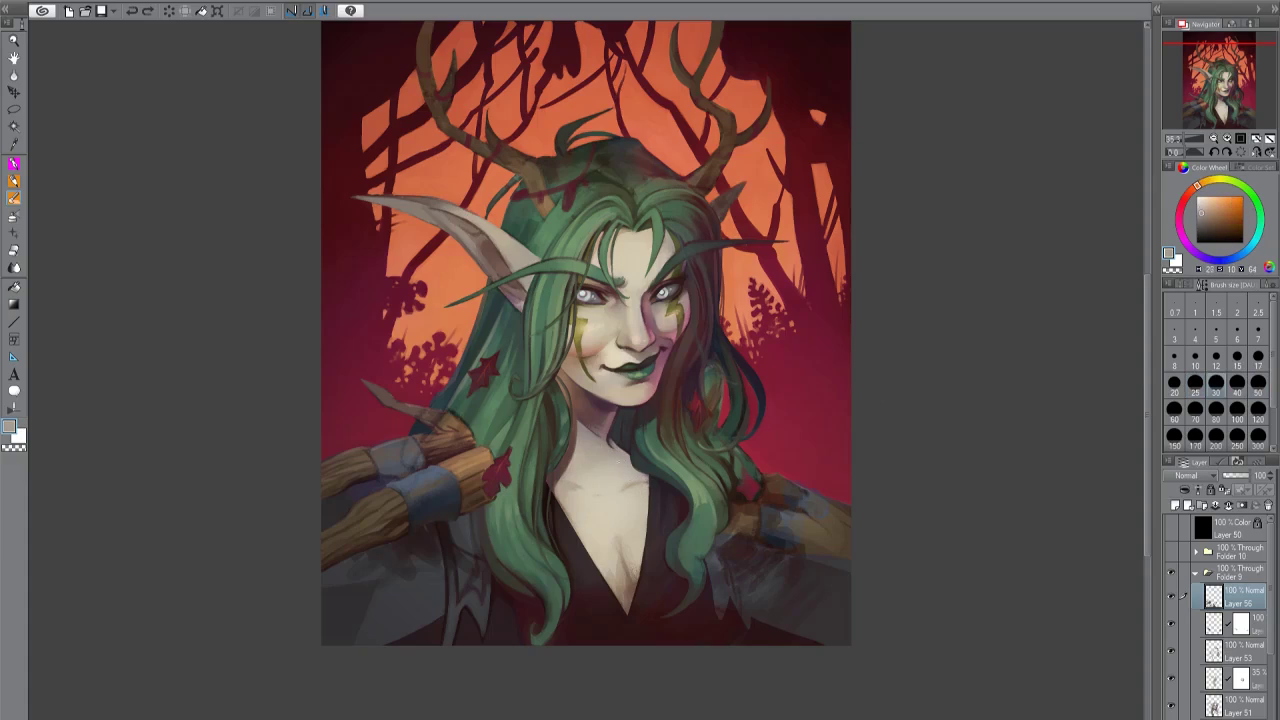
left_click(612, 444, "alt")
left_click(620, 330, "alt")
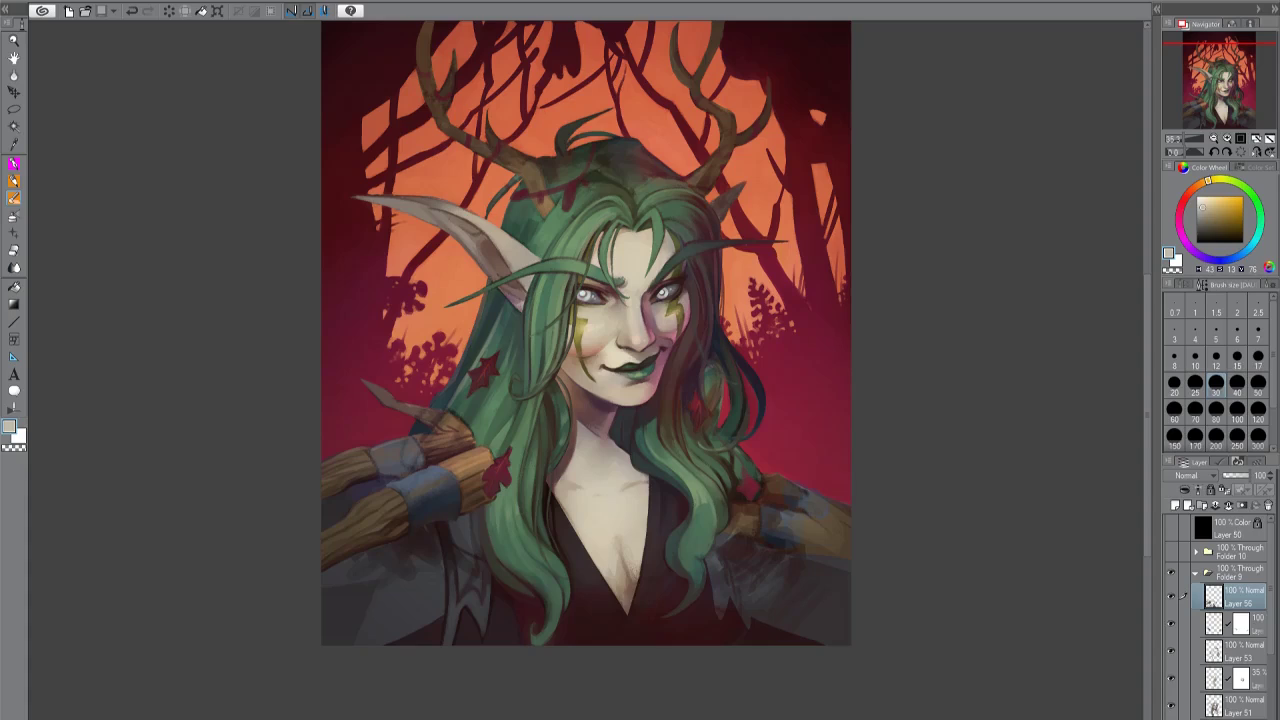
key("h")
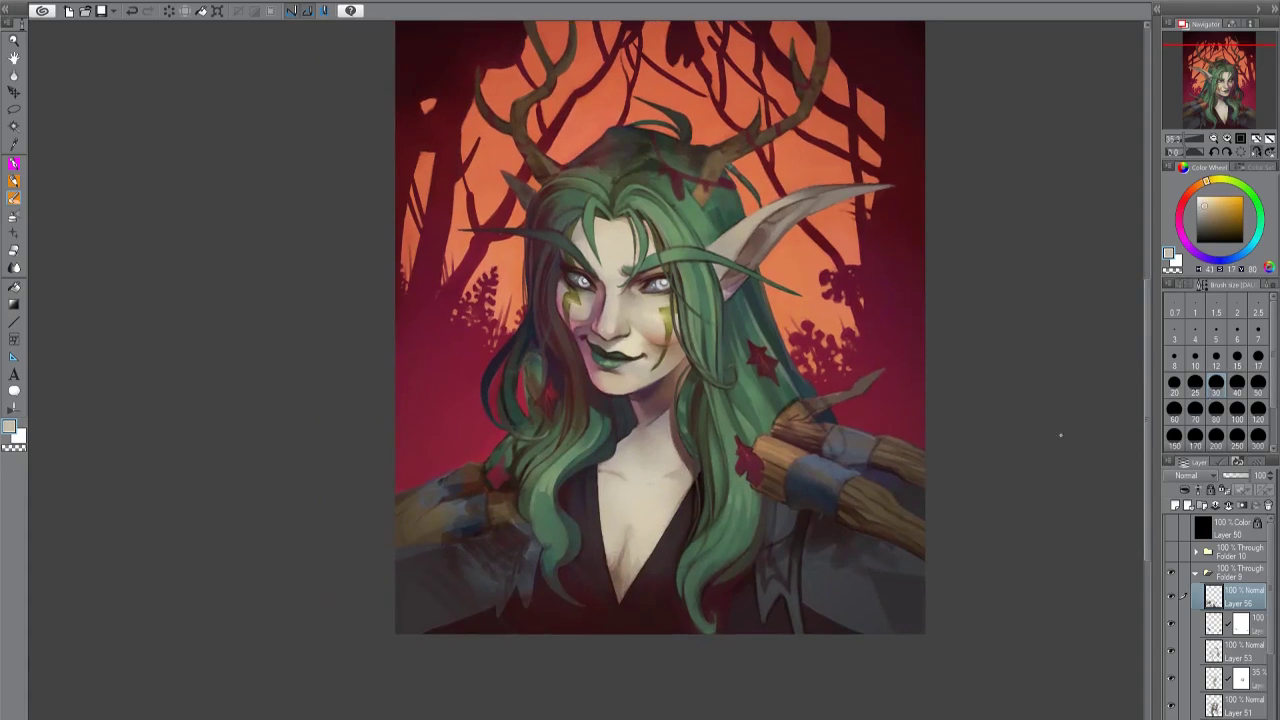
left_click(622, 568, "alt")
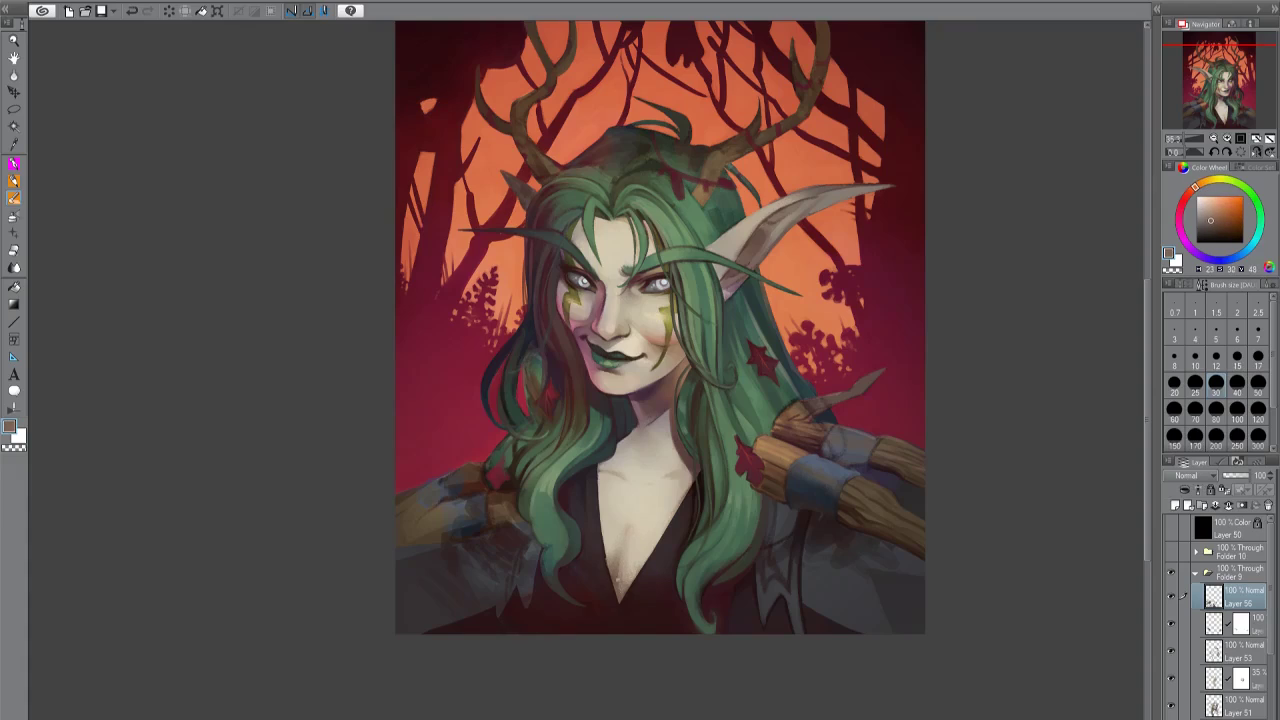
Define the cleavage crease above the neckline's point with sampled reddish-brown tones at brush size 15.
key("h")
key("bracketleft")
key("bracketleft")
key("bracketleft")
left_click(550, 575, "alt")
left_click_drag(550, 565, 545, 540)
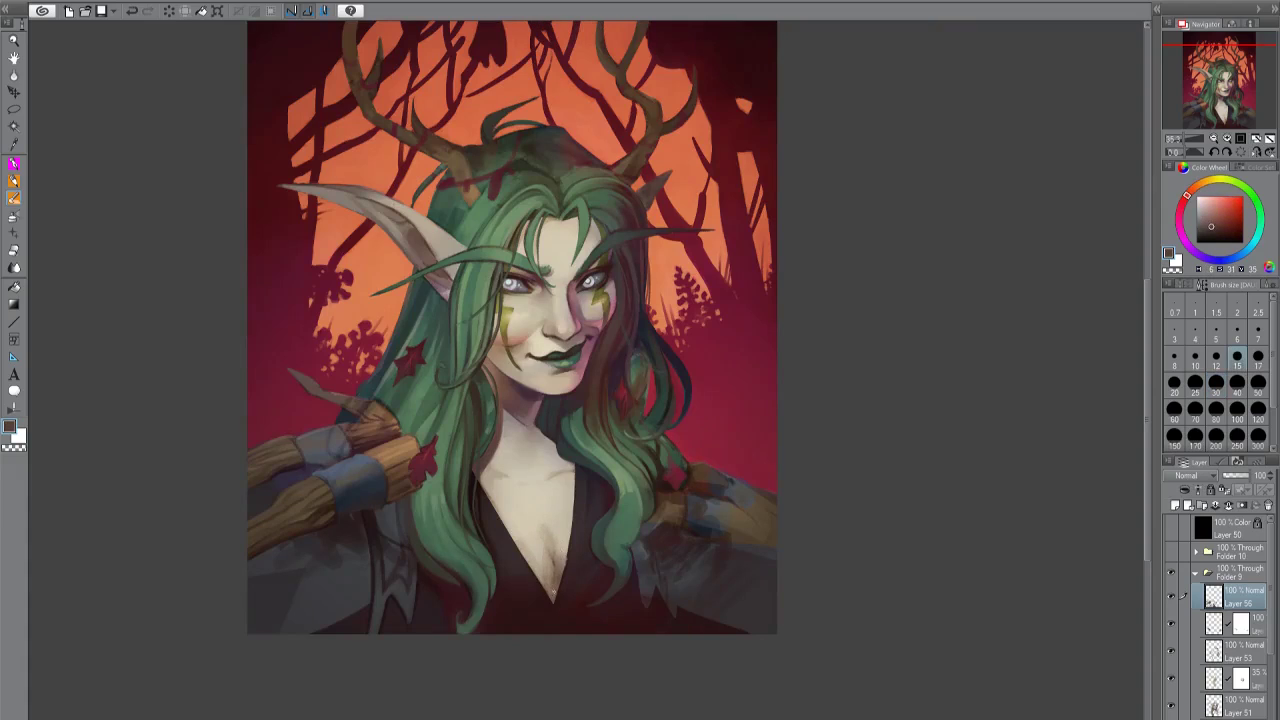
left_click_drag(520, 585, 548, 545)
left_click_drag(556, 575, 562, 540)
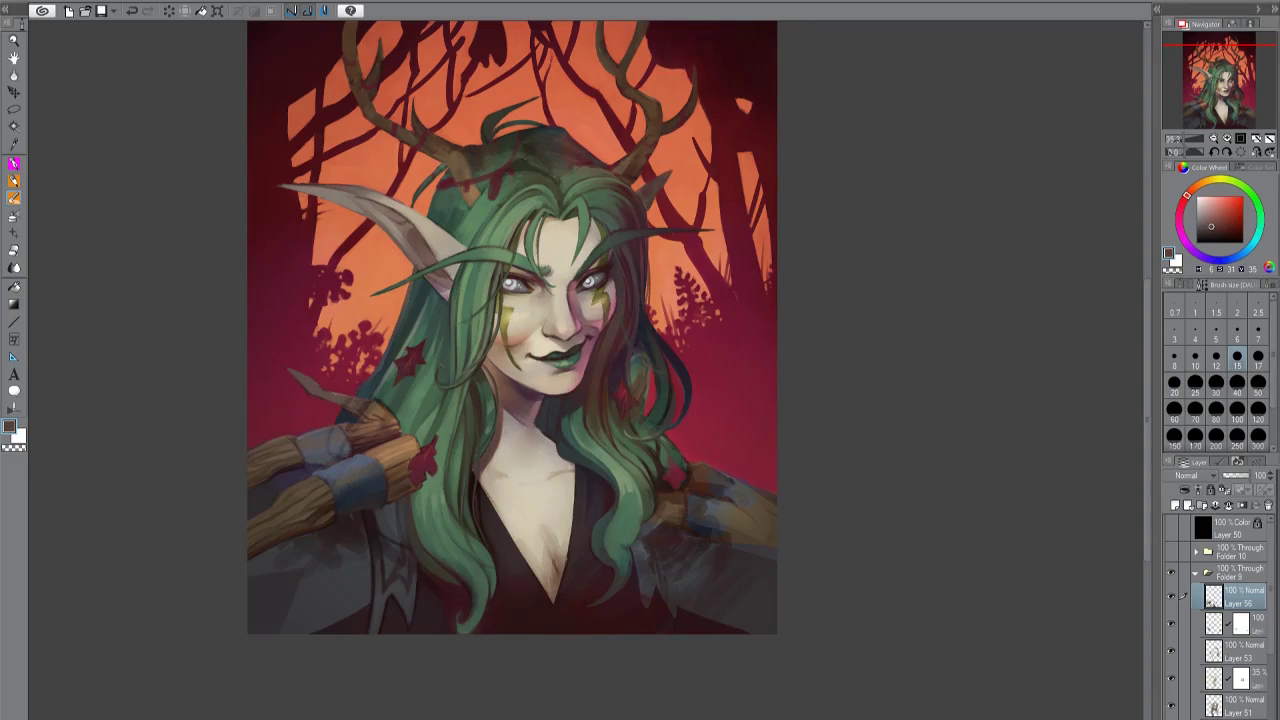
Repaint the chest on a new layer with sampled pale skin tones, brushing over the neckline's edges.
key("h")
scroll(991, 351, "down", 1)
key("ctrl+shift+n")
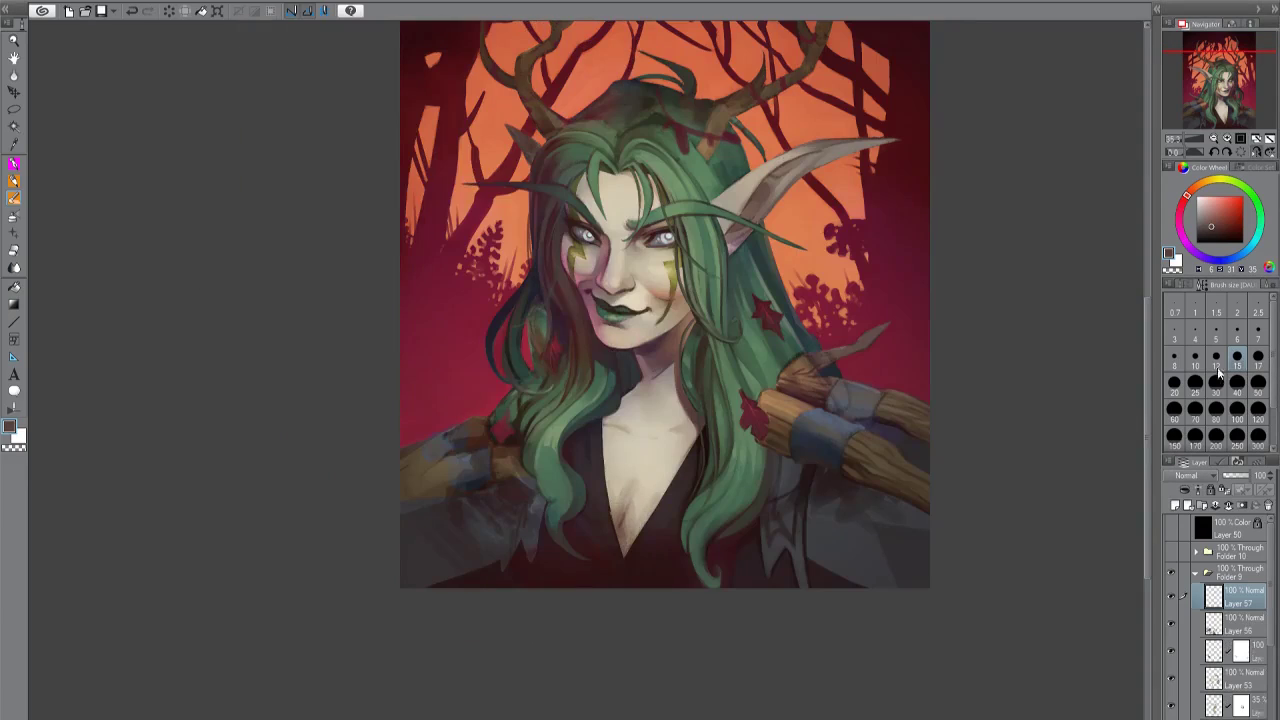
key("bracketright")
key("bracketright")
left_click(628, 520, "alt")
mouse_move(626, 524)
left_mouse_down()
mouse_move(644, 500)
mouse_move(620, 470)
mouse_move(628, 540)
mouse_move(650, 468)
mouse_move(640, 540)
left_mouse_up()
left_click(640, 455, "alt")
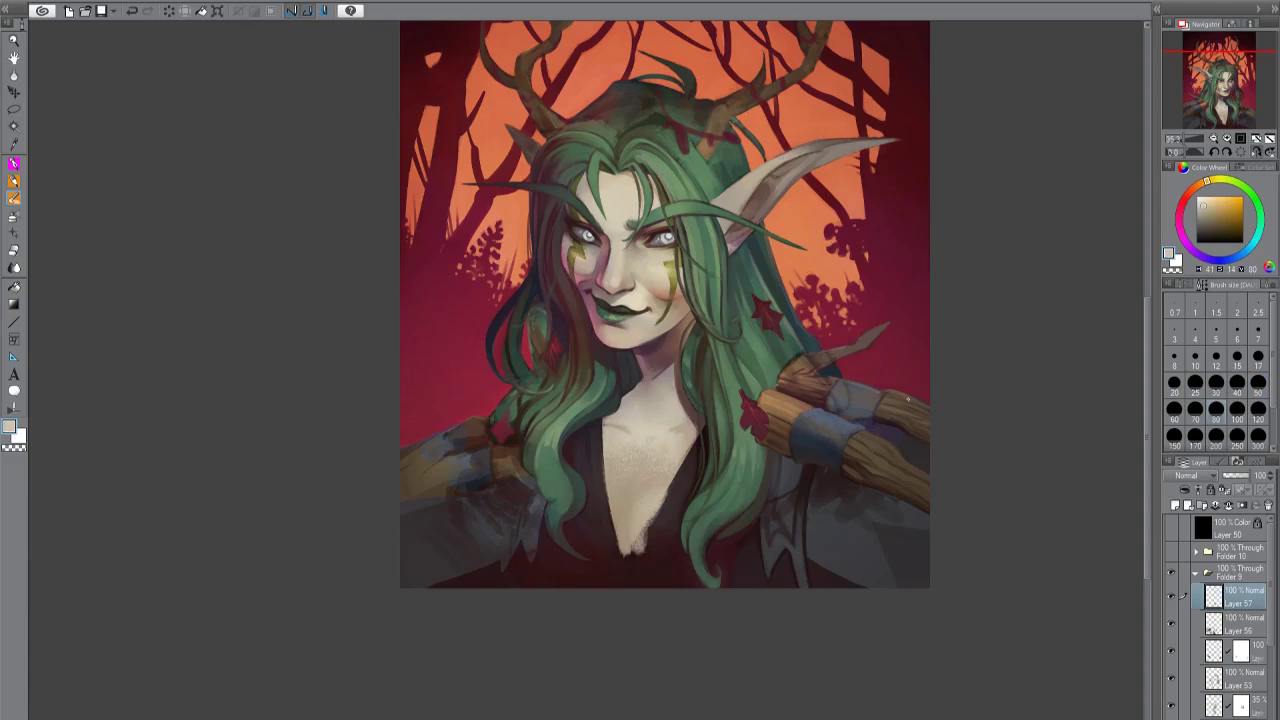
mouse_move(662, 490)
left_mouse_down()
mouse_move(645, 532)
mouse_move(674, 485)
left_mouse_up()
left_click_drag(618, 455, 610, 540)
Shade the cleavage and the lower chest with sampled brown tones, working down to brush size 15.
key("bracketleft")
key("bracketleft")
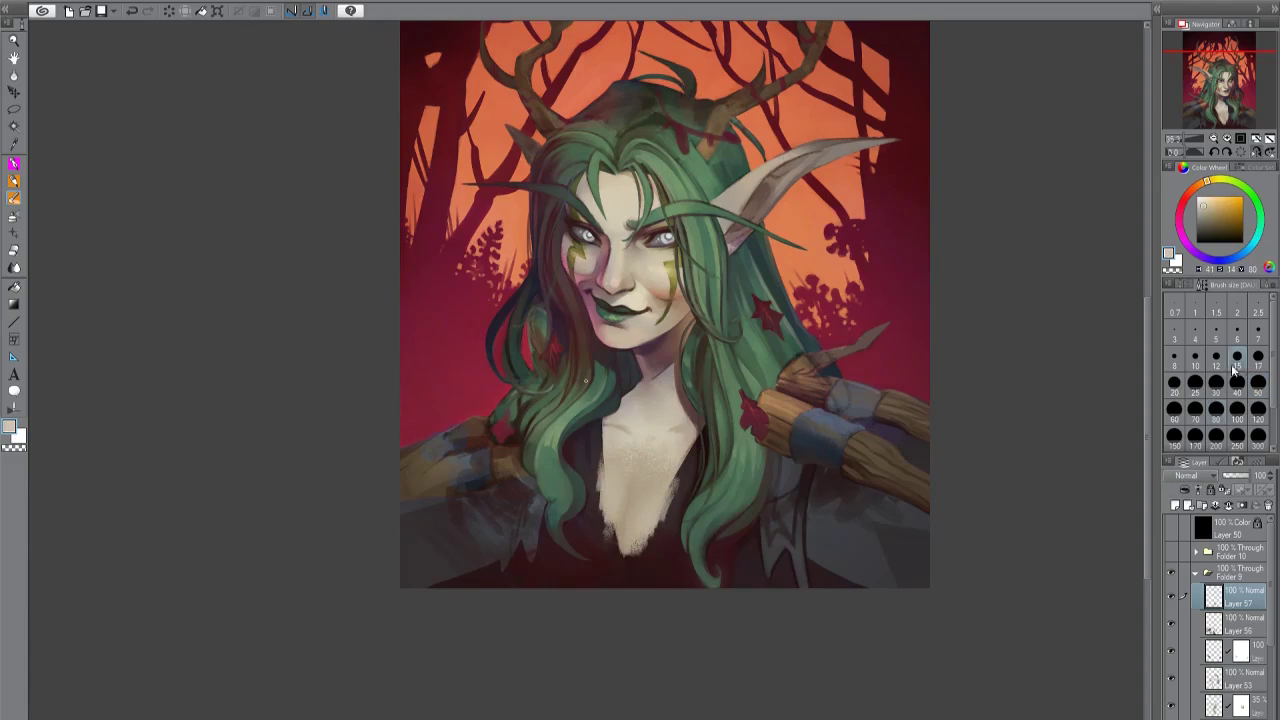
left_click(610, 550, "alt")
left_click_drag(636, 472, 624, 566)
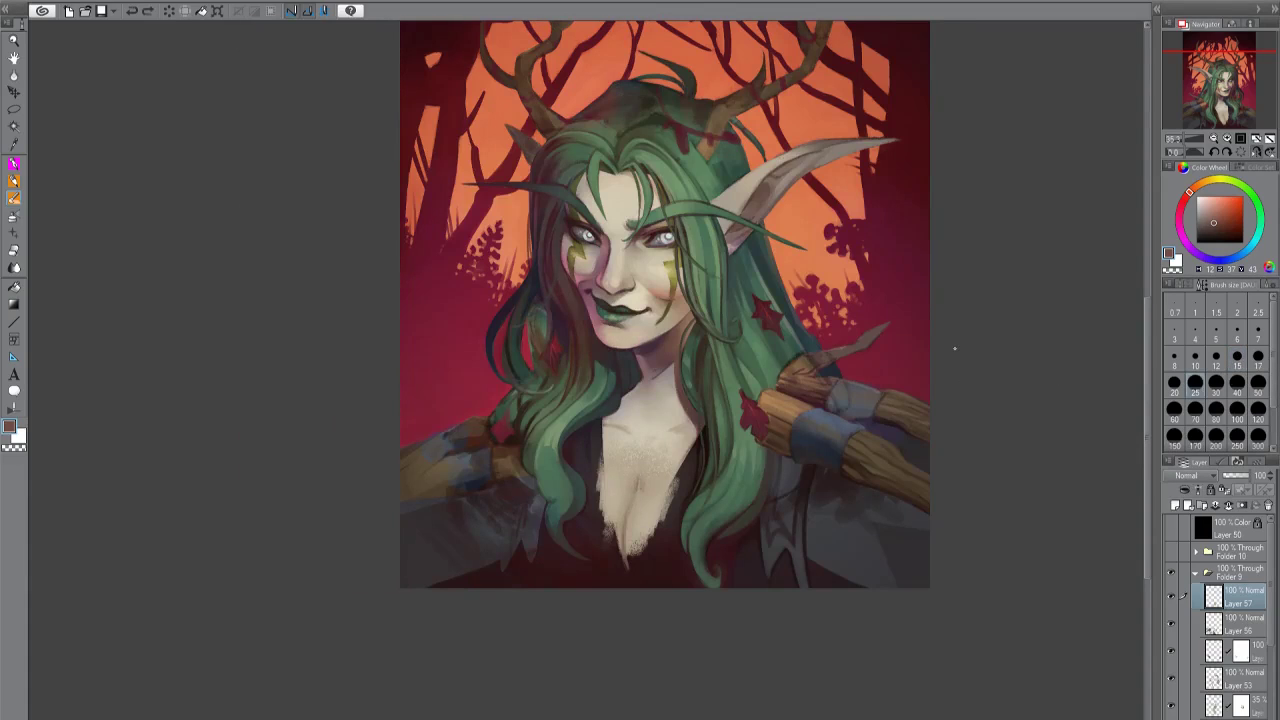
left_click(636, 484, "alt")
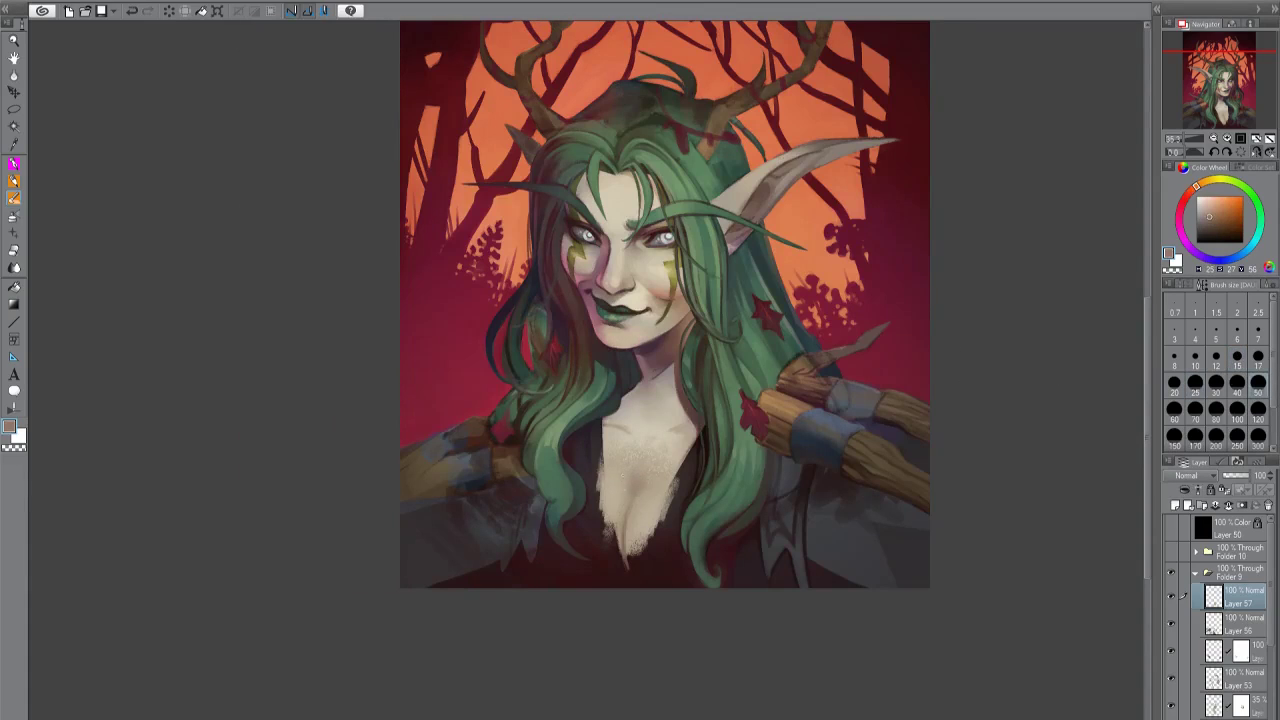
left_click(1237, 356)
left_click(622, 540, "alt")
left_click_drag(624, 538, 618, 552)
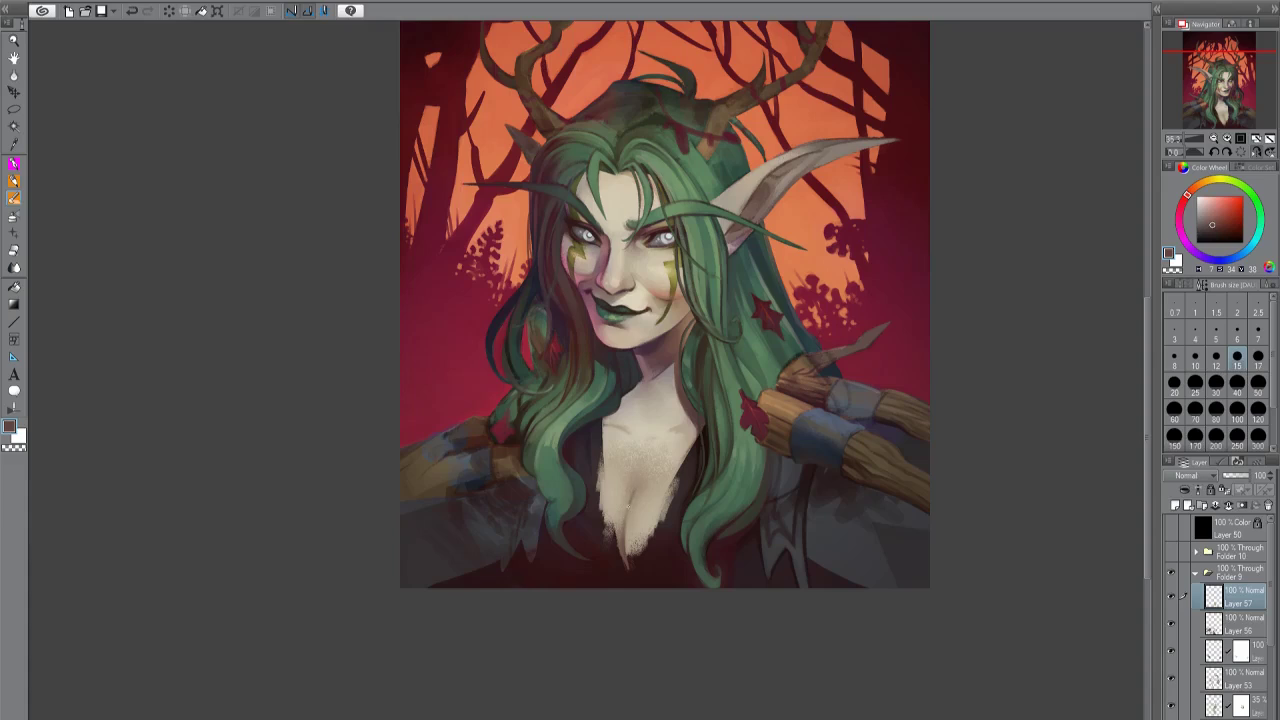
Trim the overlapping skin paint to a clean V-shaped neckline using a layer mask.
key("h")
left_click(551, 554, "alt")
key("h")
left_click_drag(612, 490, 636, 550)
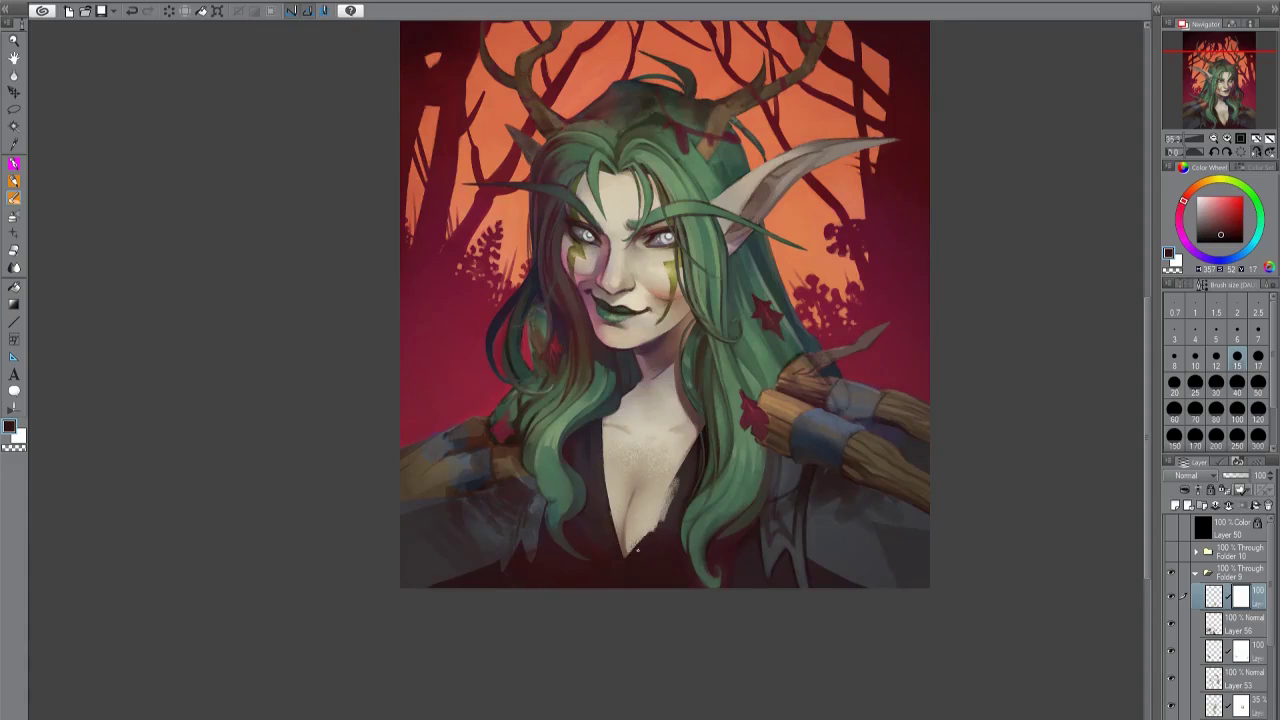
Add a clipped layer and blend sampled light skin tones over the upper chest at brush size 80.
key("h")
key("ctrl+shift+n")
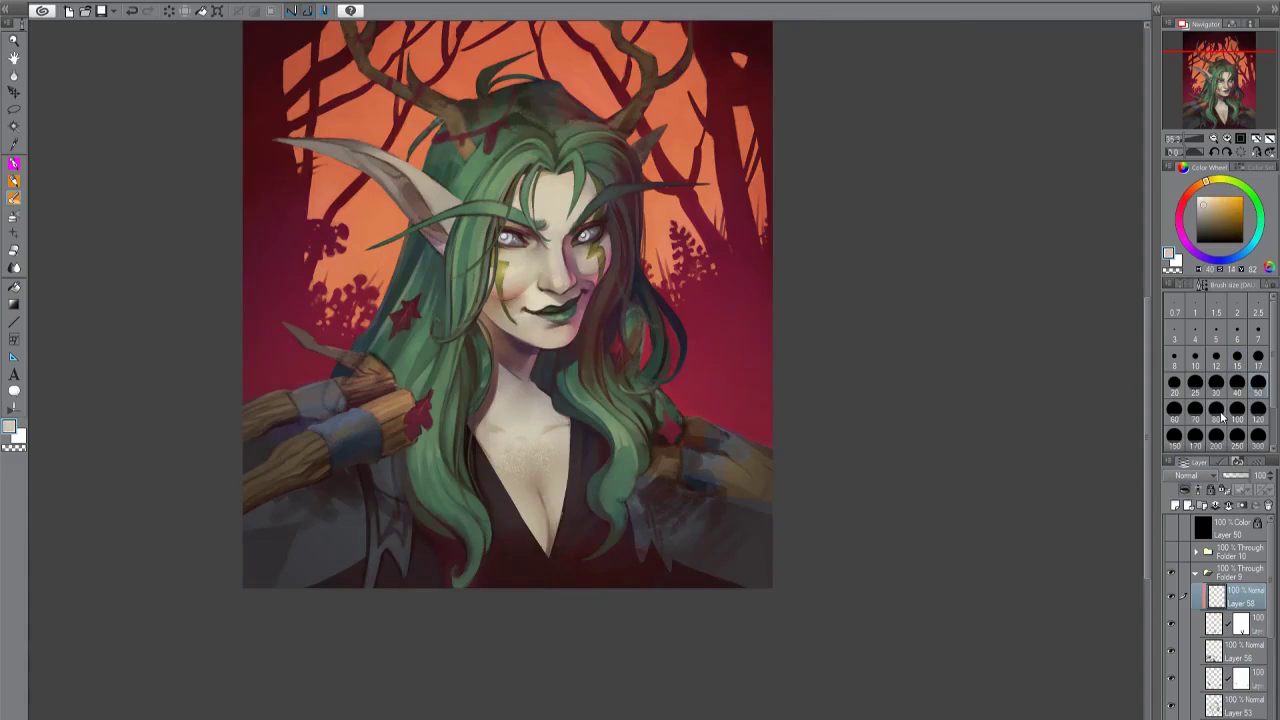
left_click(1221, 418)
mouse_move(500, 450)
left_mouse_down()
mouse_move(540, 475)
mouse_move(530, 485)
left_mouse_up()
left_click(558, 452, "alt")
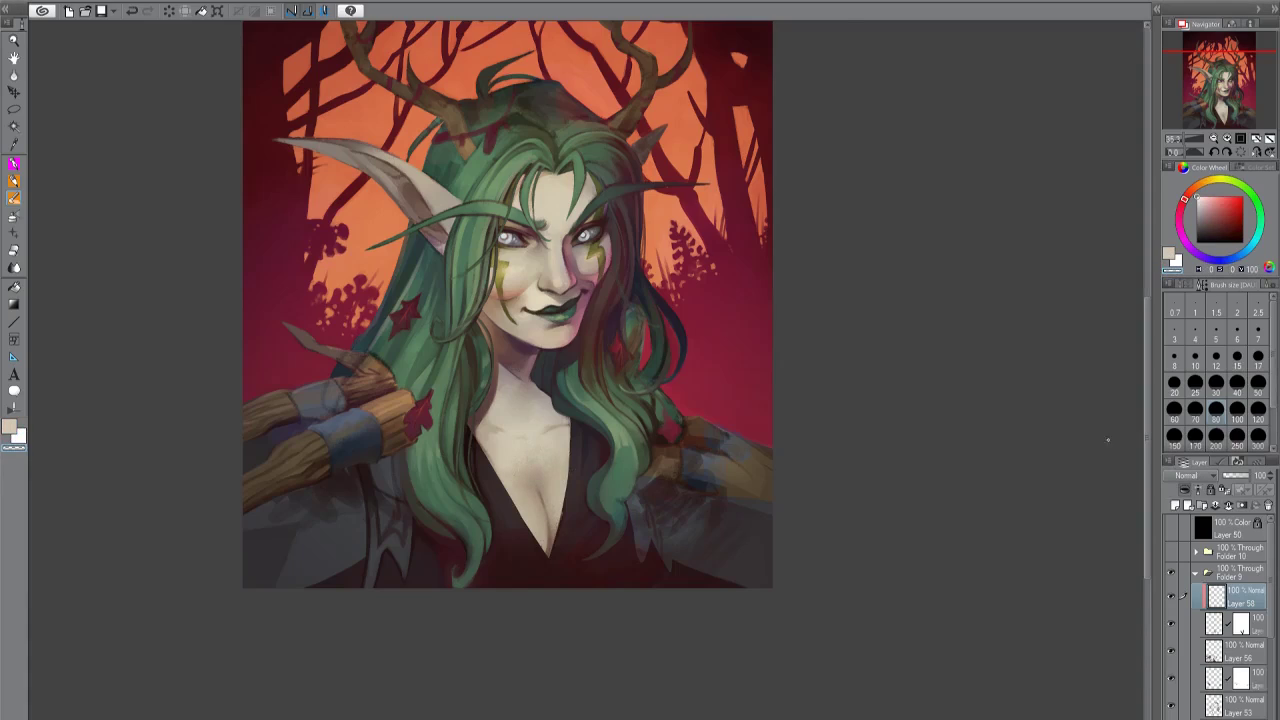
key("h")
left_click(552, 462, "alt")
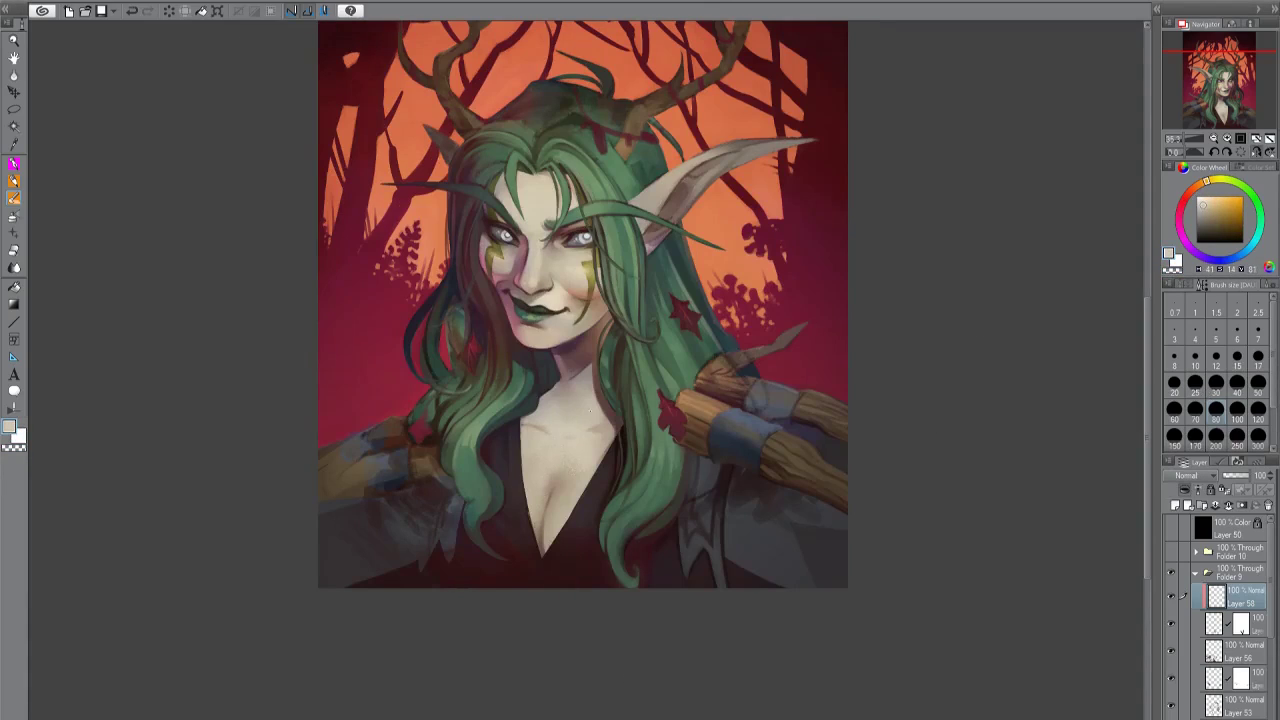
Soften the chest shading and refine the cleavage line with sampled skin and brown tones, reducing the brush to size 15.
key("h")
left_click(556, 484, "alt")
key("h")
key("h")
left_click(570, 490, "alt")
key("h")
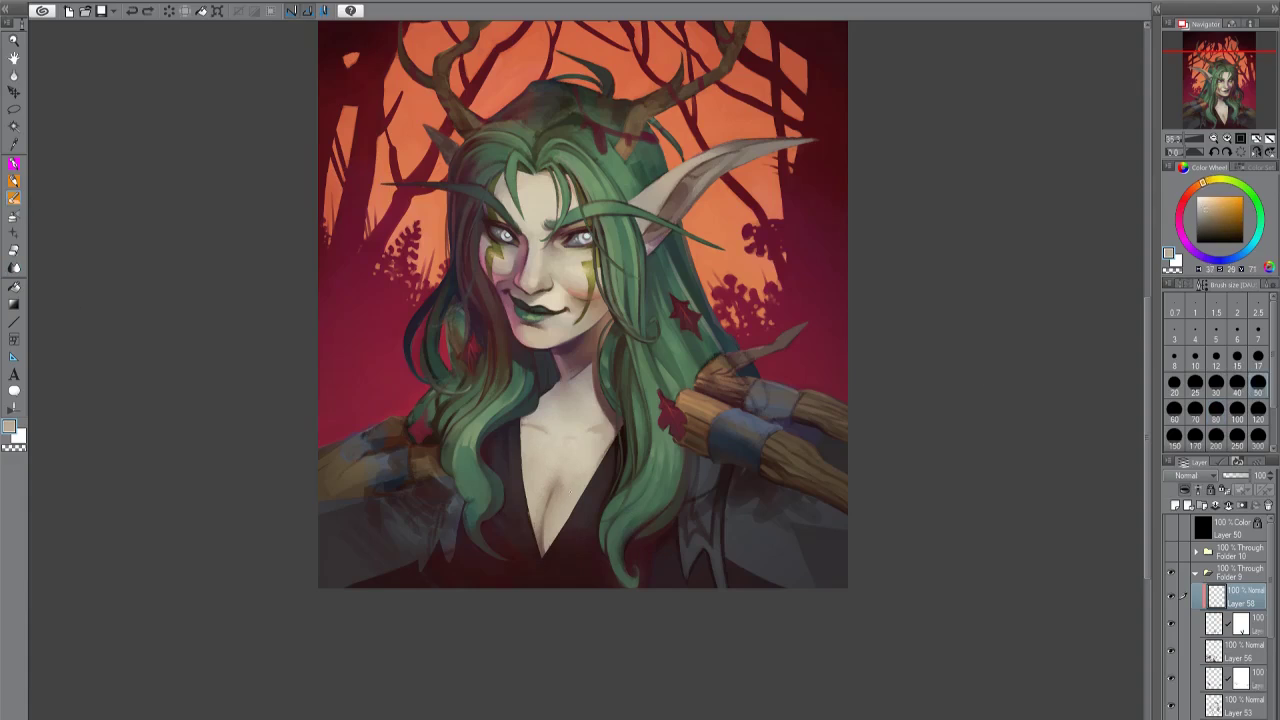
key("h")
left_click(560, 490, "alt")
key("h")
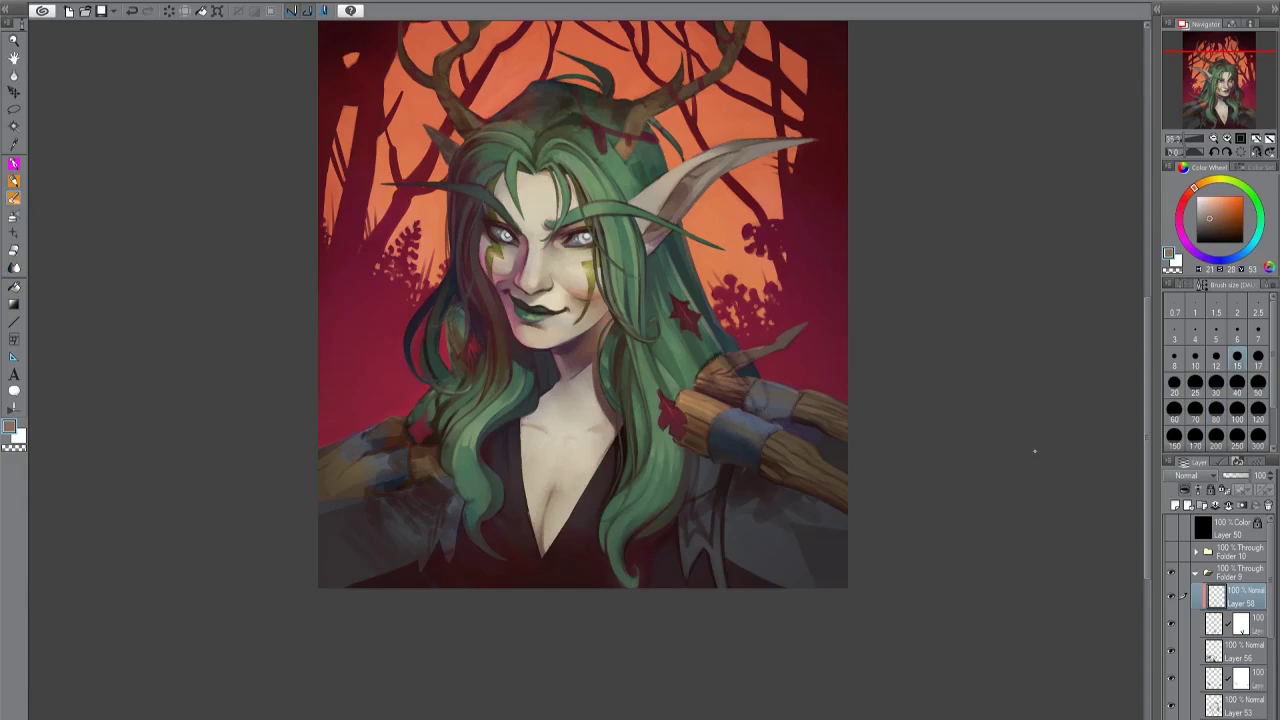
key("h")
left_click(612, 498, "alt")
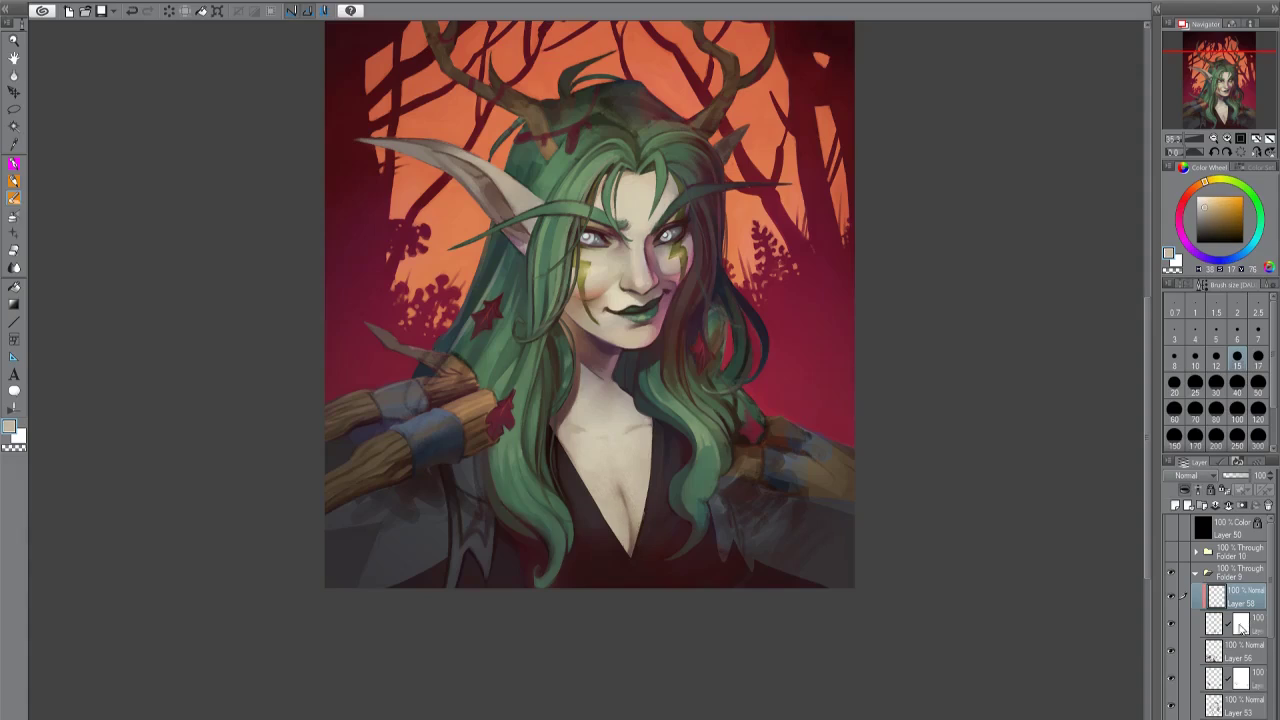
Clean up the neckline's lower point on a new layer with sampled near-black robe tones at brush sizes 50 and 15.
left_click(1176, 505)
left_click(1195, 382)
left_click(615, 556, "alt")
key("bracketright")
key("bracketright")
key("bracketright")
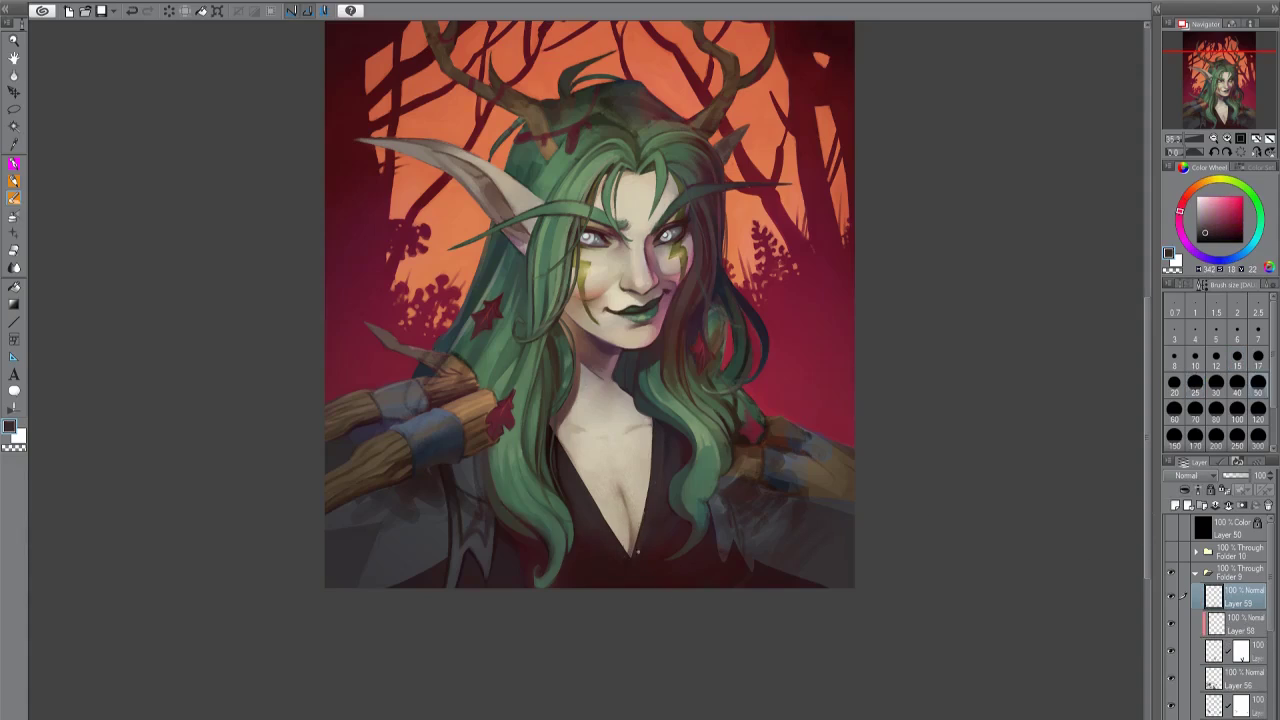
left_click(613, 558, "alt")
key("bracketleft")
key("bracketleft")
key("bracketleft")
key("bracketleft")
key("bracketleft")
key("bracketleft")
left_click(626, 547, "alt")
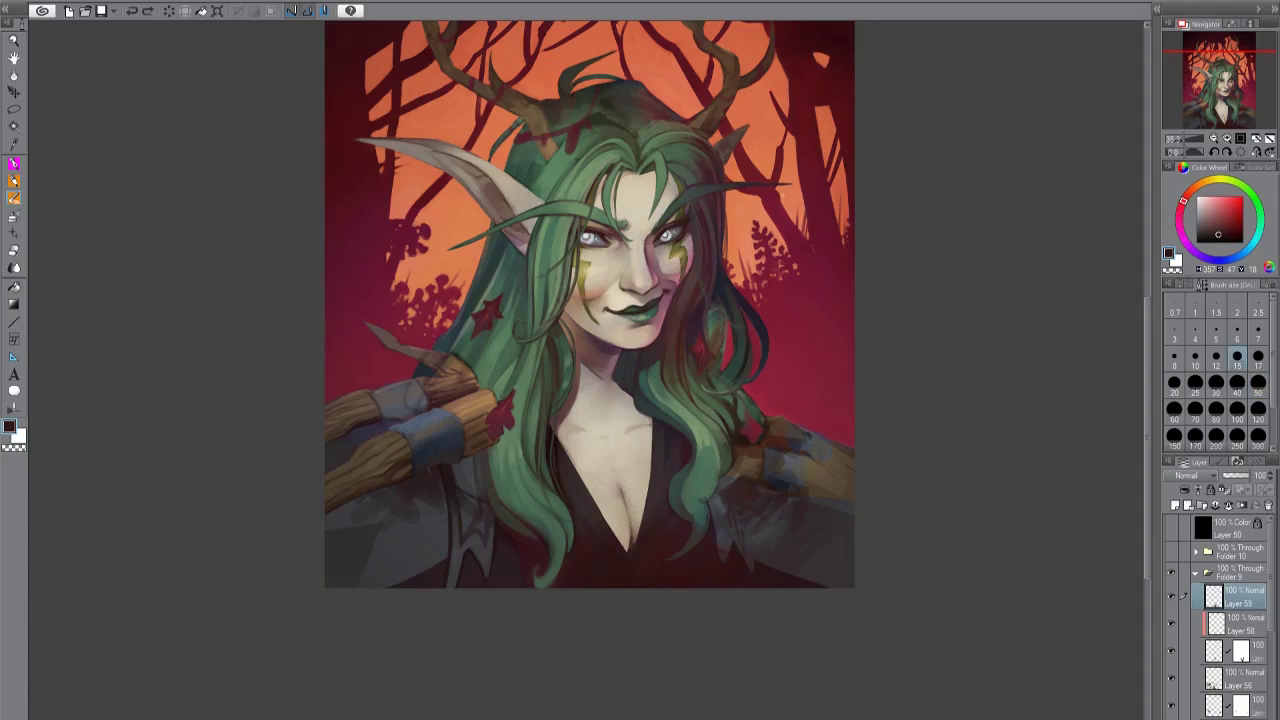
Refine the cleavage and collarbones with sampled skin tones, flipping the canvas to check the shapes.
left_click(622, 490, "alt")
key("h")
left_click(560, 540, "alt")
key("h")
key("bracketright")
key("bracketright")
key("bracketright")
key("h")
left_click(604, 435, "alt")
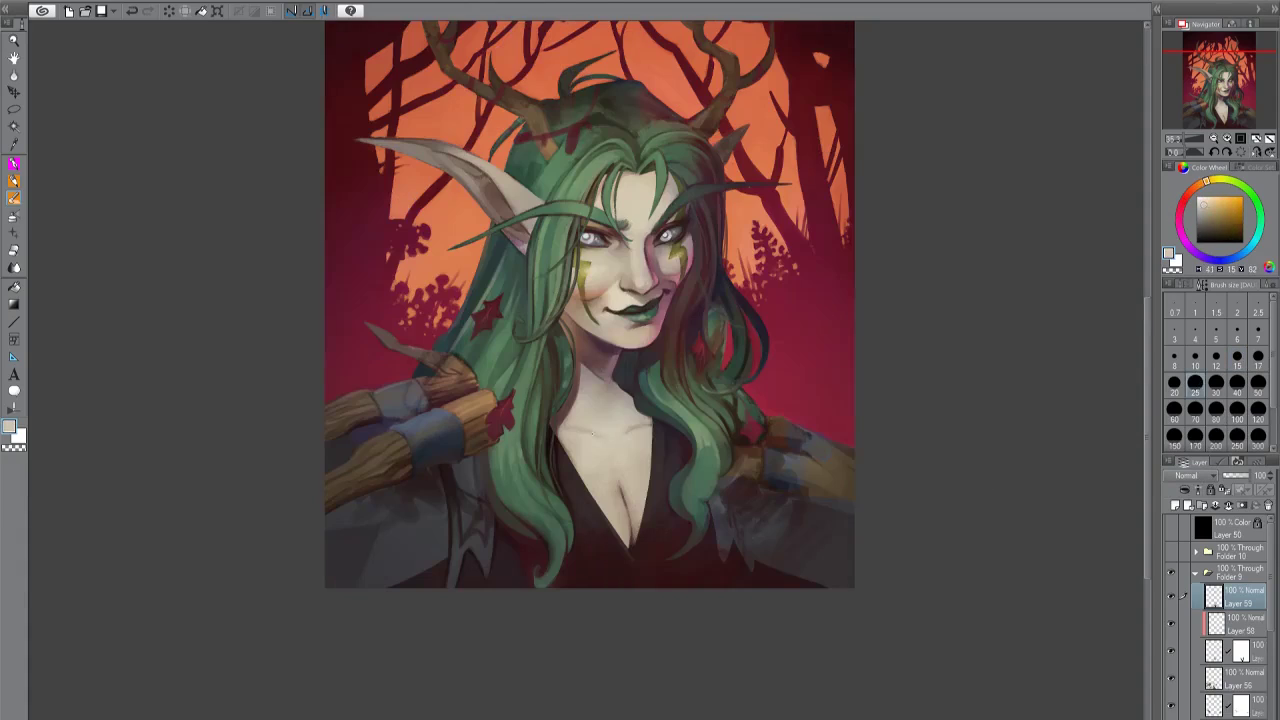
Tidy the pointed cloak ornament and the shadow under the branches with sampled near-black and dark red tones.
key("h")
left_click(827, 465, "alt")
left_click(435, 570, "alt")
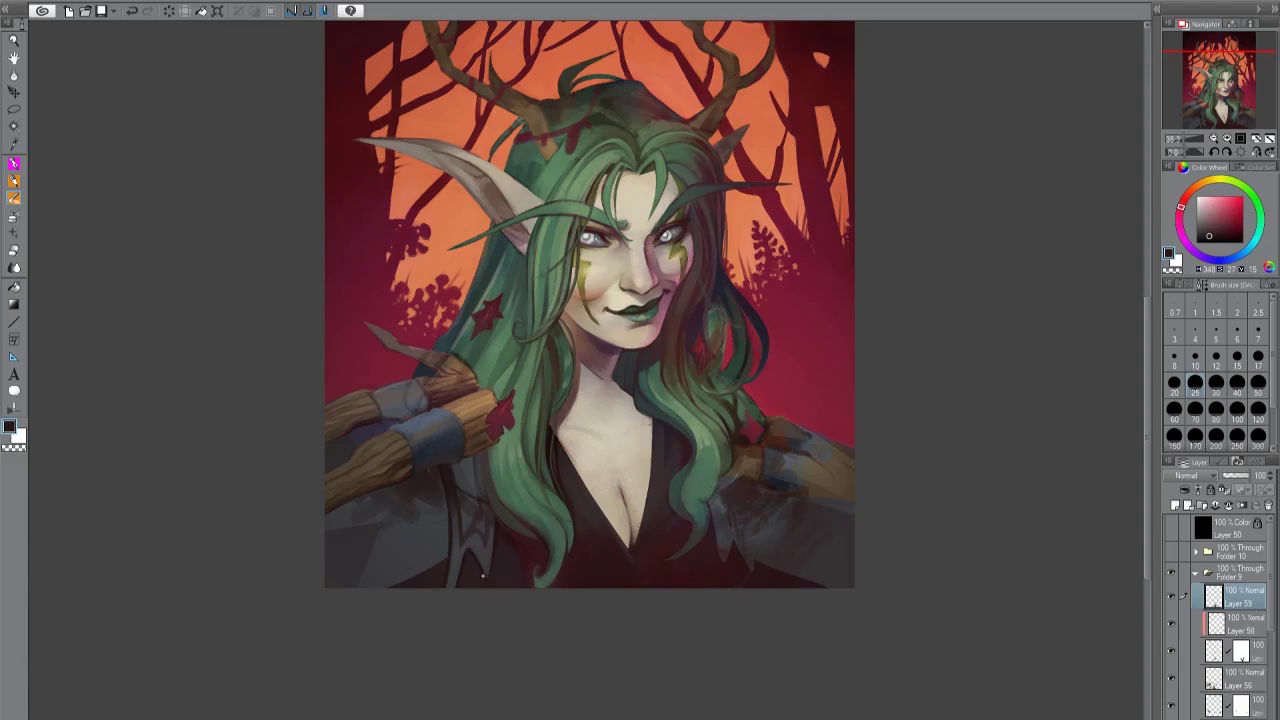
left_click(435, 570, "alt")
left_click(468, 522, "alt")
left_click(466, 495, "alt")
left_click(466, 468, "alt")
left_click(463, 462, "alt")
key("ctrl+z")
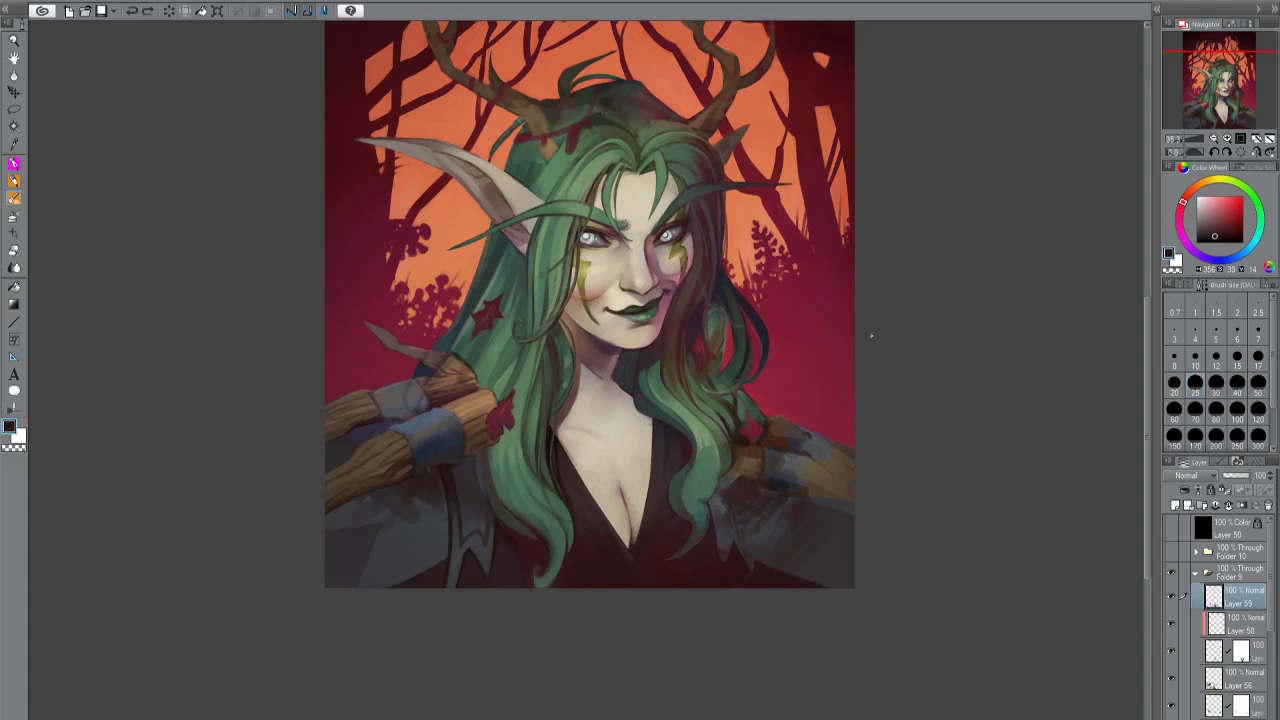
left_click(485, 449, "alt")
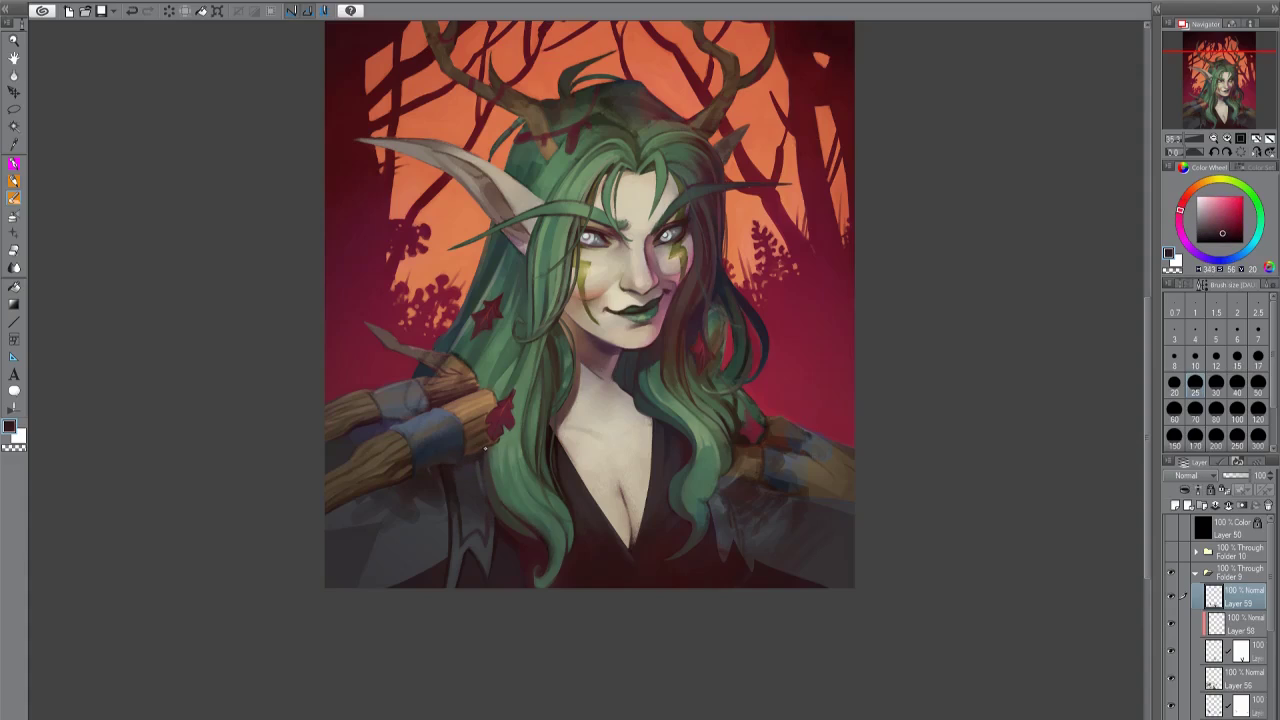
Darken the lower robe around the cloak ornament with sampled near-black tones at brush size 50, checking the canvas mirrored.
left_click(412, 481, "alt")
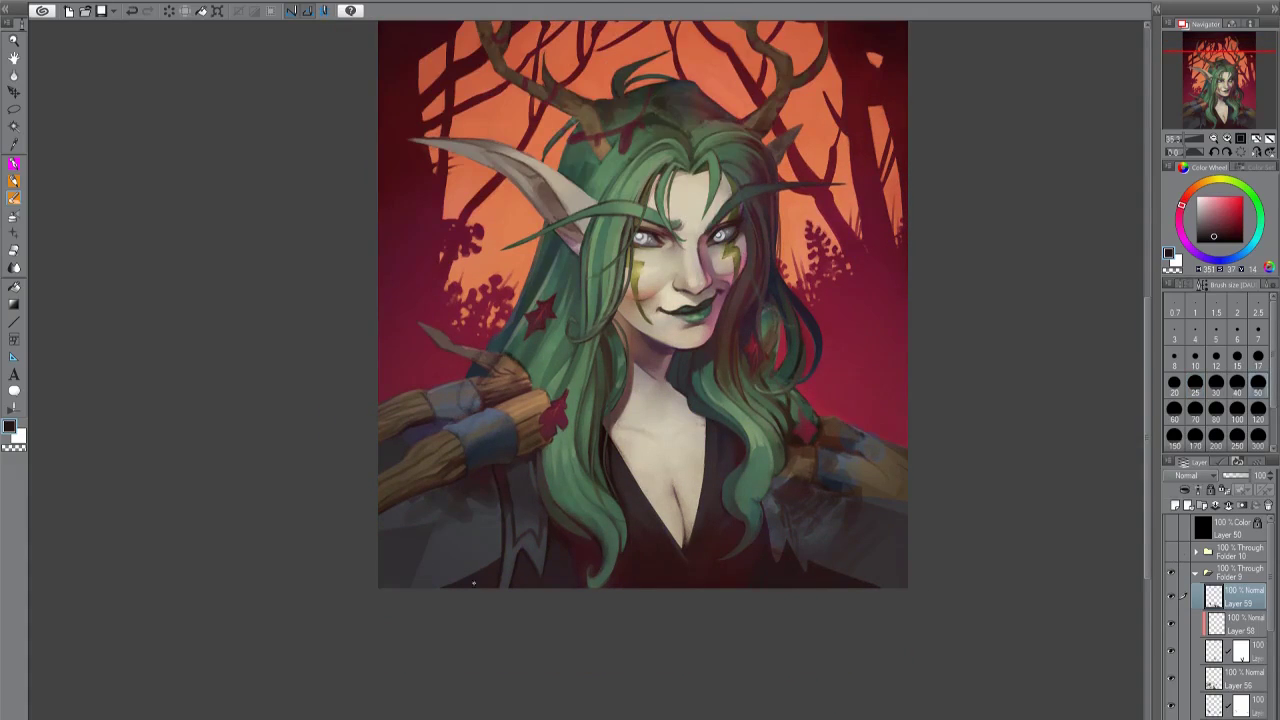
left_click(535, 581, "alt")
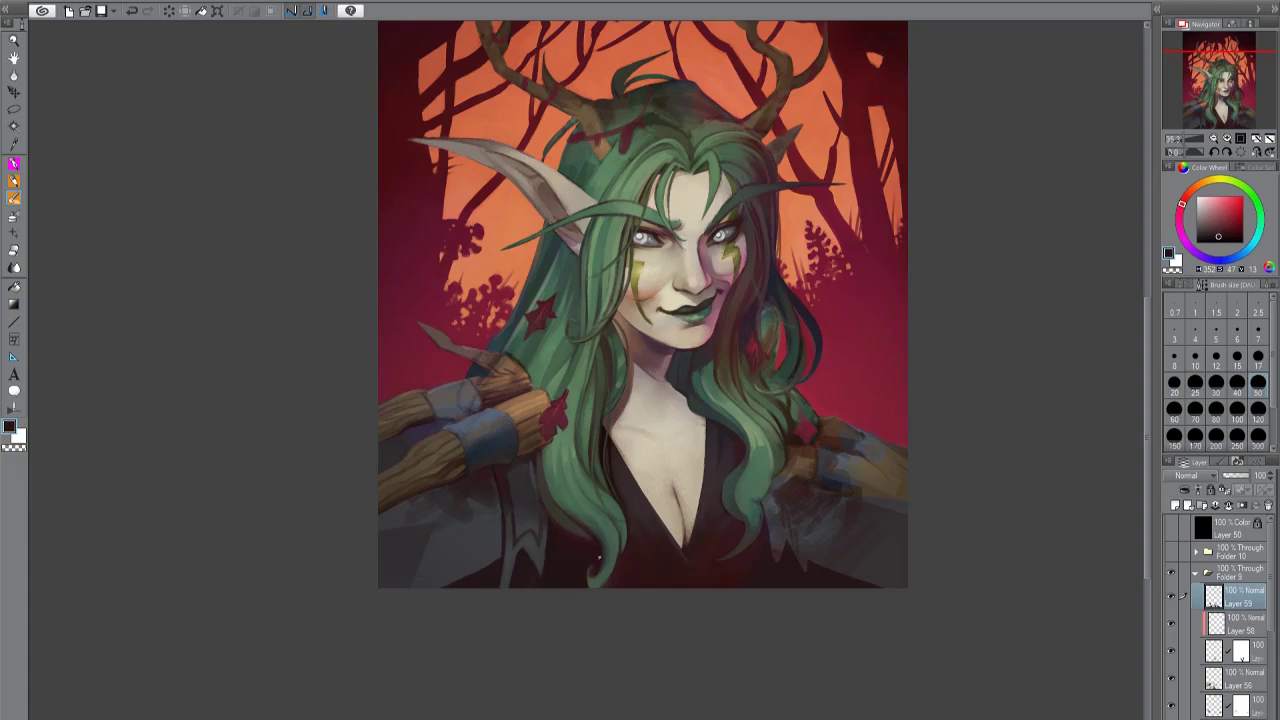
key("h")
key("h")
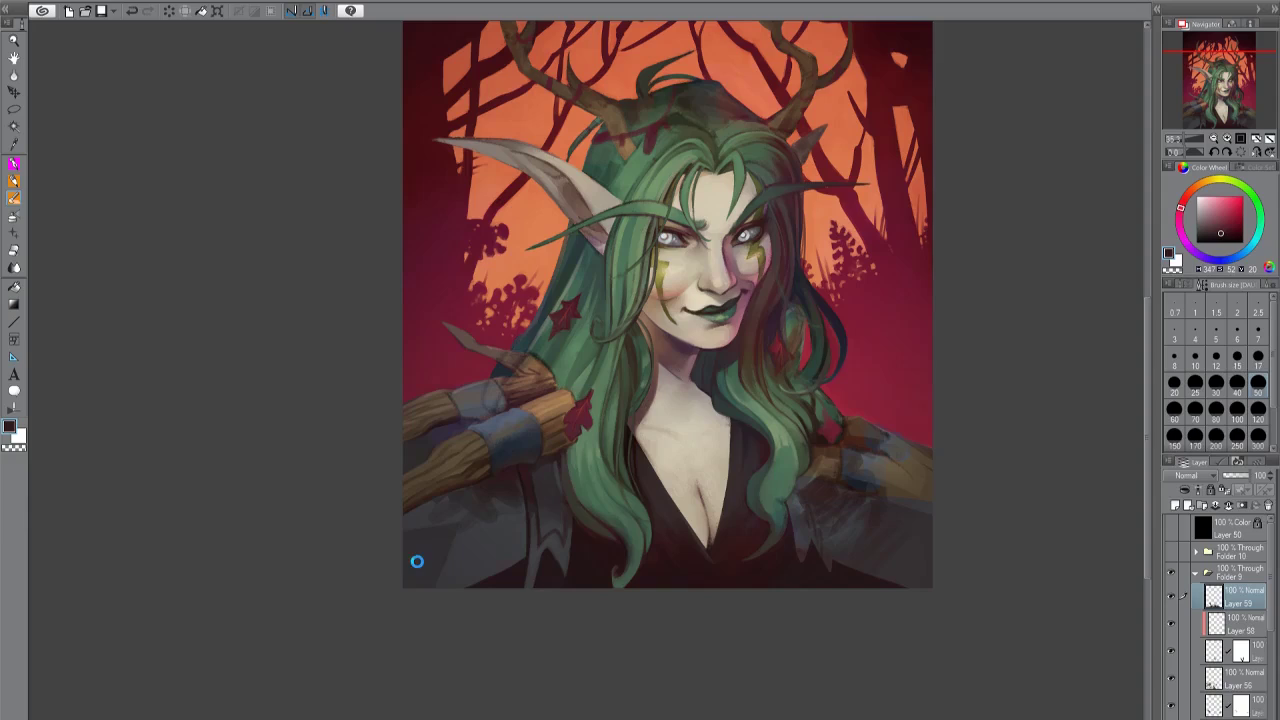
Shade the base of the far antler on a new layer with a sampled brown at brush size 30.
scroll(417, 560, "up", 2)
key("h")
key("h")
key("ctrl+shift+n")
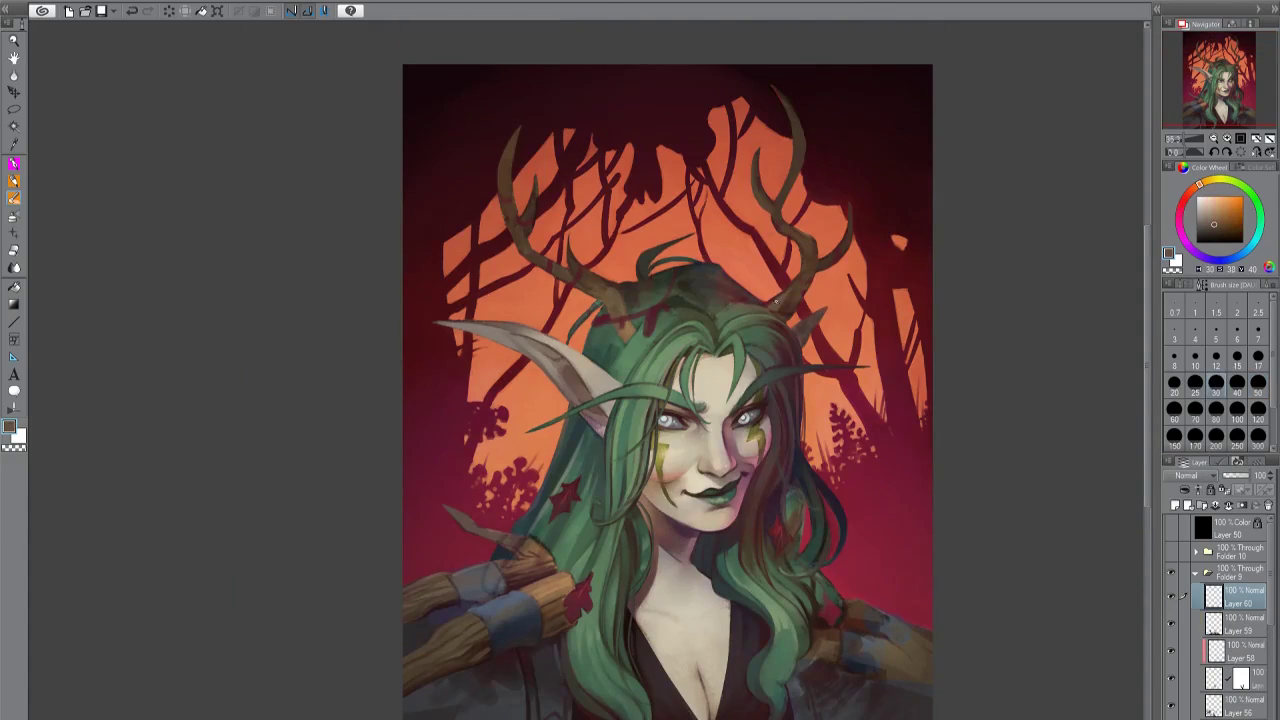
left_click(785, 298, "alt")
key("h")
Refine the far antler's tip and base with sampled dark tones, reducing the brush to size 10.
left_click(390, 95, "alt")
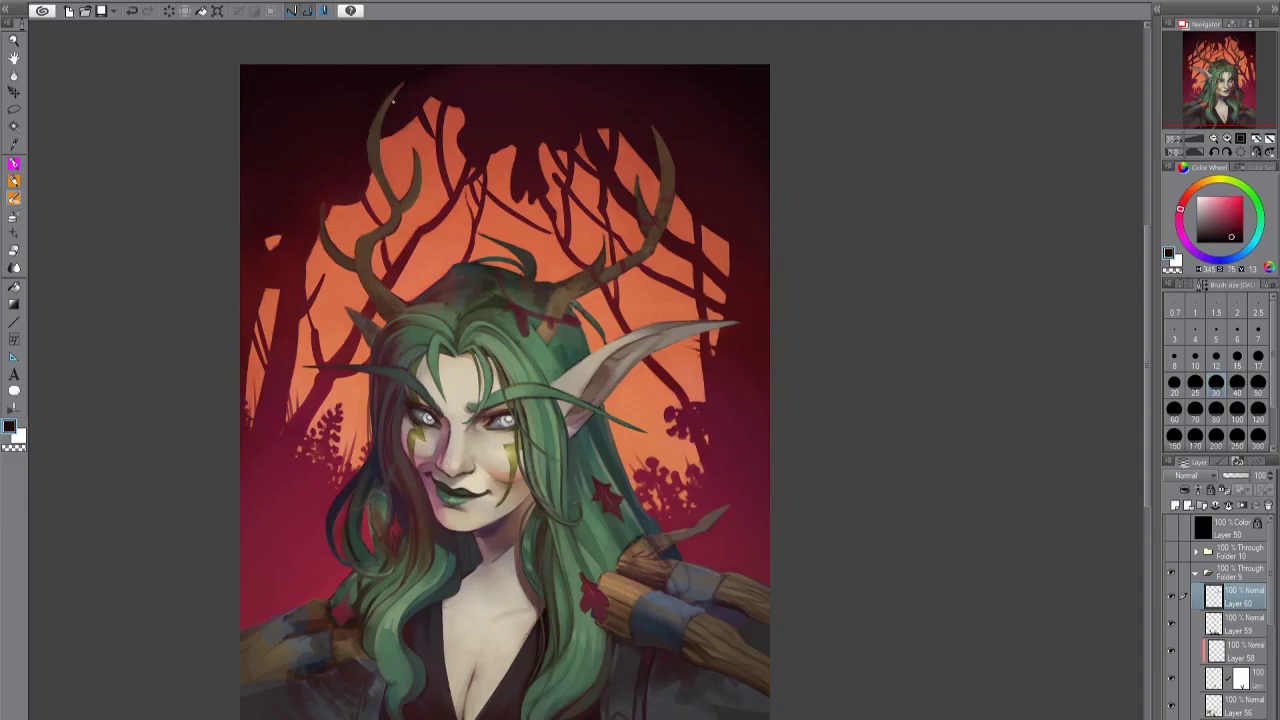
key("bracketleft")
key("bracketleft")
key("bracketleft")
key("bracketleft")
key("bracketleft")
key("bracketleft")
left_click(406, 302, "alt")
key("h")
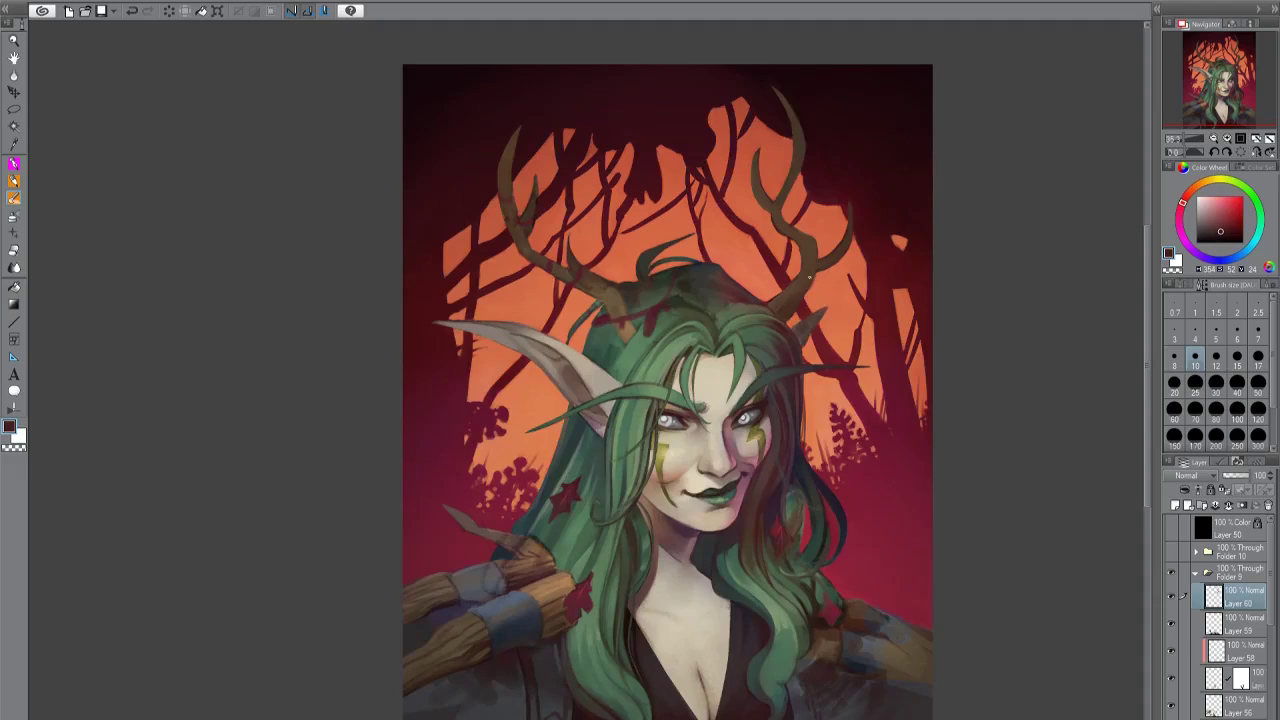
Sharpen the antler's silhouette with sampled orange and dark red background colours at brush size 10, checking the canvas mirrored.
left_click(924, 289, "alt")
left_click(850, 390, "alt")
left_click(782, 232, "alt")
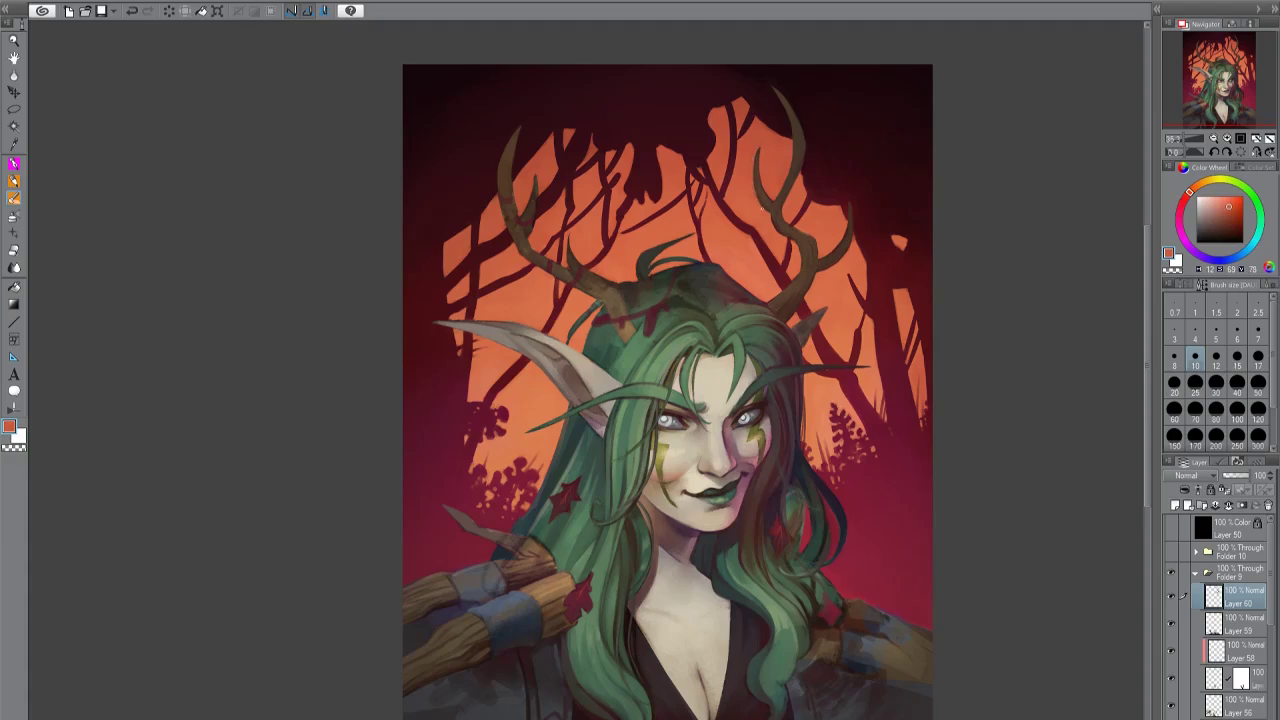
left_click(794, 121, "alt")
key("h")
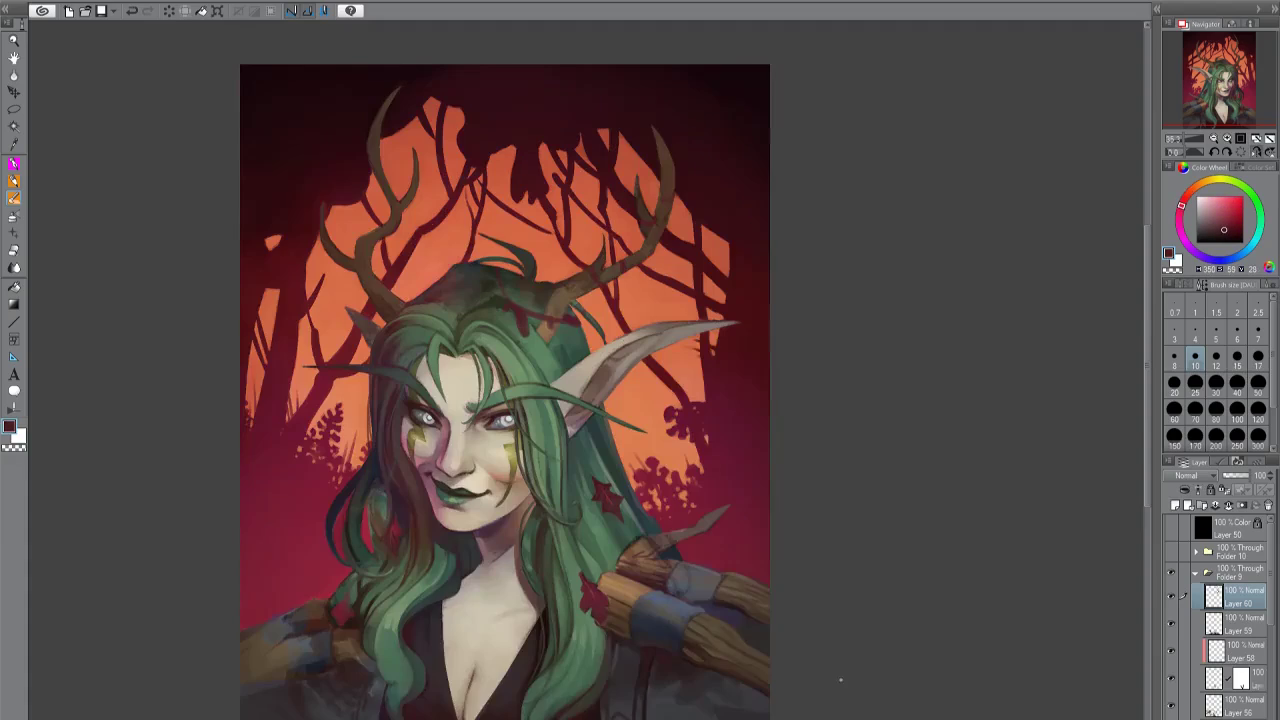
left_click(493, 237, "alt")
left_click(537, 285, "alt")
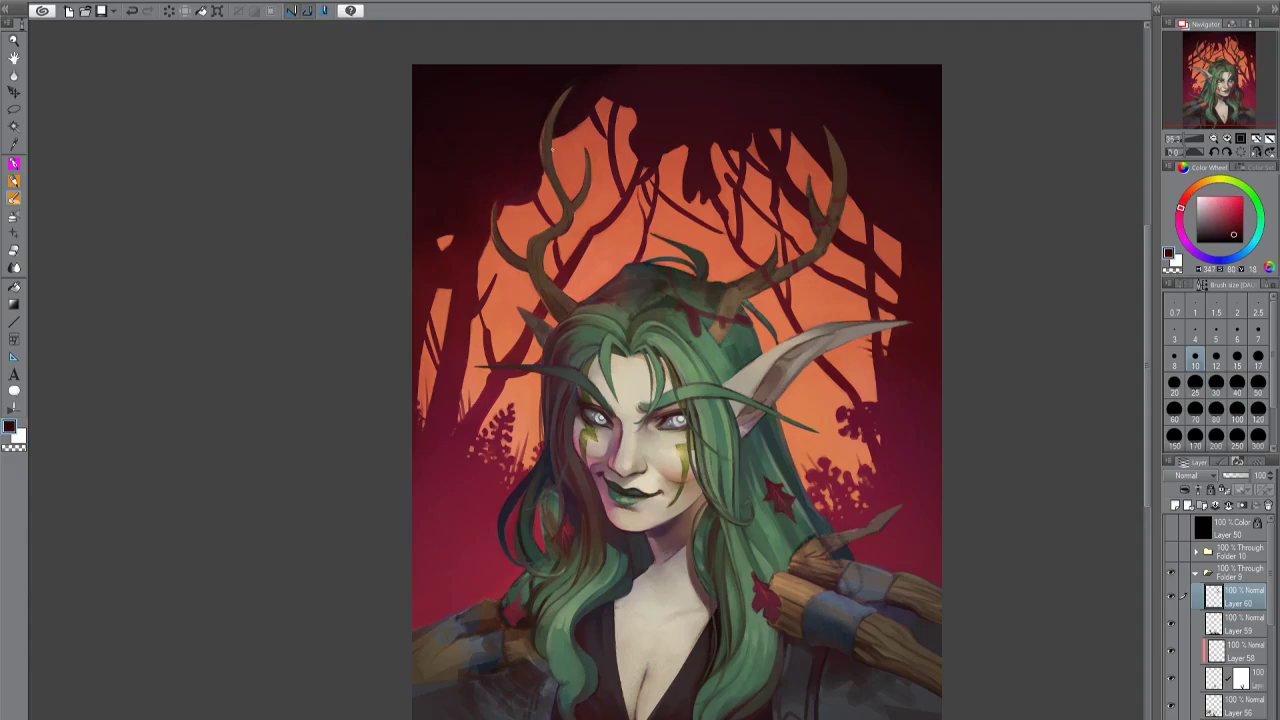
Paint the near antler's base over the hair with sampled browns at brush size 25, checking the canvas mirrored.
left_click(553, 229, "alt")
key("h")
key("h")
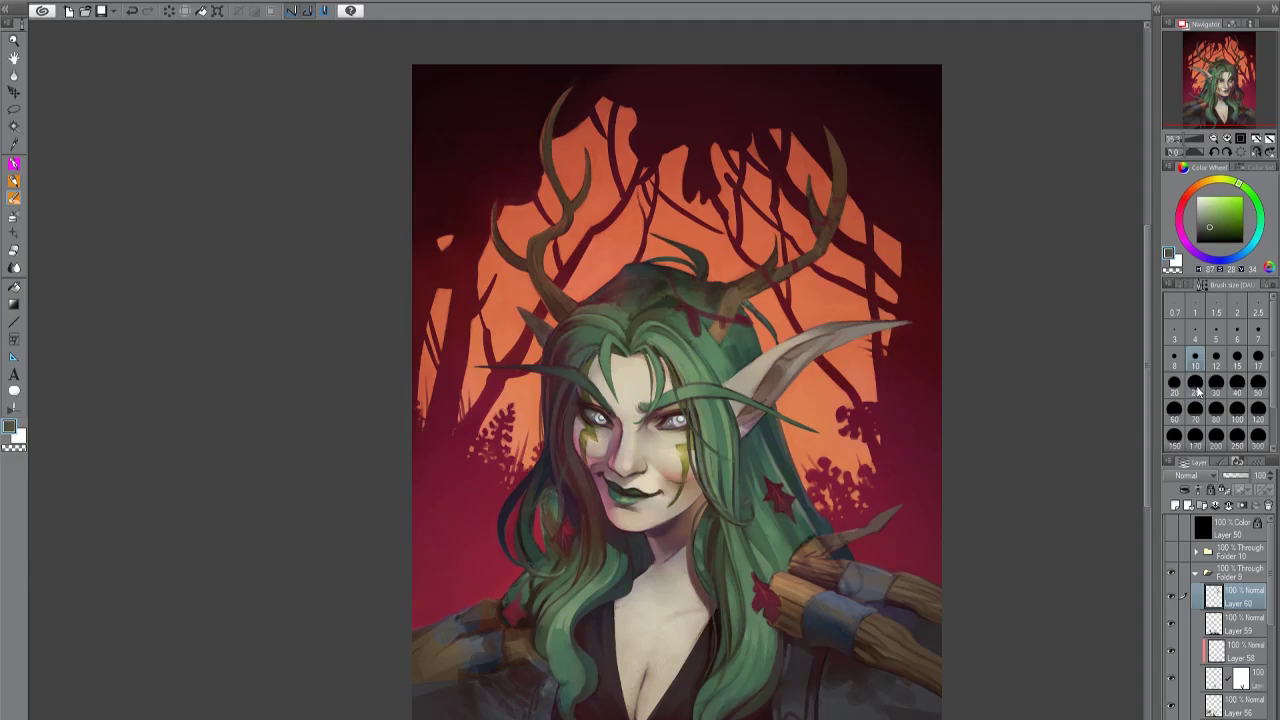
left_click(545, 285, "alt")
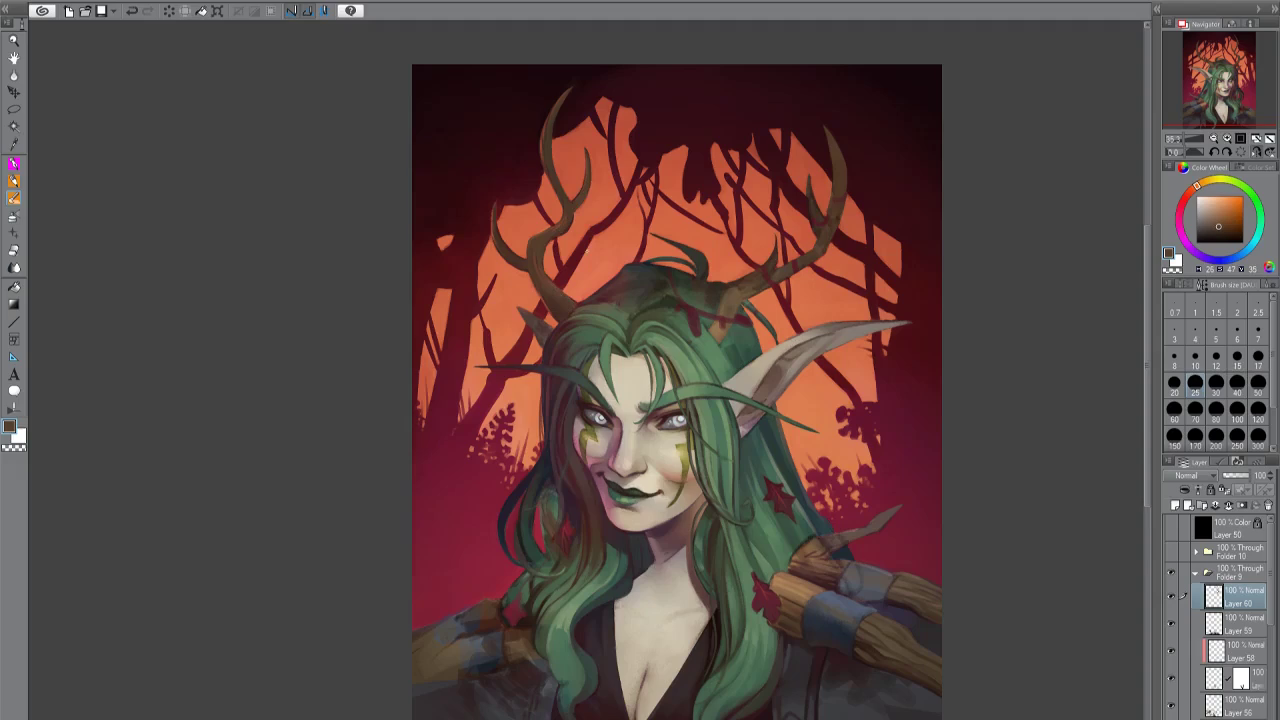
left_click(720, 318, "alt")
mouse_move(714, 300)
left_mouse_down()
mouse_move(728, 332)
mouse_move(756, 292)
left_mouse_up()
left_click(727, 298, "alt")
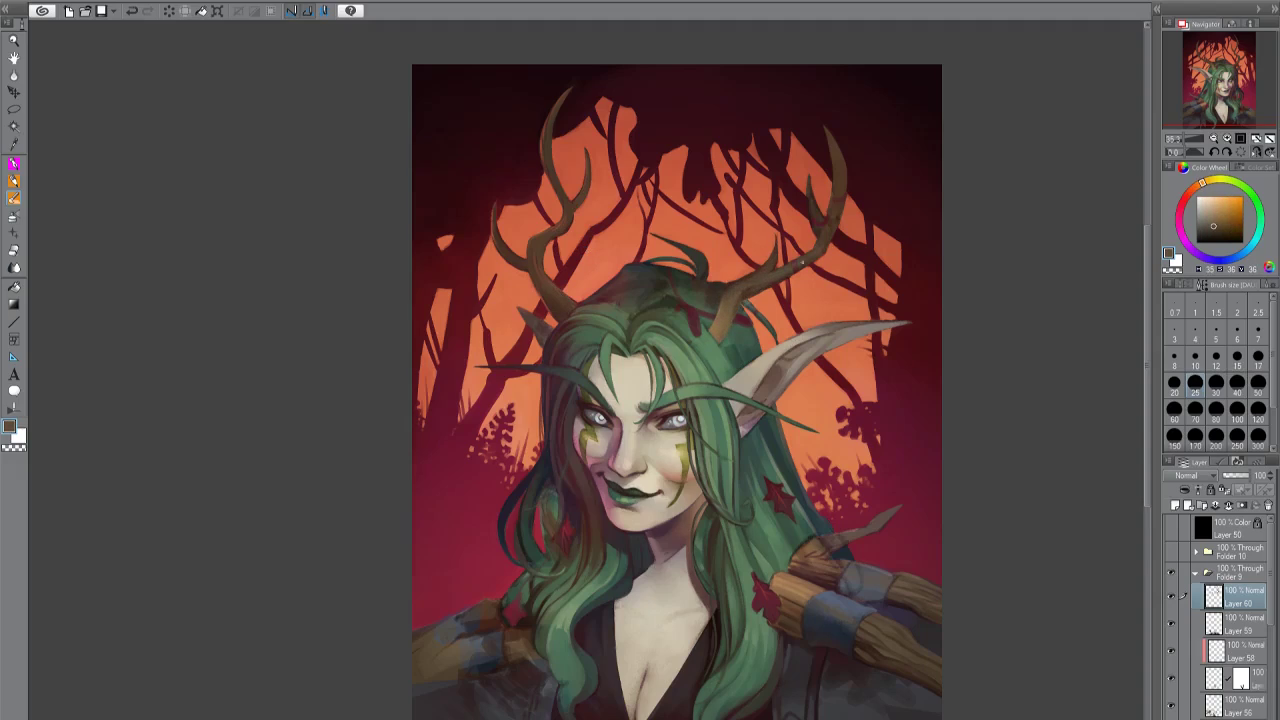
Cover the near antler's stem and sharpen its base against the hair with sampled browns and green, reducing the brush to size 15.
left_click(803, 262, "alt")
left_click(816, 210, "alt")
left_click(1237, 356)
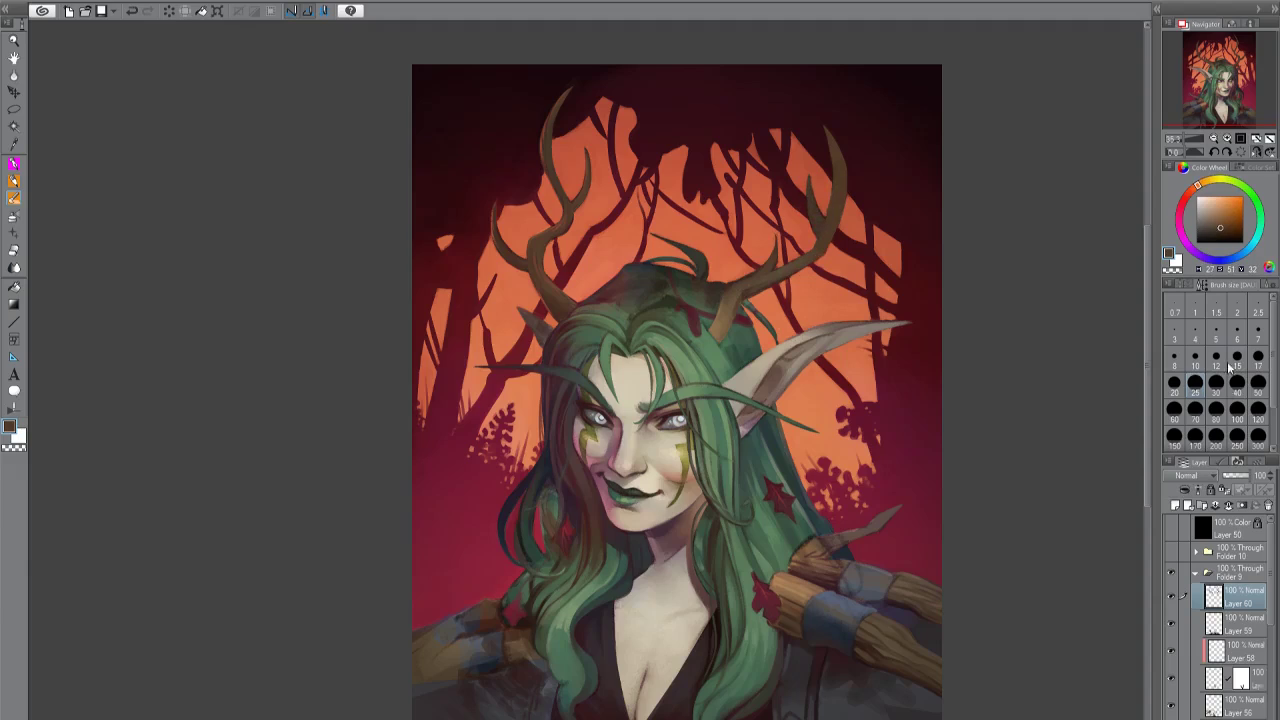
left_click(733, 305, "alt")
key("h")
left_click(458, 340, "alt")
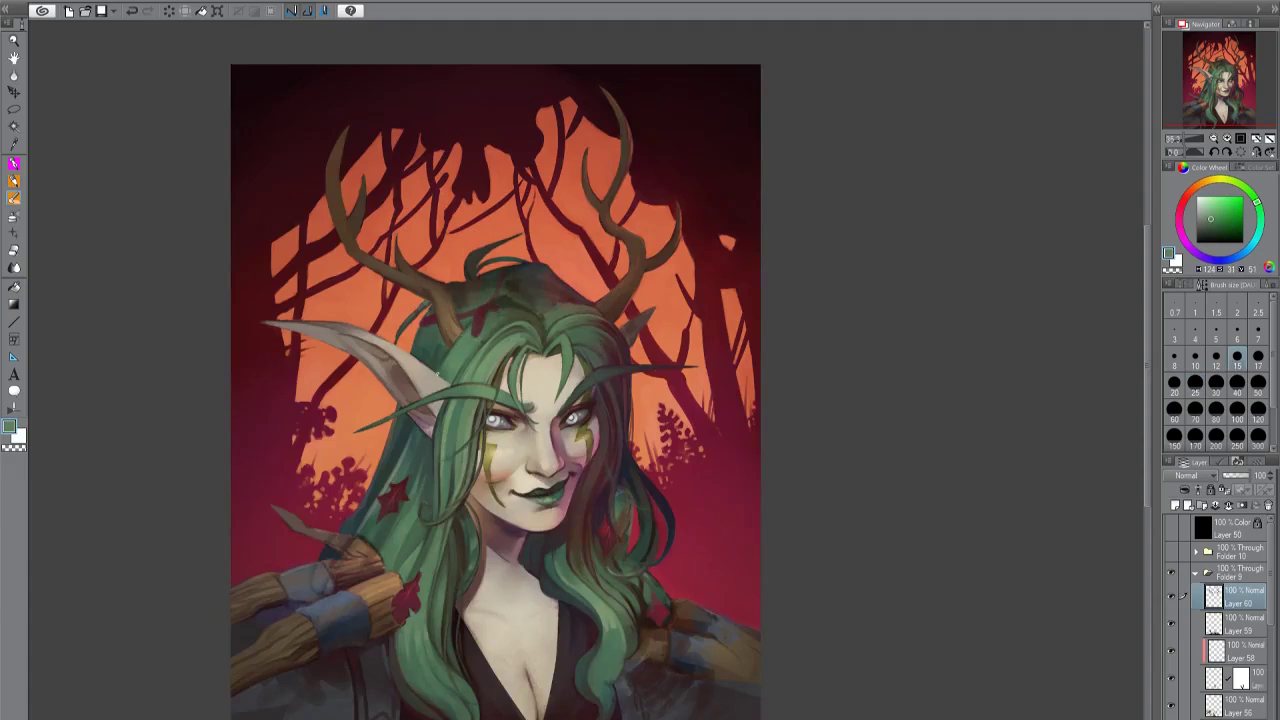
key("h")
left_click(739, 350, "alt")
left_click(749, 283, "alt")
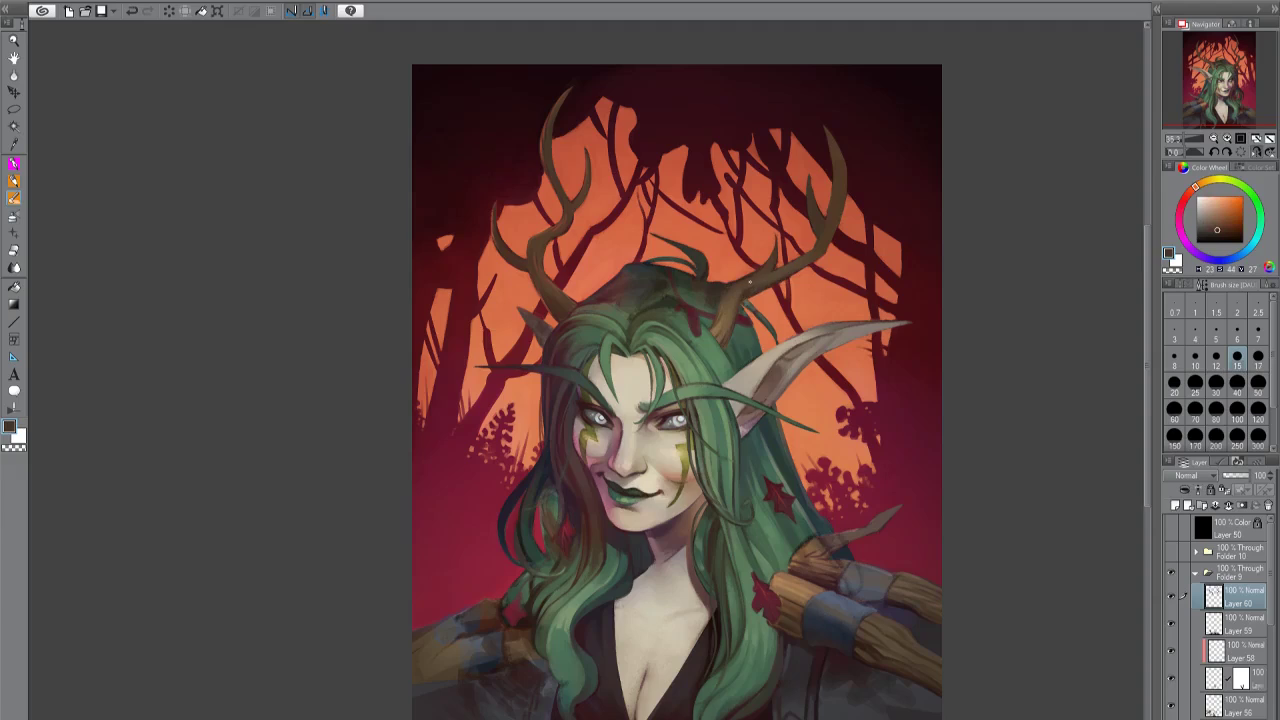
Refine the light, shadow and edges along the near antler's stem and inner prong with sampled browns and orange at brush size 15.
left_click(815, 215, "alt")
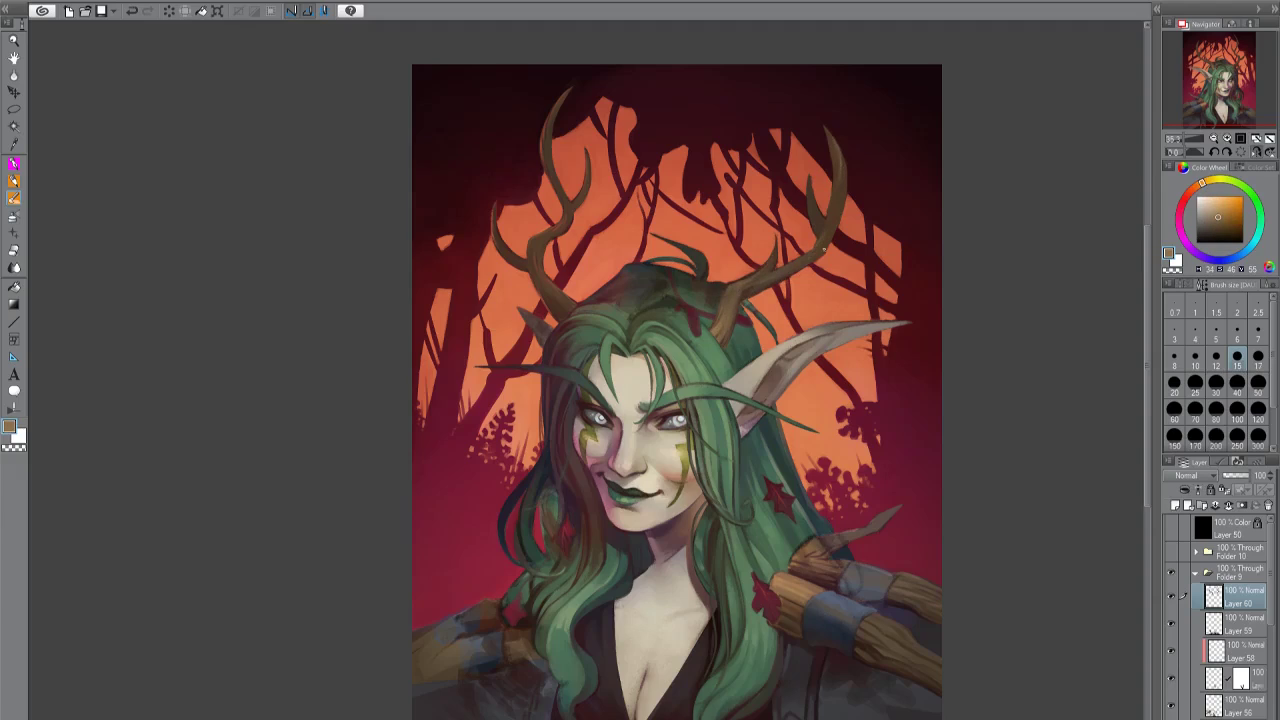
key("h")
left_click(341, 160, "alt")
left_click(340, 148, "alt")
left_click(346, 205, "alt")
left_click(360, 183, "alt")
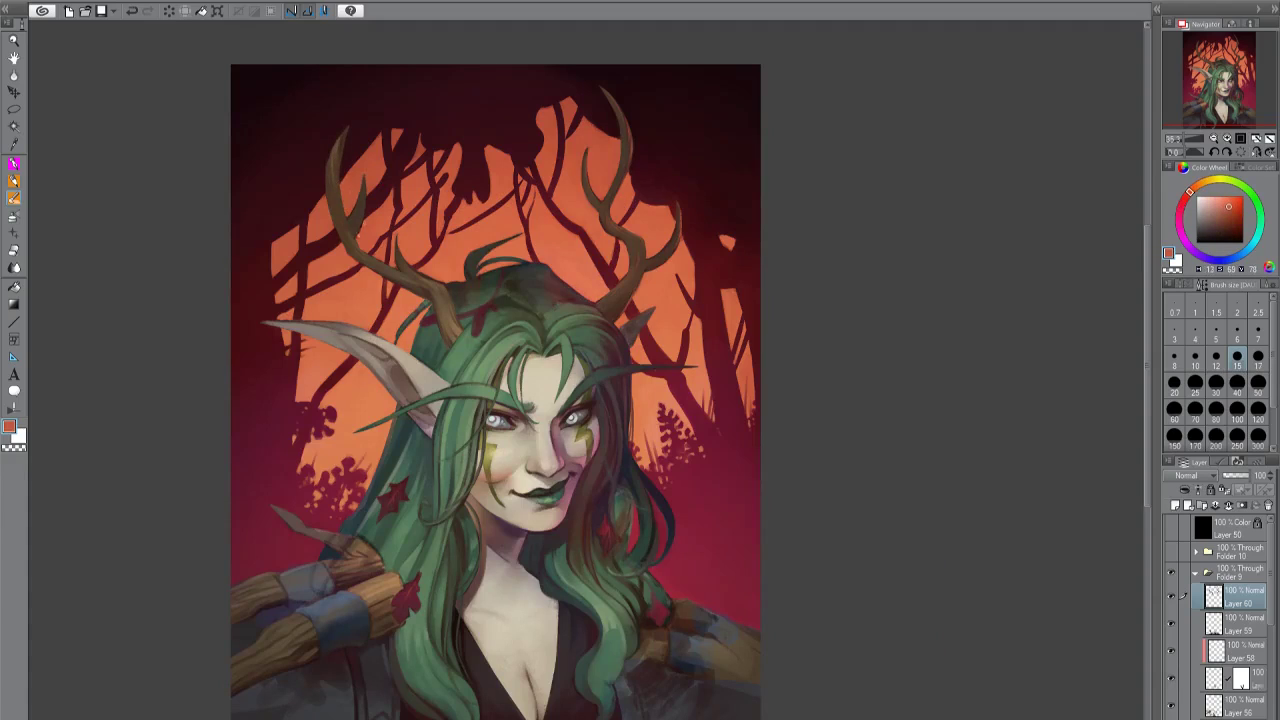
Extend the near antler's tip into the dark canopy with sampled tones, reducing the brush to size 10 to refine it.
left_click(355, 110, "alt")
left_click(355, 108, "alt")
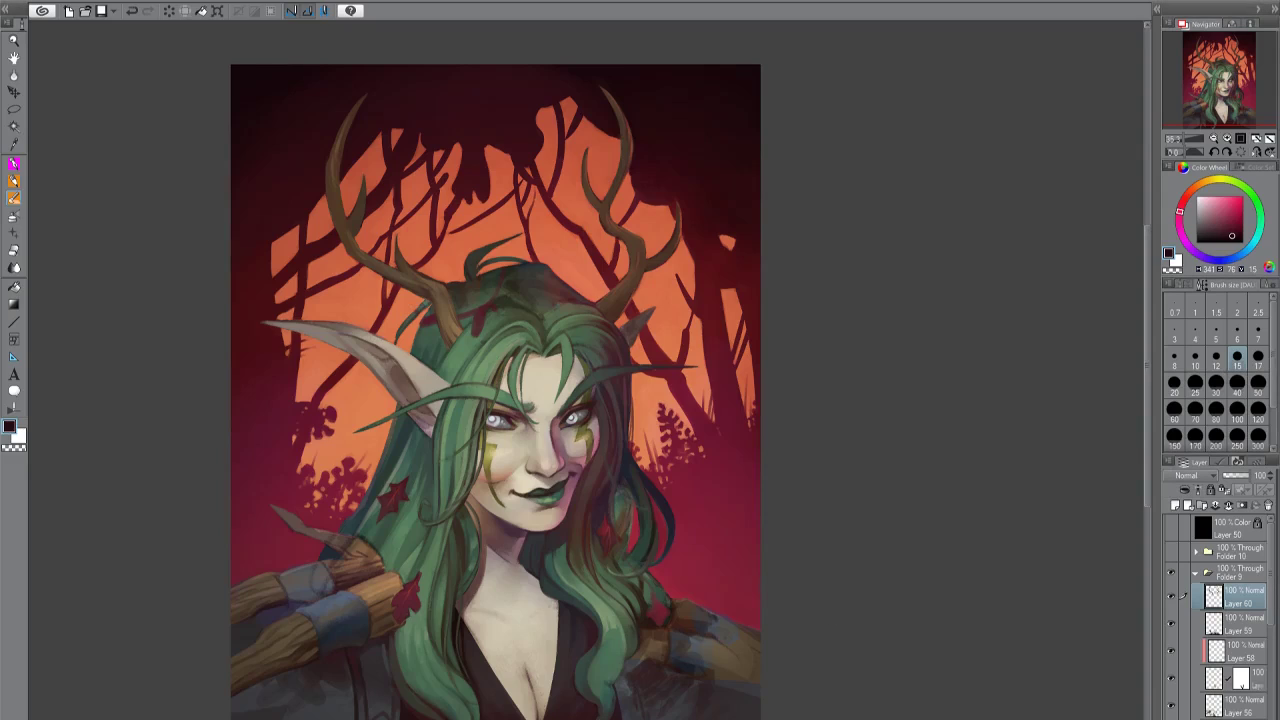
key("h")
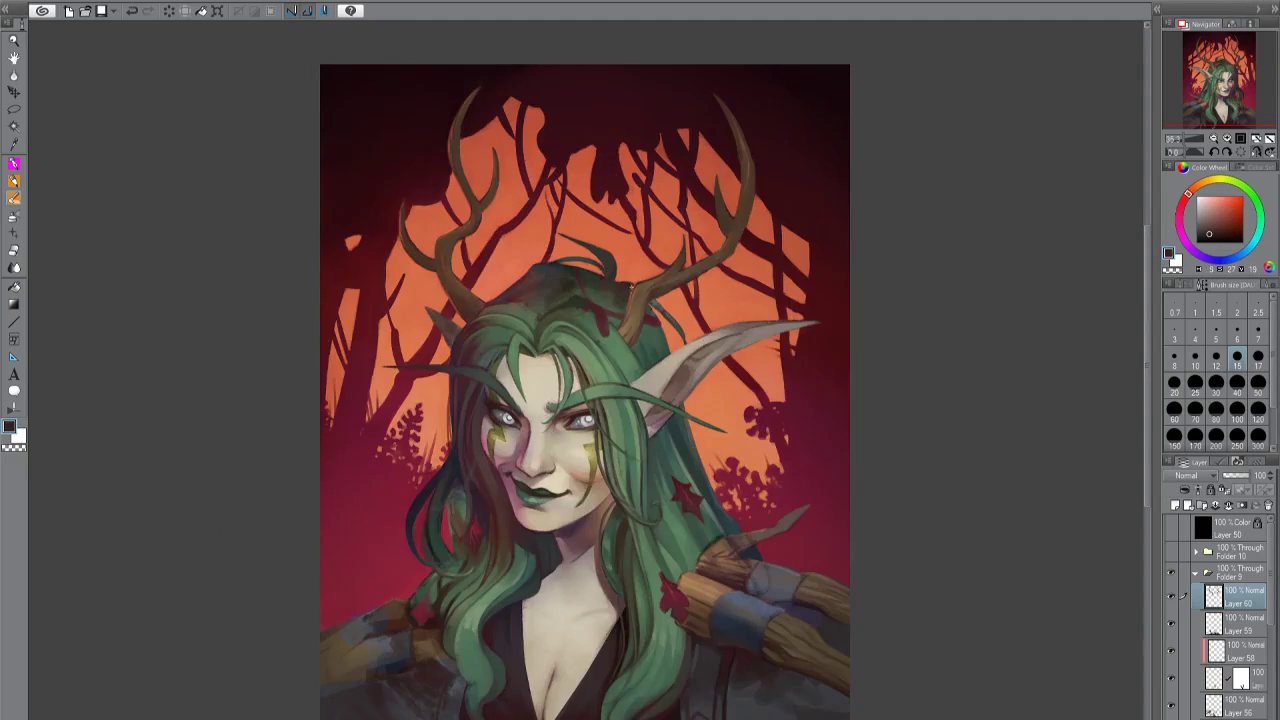
left_click(1195, 356)
key("h")
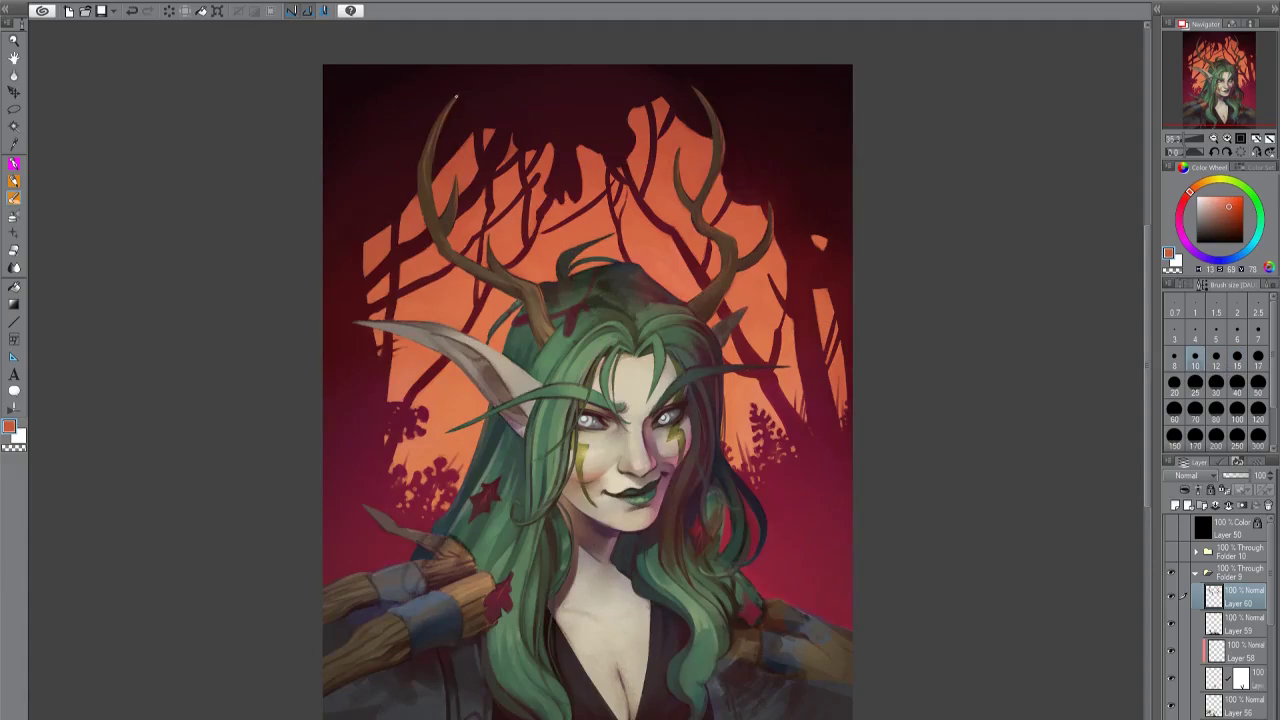
scroll(993, 306, "down", 2)
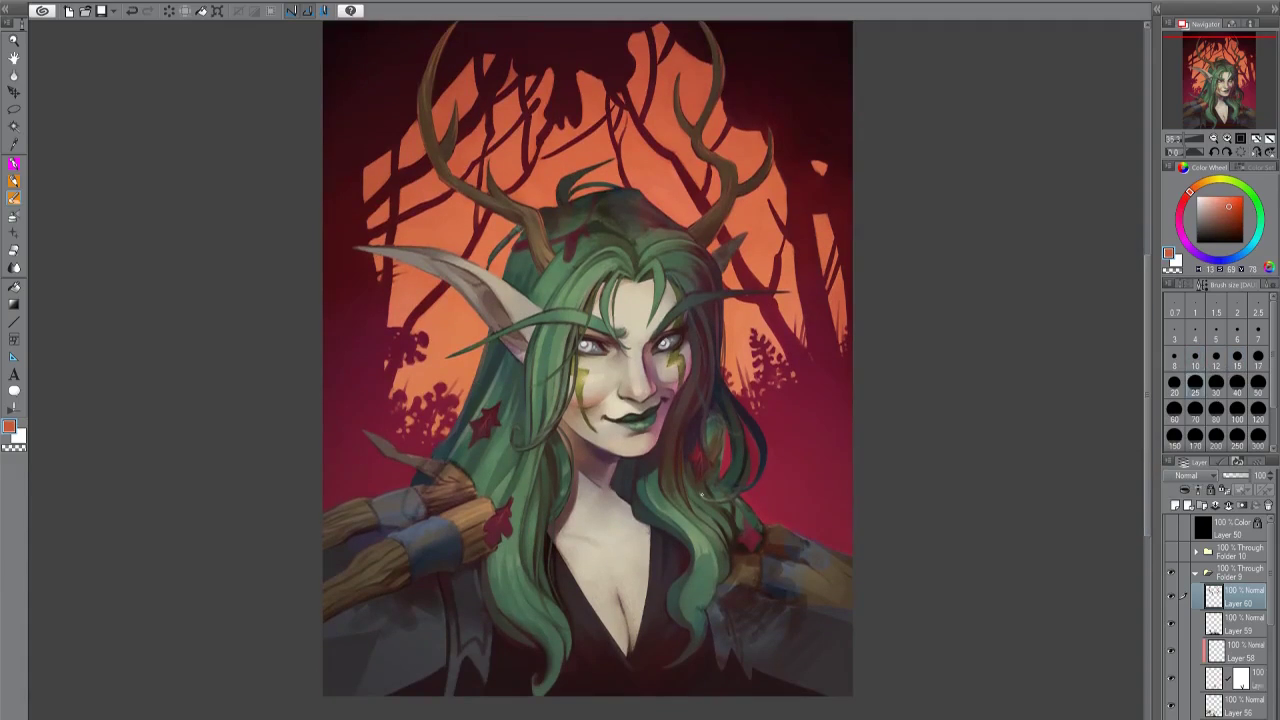
Refine the hair edge below the near antler and behind the ear with sampled green, orange and bluish tones at brush sizes 12 and 8.
left_click(525, 268, "alt")
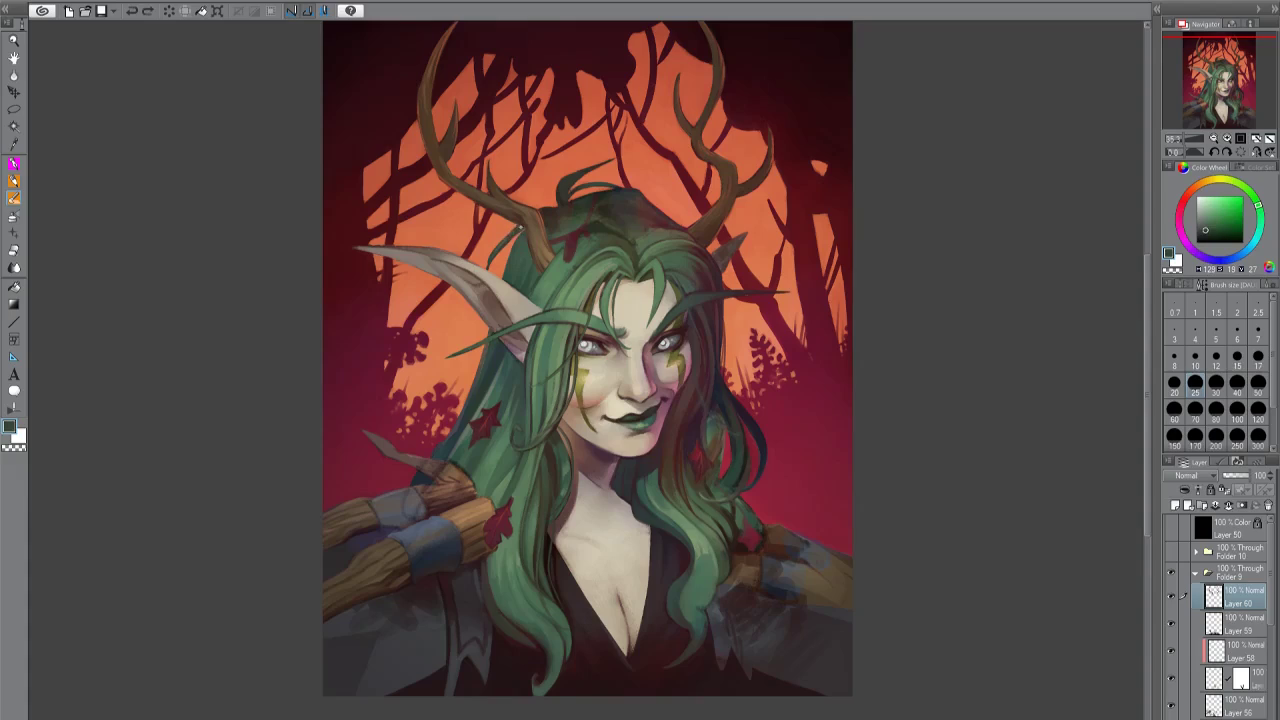
left_click(513, 230, "alt")
key("bracketright")
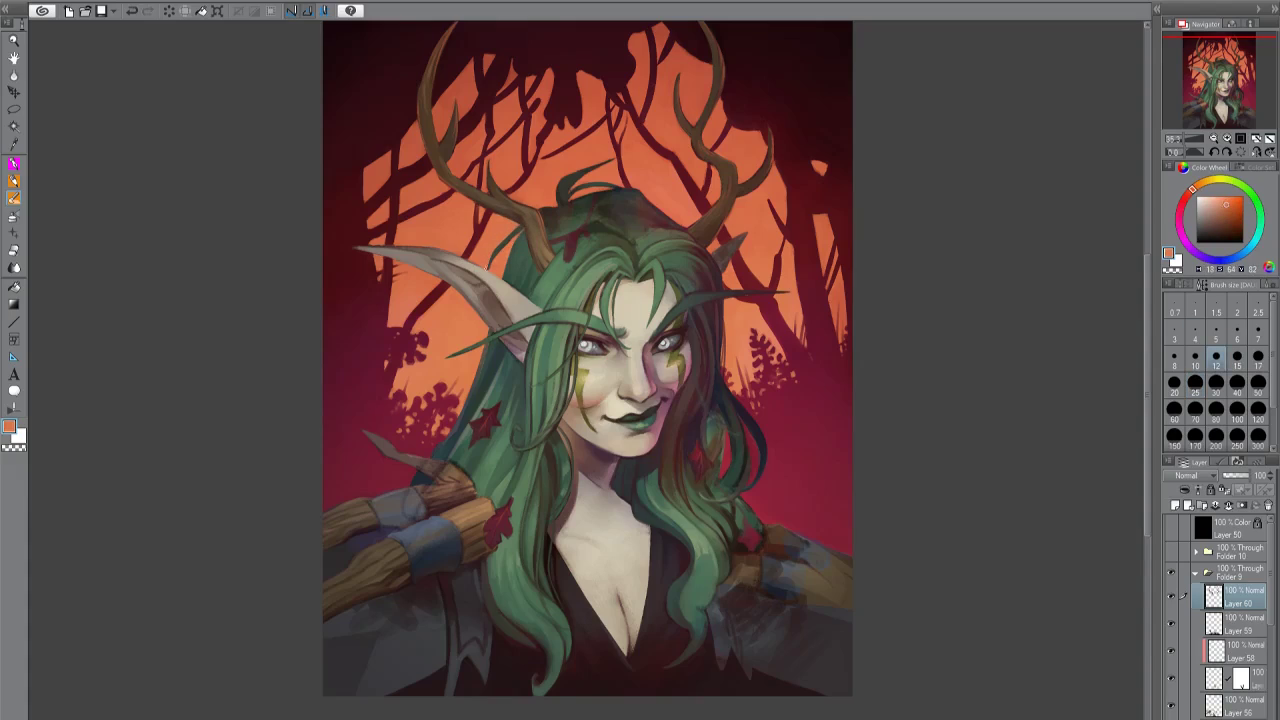
left_click(480, 330, "alt")
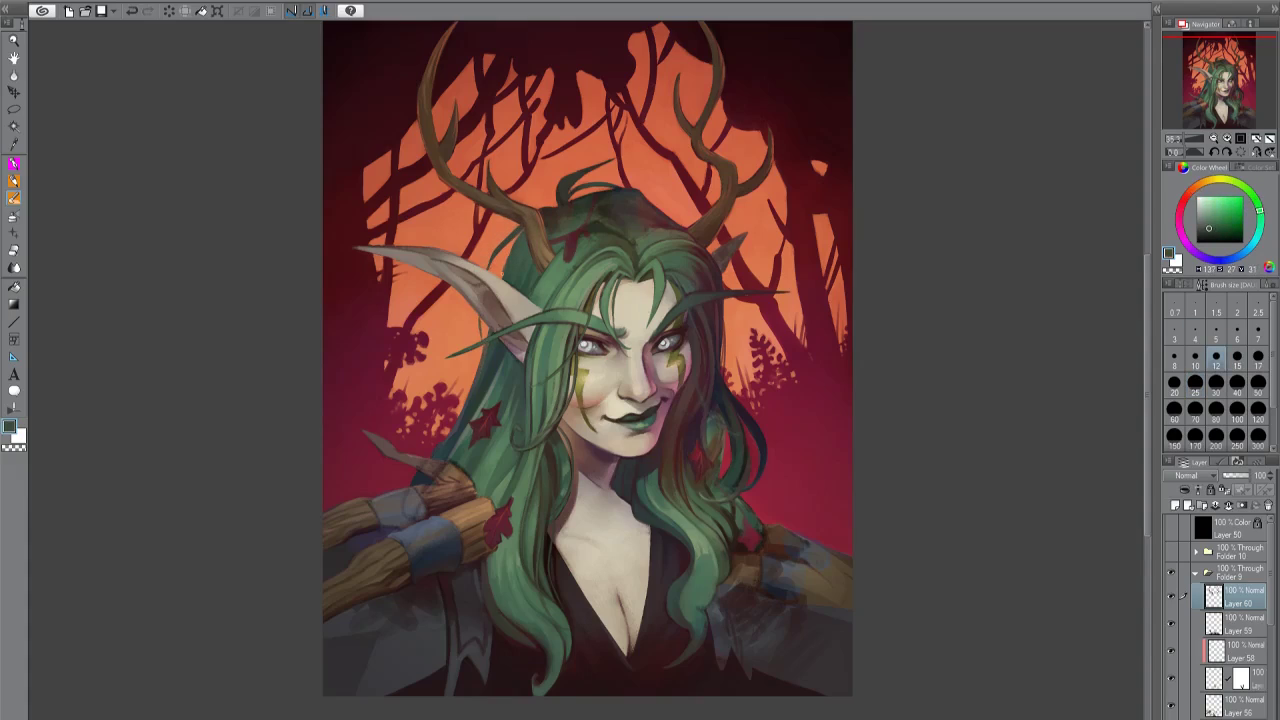
key("bracketleft")
left_click(465, 415, "alt")
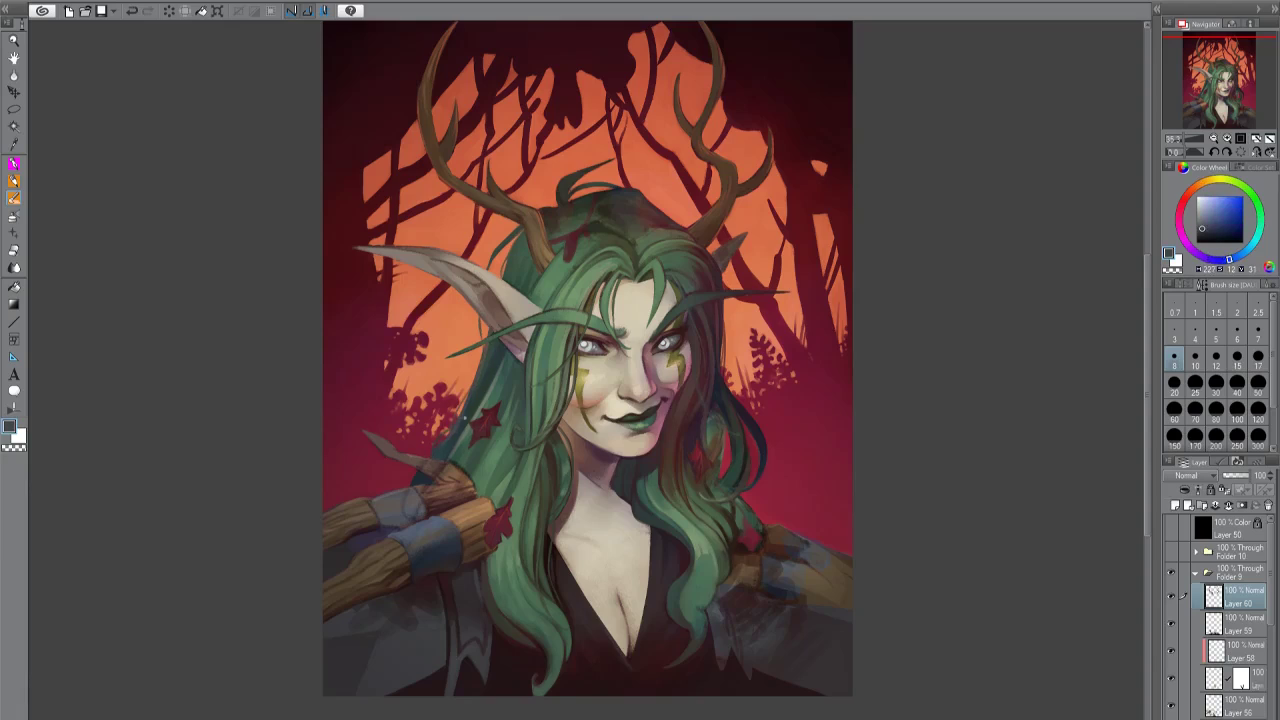
key("h")
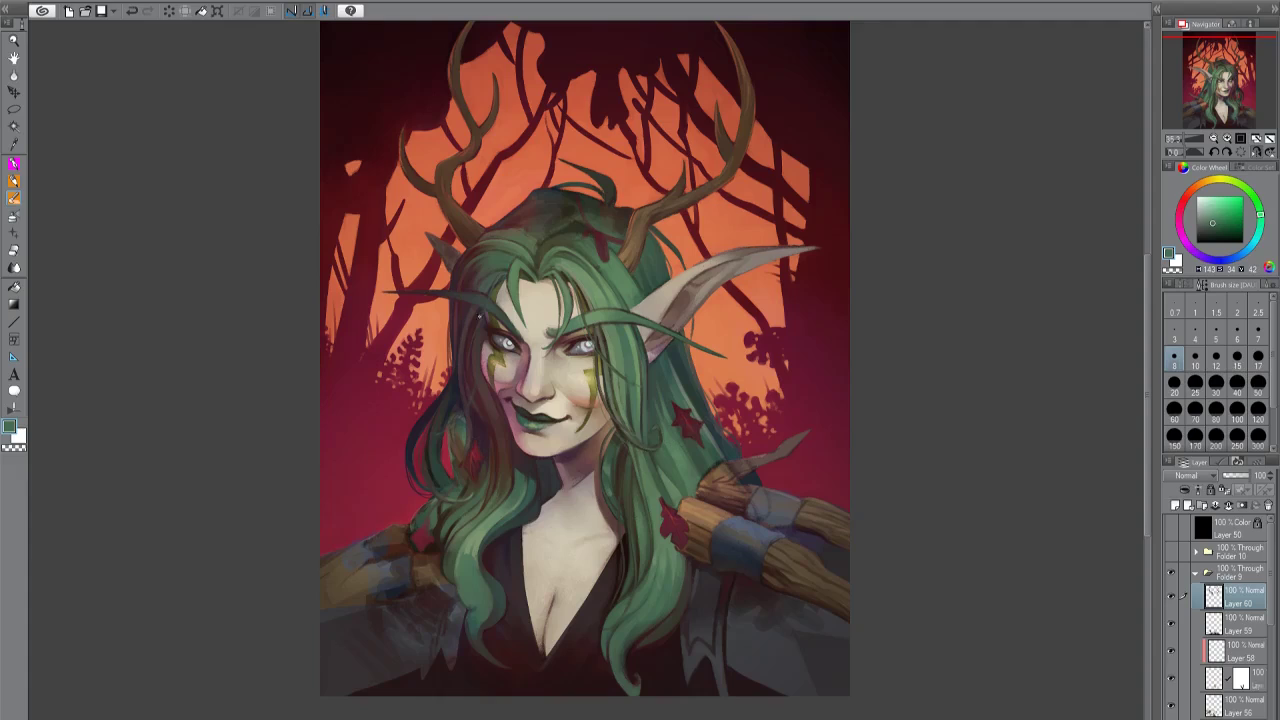
Reshape the end of the far hair lock beside the neckline into a curl with sampled green and dark robe tones.
key("h")
scroll(800, 508, "down", 2)
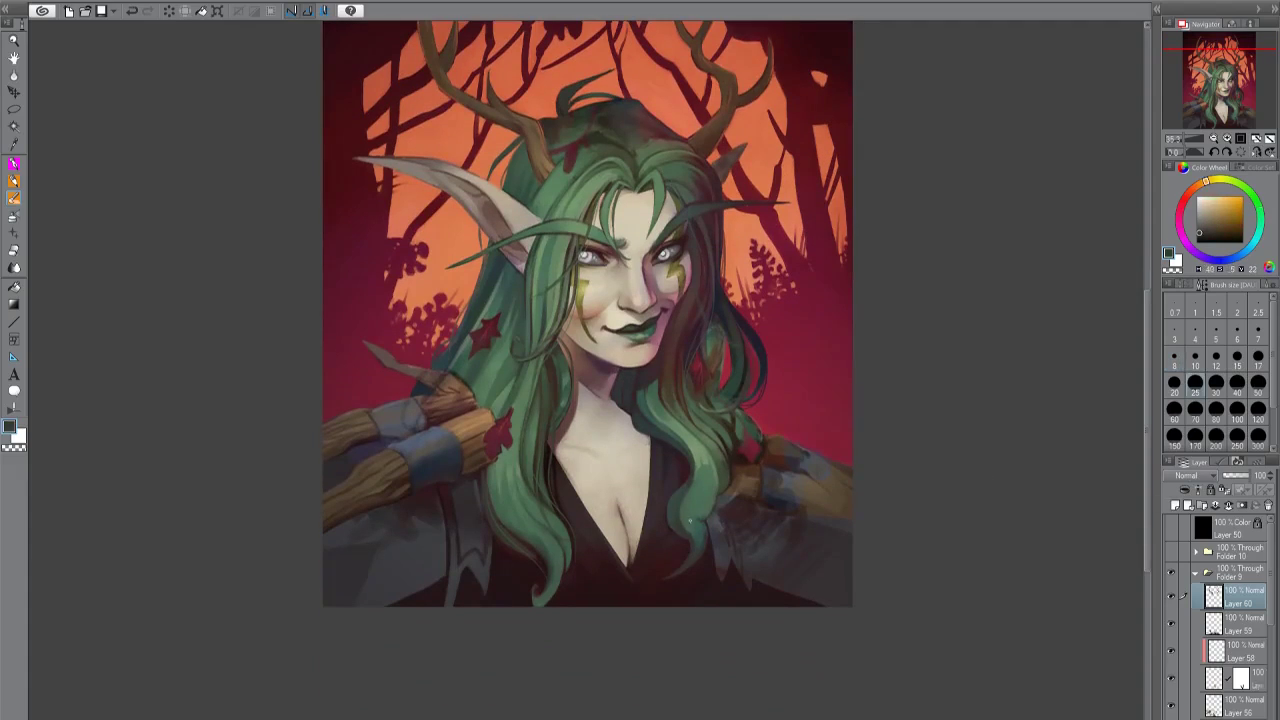
key("h")
key("h")
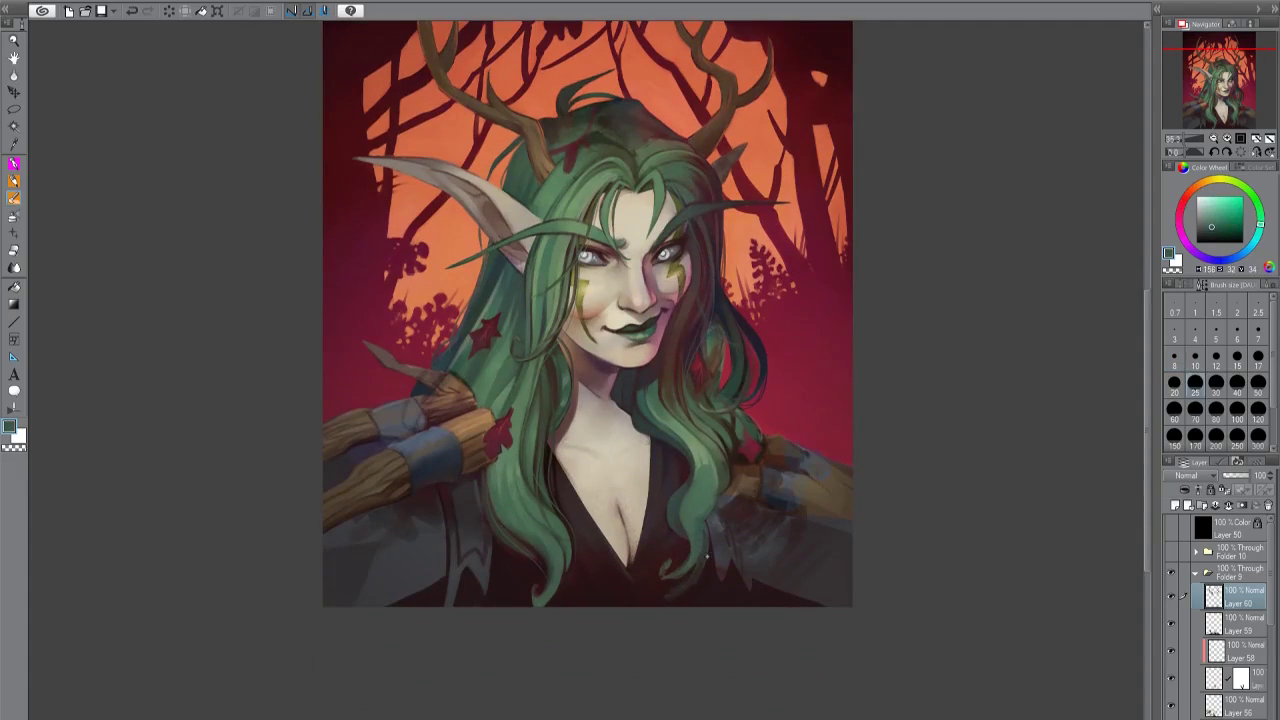
left_click(706, 556, "alt")
left_click_drag(920, 486, 972, 583)
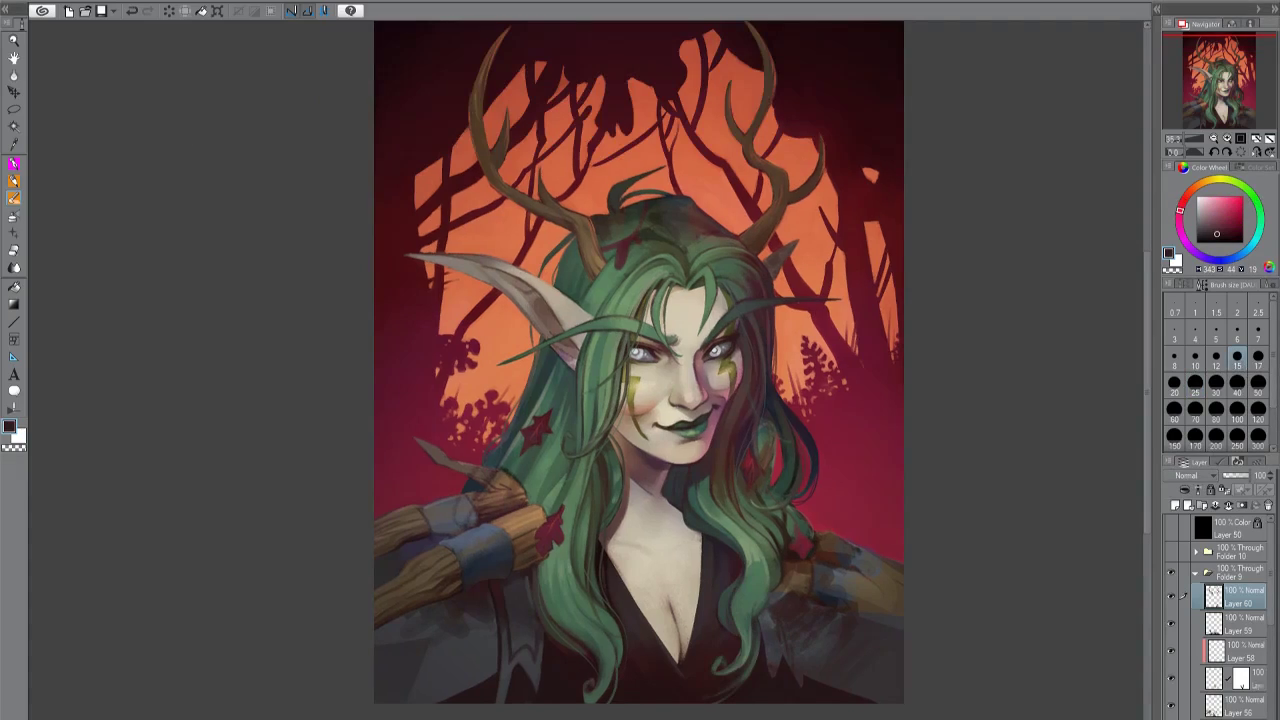
scroll(953, 557, "down", 1)
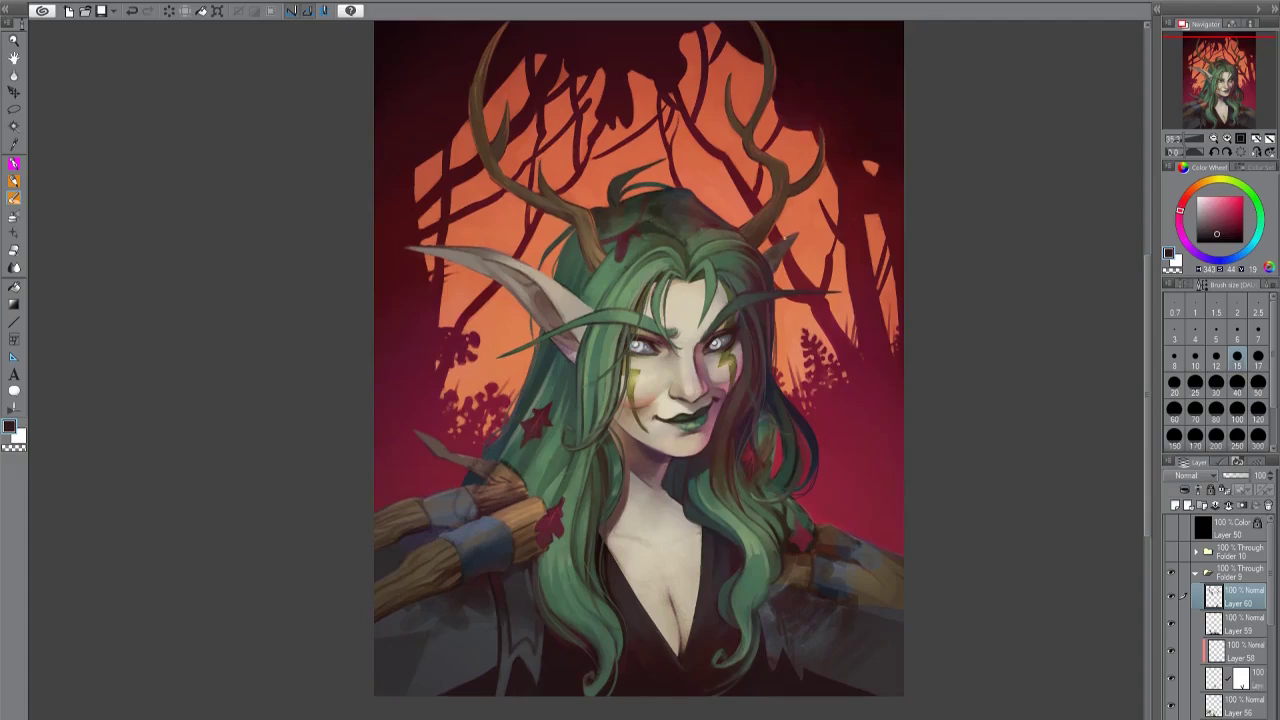
Refine the far ear's shape beside the antler base with sampled tones at brush size 15, checking the canvas mirrored.
left_click(773, 253, "alt")
left_click(776, 258, "alt")
key("h")
left_click(800, 258, "alt")
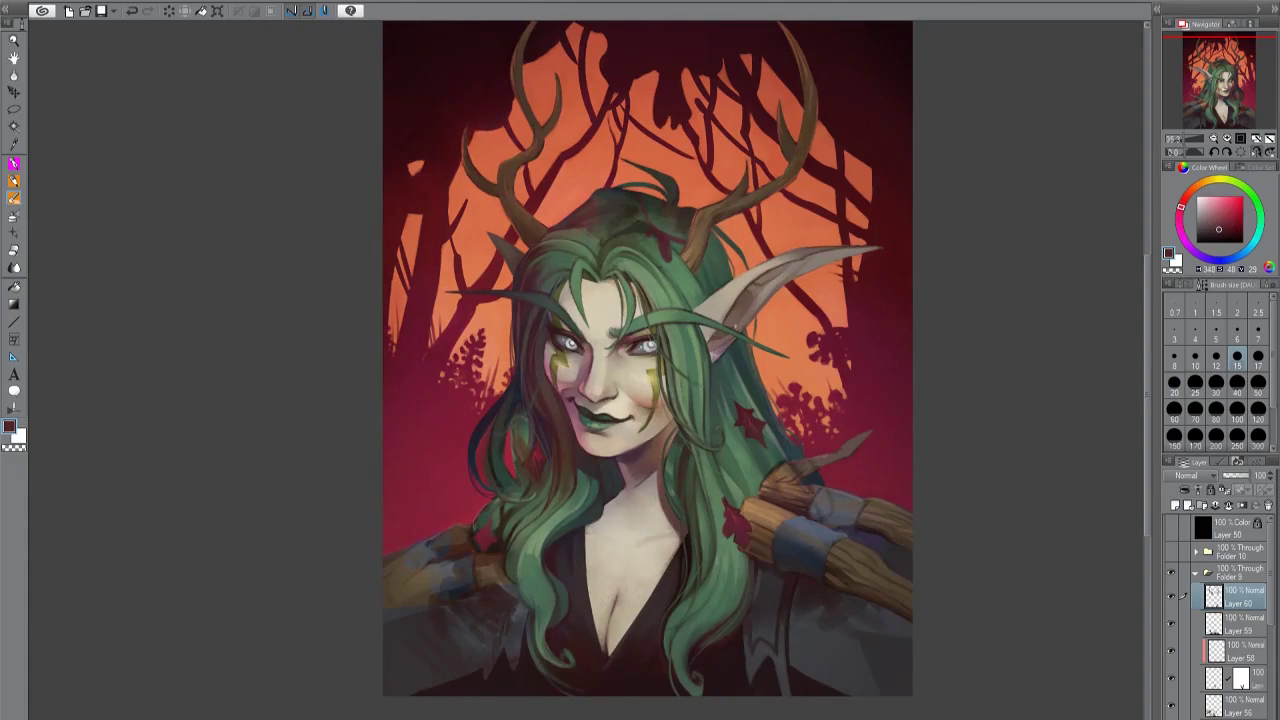
Touch up the near ear's inner shading and tip with sampled grey-beige and dark tones at brush size 15.
left_click(723, 349, "alt")
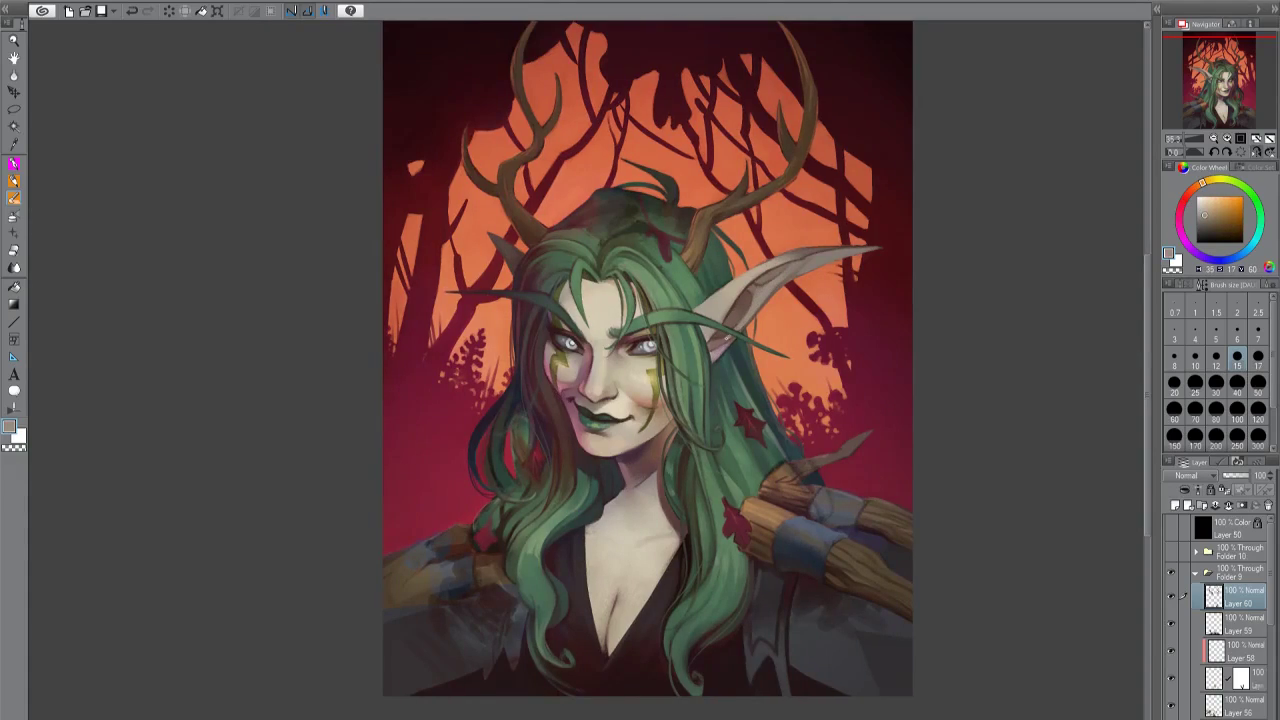
key("x")
key("x")
key("x")
key("x")
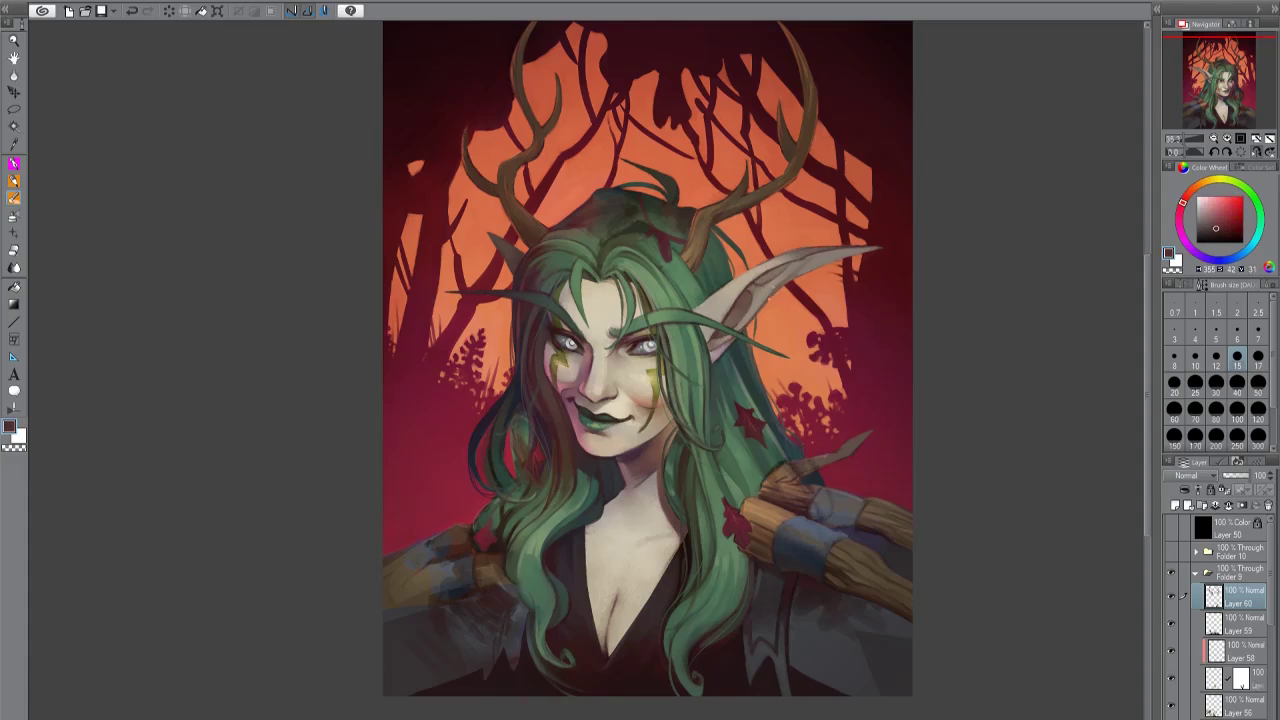
left_click(880, 247, "alt")
left_click(866, 241, "alt")
Render the thin twig on the near shoulder branch with a near-black tone, sampled browns and background crimson at brush size 15.
left_click(1219, 260)
left_click(1210, 235)
left_click(800, 462, "alt")
left_click(1237, 356)
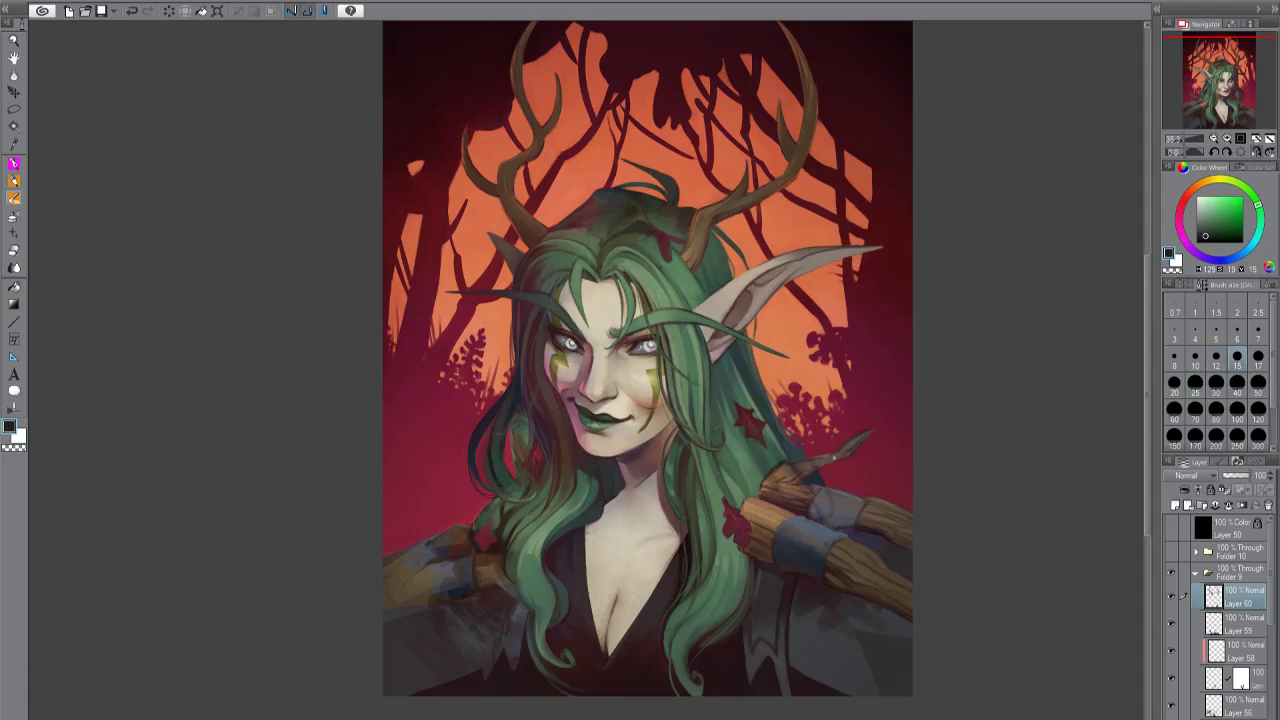
left_click(787, 478, "alt")
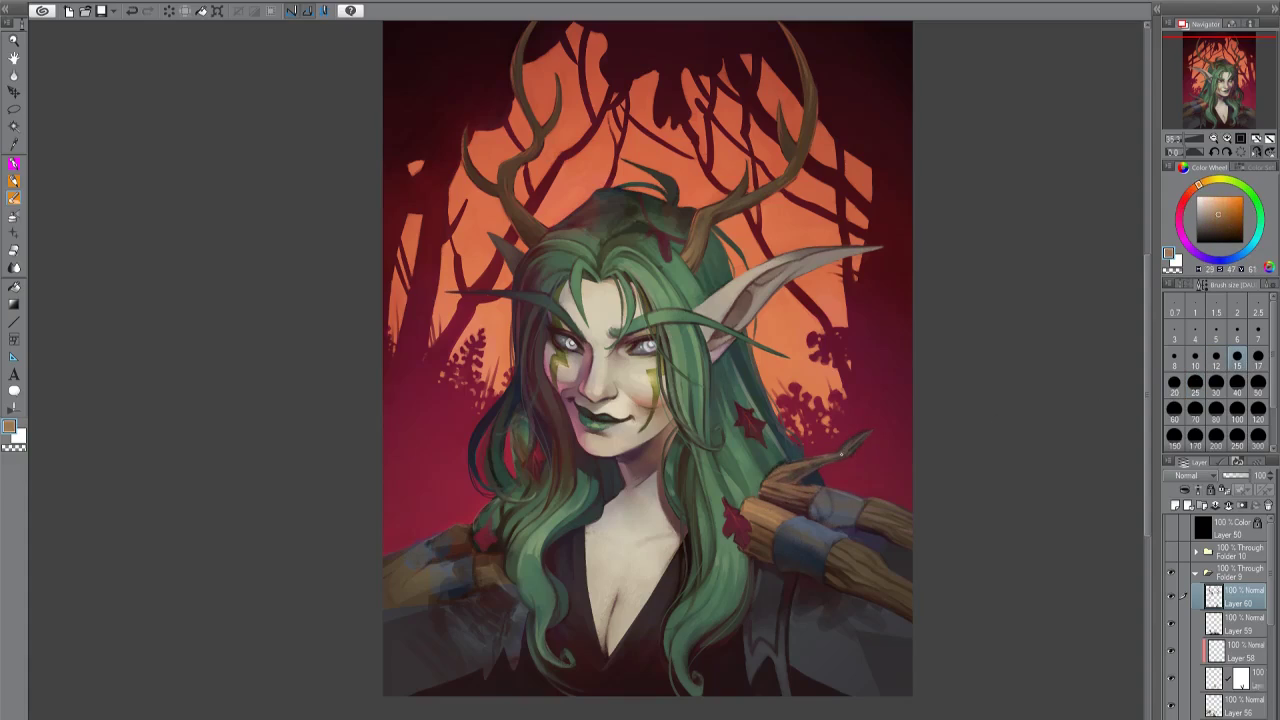
left_click(838, 450, "alt")
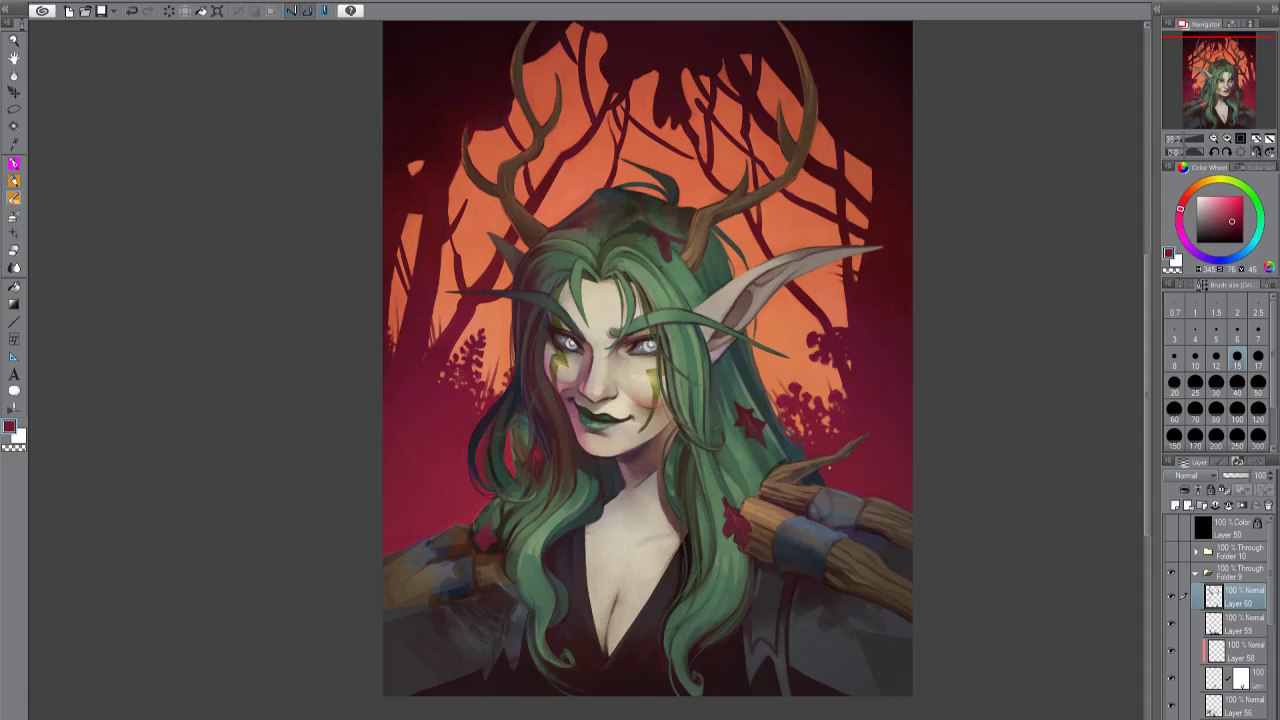
left_click(805, 476, "alt")
left_click(802, 484, "alt")
key("h")
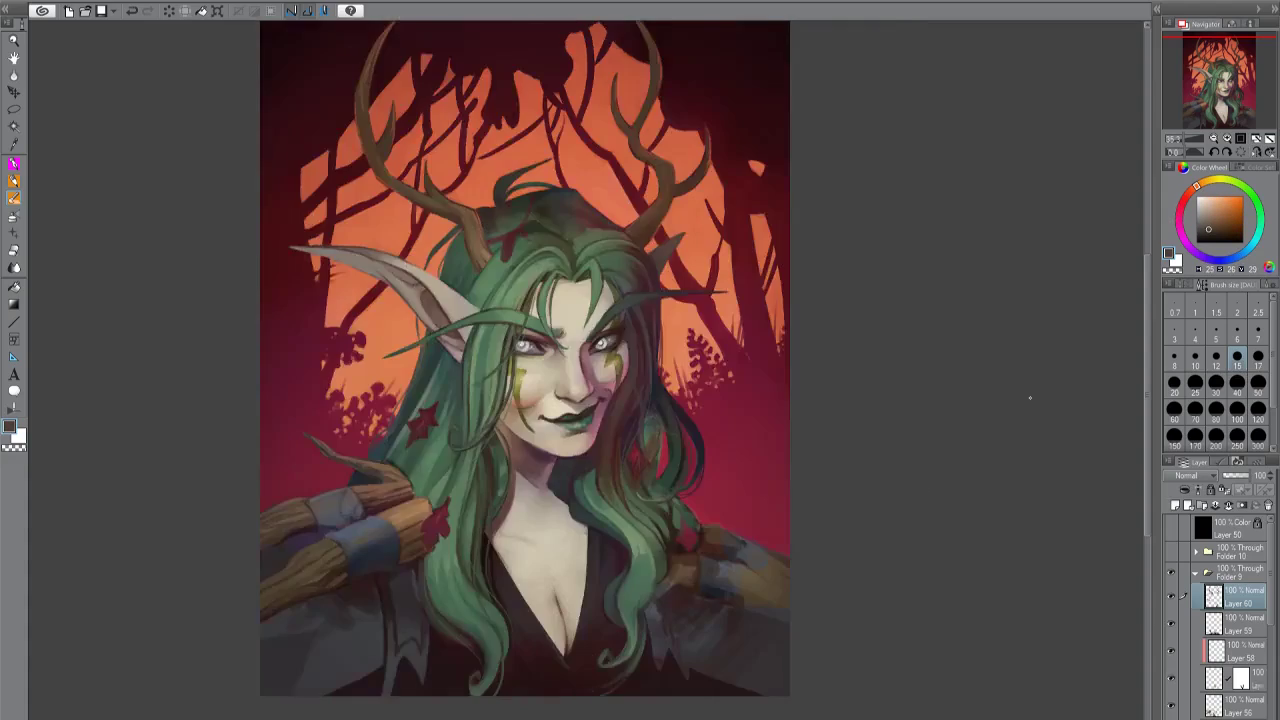
Smooth and shade the blue wrap on the upper near shoulder branch with sampled blue and dark tones at brush size 25.
key("h")
scroll(811, 470, "down", 1)
left_click(836, 492, "alt")
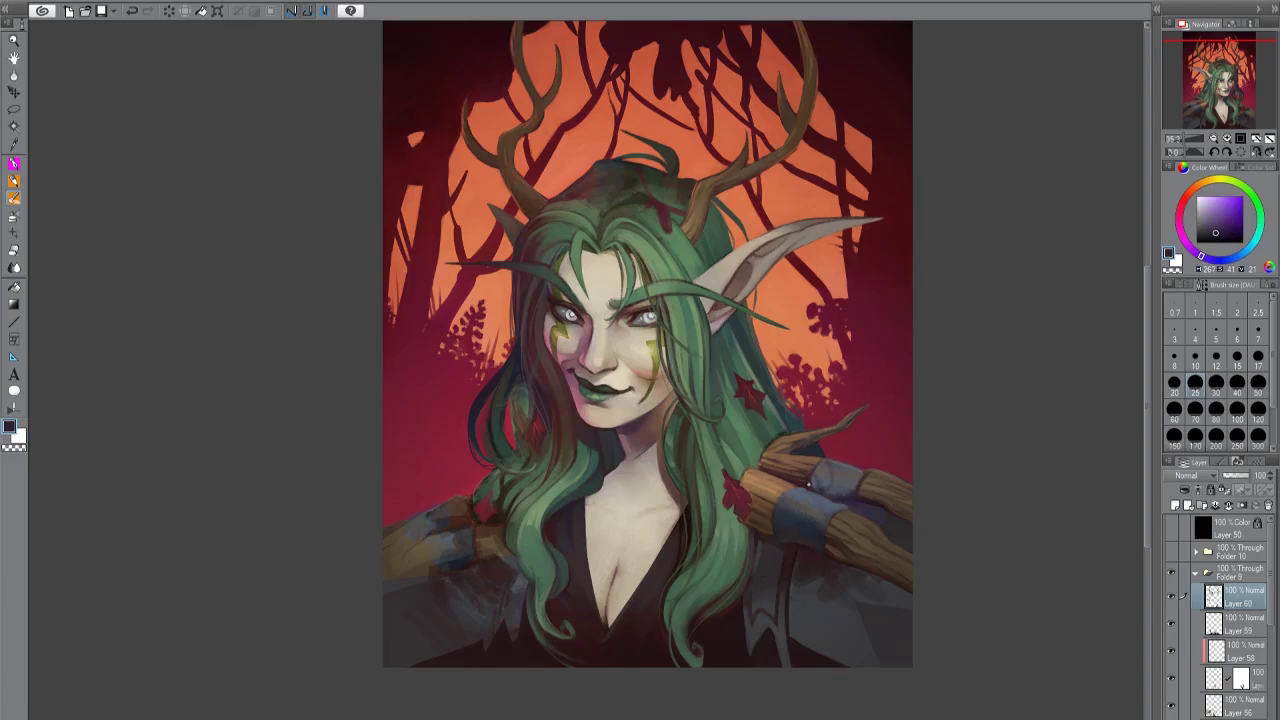
left_click(810, 481, "alt")
left_click(820, 478, "alt")
left_click(830, 475, "alt")
left_click(852, 466, "alt")
key("h")
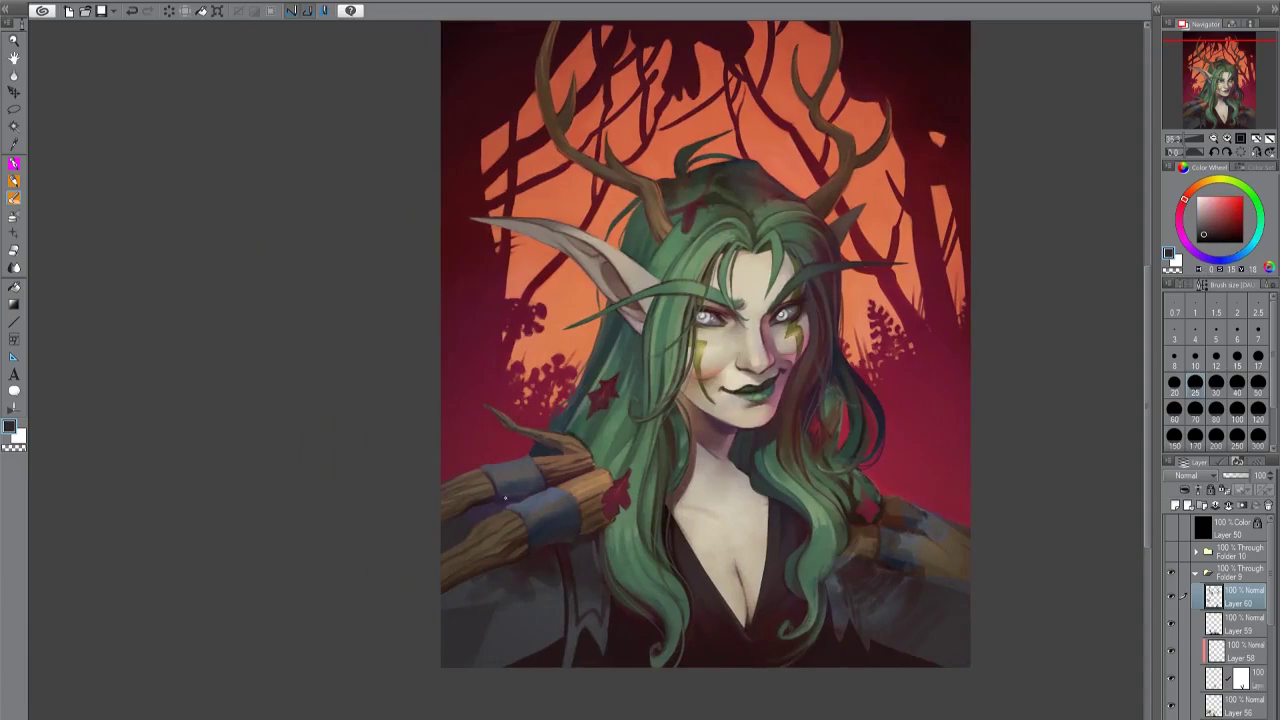
left_click(536, 469, "alt")
key("h")
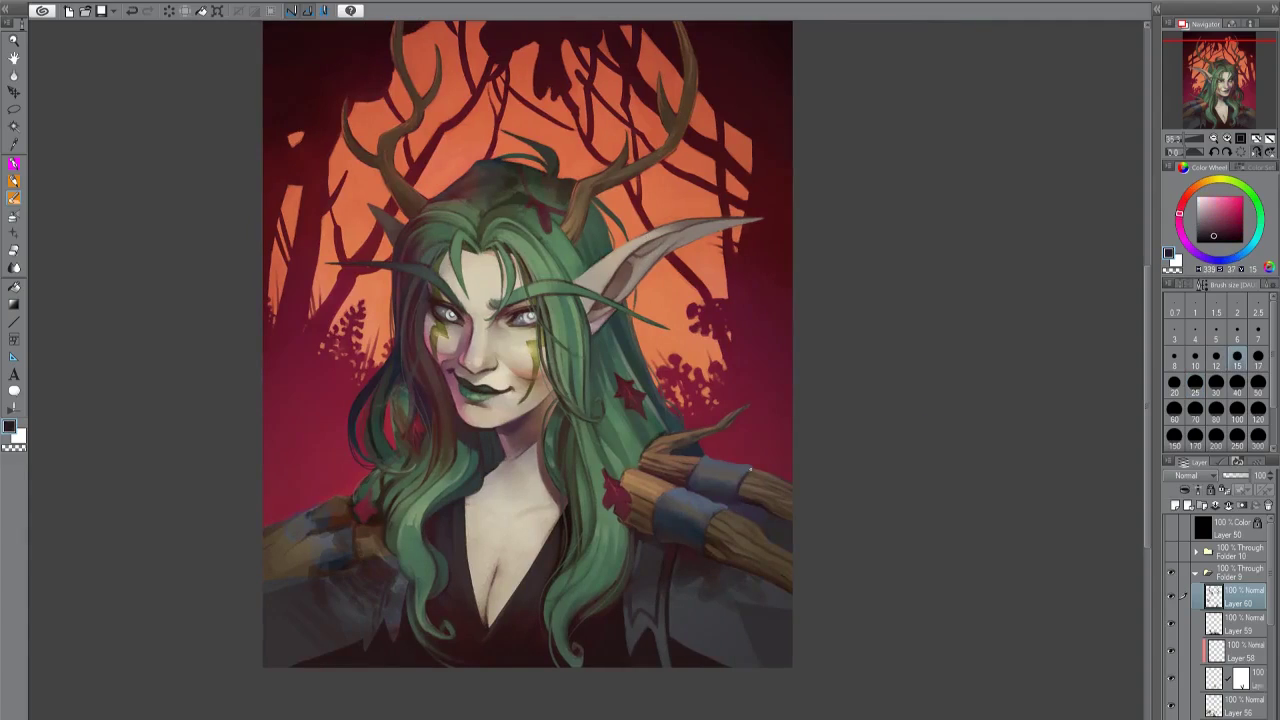
Shade and highlight the blue wrap on the lower near shoulder branch with sampled blue and light tones.
left_click(700, 505, "alt")
left_click(718, 493, "alt")
left_click(712, 497, "alt")
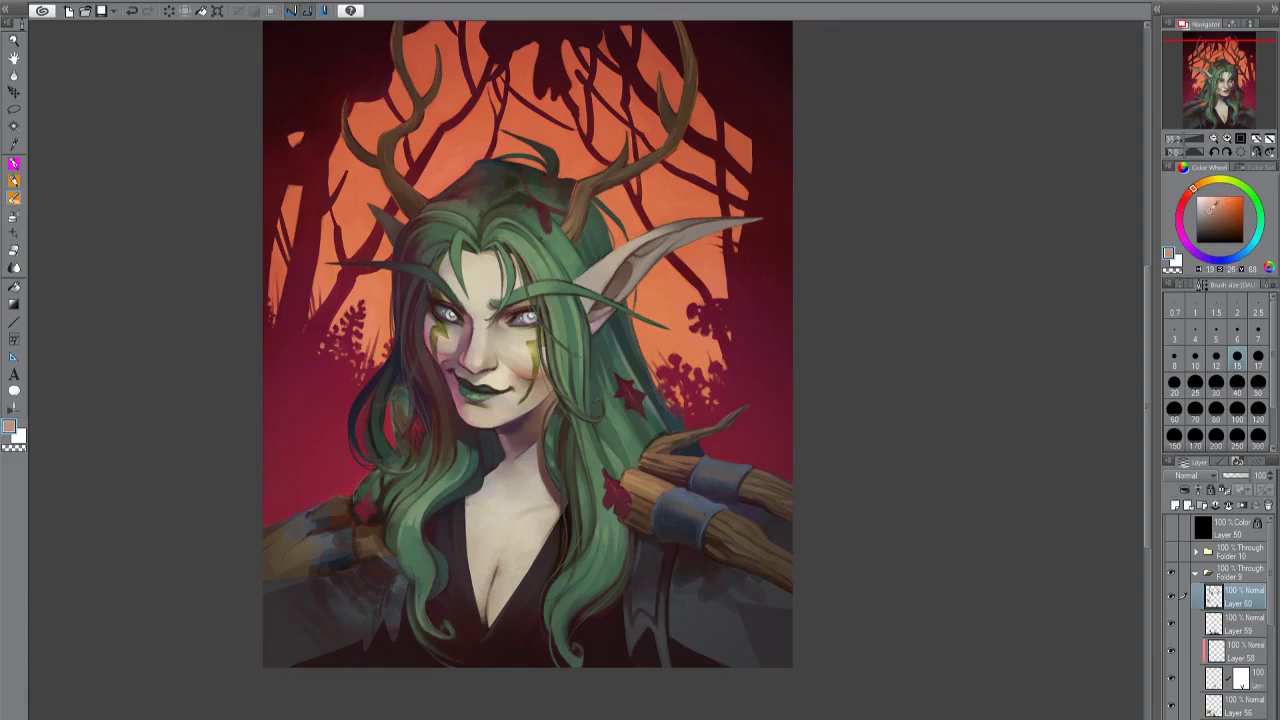
left_click_drag(666, 500, 710, 510)
left_click(700, 466, "alt")
key("h")
key("h")
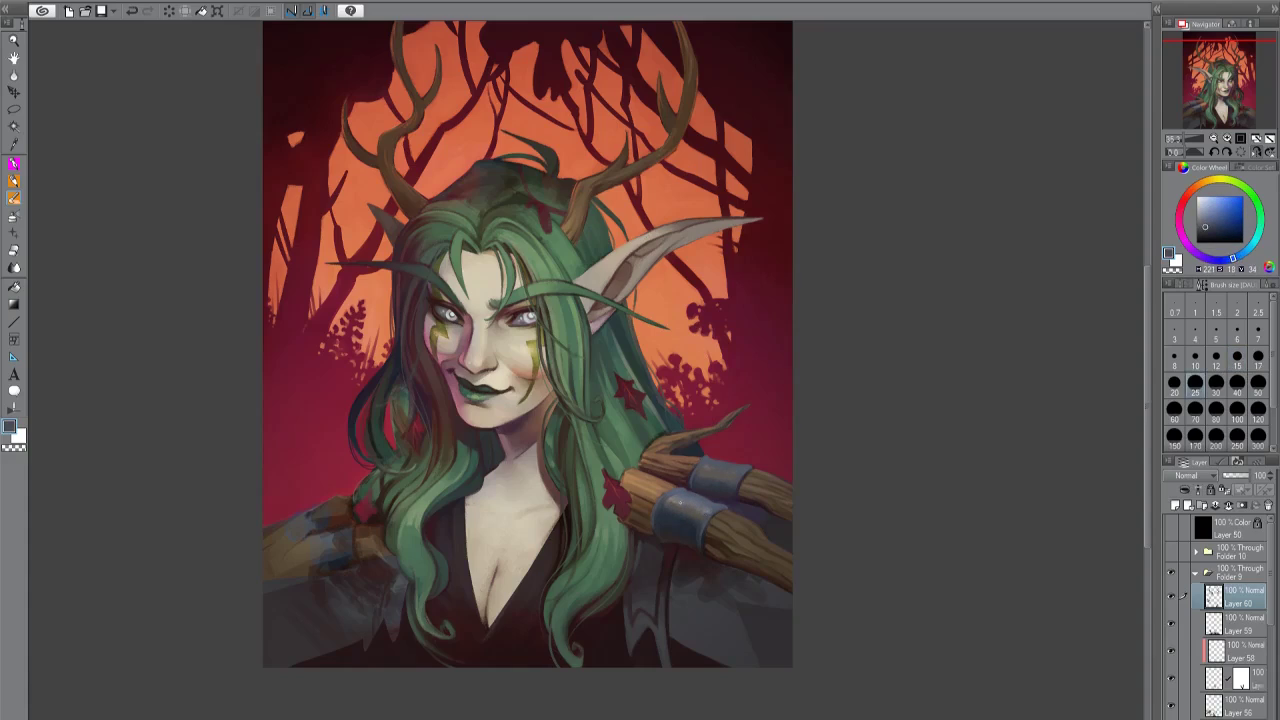
Refine the hair behind the near shoulder twig on the mirrored canvas with sampled dark blue and green tones at brush size 15.
key("h")
left_click(420, 441, "alt")
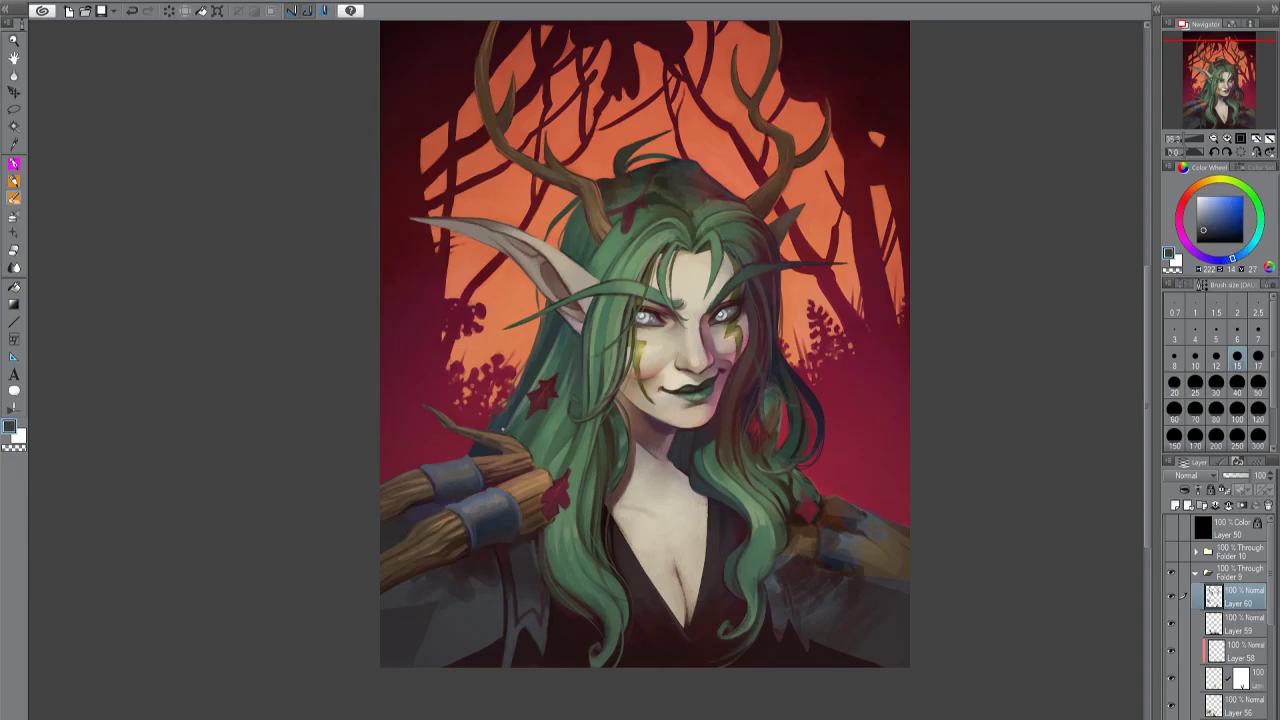
left_click(492, 428, "alt")
left_click(549, 537, "alt")
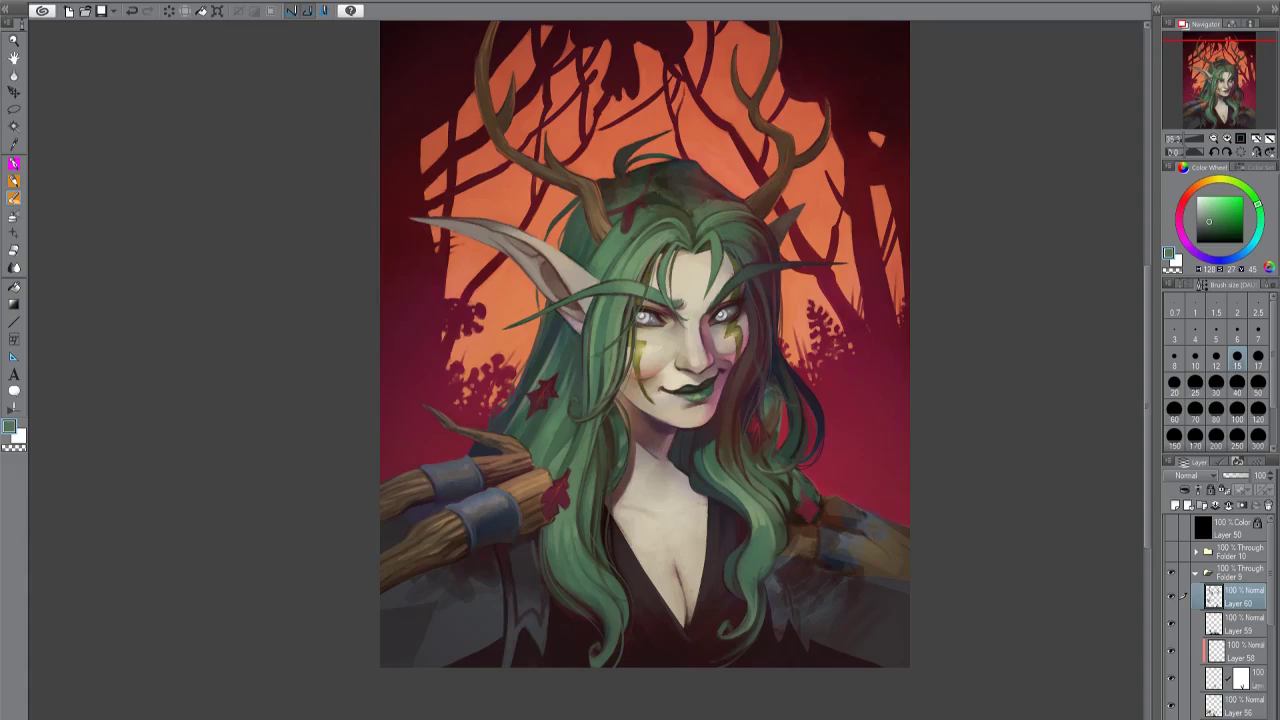
Save the painting, and paint over the dark red leaf at the near antler's base with sampled hair greens at brush sizes 25 and 15.
key("ctrl+s")
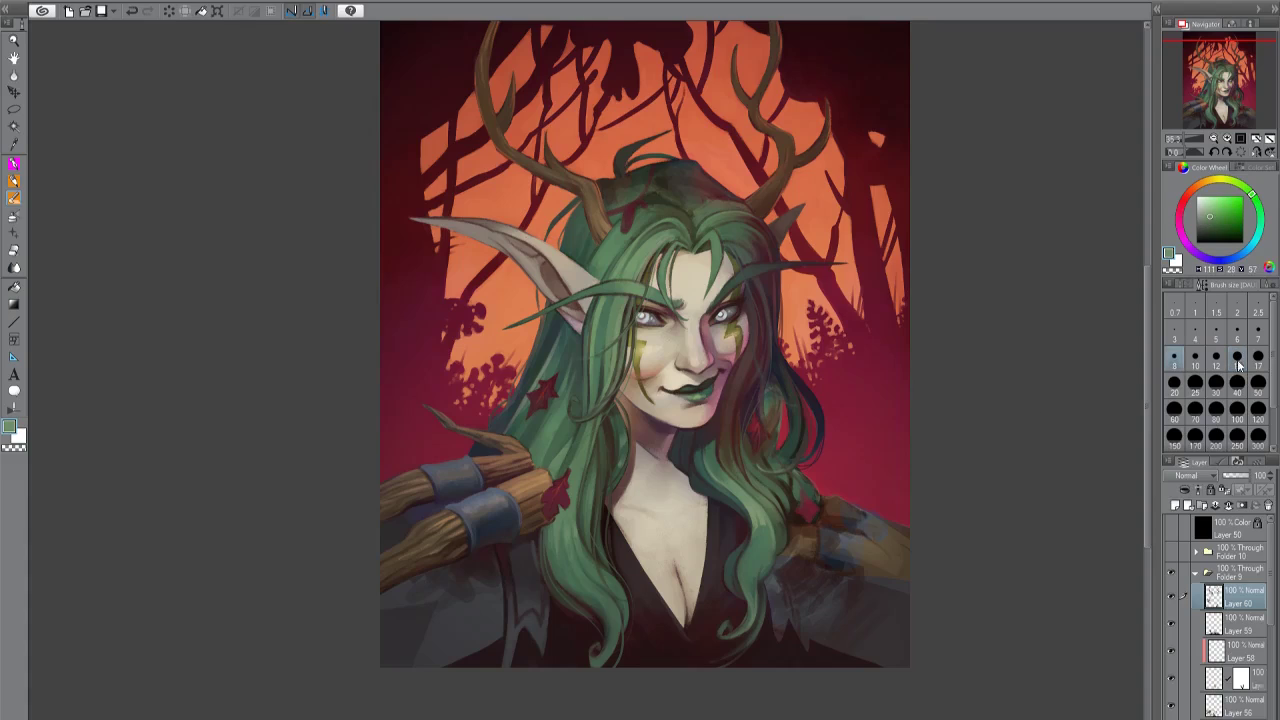
scroll(645, 345, "up", 2)
key("h")
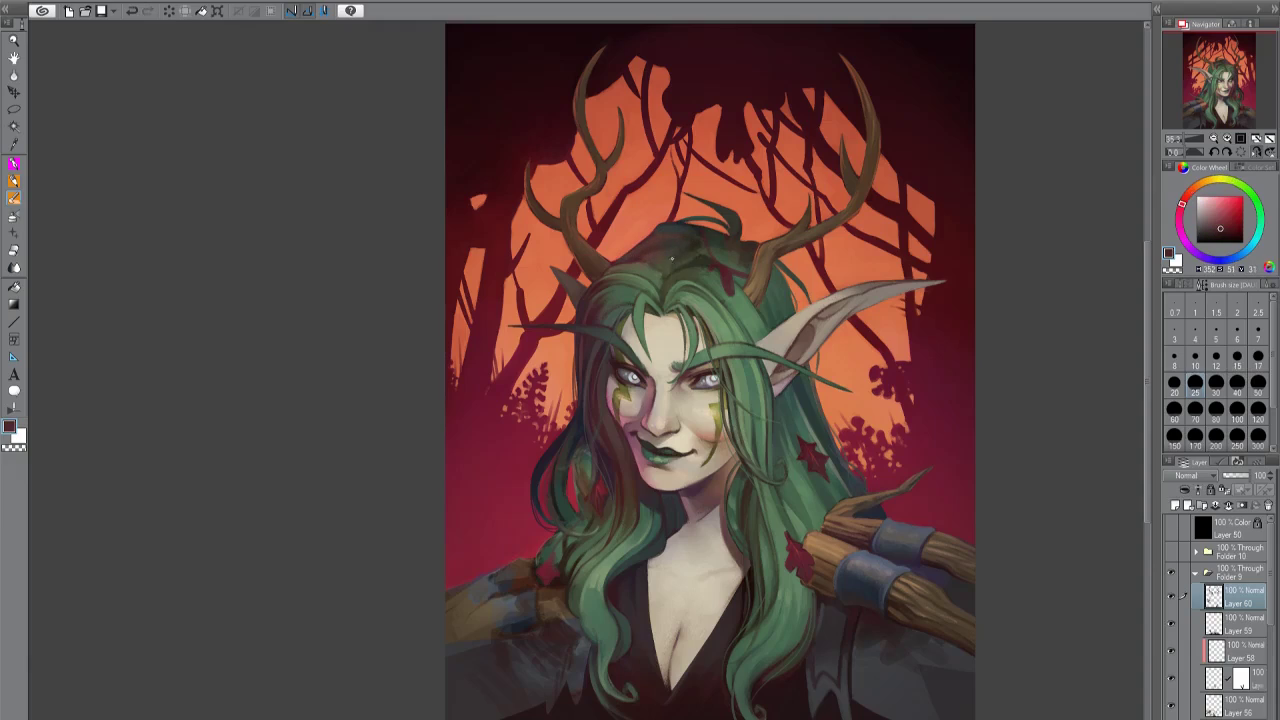
left_click(681, 253, "alt")
key("h")
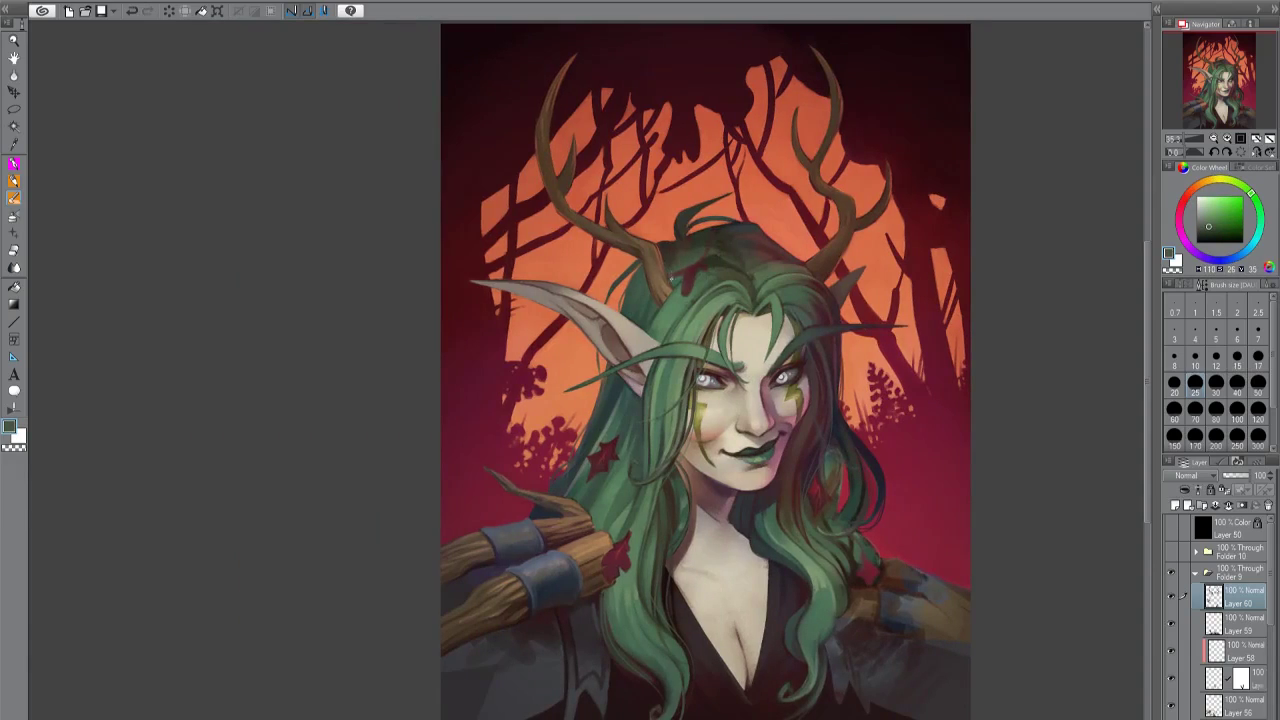
left_click(688, 280, "alt")
left_click(700, 276, "alt")
left_click(700, 276, "alt")
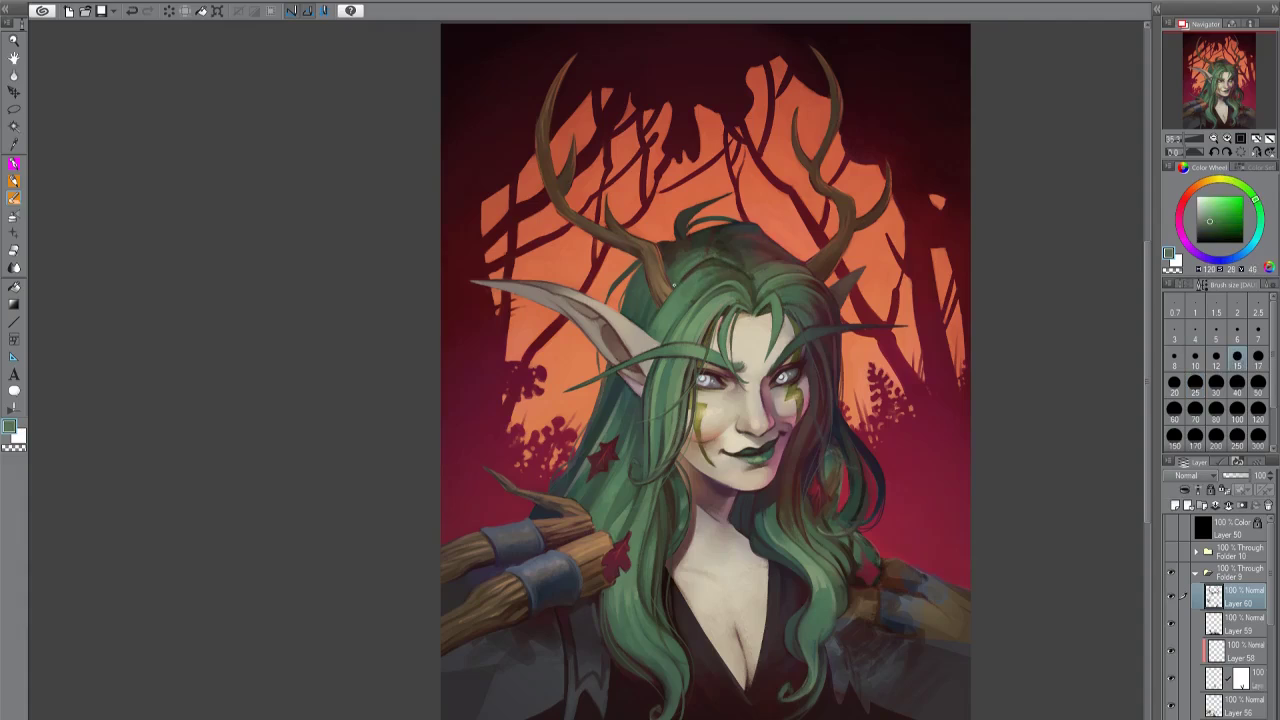
left_click(700, 276, "alt")
key("h")
key("h")
Clean up the crown's edge and its loose tuft with sampled dark tones and background orange at brush sizes 25, 15 and 8.
left_click(688, 216, "alt")
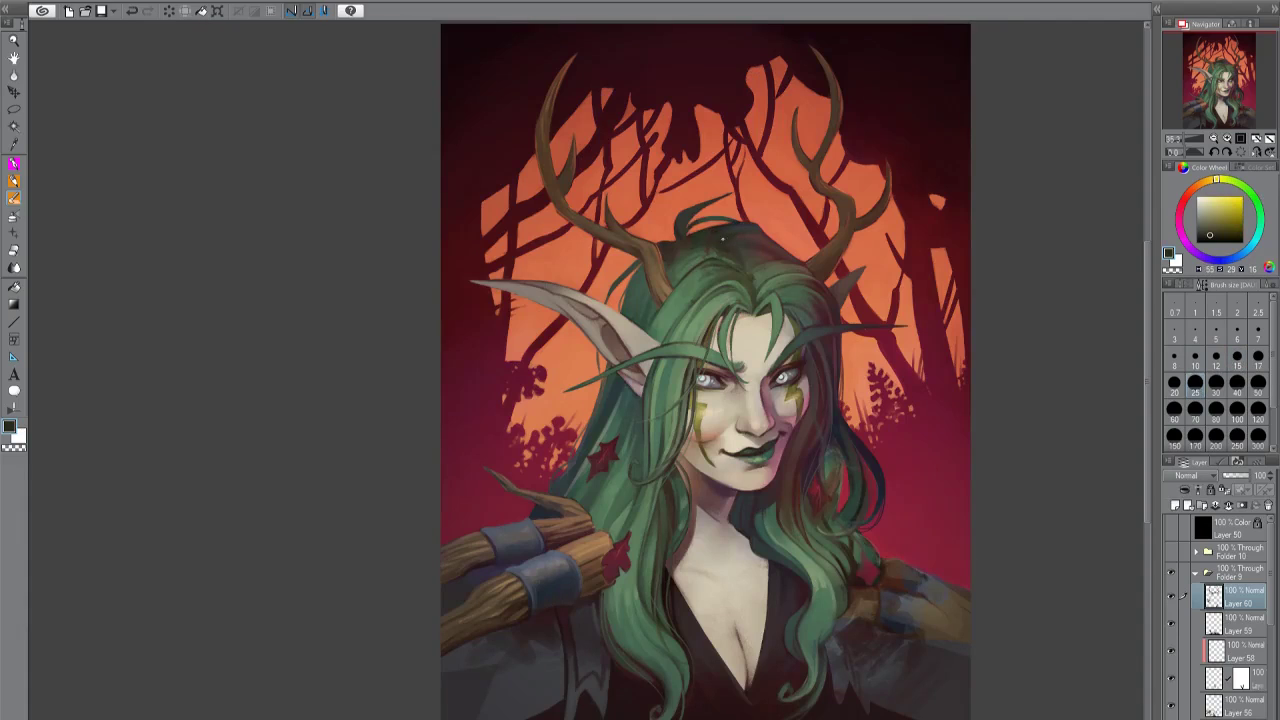
left_click(688, 216, "alt")
left_click(688, 216, "alt")
left_click(688, 216, "alt")
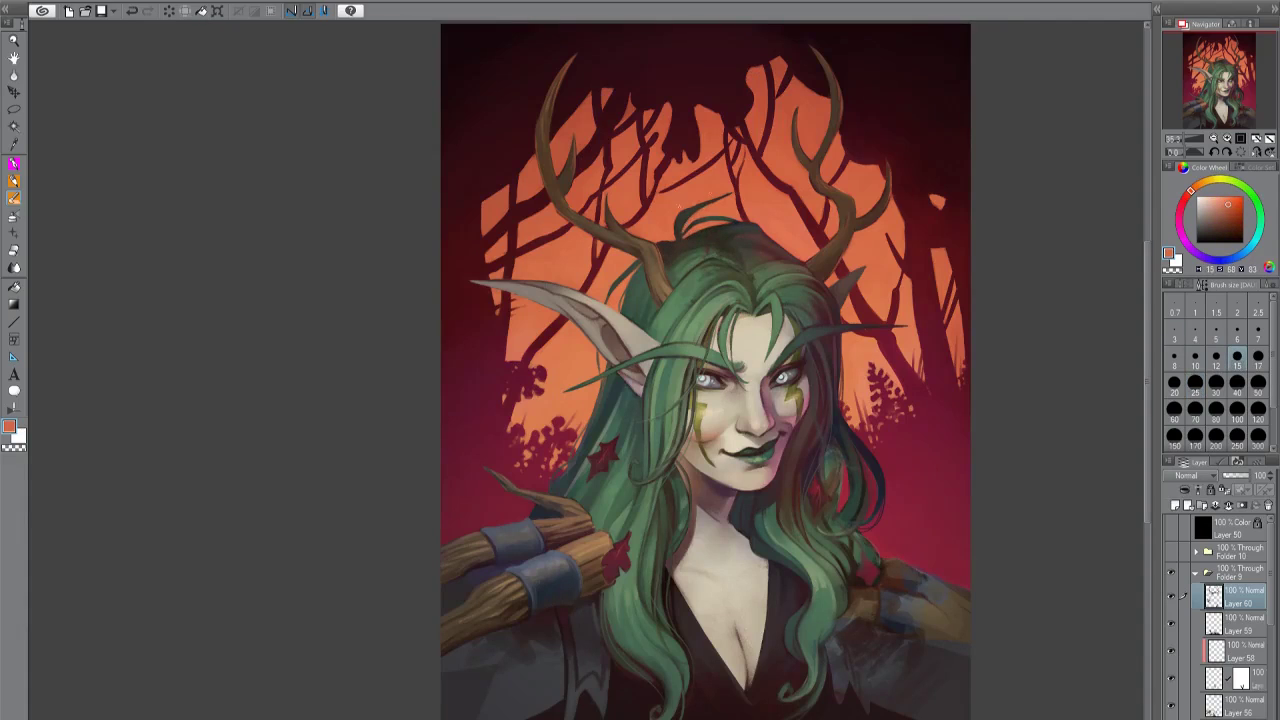
left_click(681, 240, "alt")
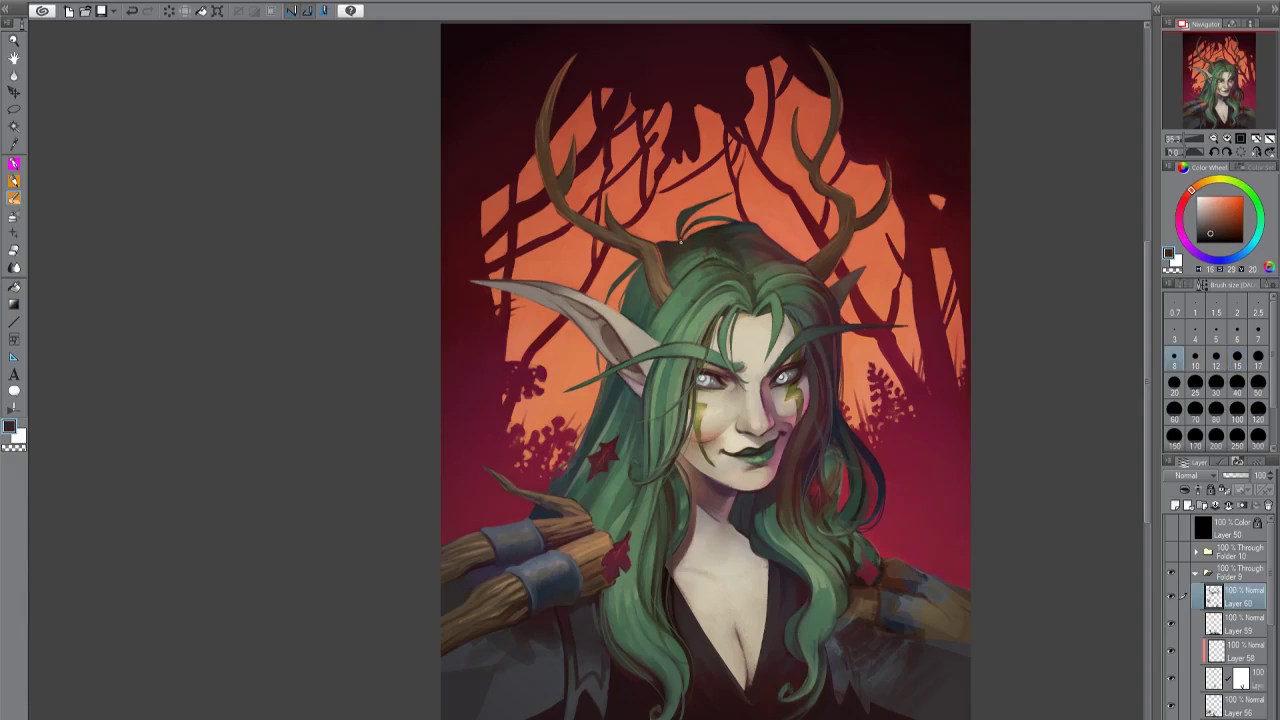
left_click(1216, 357)
left_click(1174, 357)
left_click(680, 245, "alt")
left_click(680, 245, "alt")
Refine the green strands across the crown between the antlers with sampled hair tones at brush sizes 20, 12 and 25.
left_click(1175, 383)
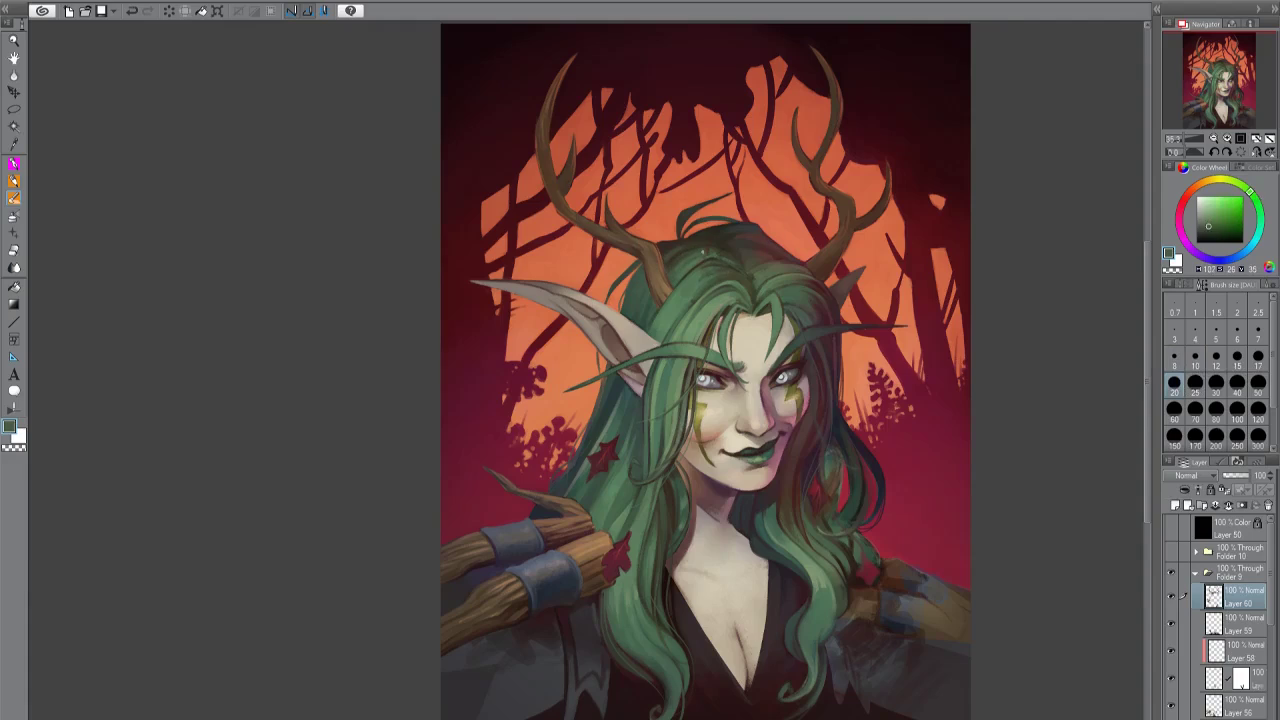
left_click(1200, 233)
key("h")
key("h")
left_click(1216, 357)
left_click(713, 272, "alt")
left_click(678, 316, "alt")
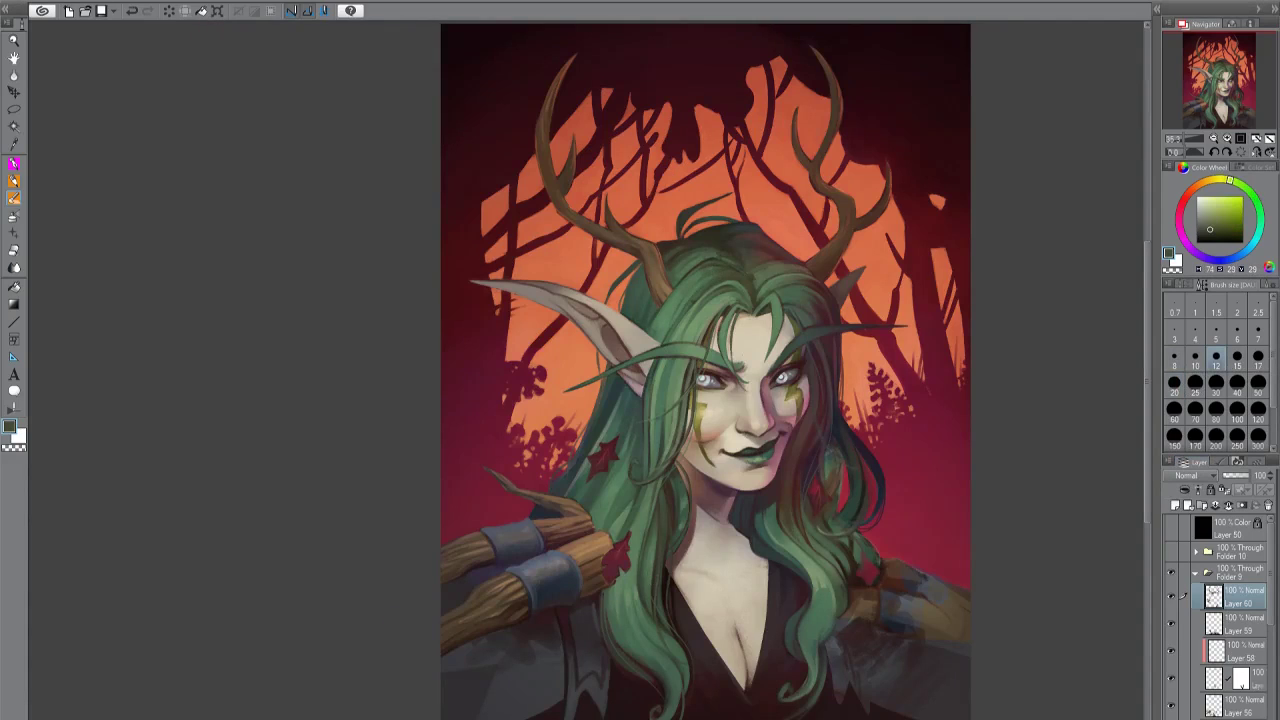
left_click(936, 270, "alt")
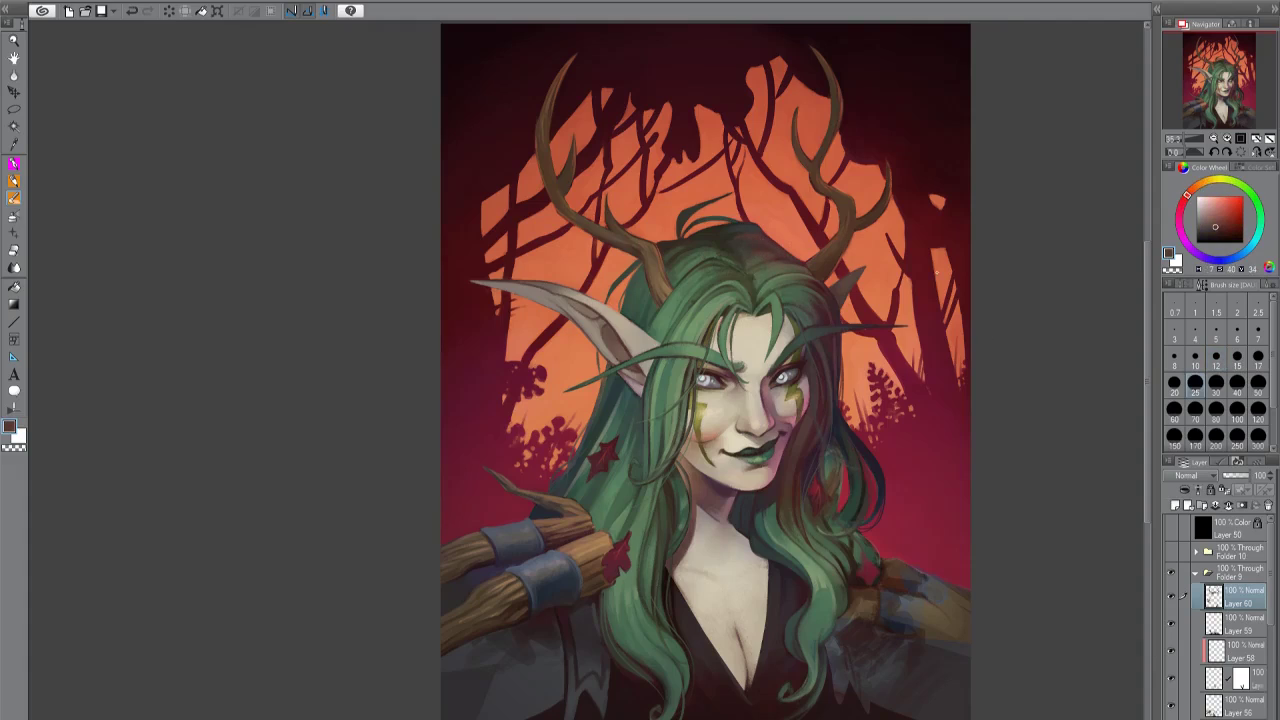
Rework the looping hair locks beside the far cheek with sampled dark red and green tones at brush sizes 10 and 20.
left_click_drag(1026, 382, 906, 388)
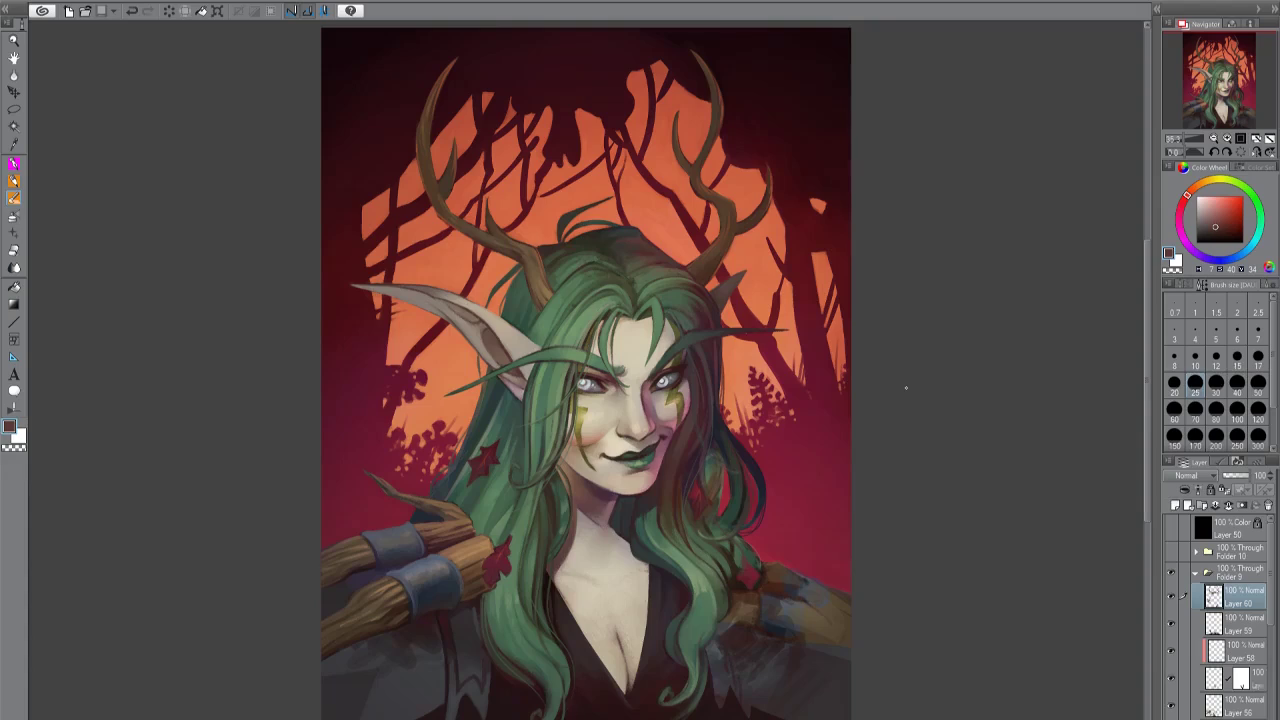
scroll(979, 585, "down", 2)
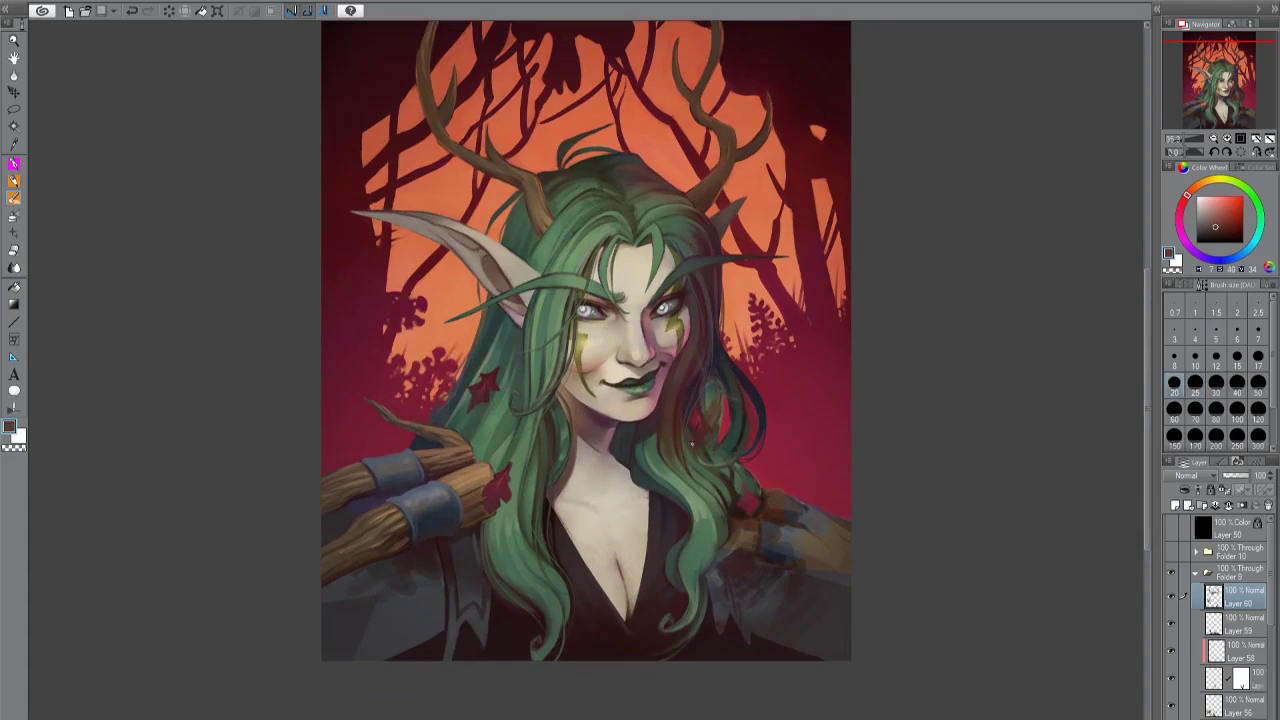
left_click(1182, 205)
left_click(1237, 357)
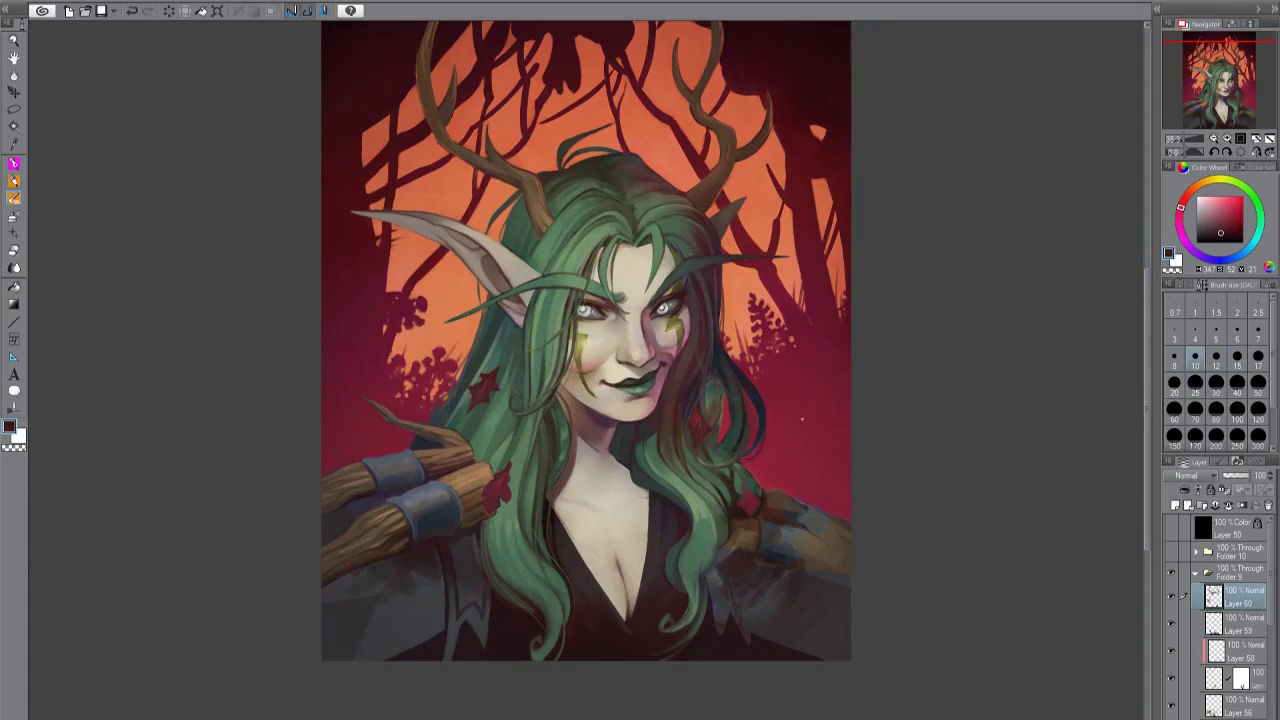
left_click(1217, 226)
left_click(1174, 383)
left_click(1201, 184)
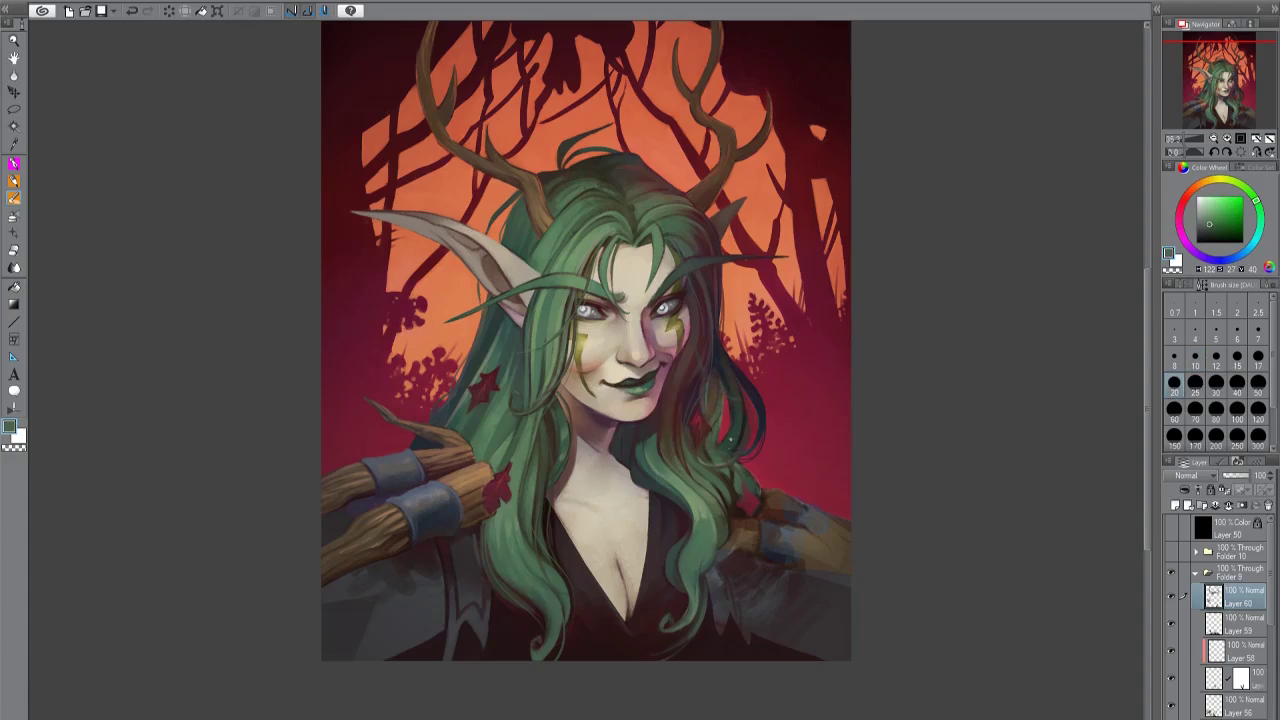
Define the lower far-side curls above the shoulder with dark and muted green tones at brush sizes 8 and 12.
key("bracketleft")
key("bracketleft")
key("bracketleft")
key("bracketleft")
key("bracketleft")
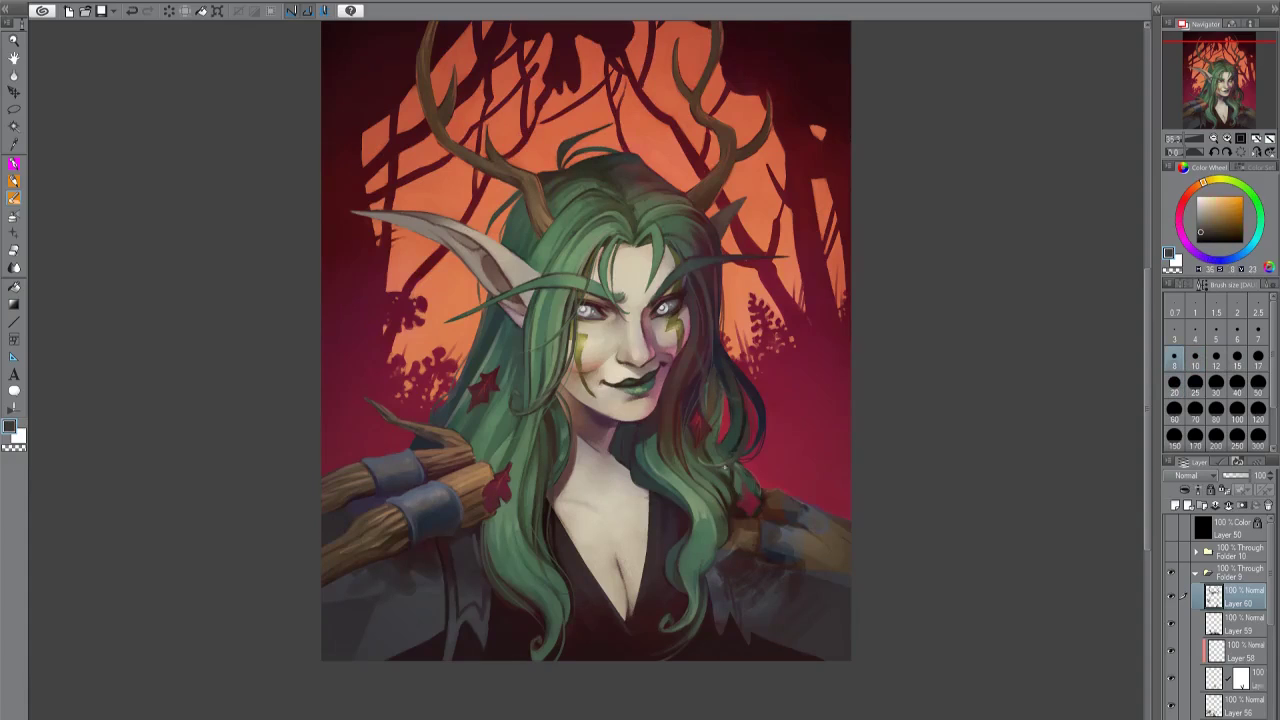
key("bracketright")
key("bracketright")
key("bracketright")
key("bracketright")
key("bracketright")
key("bracketleft")
key("bracketleft")
key("bracketleft")
key("x")
key("x")
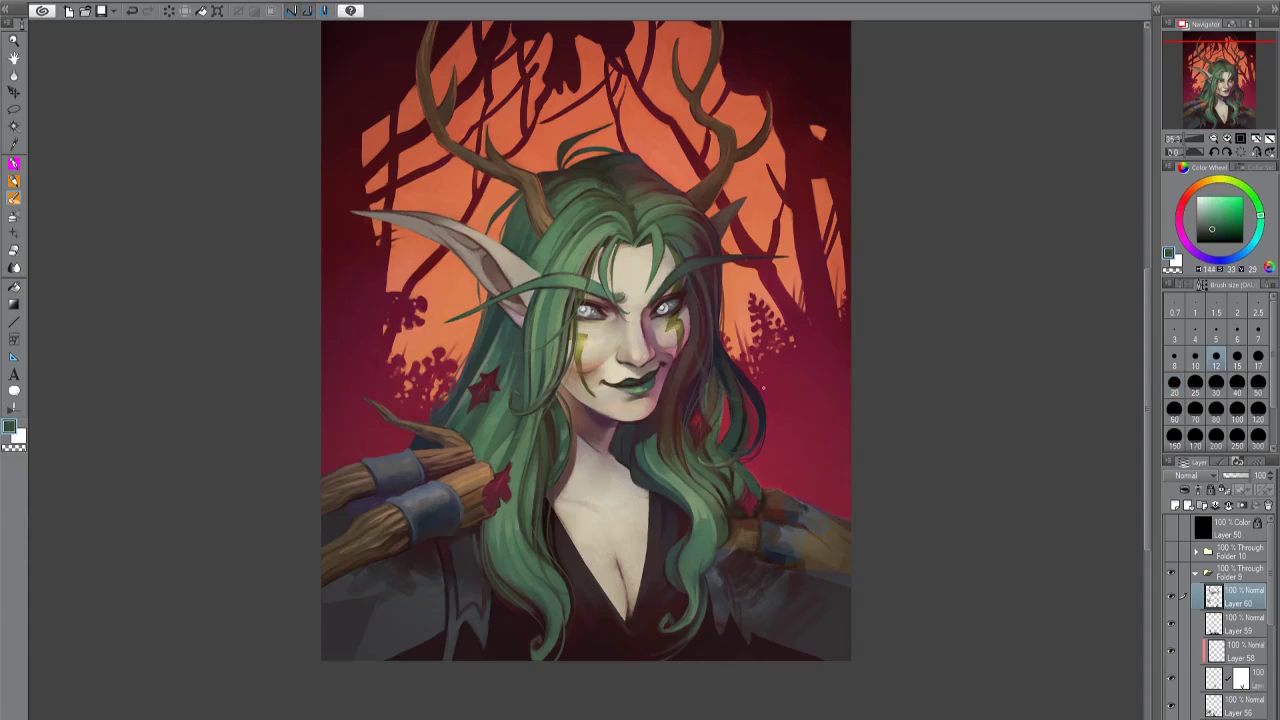
Detail the red leaves near the shoulders and touch up the far-side curl with teal-green at brush size 8.
key("x")
key("bracketleft")
key("bracketleft")
key("x")
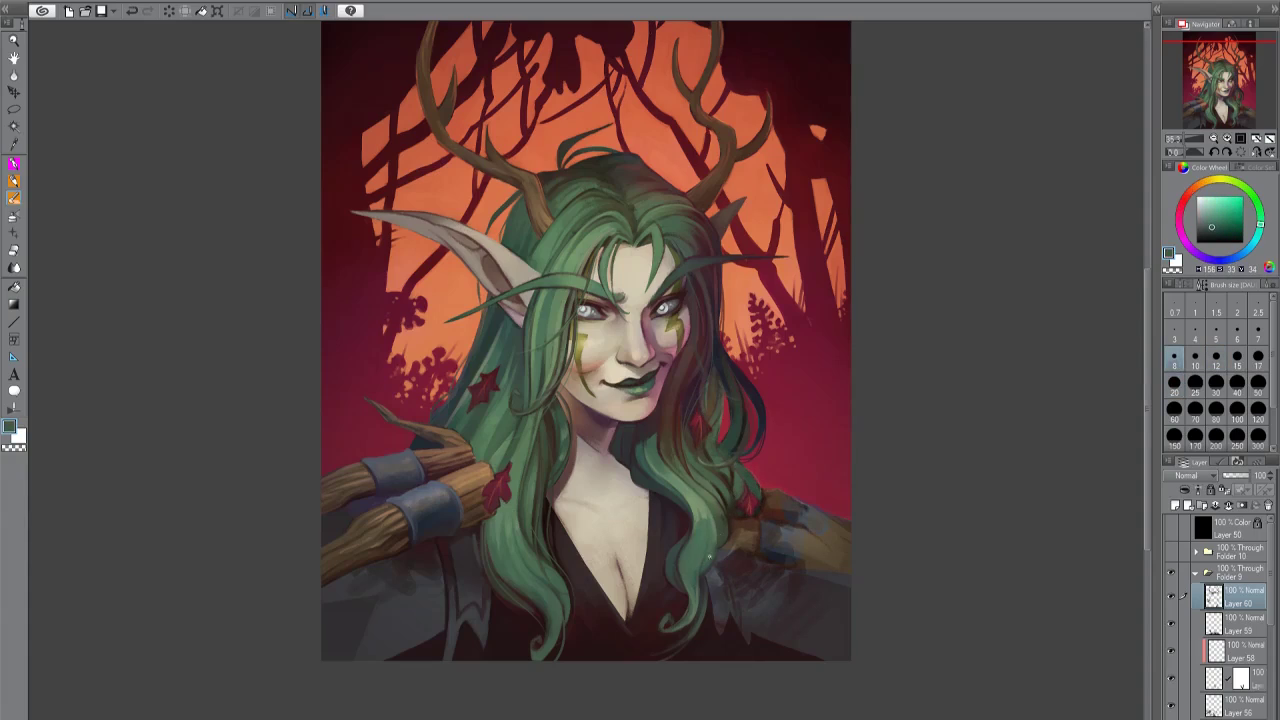
Paint light green highlights on the near-side hair below the antler and on the lower locks at brush size 20.
left_click_drag(839, 493, 891, 523)
left_click(603, 278, "alt")
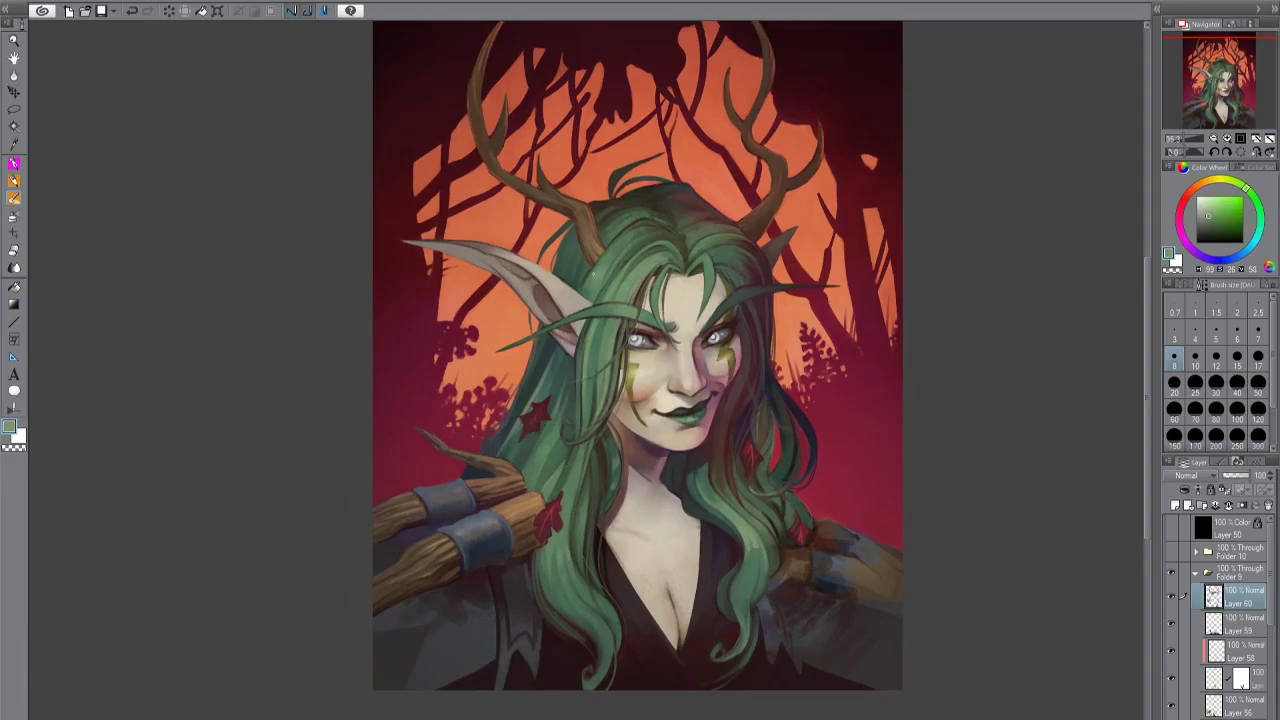
key("bracketright")
key("bracketright")
key("bracketright")
key("bracketright")
key("bracketright")
left_click(600, 272, "alt")
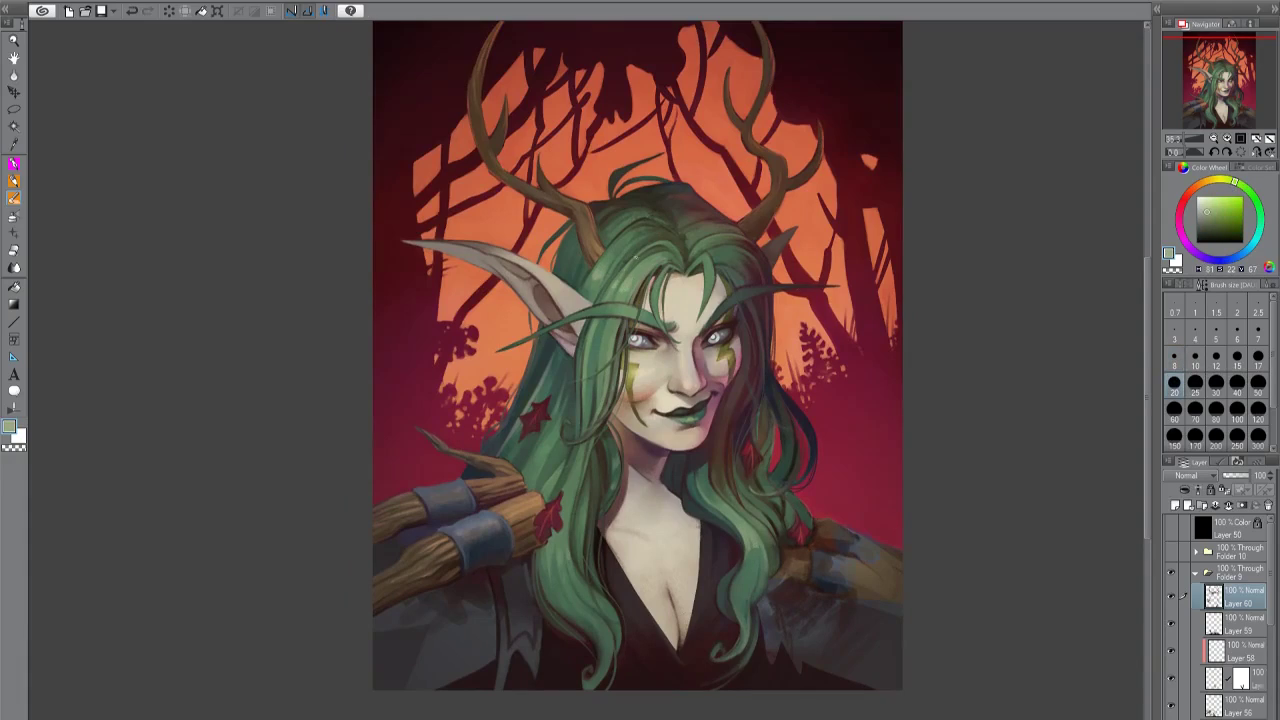
left_click(563, 553, "alt")
left_click(563, 553, "alt")
Refine the far-side crown strands on the mirrored canvas with sampled greens at brush size 8.
key("h")
key("bracketleft")
key("bracketleft")
key("bracketleft")
key("bracketleft")
key("bracketleft")
left_click(640, 203, "alt")
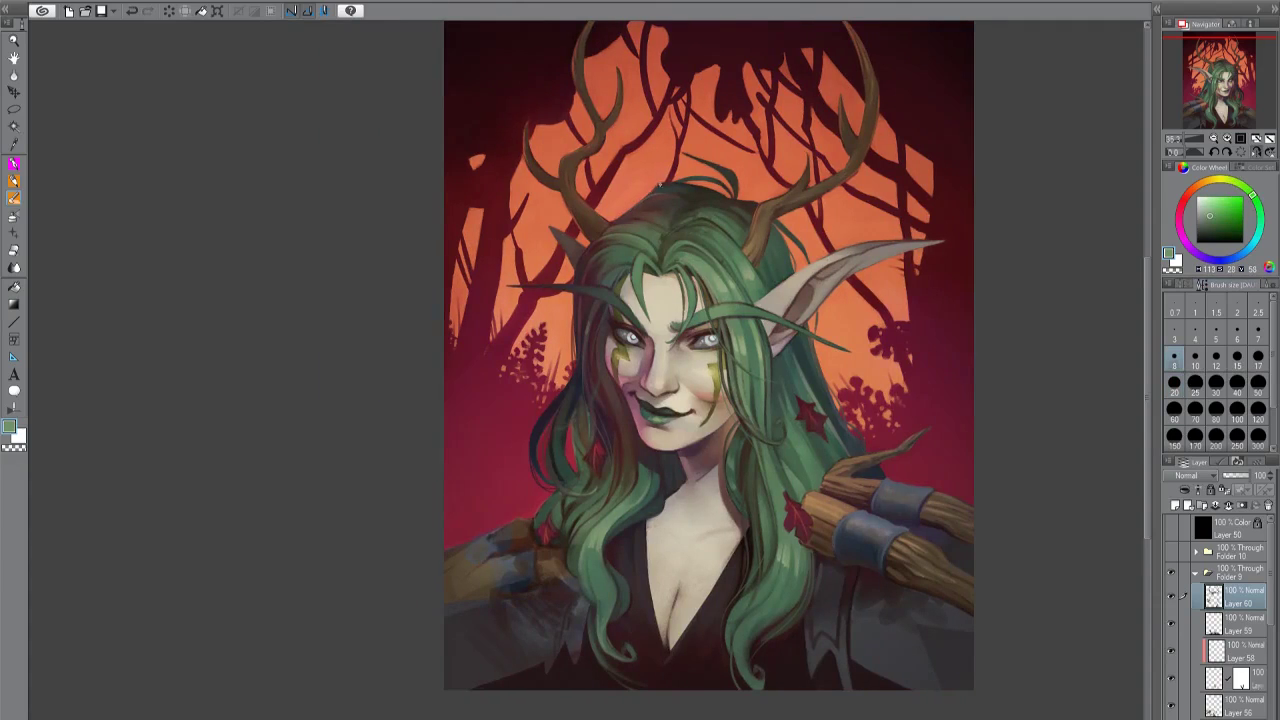
left_click(650, 190, "alt")
left_click(578, 256, "alt")
key("h")
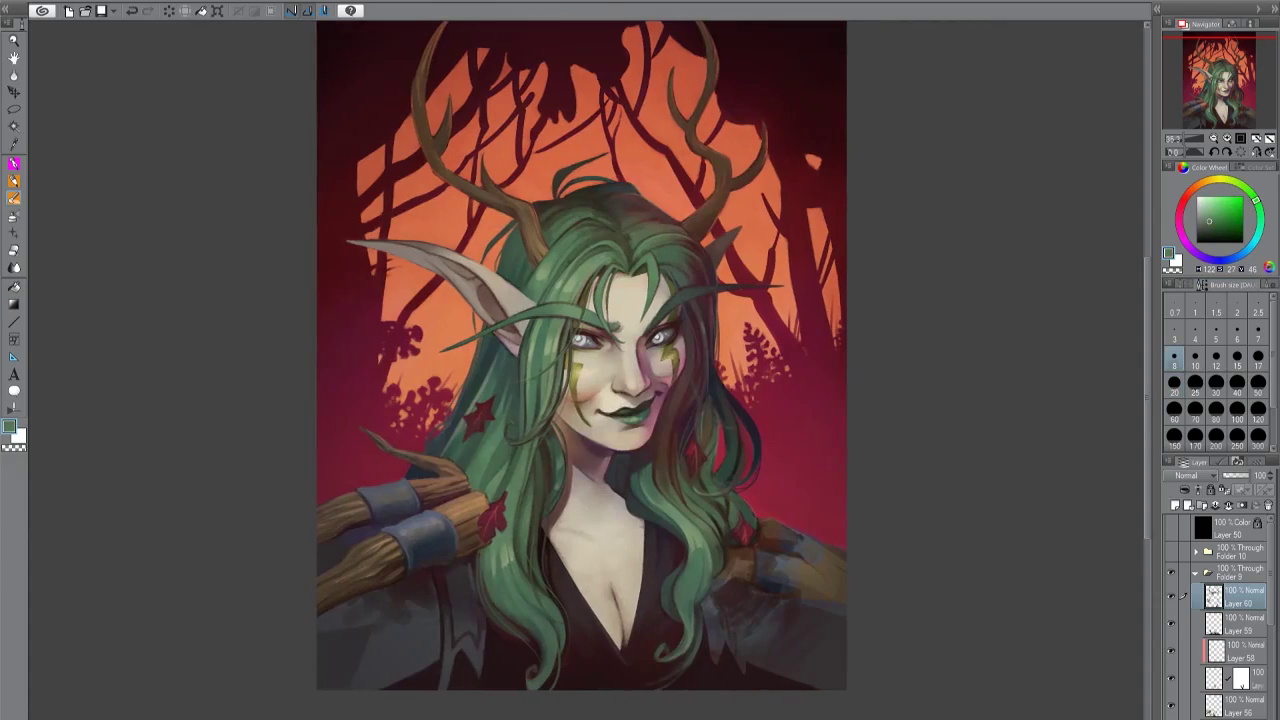
Add a new layer and sketch near-black vines looping around both antlers and across the hair at brush size 15.
left_click_drag(1123, 563, 1237, 575)
left_click(1175, 505)
left_click(1237, 358)
left_click(445, 44, "alt")
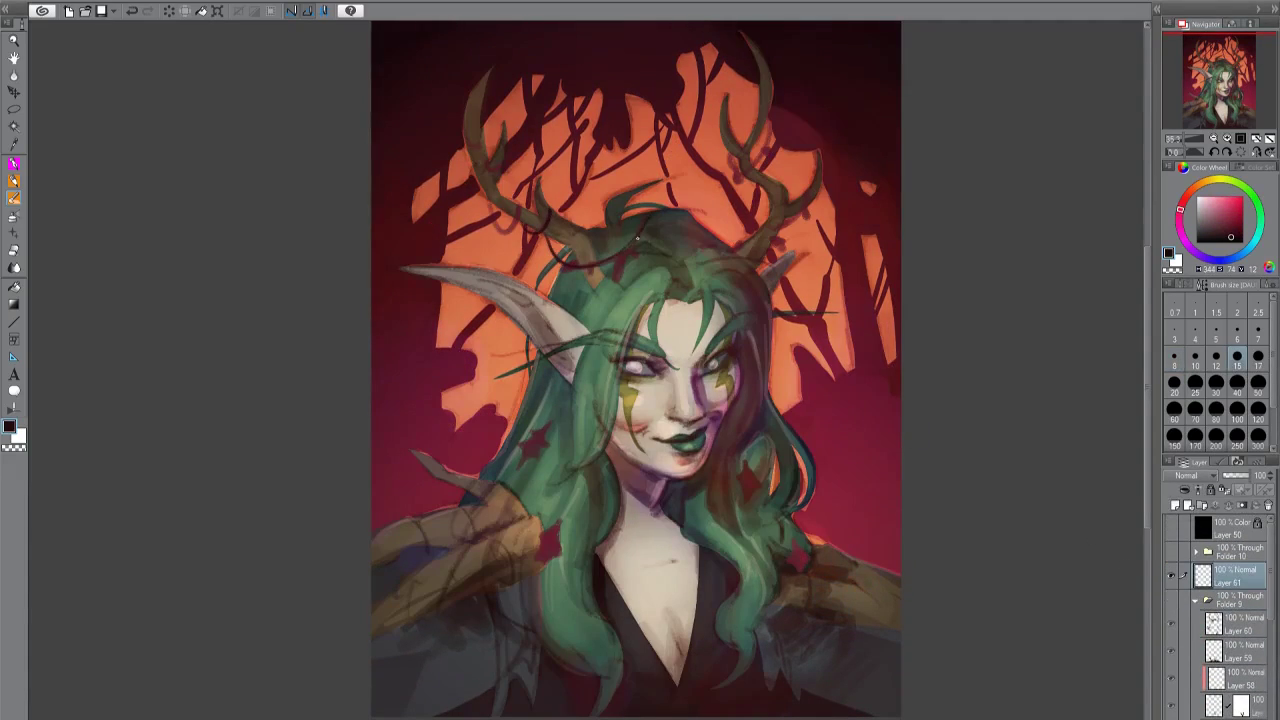
left_click_drag(632, 250, 552, 274)
left_click_drag(490, 204, 520, 232)
mouse_move(484, 175)
left_mouse_down()
mouse_move(467, 131)
mouse_move(470, 100)
left_mouse_up()
mouse_move(768, 232)
left_mouse_down()
mouse_move(806, 198)
mouse_move(762, 246)
left_mouse_up()
left_click_drag(672, 242, 762, 244)
left_click_drag(732, 186, 768, 66)
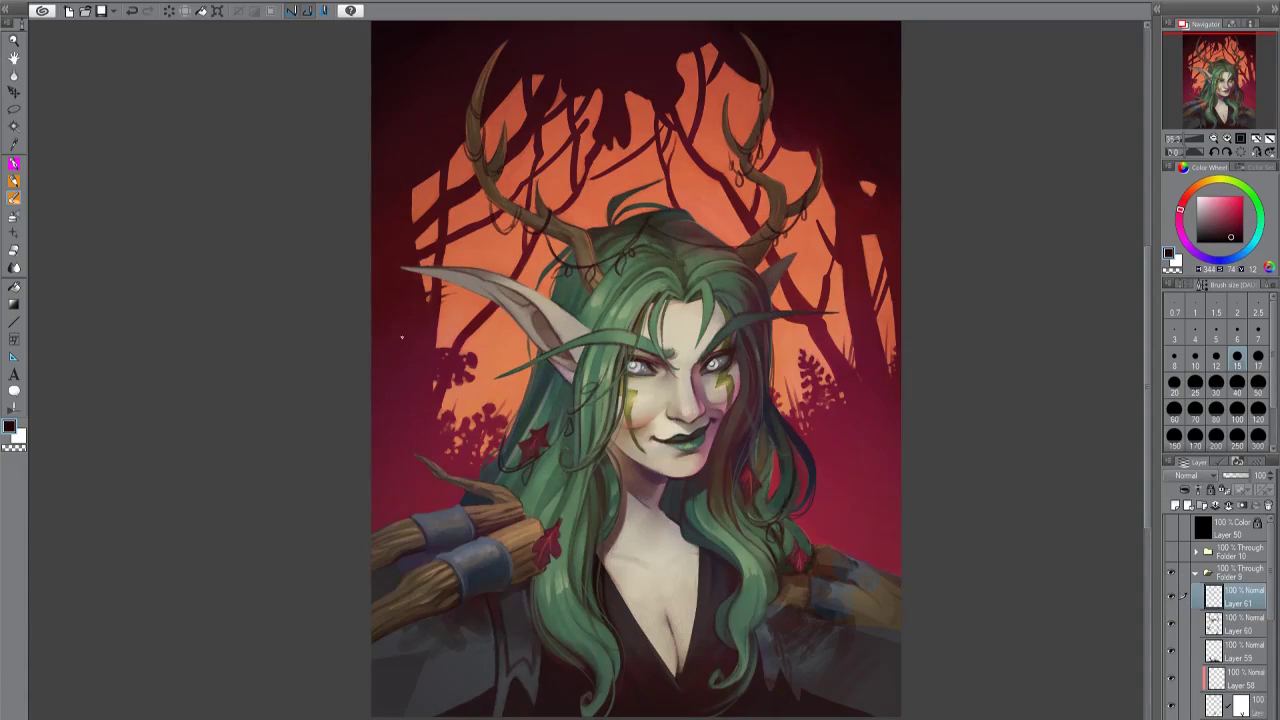
Paint the vines and small leaves around the near antler and crown in dark red at brush size 12.
left_click(477, 155, "alt")
left_click(481, 115, "alt")
key("[")
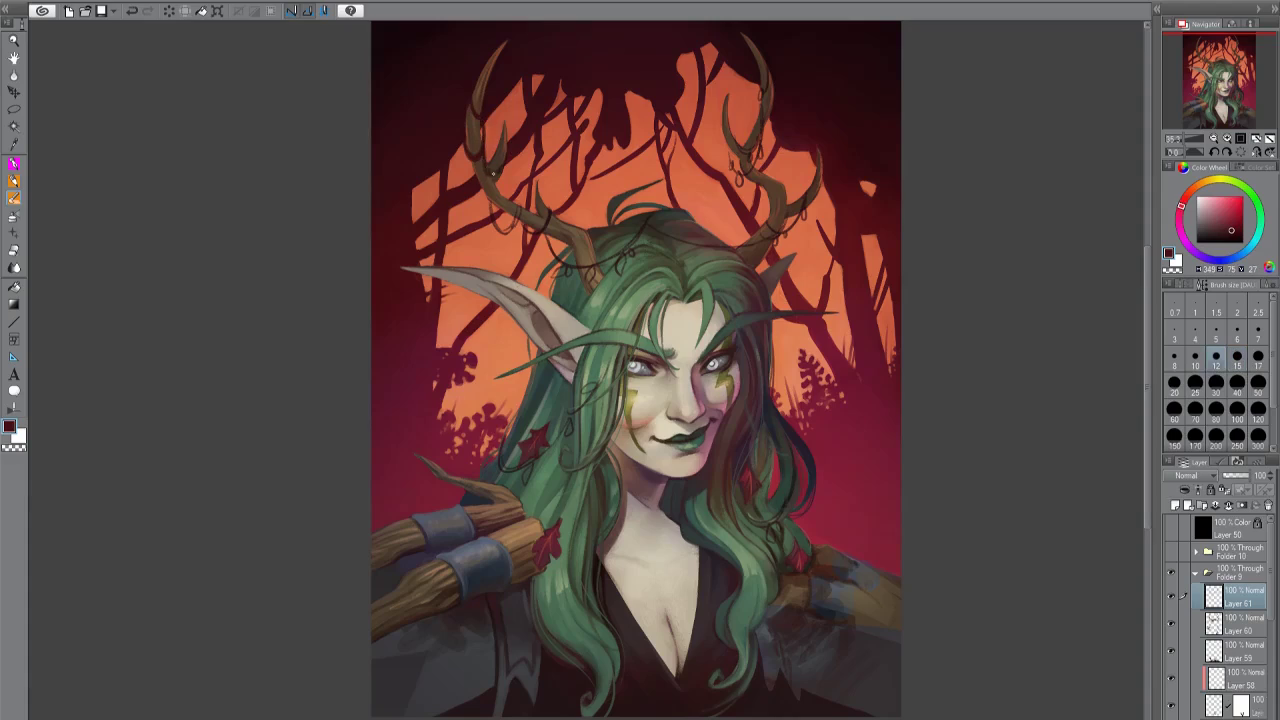
key("h")
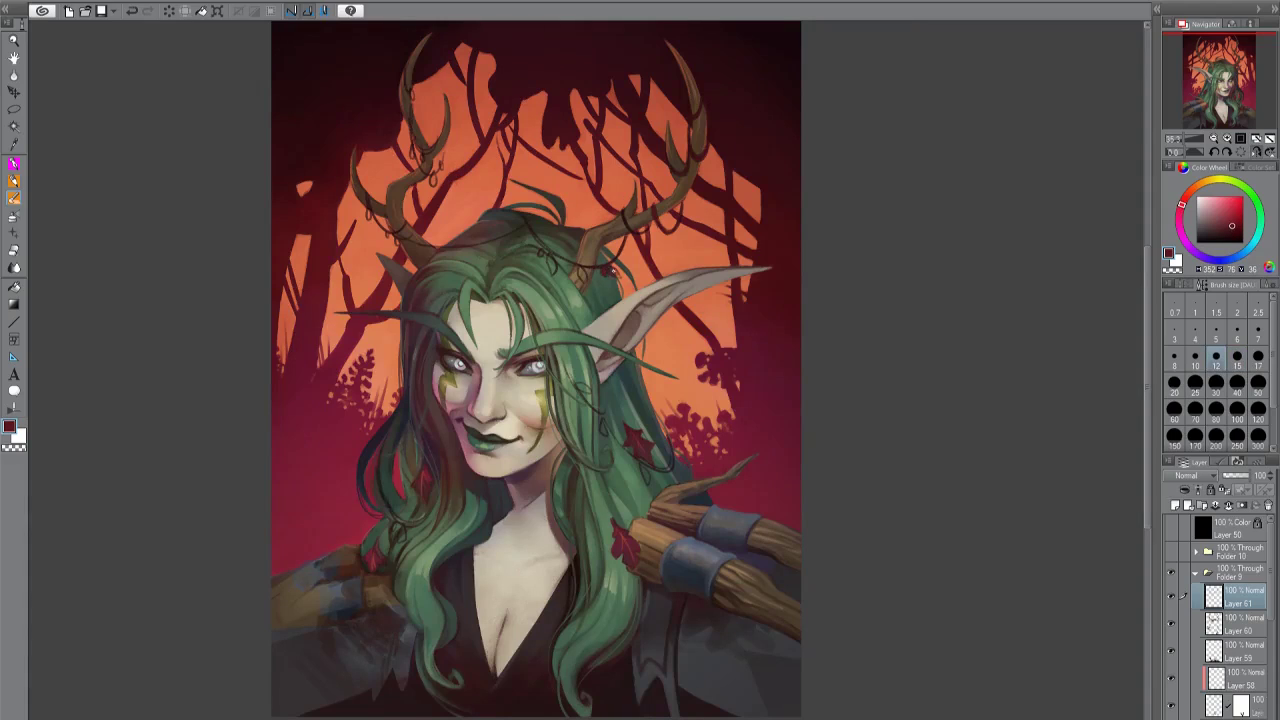
key("h")
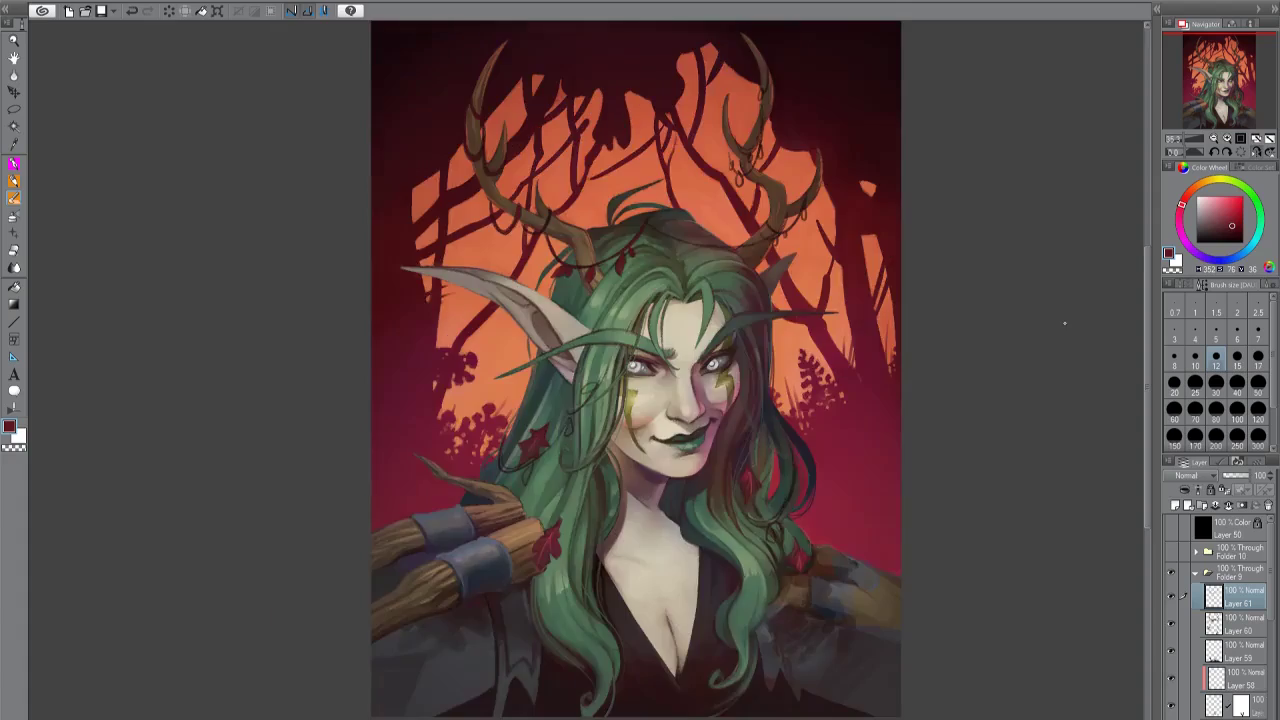
Fill in the vine and hanging leaves on the far antler with sampled dark red tones at brush size 12.
key("minus")
key("minus")
key("minus")
key("minus")
key("minus")
key("minus")
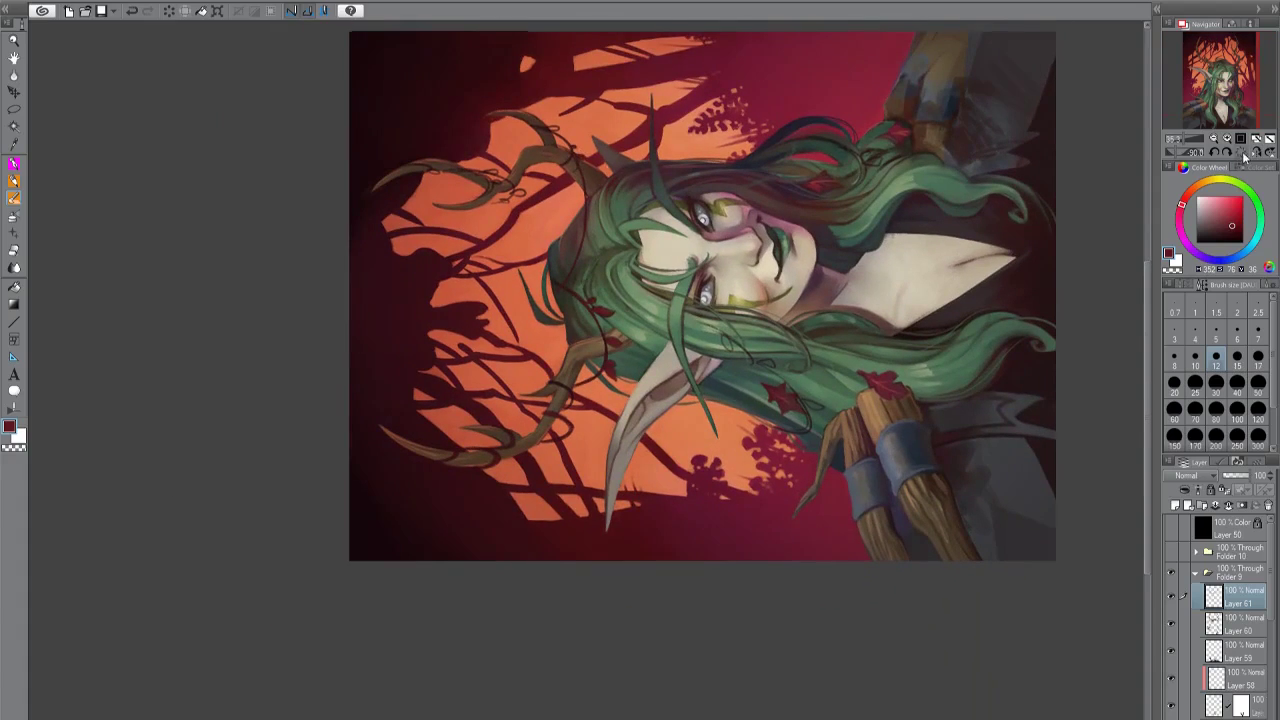
key("ctrl+0")
left_click(770, 170, "alt")
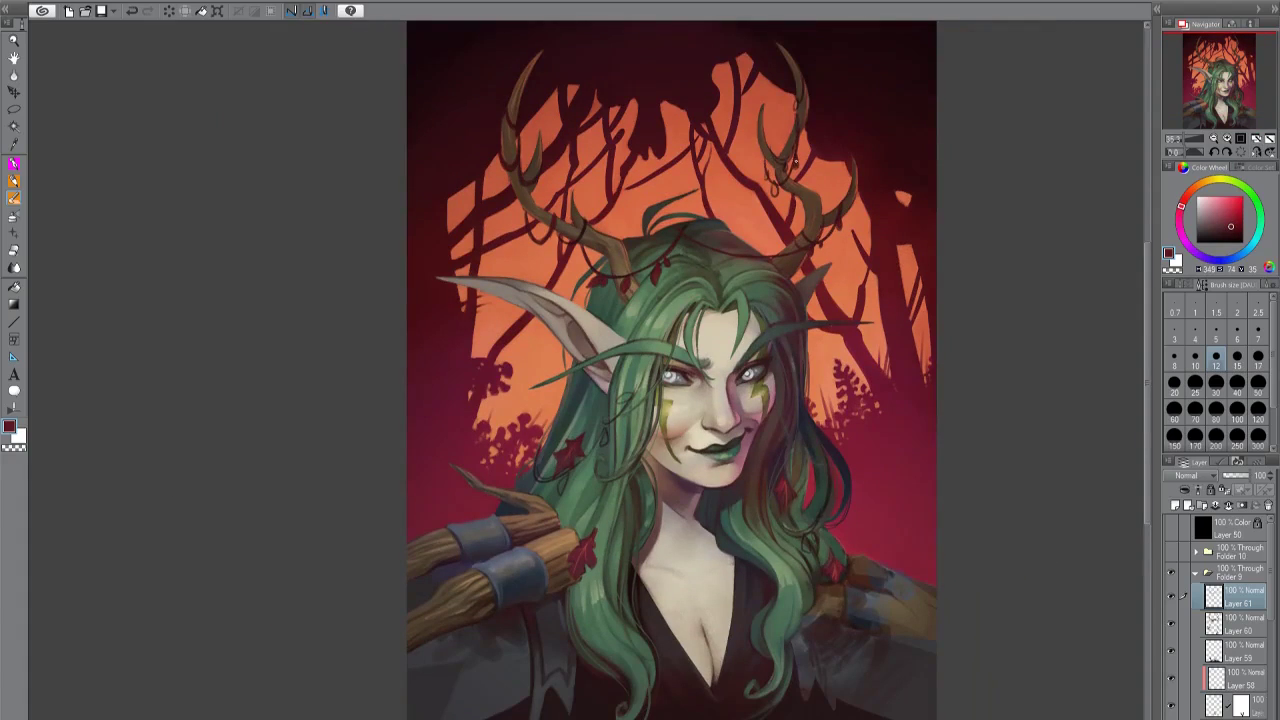
left_click(862, 143, "alt")
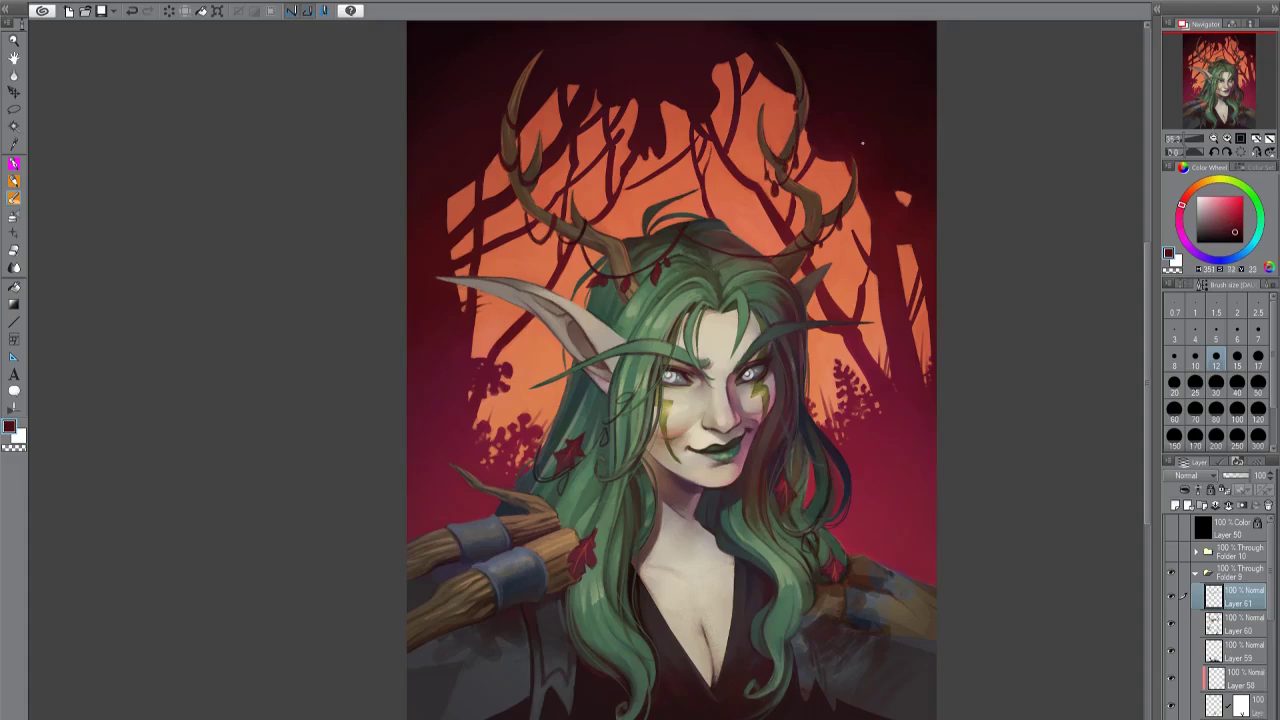
Paint the vine and red leaves hanging through the hair below the near ear with sampled crimson tones.
scroll(913, 507, "down", 1)
left_click(913, 507, "alt")
mouse_move(603, 407)
left_mouse_down()
mouse_move(646, 334)
mouse_move(634, 372)
left_mouse_up()
left_click(626, 364, "alt")
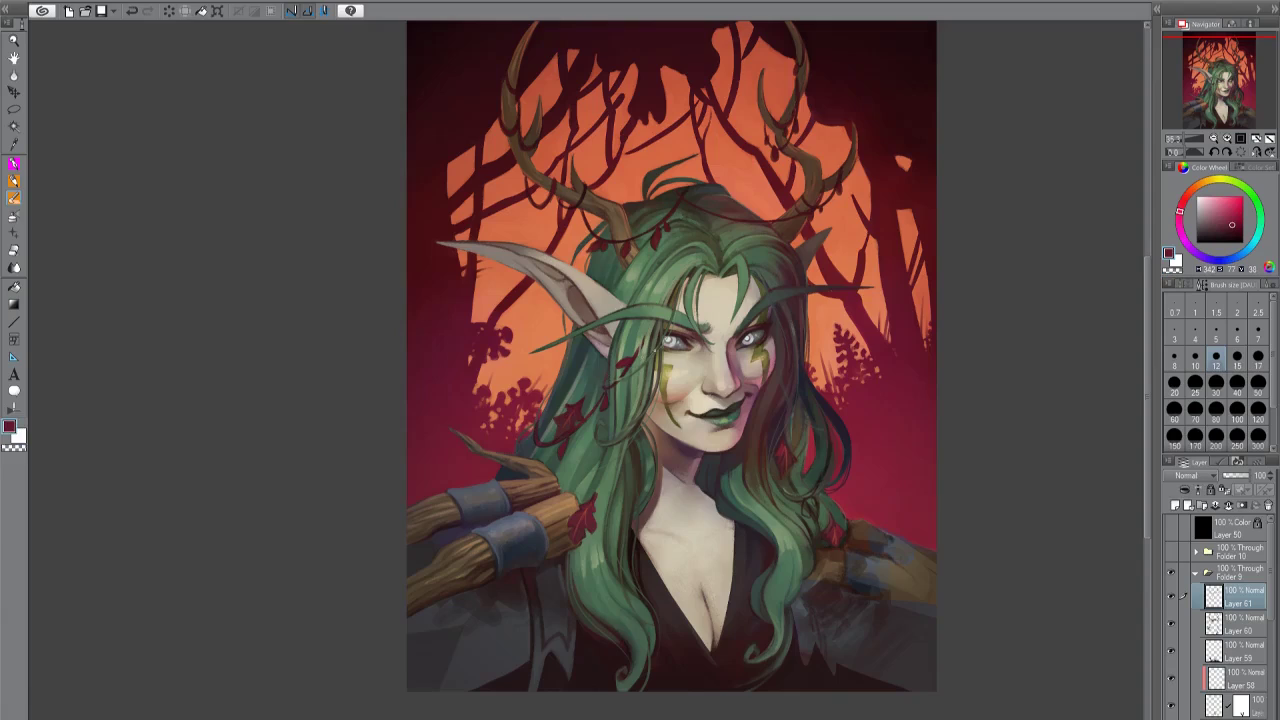
Add brighter crimson accents and size 8 dark red details to the vine leaves, and save the painting.
key("h")
key("h")
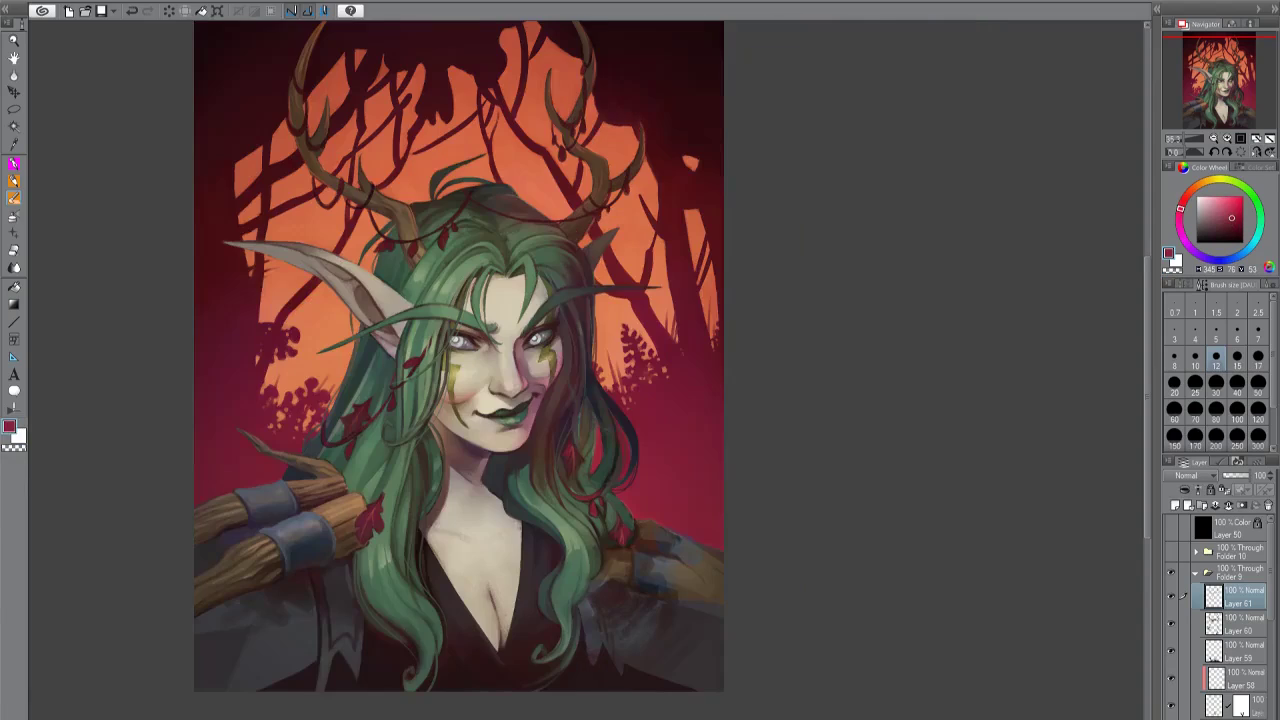
left_click(510, 122, "alt")
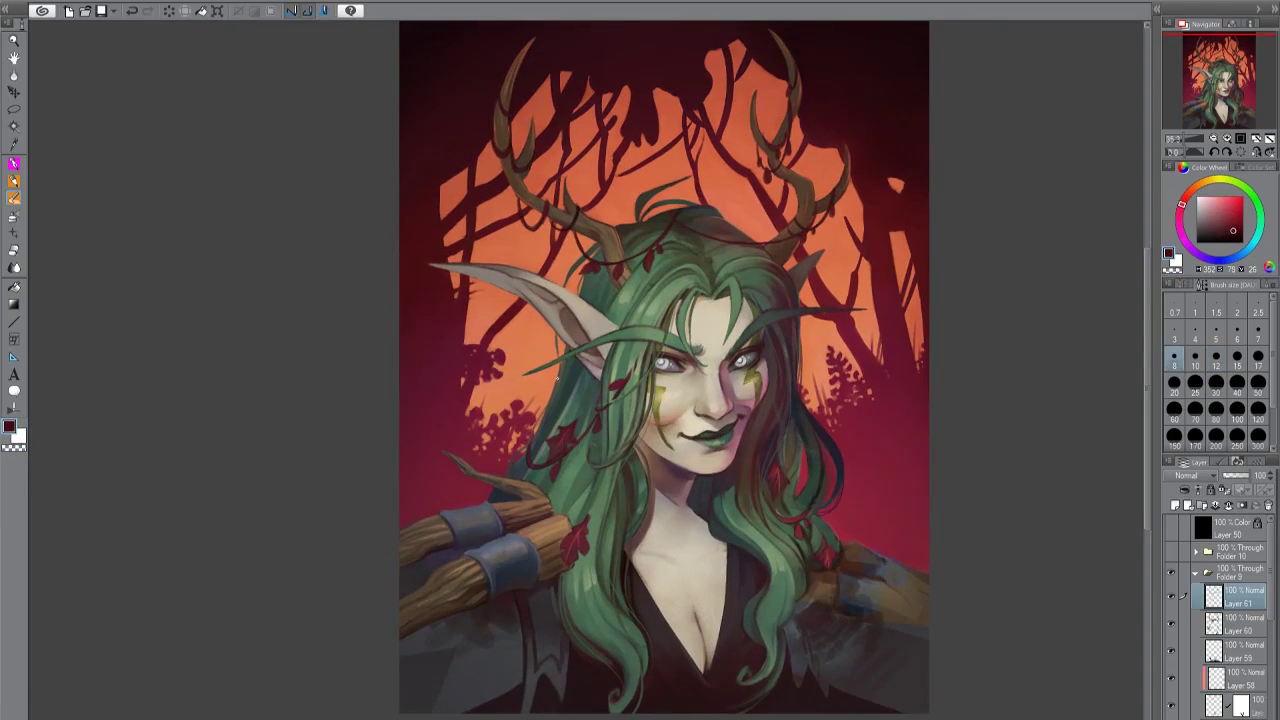
key("ctrl+s")
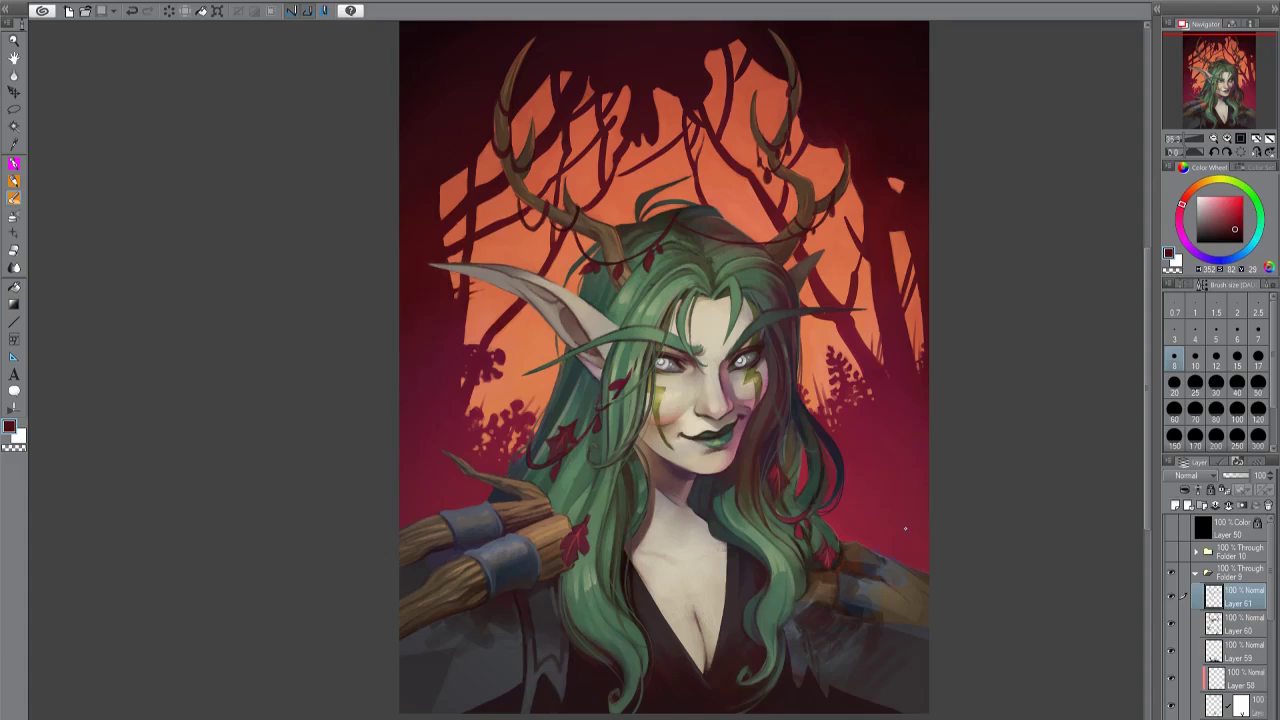
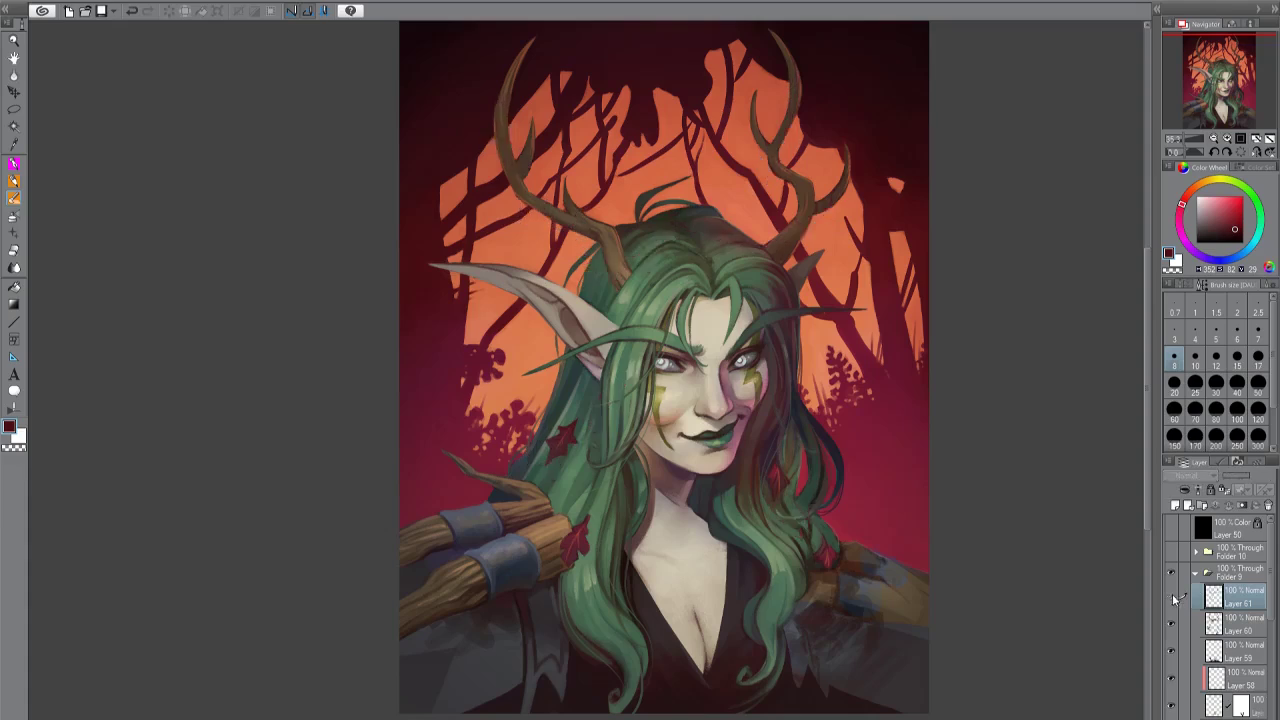
Add a sampled near-black foreground-to-transparent gradient down from the canvas top on a new layer beneath the leaf layer, and mask that layer.
scroll(664, 370, "up", 1)
left_click(1175, 505)
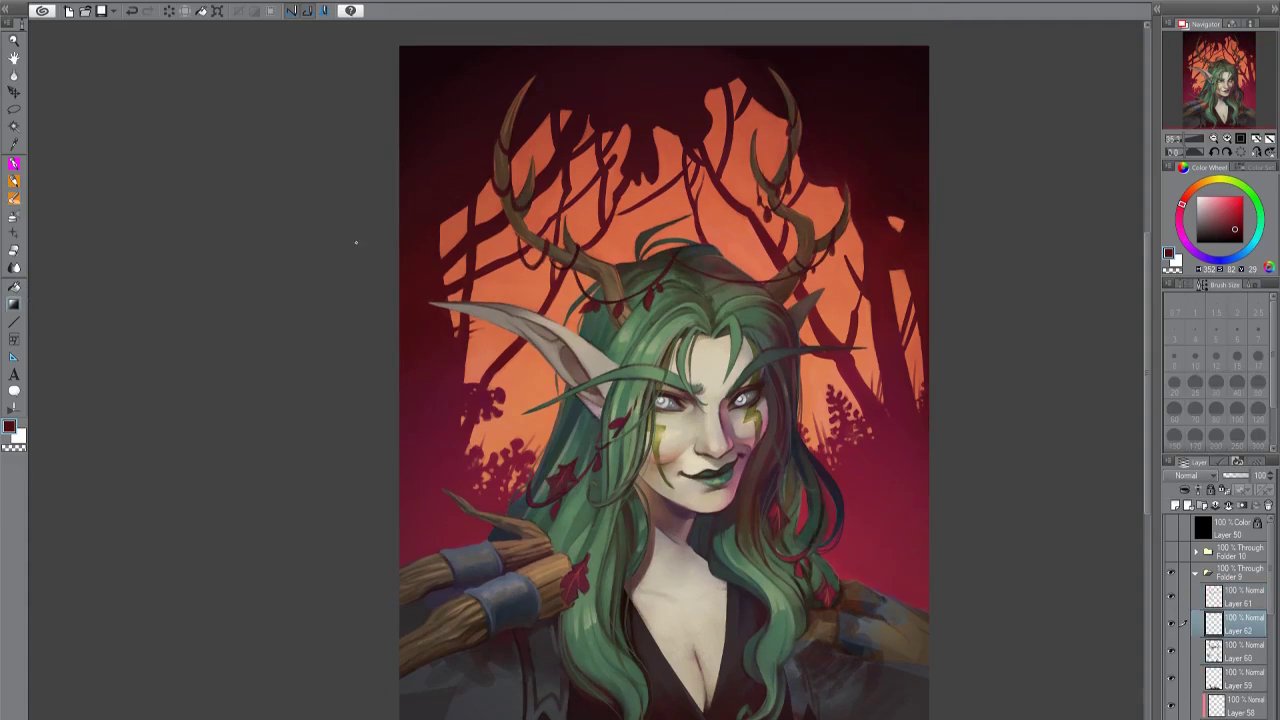
left_click(730, 117, "alt")
key("g")
left_click_drag(667, 50, 667, 228)
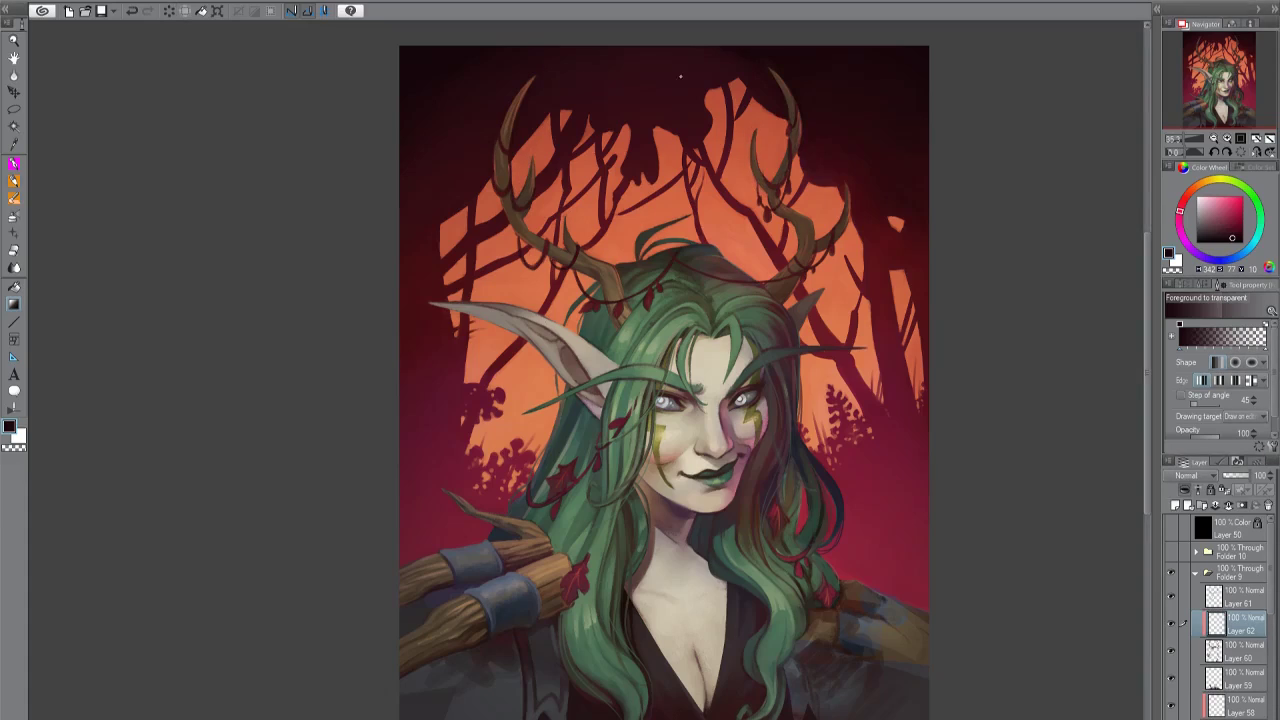
left_click_drag(668, 58, 668, 324)
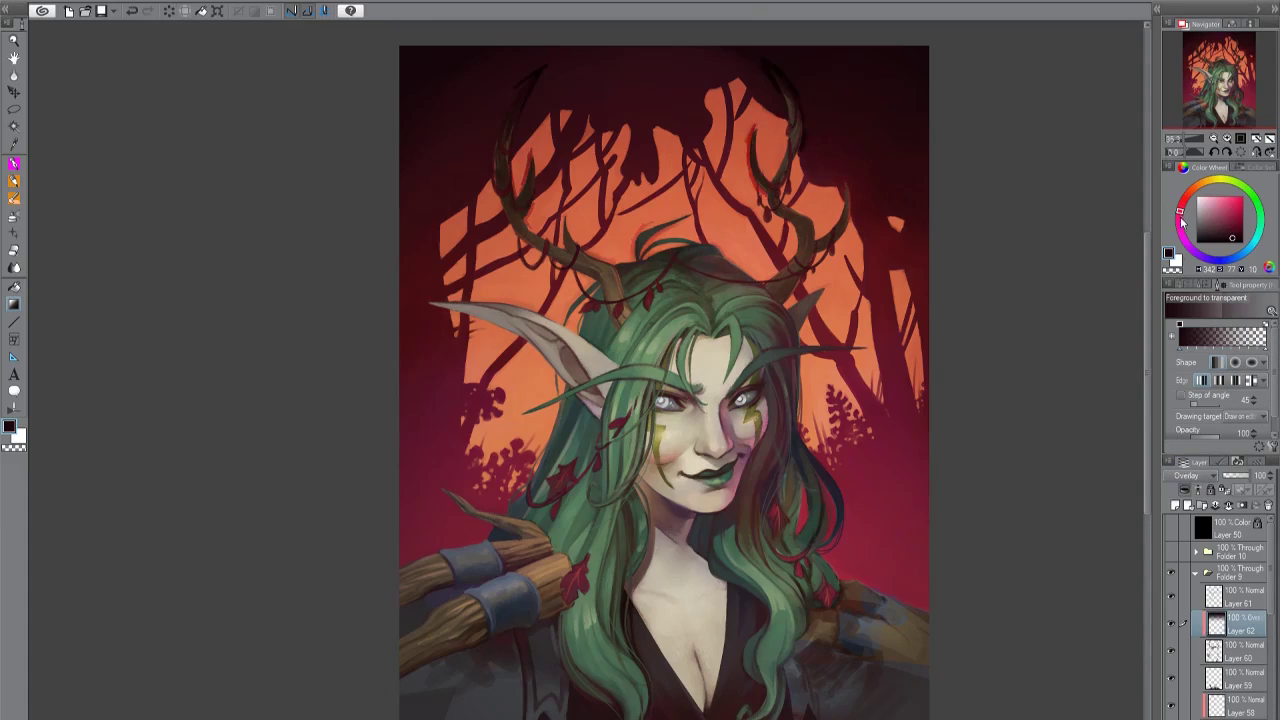
key("ctrl+z")
key("ctrl+y")
key("ctrl+y")
left_click(1242, 505)
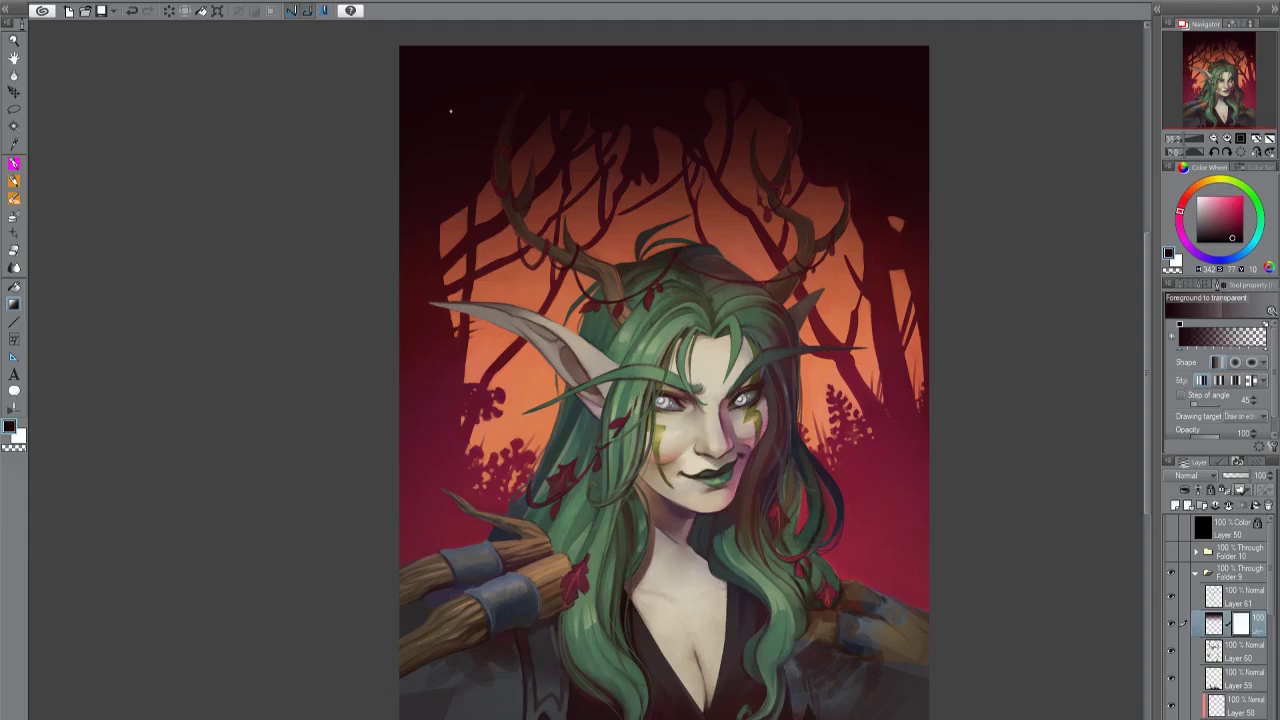
Fill the gradient layer's mask with black and reveal the dark shading over the far antler at brush size 25.
scroll(1083, 449, "up", 1)
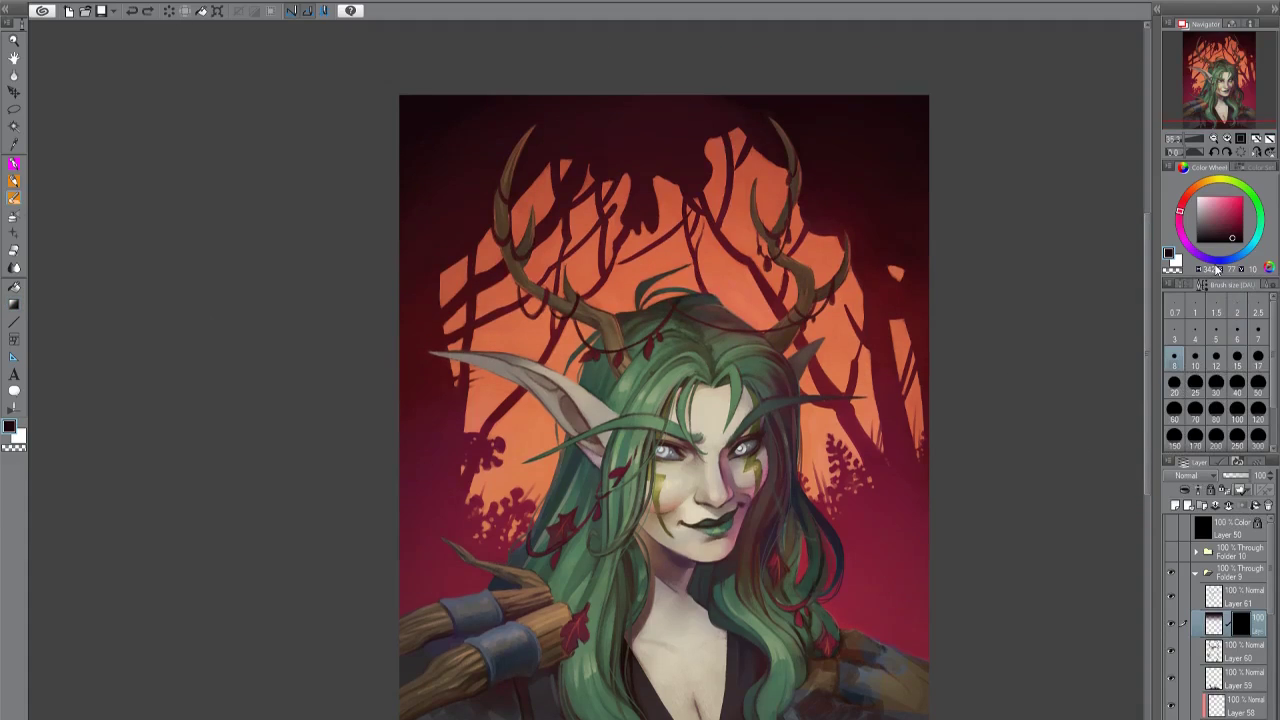
left_click(1199, 381)
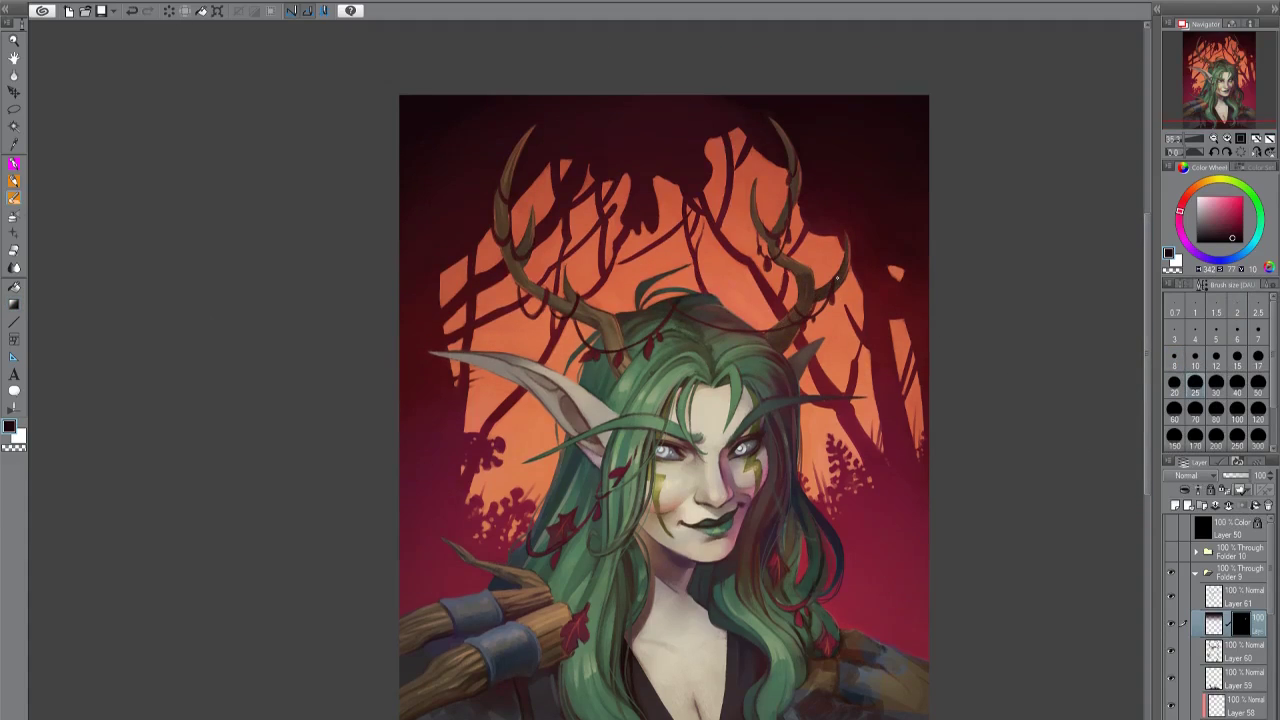
key("h")
key("h")
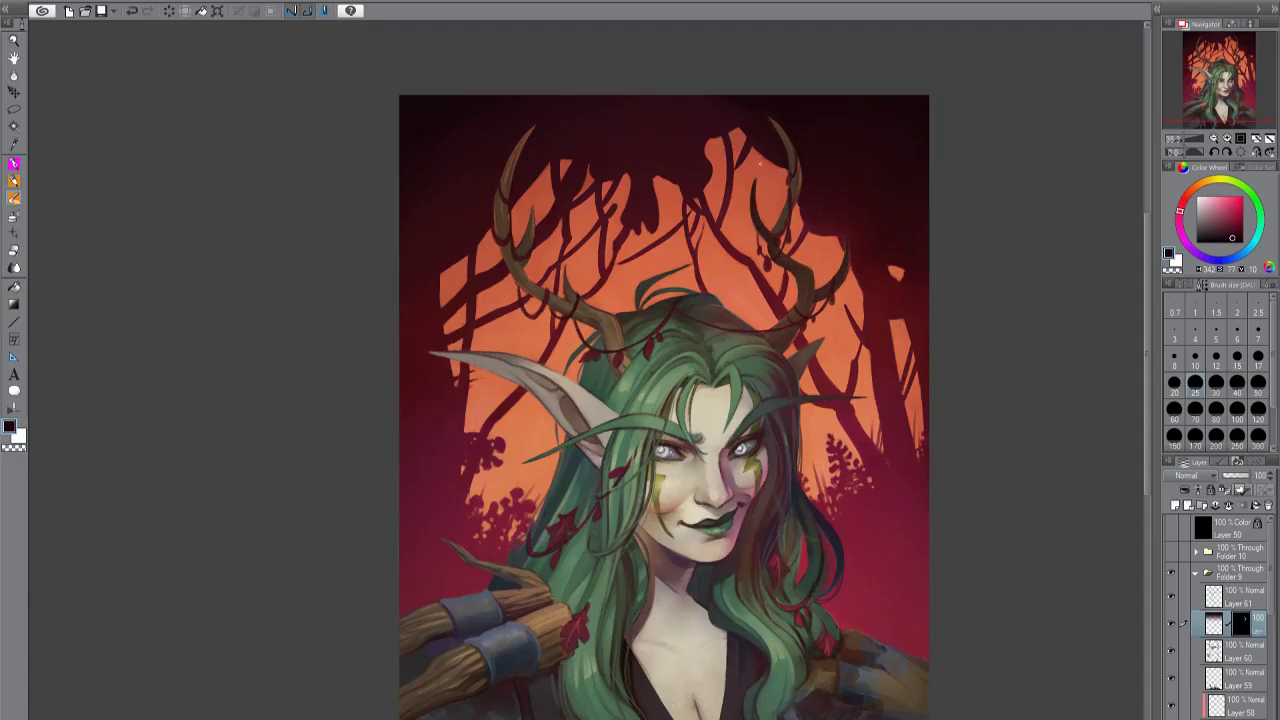
key("h")
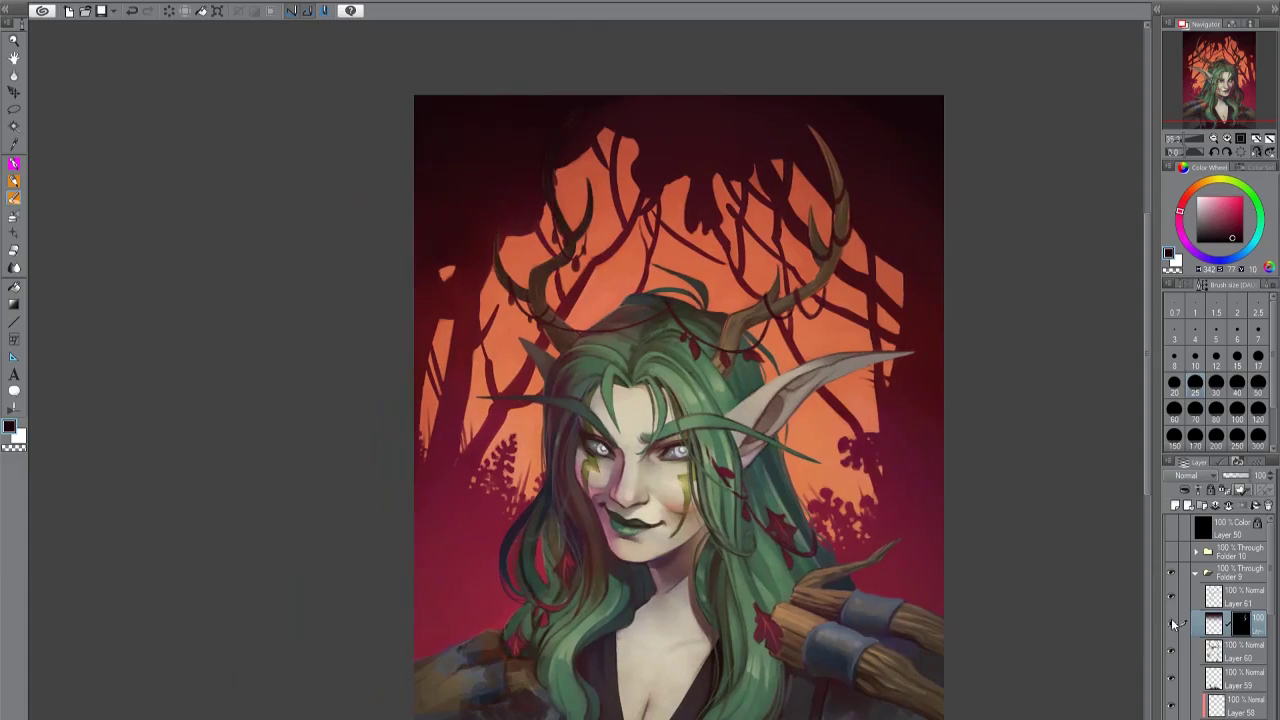
Paint the mask over the near antler to reveal the dark gradient from its tips toward the base.
mouse_move(818, 155)
left_mouse_down()
mouse_move(834, 181)
mouse_move(811, 128)
mouse_move(839, 214)
mouse_move(842, 179)
mouse_move(822, 275)
mouse_move(841, 242)
mouse_move(812, 196)
mouse_move(812, 245)
mouse_move(812, 212)
left_mouse_up()
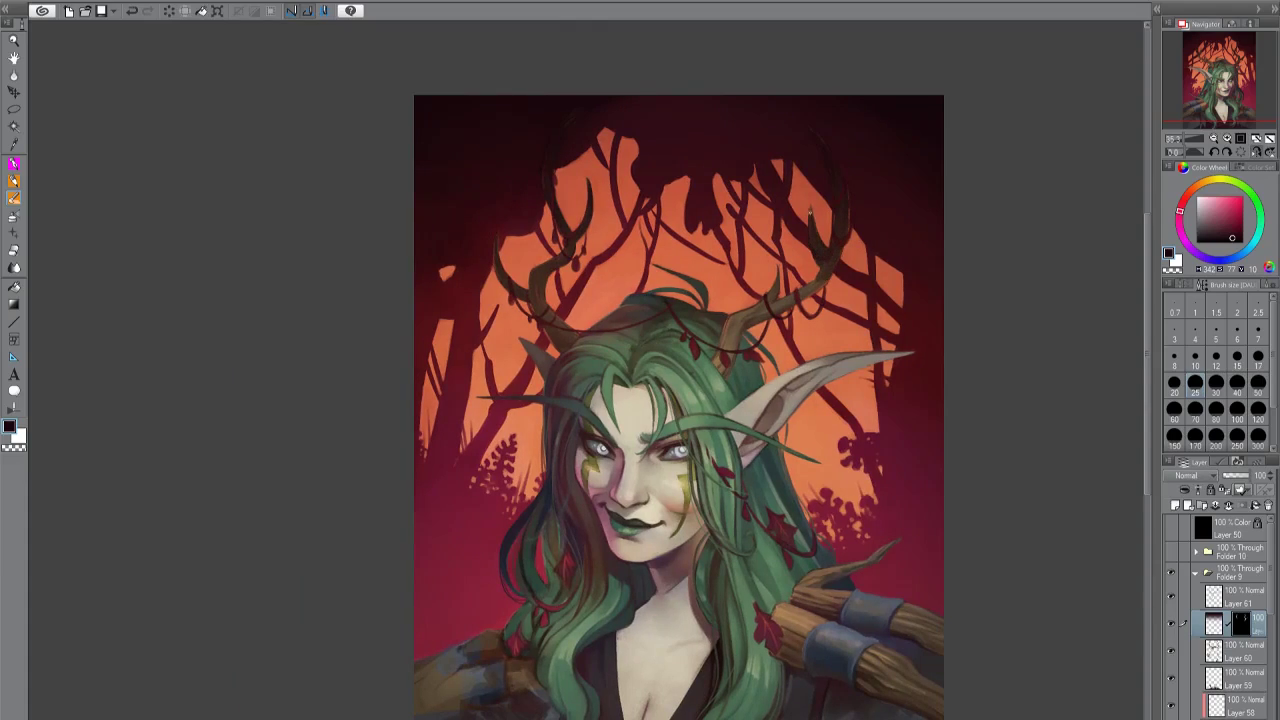
mouse_move(815, 285)
left_mouse_down()
mouse_move(756, 313)
mouse_move(776, 268)
left_mouse_up()
left_click_drag(748, 314, 725, 336)
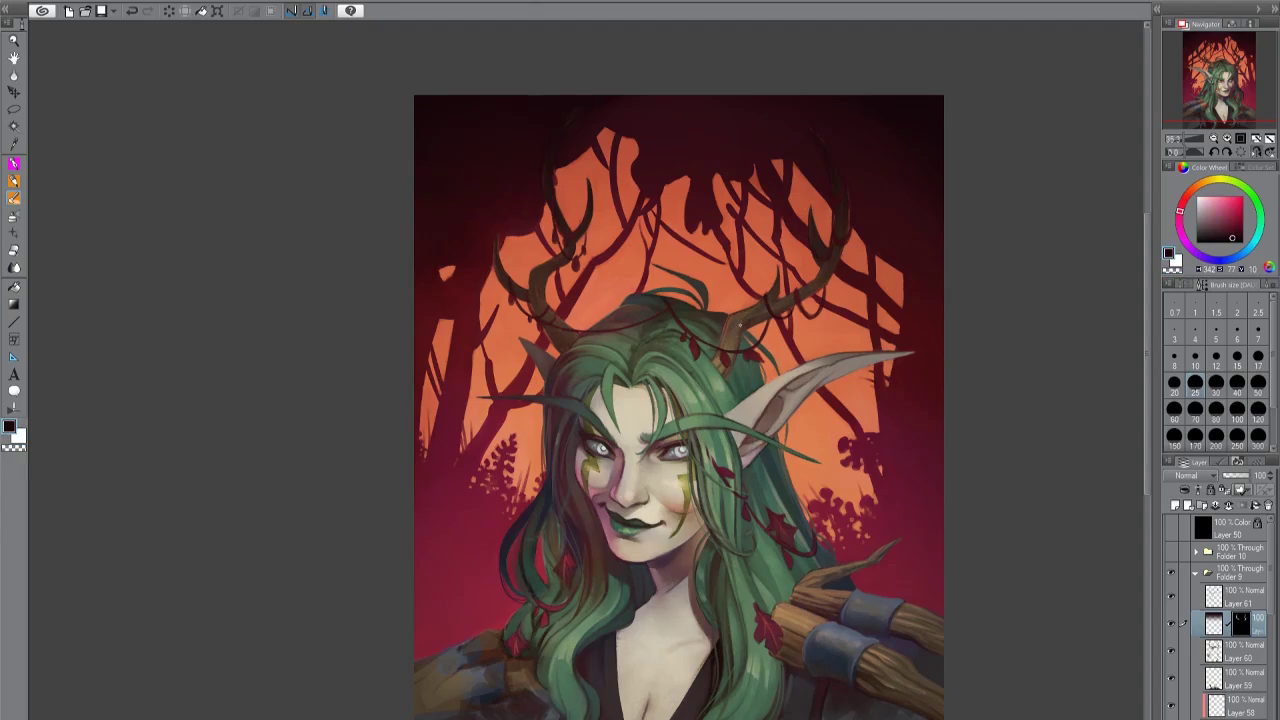
key("h")
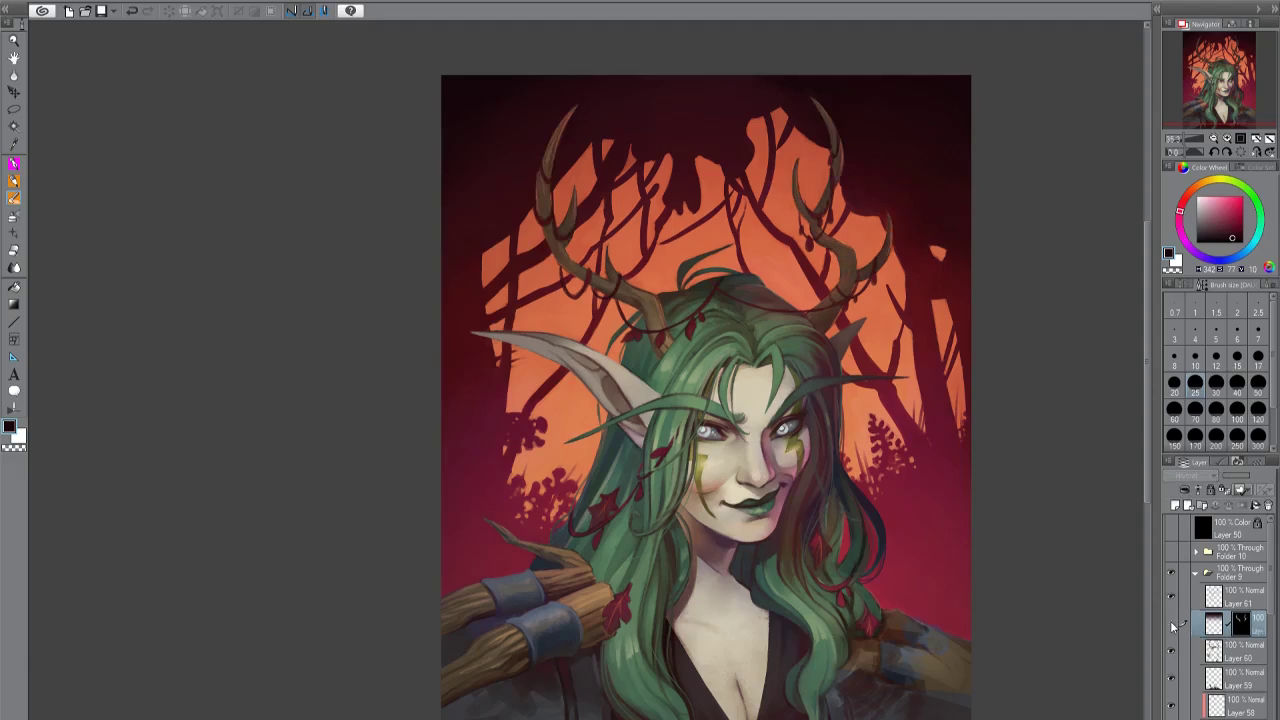
Create a new layer above the masked gradient and touch up the antlers with sampled dark reds at brush size 10.
left_click(1176, 506)
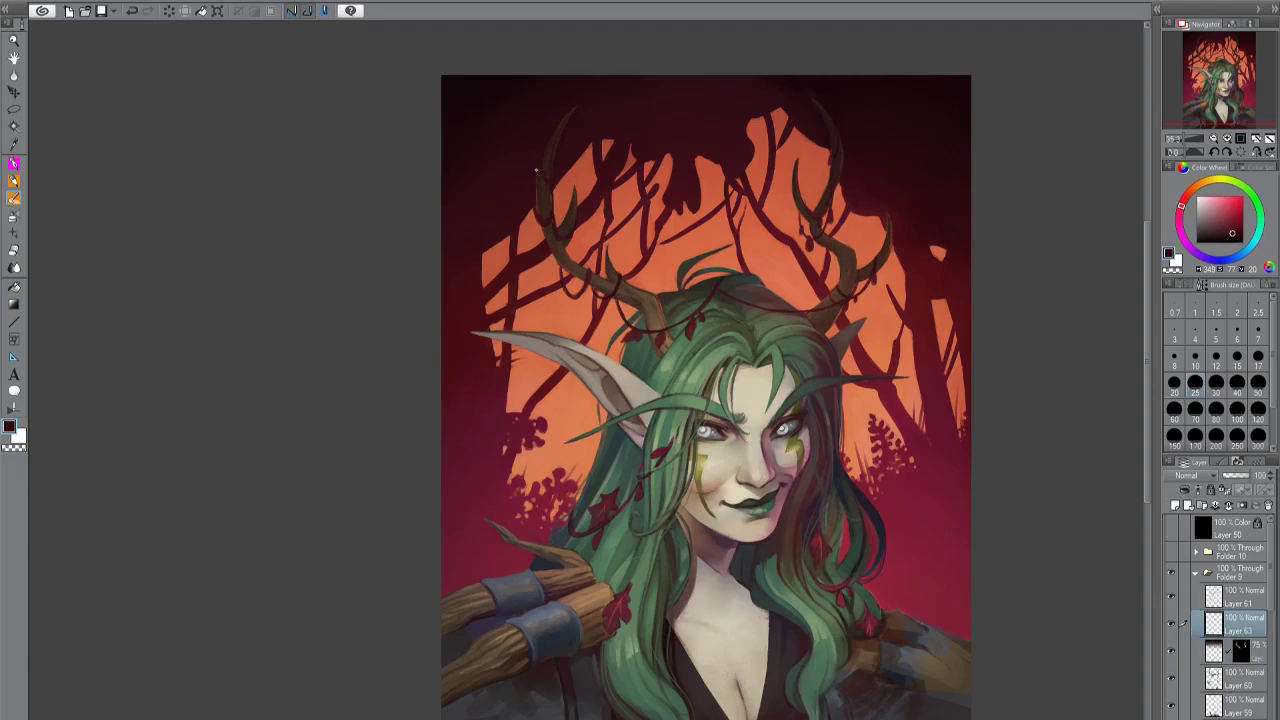
left_click(578, 101, "alt")
left_click(1194, 357)
key("h")
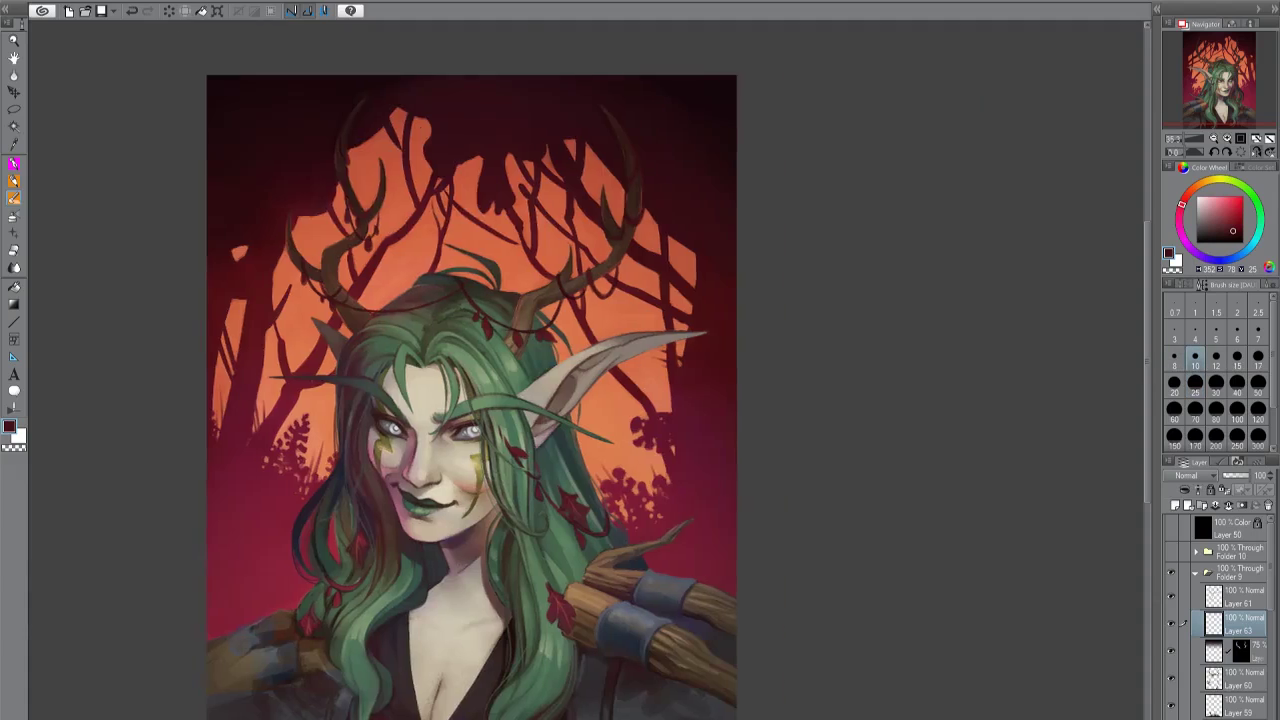
key("h")
left_click_drag(1083, 284, 1270, 231)
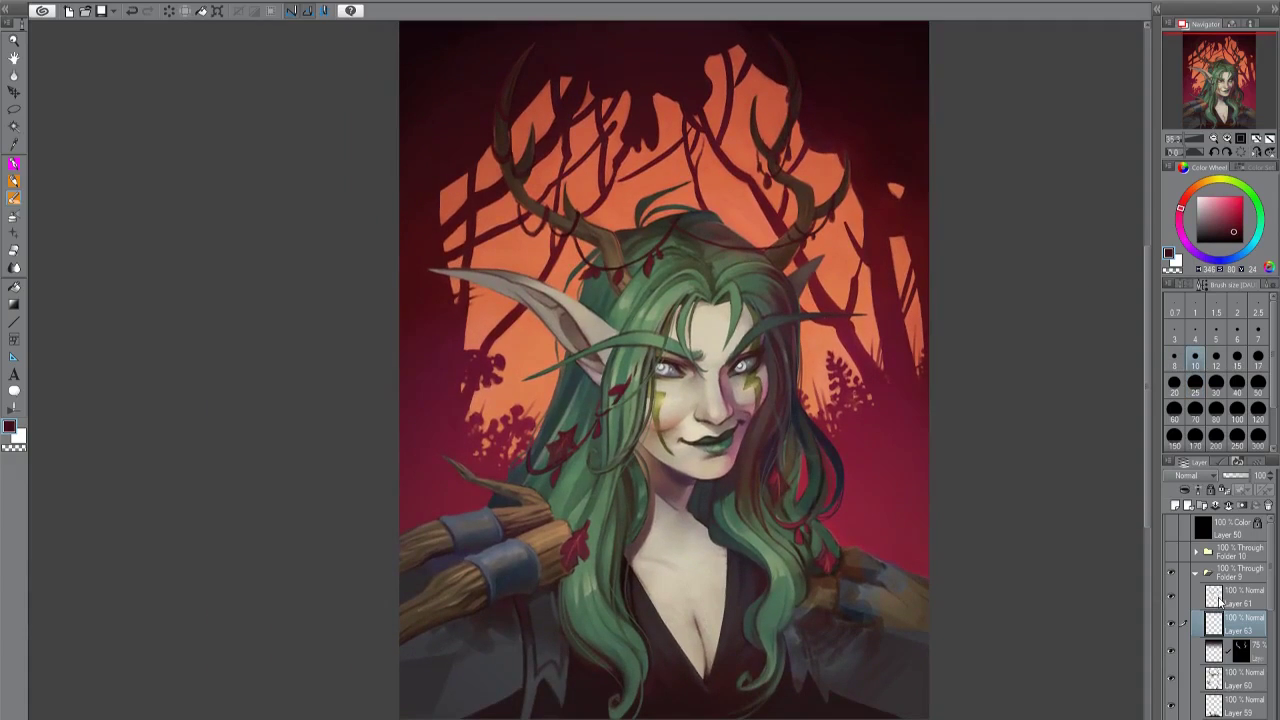
Create a new layer above the leaf layer and touch up the background branches with sampled orange and dark tones at brush size 12.
left_click(1238, 597)
left_click(1176, 506)
left_click(1174, 382)
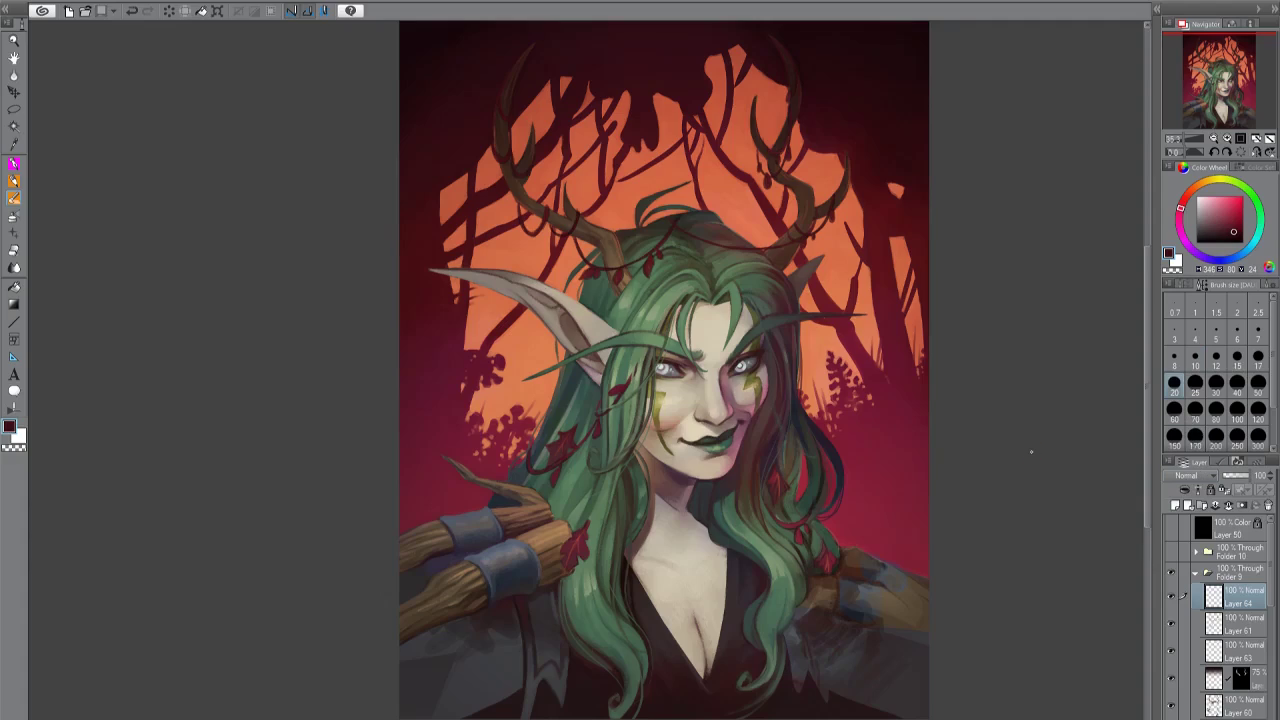
left_click(624, 160, "alt")
key("bracketleft")
key("bracketleft")
key("bracketleft")
left_click(560, 120, "alt")
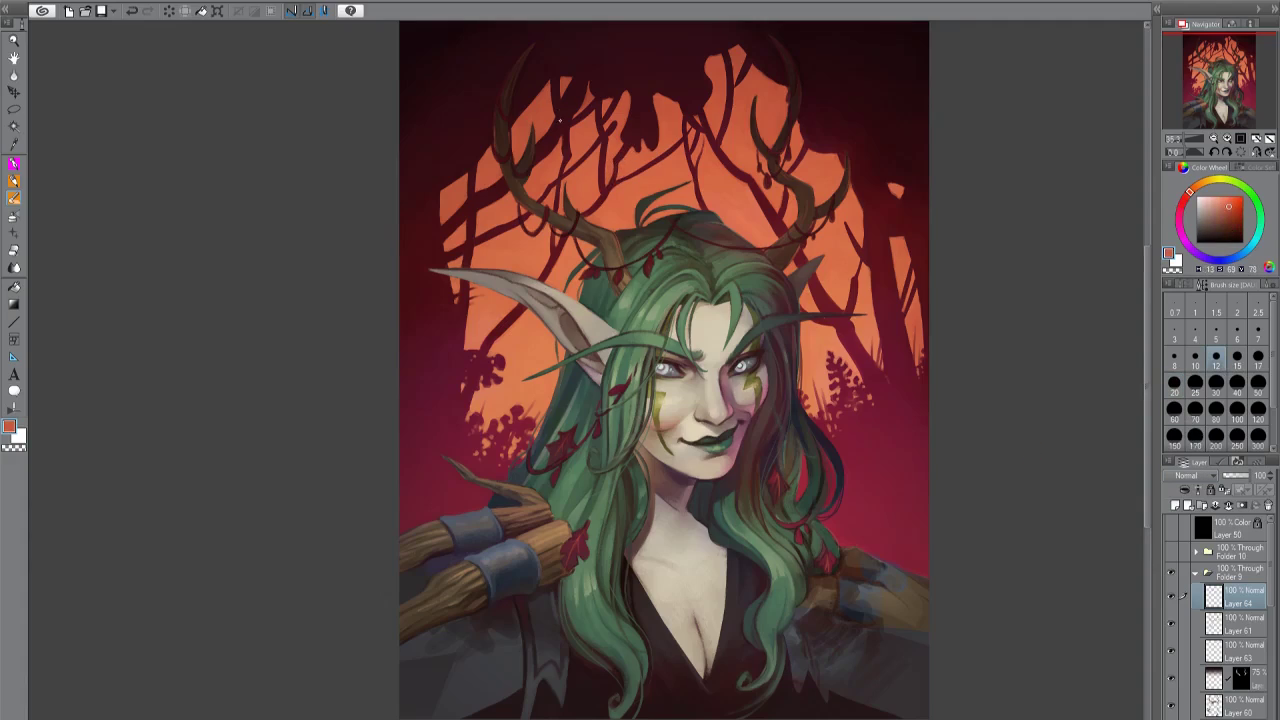
left_click(562, 131, "alt")
left_click(590, 98, "alt")
Paint texture and a ragged lower edge on the near shoulder's cloth with sampled dark greys at brush size 20.
left_click_drag(1146, 510, 1146, 532)
scroll(951, 453, "down", 1)
key("bracketright")
key("bracketright")
key("bracketright")
left_click(500, 572, "alt")
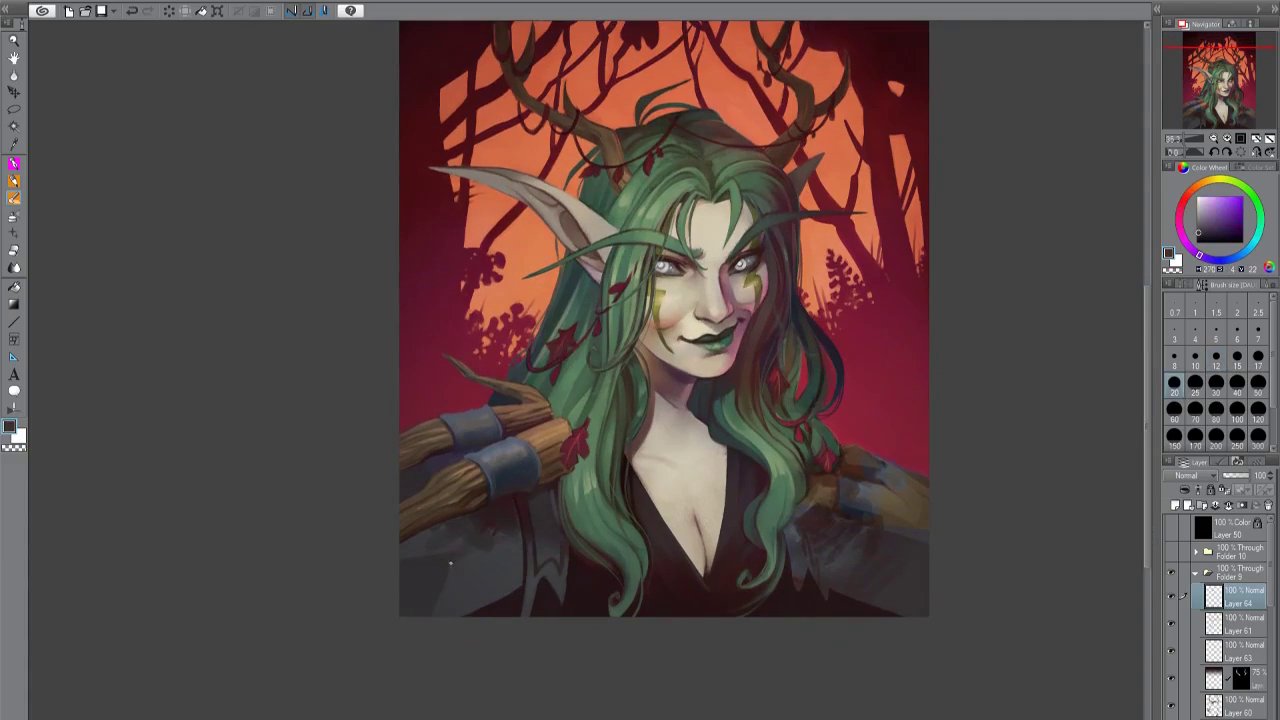
left_click(503, 566, "alt")
left_click(506, 560, "alt")
left_click(490, 603, "alt")
left_click(450, 540, "alt")
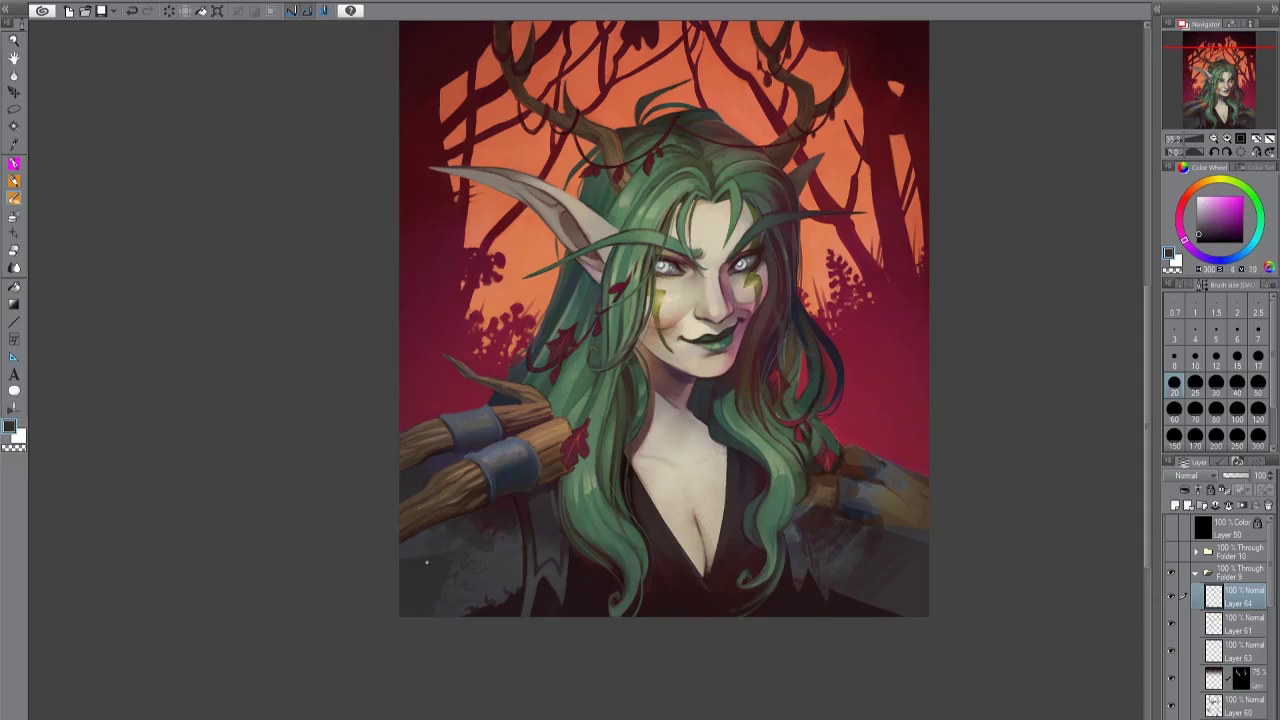
Darken the outer edge and upper part of the near shoulder pad with sampled dark browns and greys at brush size 30.
left_click(414, 488, "alt")
left_click(440, 510, "alt")
left_click(467, 574, "alt")
key("bracketright")
key("bracketright")
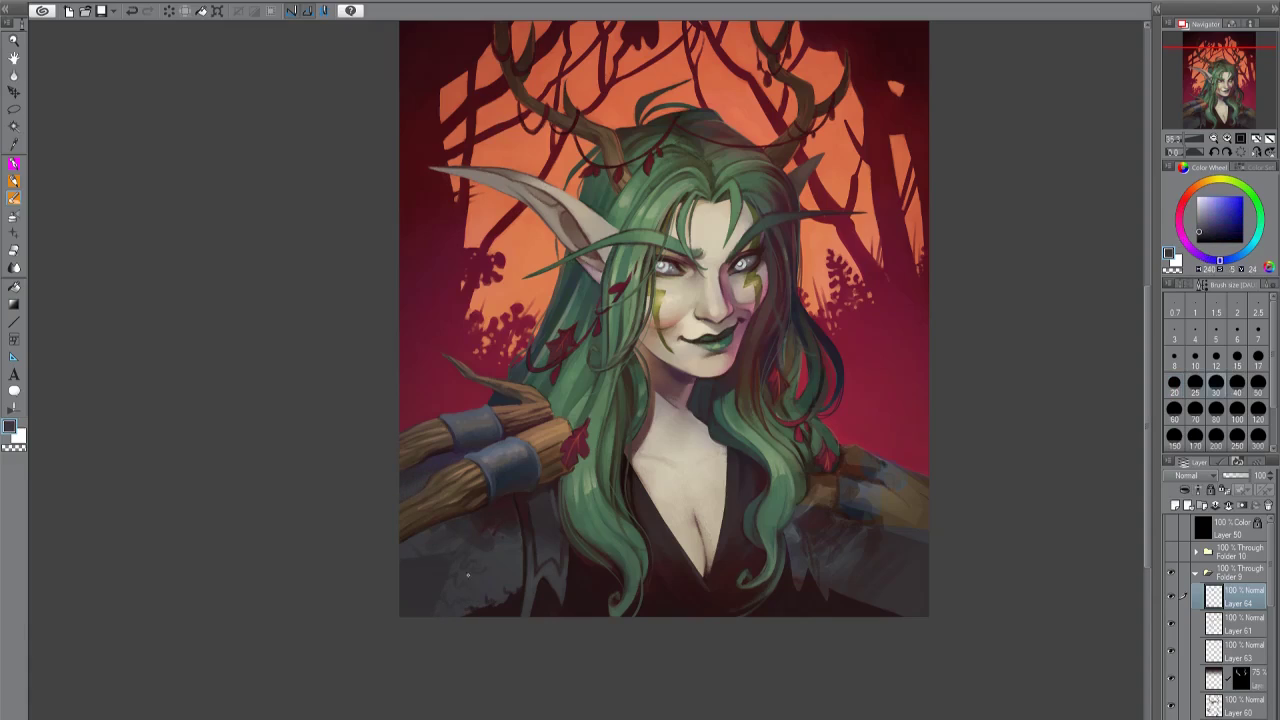
left_click(473, 530, "alt")
left_click(462, 525, "alt")
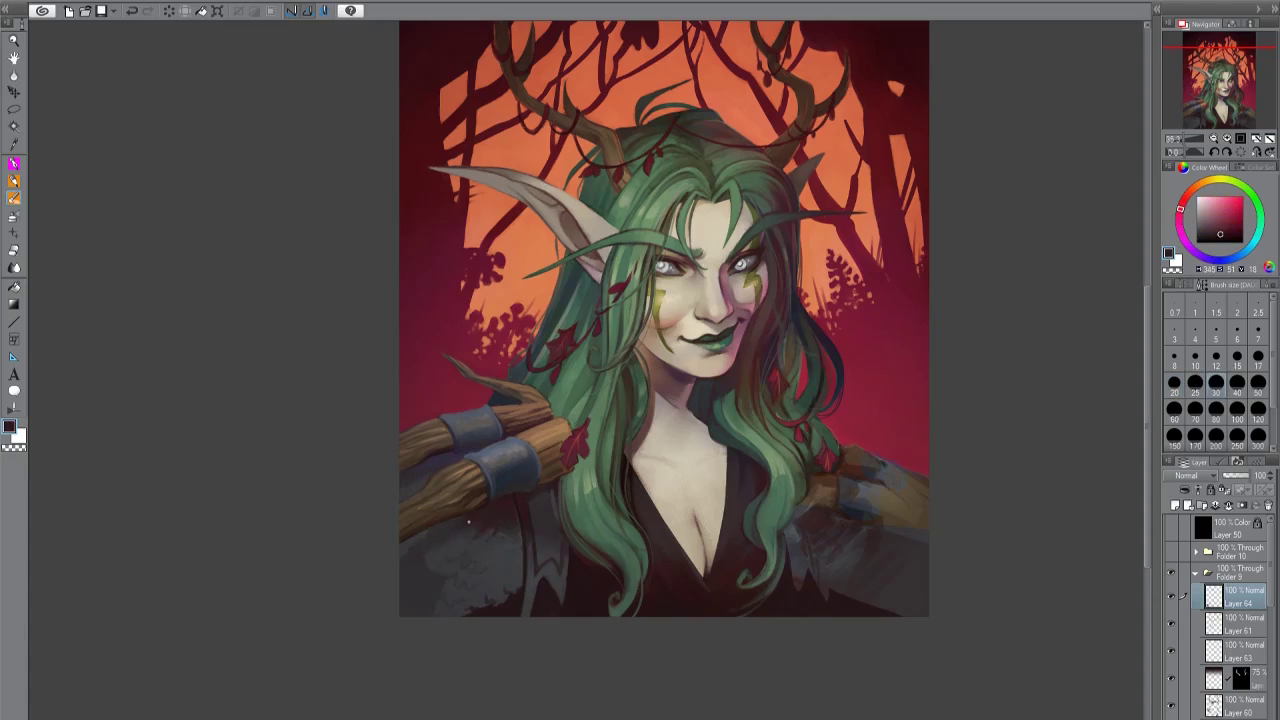
left_click(452, 519, "alt")
left_click(455, 551, "alt")
left_click_drag(408, 560, 420, 605)
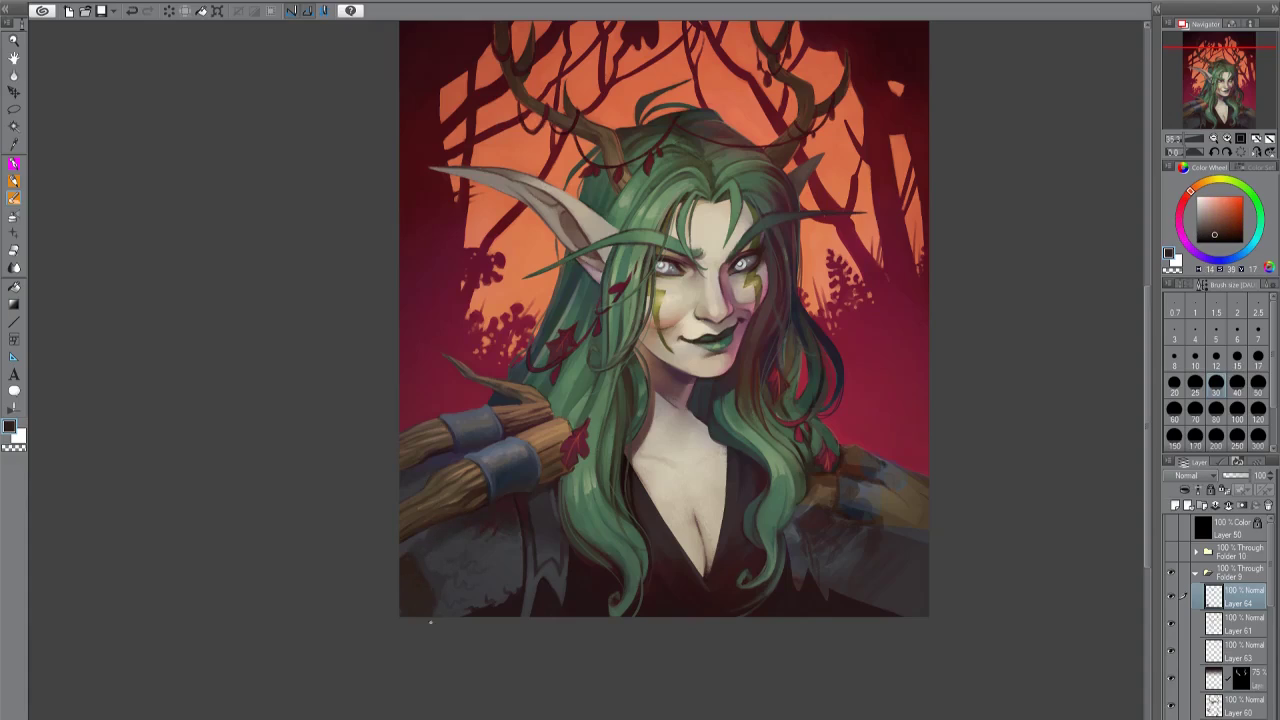
Clean up the background gap and dark edges around the near shoulder's branches with sampled crimson and blue-grey at brush size 15.
left_click(429, 495, "alt")
key("bracketleft")
key("bracketleft")
key("bracketleft")
key("bracketleft")
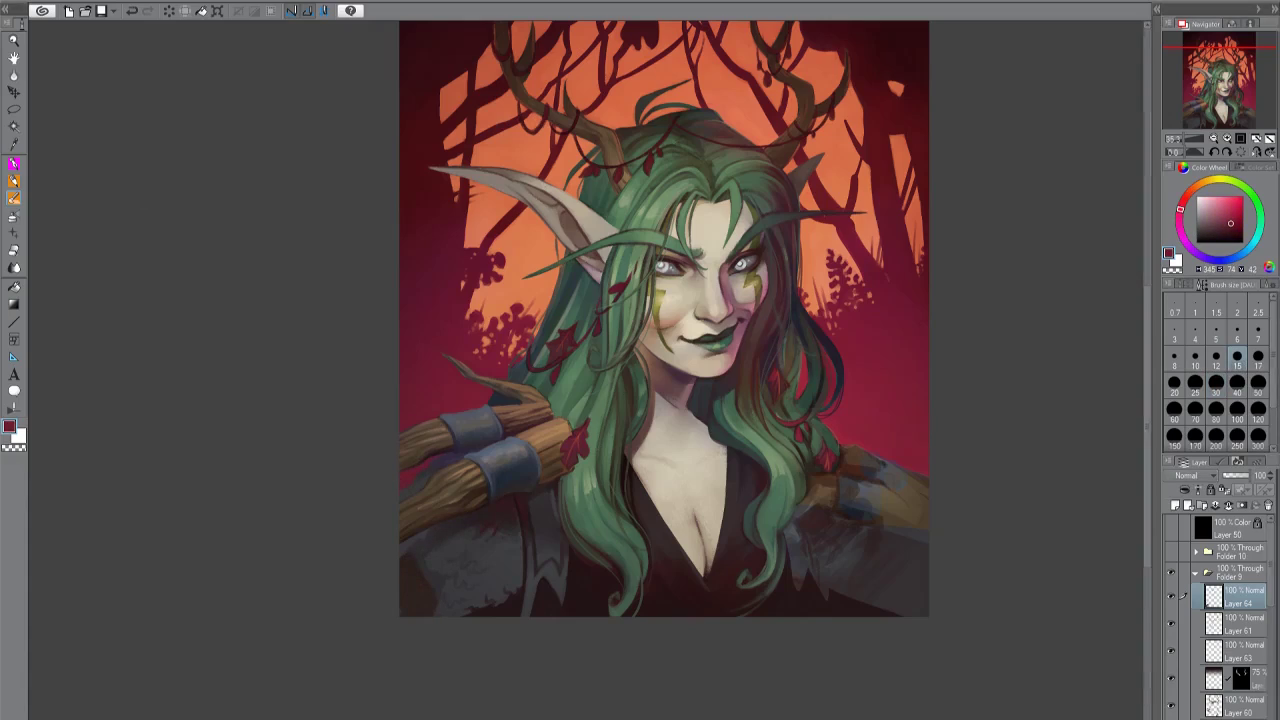
left_click(478, 485, "alt")
left_click(441, 461, "alt")
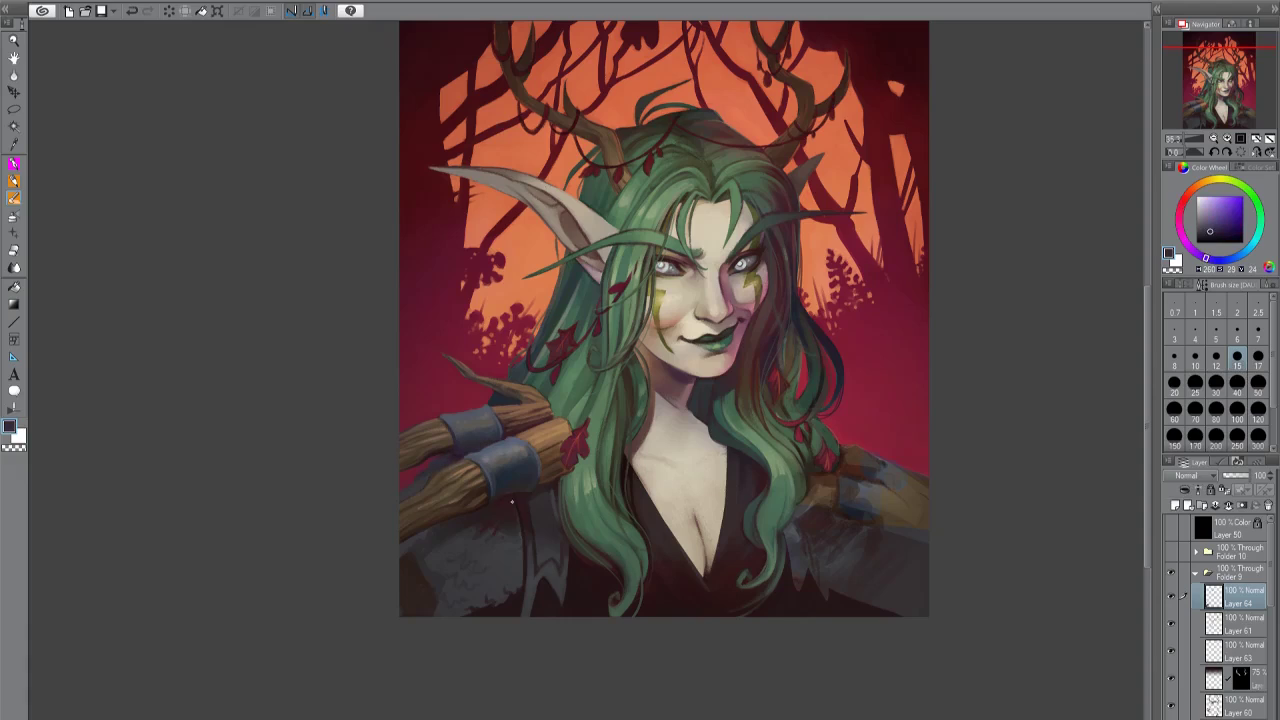
Blend the near shoulder pad's grey surface and lower edge with sampled dark tones at brush size 25, checking it in the mirrored view.
left_click(470, 540, "alt")
left_click(416, 594, "alt")
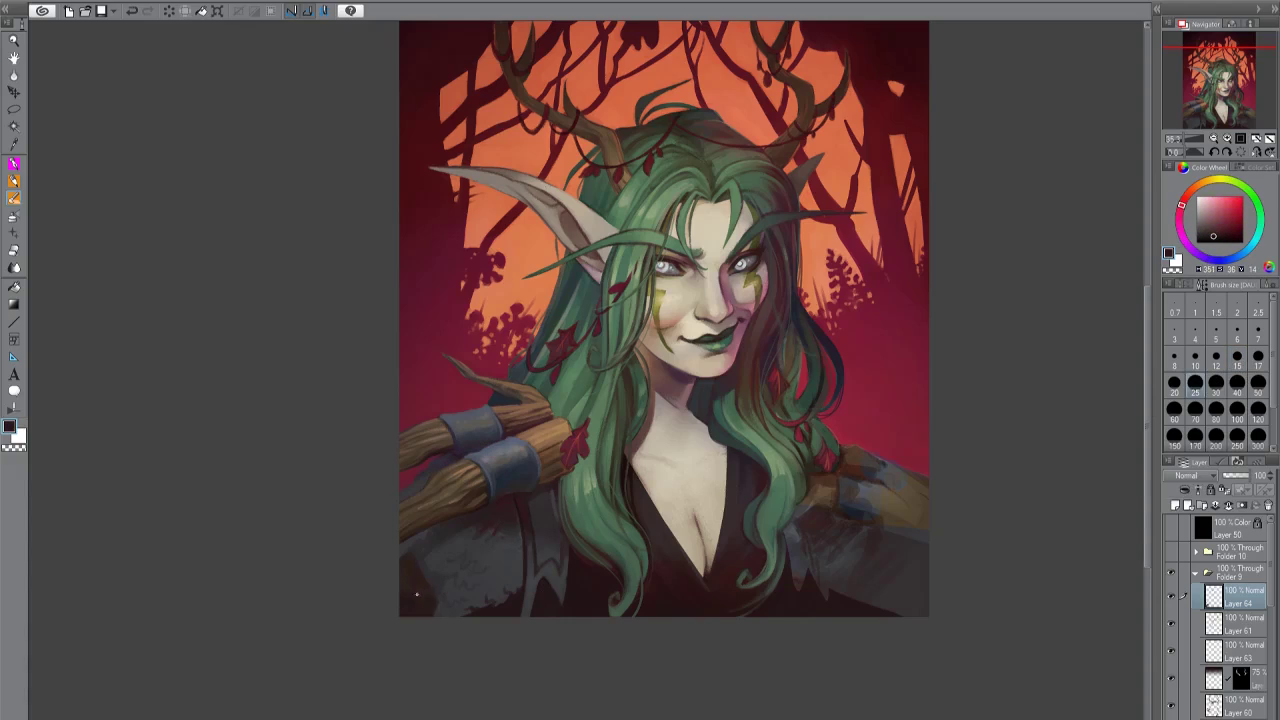
left_click(465, 575, "alt")
key("h")
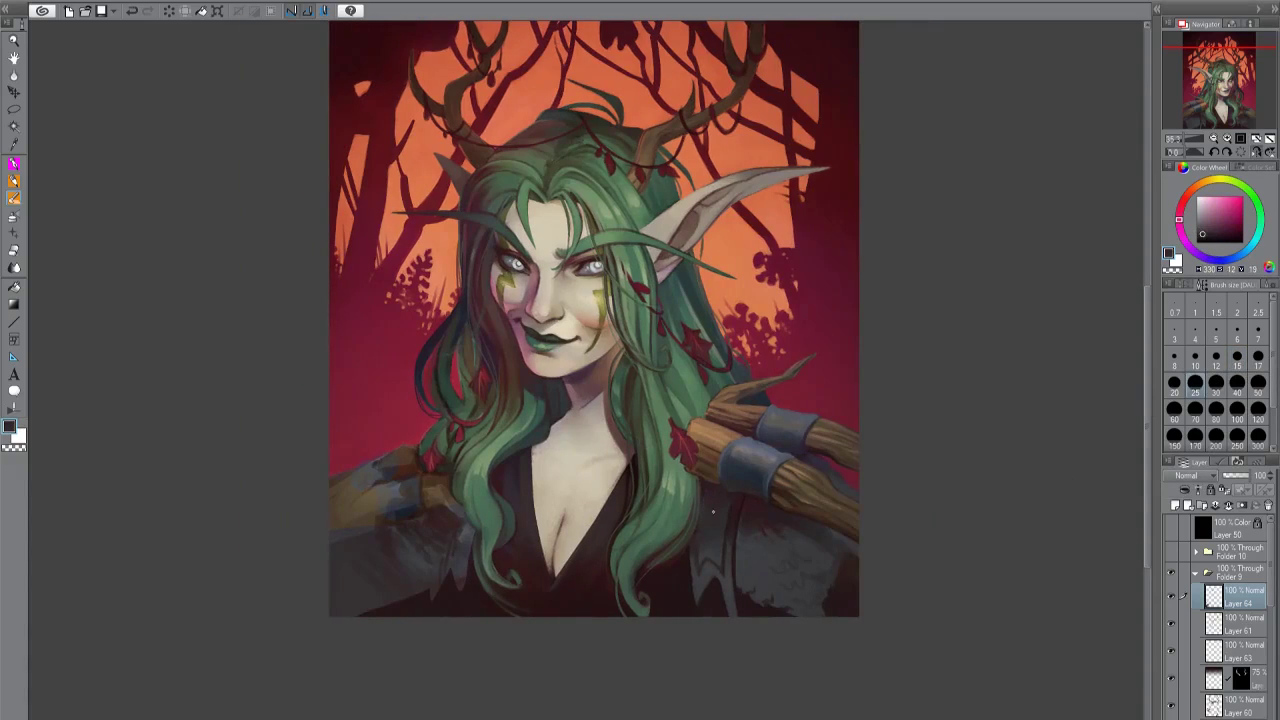
left_click(713, 512, "alt")
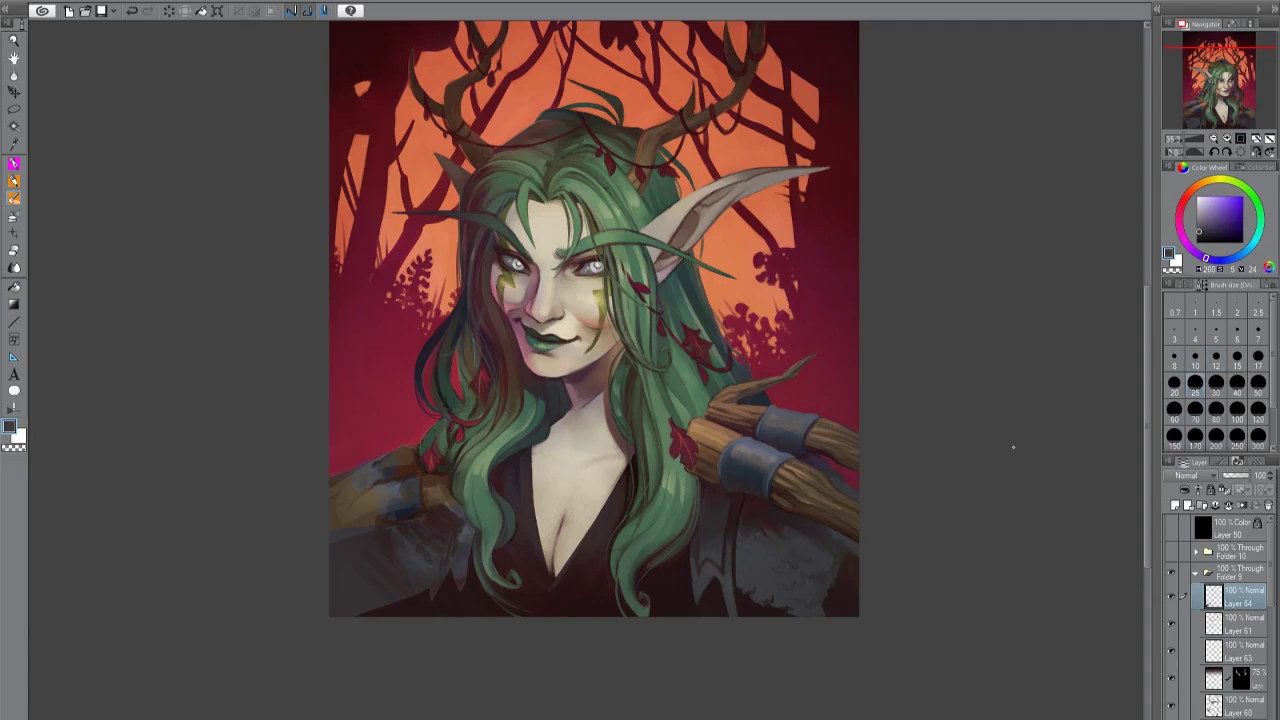
key("h")
left_click(508, 608, "alt")
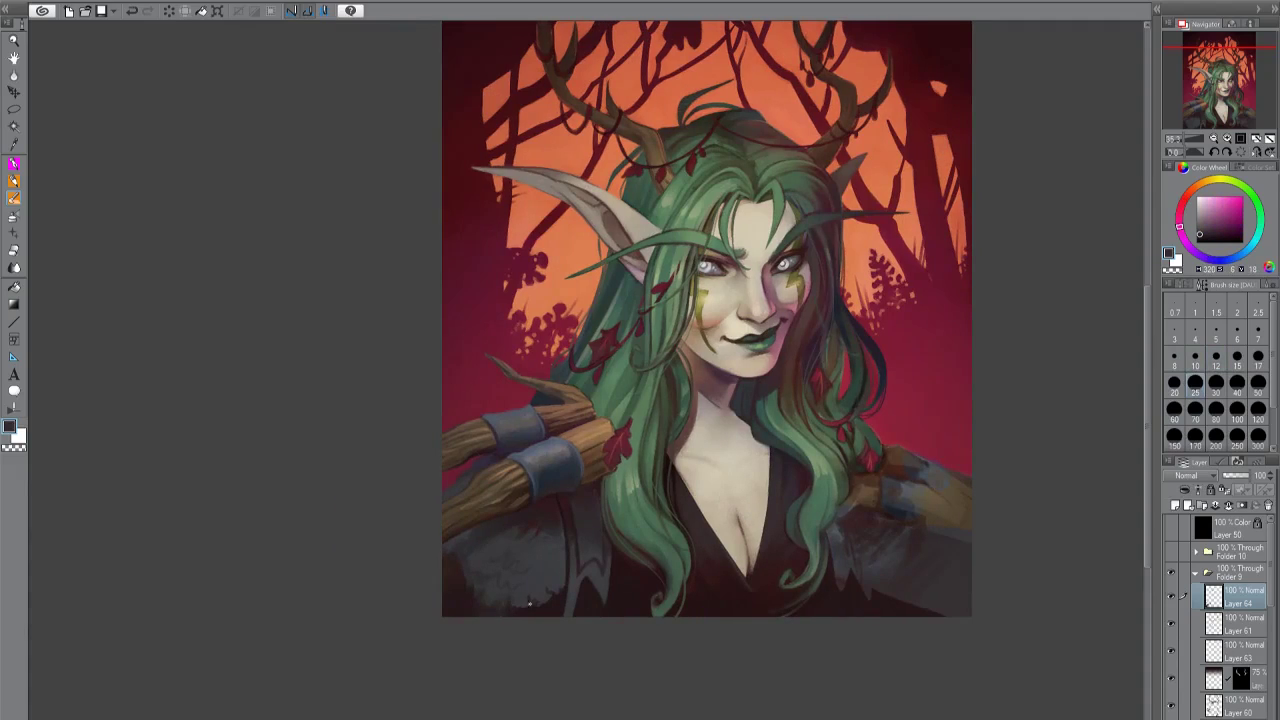
Refine the near shoulder pad's surface and pointed trim with sampled blue-greys at brush size 25, and save the painting.
left_click(538, 562, "alt")
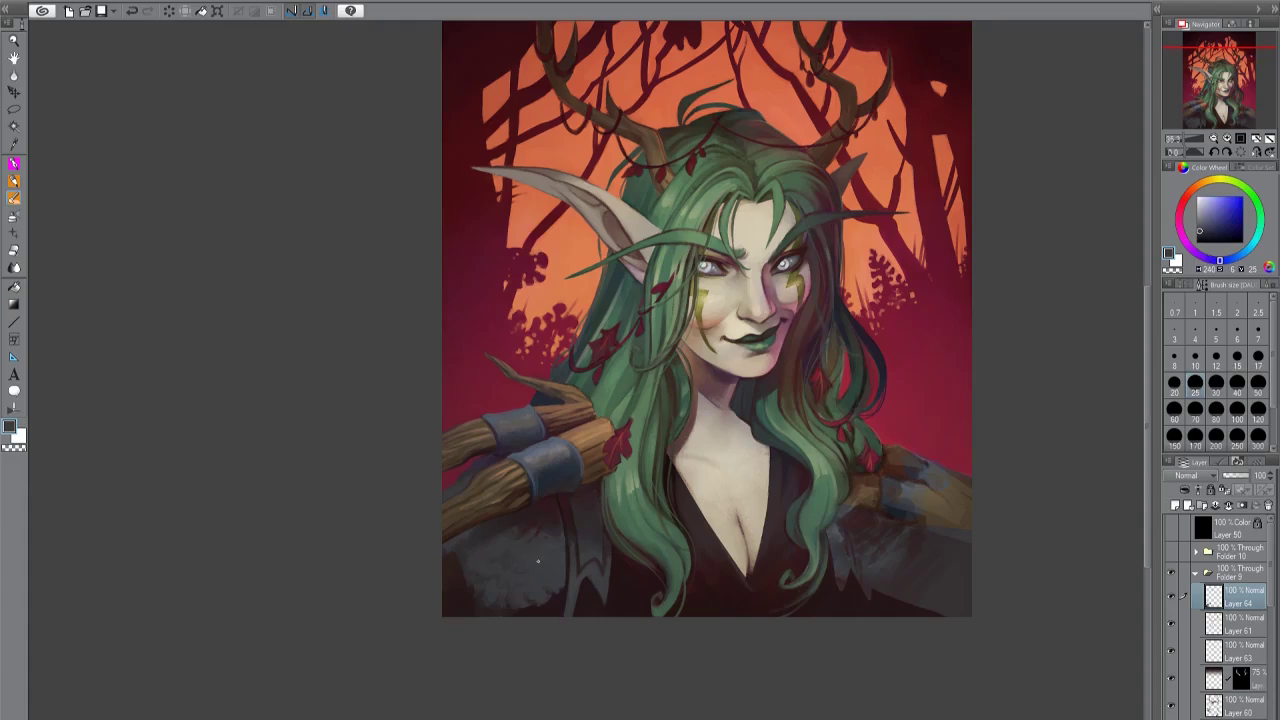
left_click(527, 583, "alt")
left_click(573, 578, "alt")
mouse_move(566, 556)
left_mouse_down()
mouse_move(528, 554)
mouse_move(541, 578)
mouse_move(562, 574)
mouse_move(551, 587)
mouse_move(555, 545)
mouse_move(582, 541)
mouse_move(562, 442)
mouse_move(572, 556)
mouse_move(606, 566)
left_mouse_up()
left_click(563, 573, "alt")
left_click(566, 560, "alt")
left_click(570, 538, "alt")
key("ctrl+s")
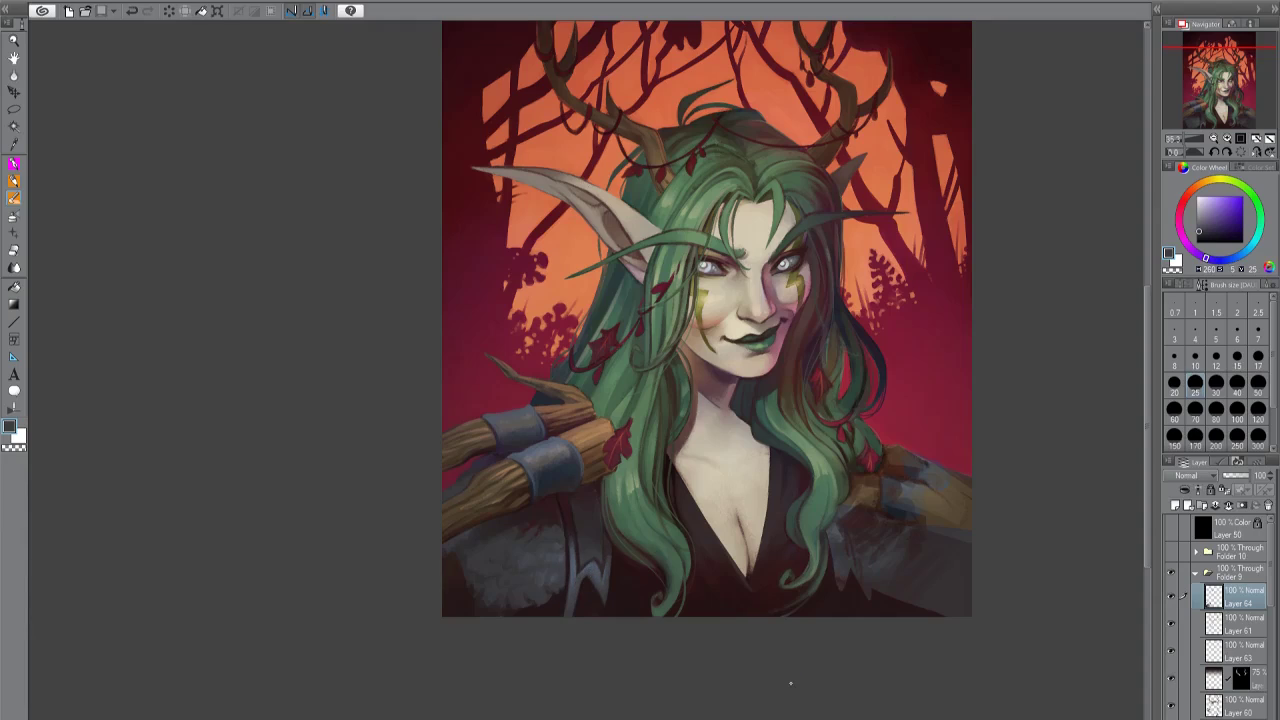
Block in the far shoulder's branches and metal band with sampled browns and blue-greys at brush size 25 in the mirrored view.
key("h")
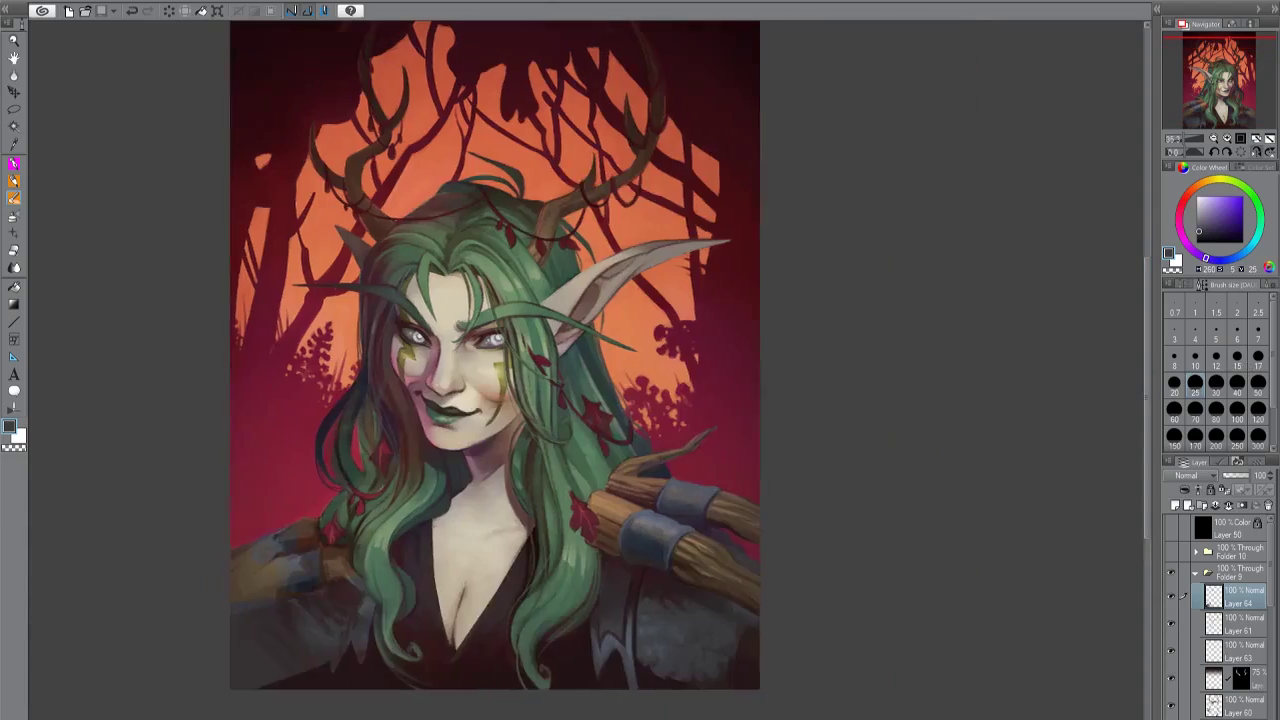
left_click_drag(606, 526, 826, 495)
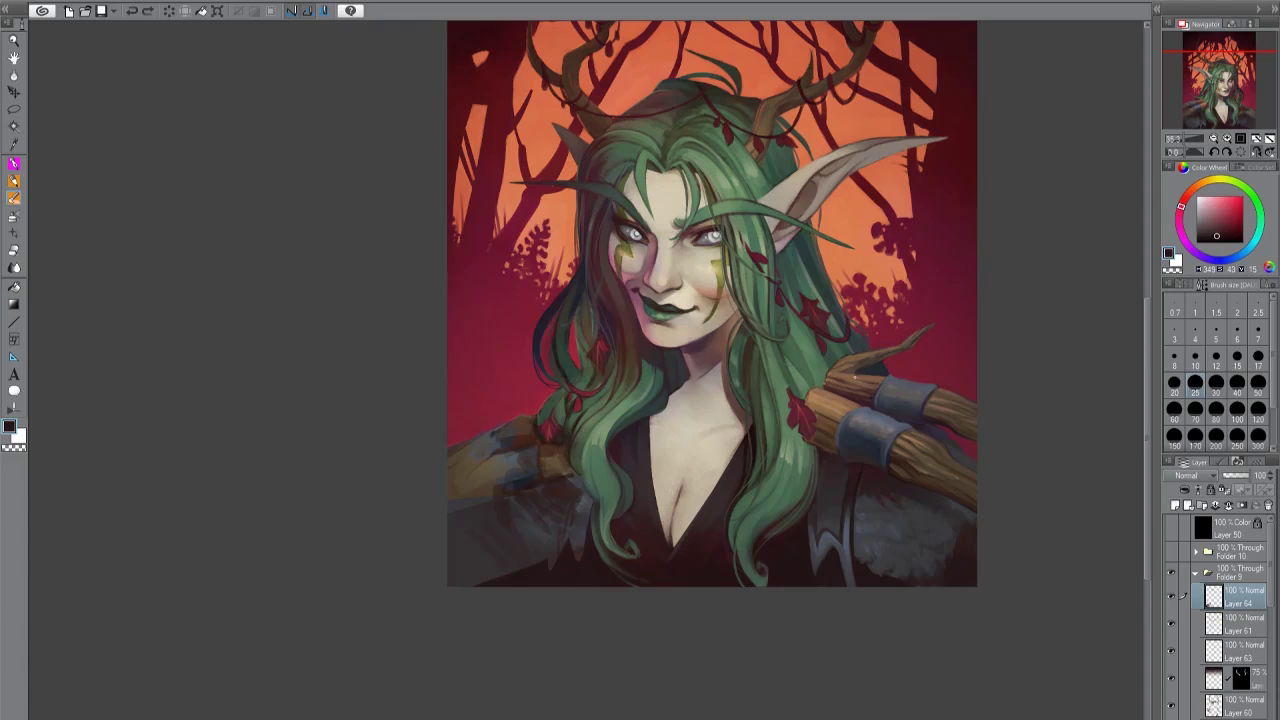
left_click(483, 487, "alt")
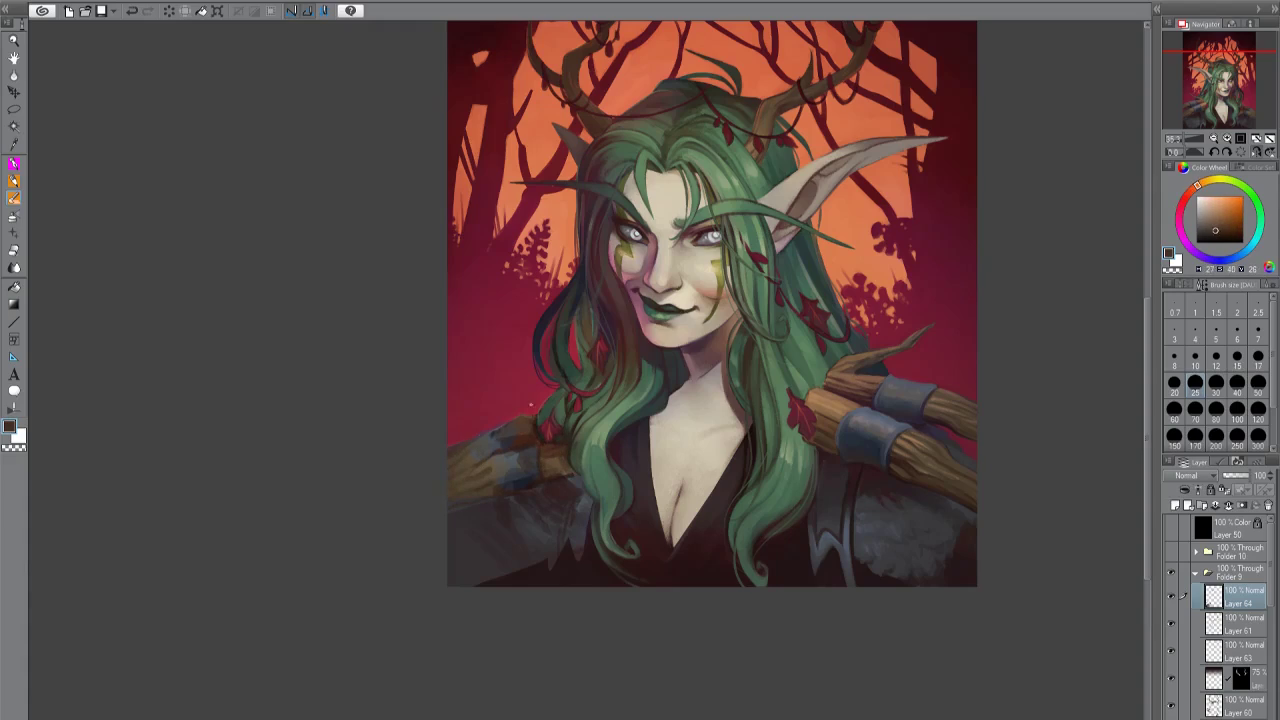
left_click(495, 455, "alt")
left_click(521, 461, "alt")
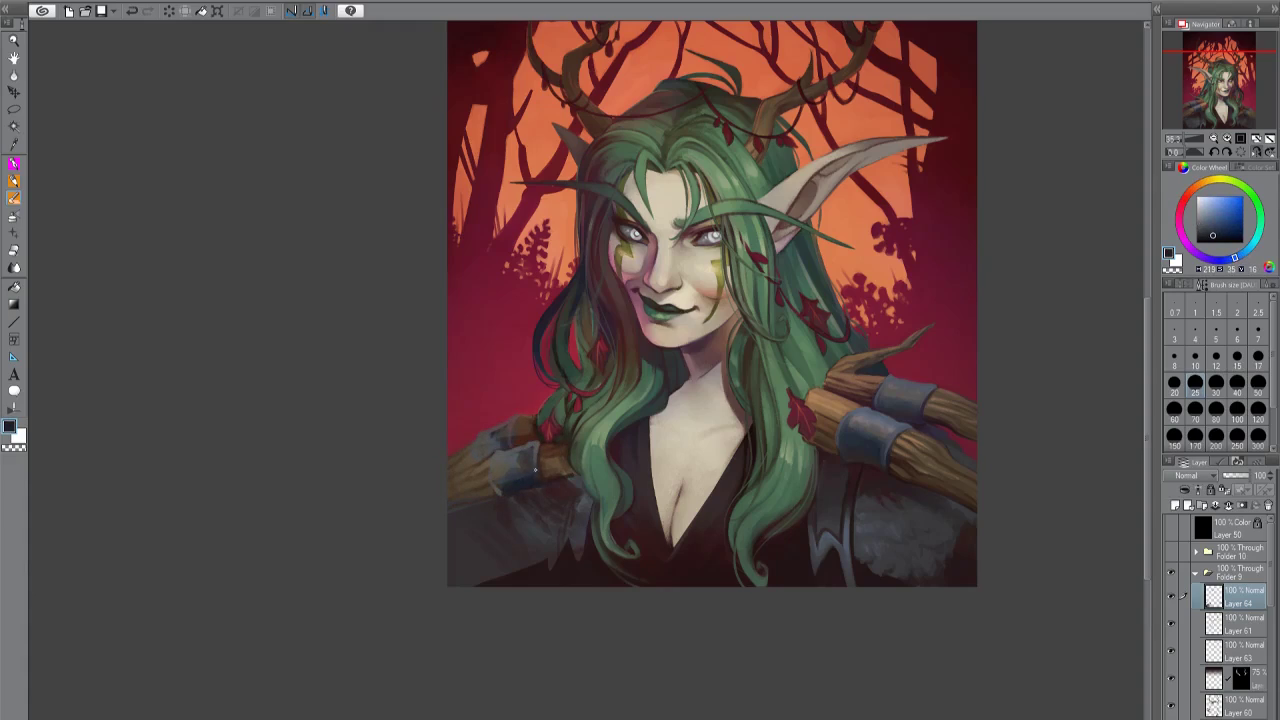
Shade the far shoulder's lower metal band with sampled blue-greys, reducing the brush size to 12 for its edges.
left_click(509, 443, "alt")
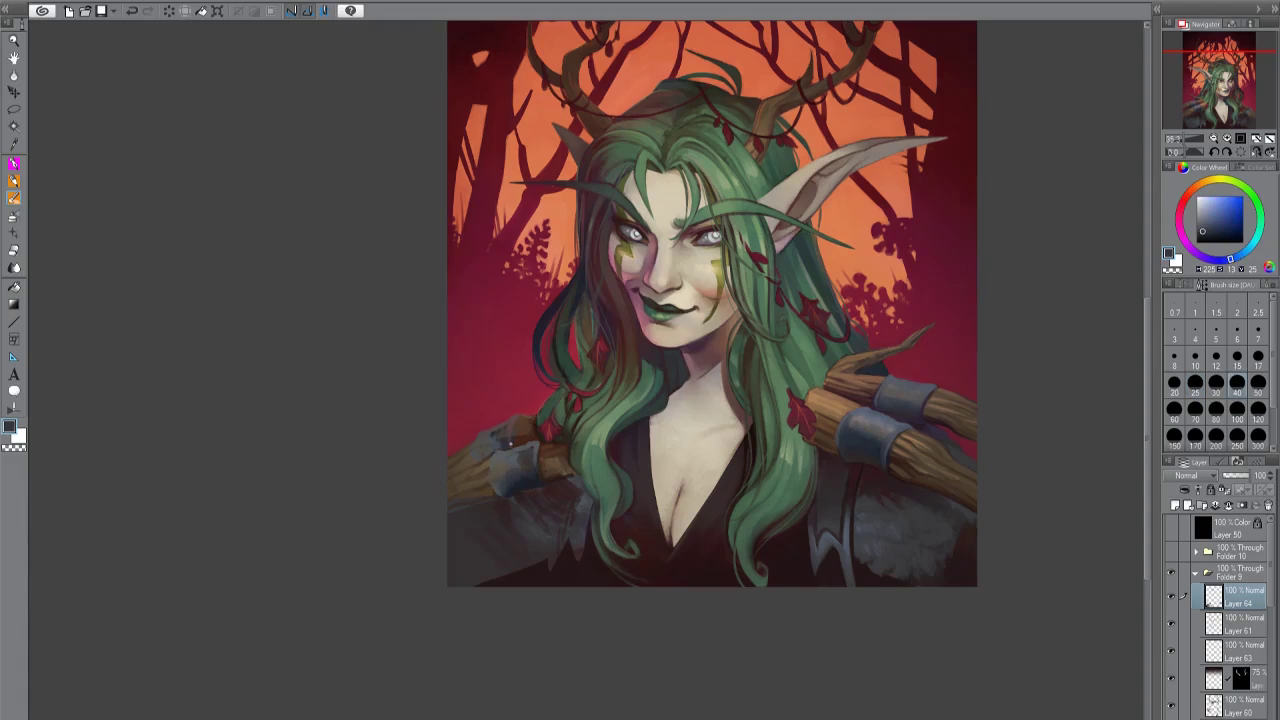
left_click(494, 476, "alt")
left_click(527, 450, "alt")
key("bracketleft")
left_click(516, 483, "alt")
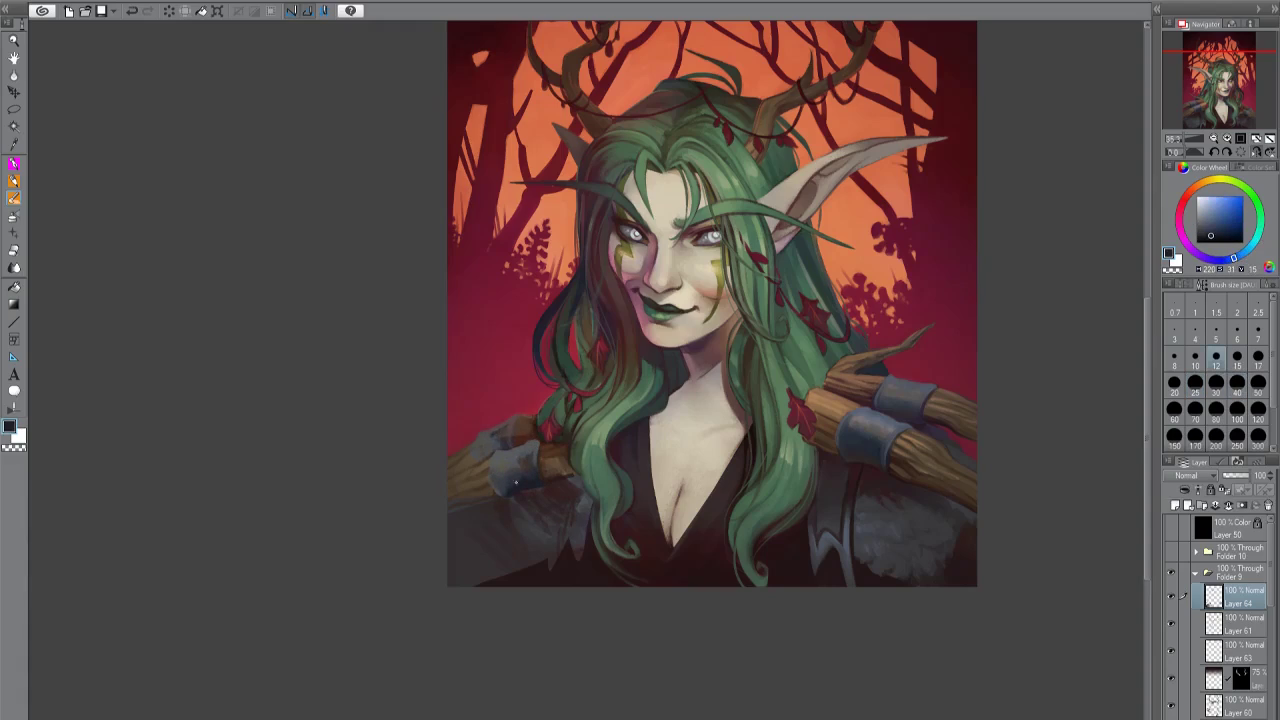
Reshape the far shoulder's upper branch and band against the background with sampled crimson, brown and blue-grey.
left_click(518, 412, "alt")
left_click(500, 442, "alt")
left_click(494, 442, "alt")
left_click(492, 437, "alt")
left_click(500, 450, "alt")
left_click(510, 460, "alt")
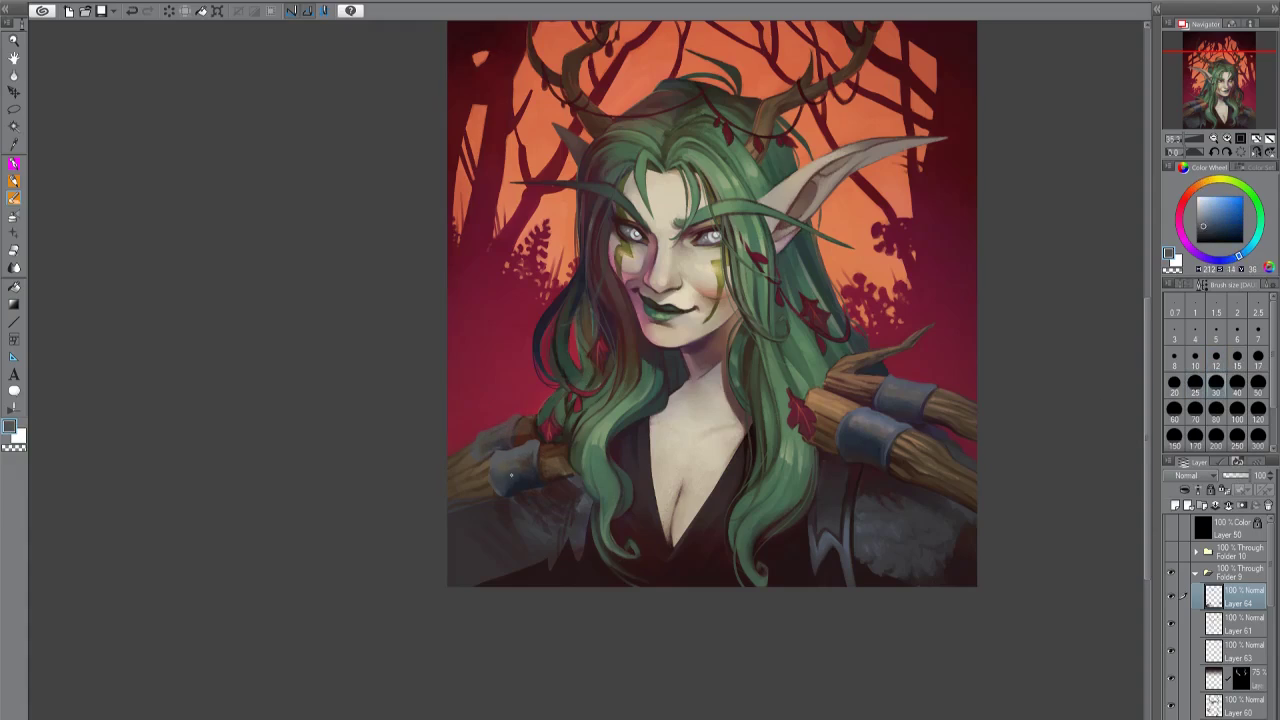
left_click(505, 455, "alt")
left_click(520, 470, "alt")
Refine the far branch's end, the red leaf beside it and the hair edges with sampled brown, crimson and green at brush size 12.
left_click(522, 420, "alt")
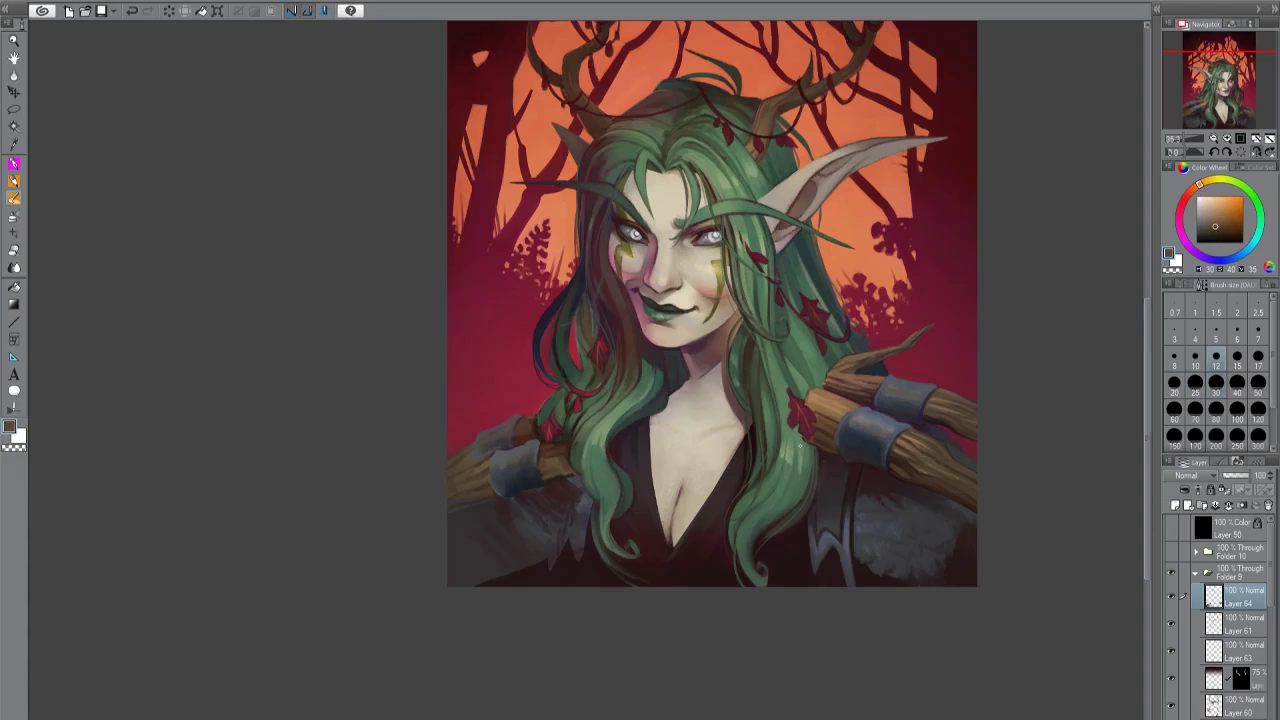
key("bracketleft")
key("bracketleft")
key("bracketleft")
key("bracketleft")
key("bracketleft")
left_click(522, 420, "alt")
left_click(540, 428, "alt")
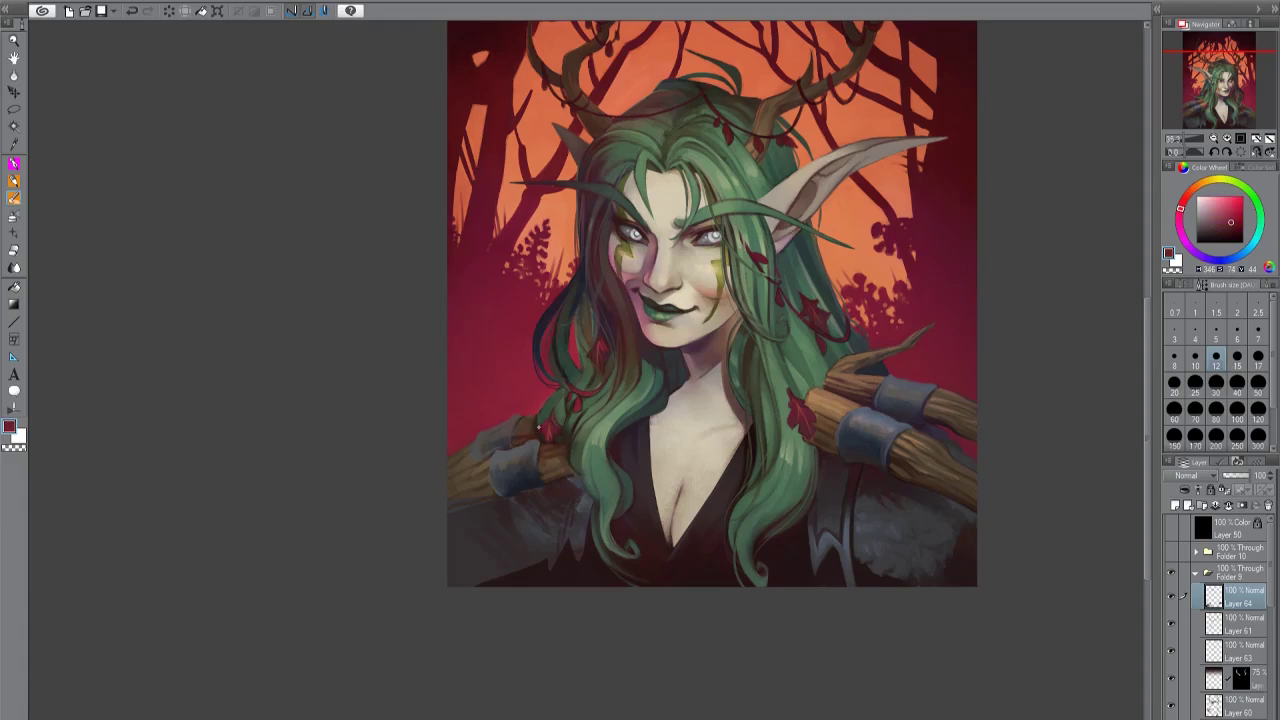
left_click(577, 377, "alt")
left_click(760, 545, "alt")
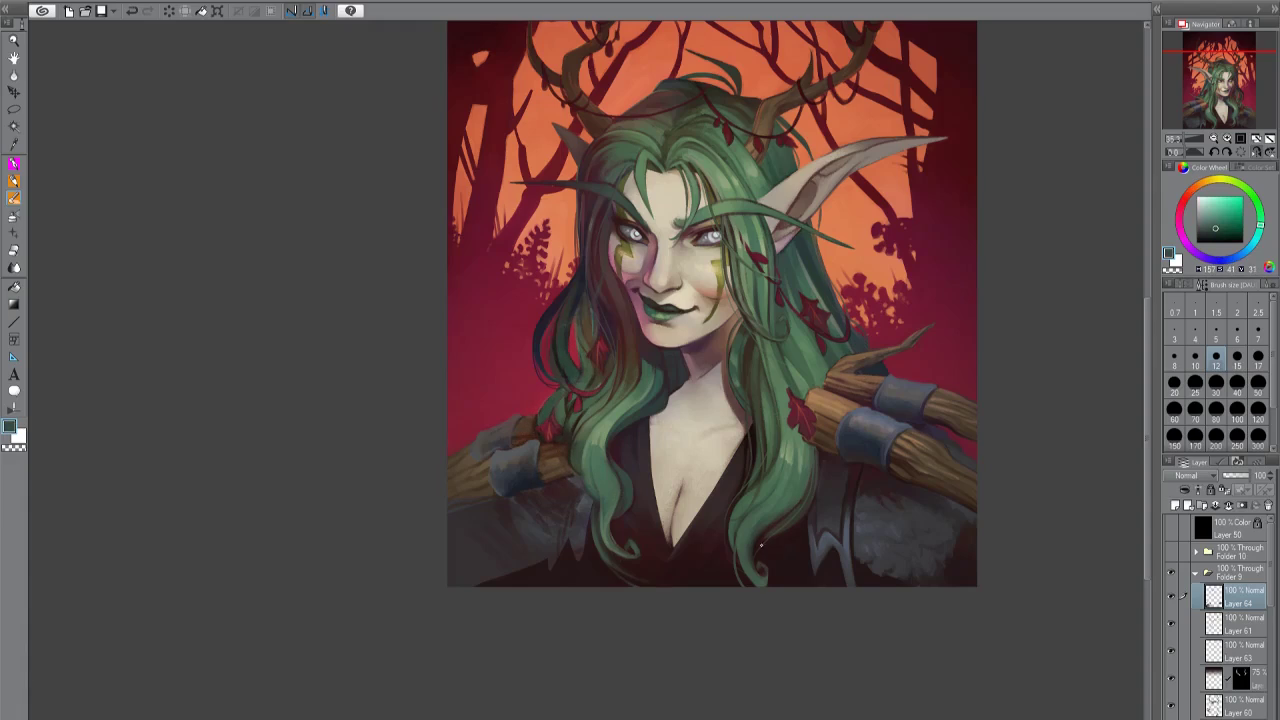
Paint the pointed metal trim on the far shoulder pad with sampled dark and blue-grey tones at brush size 15.
left_click(572, 478, "alt")
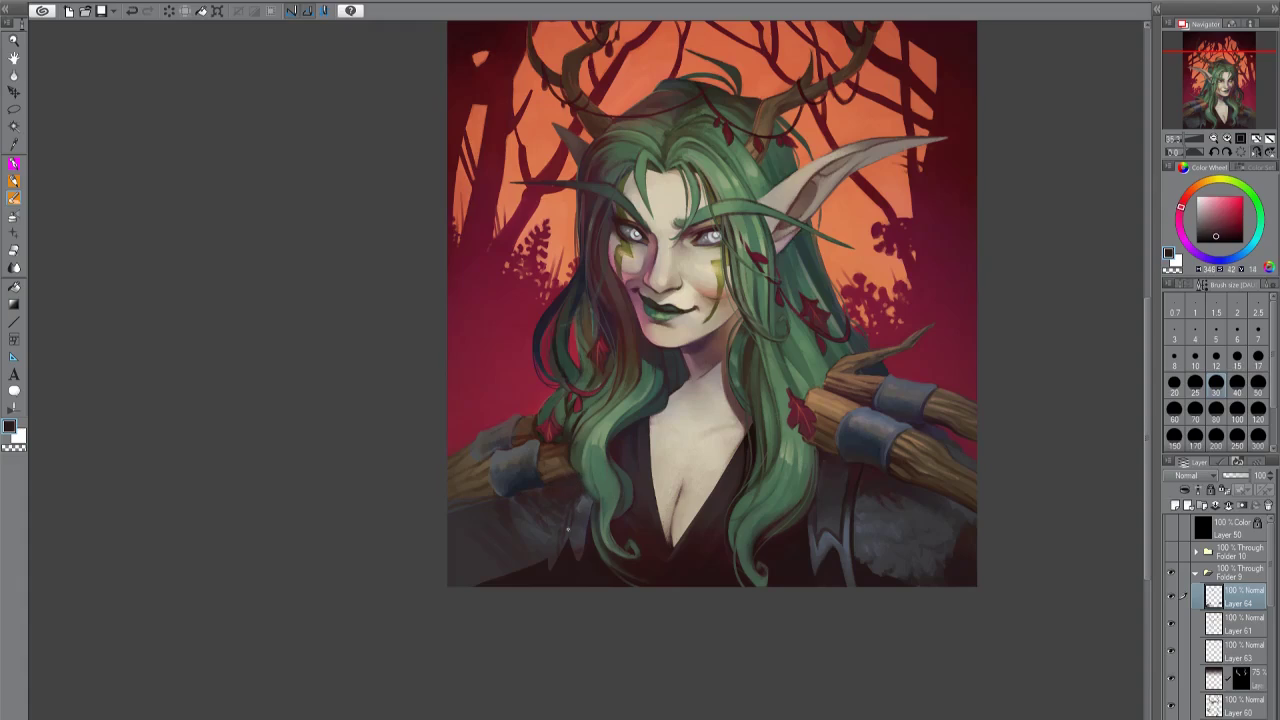
key("bracketright")
left_click(578, 556, "alt")
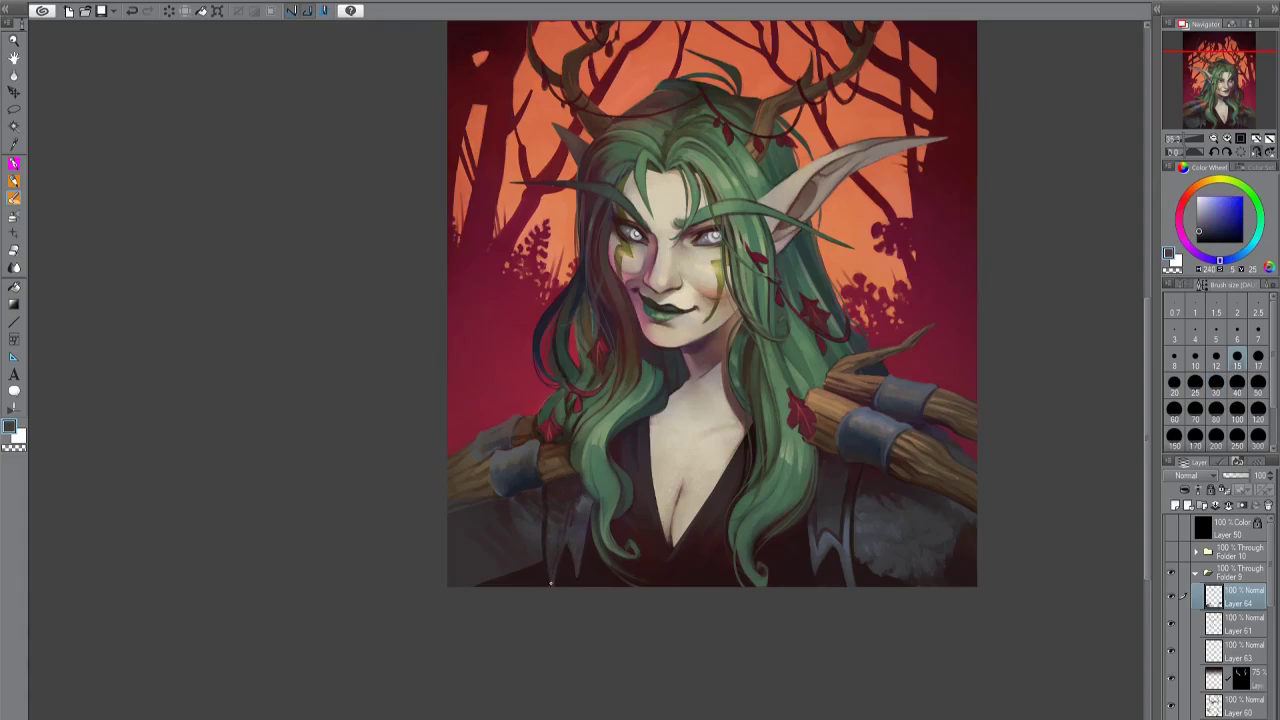
left_click(560, 545, "alt")
left_click(547, 538, "alt")
left_click(584, 522, "alt")
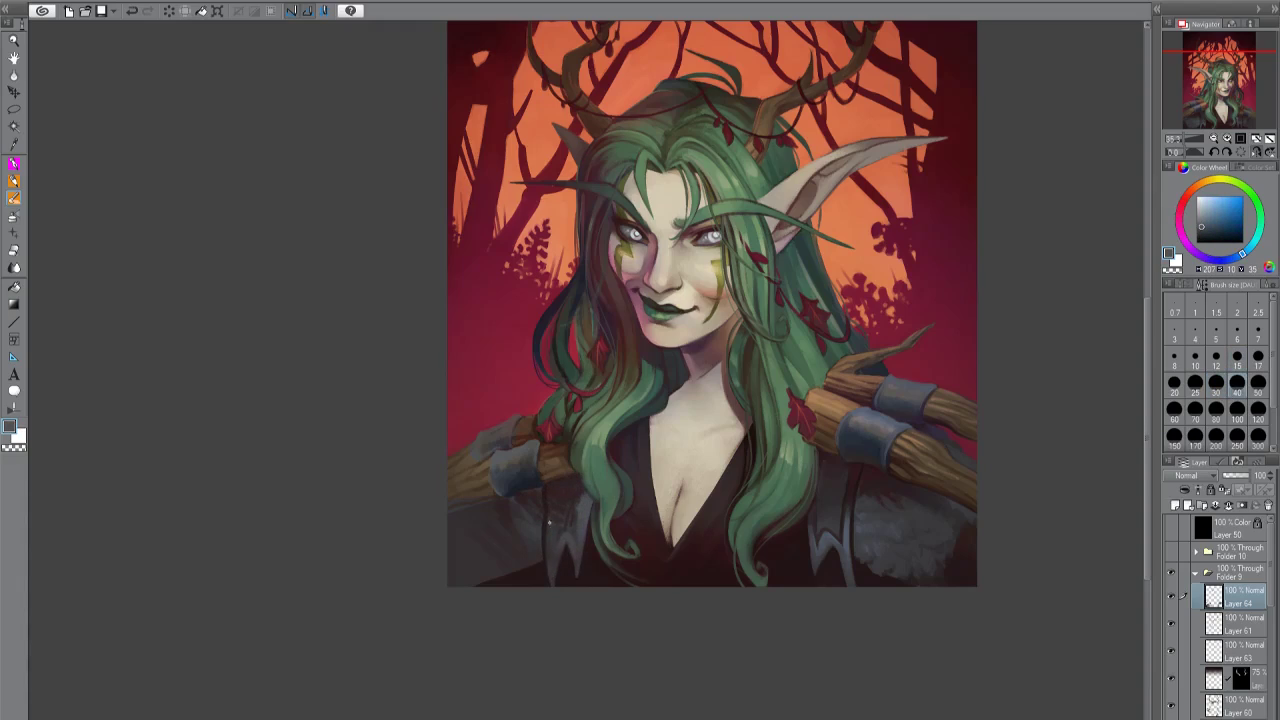
Shade the far shoulder pad around its pointed trim with sampled greys and dark tones at brush sizes 40 and 30.
left_click(574, 553, "alt")
key("bracketright")
key("bracketright")
key("bracketright")
key("bracketright")
left_click(565, 535, "alt")
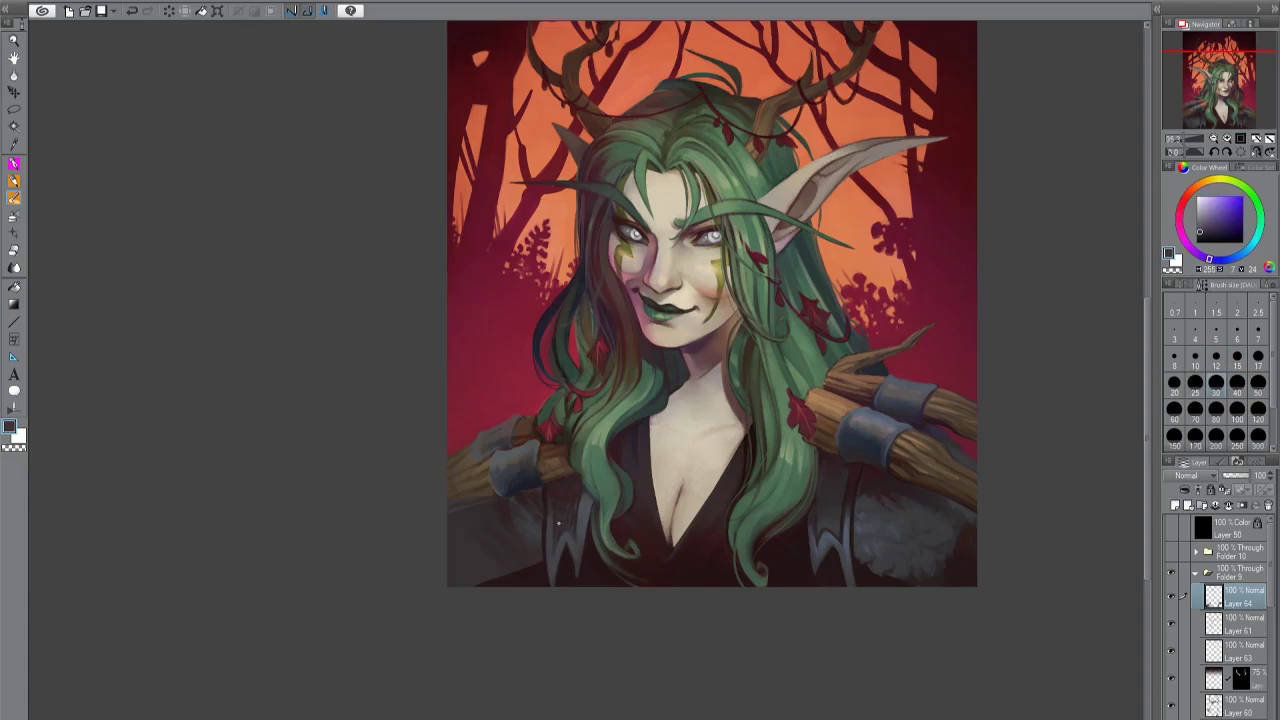
left_click(555, 515, "alt")
left_click(549, 505, "alt")
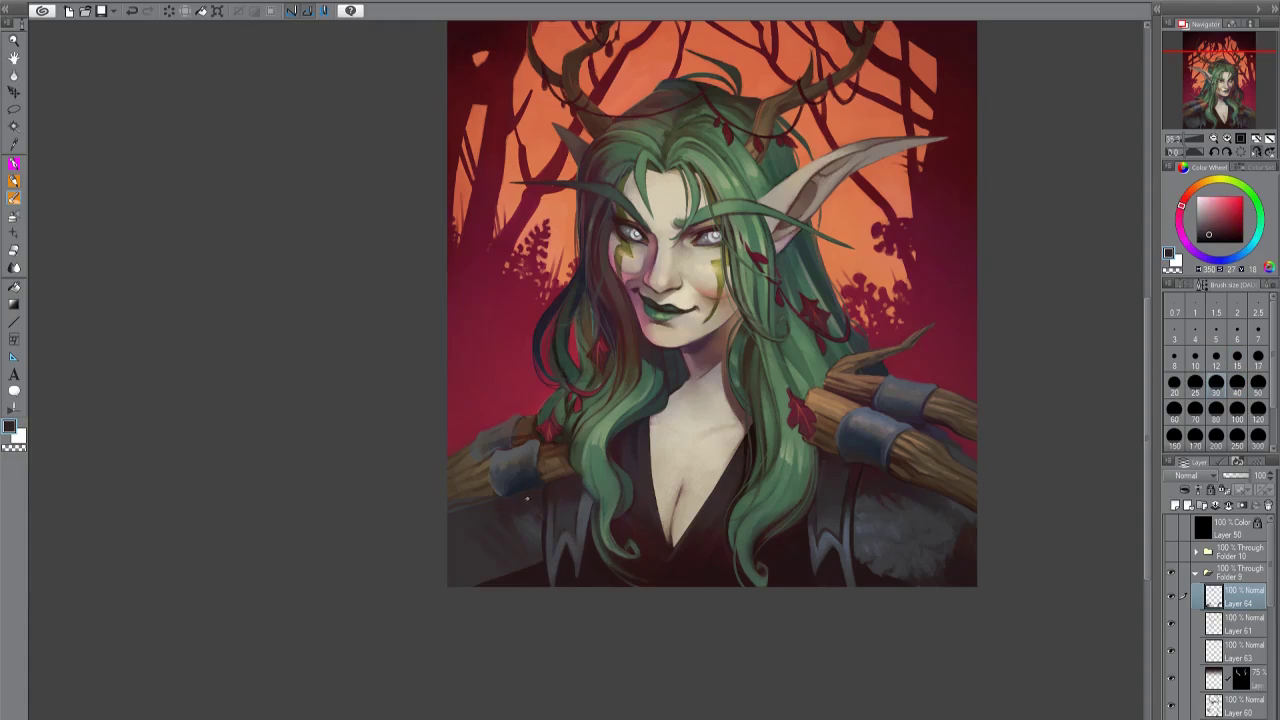
Blend the far shoulder pad's surface and lower corner with sampled dark greys at brush size 40, checking the flipped view.
key("h")
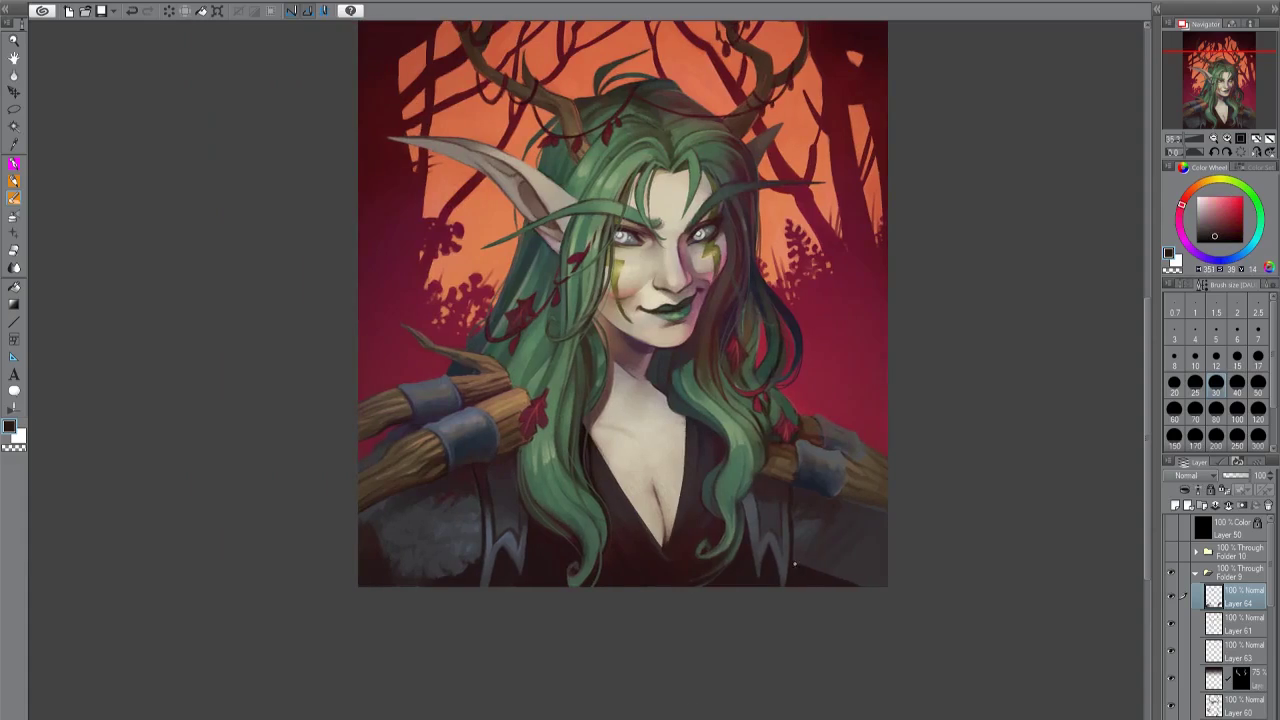
key("h")
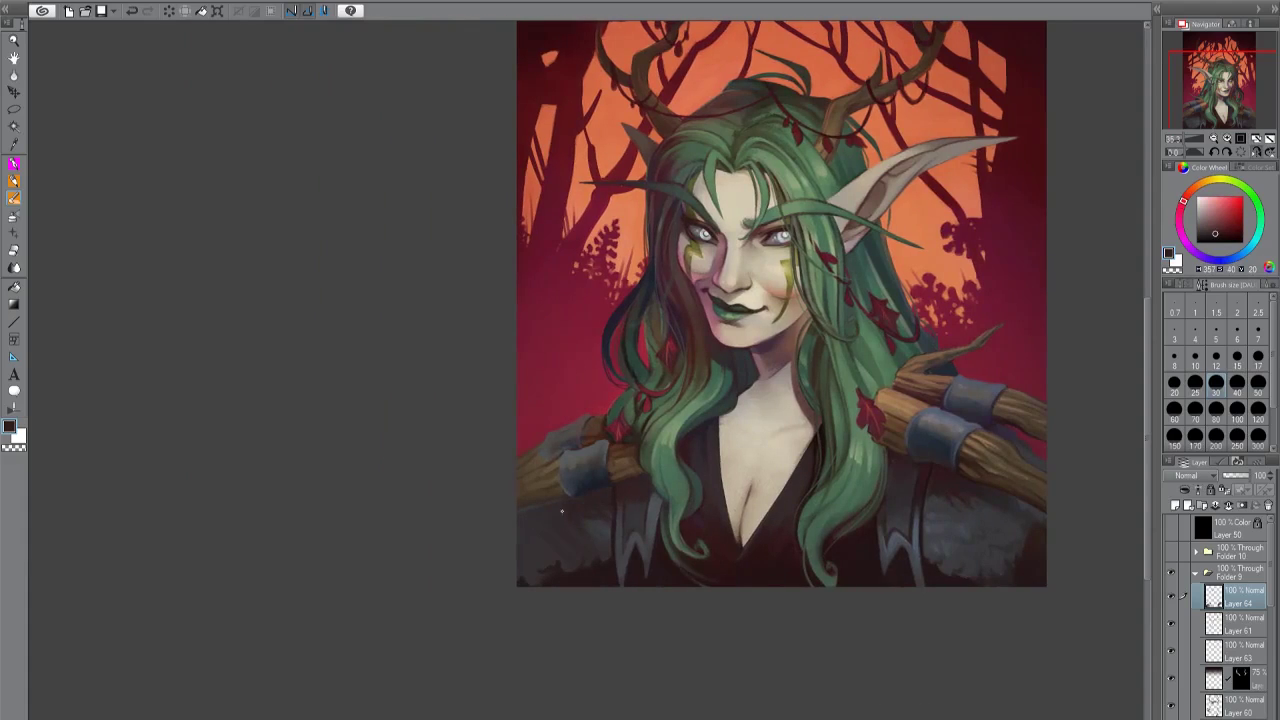
left_click(591, 540, "alt")
key("bracketright")
left_click(556, 507, "alt")
left_click(568, 558, "alt")
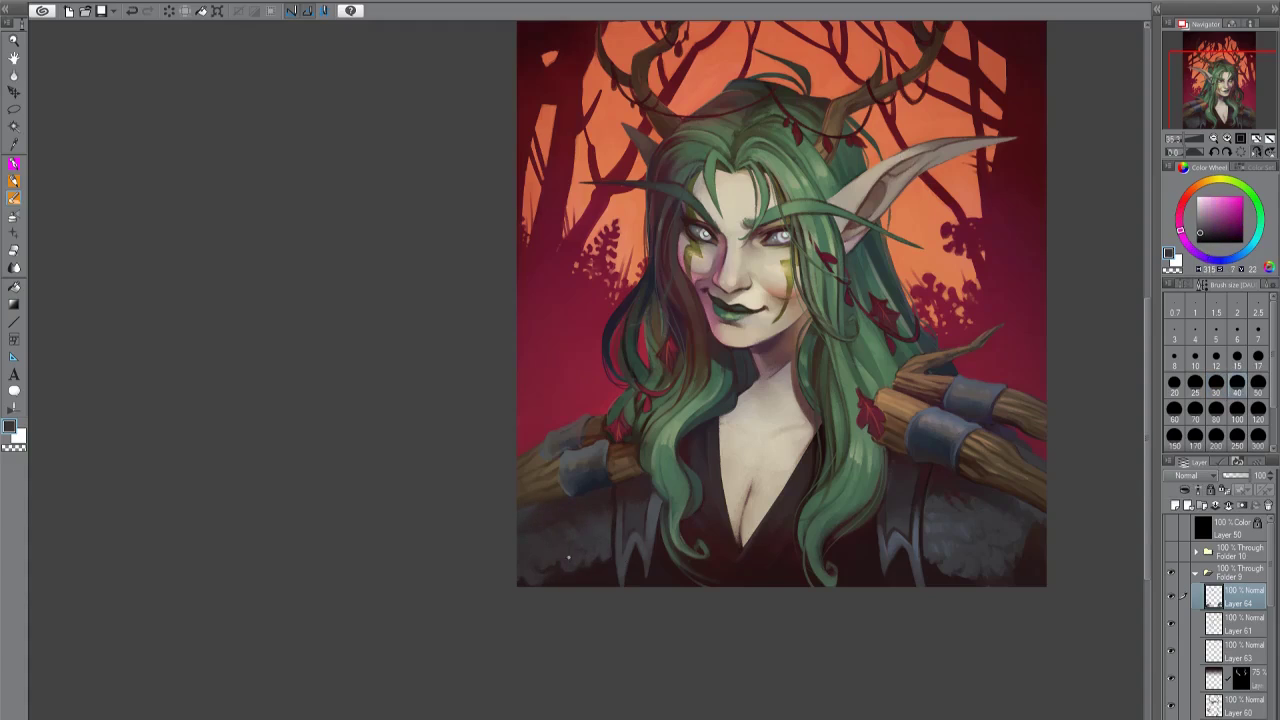
Touch up the shoulder pads with sampled dark and purple-grey tones at brush size 40 in the flipped view.
key("h")
left_click_drag(655, 557, 950, 557)
left_click(950, 557, "alt")
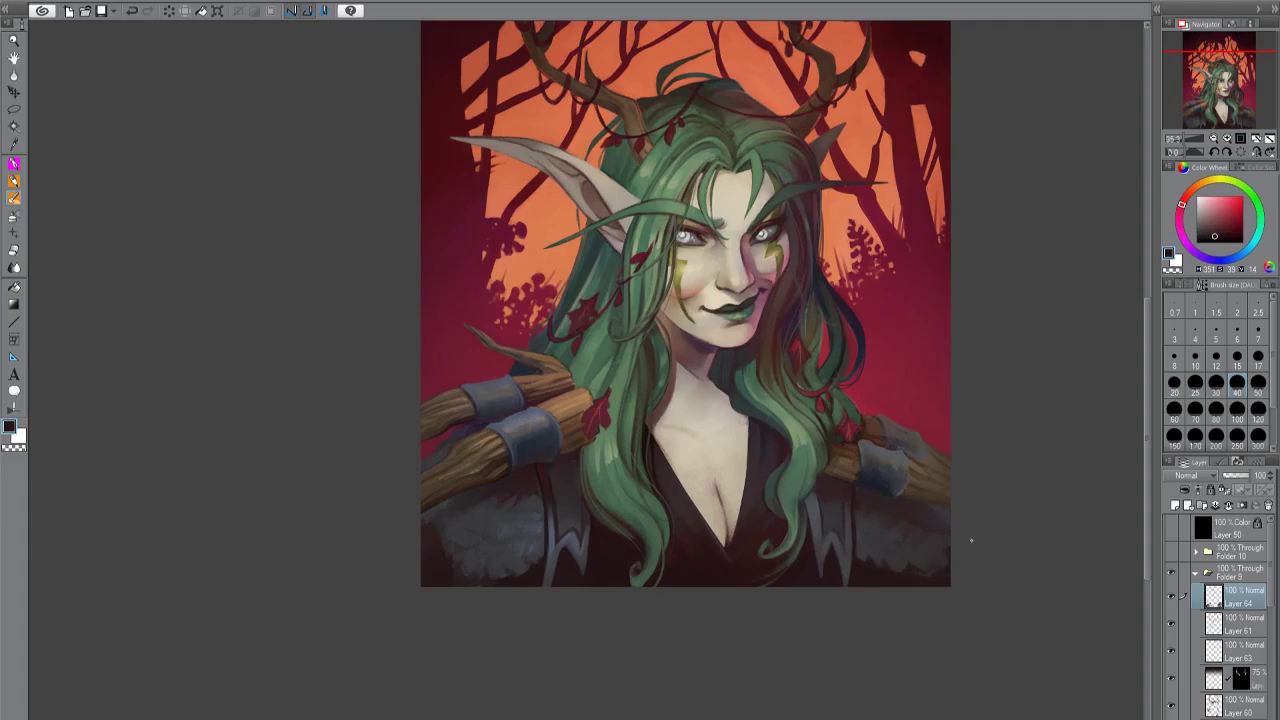
scroll(1146, 417, "up", 3)
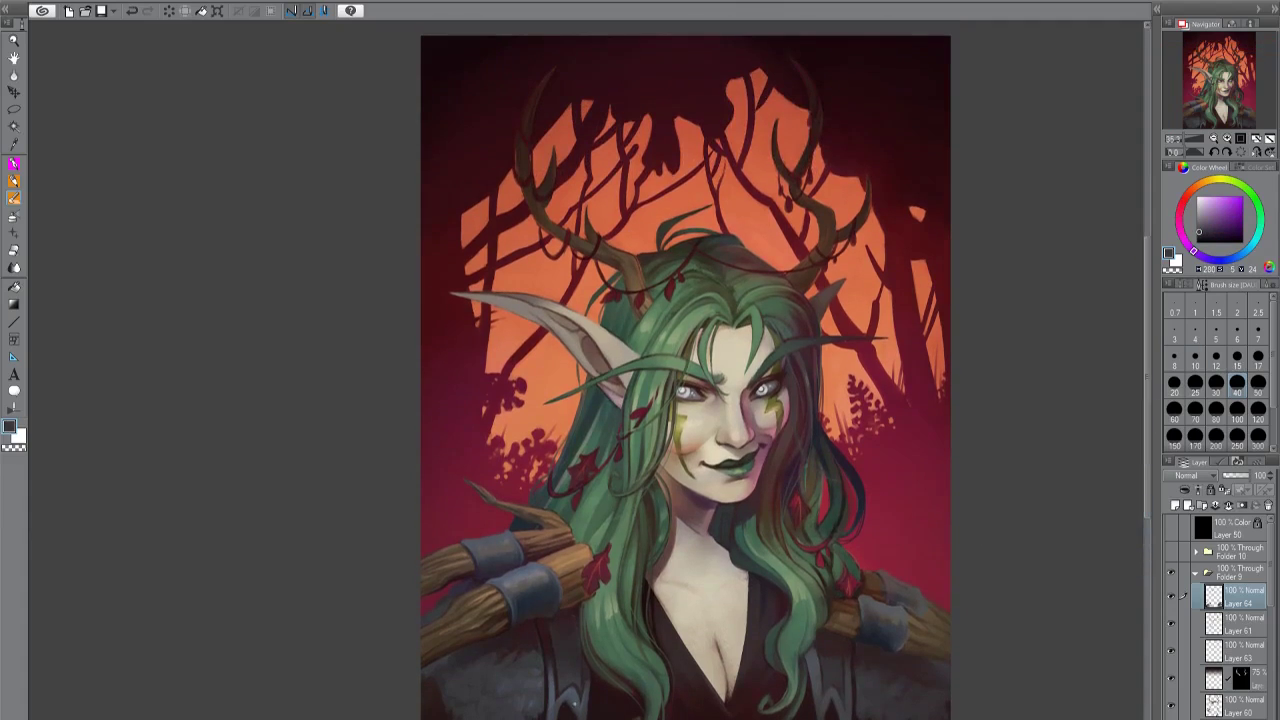
scroll(1157, 457, "up", 1)
Break the hanging foliage silhouette above the head into small leaves on a new layer at brush sizes 15 and 12.
left_click(1237, 356)
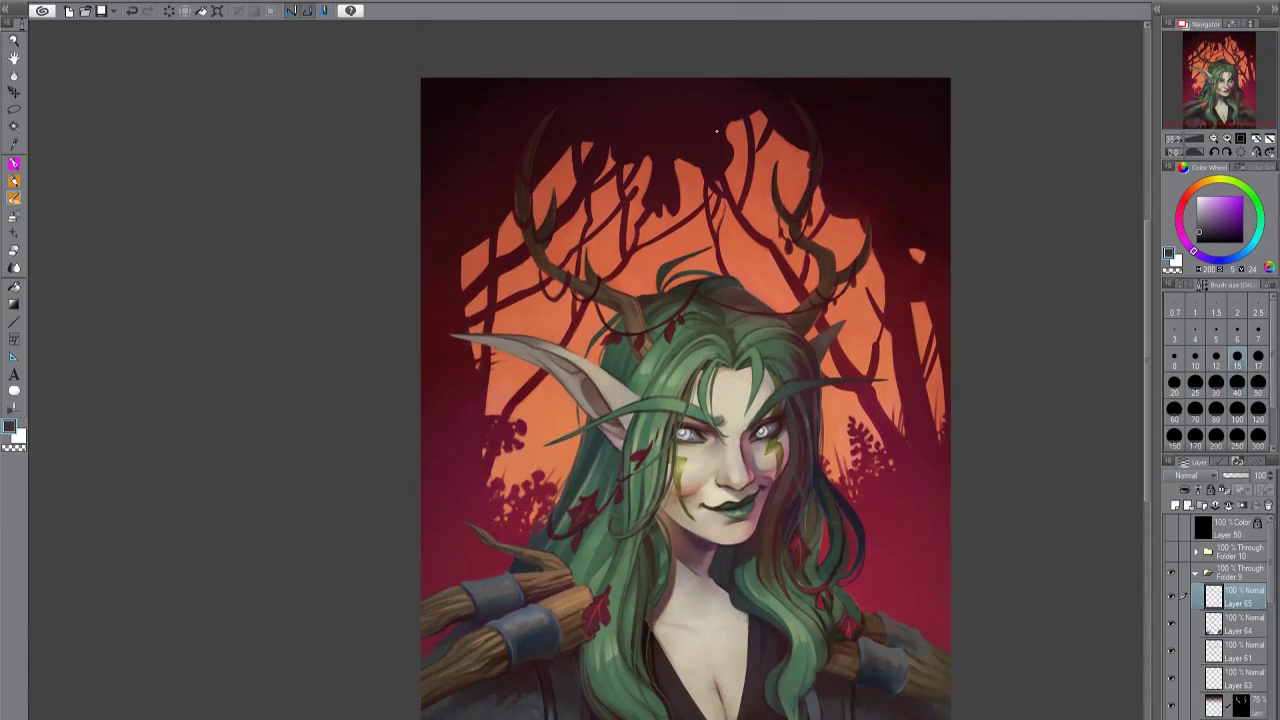
left_click(670, 212, "alt")
left_click(672, 190, "alt")
left_click(672, 190, "alt")
left_click(672, 190, "alt")
left_click(672, 190, "alt")
key("bracketleft")
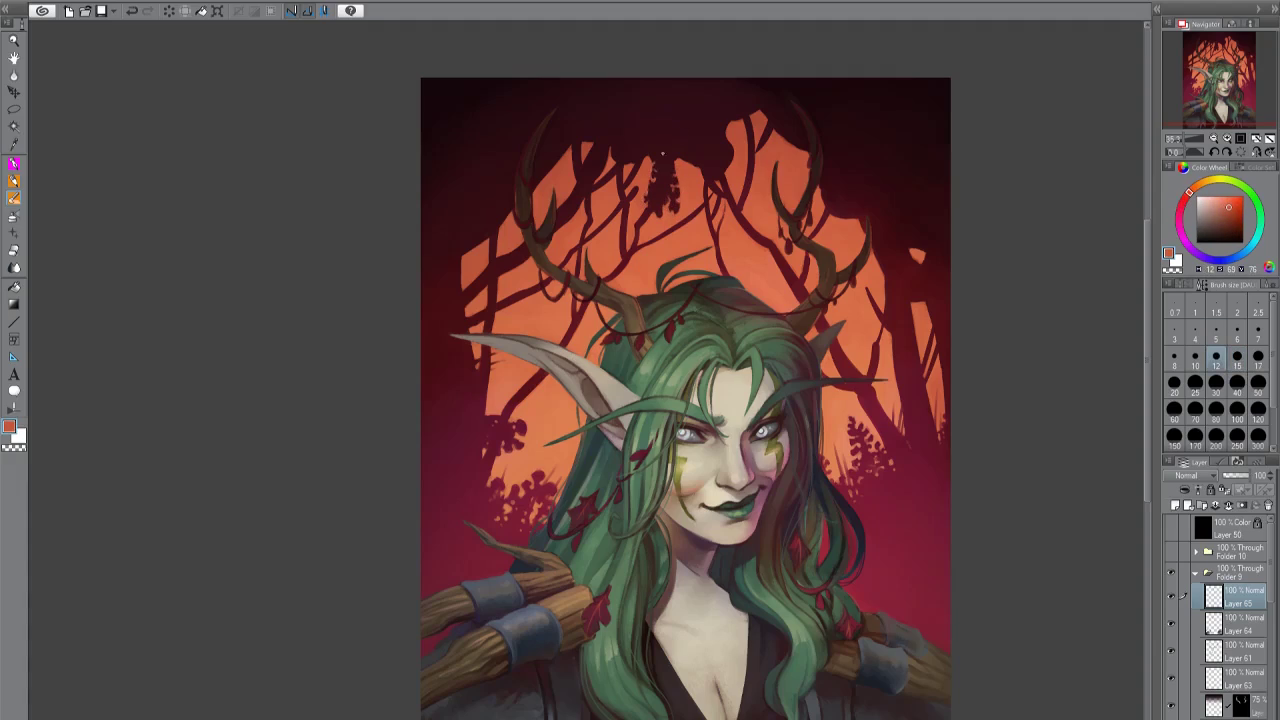
Carve orange gaps around the top of the hanging foliage at brush size 12 and undo the last stroke.
left_click(668, 165, "alt")
left_click(668, 165, "alt")
left_click(668, 165, "alt")
mouse_move(672, 160)
left_mouse_down()
mouse_move(684, 176)
mouse_move(638, 186)
left_mouse_up()
key("ctrl+z")
Add leafy detail along the canopy's lower edge and beside the near antler with sampled orange and dark red at brush size 12.
left_click(642, 168, "alt")
left_click(680, 166, "alt")
left_click_drag(688, 162, 730, 162)
left_click(737, 116, "alt")
left_click(630, 163, "alt")
mouse_move(538, 178)
left_mouse_down()
mouse_move(552, 157)
mouse_move(536, 170)
left_mouse_up()
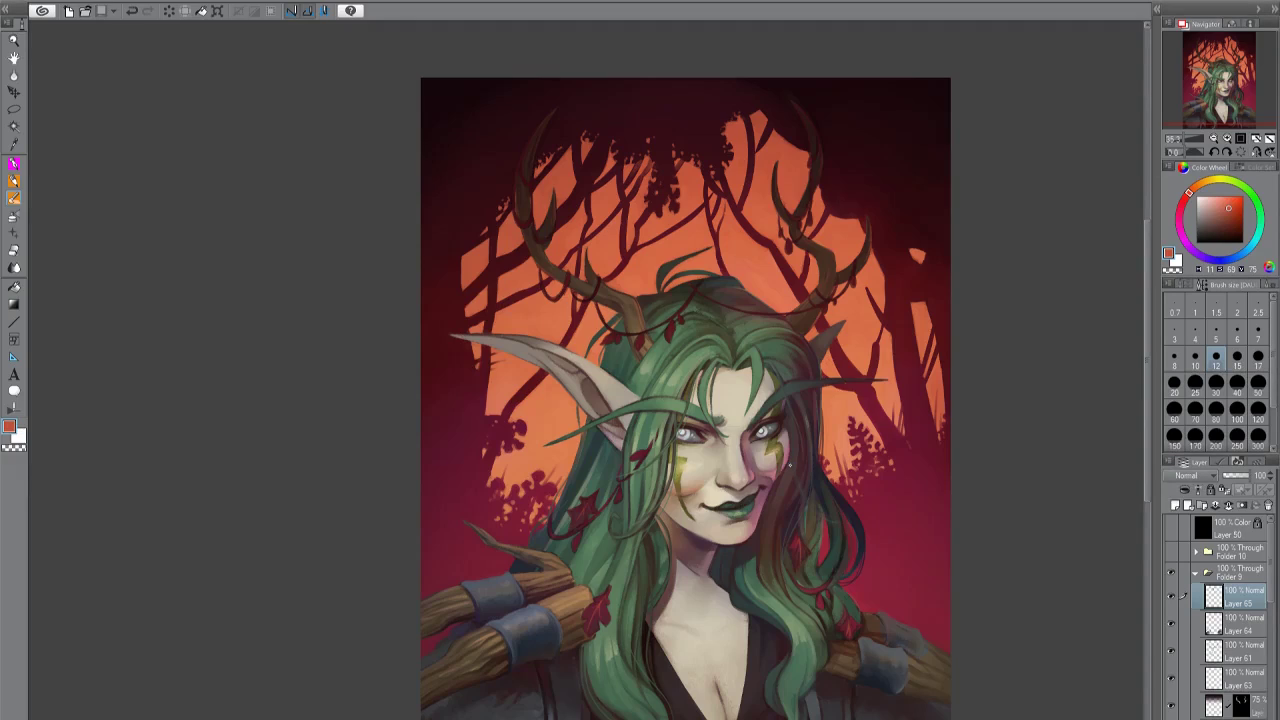
Add small orange gaps to the dark trees beyond the long ear's tip at brush size 12, flipping the view to check.
key("h")
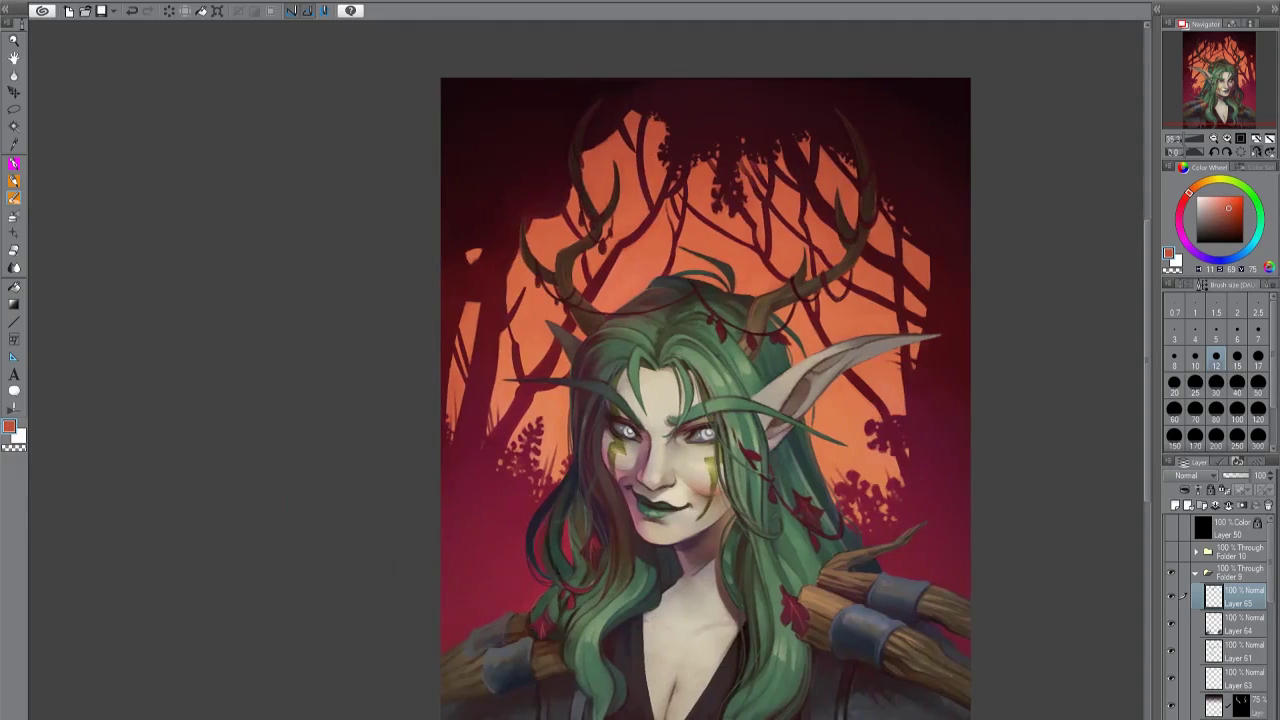
left_click(955, 360, "alt")
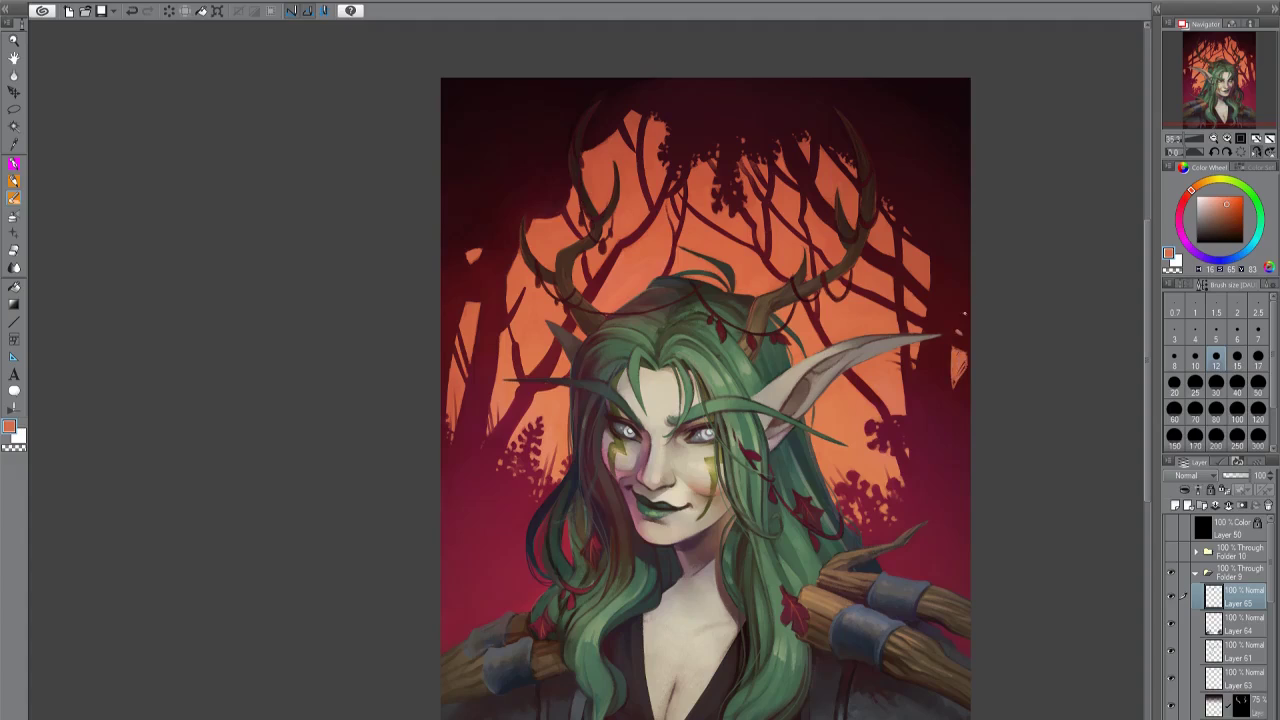
key("h")
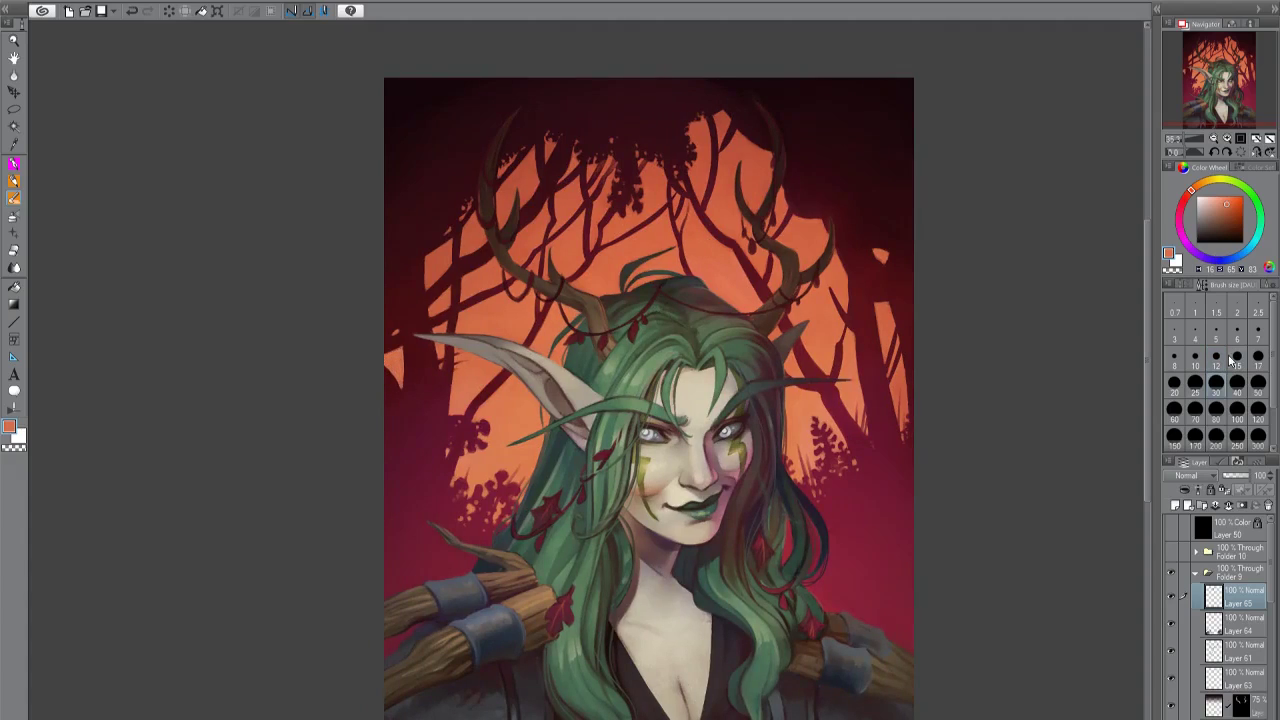
key("h")
Paint leaf clusters along the canopy around the far antler with sampled maroon and orange at brush sizes 15 and 12.
left_click(905, 380, "alt")
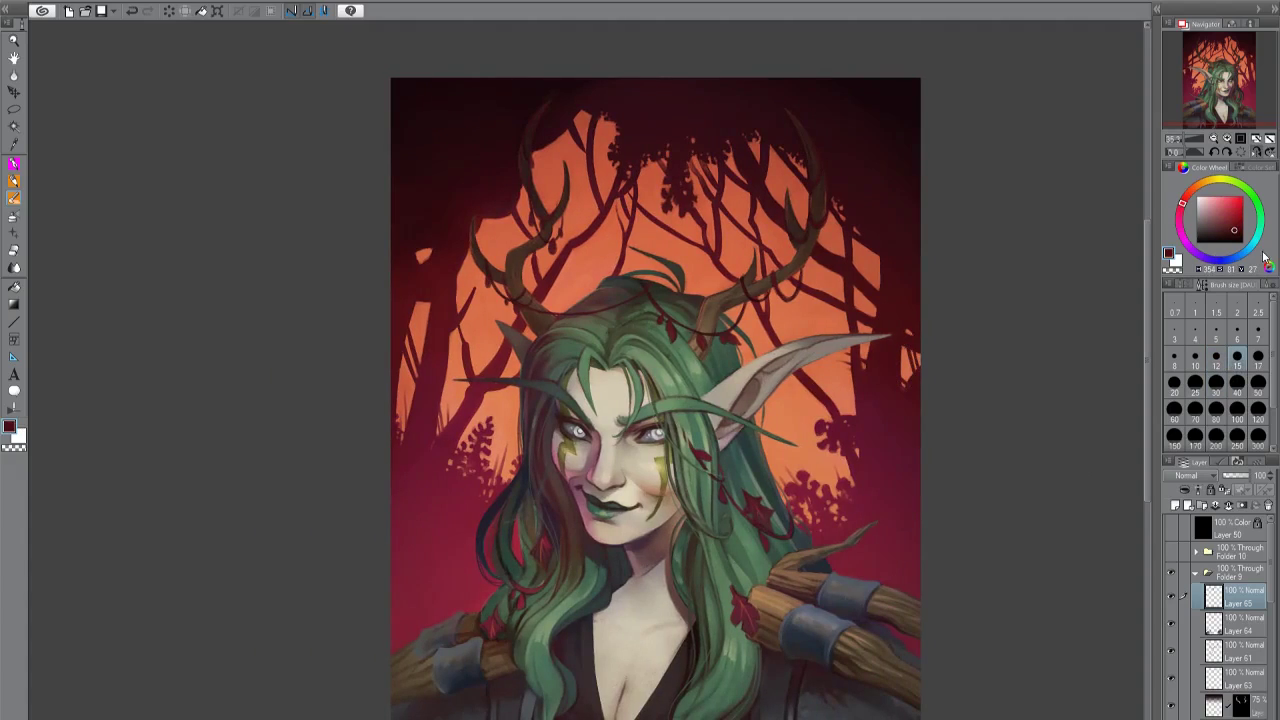
left_click(490, 215, "alt")
key("bracketleft")
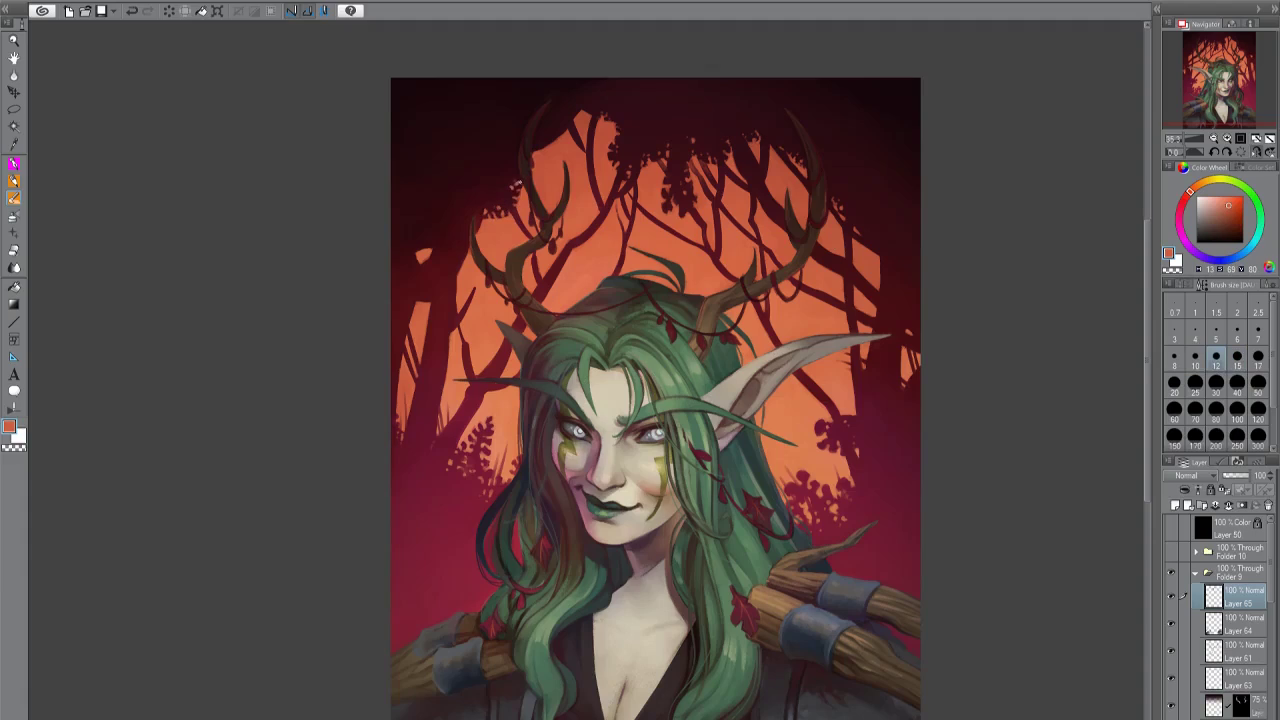
left_click(566, 131, "alt")
left_click(580, 104)
left_click(496, 172, "alt")
key("h")
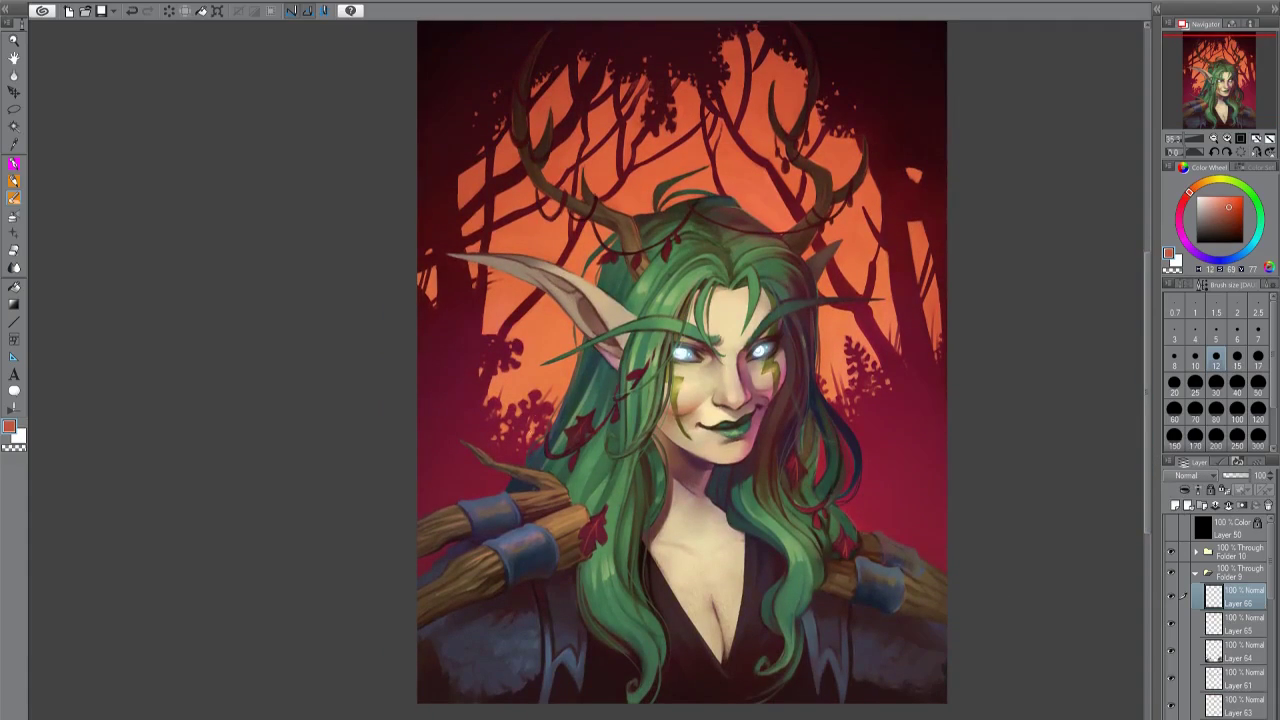
Add fine crimson and orange accents around the shoulder branches and metal bands on the top layer at brush size 8.
key("bracketleft")
key("bracketleft")
left_click(452, 549, "alt")
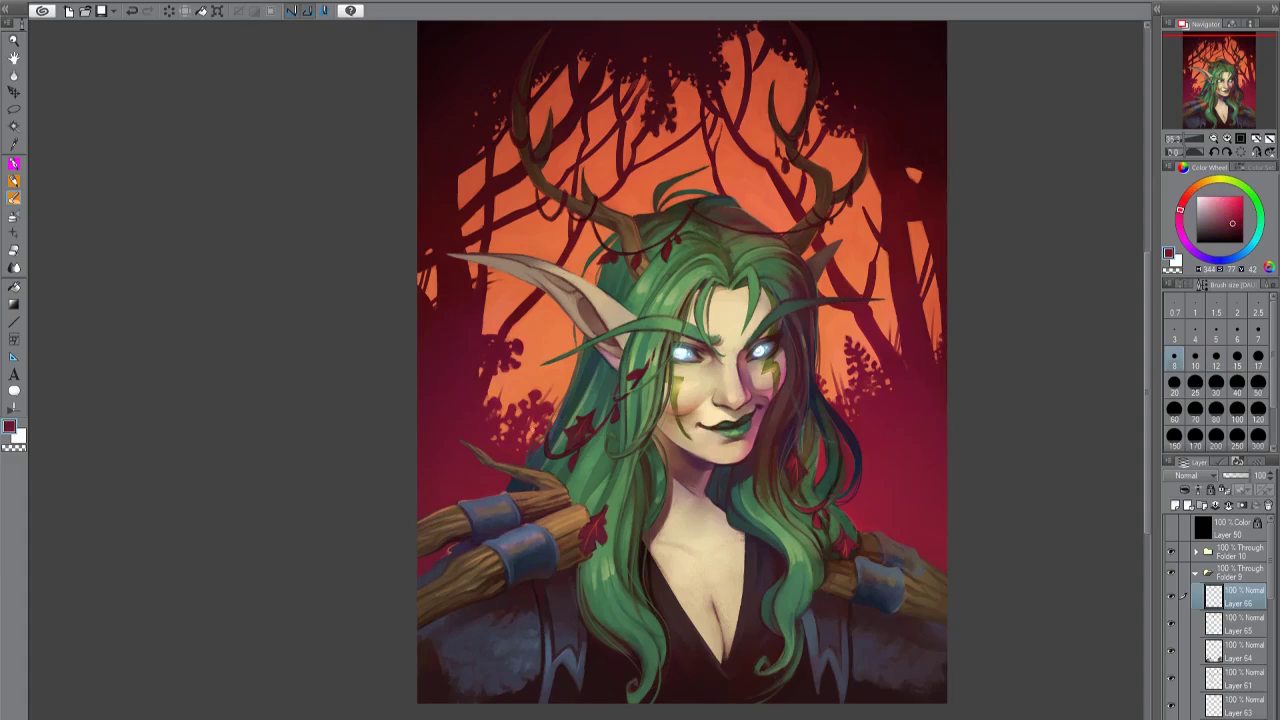
left_click(452, 549, "alt")
key("h")
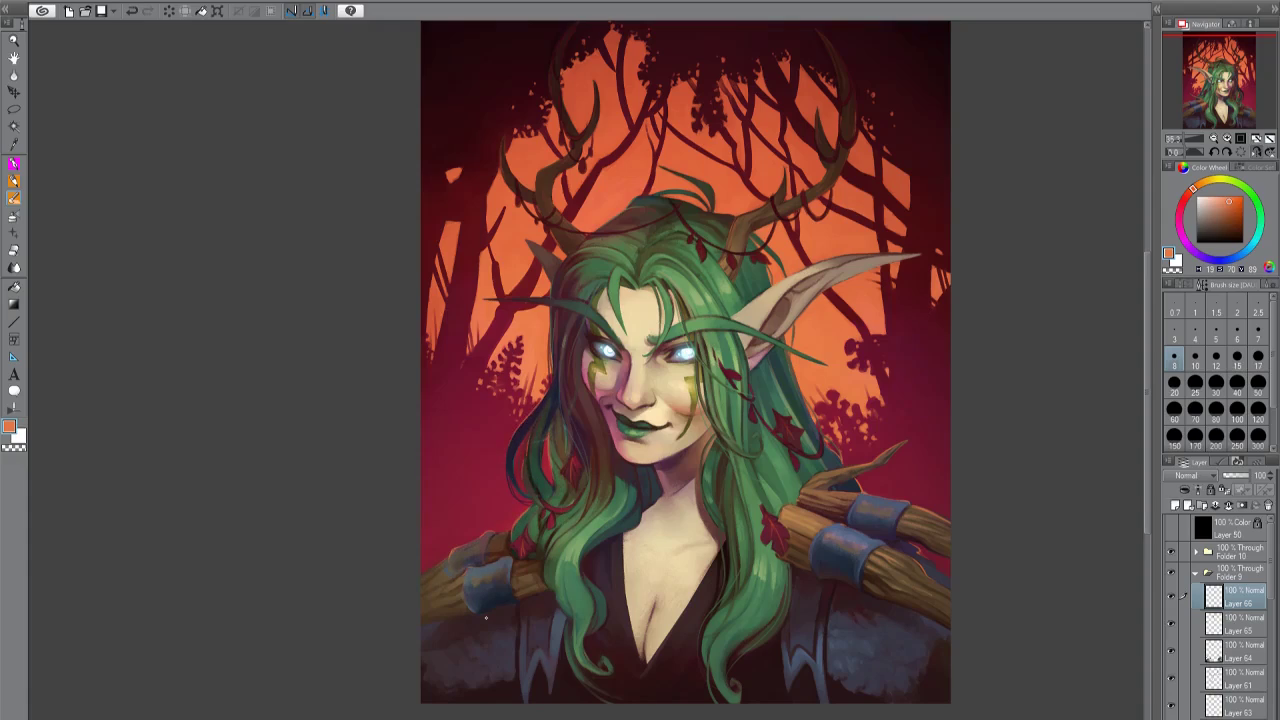
key("h")
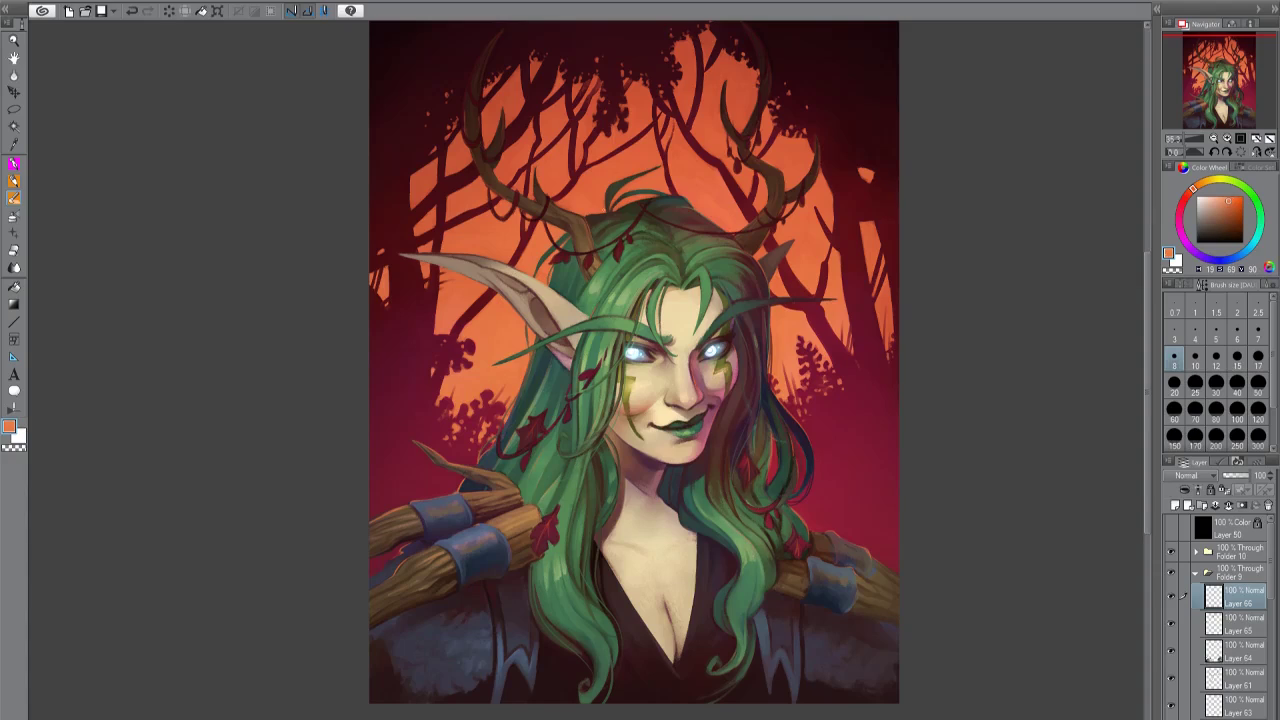
Touch up the background around the long ear's tip with sampled orange tones at brush size 8, comparing flipped views.
key("h")
left_click(886, 234, "alt")
key("h")
key("h")
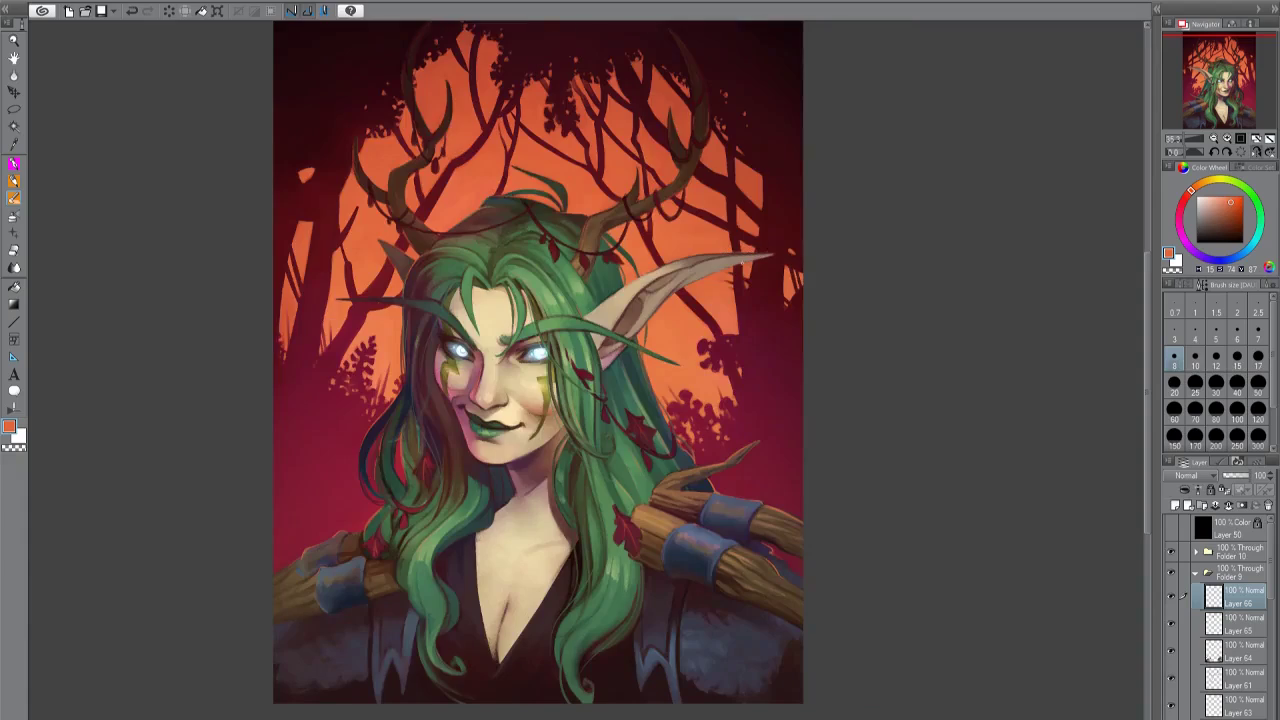
left_click(765, 256, "alt")
left_click(770, 262, "alt")
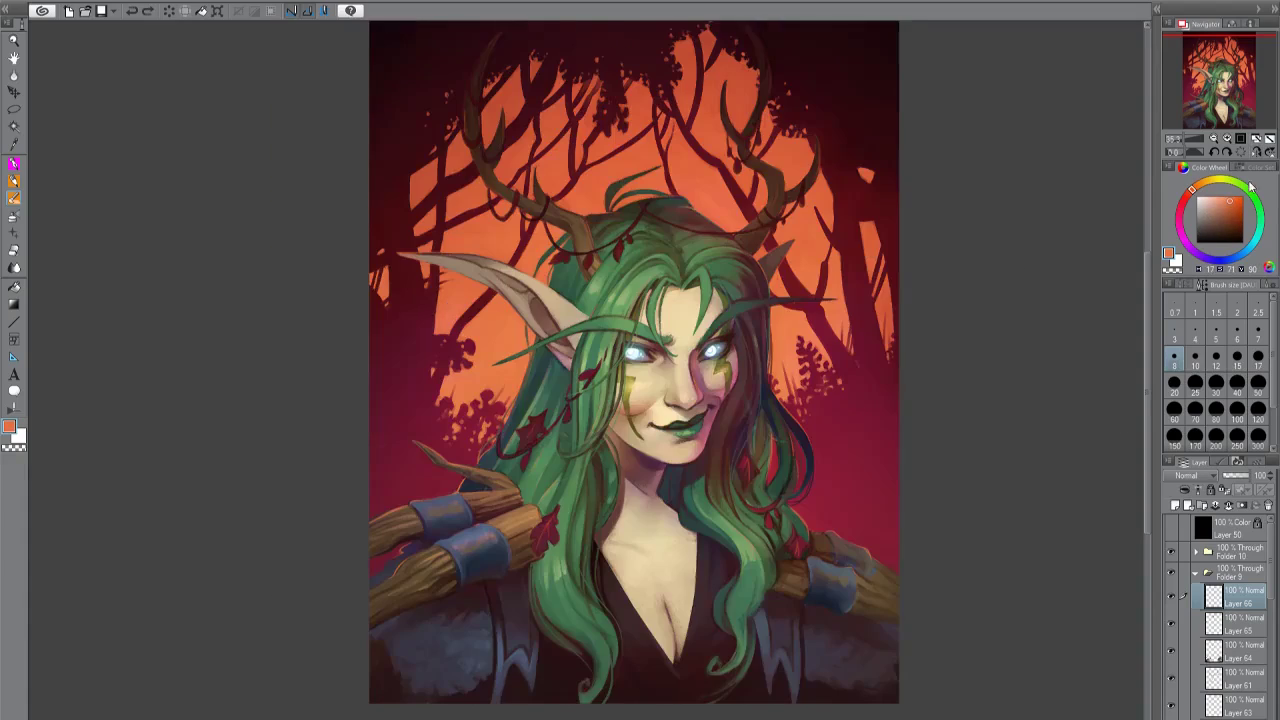
Try an orange stroke near the red leaf on the near side of the hair and undo it.
key("h")
left_click_drag(530, 378, 530, 420)
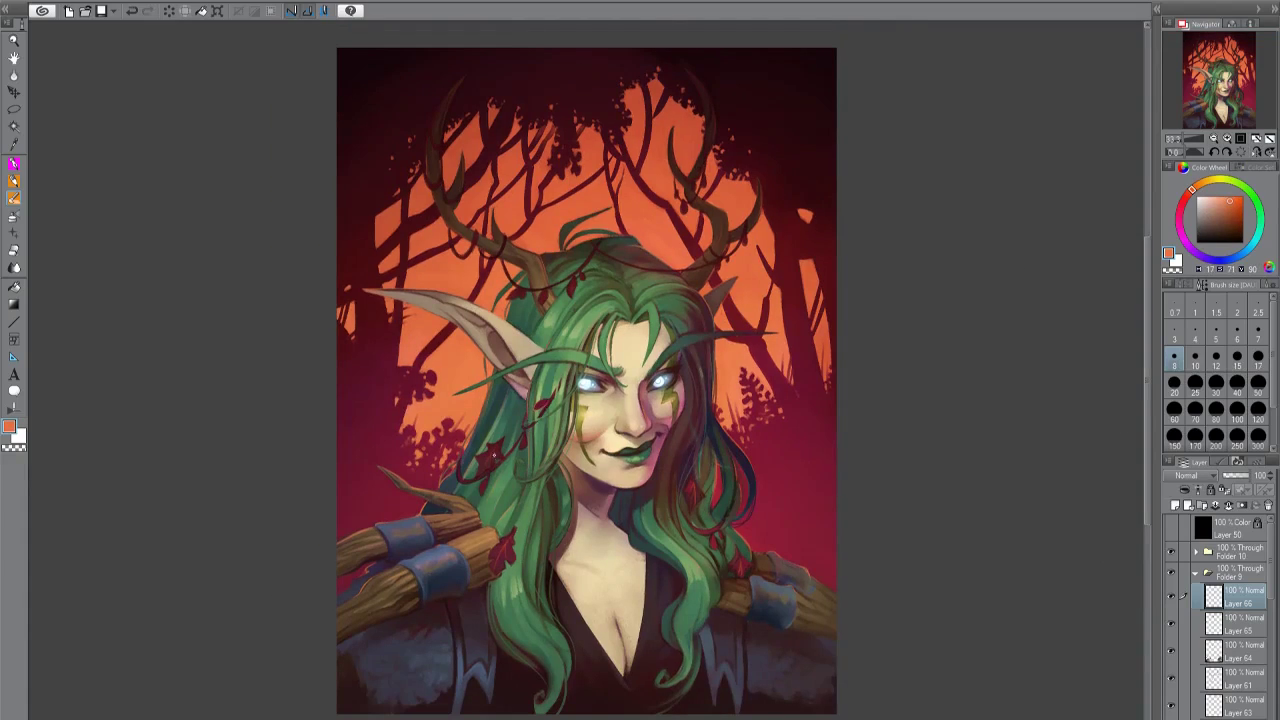
mouse_move(472, 466)
left_mouse_down()
mouse_move(494, 482)
mouse_move(460, 476)
left_mouse_up()
key("ctrl+z")
Sign and date the painting in orange above the far shoulder on a new layer at brush size 10.
key("ctrl+shift+n")
left_click(1195, 358)
mouse_move(966, 408)
left_mouse_down()
mouse_move(1046, 381)
mouse_move(1000, 300)
left_mouse_up()
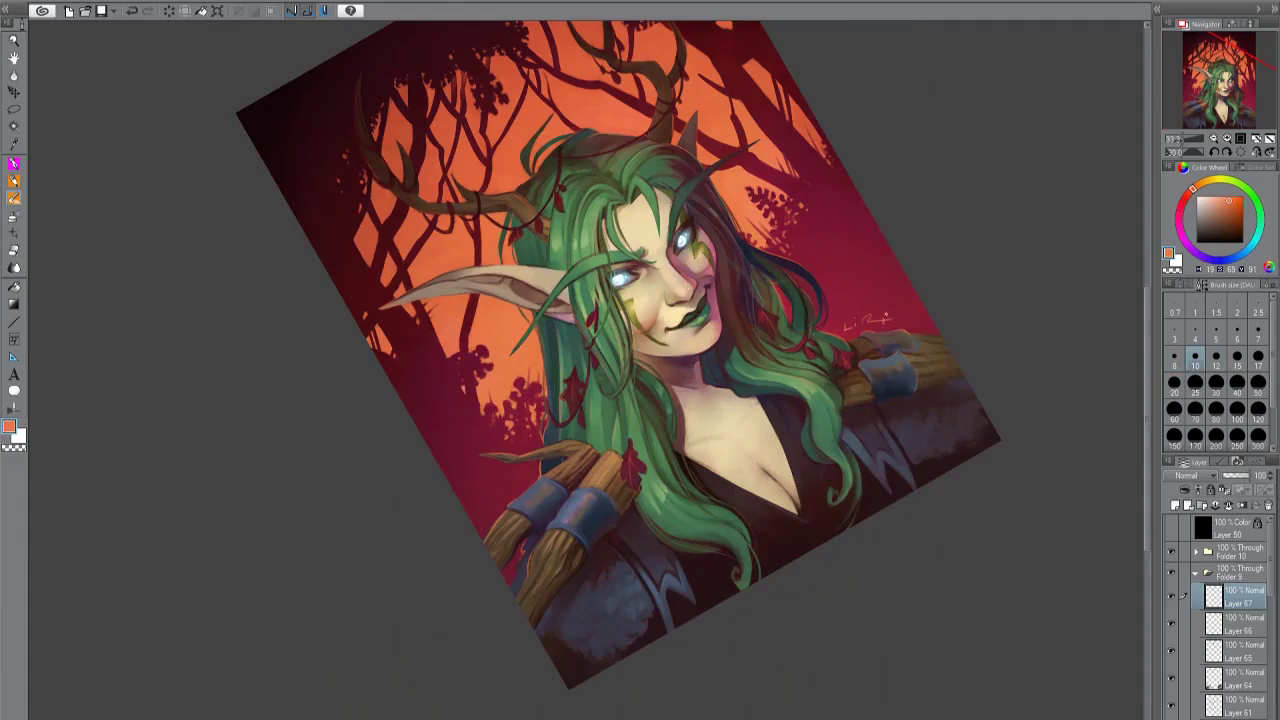
key("ctrl+0")
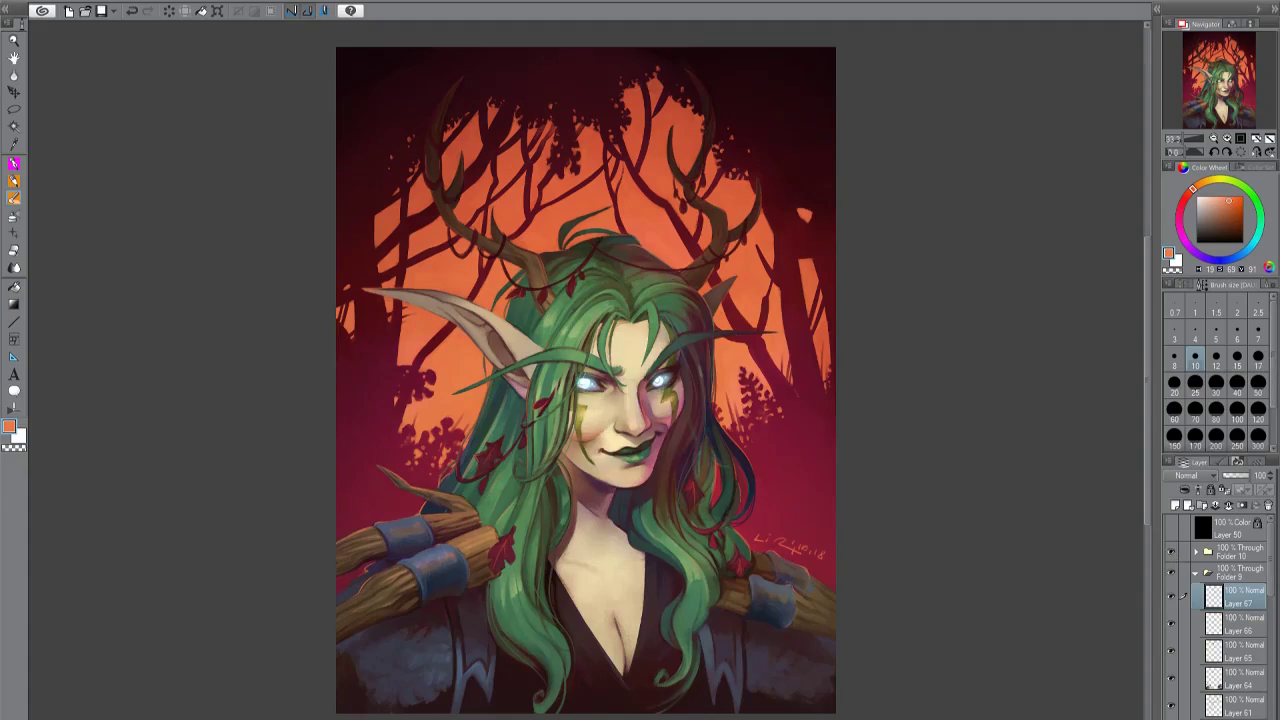